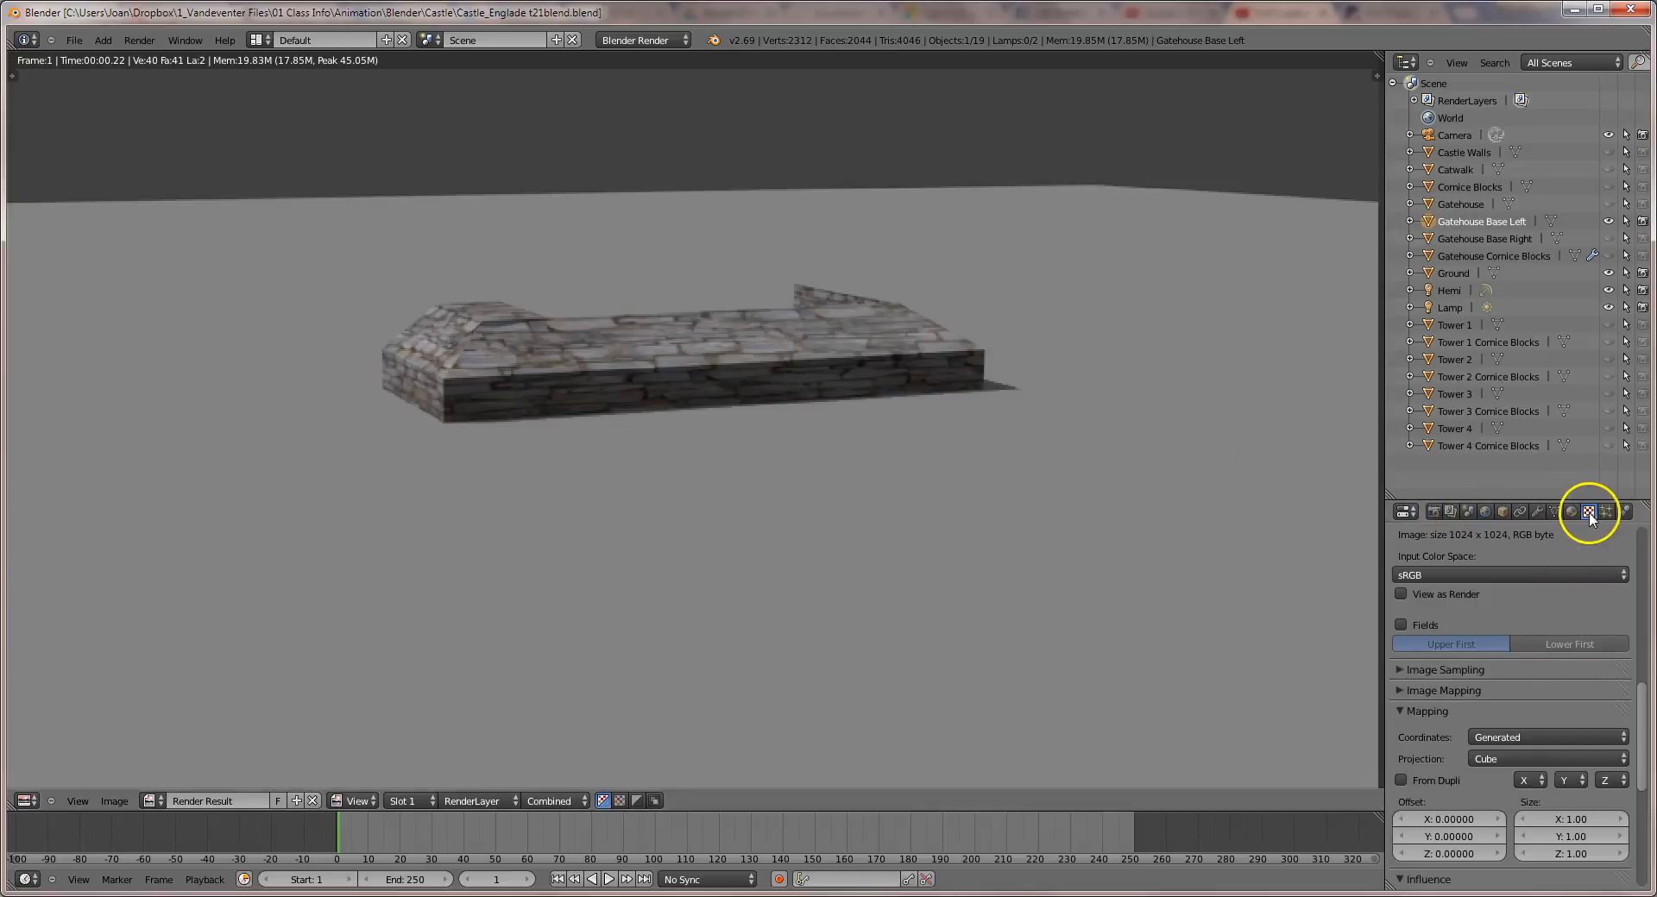
# Set the stone texture's image mapping X repeat to 2 and render the scene to check the tiling.
pyautogui.scroll(-3, 1488, 581)
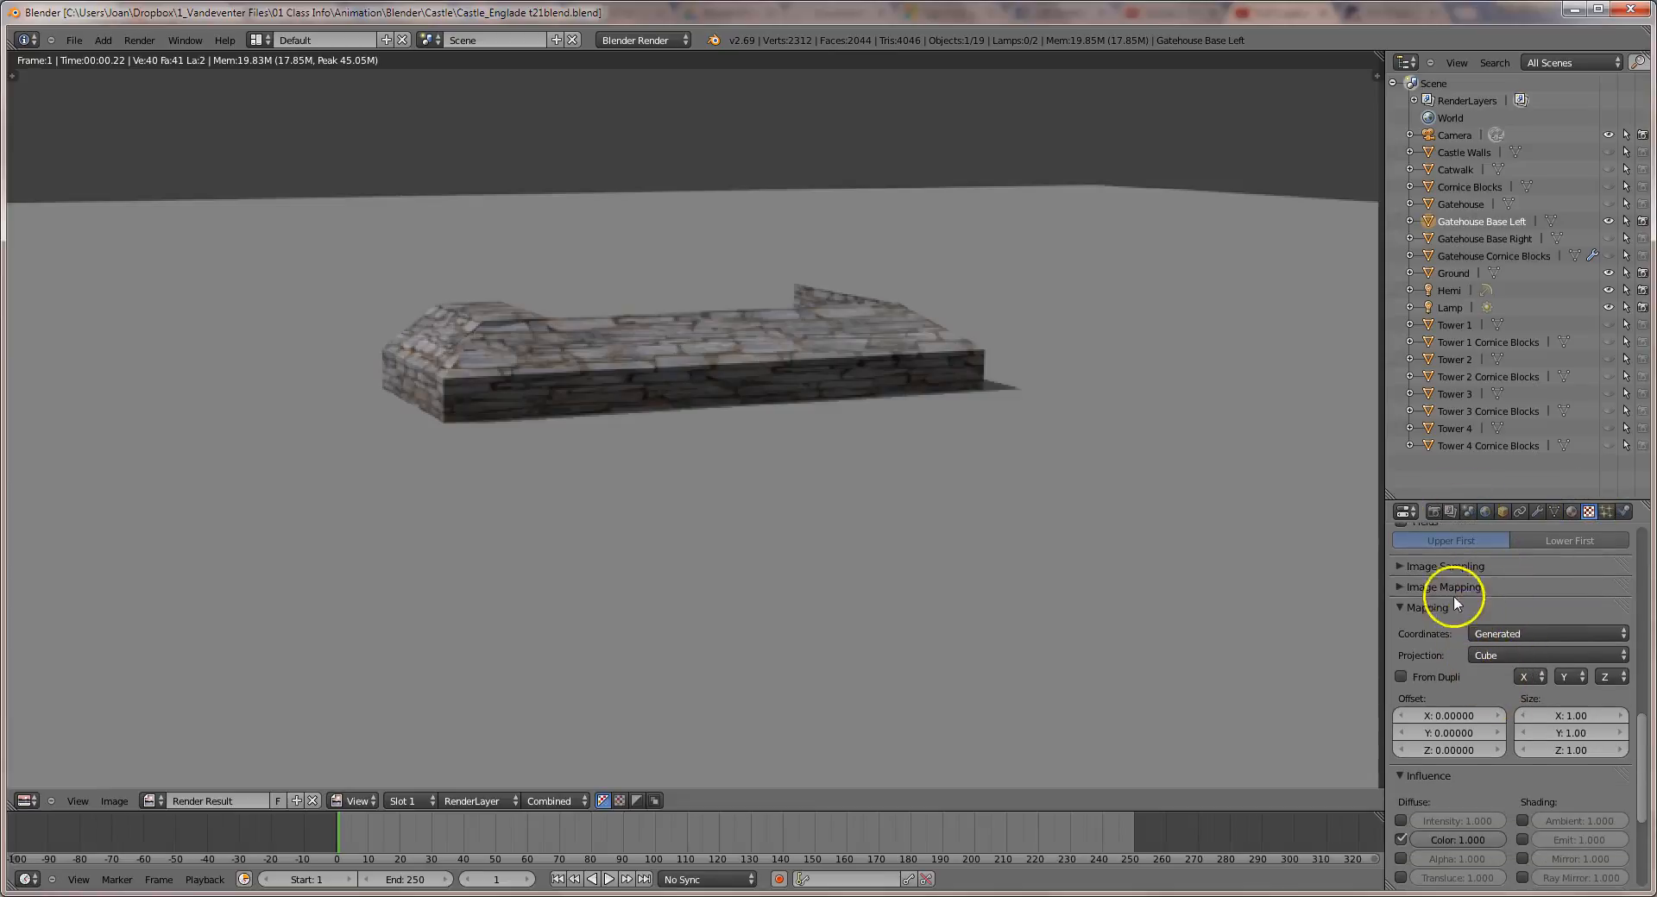
pyautogui.click(1399, 587)
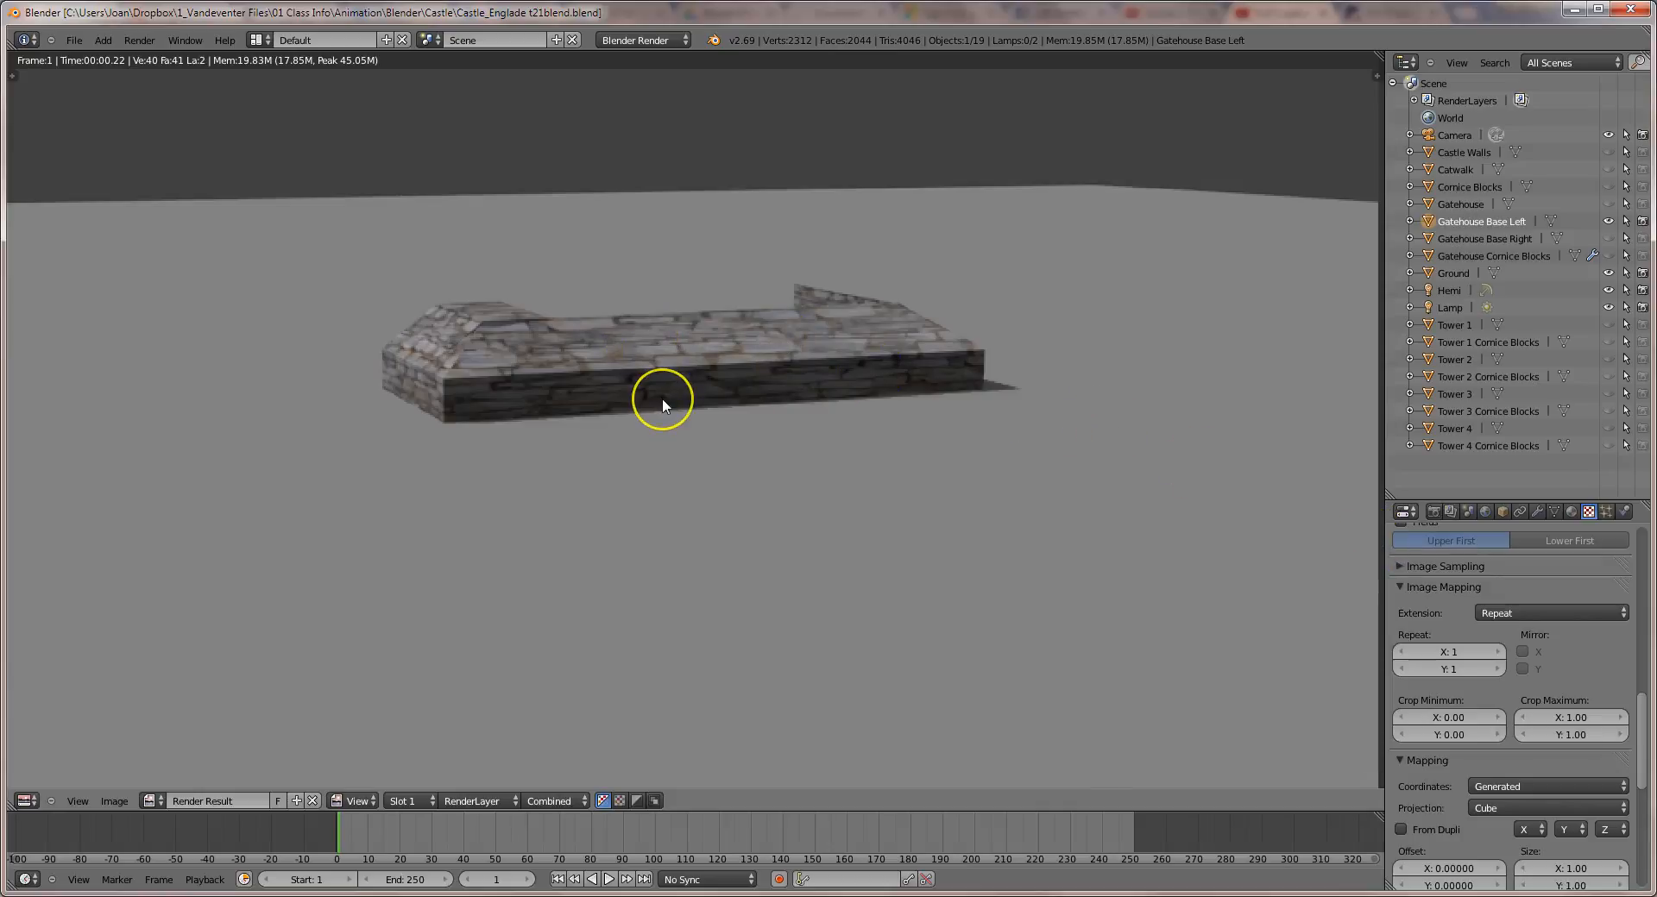
pyautogui.press('Escape')
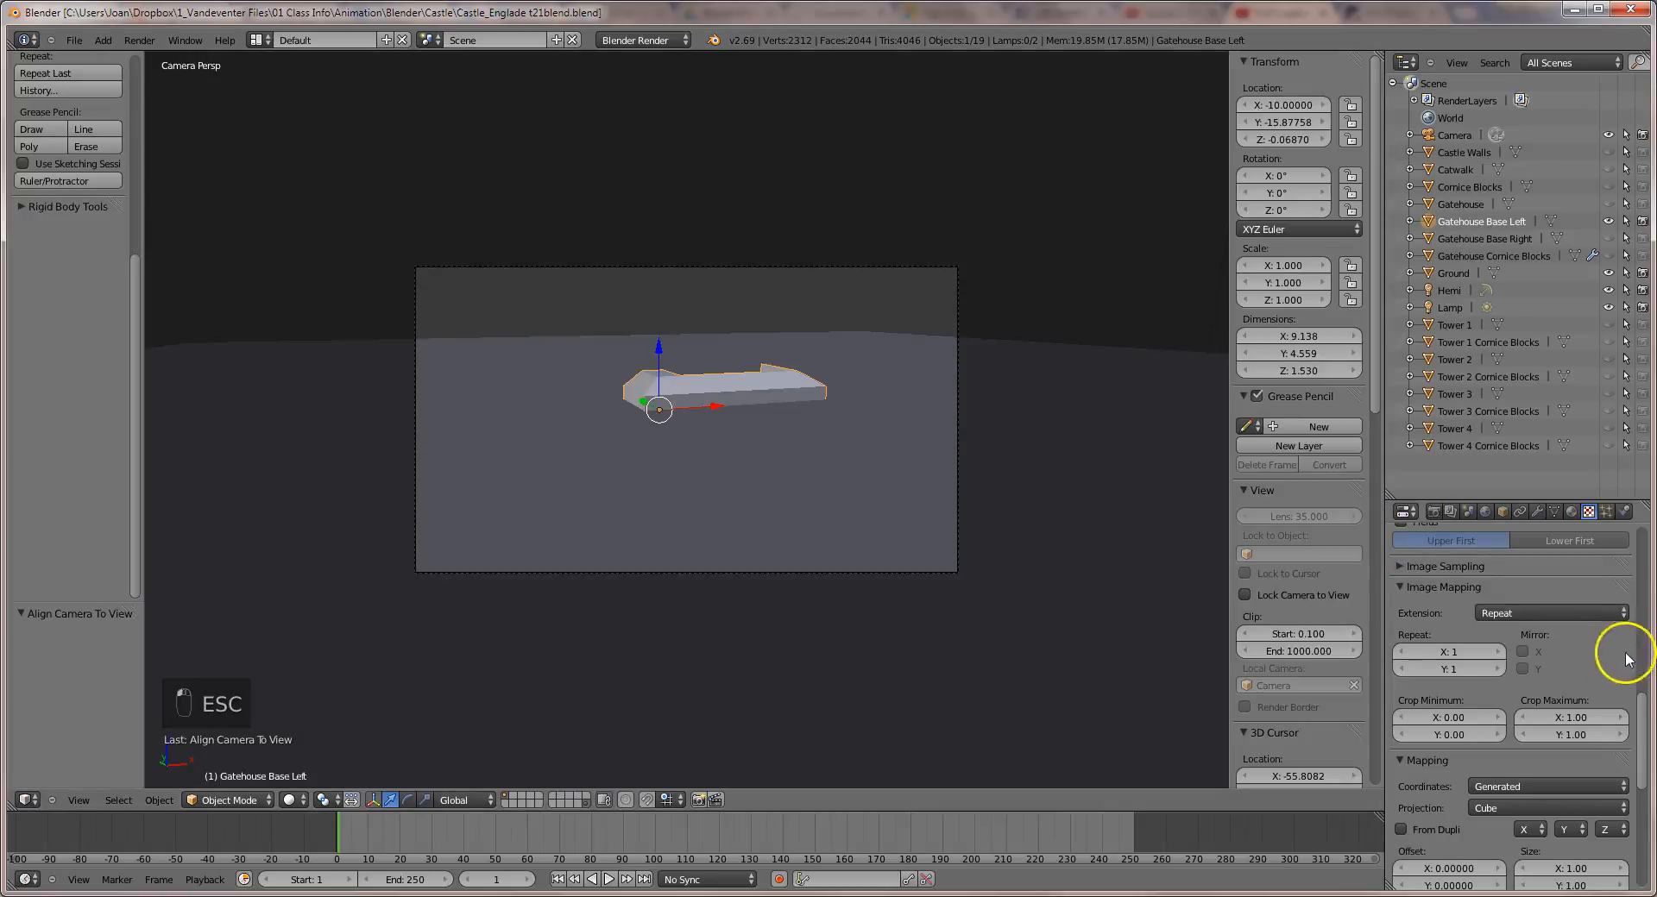
pyautogui.click(1493, 654)
pyautogui.write('2')
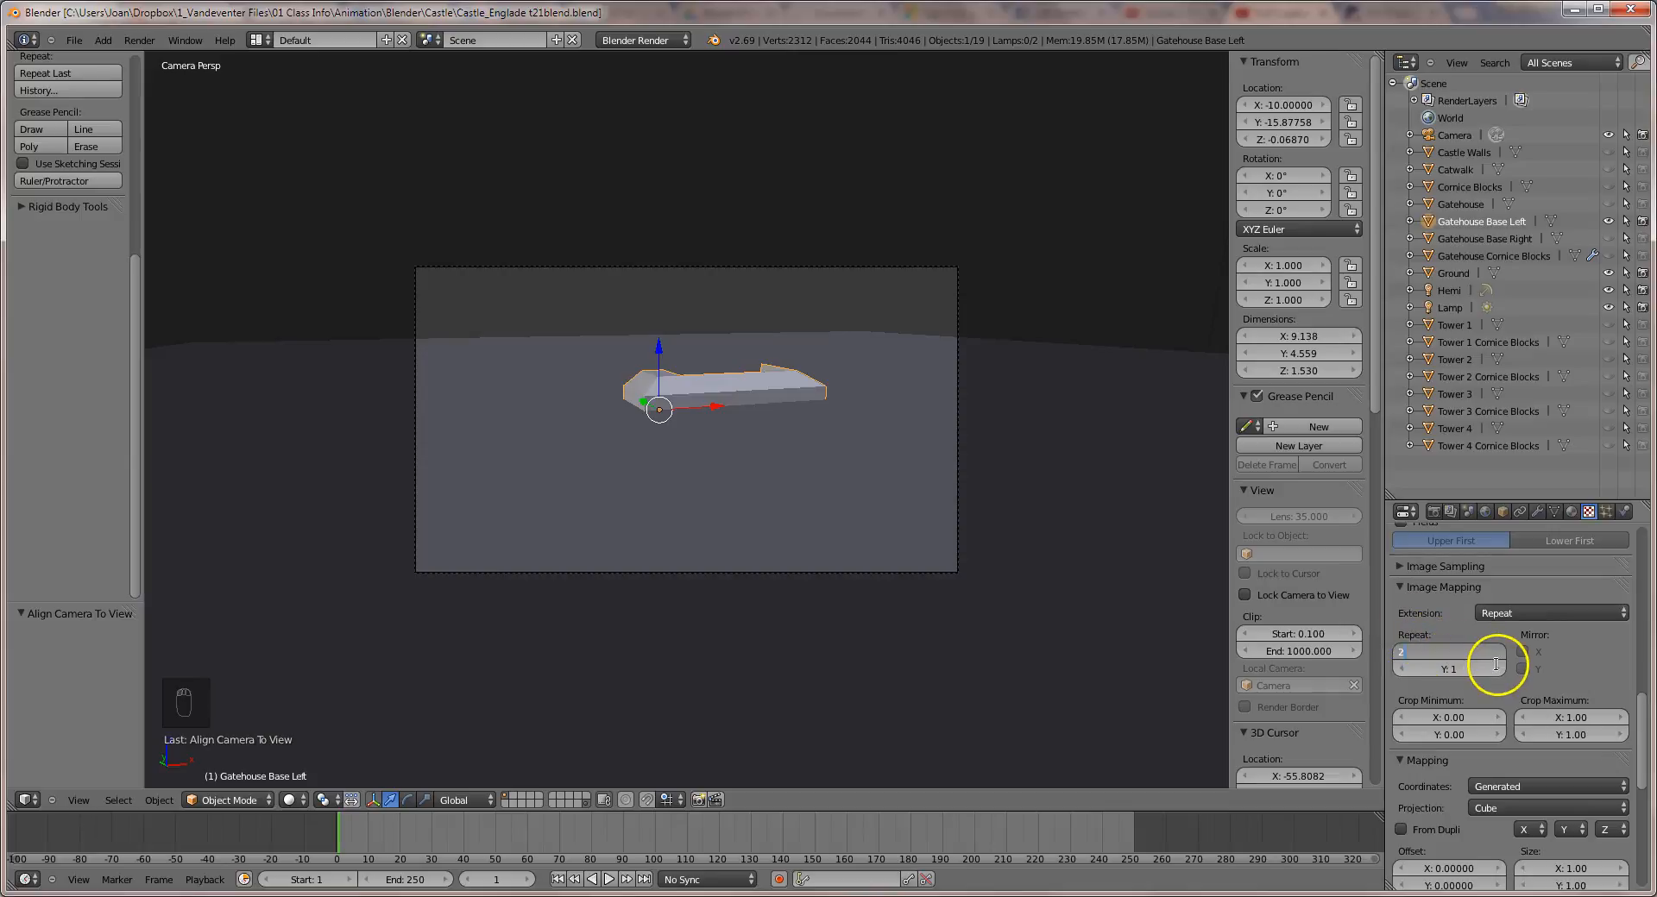
pyautogui.press('Return')
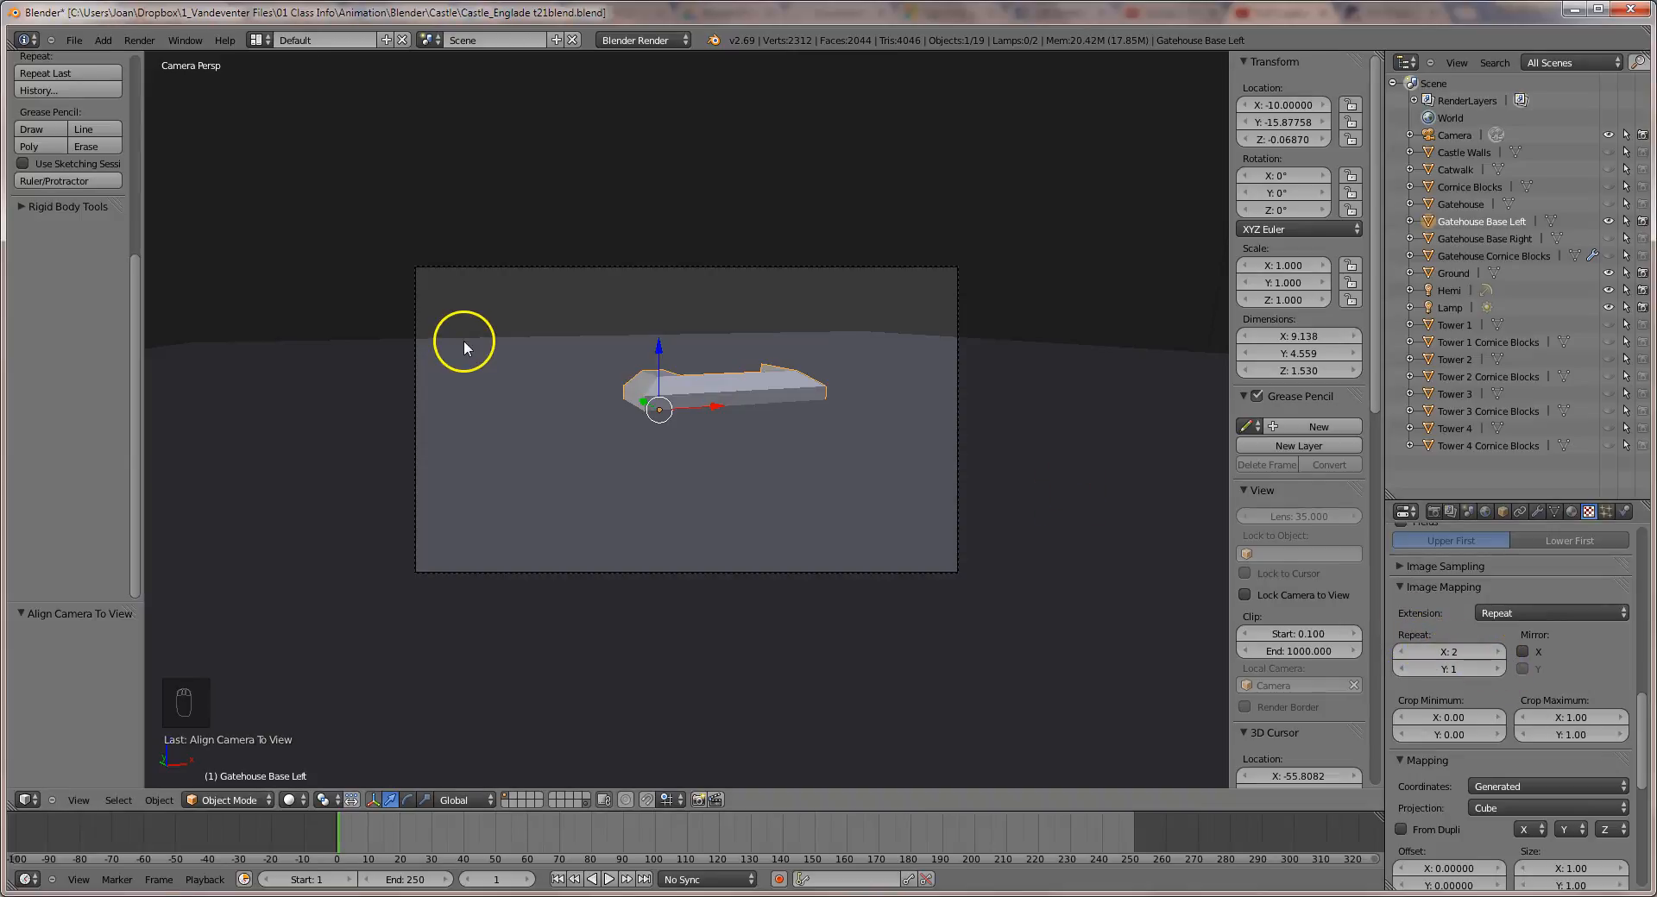
pyautogui.press('F12')
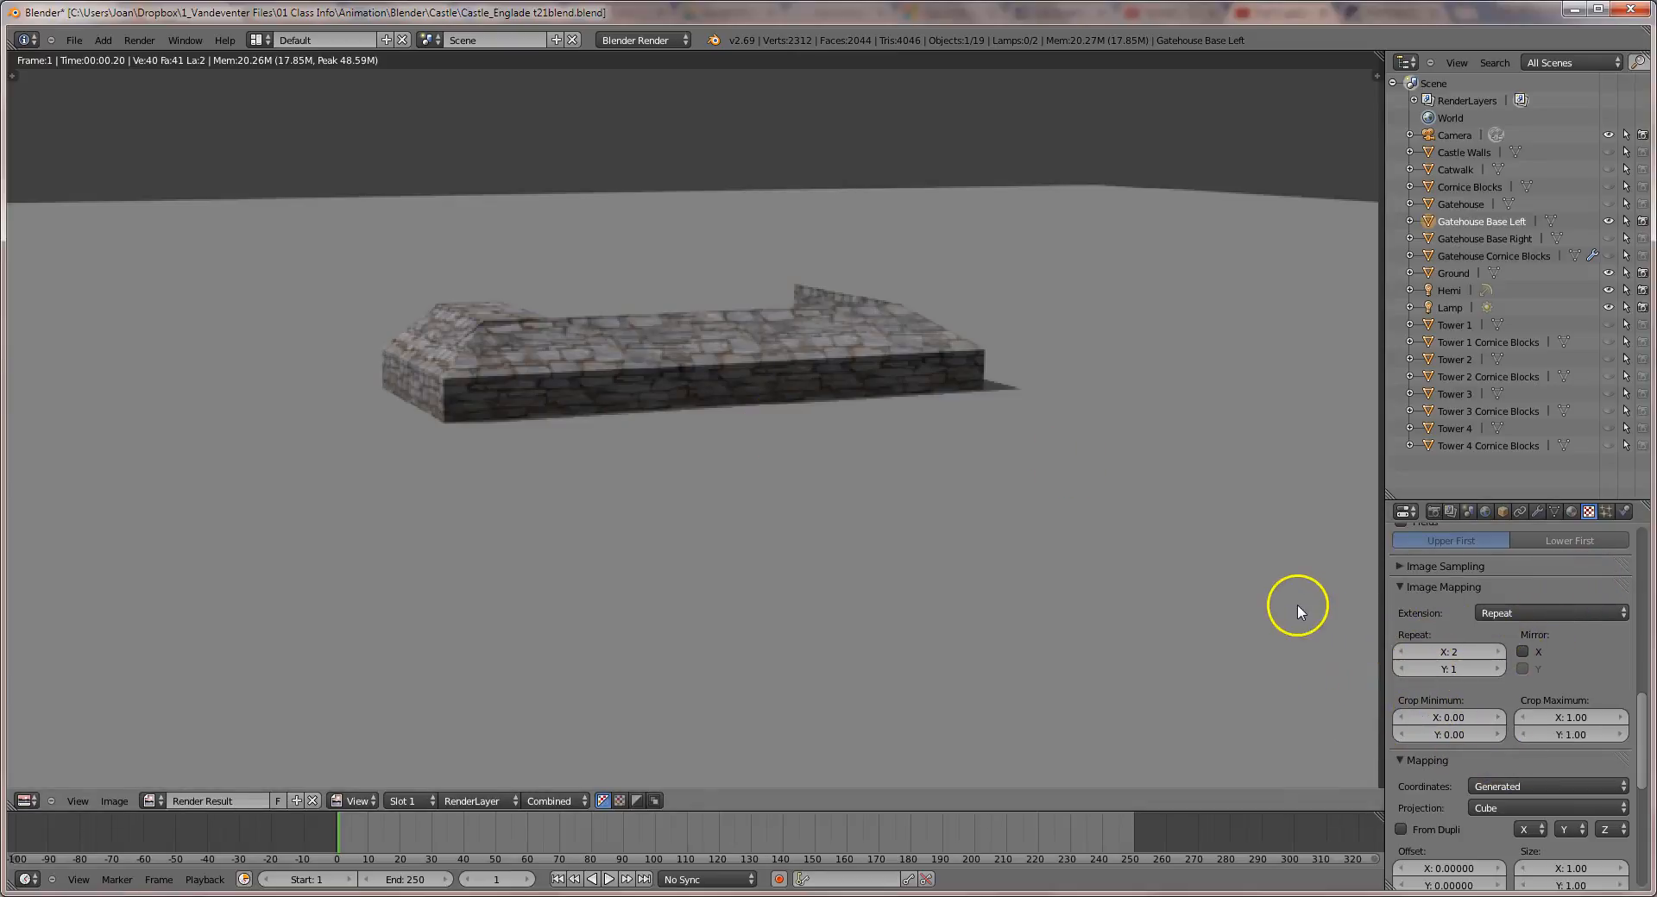
pyautogui.press('Escape')
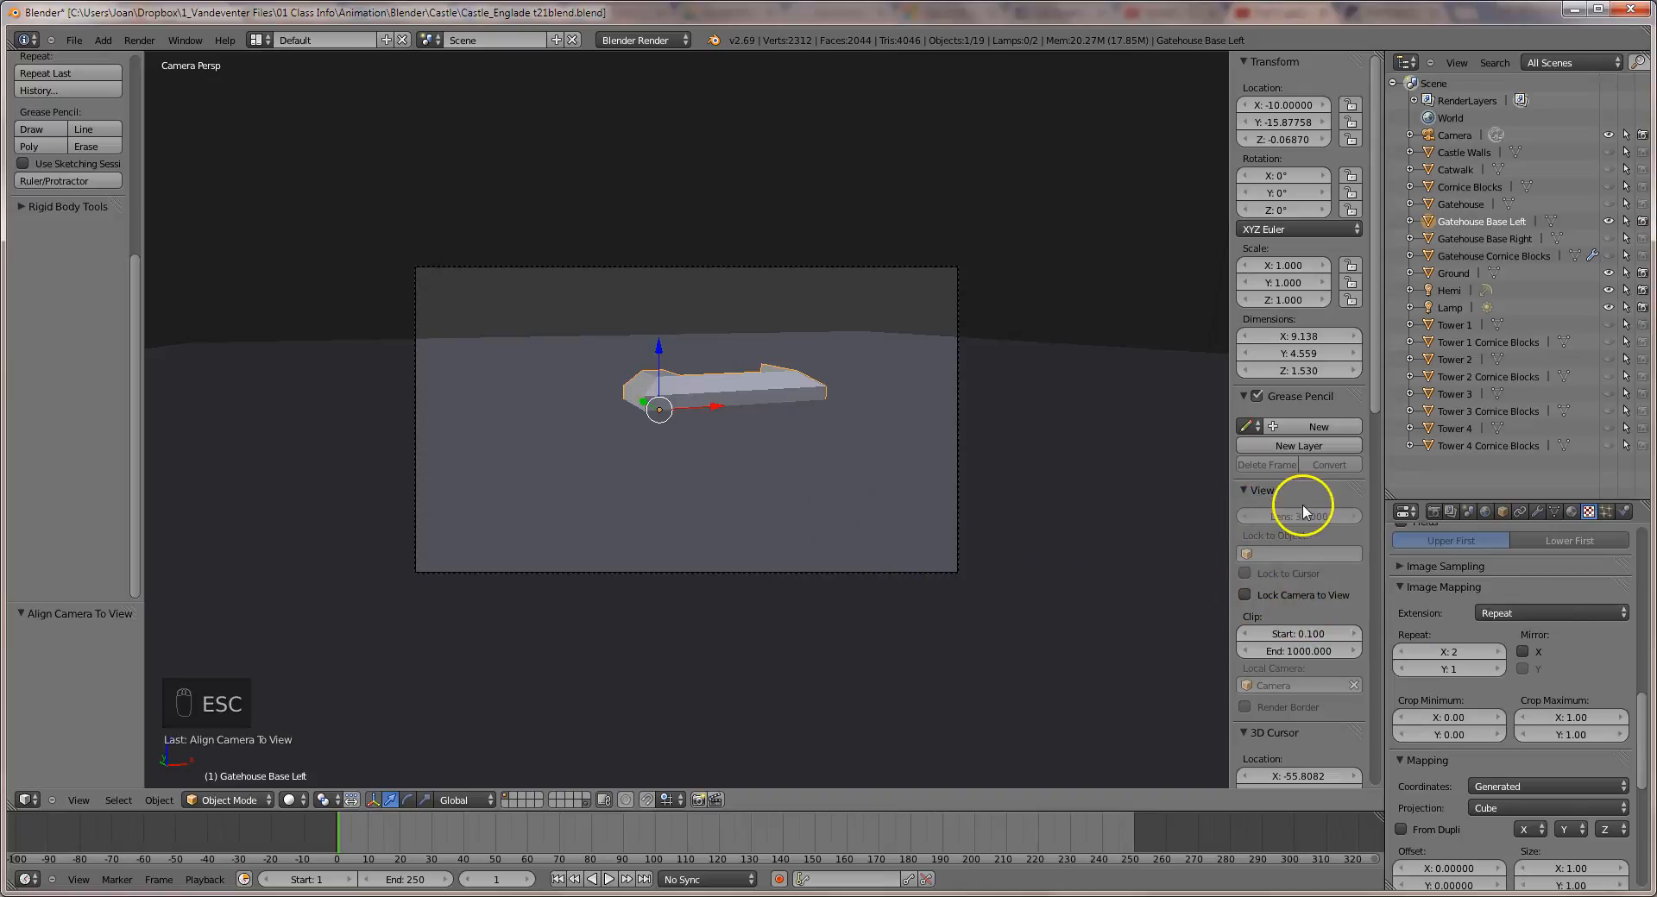
# Make Gatehouse Base Right visible in the viewport and in renders, keeping Gatehouse Base Left shown beside it.
pyautogui.click(1609, 222)
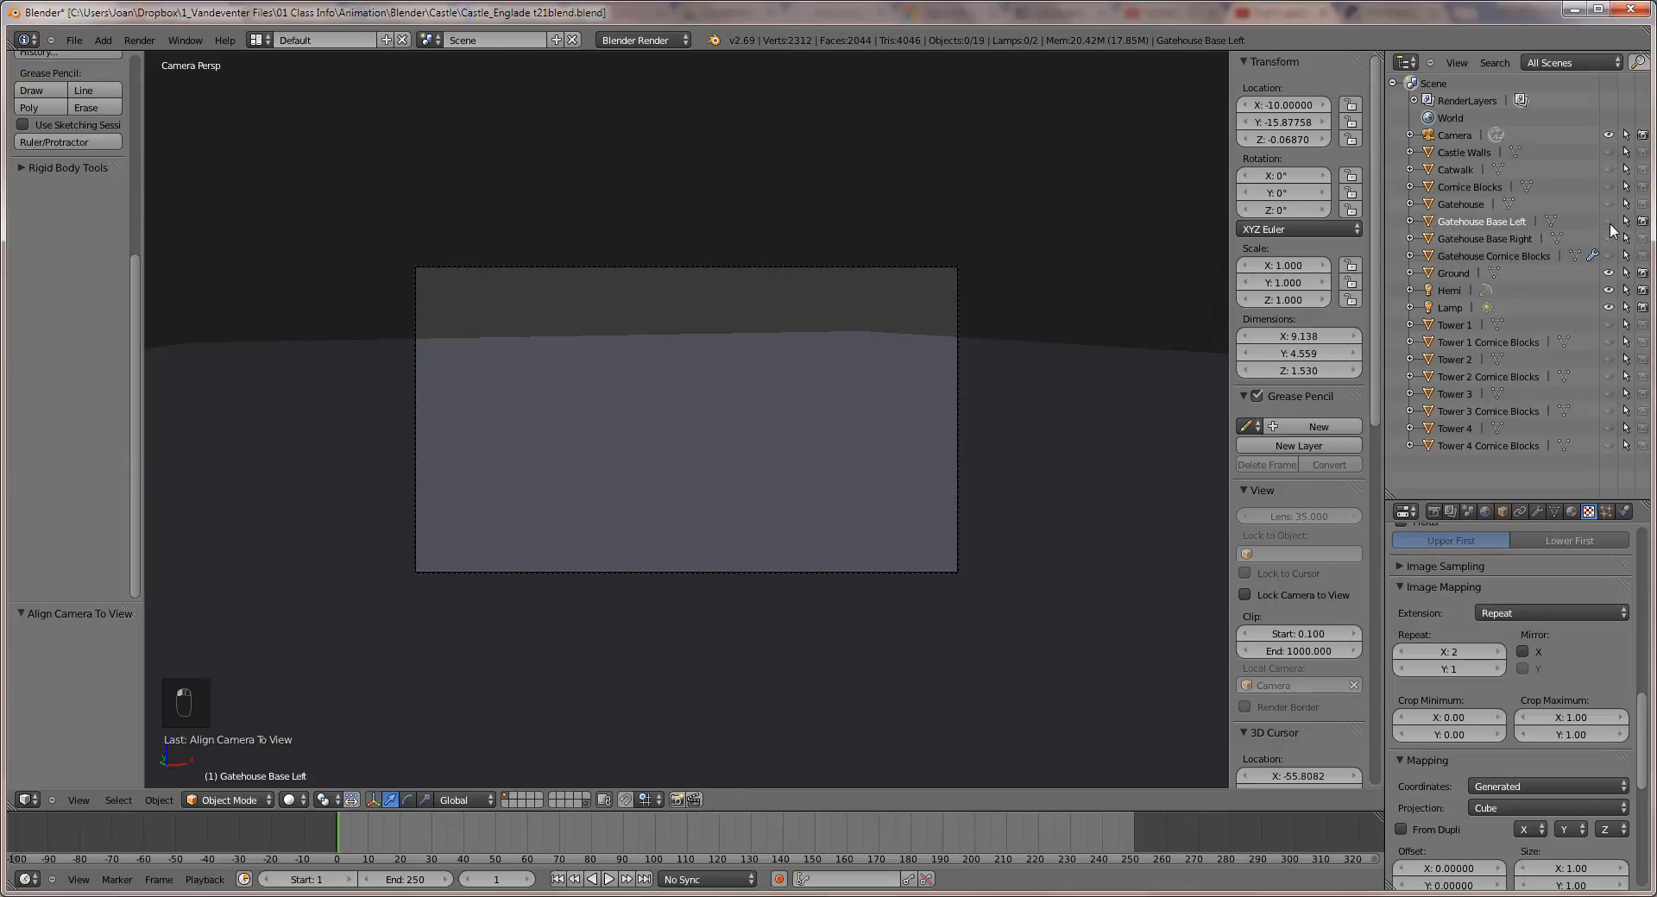
pyautogui.click(1607, 239)
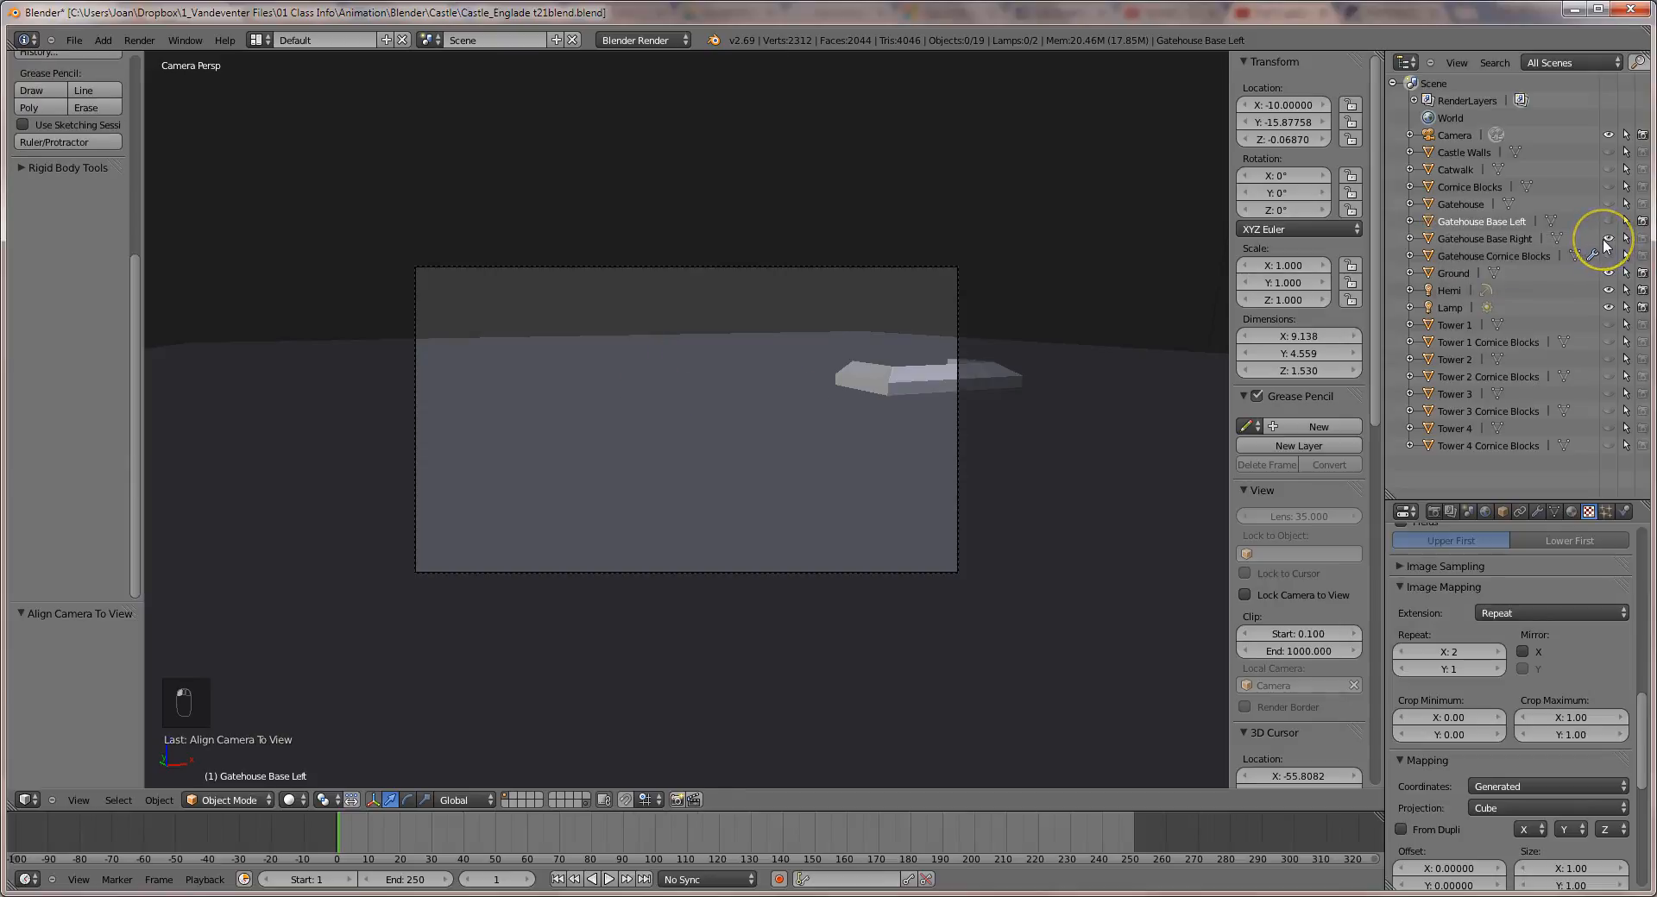
pyautogui.click(1643, 239)
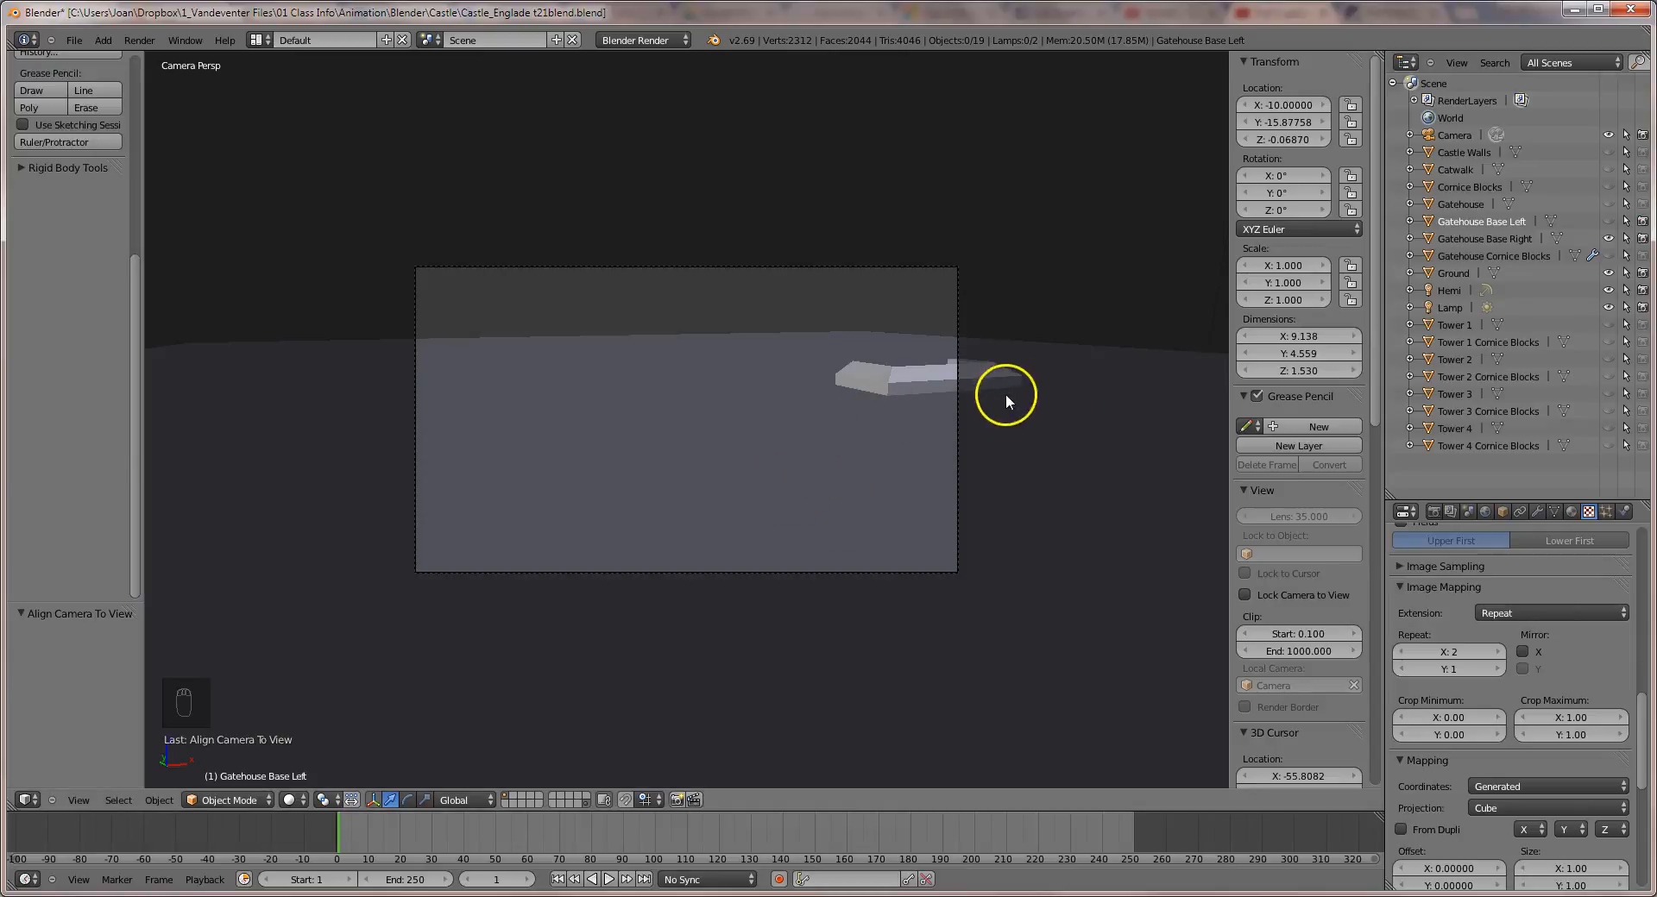
pyautogui.click(1608, 222)
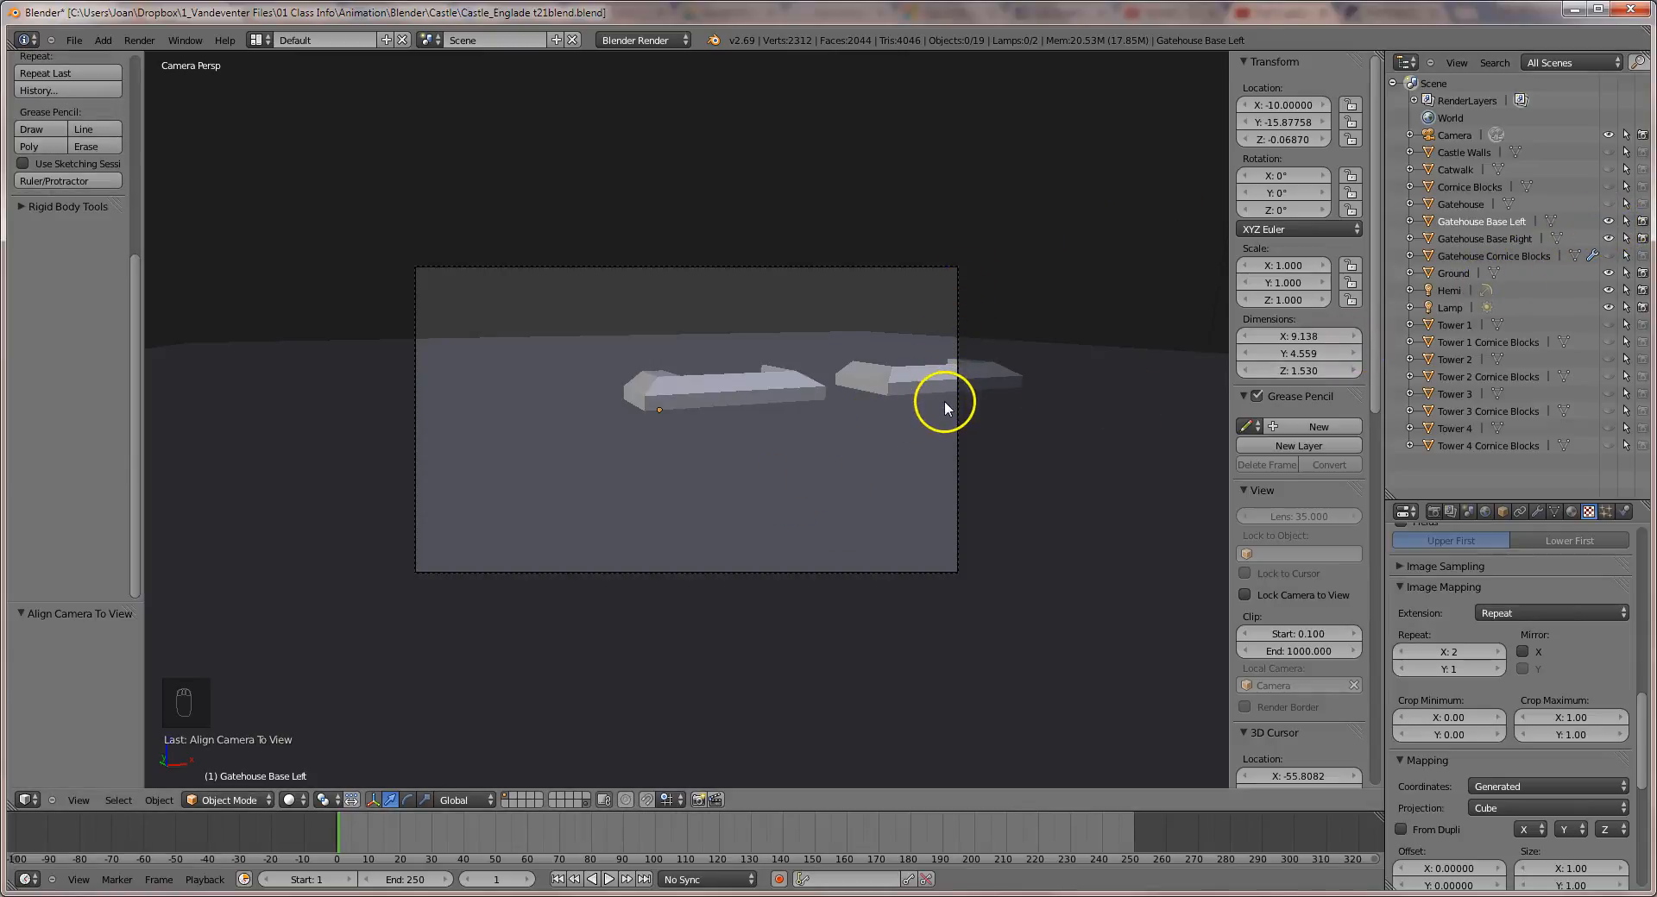
# Try aligning the camera to a front view of both gatehouse bases.
pyautogui.press('KP_0')
pyautogui.moveTo(971, 402); pyautogui.dragTo(997, 404, button='middle')
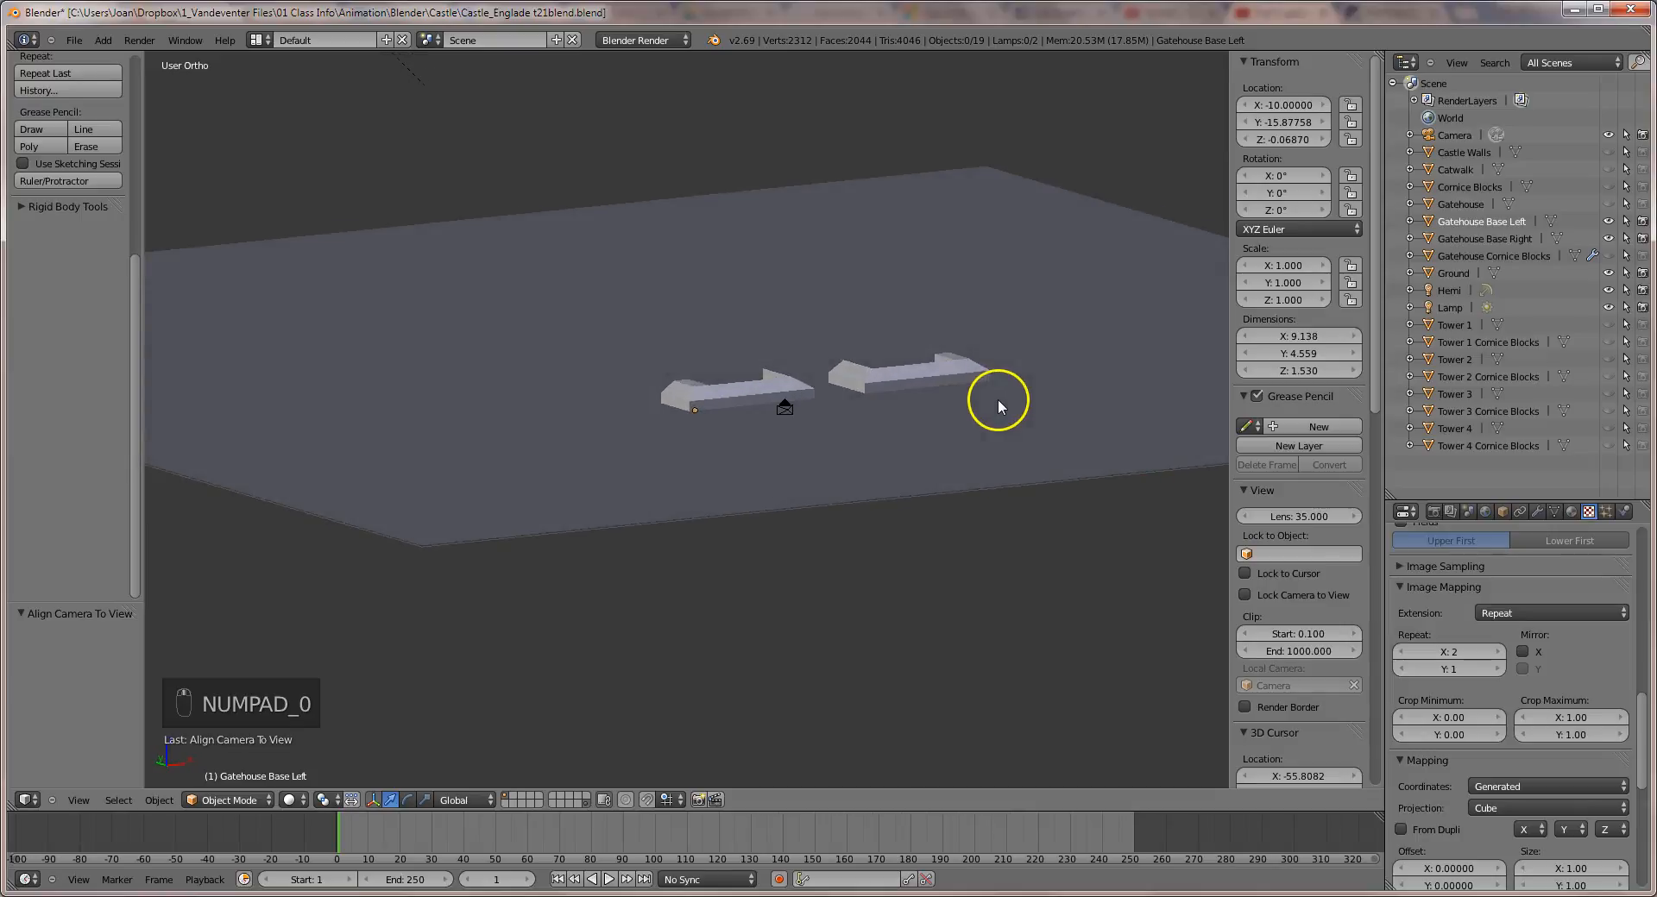
pyautogui.scroll(1, 1005, 399)
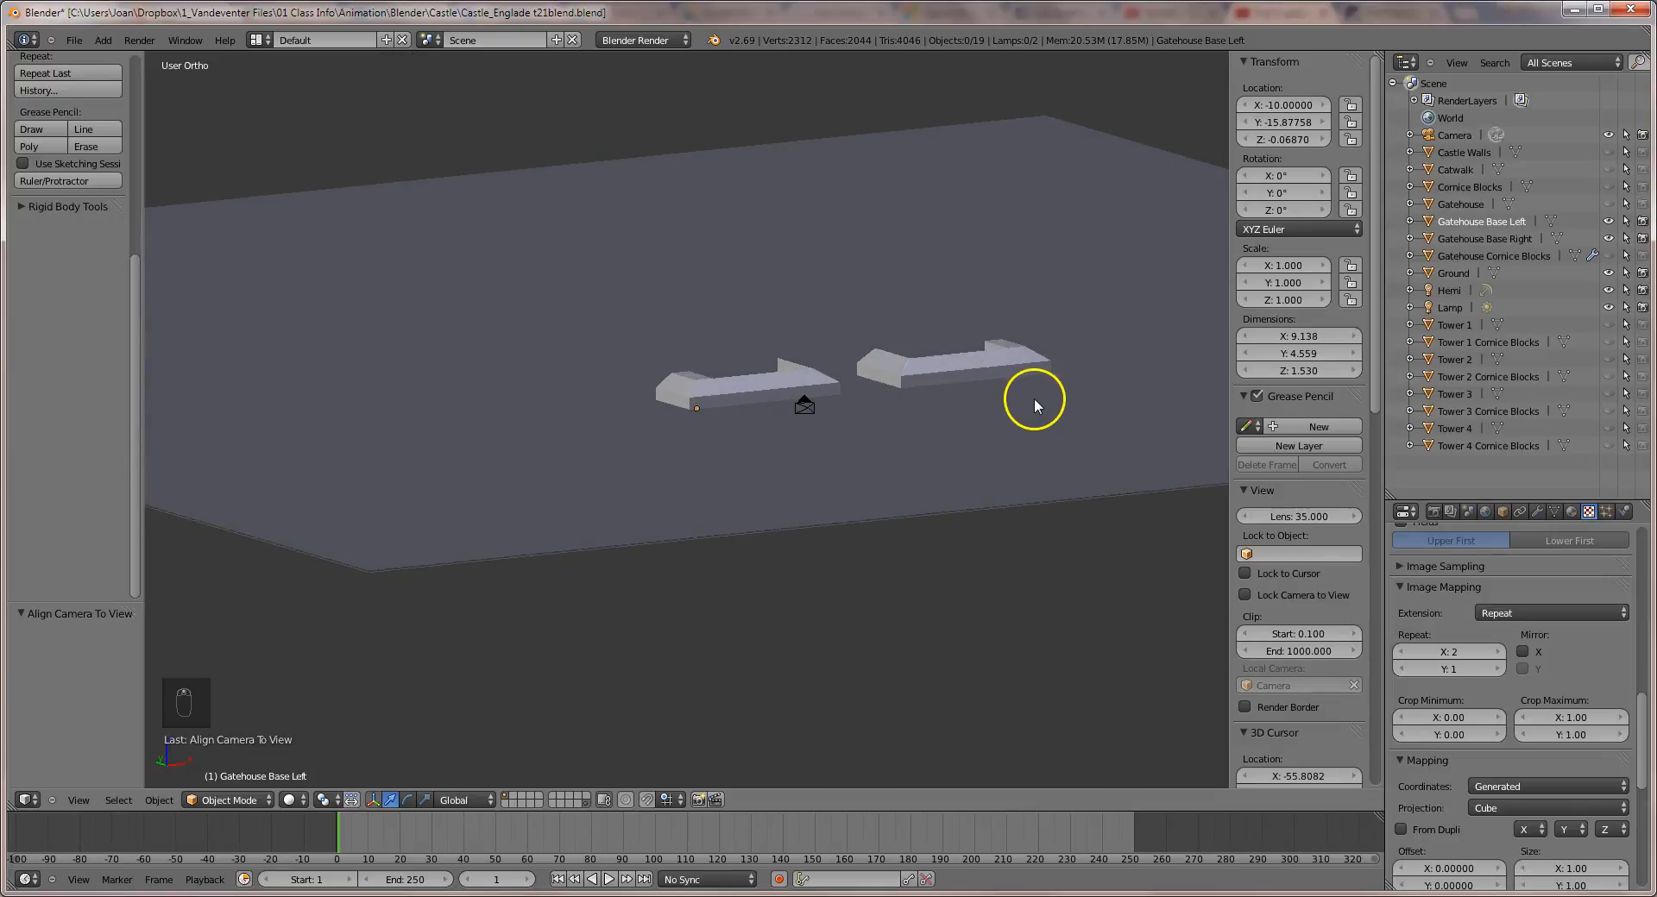
pyautogui.scroll(-1, 1034, 399)
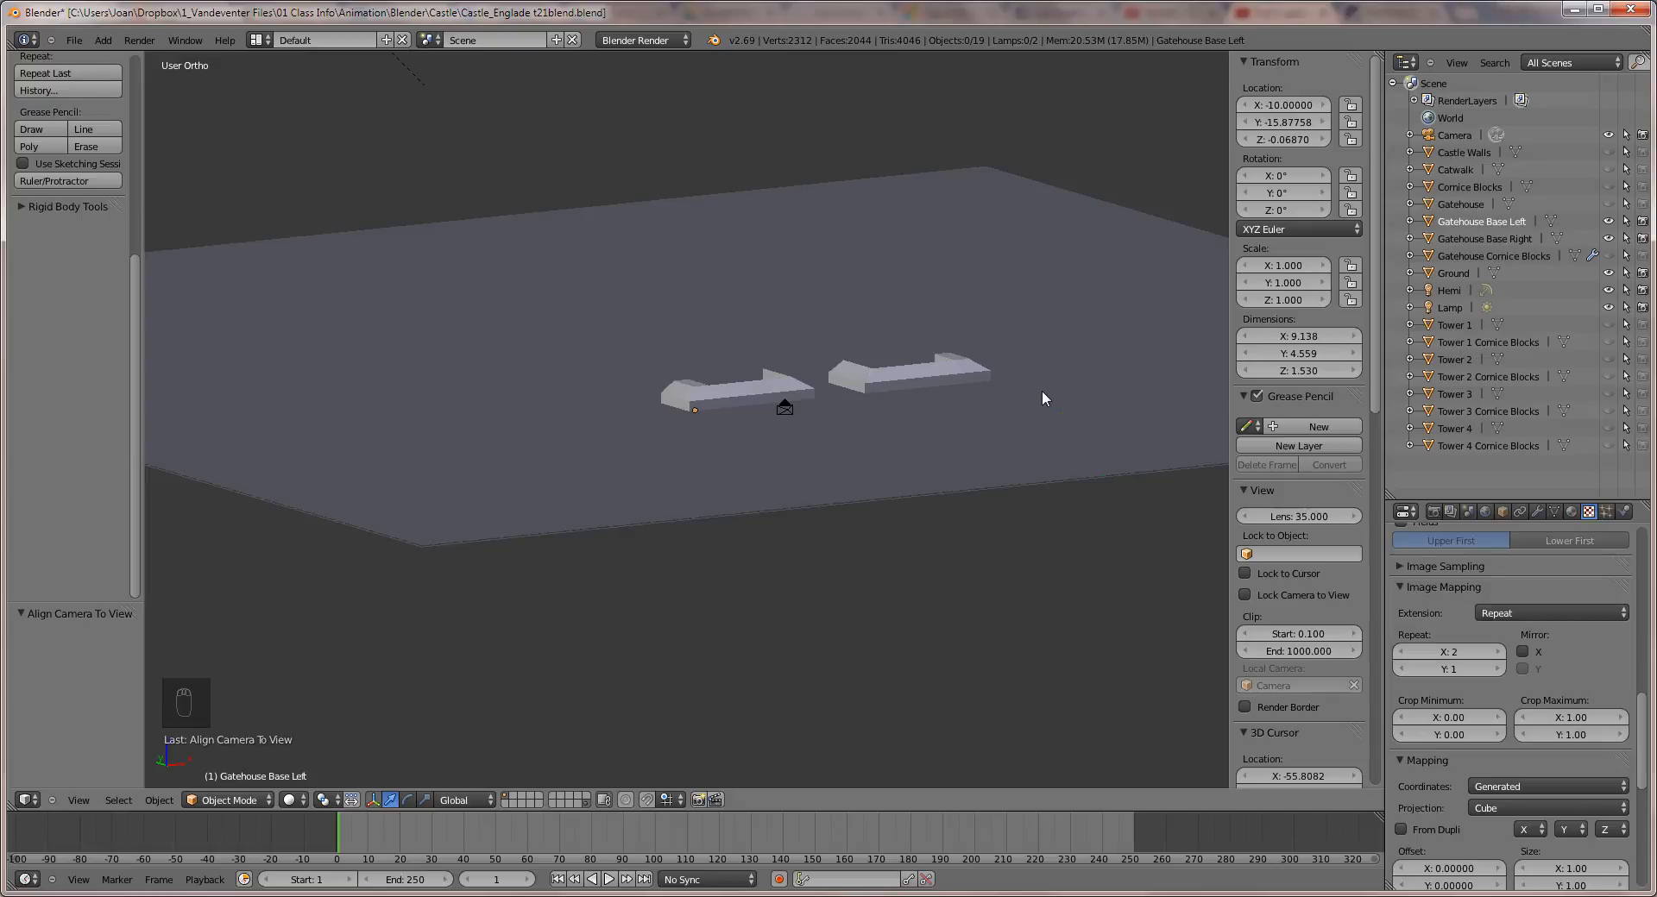
pyautogui.press('ctrl+alt+KP_0')
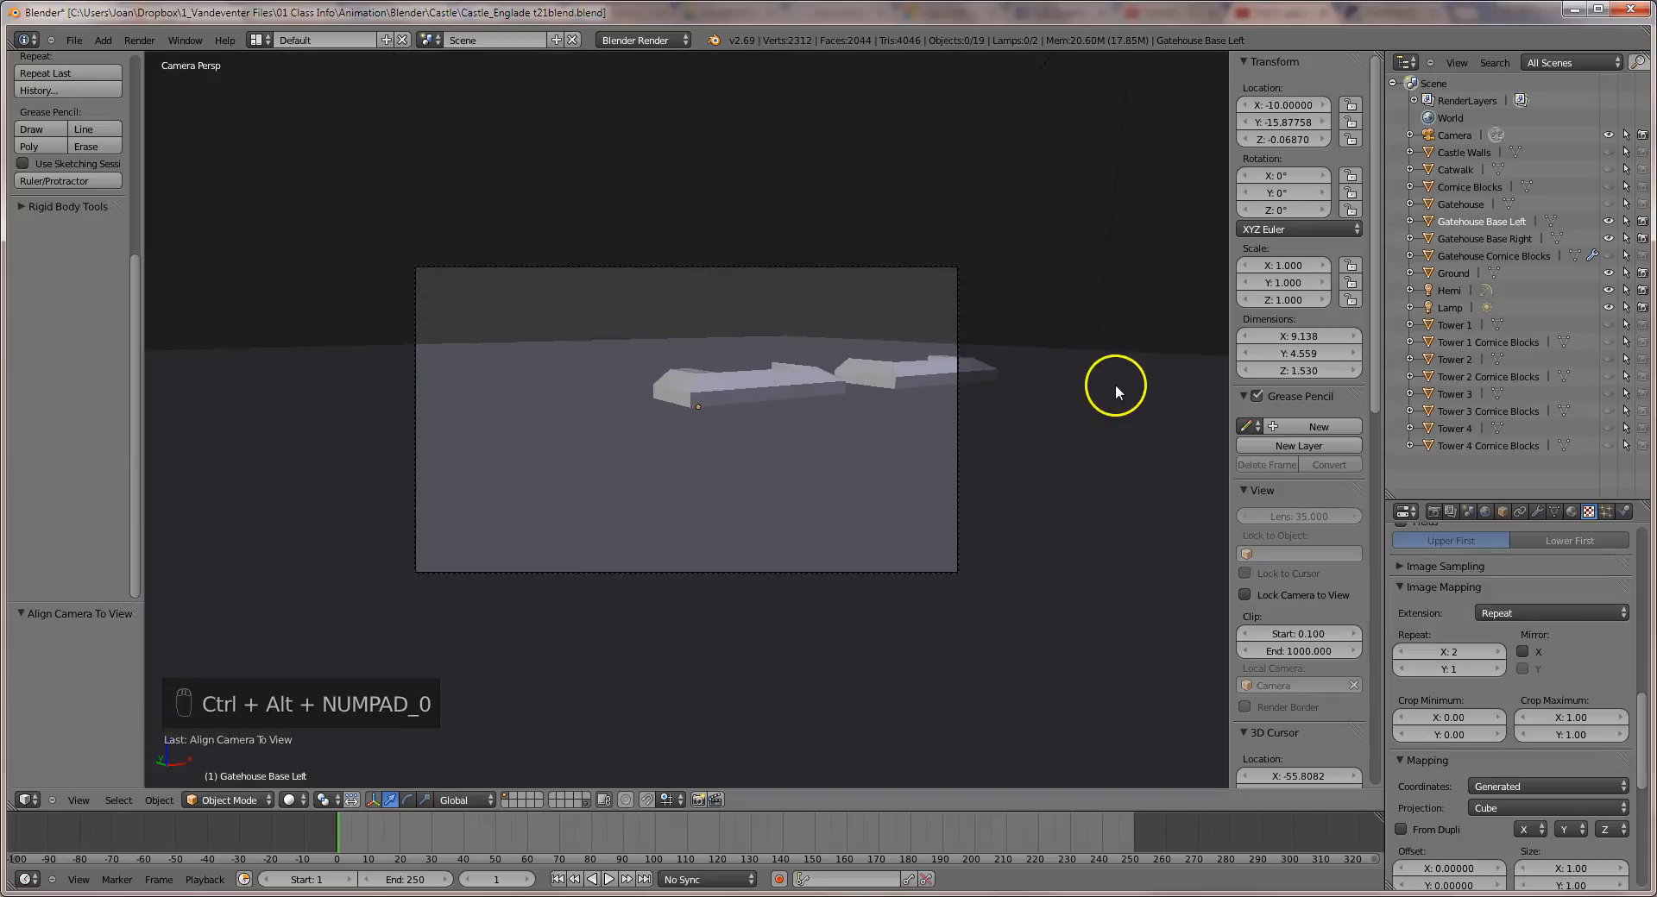
pyautogui.press('KP_0')
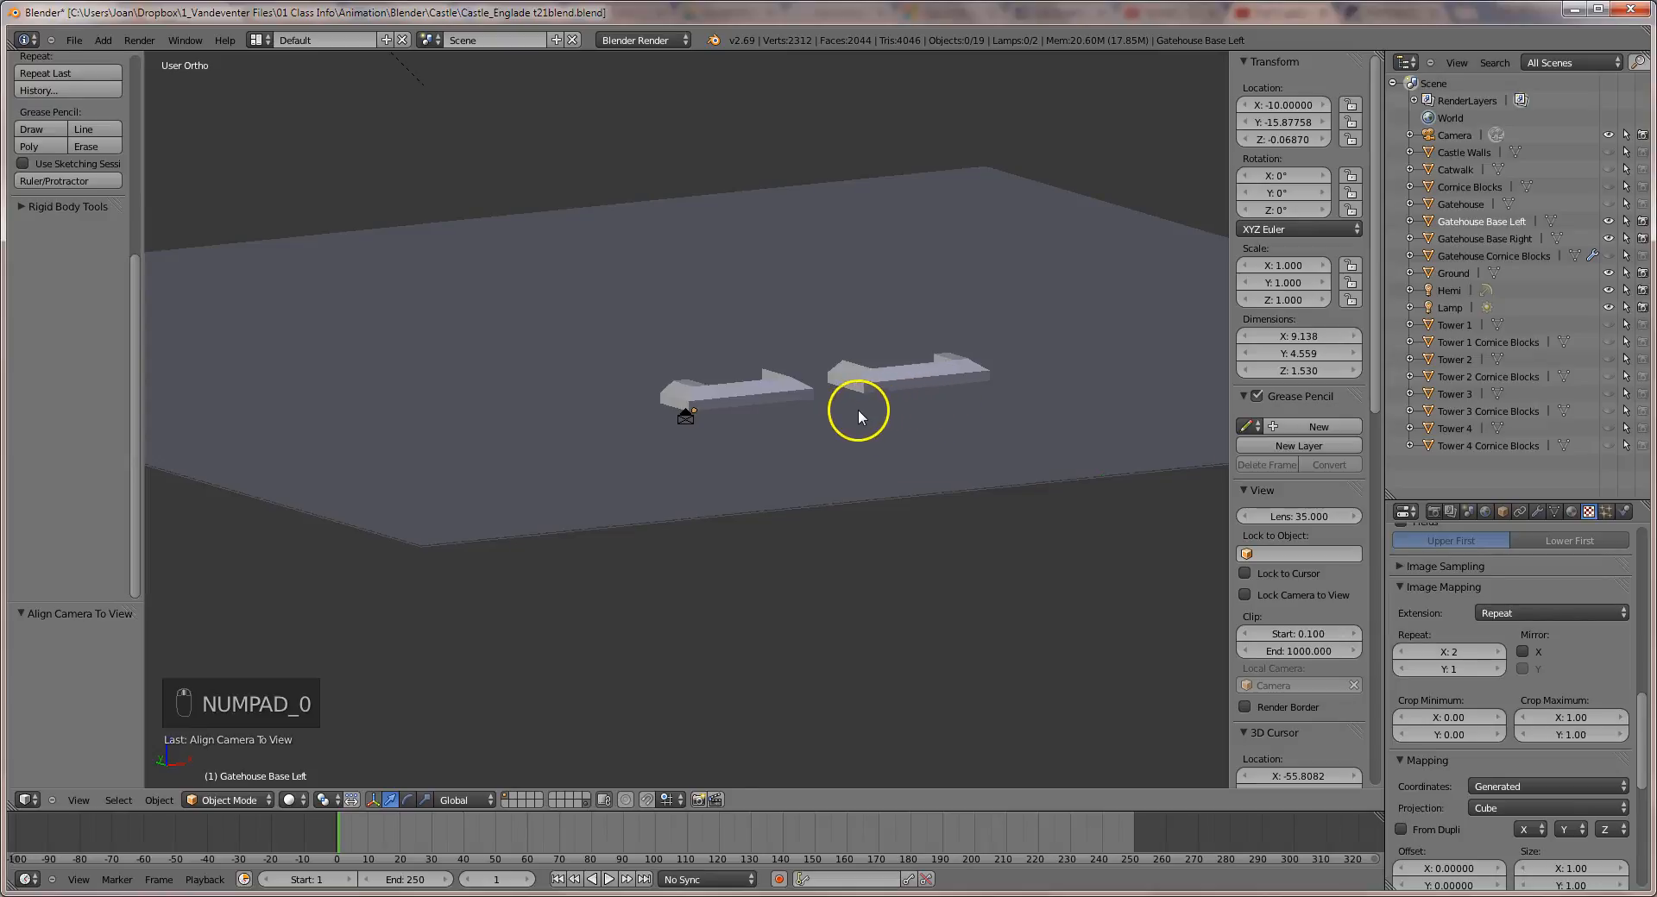
# Align the camera to an angled view from the end of the two gatehouse bases and render the scene.
pyautogui.moveTo(727, 407); pyautogui.dragTo(908, 326, button='middle')
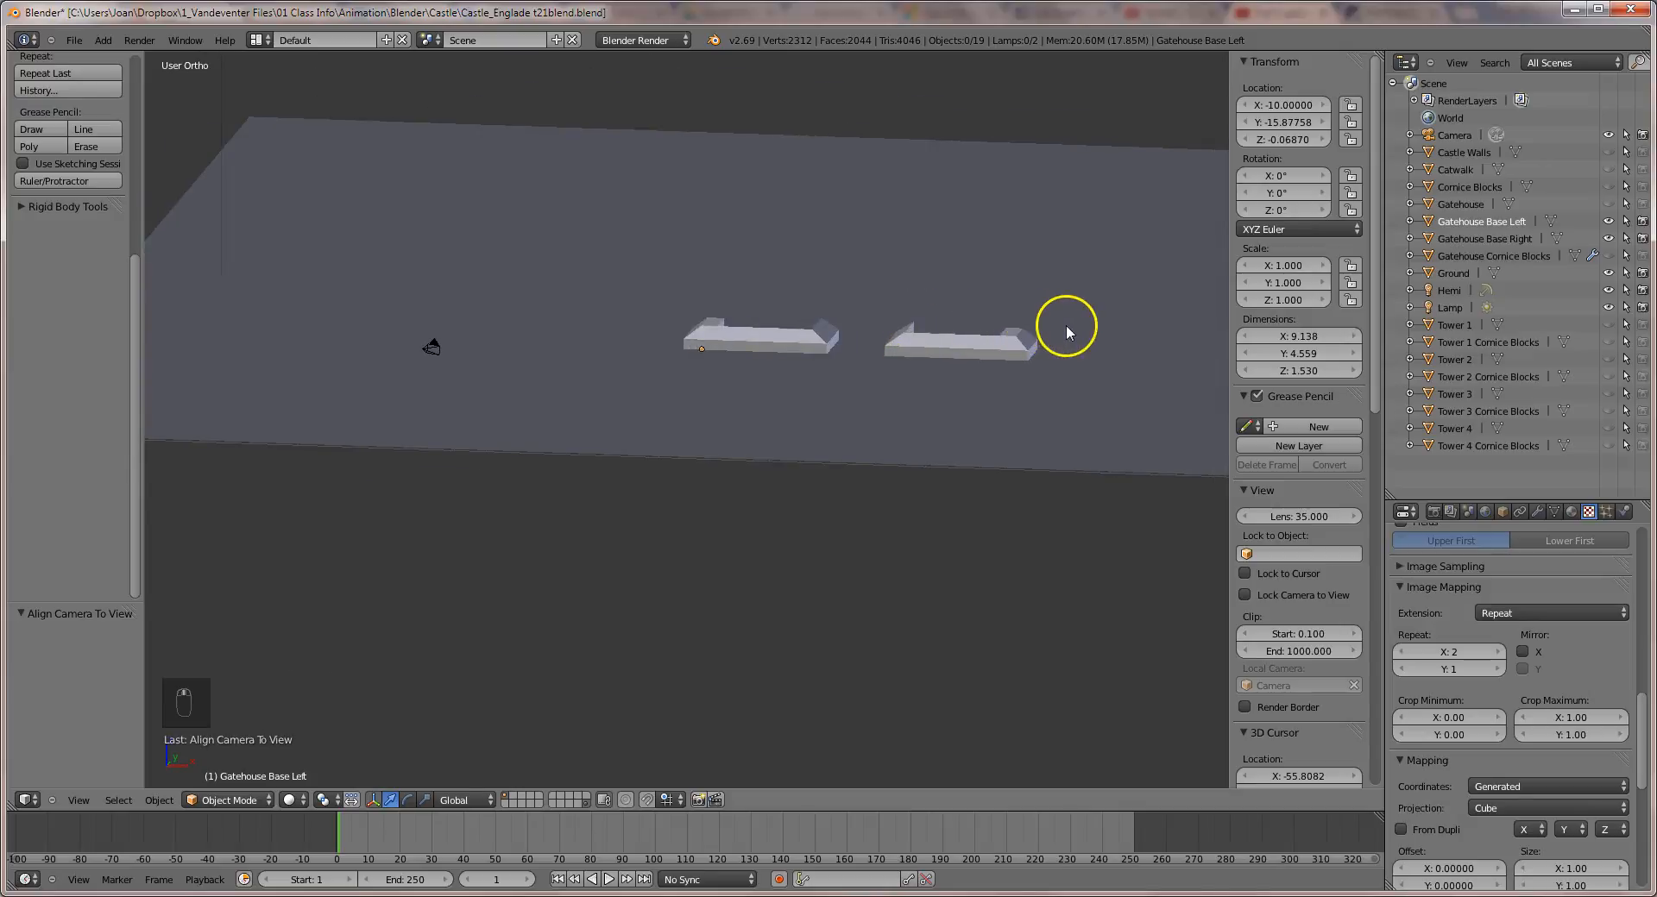
pyautogui.moveTo(1066, 327); pyautogui.dragTo(1065, 326, button='middle')
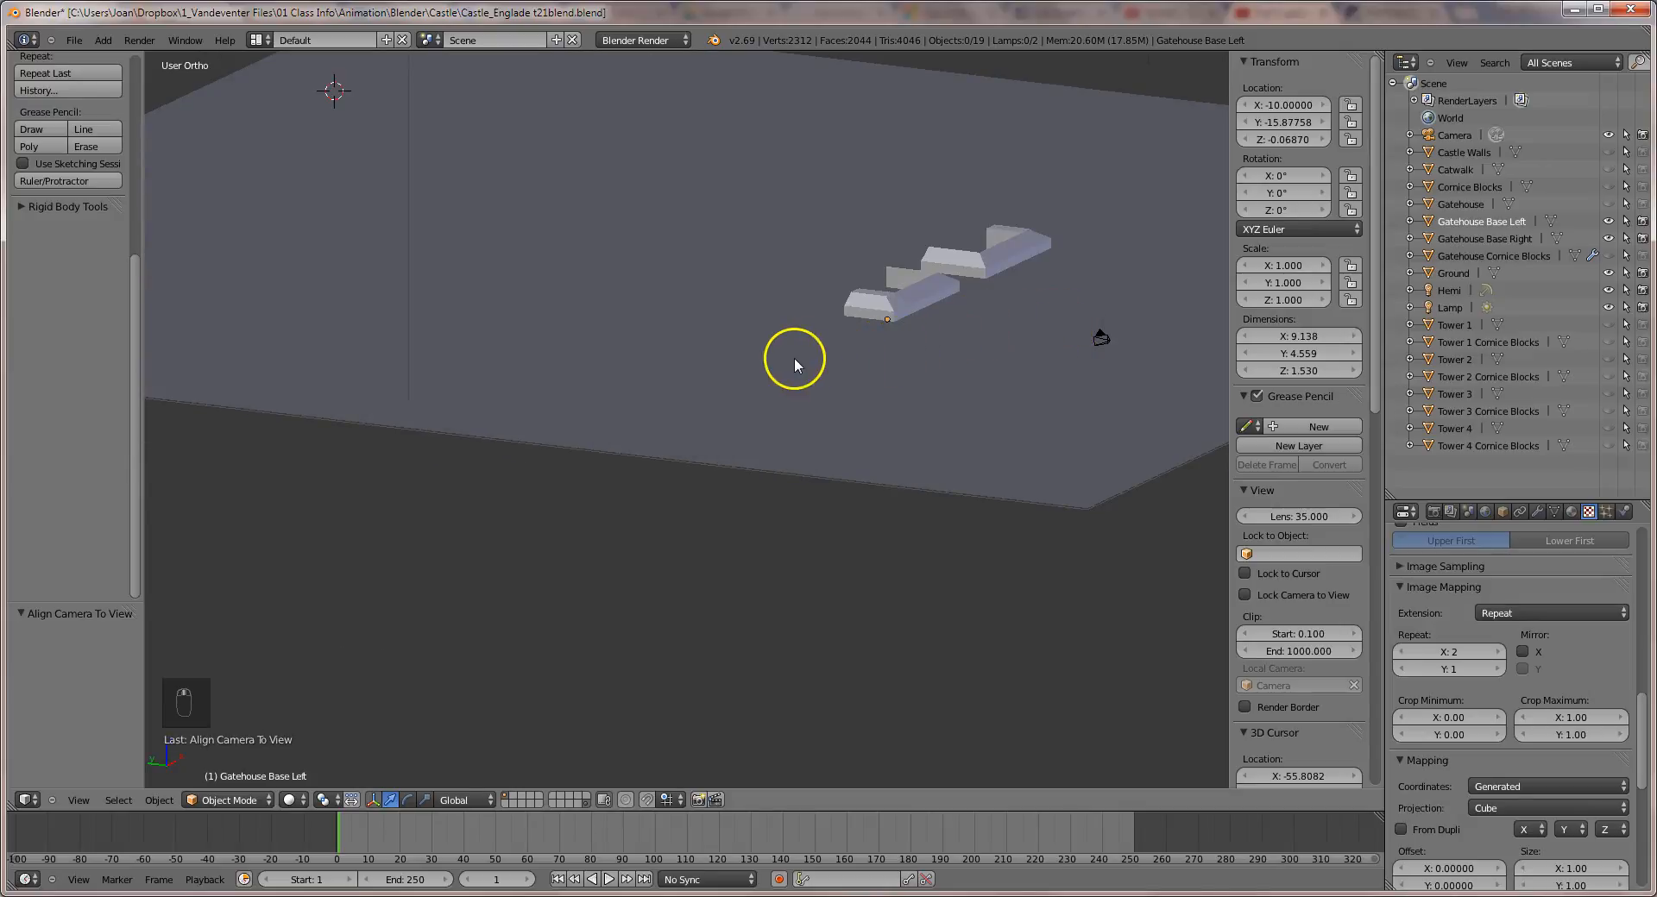
pyautogui.moveTo(800, 332); pyautogui.dragTo(614, 355, button='middle')
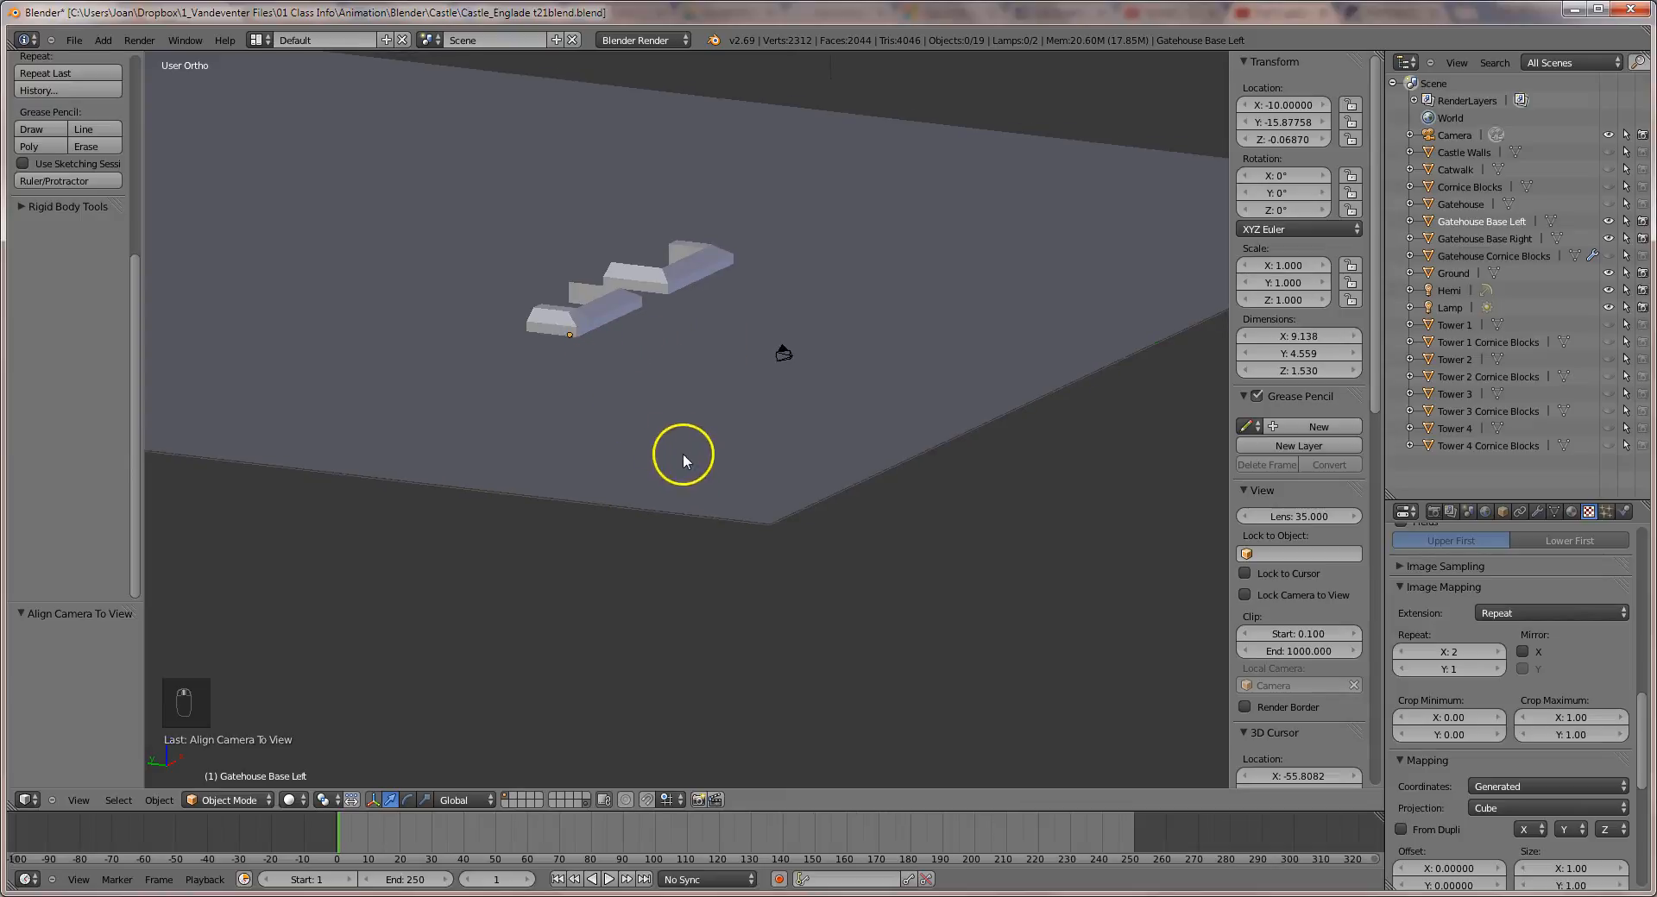
pyautogui.keyDown('shift'); pyautogui.moveTo(723, 345); pyautogui.dragTo(713, 448, button='middle'); pyautogui.keyUp('shift')
pyautogui.press('ctrl+alt+KP_0')
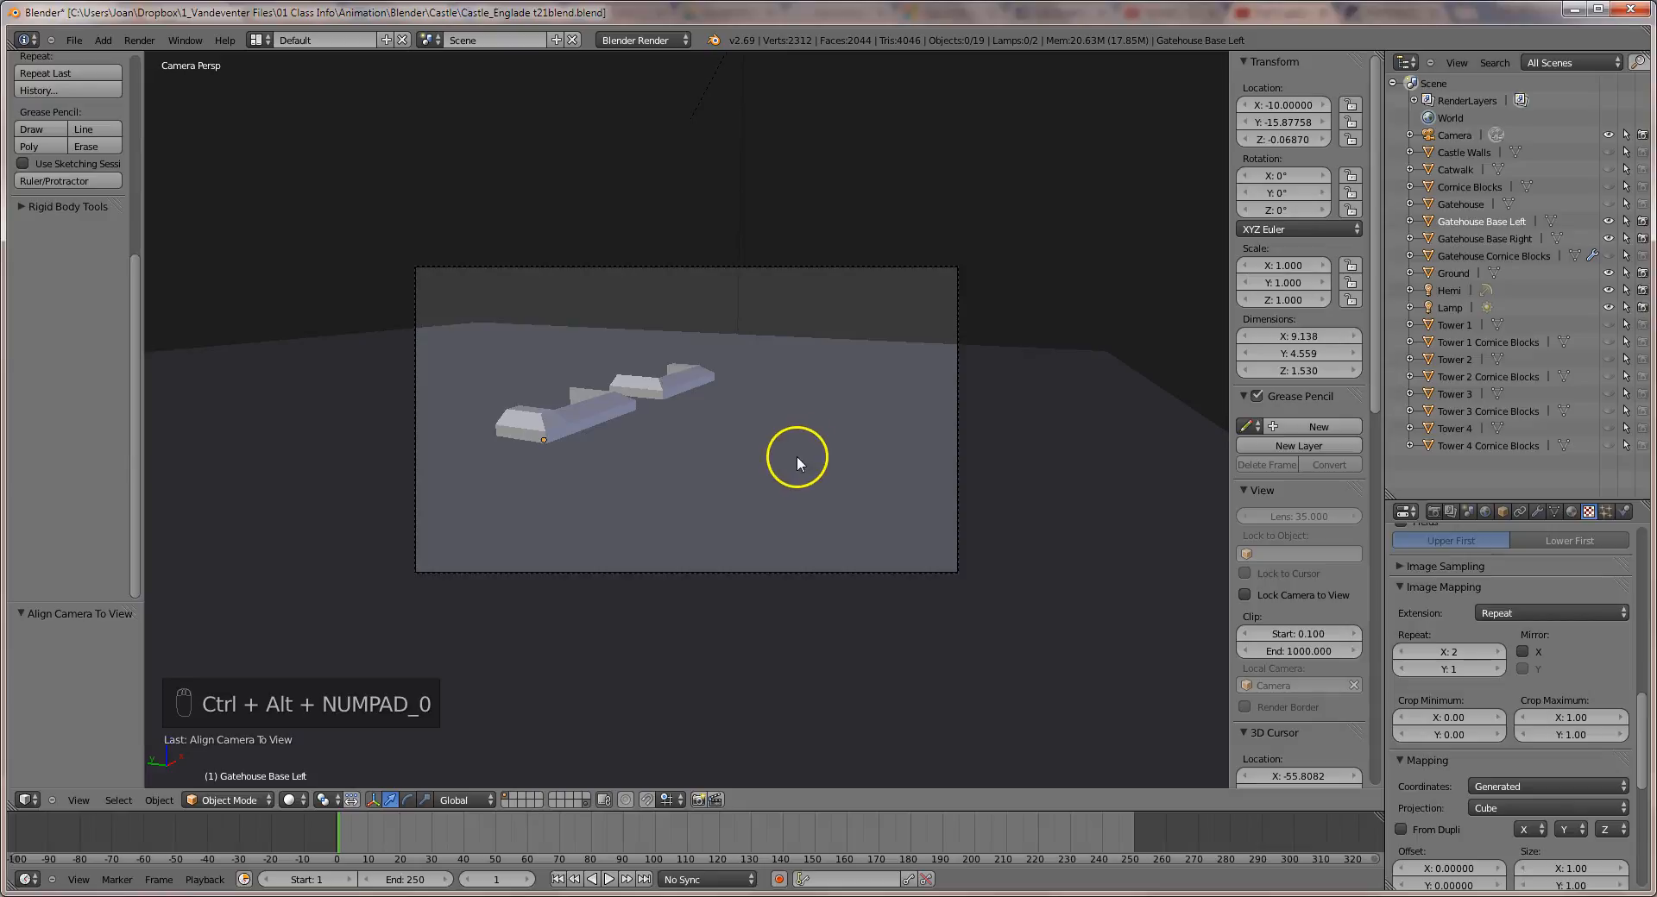
pyautogui.press('F12')
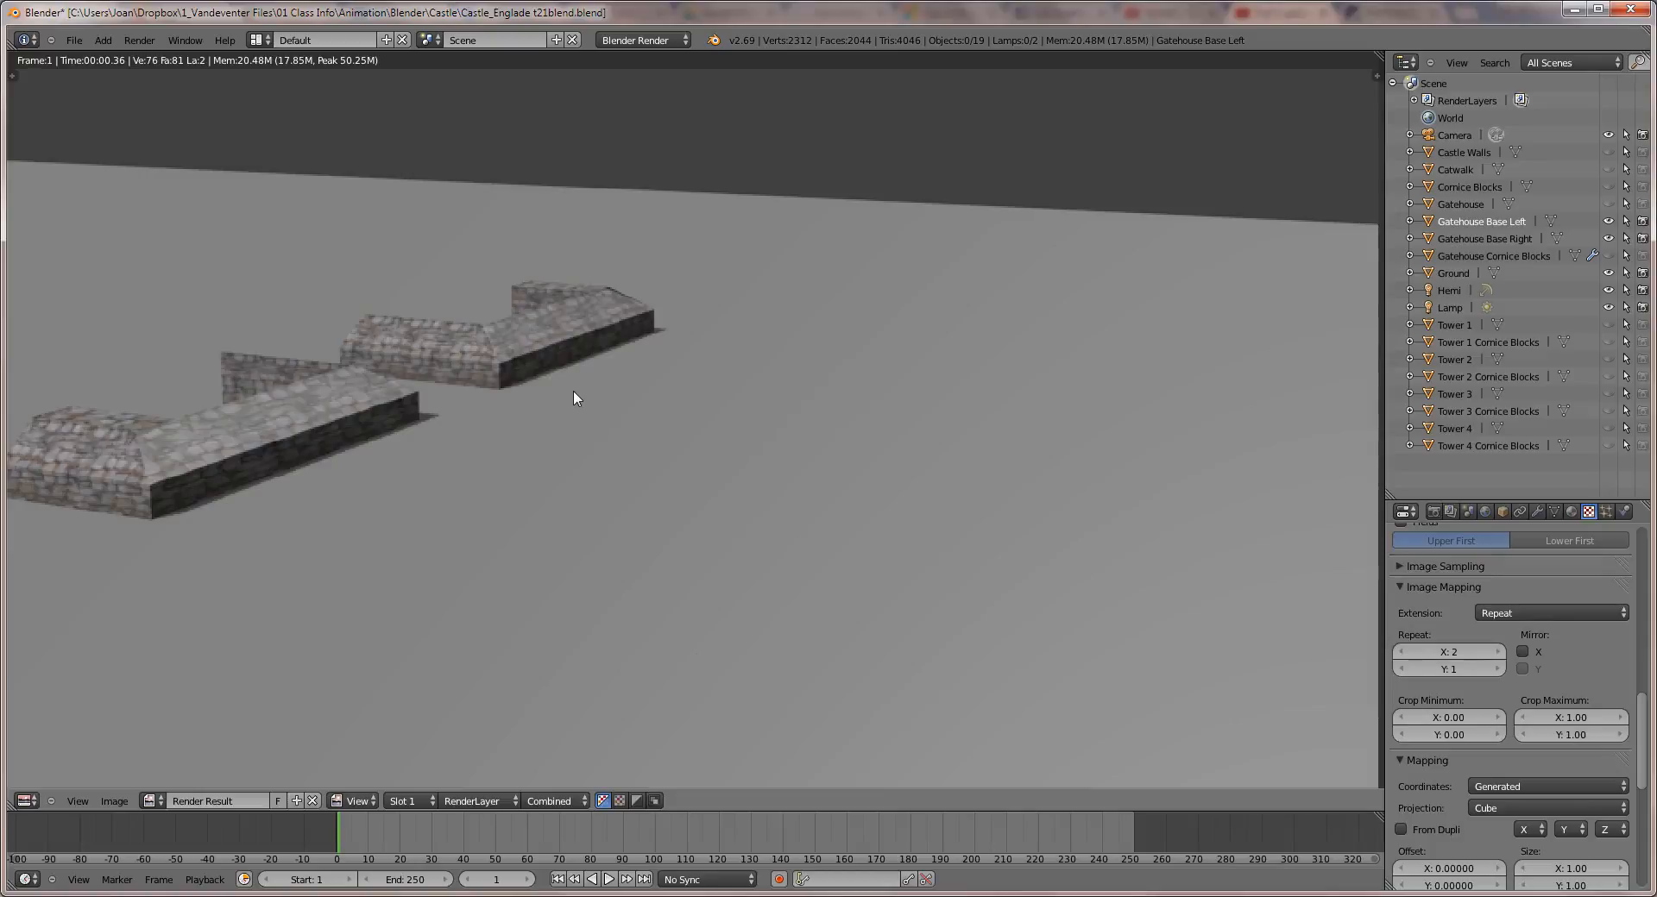
# Save the project as a new file named Castle_Englade t31blend.blend in the Castle folder.
pyautogui.click(74, 41)
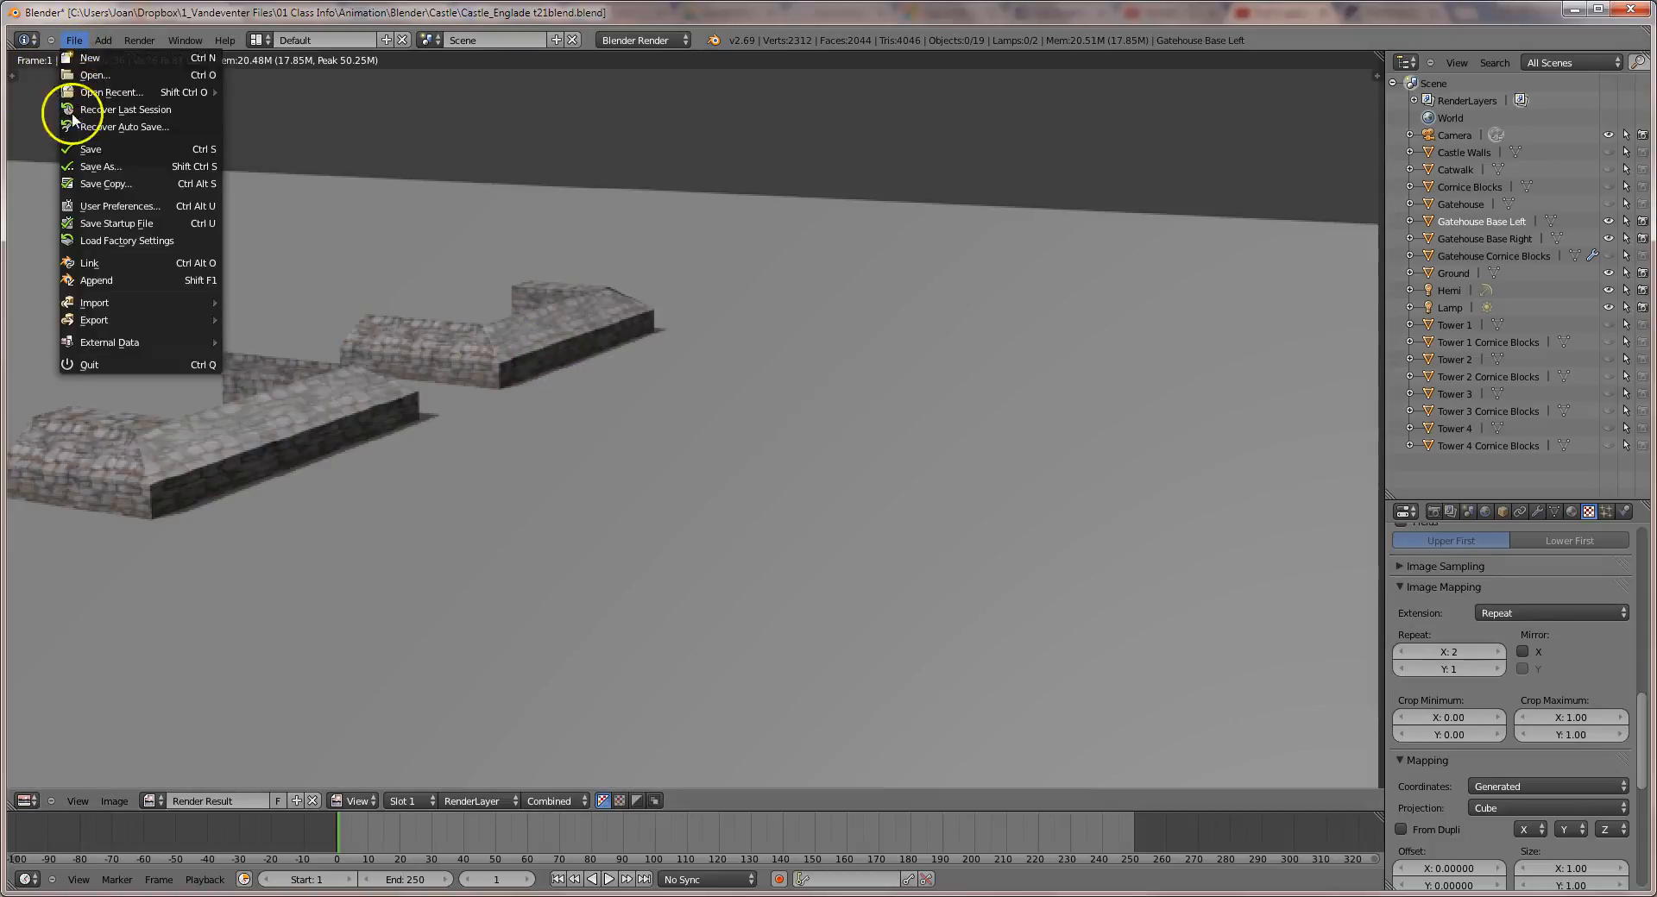
pyautogui.click(93, 167)
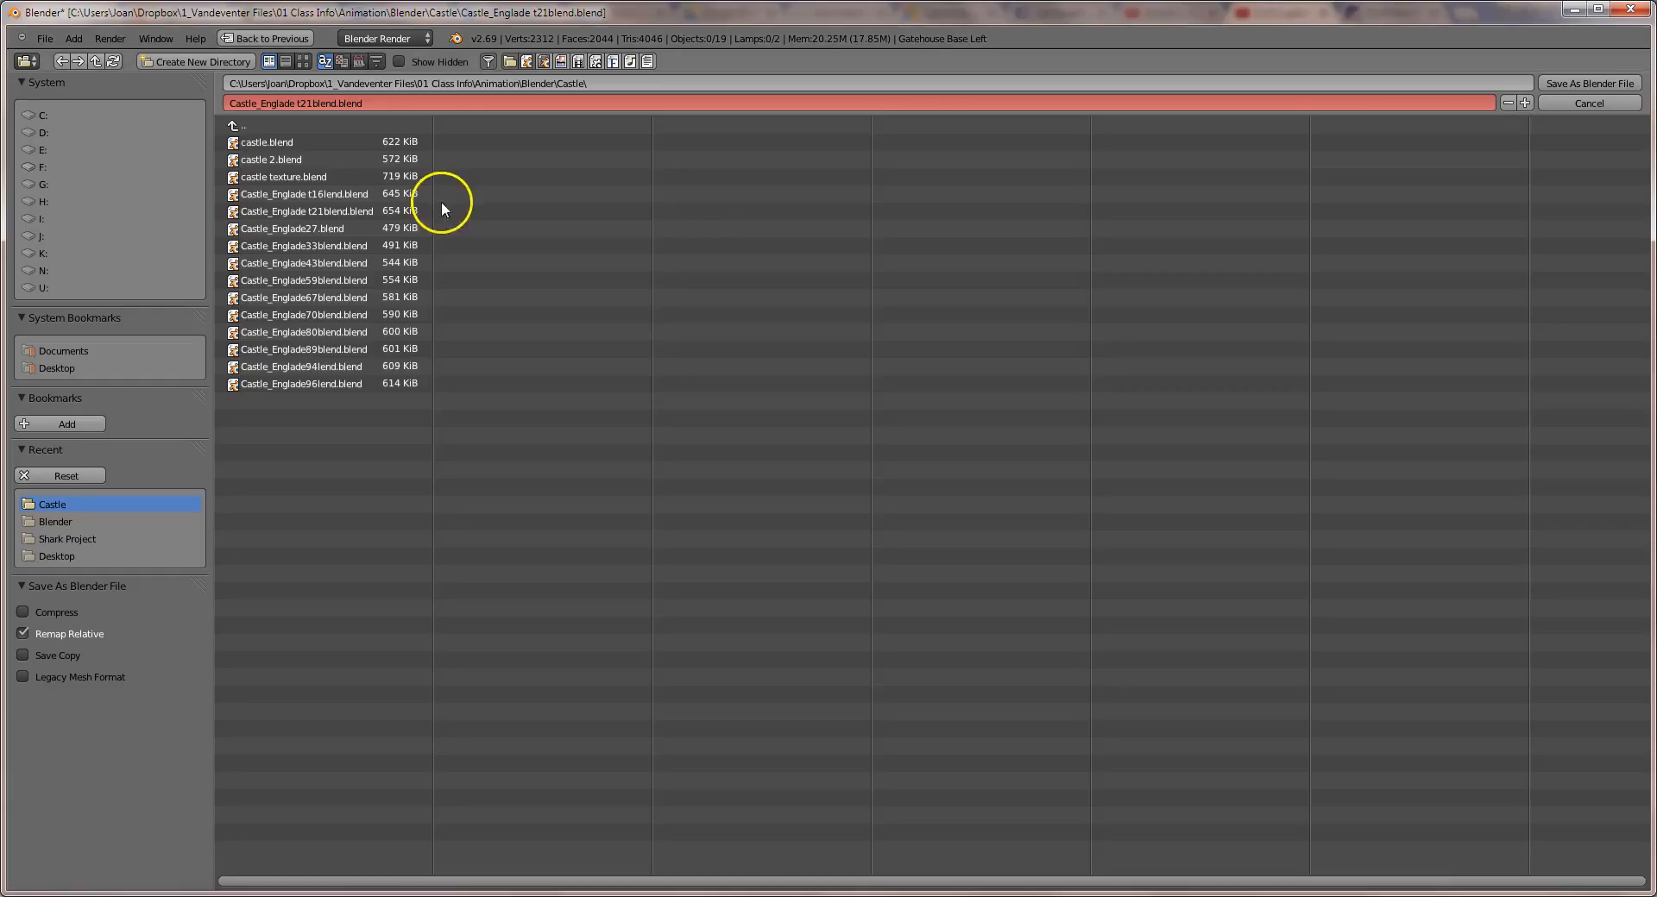
pyautogui.click(305, 104)
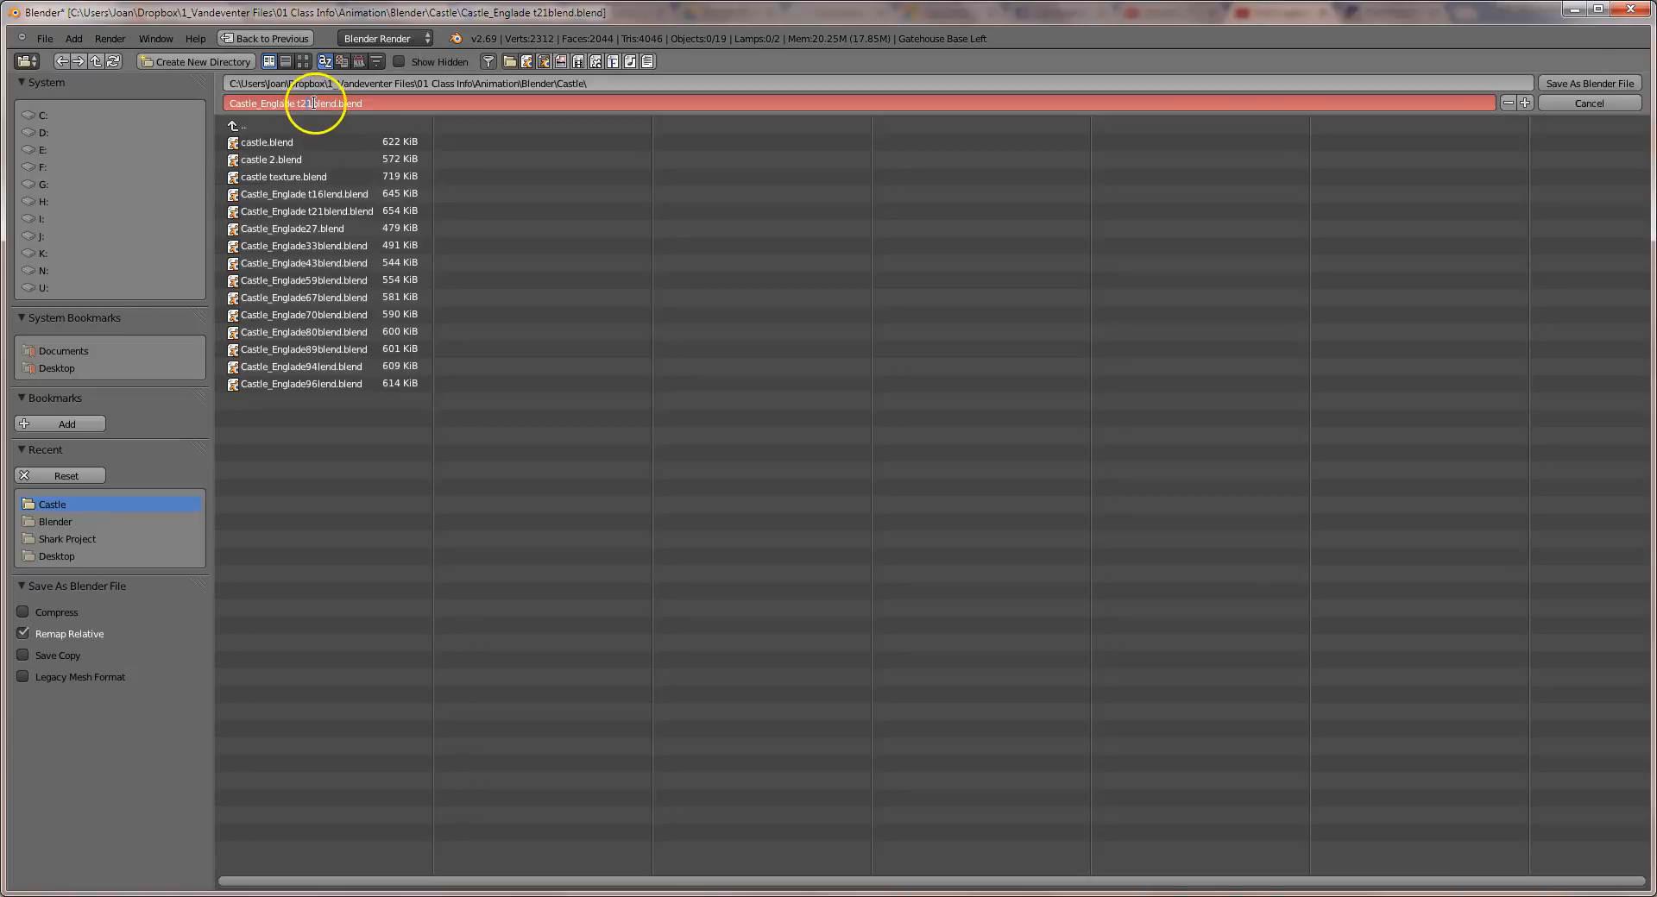
pyautogui.press('BackSpace')
pyautogui.write('3')
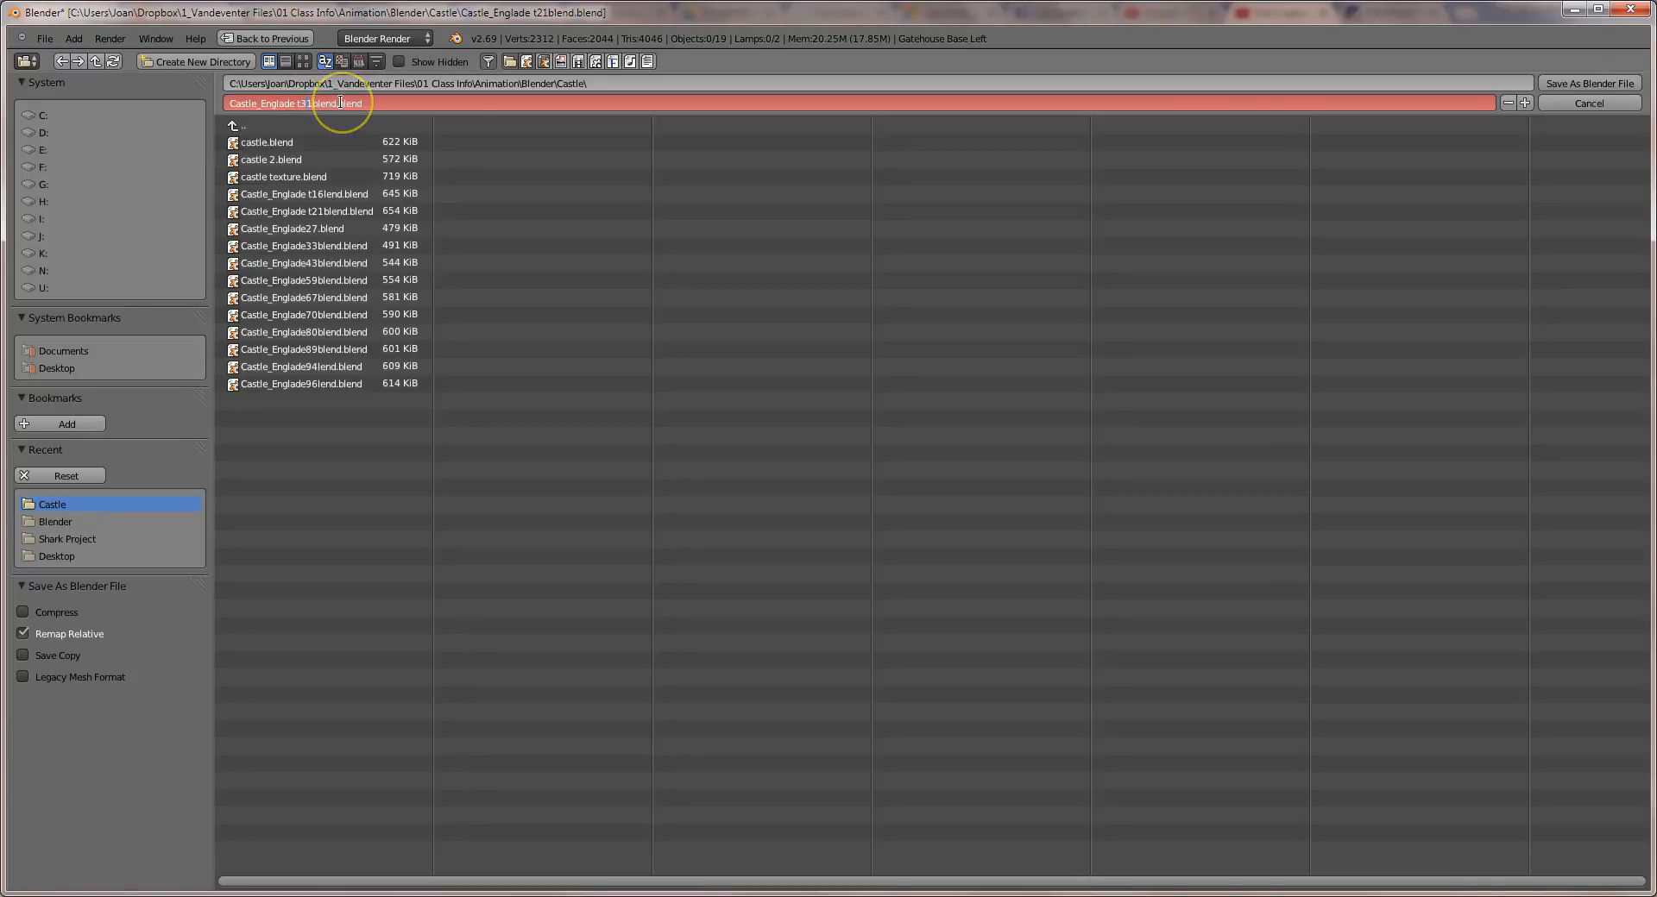
pyautogui.press('Return')
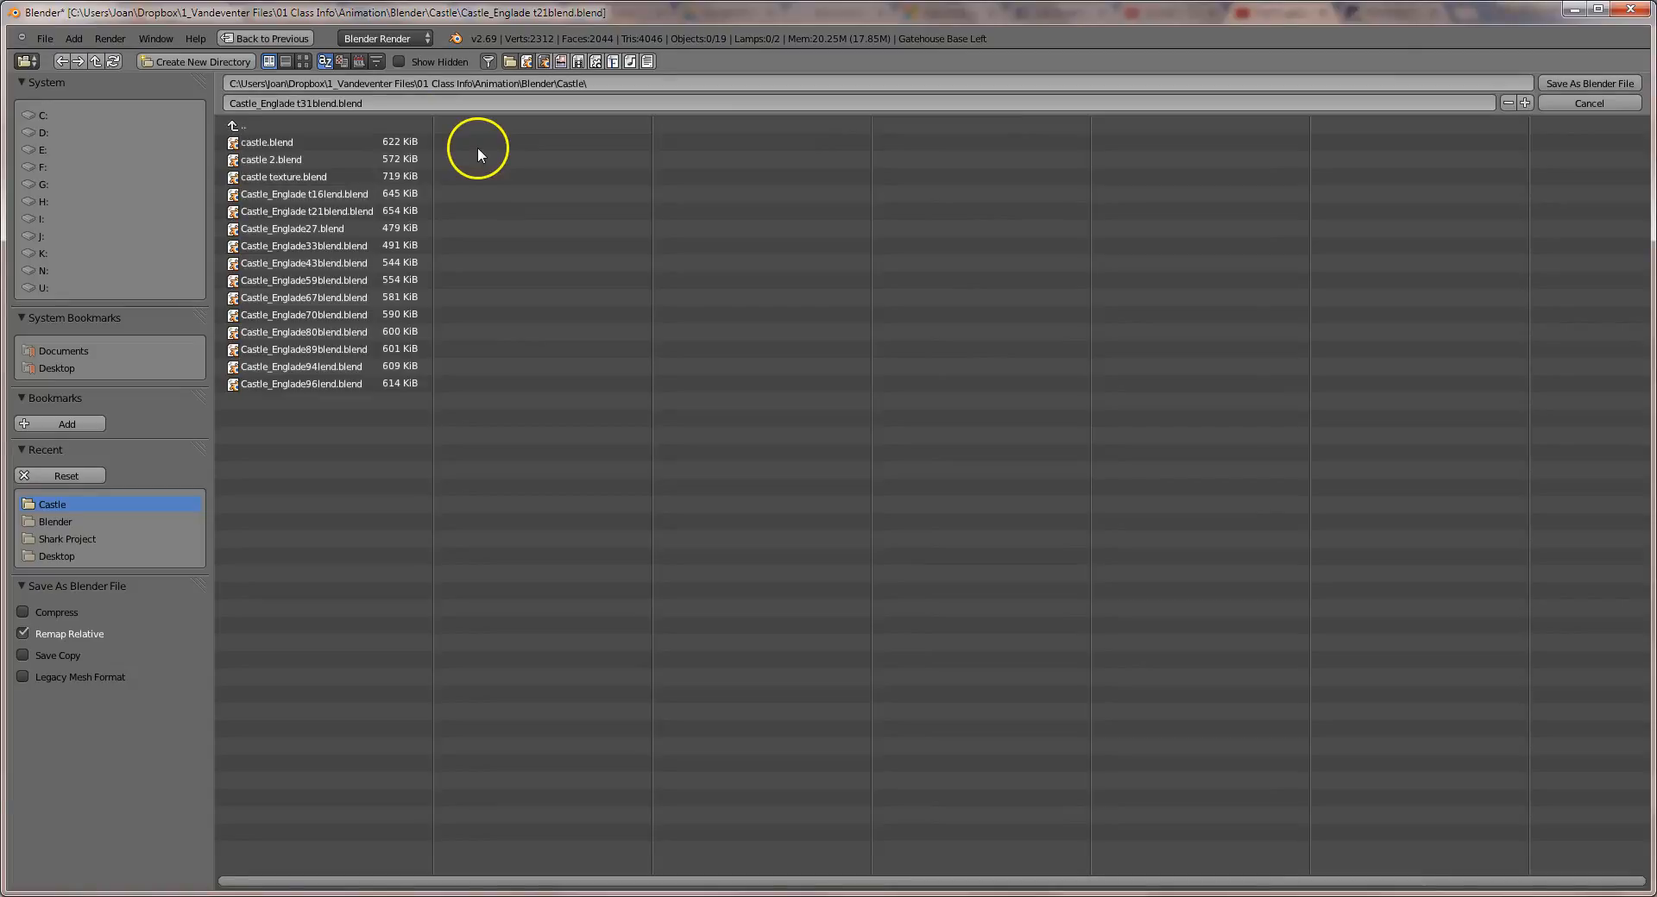
pyautogui.press('Return')
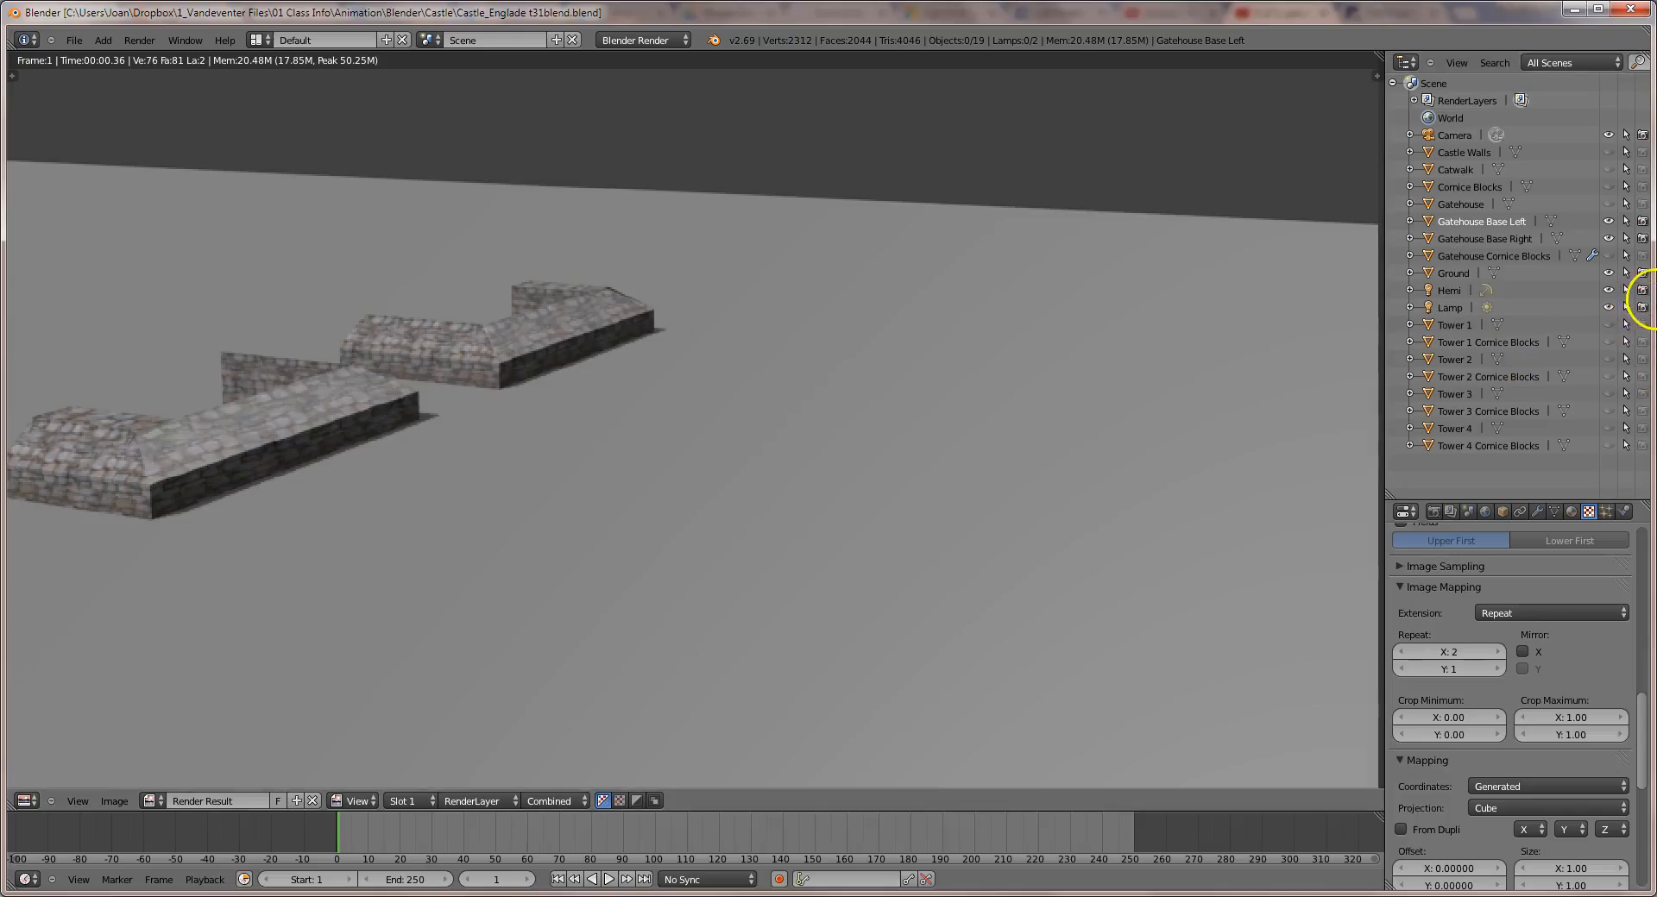
# Hide both gatehouse bases and make the Gatehouse object visible in the viewport and in renders.
pyautogui.click(1609, 223)
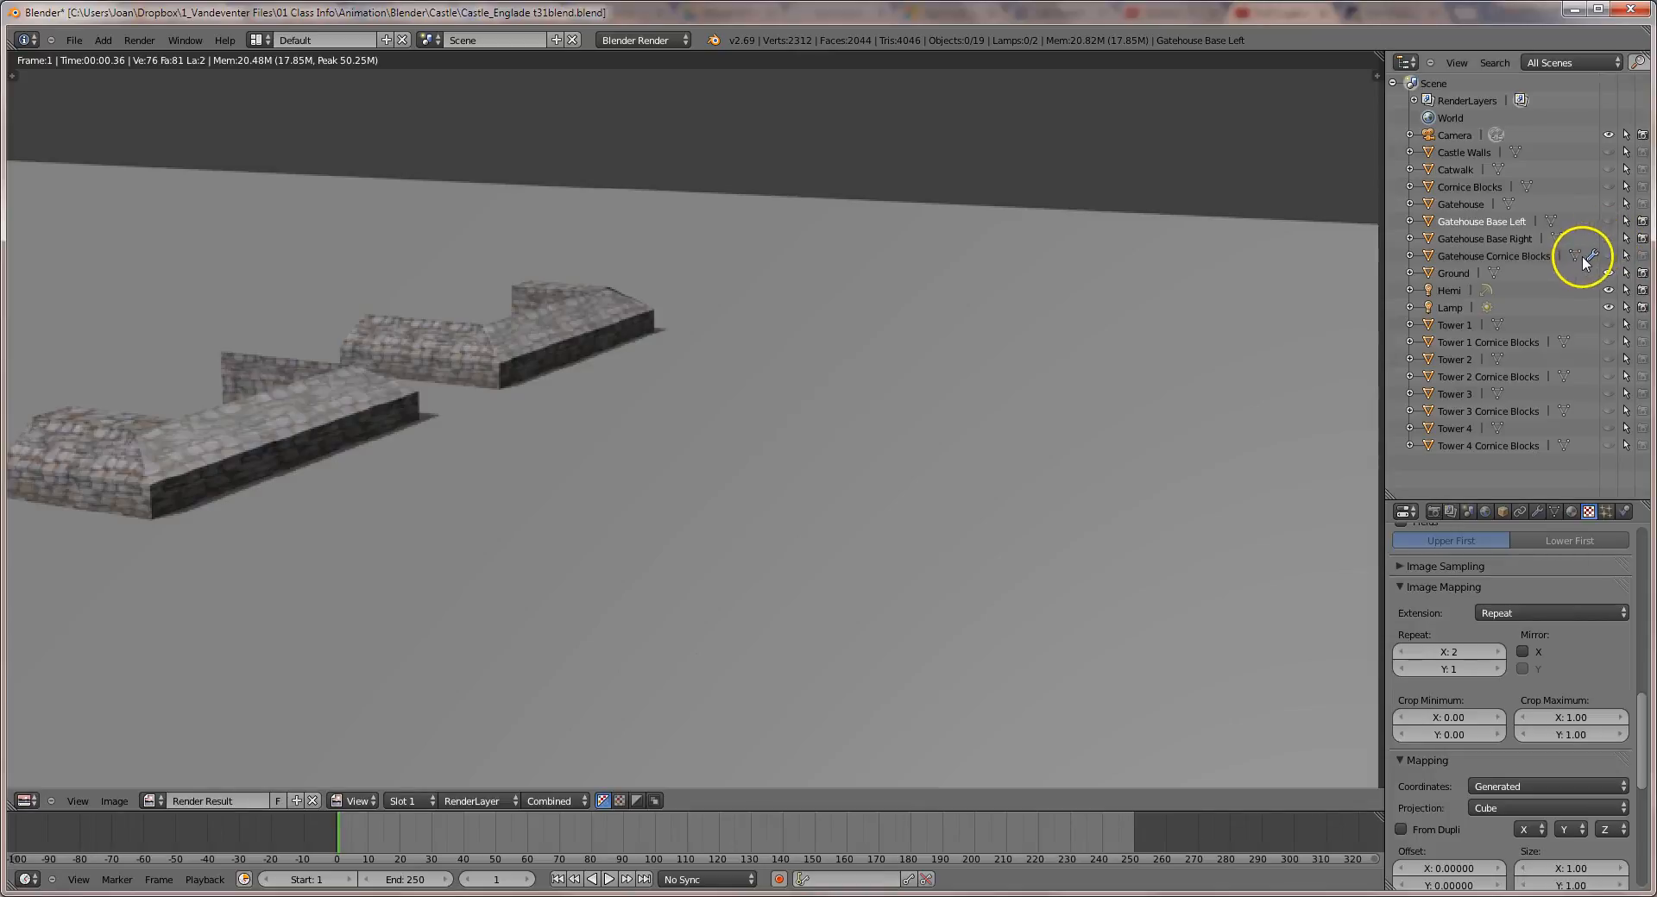
pyautogui.press('Escape')
pyautogui.press('Escape')
pyautogui.press('Escape')
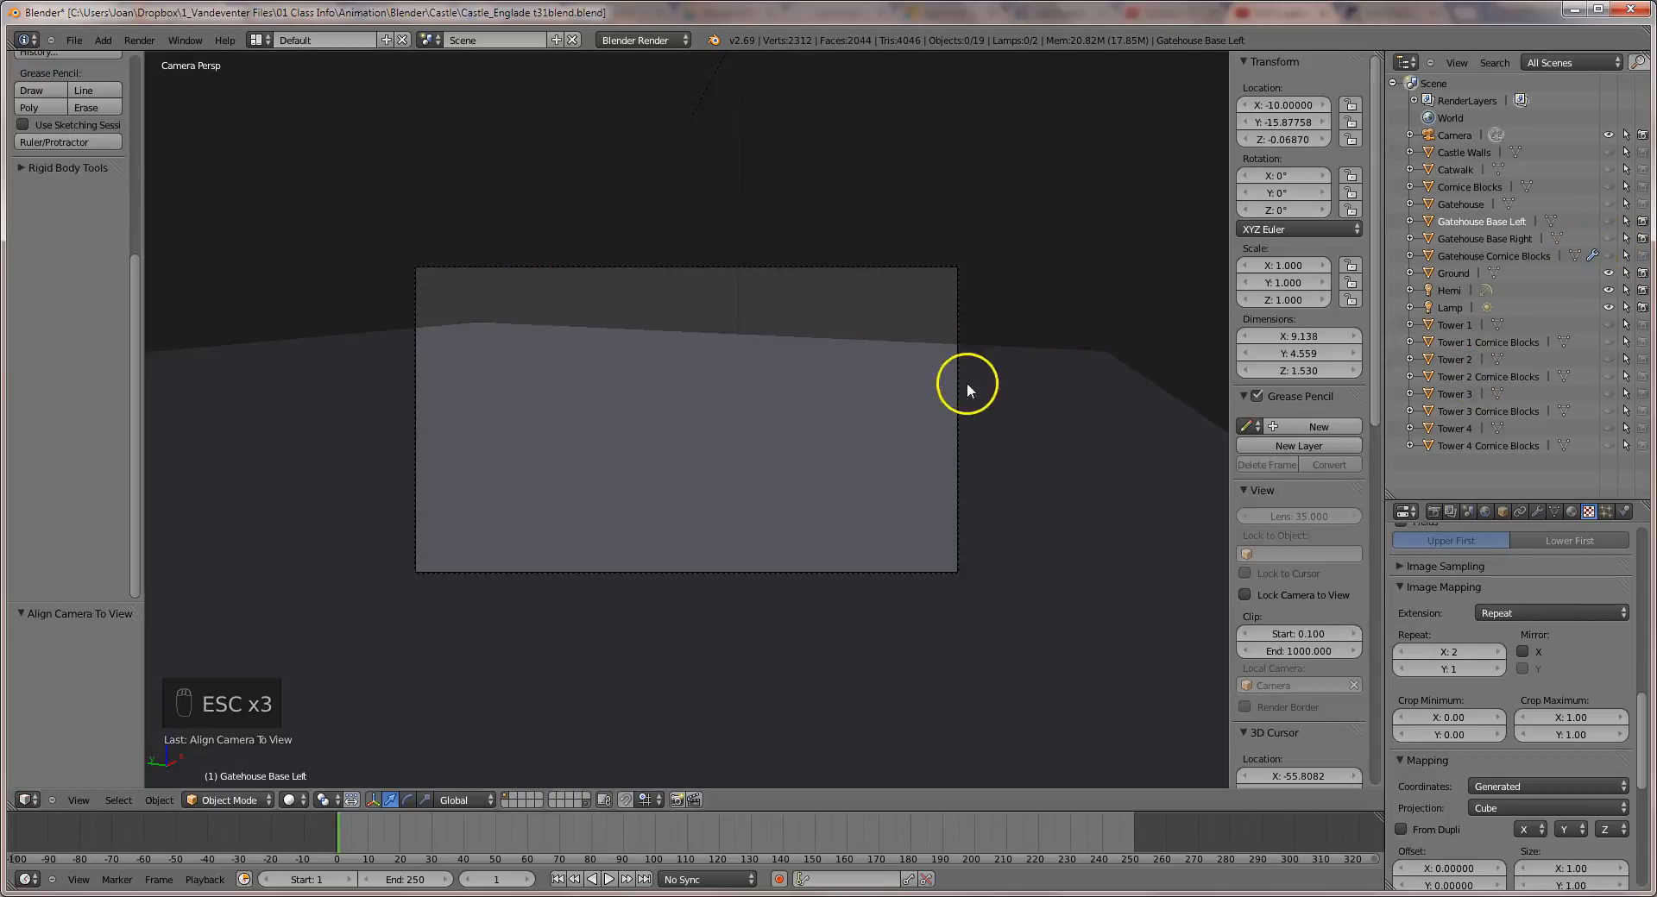
pyautogui.click(1609, 204)
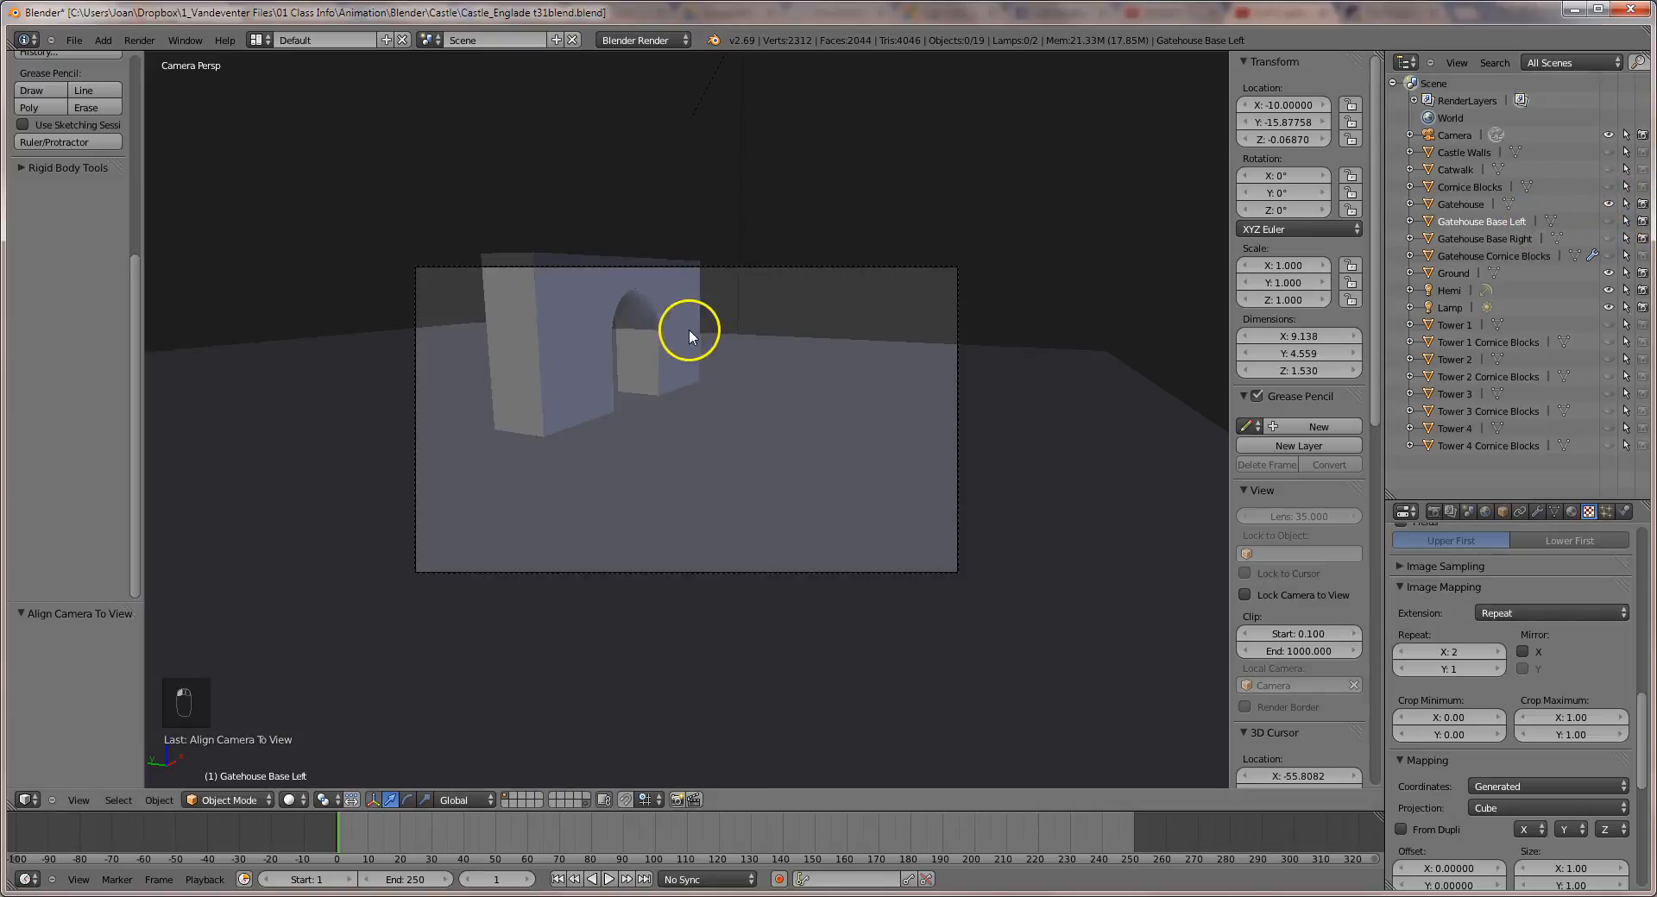
# Align the camera to an angled view of the gatehouse with its arched opening.
pyautogui.press('KP_0')
pyautogui.moveTo(749, 354); pyautogui.dragTo(724, 351, button='middle')
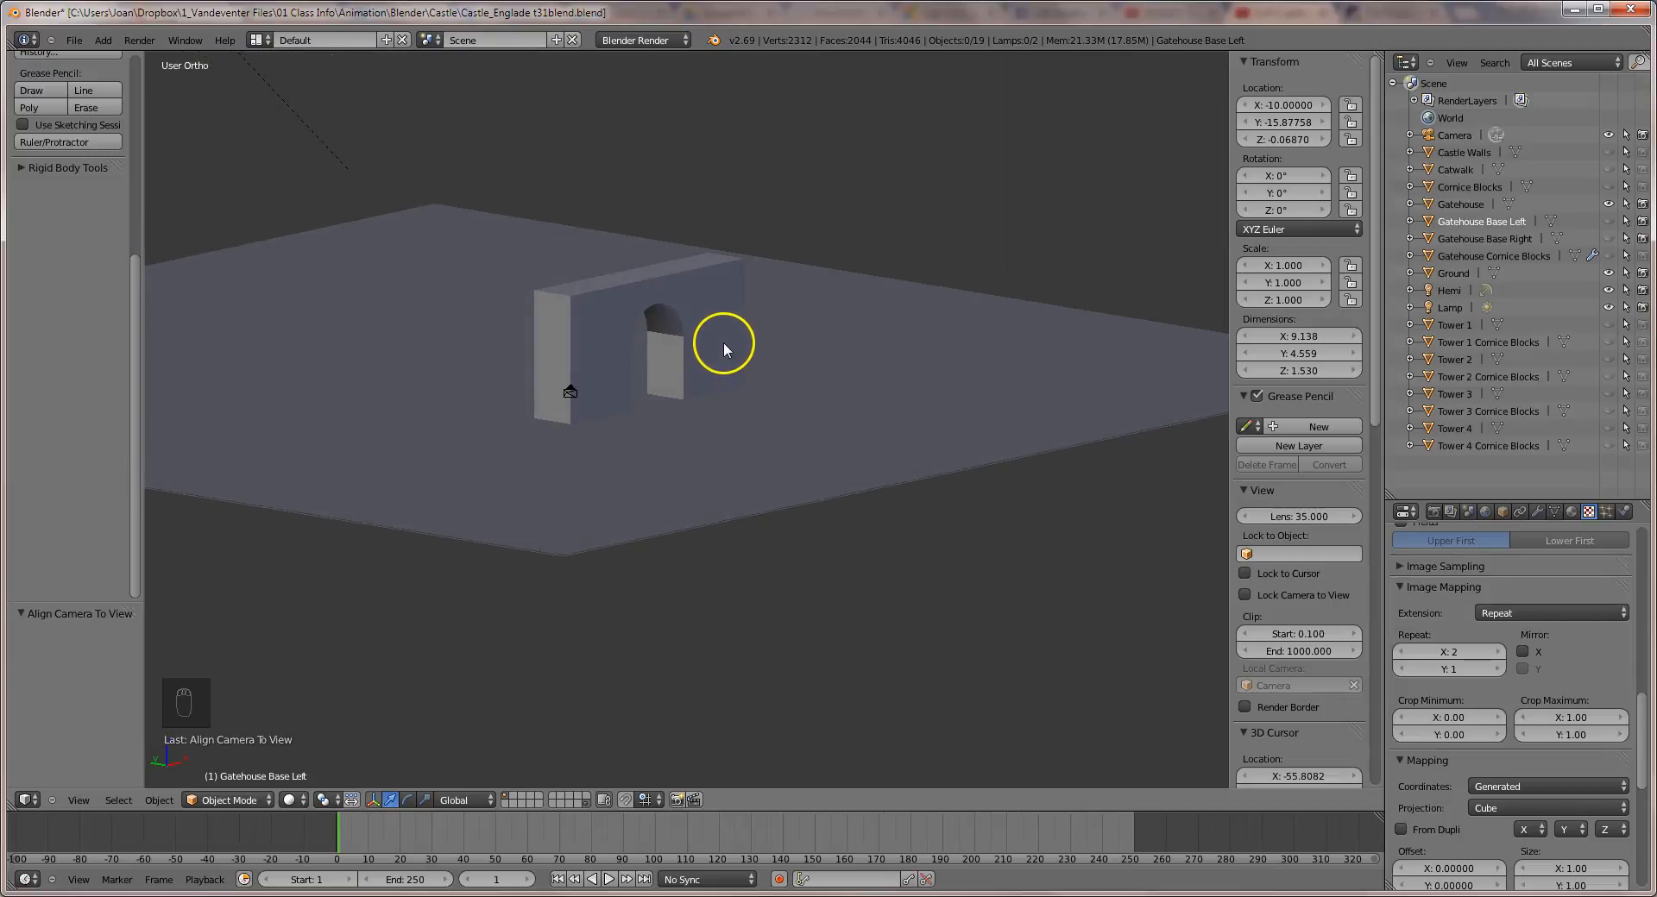
pyautogui.press('ctrl+alt+KP_0')
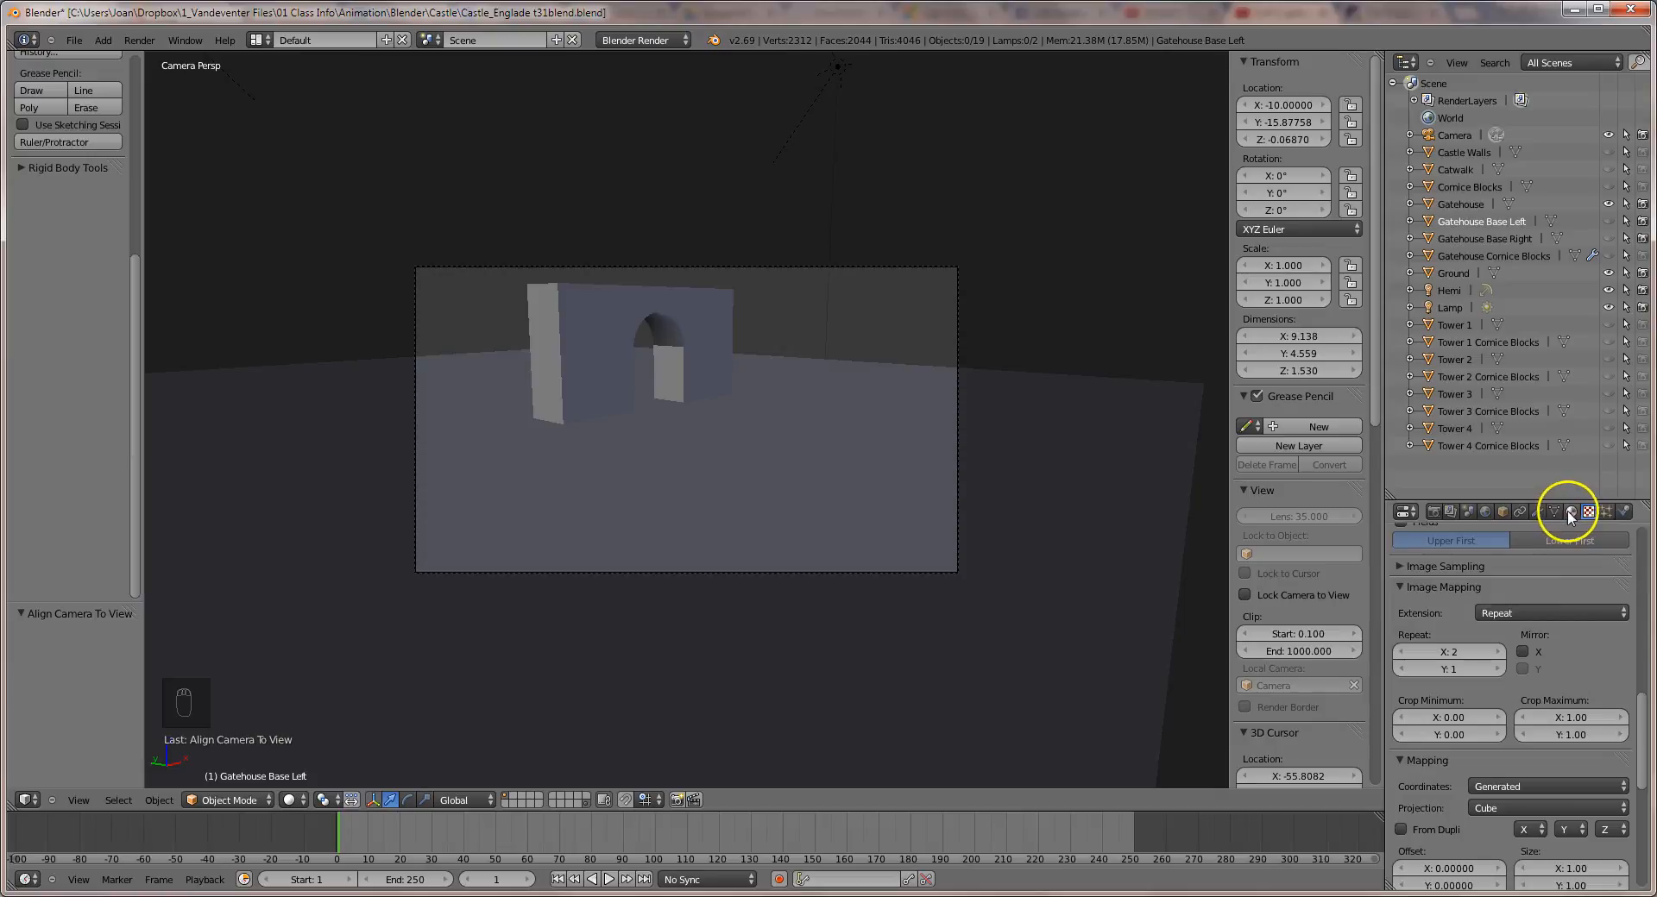
# Add five empty material slots to the Gatehouse object.
pyautogui.rightClick(561, 362)
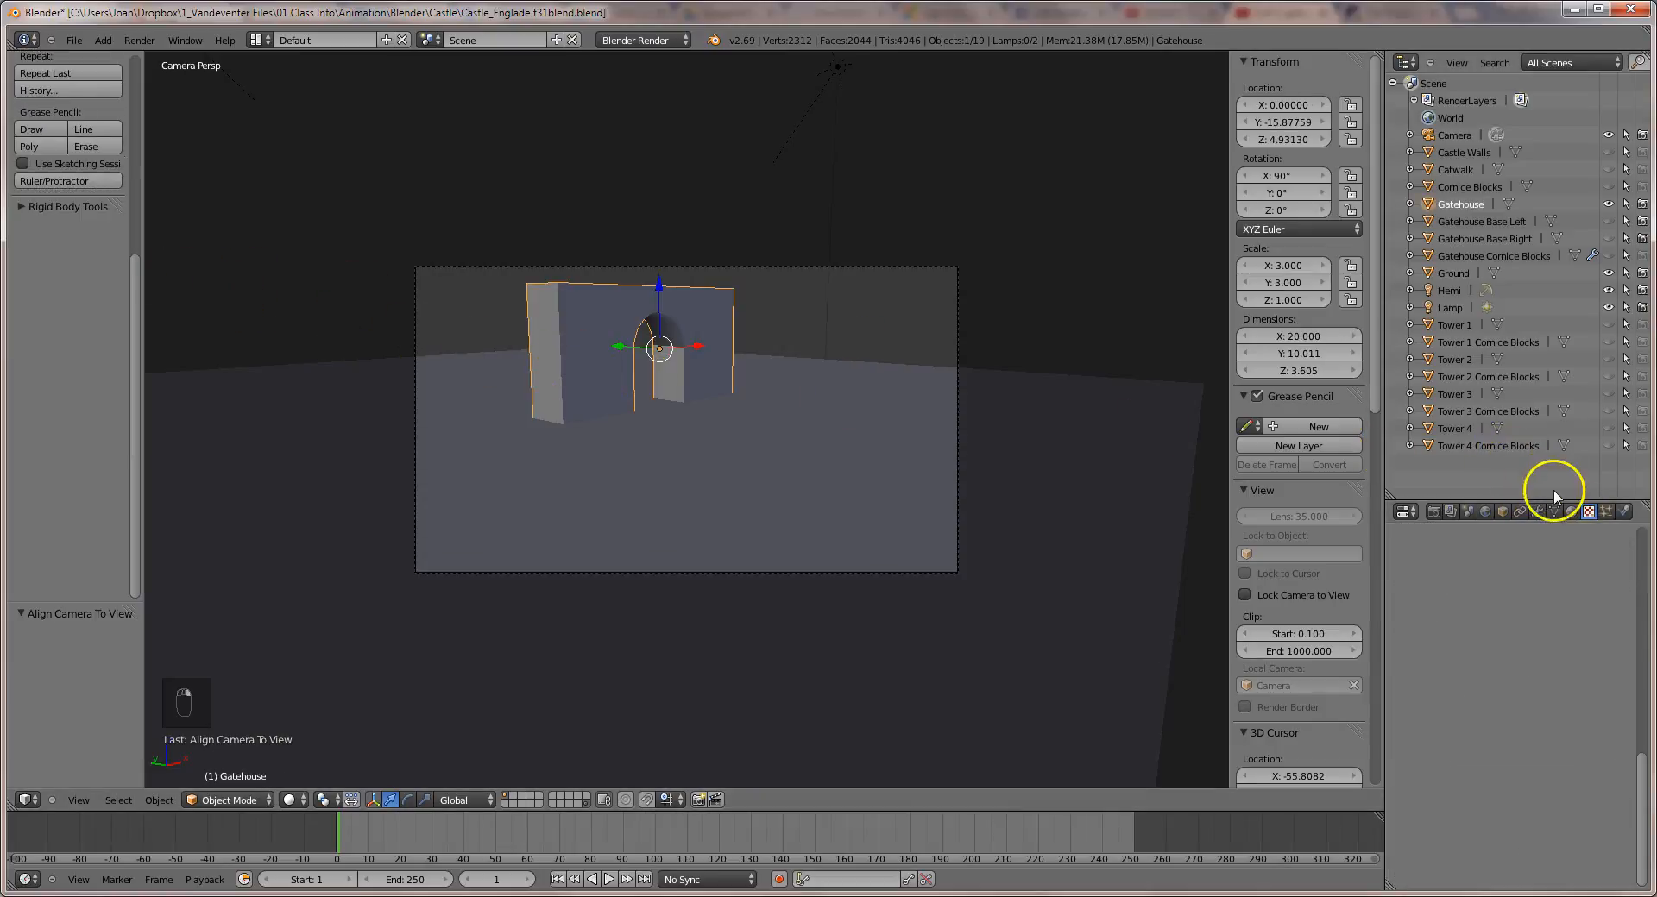
pyautogui.click(1571, 512)
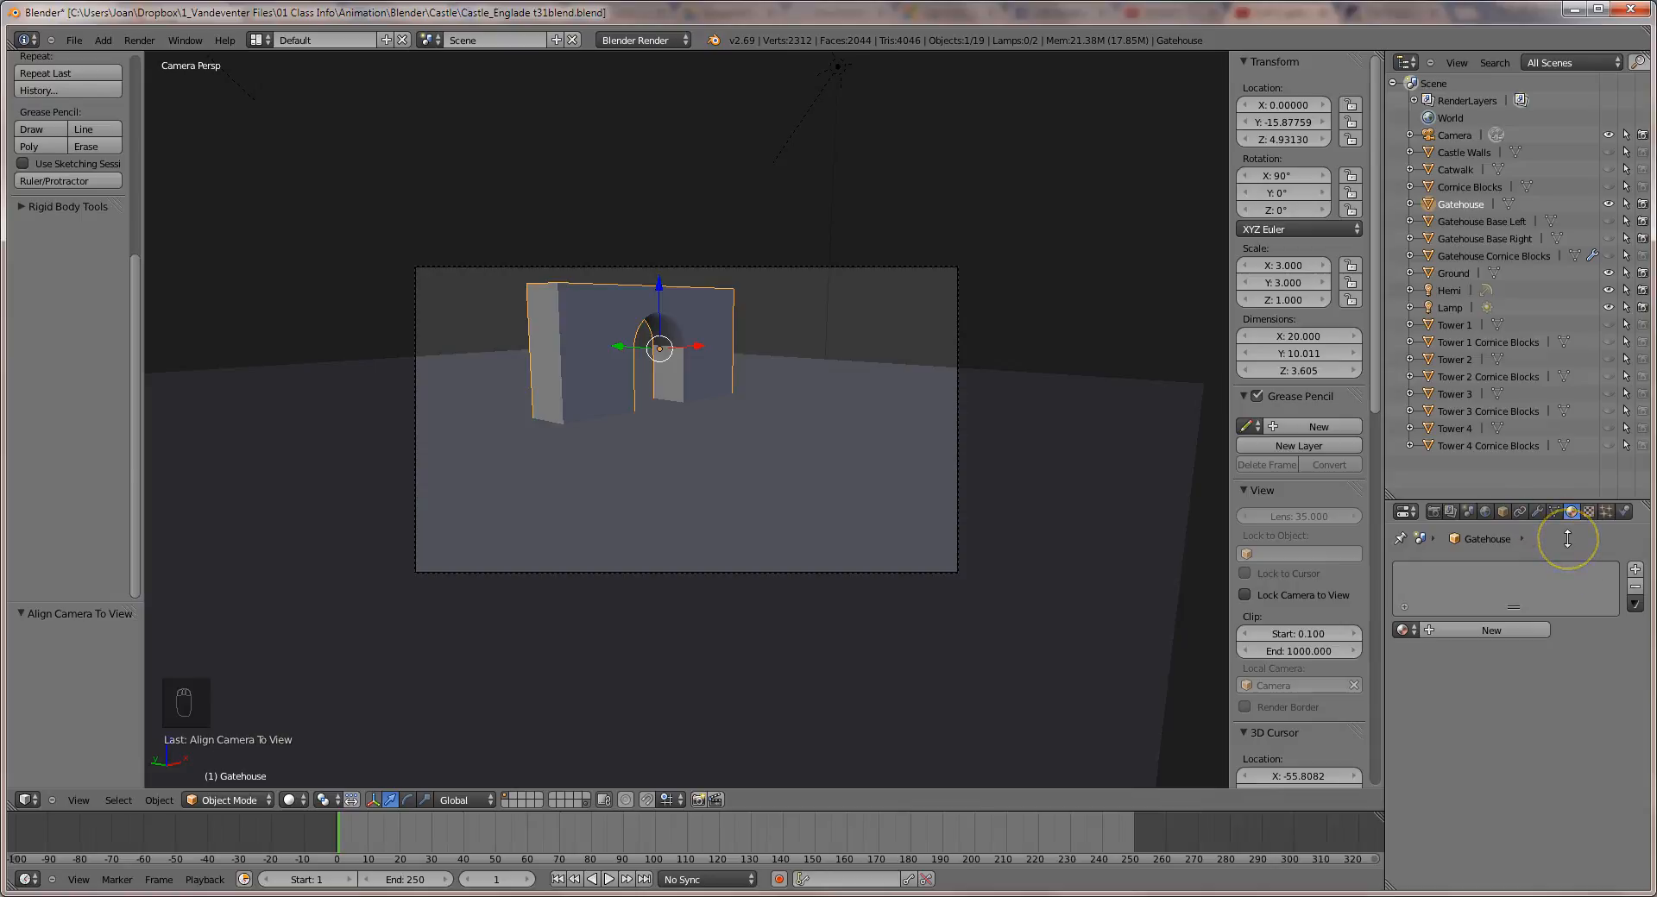
pyautogui.click(1635, 571)
pyautogui.click(1635, 571)
pyautogui.click(1635, 571)
pyautogui.click(1635, 571)
pyautogui.click(1636, 572)
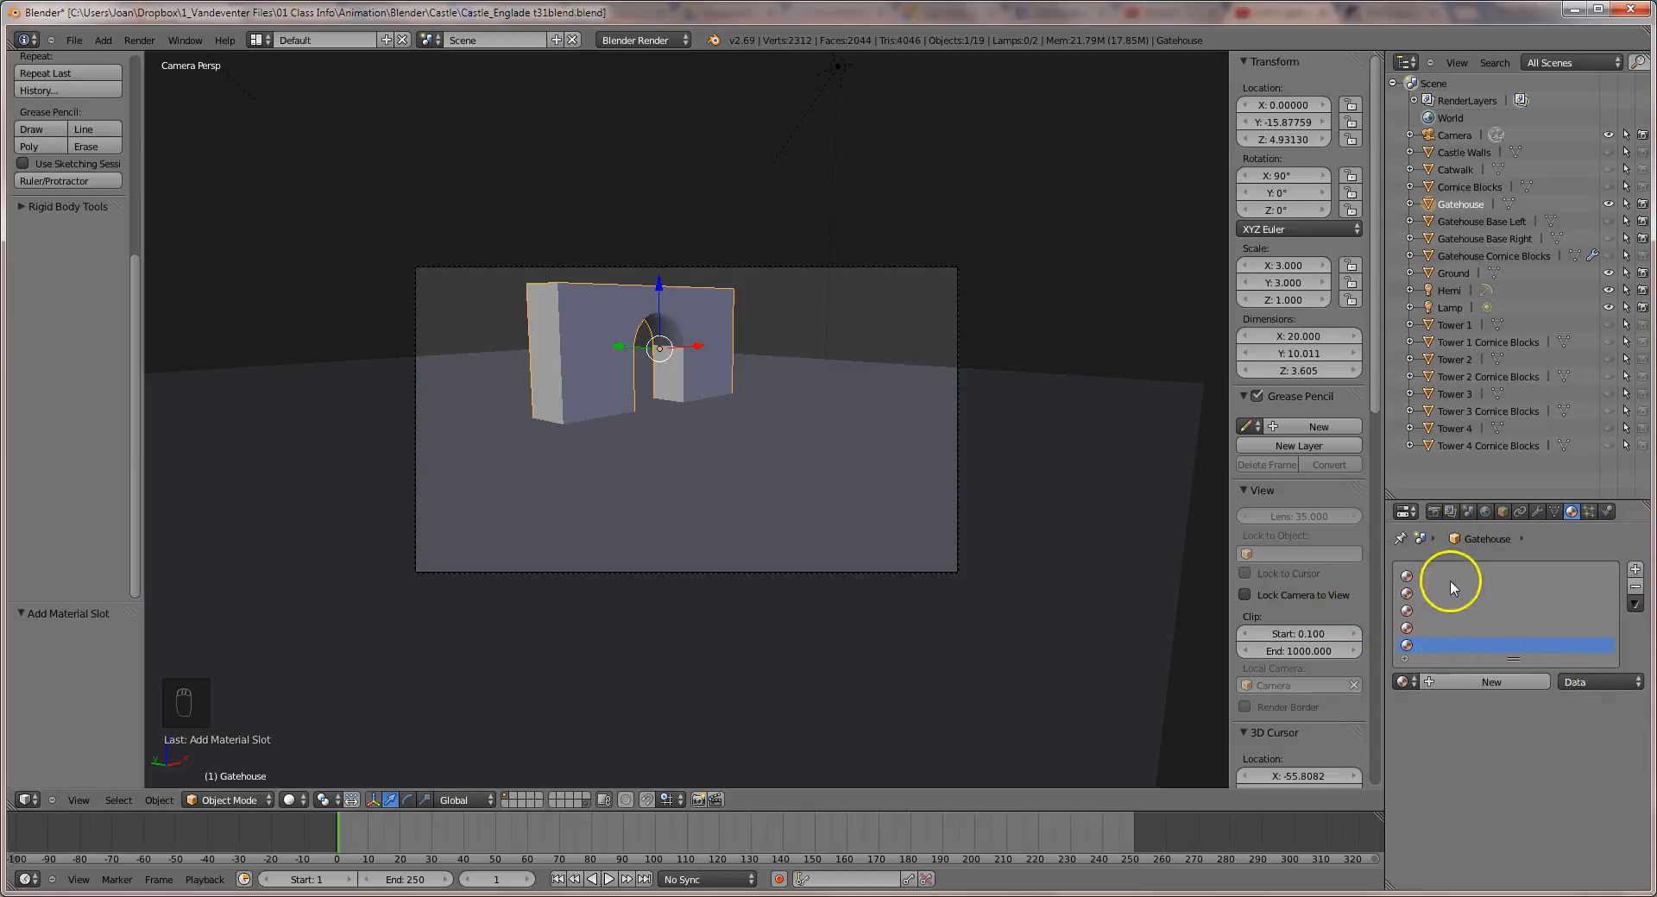
# Create a new material in the Gatehouse's fifth material slot and name it Gatehouse 1.
pyautogui.click(1492, 681)
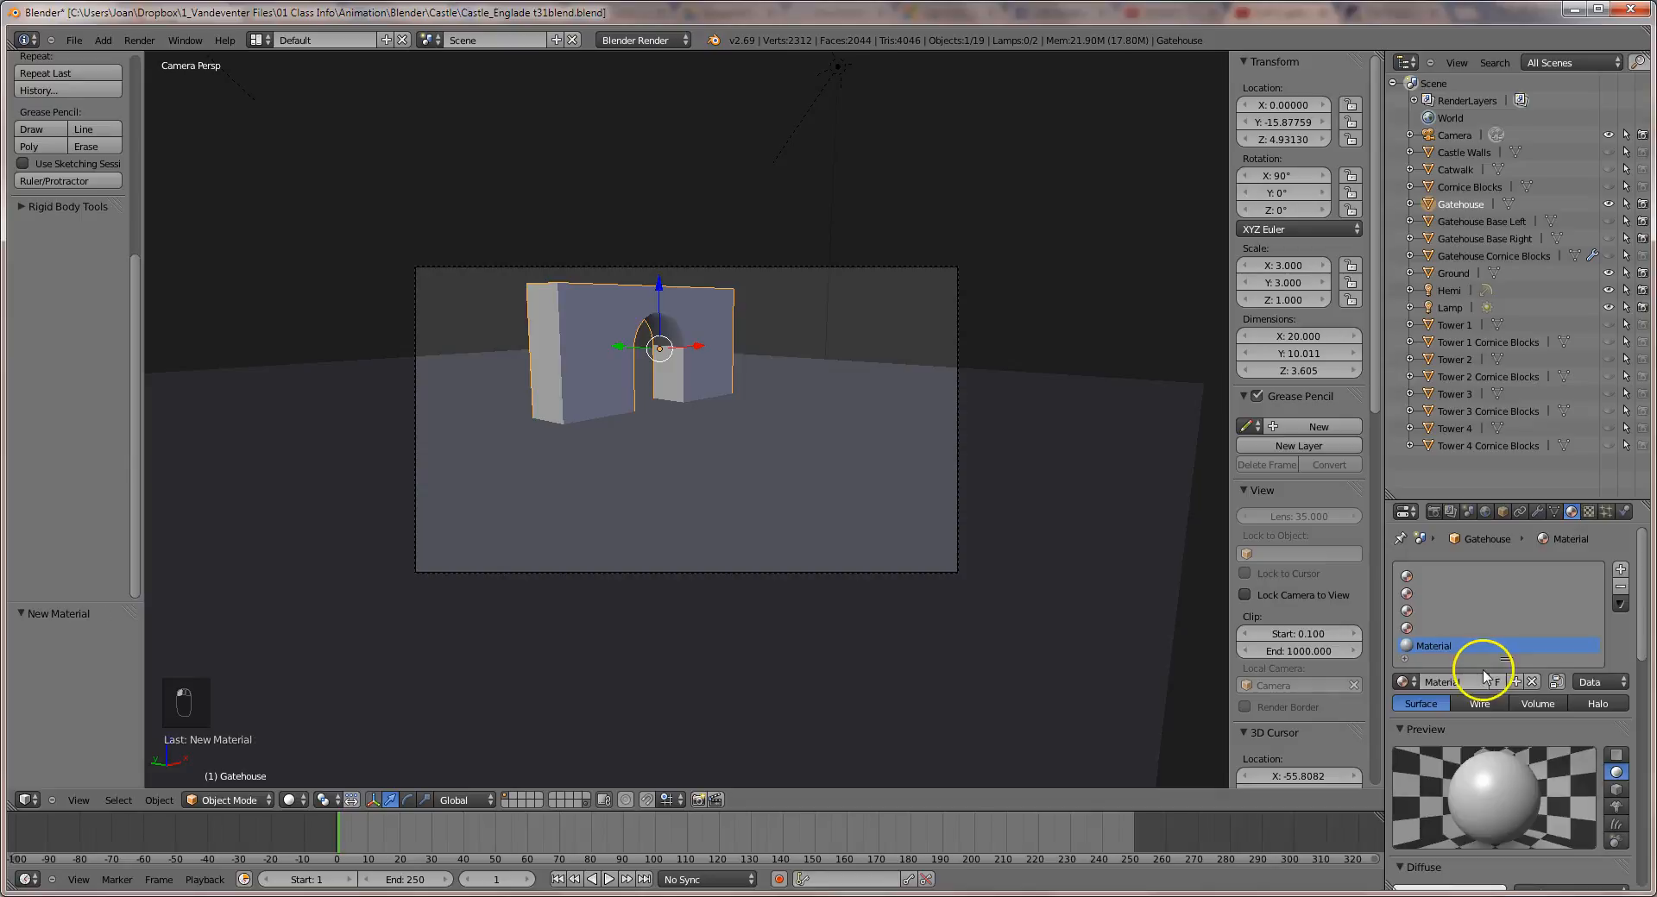
pyautogui.click(1501, 673)
pyautogui.write('Gatehouse 1')
pyautogui.press('Return')
# Add a new texture to the Gatehouse 1 material's first texture slot and name it Gatehouse 1Texture.
pyautogui.click(1587, 513)
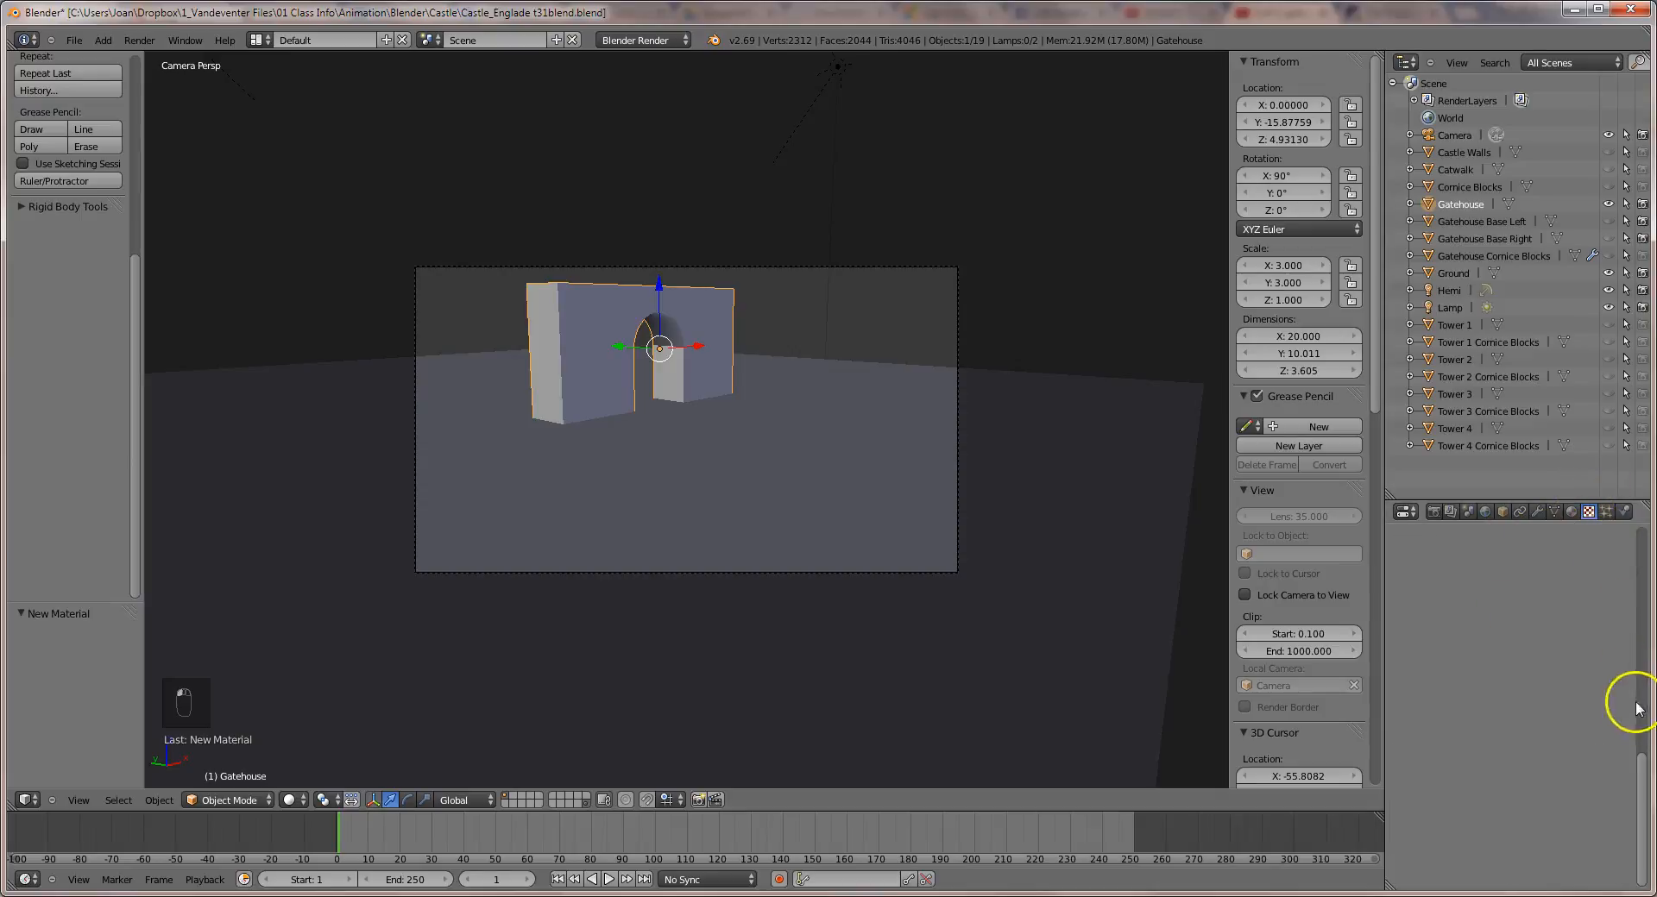
pyautogui.moveTo(1644, 784); pyautogui.dragTo(1648, 528)
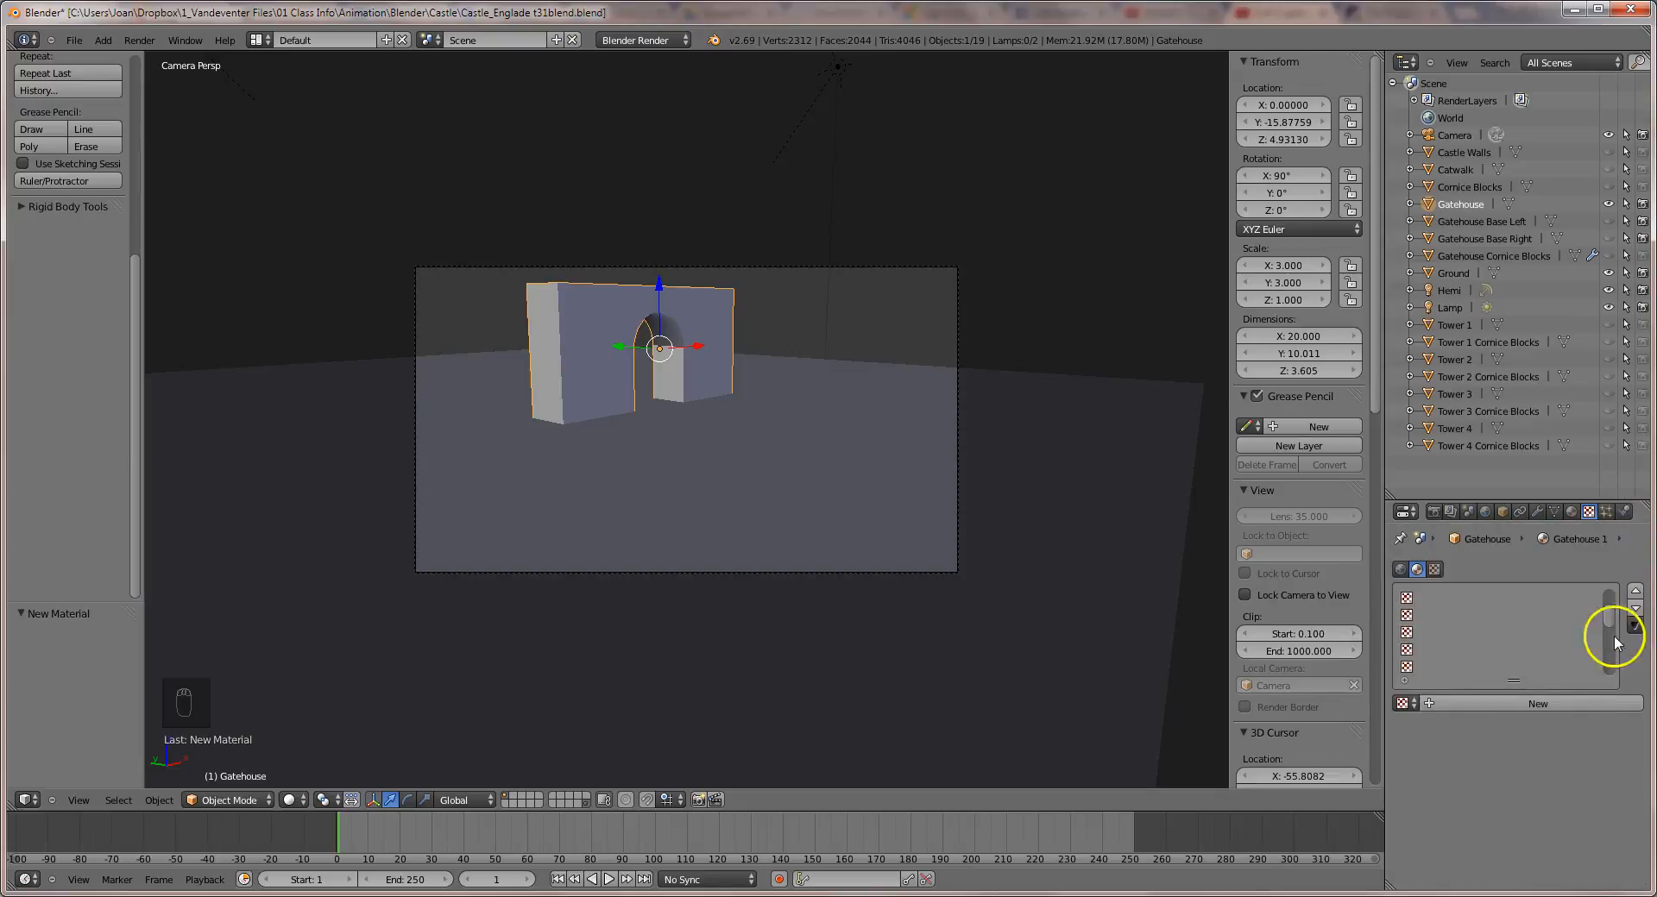
pyautogui.click(1477, 702)
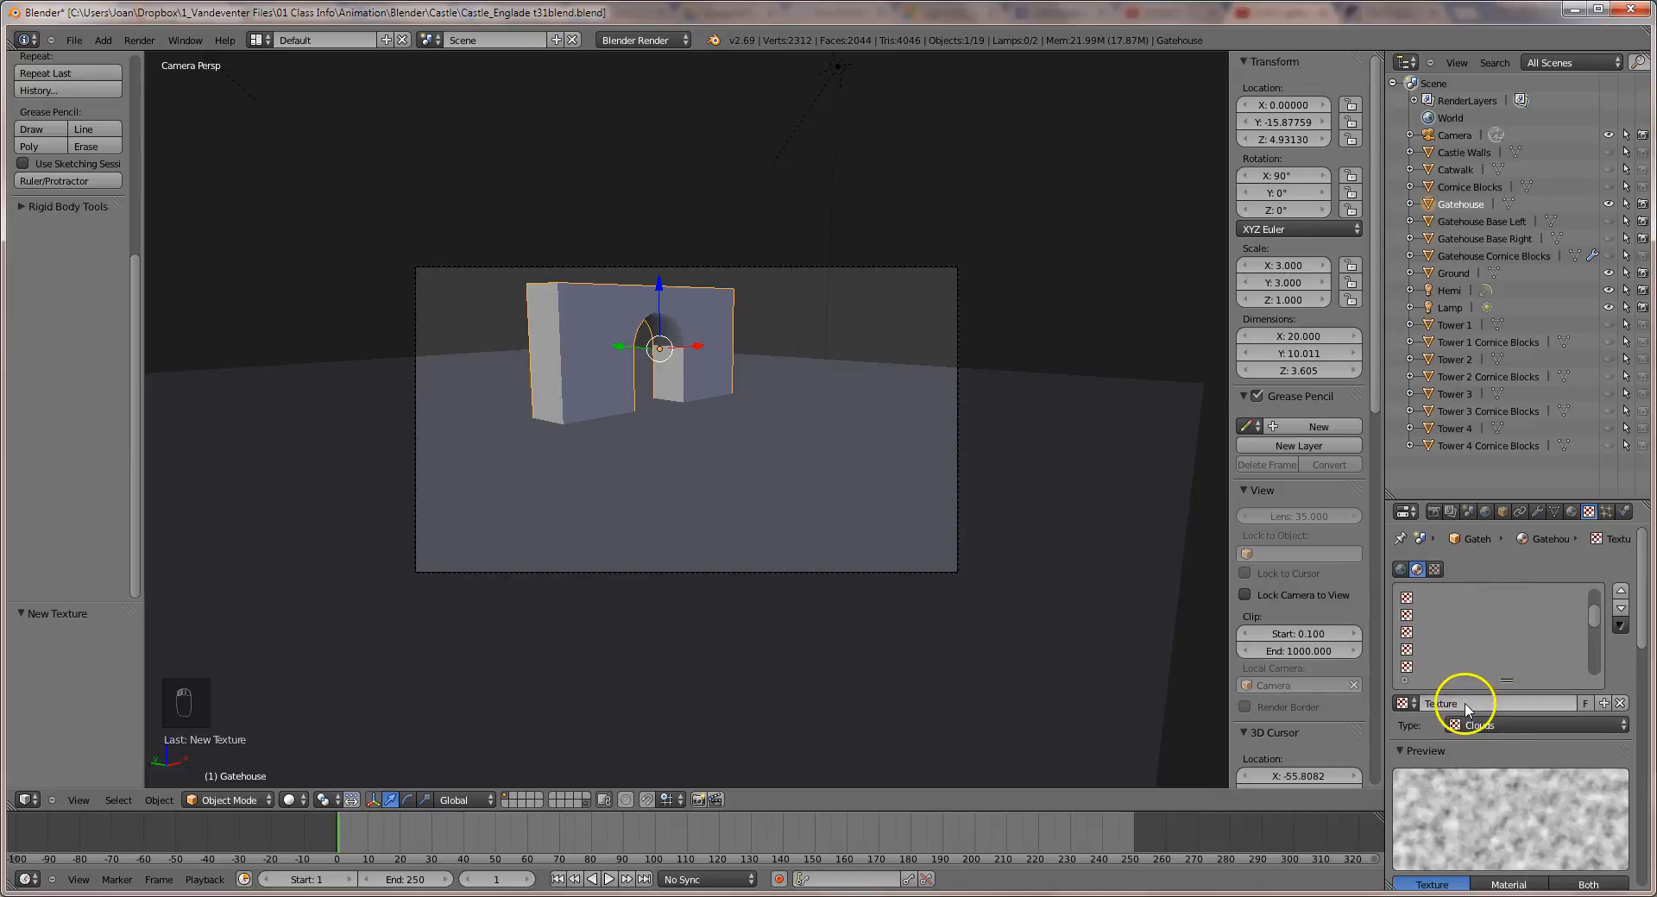
pyautogui.moveTo(1595, 616); pyautogui.dragTo(1597, 574)
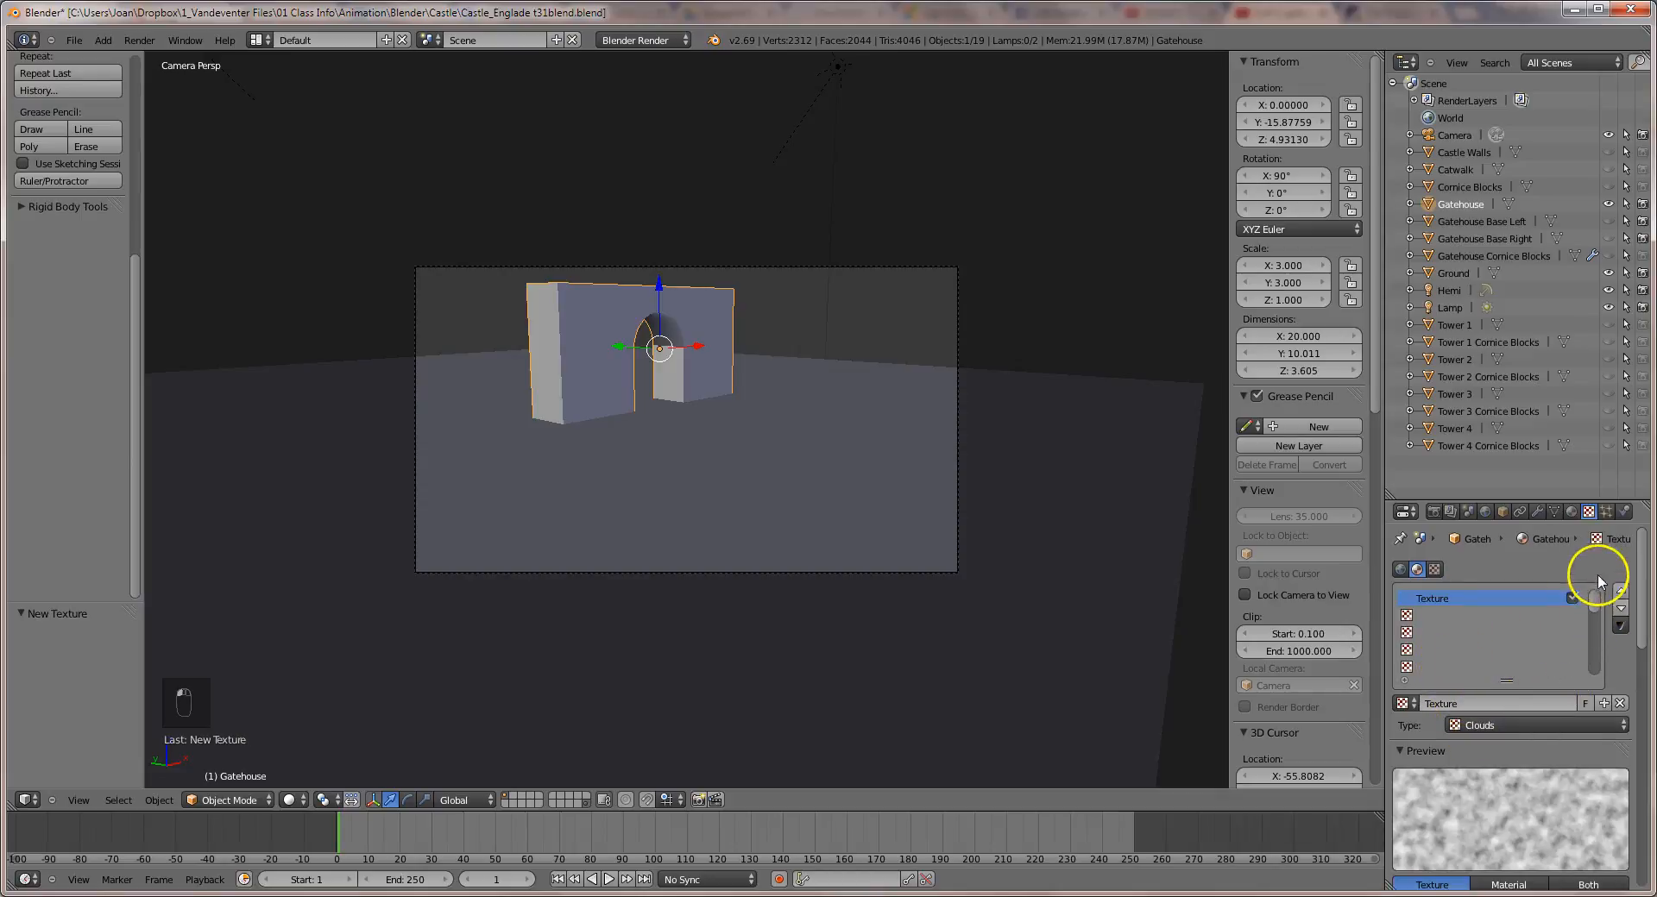
pyautogui.click(1457, 706)
pyautogui.write('Gat')
pyautogui.write('ehouse')
pyautogui.write(' 1')
pyautogui.press('Return')
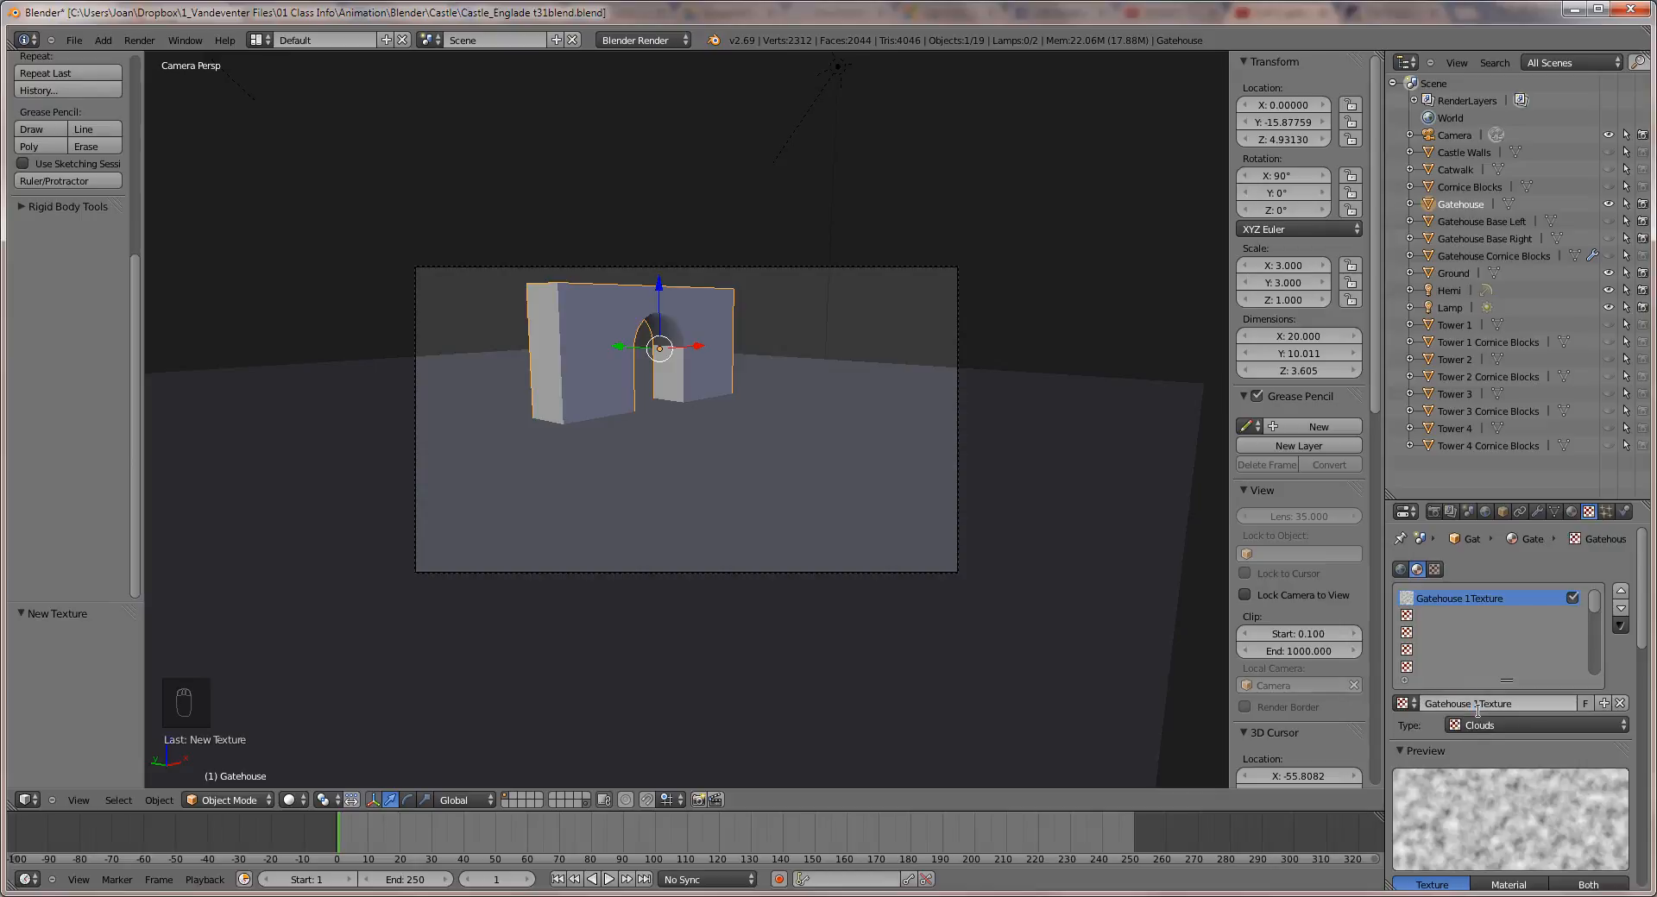
# Set the texture type to Image or Movie and use the existing wallstone.jpg as its image.
pyautogui.click(1531, 725)
pyautogui.click(1519, 613)
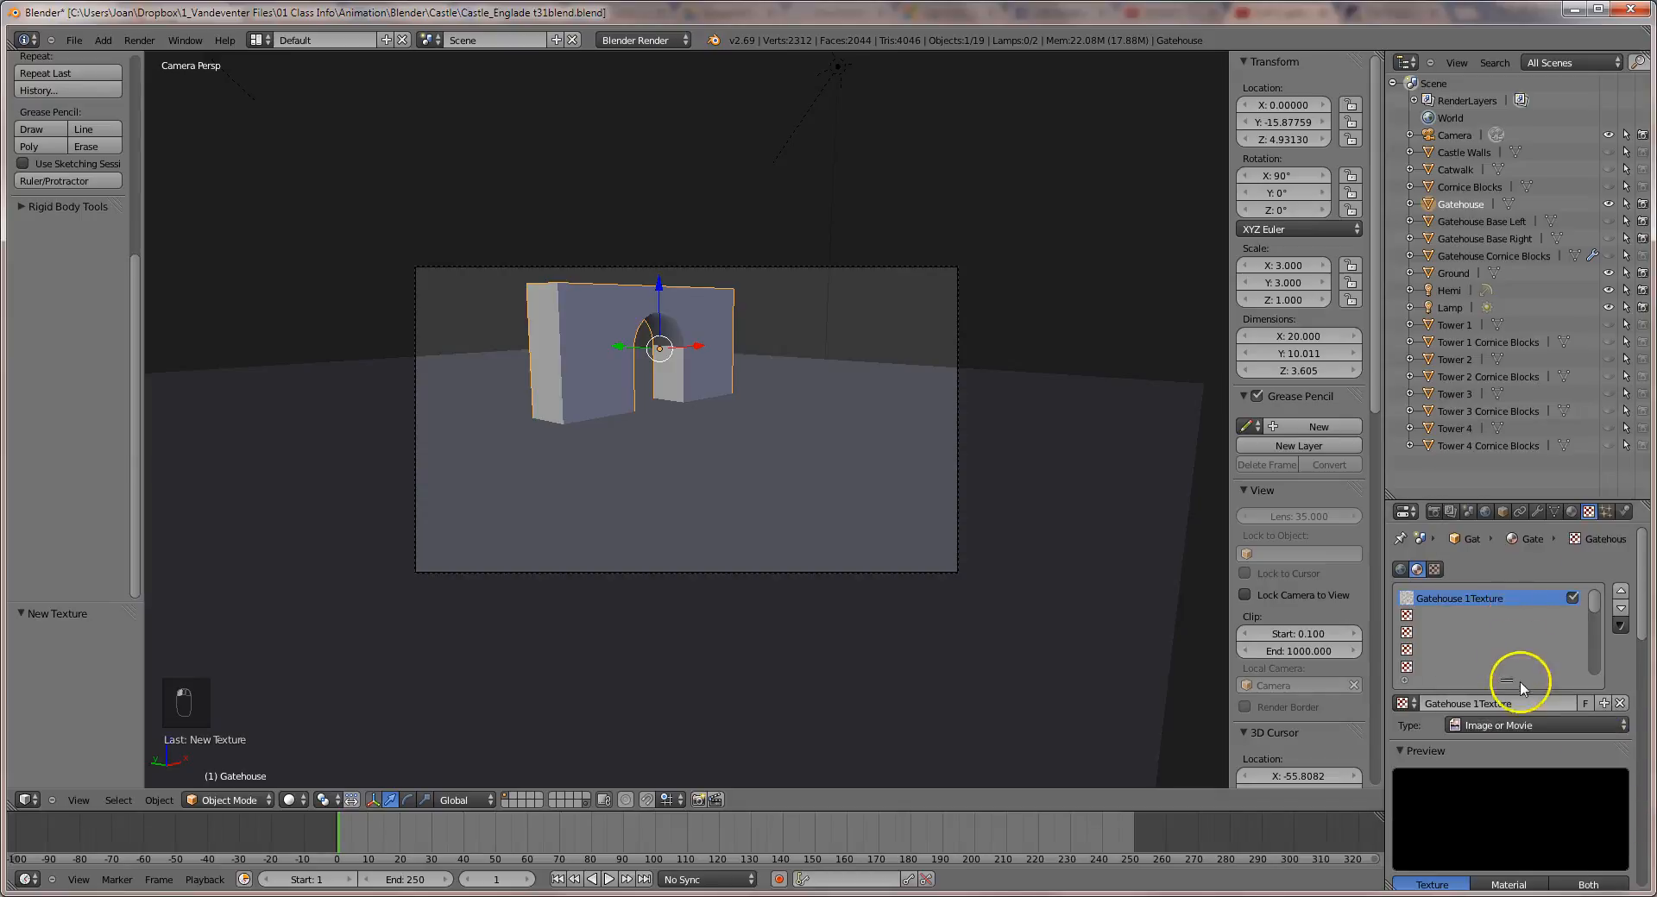
pyautogui.scroll(-3, 1522, 692)
pyautogui.scroll(-4, 1522, 692)
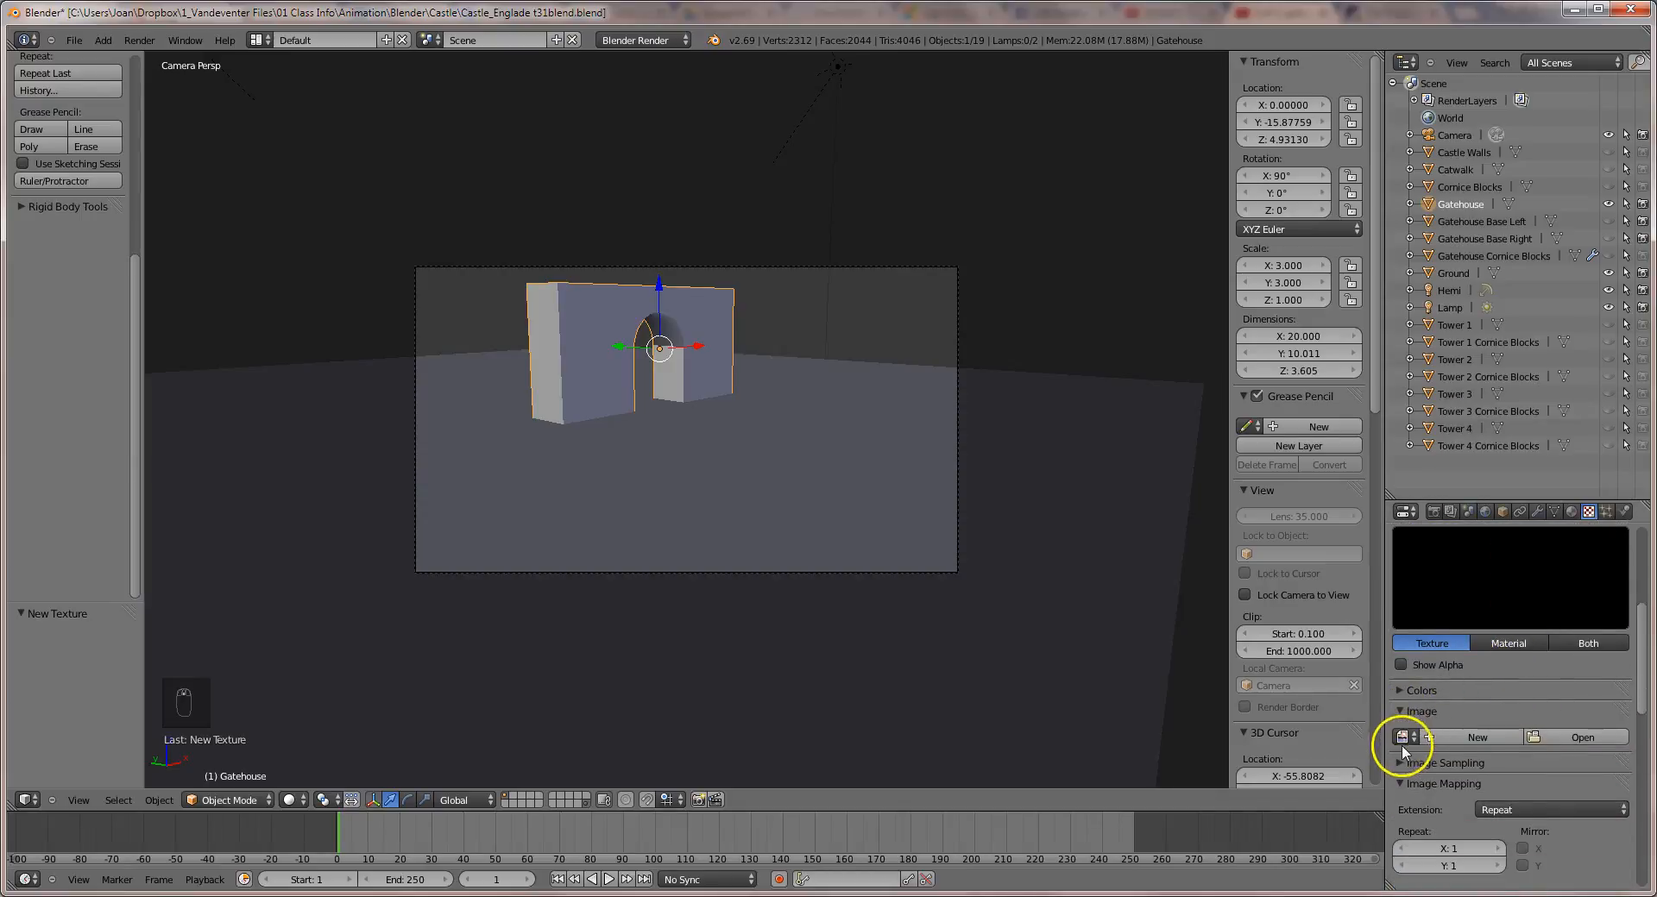
pyautogui.click(1403, 739)
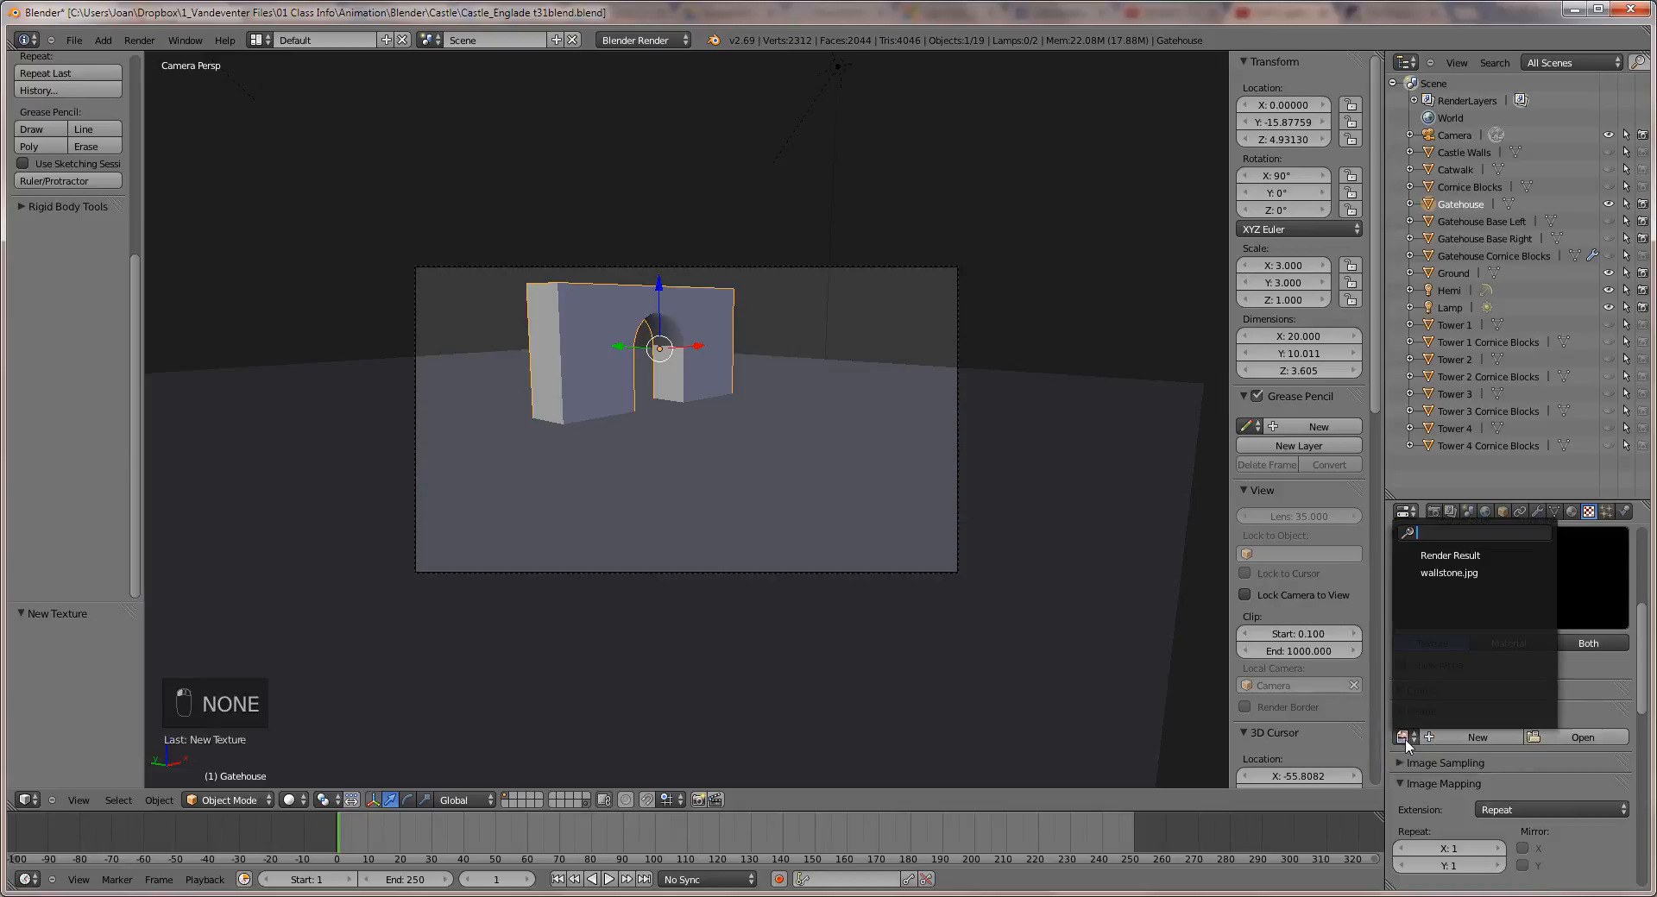
pyautogui.click(1448, 573)
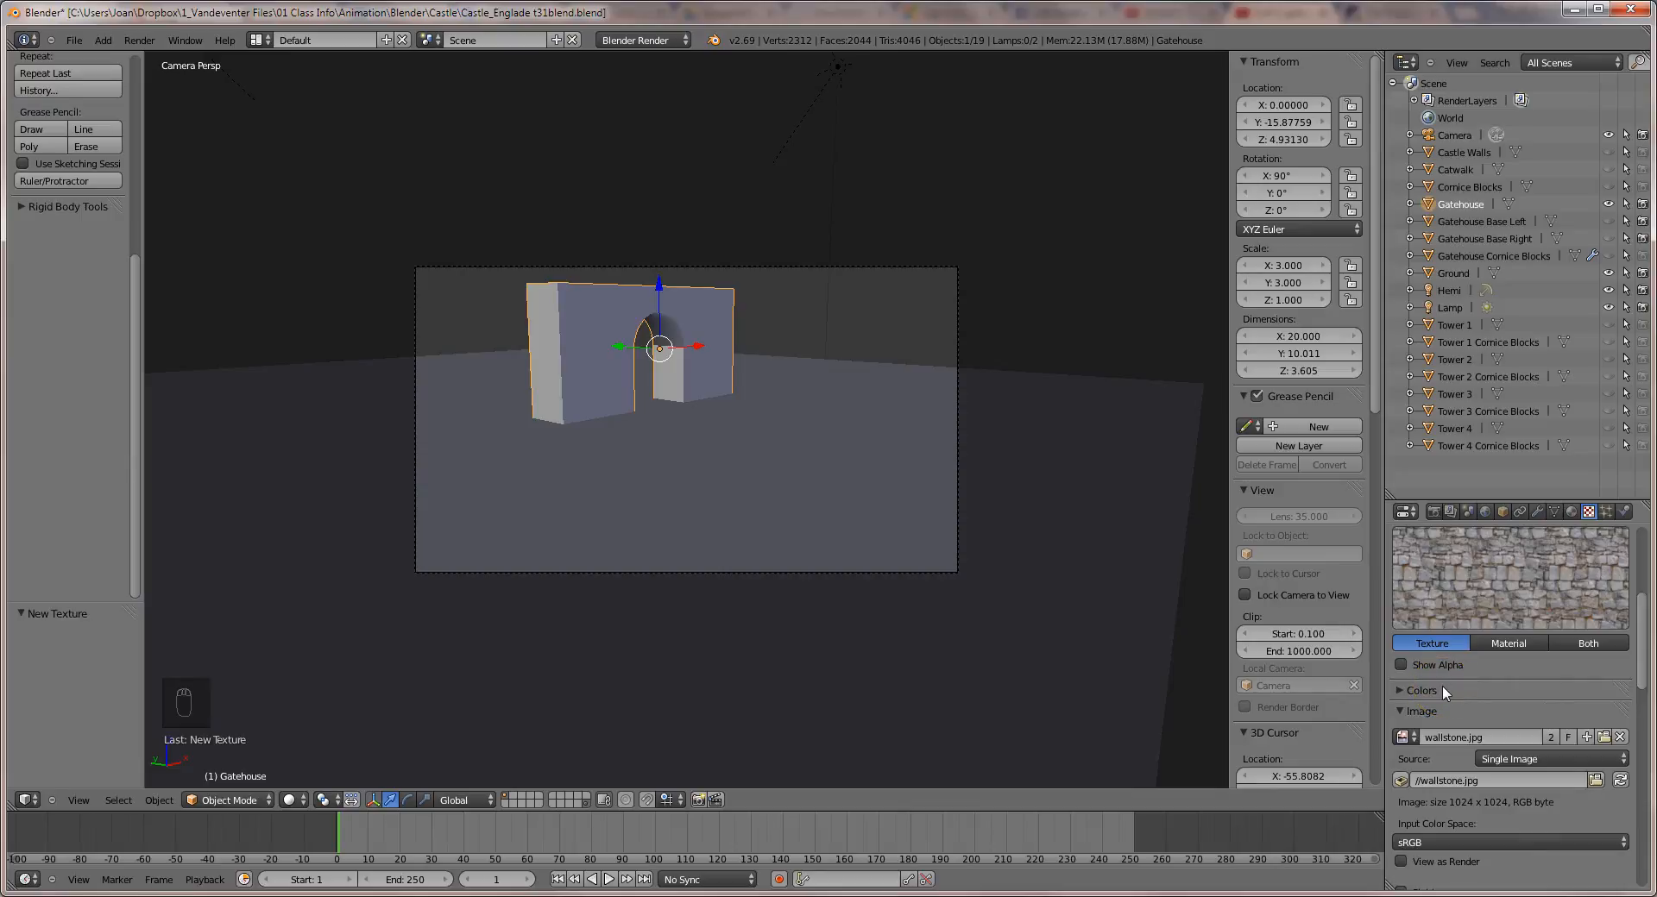
# Put the Gatehouse in Edit Mode with face selection, shown as wireframe in the orthographic top view.
pyautogui.click(55, 867)
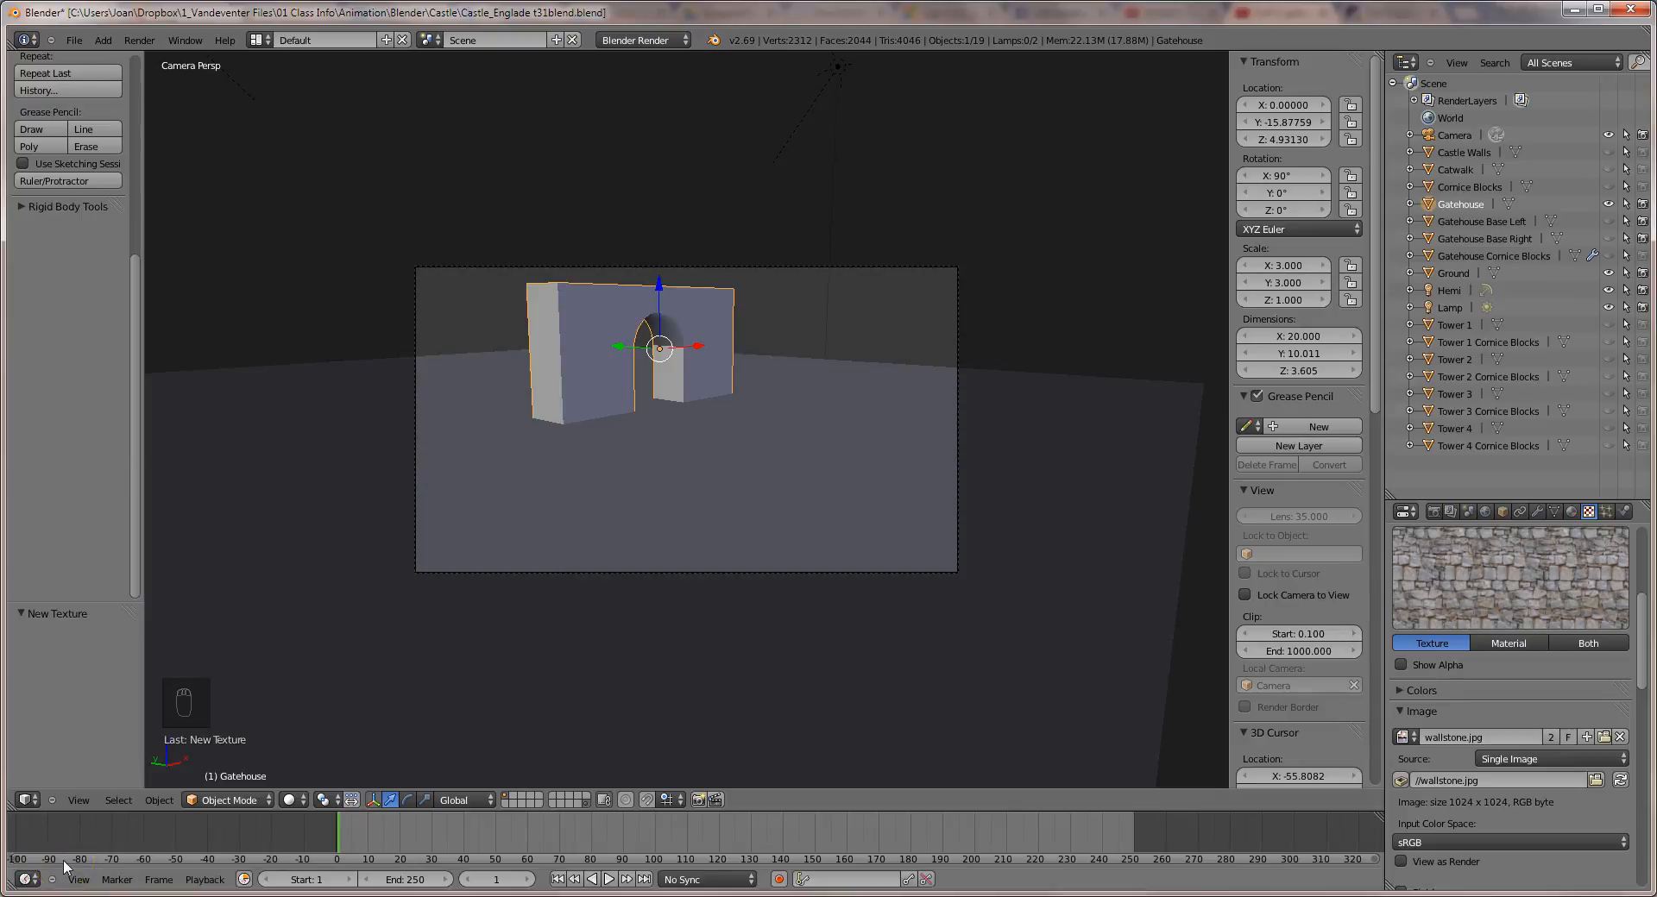
pyautogui.press('Tab')
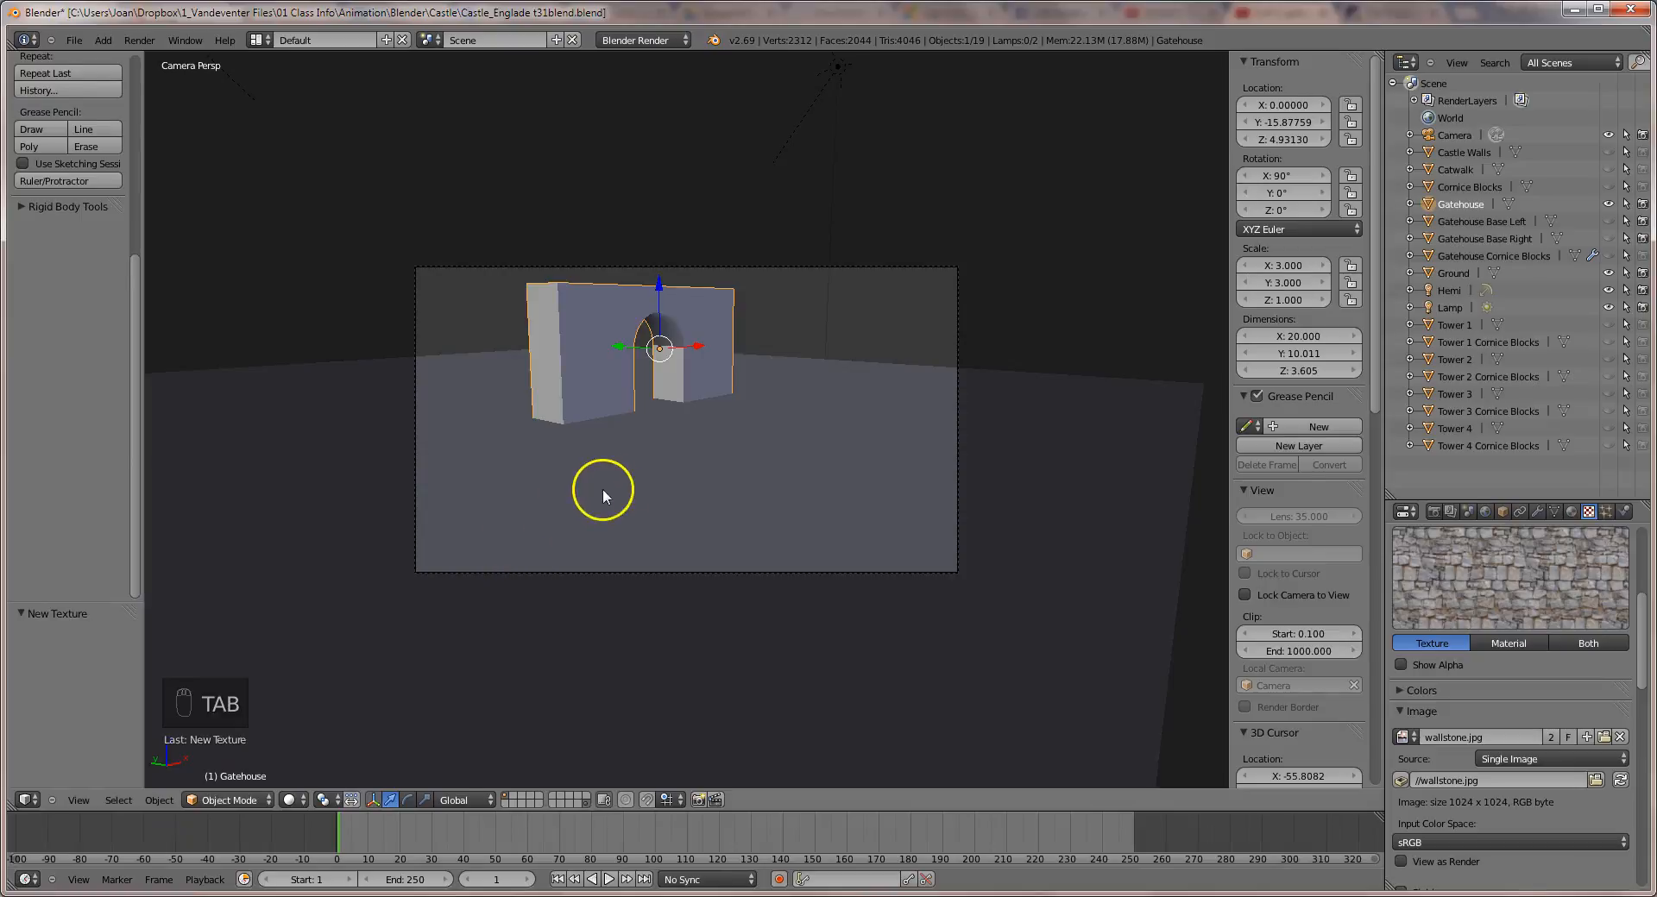
pyautogui.press('Tab')
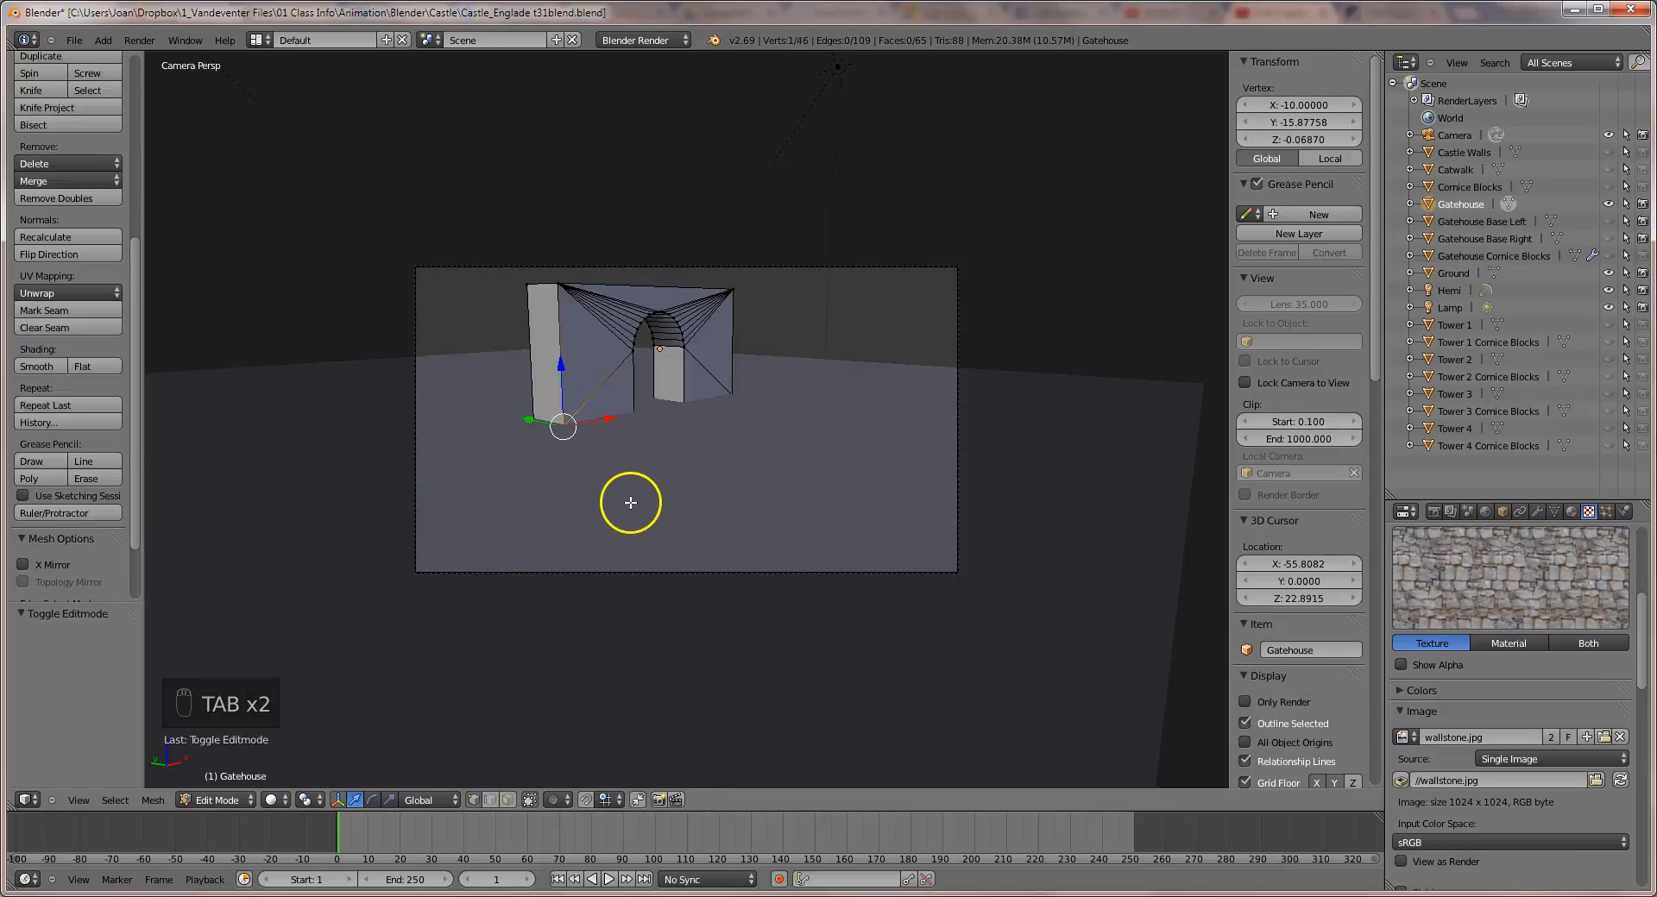
pyautogui.press('z')
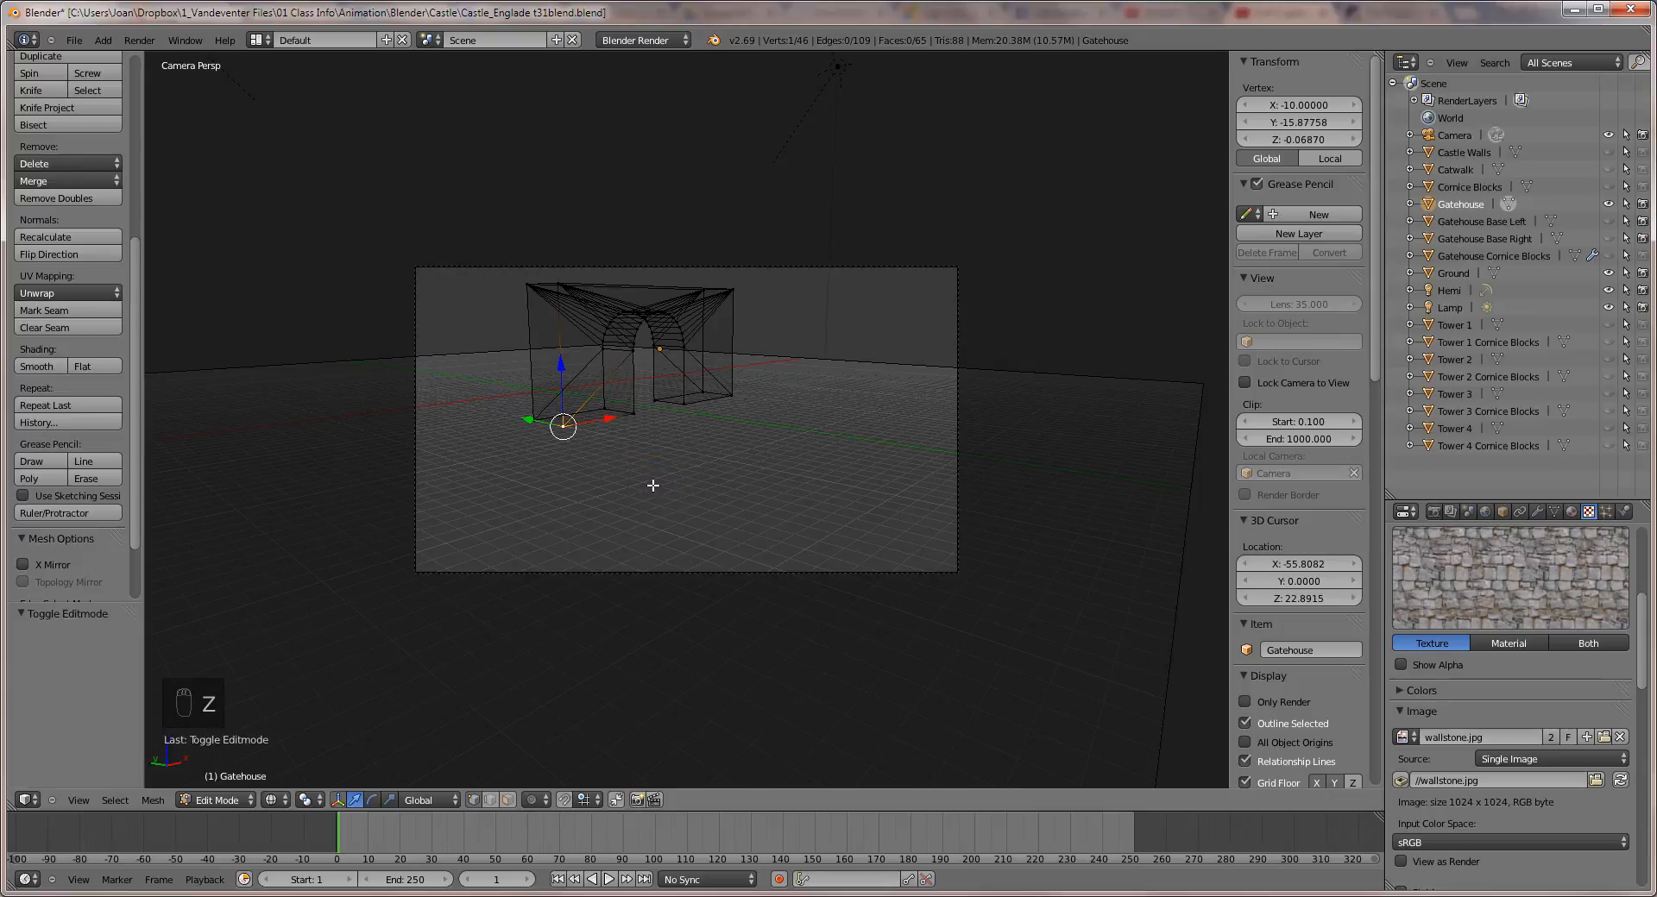
pyautogui.press('KP_7')
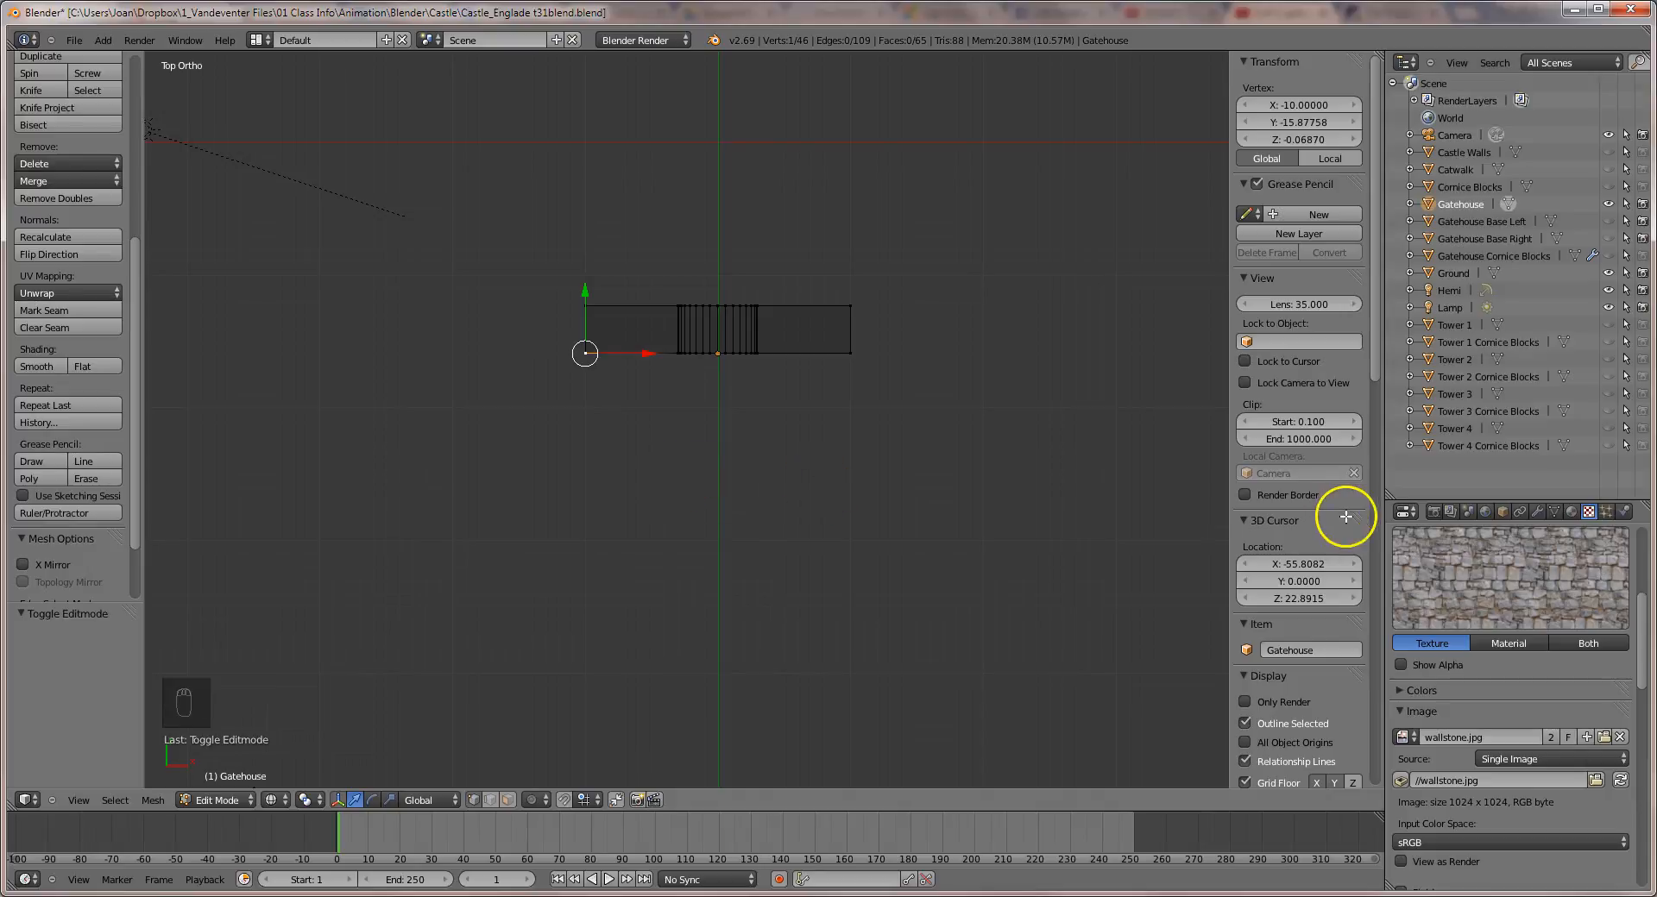
pyautogui.click(1569, 513)
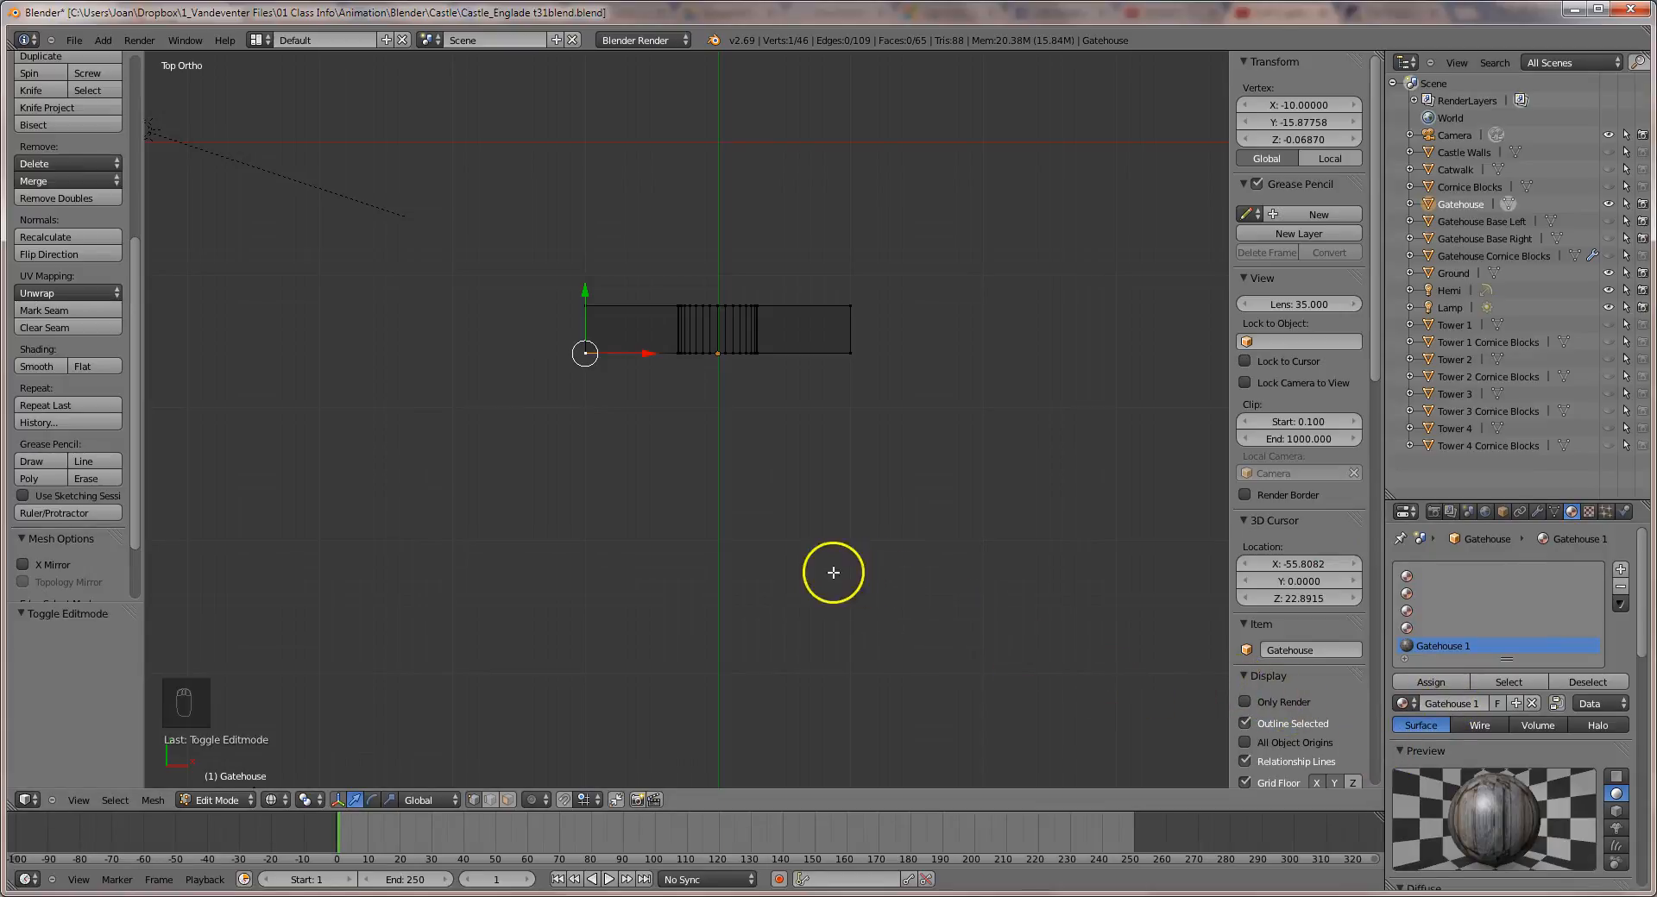
pyautogui.click(509, 800)
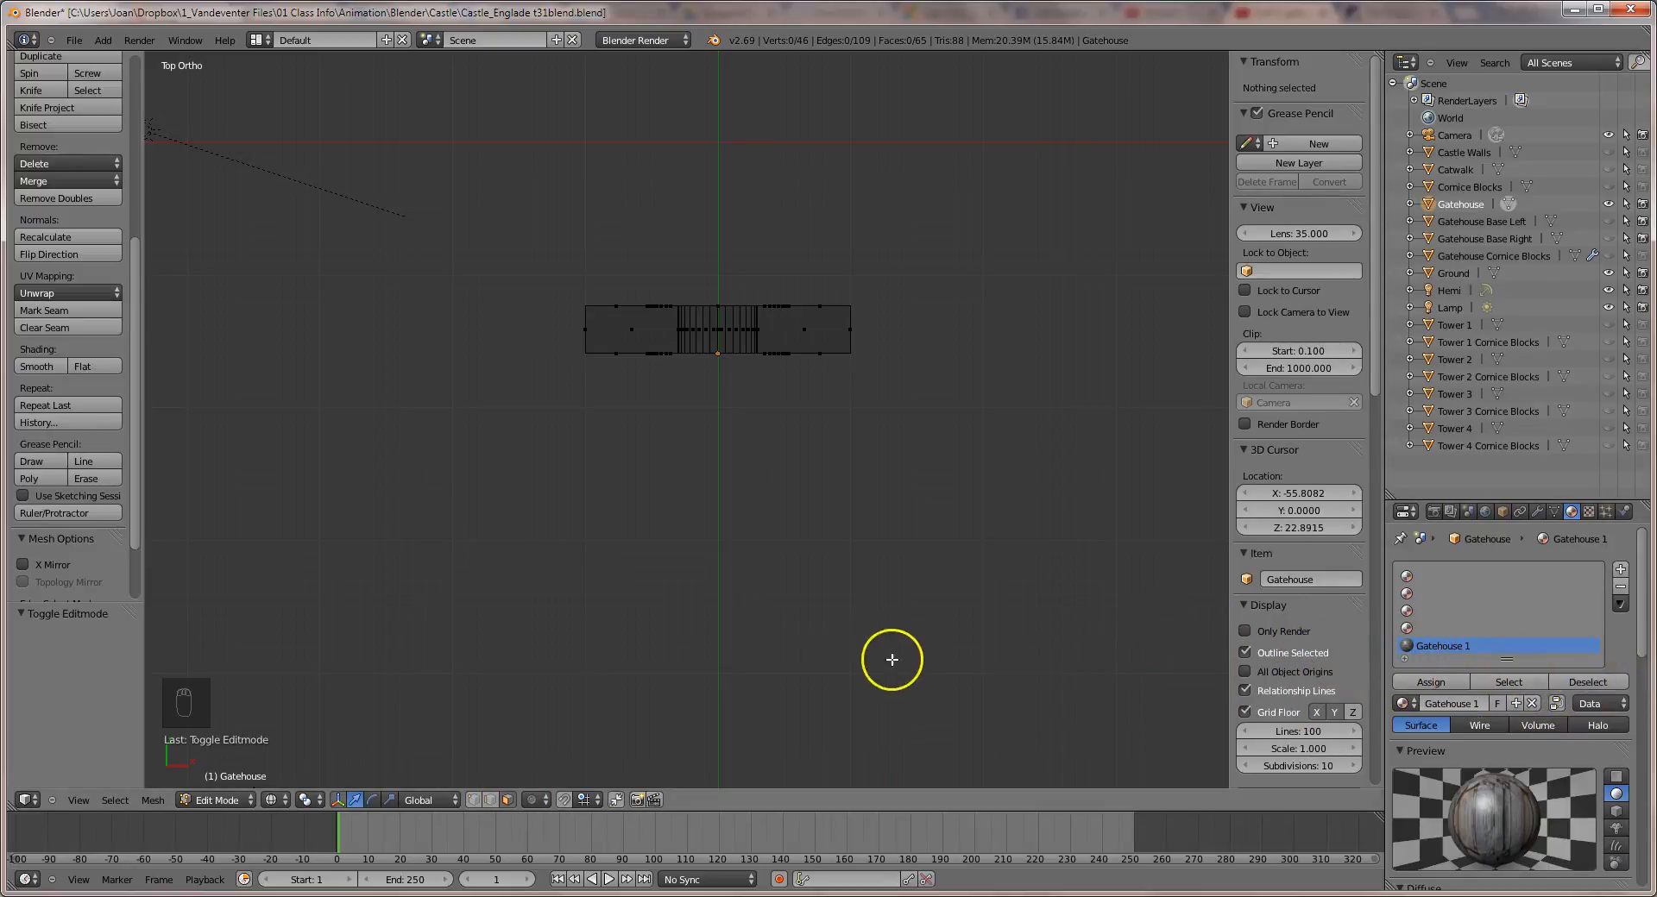
pyautogui.press('Tab')
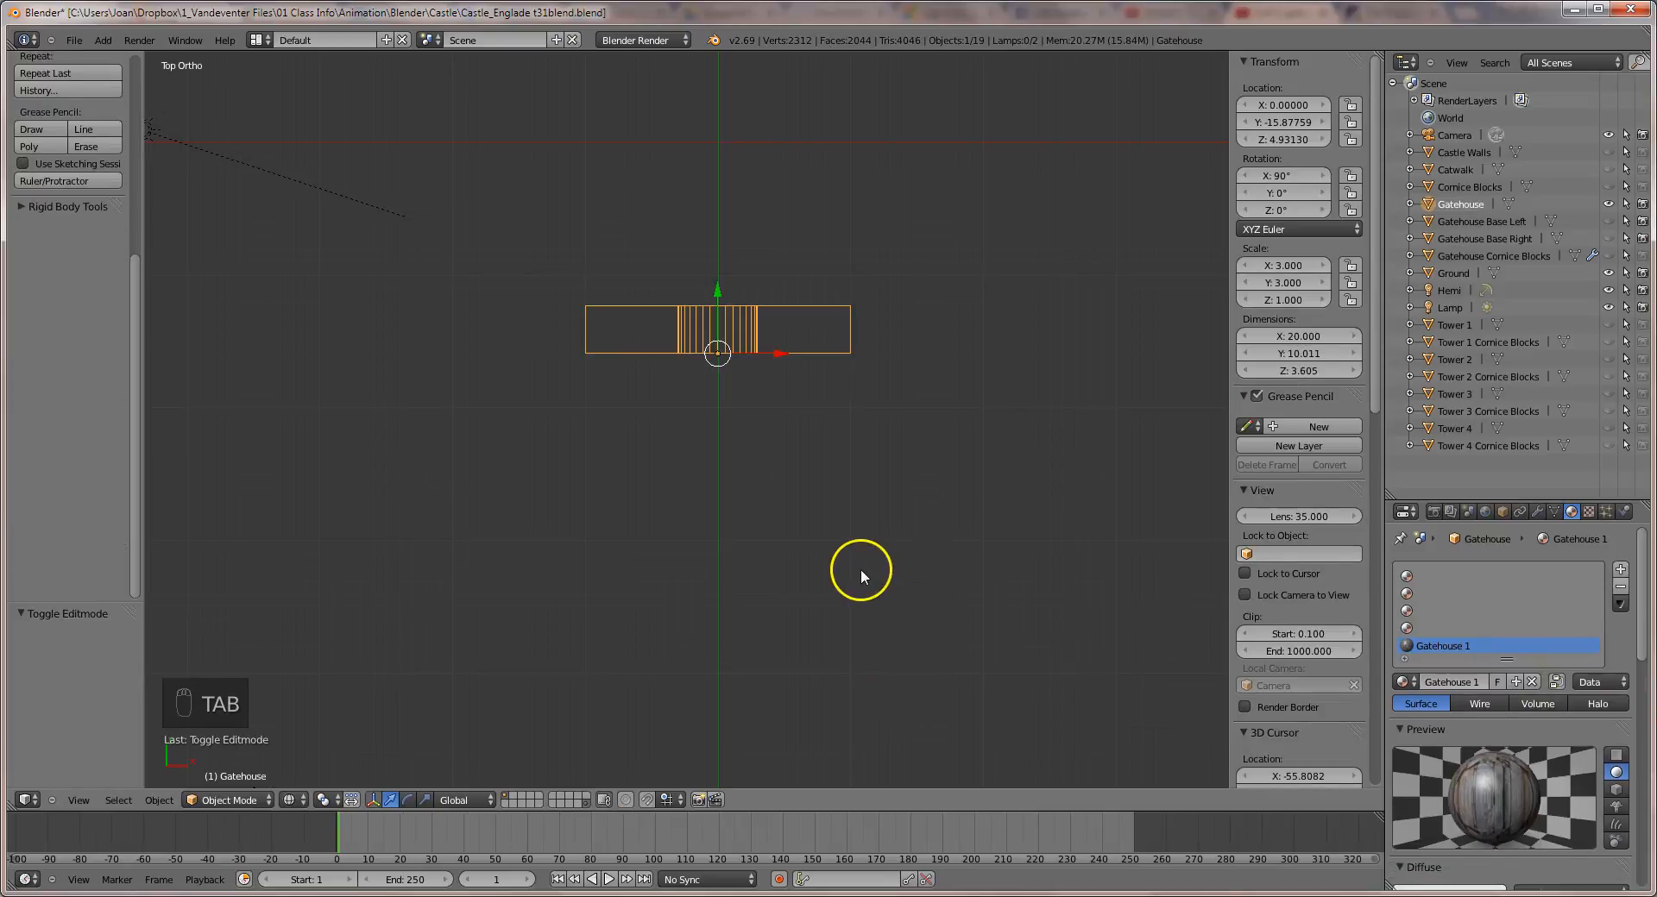
pyautogui.press('Tab')
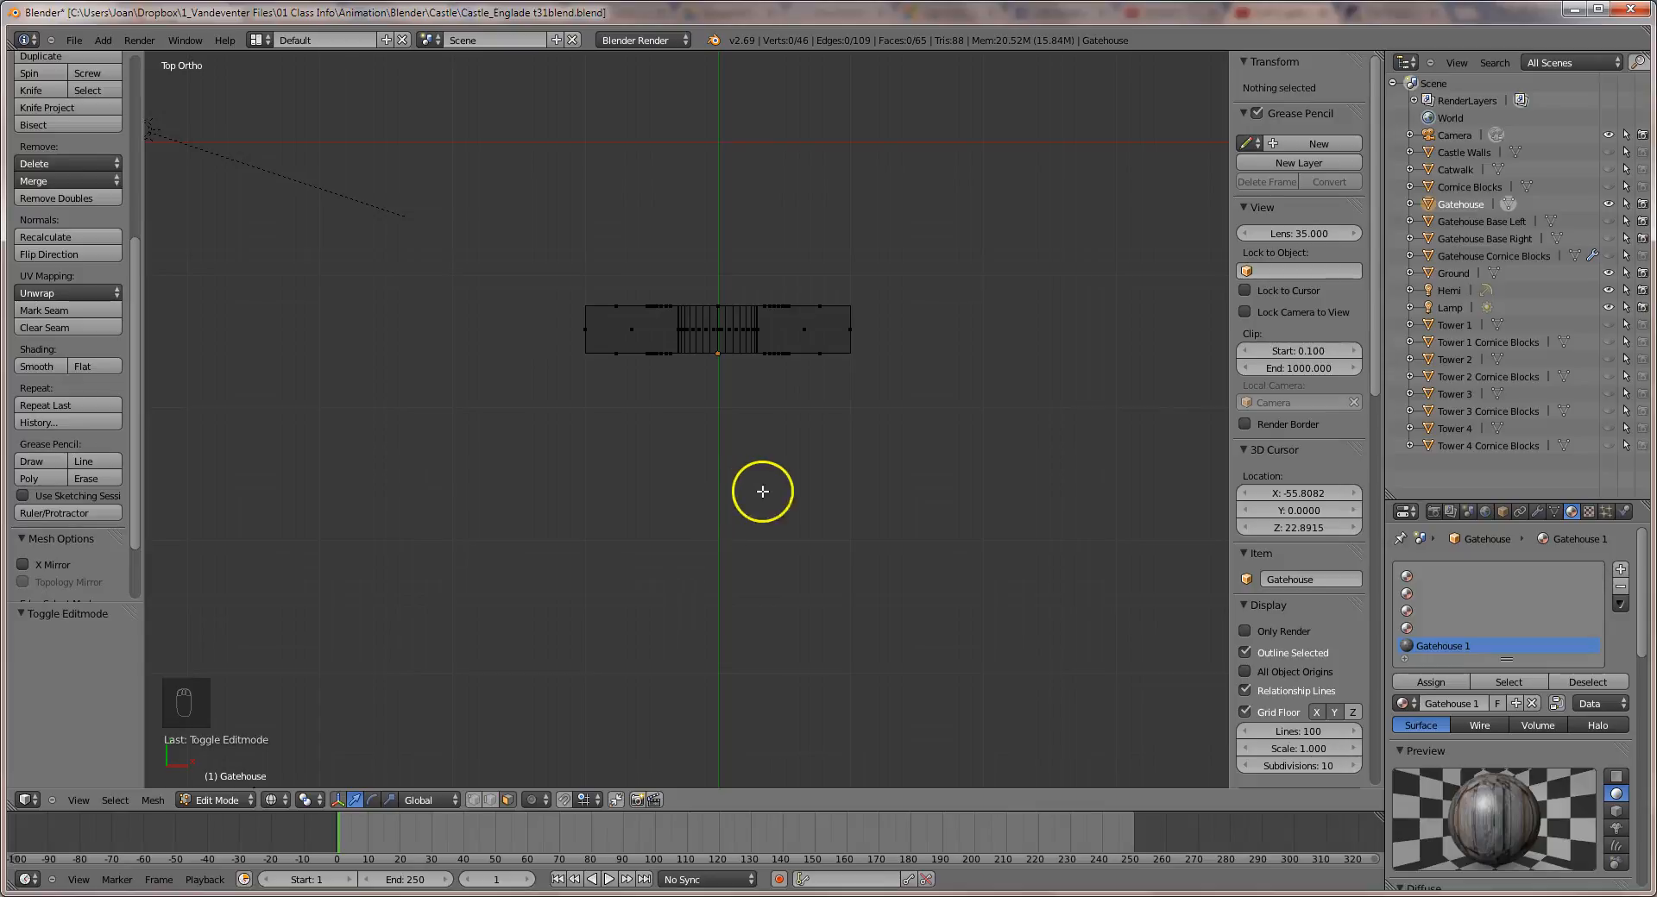
# Box-select the gatehouse's front and back faces, assign the Gatehouse 1 material to them, and deselect them.
pyautogui.press('b')
pyautogui.moveTo(559, 293); pyautogui.dragTo(884, 328)
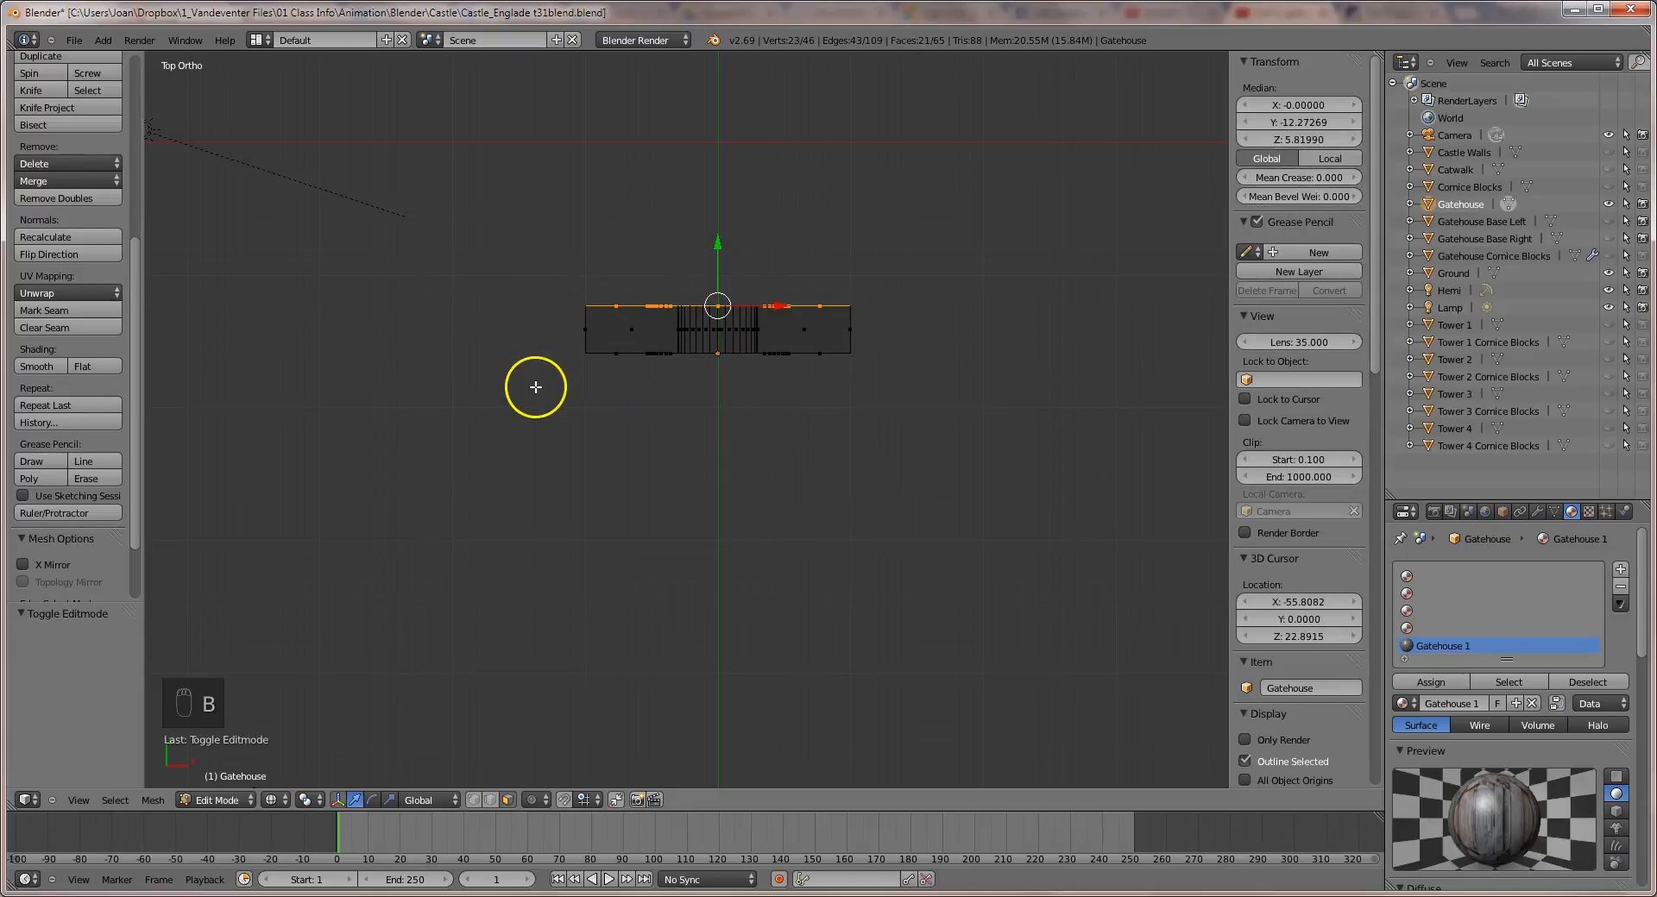
pyautogui.press('b')
pyautogui.moveTo(566, 347); pyautogui.dragTo(881, 392)
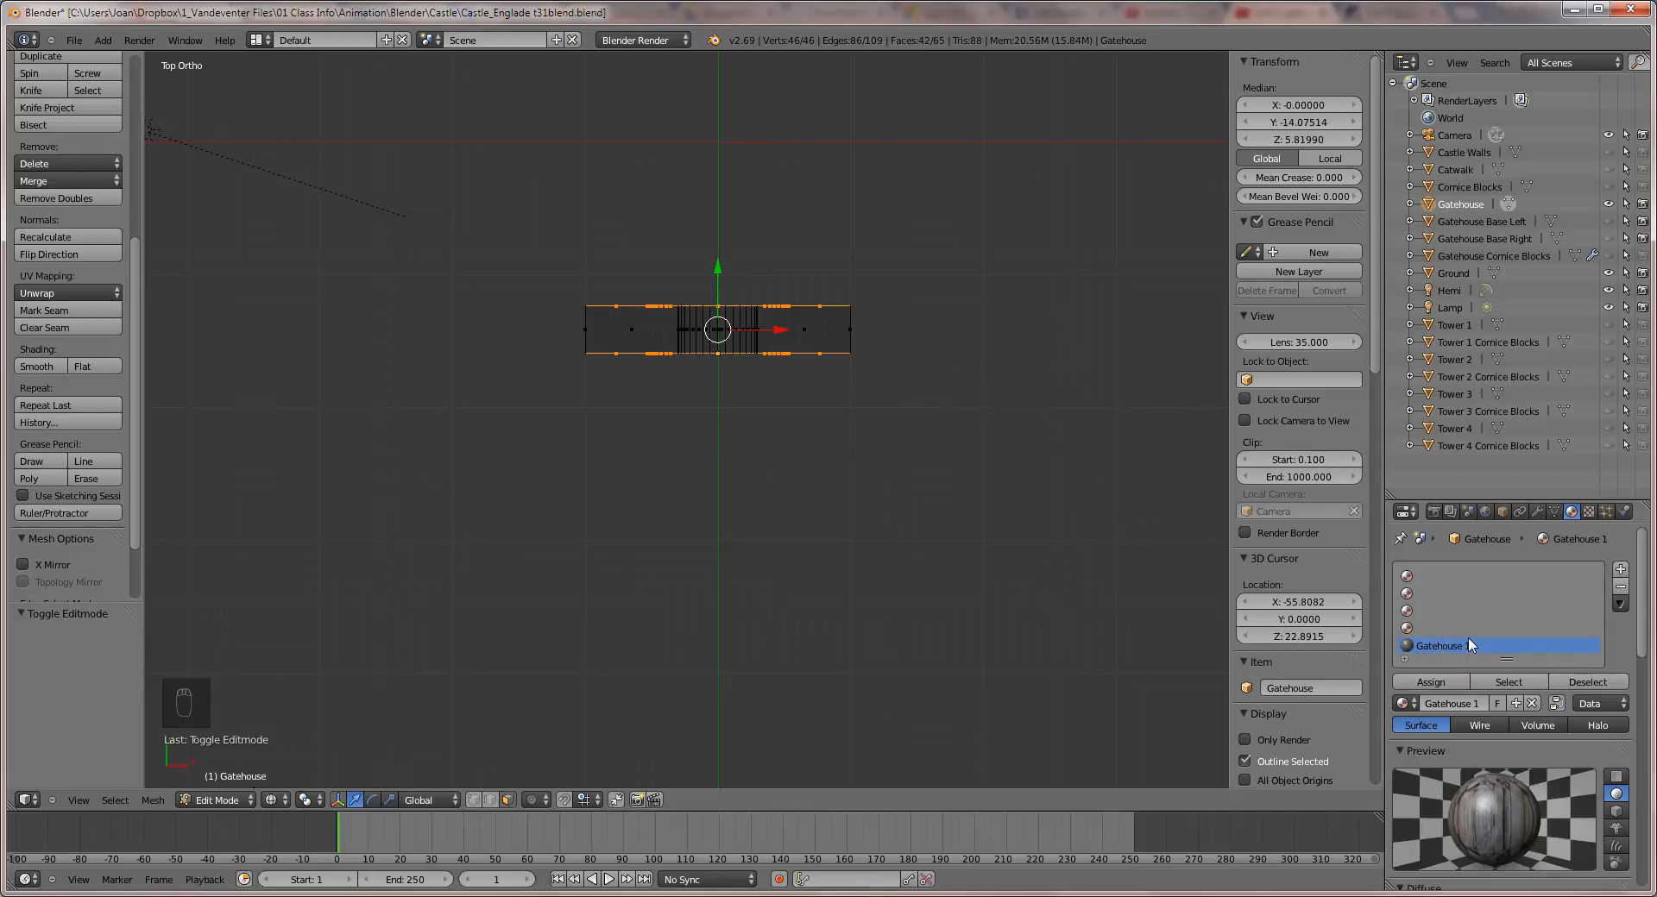
pyautogui.click(1431, 683)
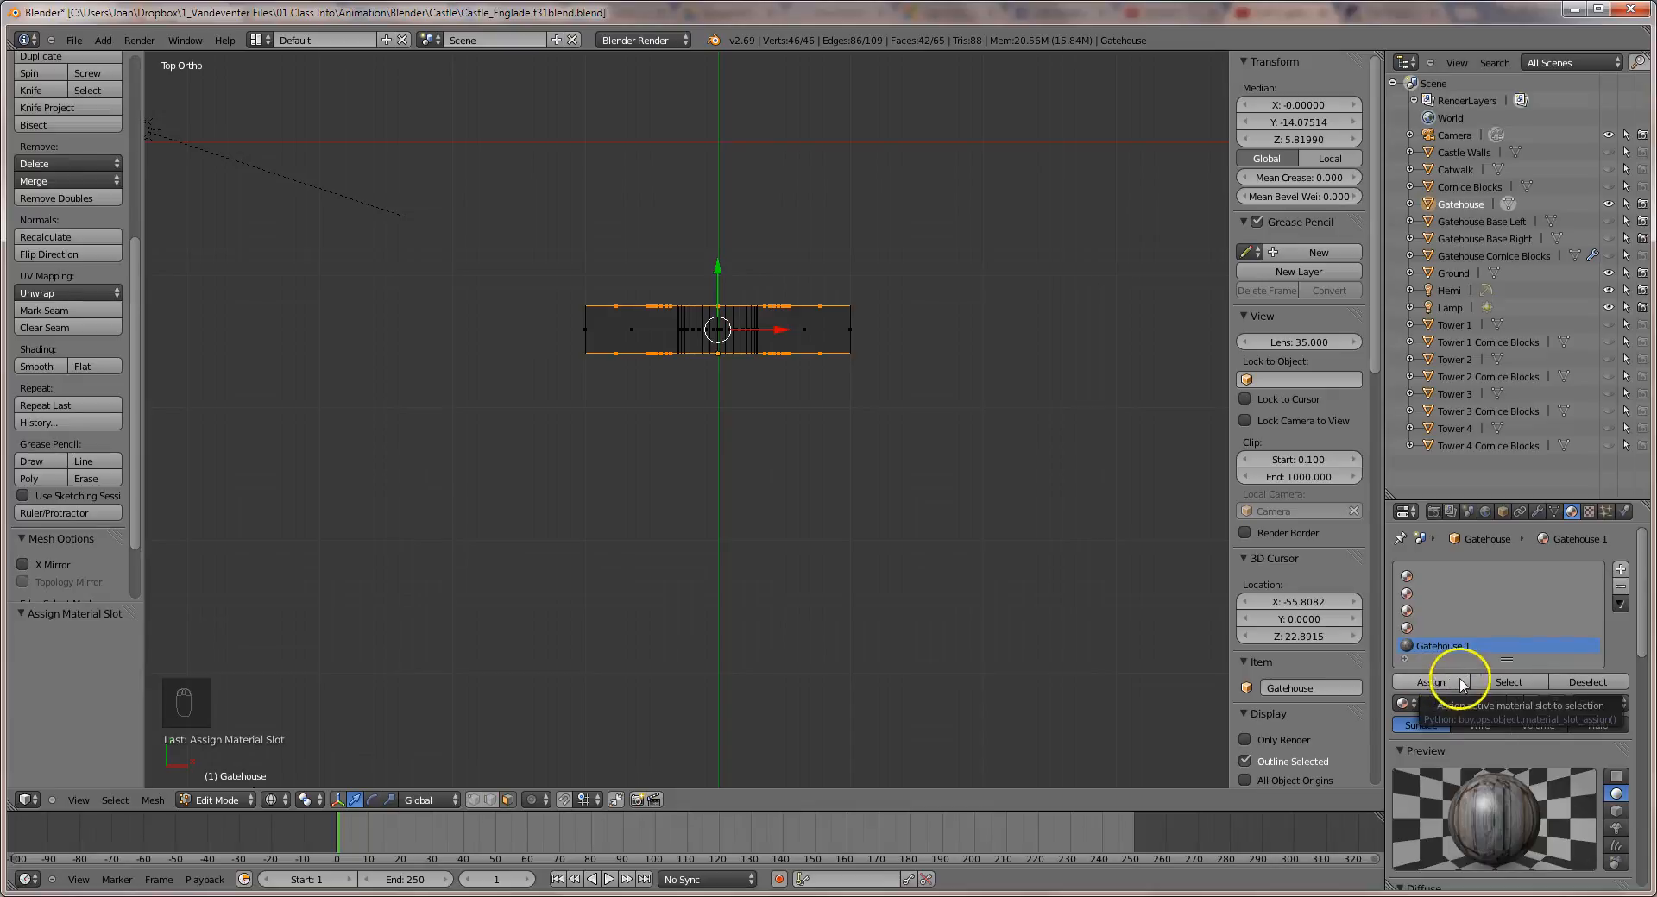
pyautogui.click(1592, 681)
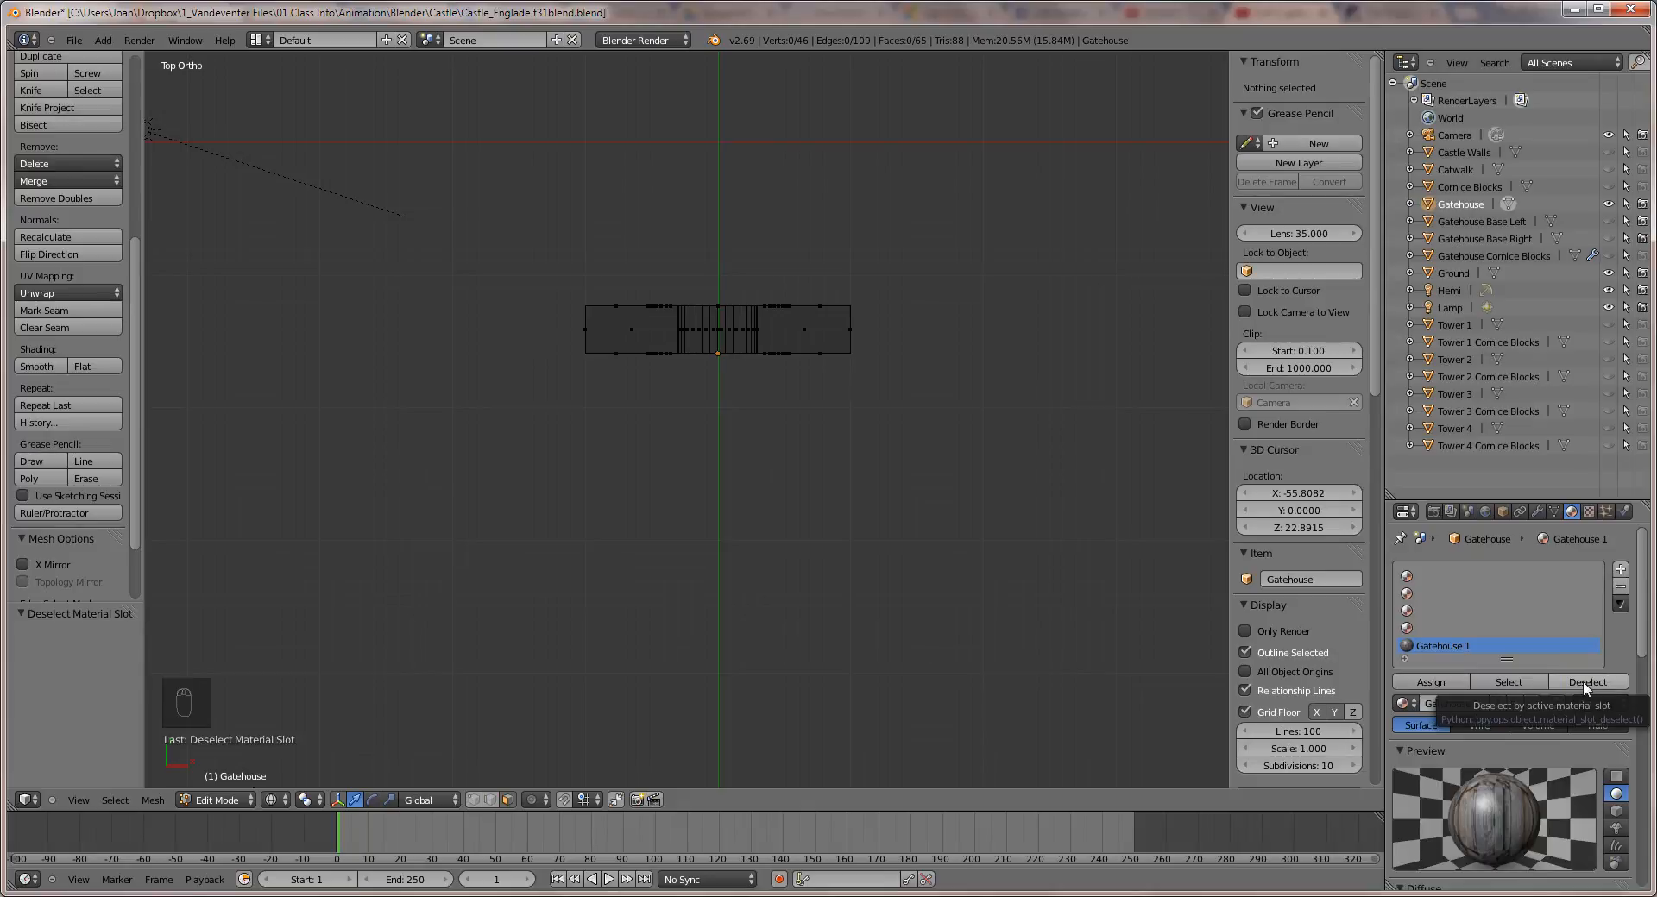
# Render the scene to check the scale of the stone texture on the gatehouse walls.
pyautogui.click(1587, 513)
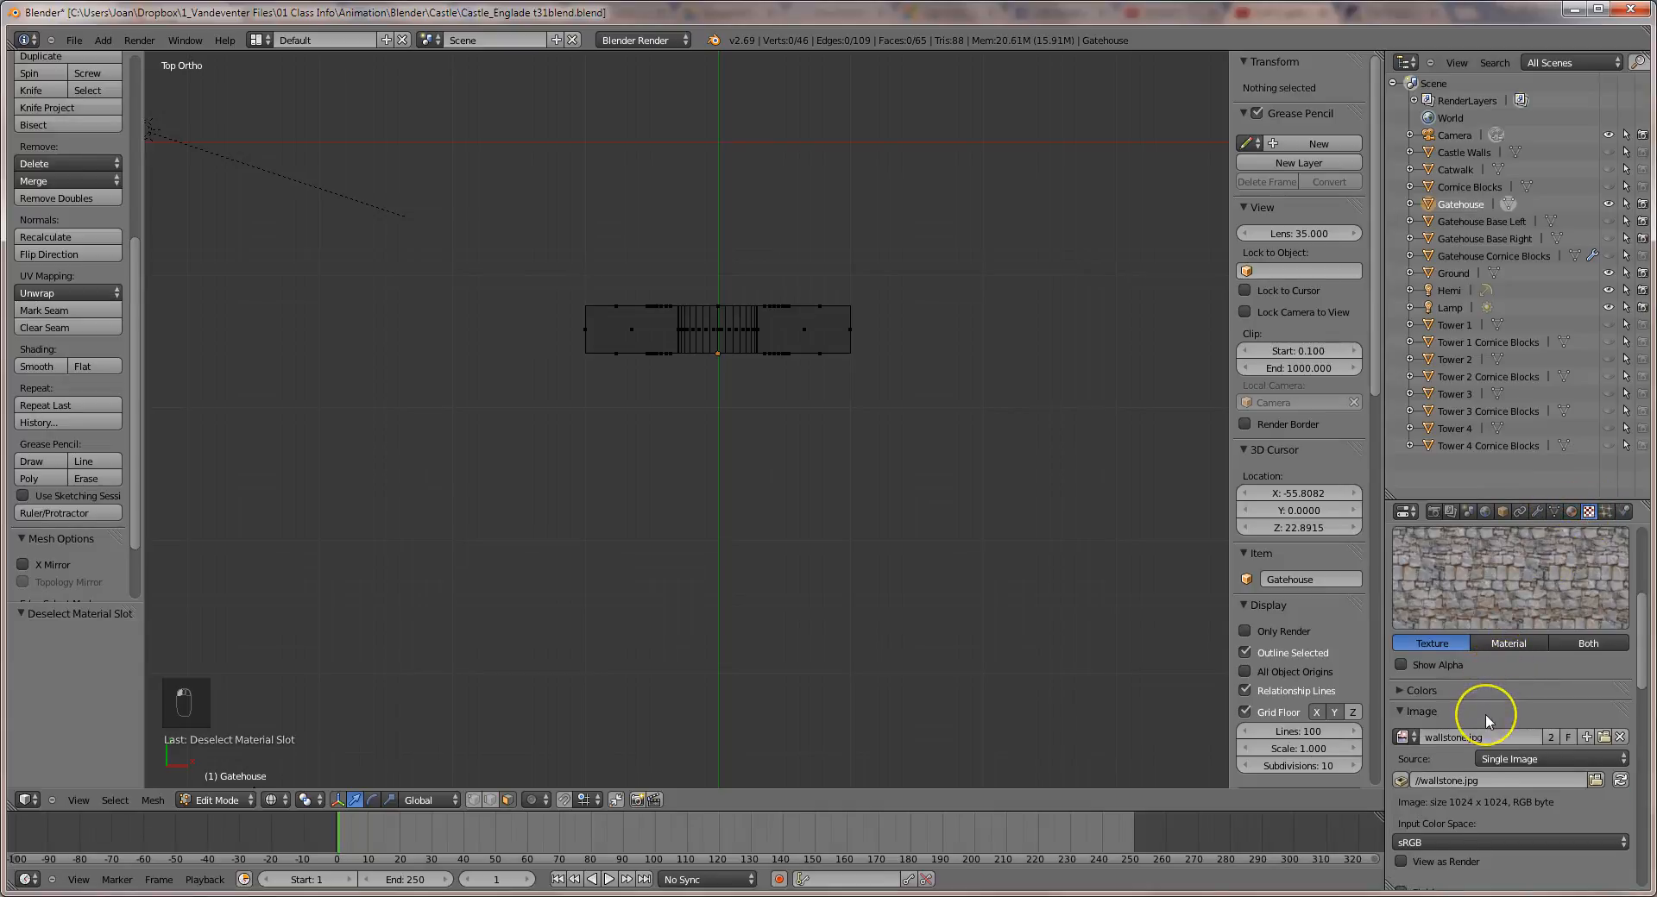
pyautogui.scroll(-8, 1486, 721)
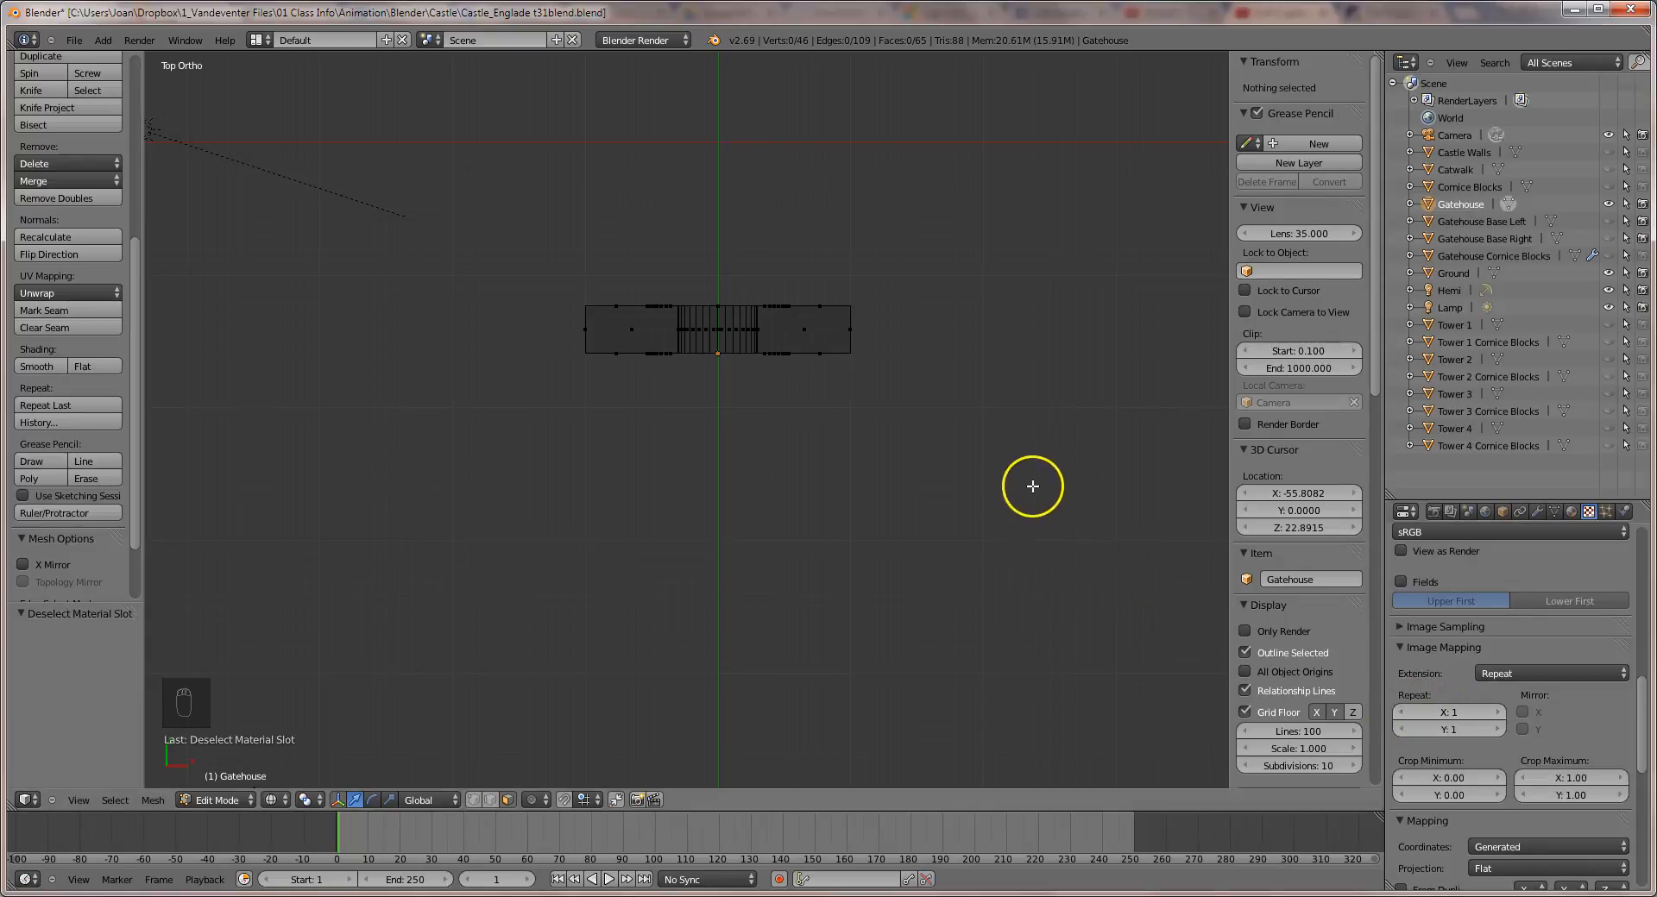
pyautogui.press('F12')
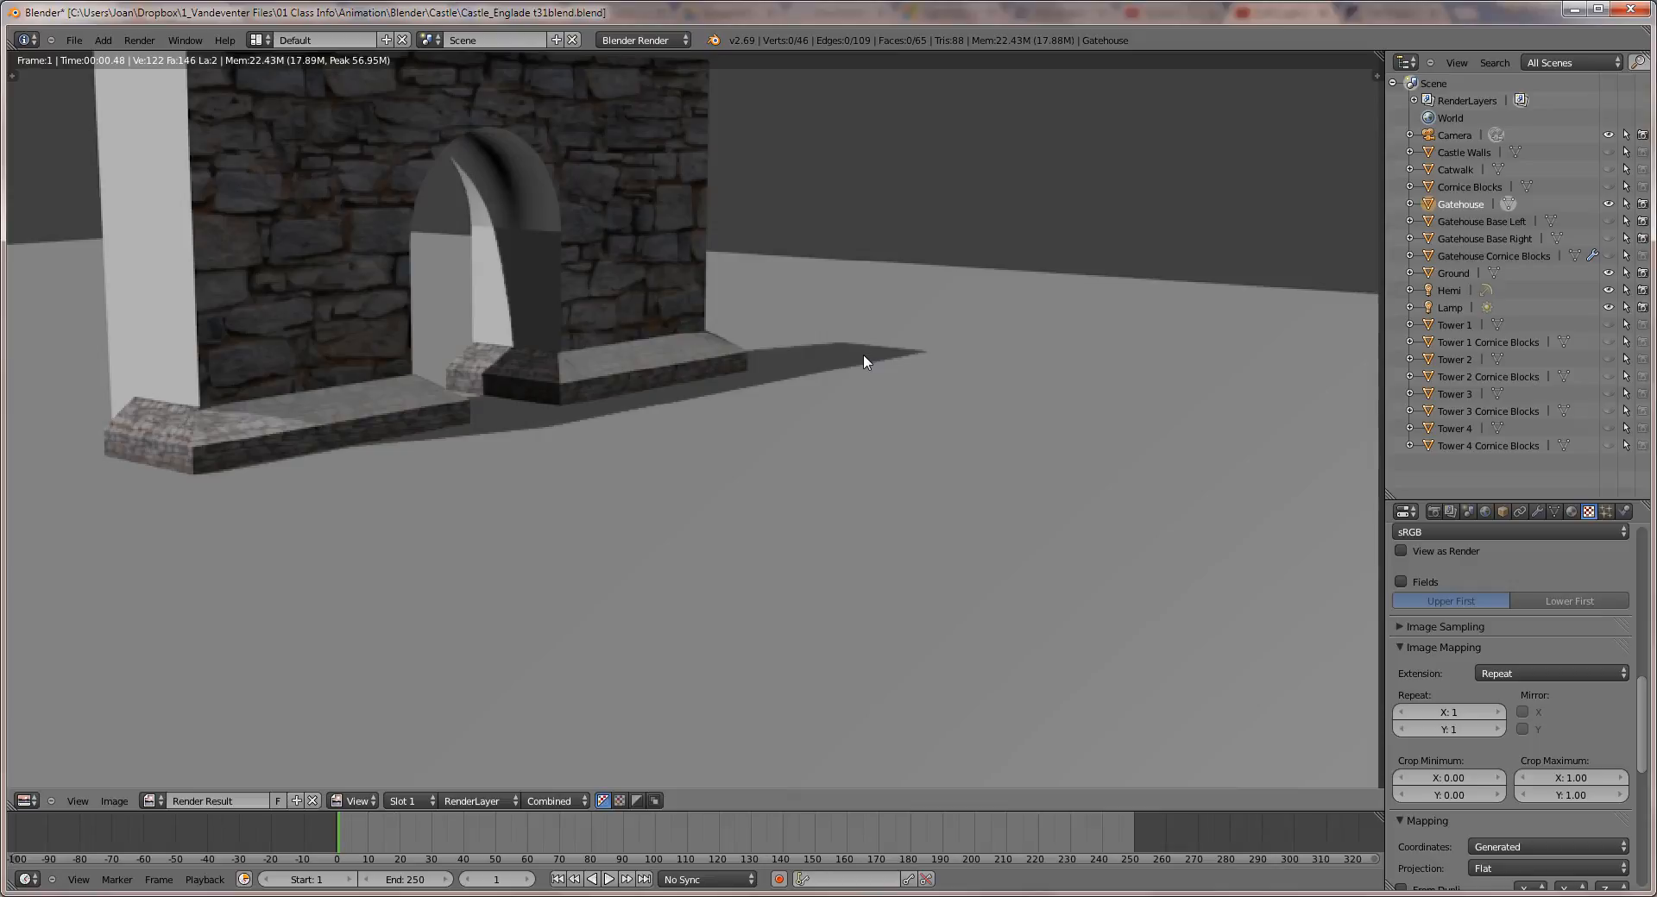
pyautogui.press('Escape')
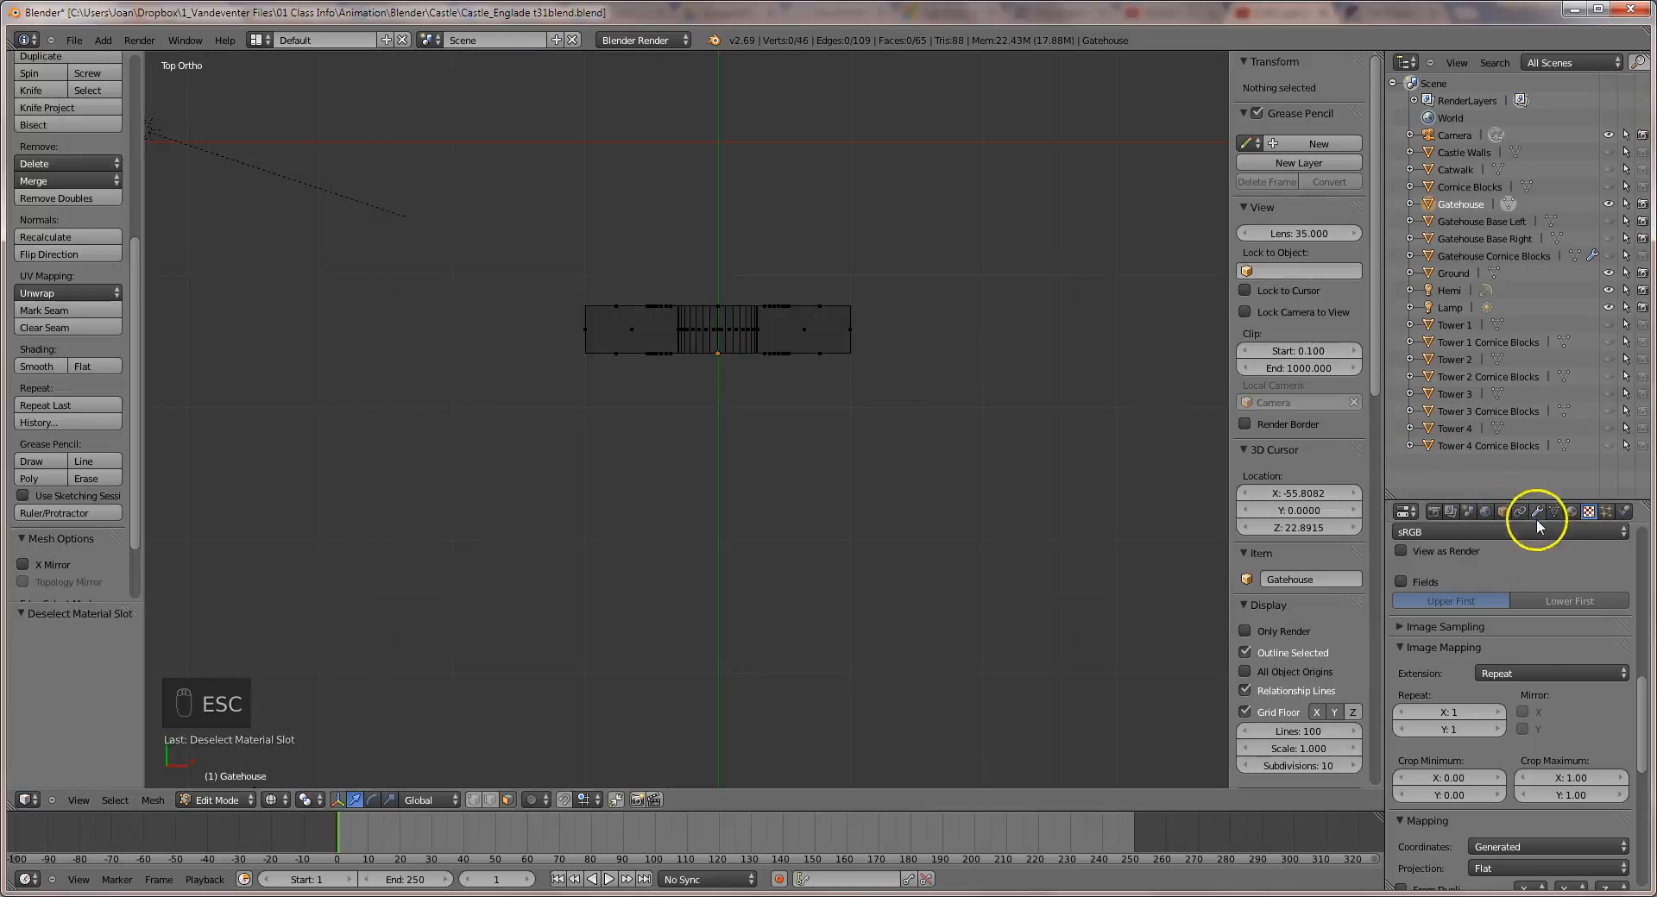
# Set the wallstone image repeat to 4 in X and 2 in Y, and check it with a render.
pyautogui.click(1465, 713)
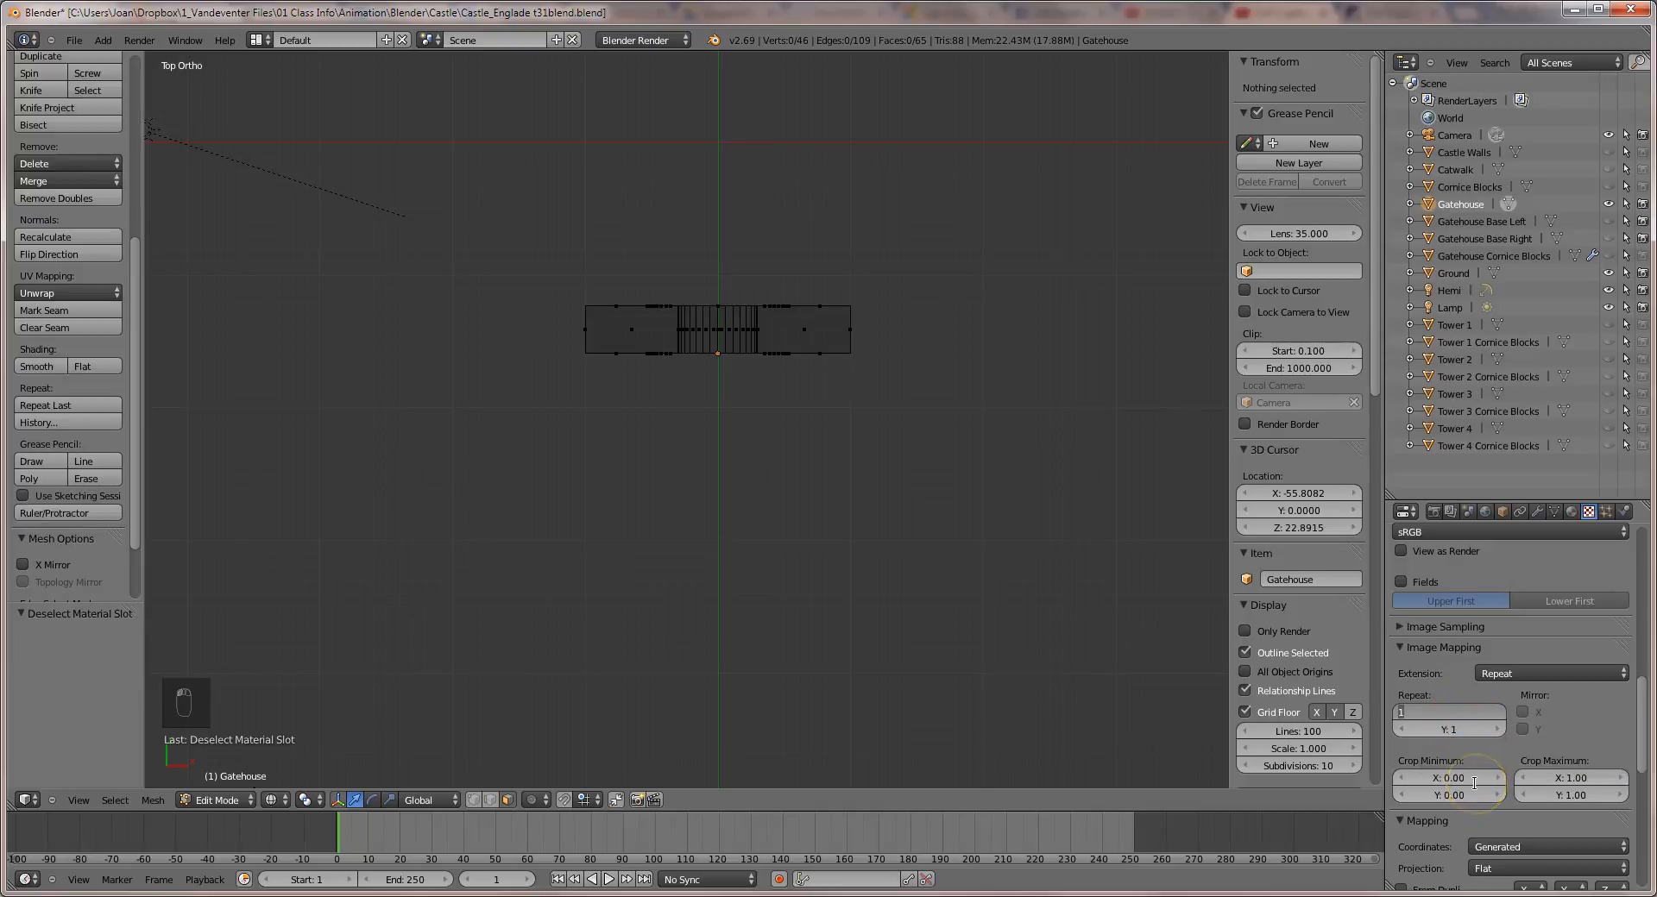
pyautogui.write('4')
pyautogui.click(1493, 732)
pyautogui.click(1451, 729)
pyautogui.write('2')
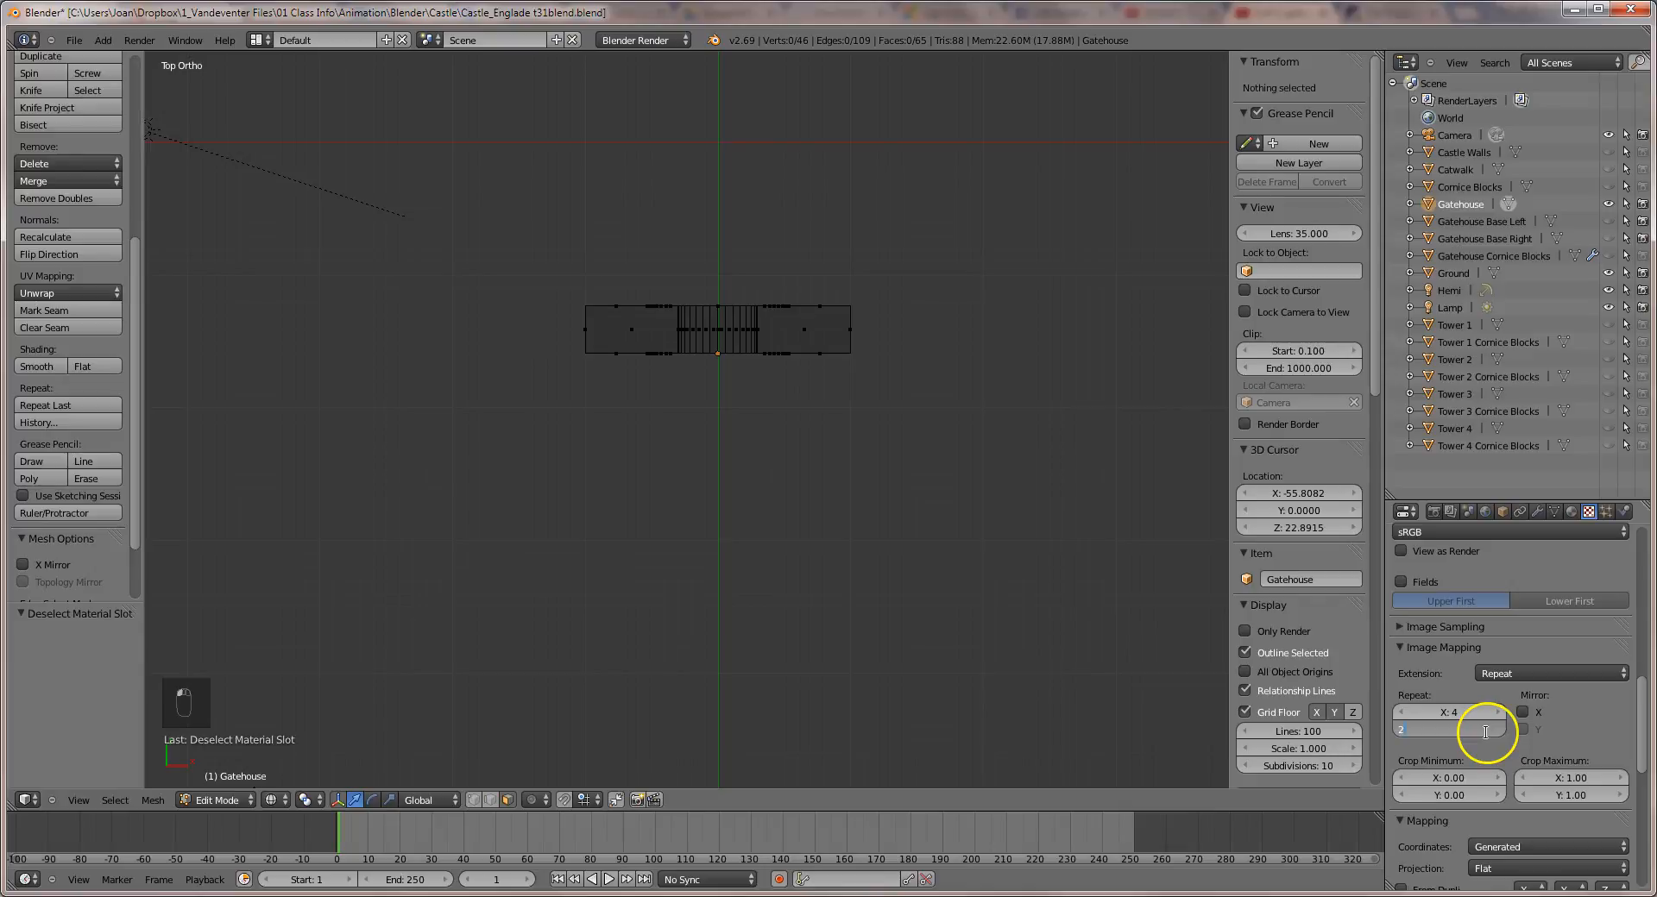
pyautogui.press('Return')
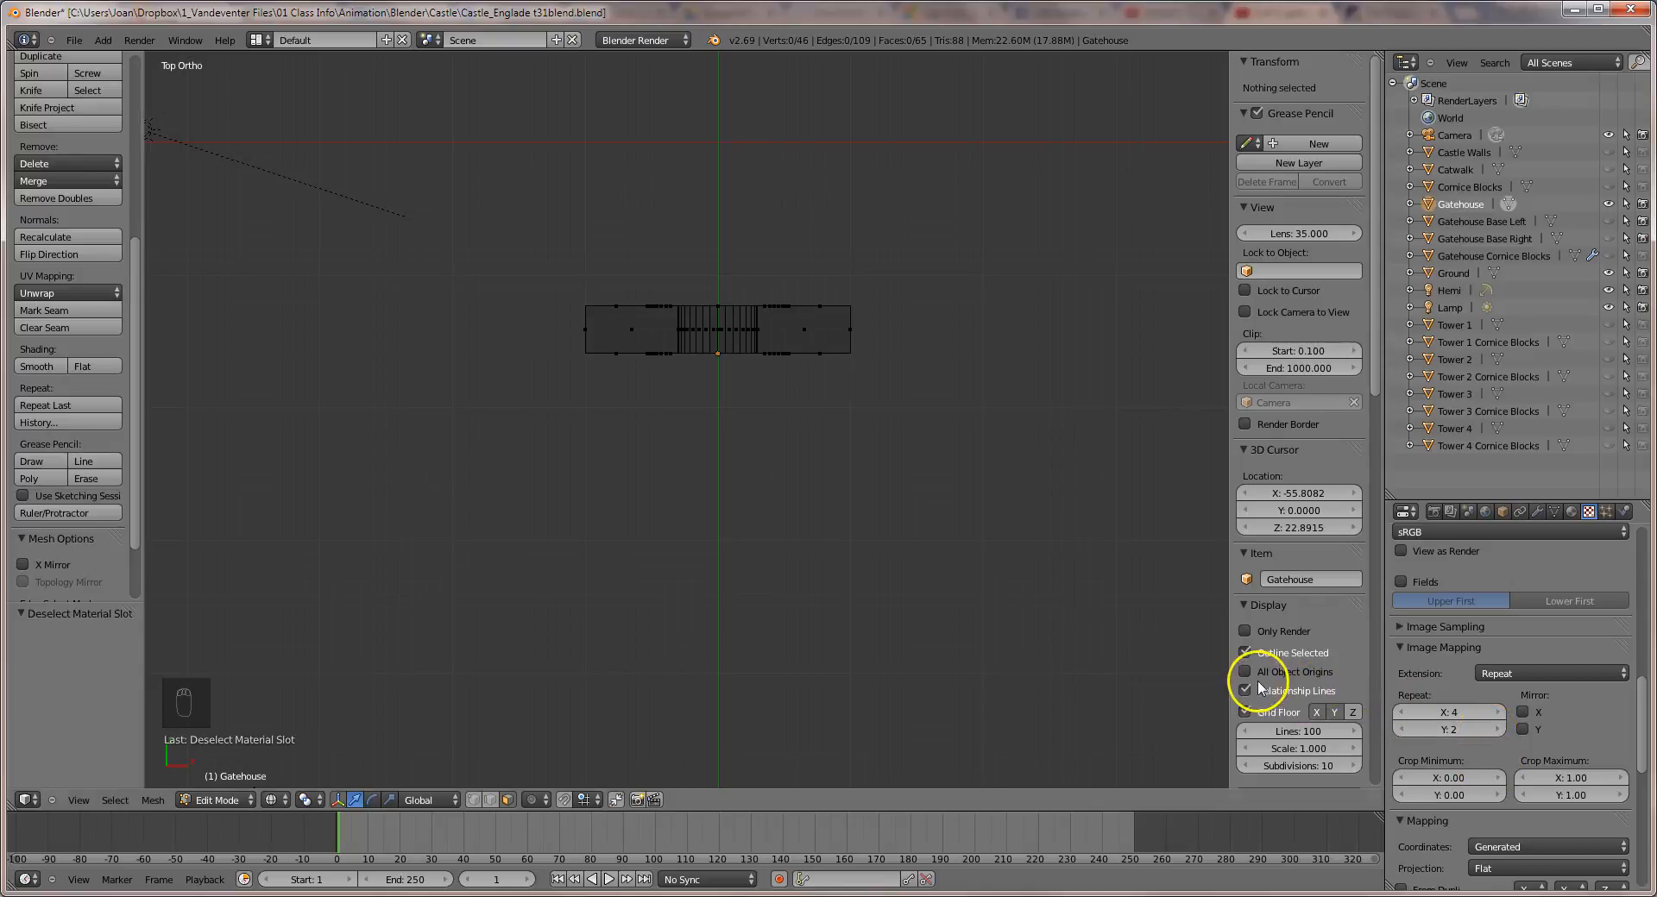
pyautogui.press('F12')
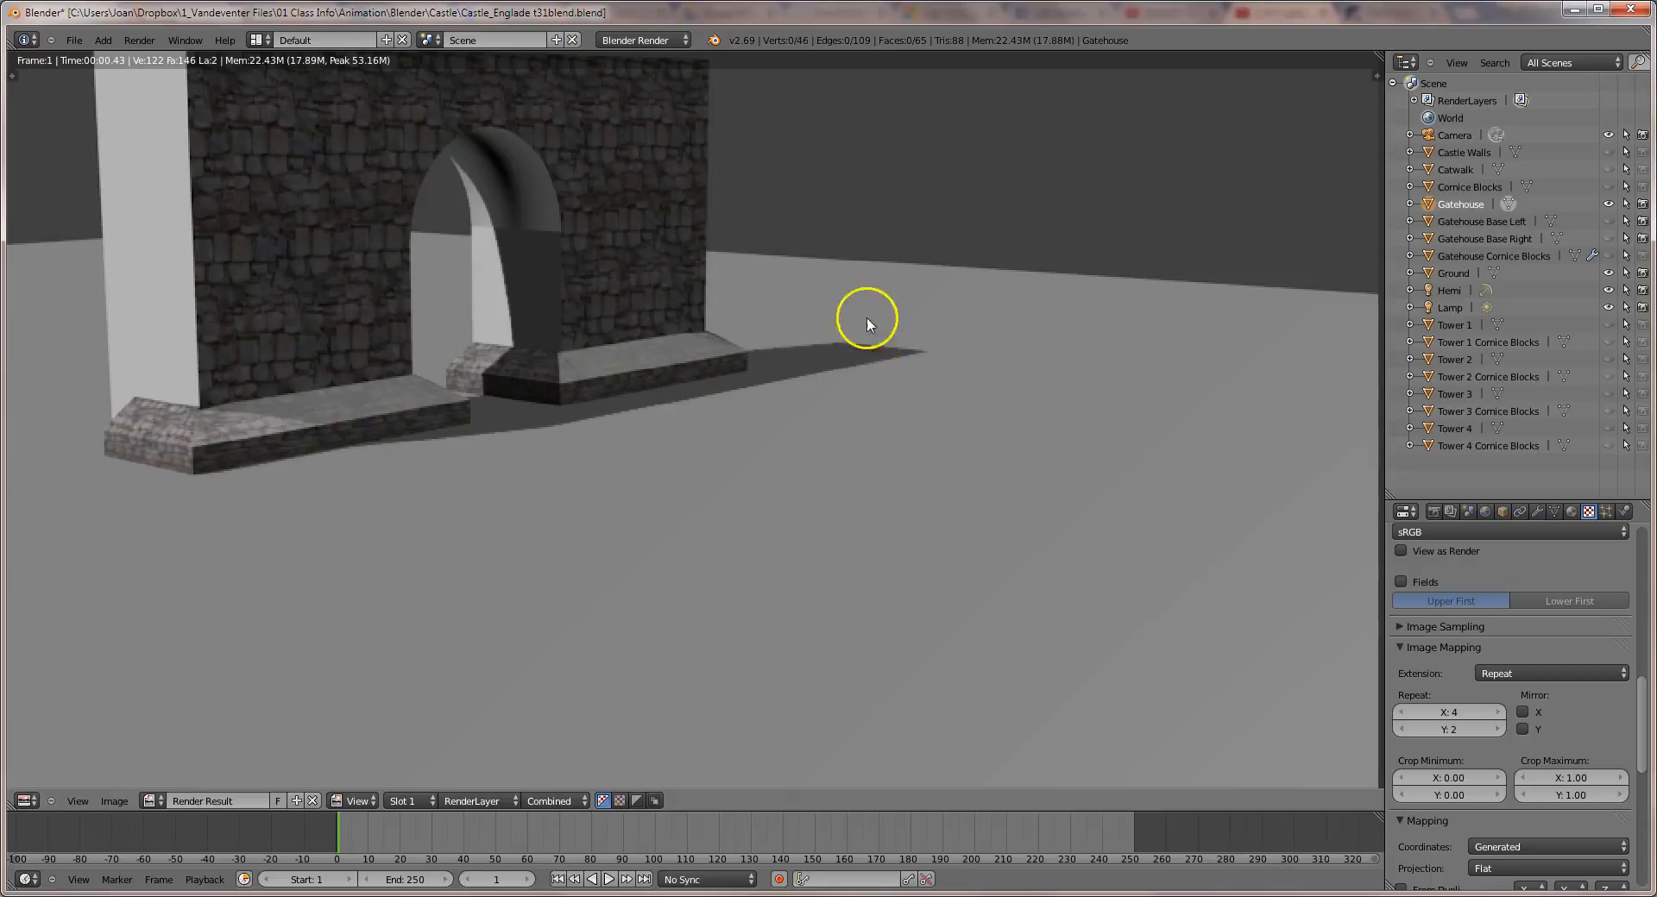
pyautogui.press('Escape')
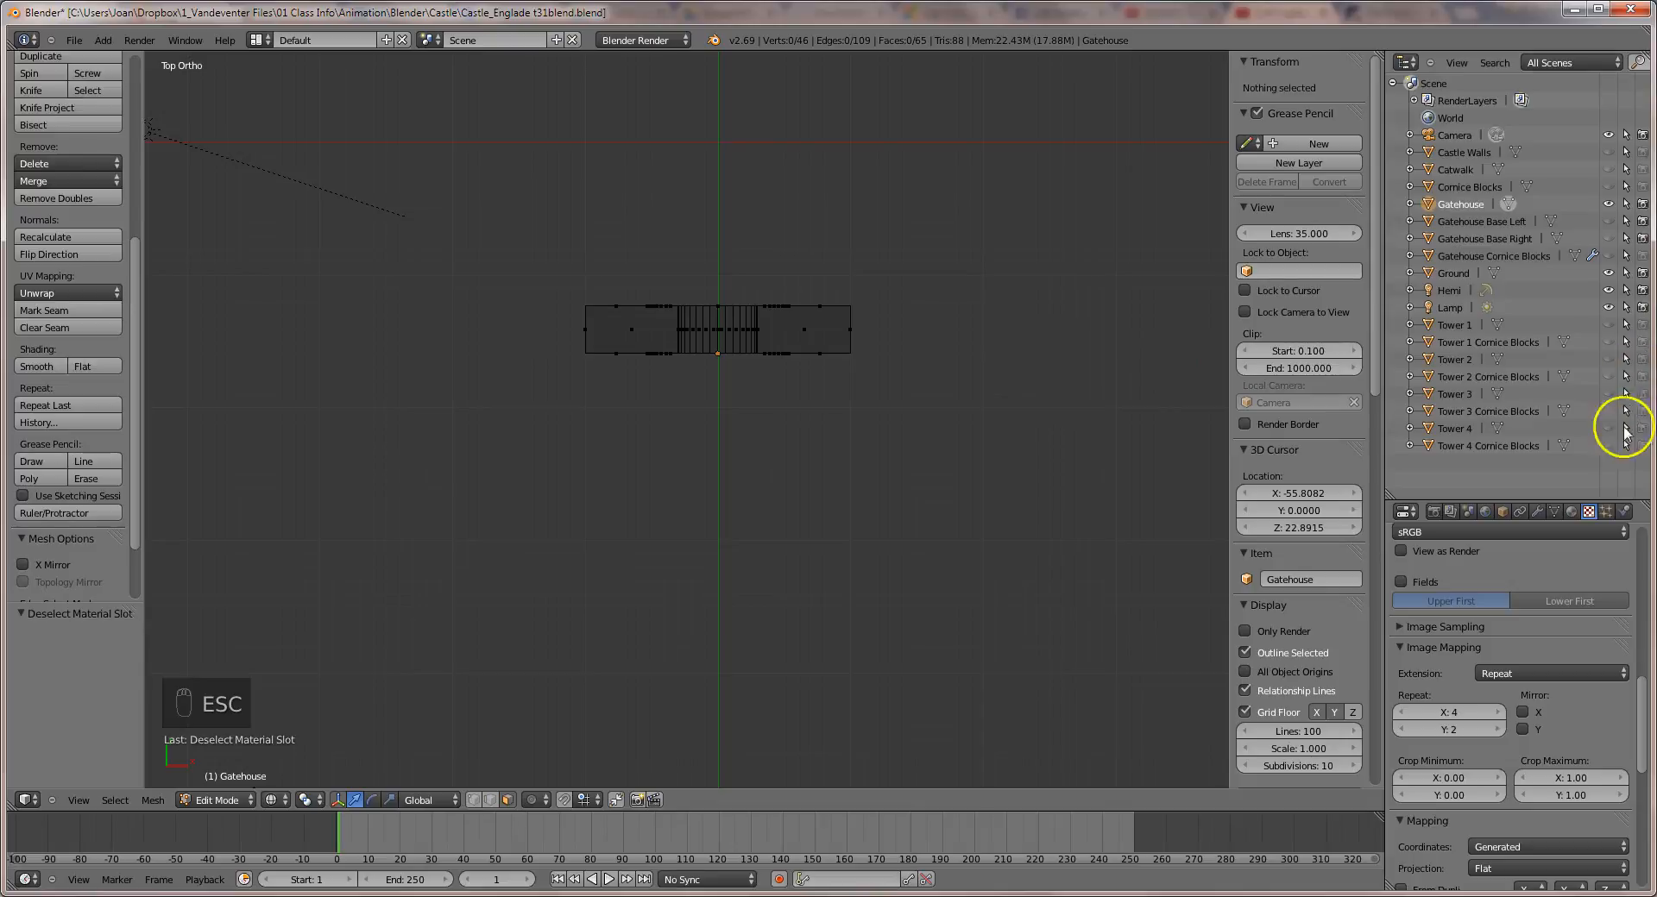
# Add a new material to the empty slot directly above Gatehouse 1 and name it Gatehouse 2.
pyautogui.click(1571, 512)
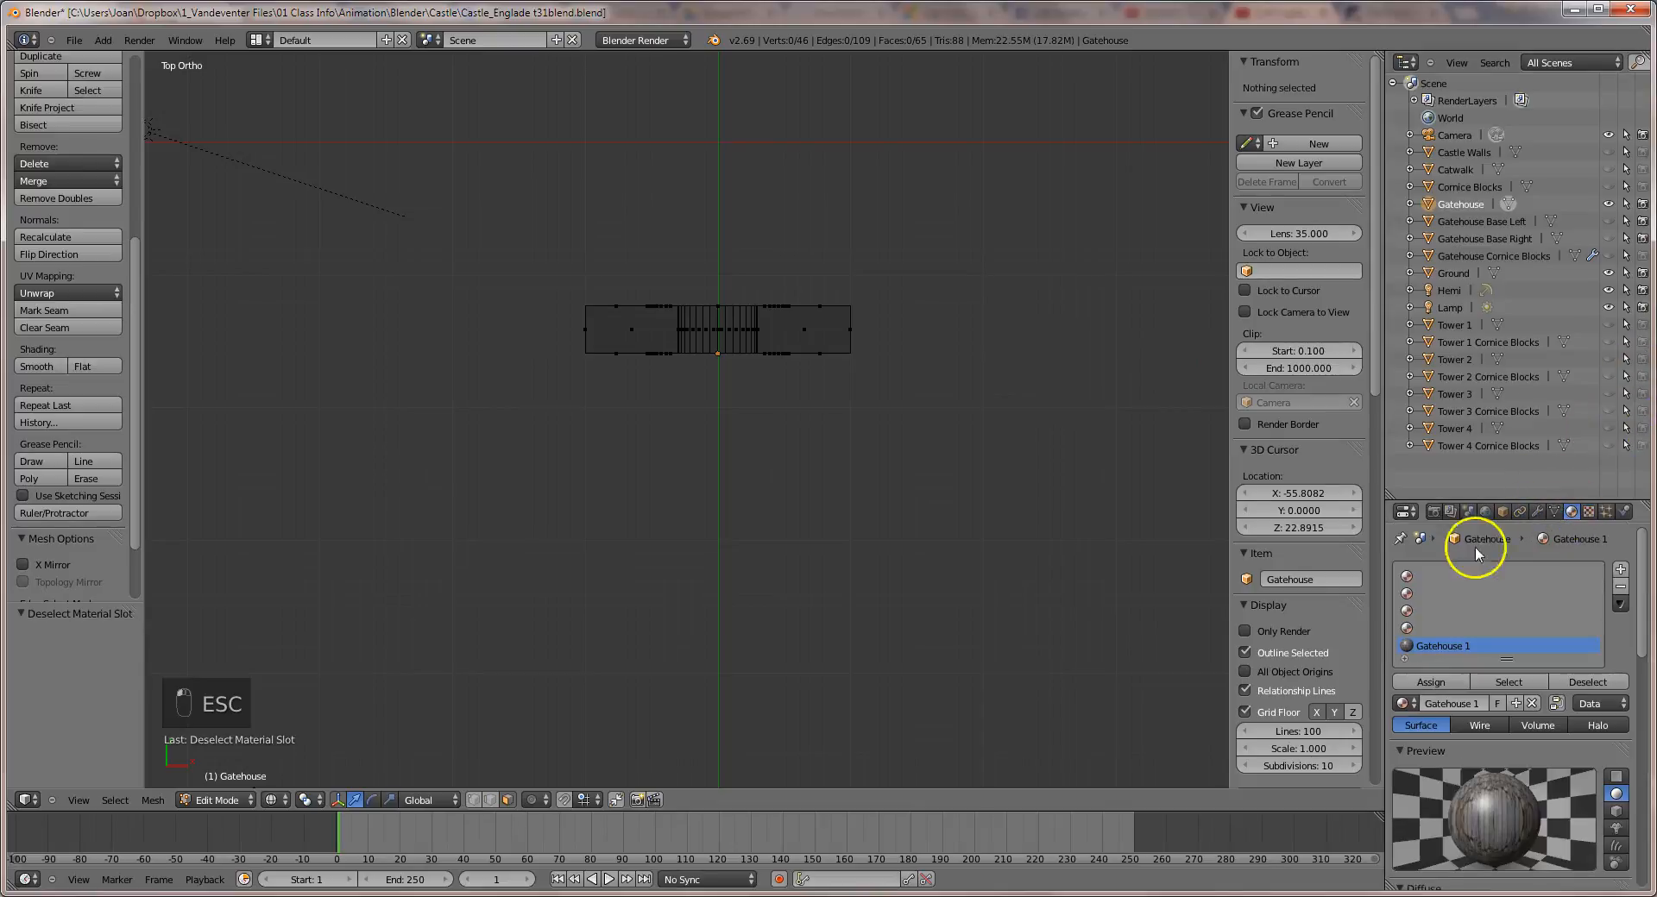
pyautogui.click(1437, 629)
pyautogui.click(1448, 684)
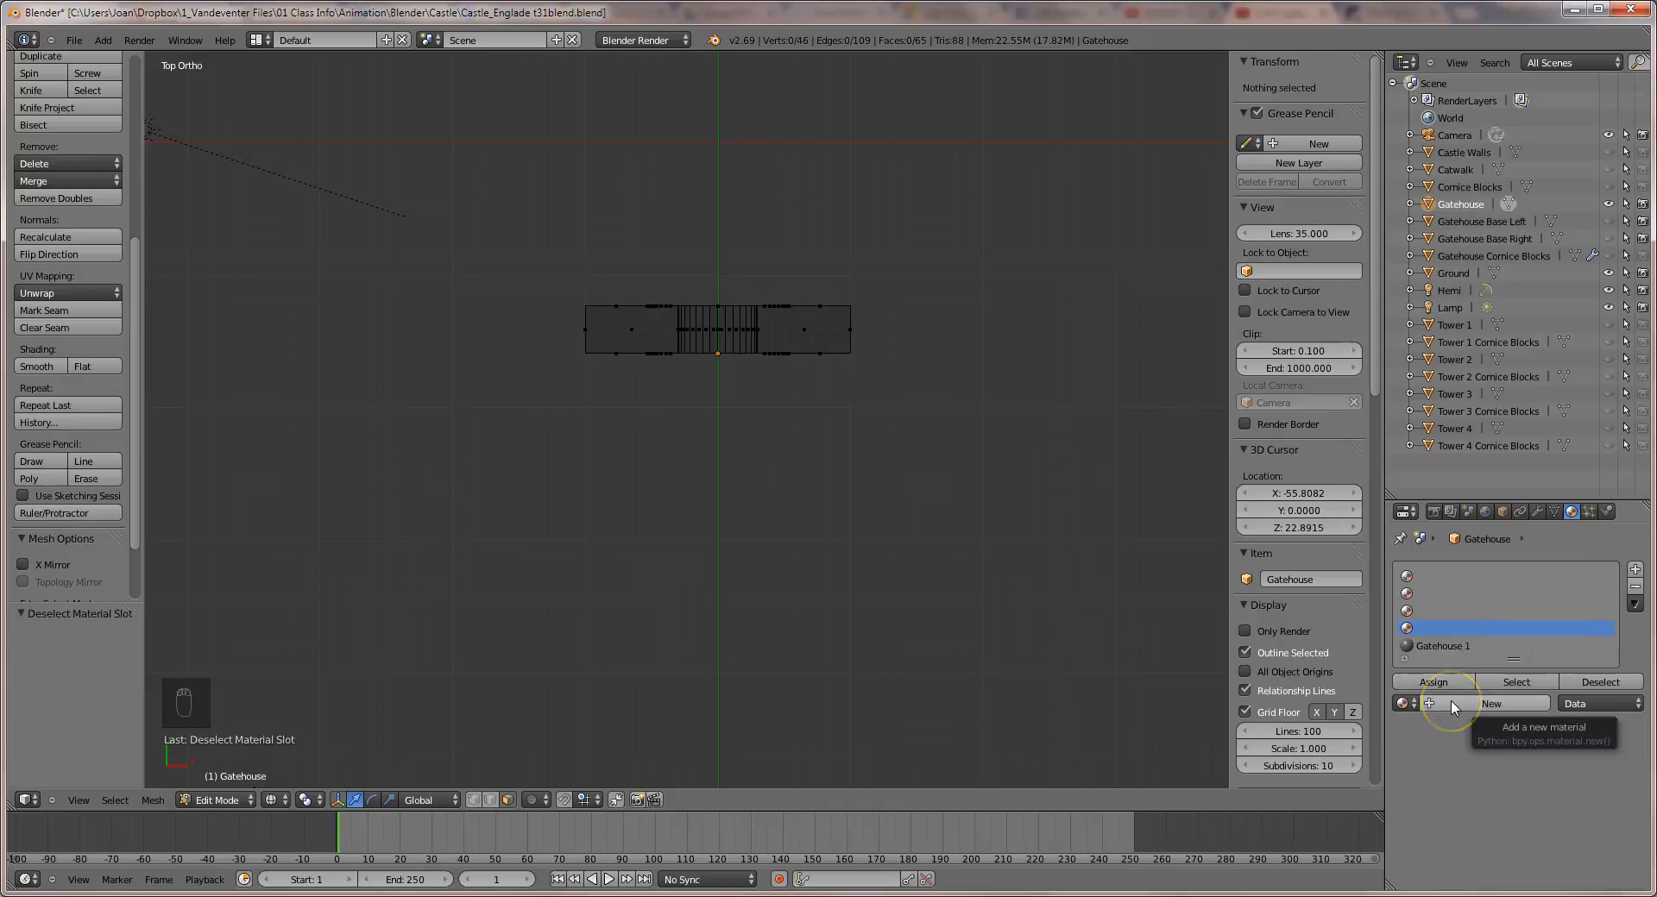
pyautogui.click(1454, 706)
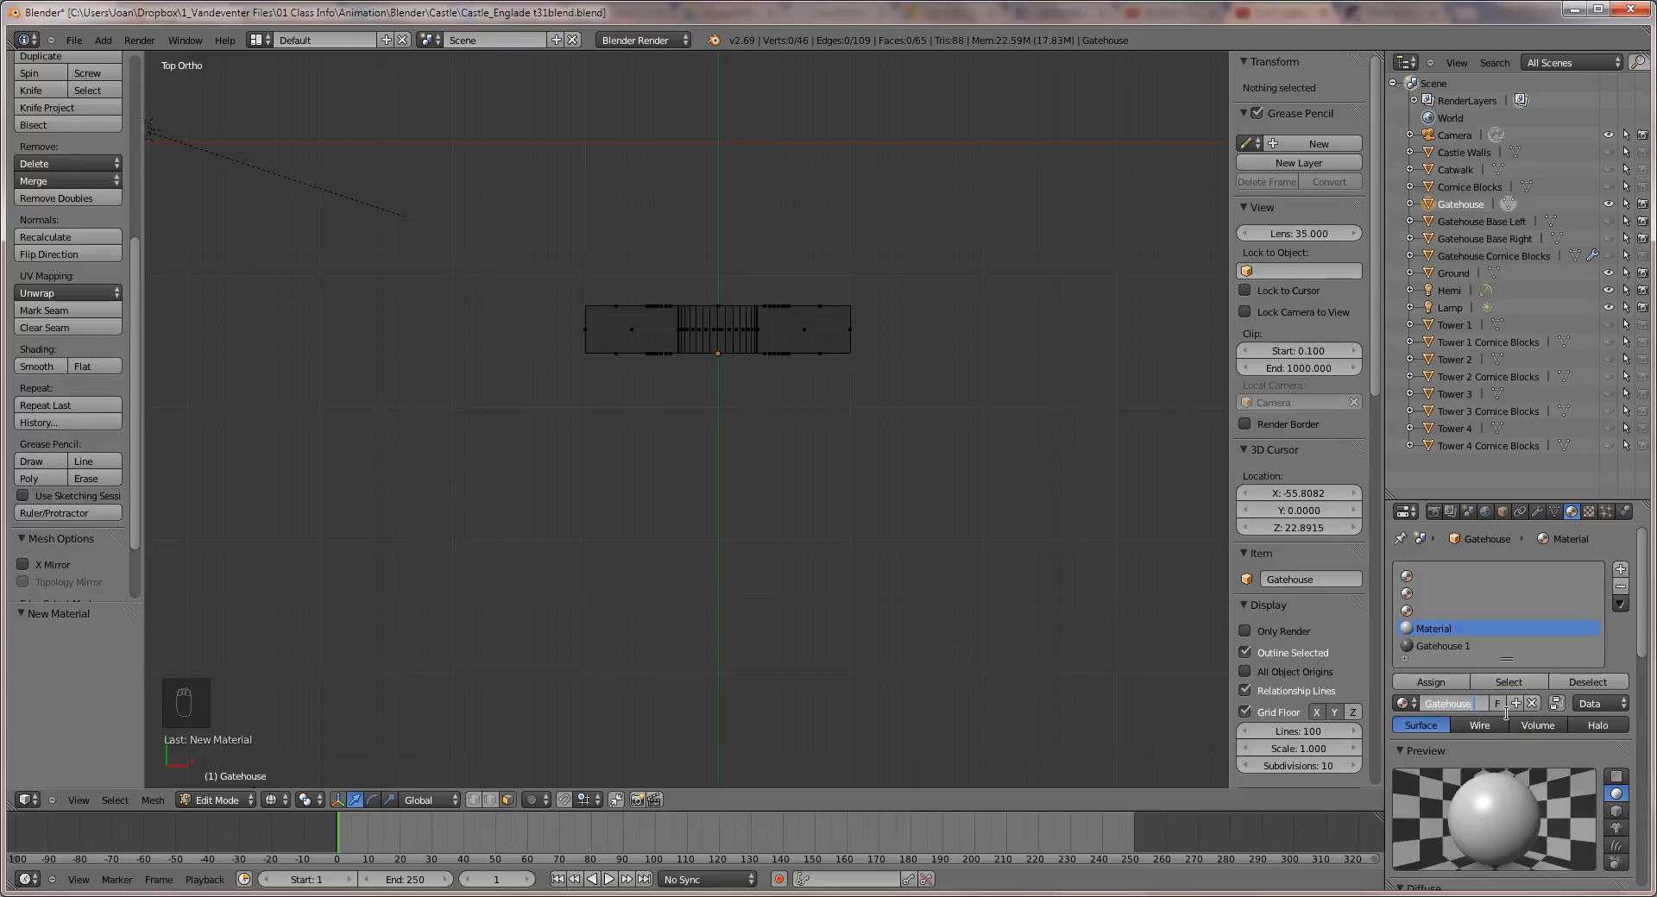
pyautogui.click(1639, 704)
# Add a new texture to the Gatehouse 2 material and name it "Gatehouse 2Texture".
pyautogui.click(1589, 513)
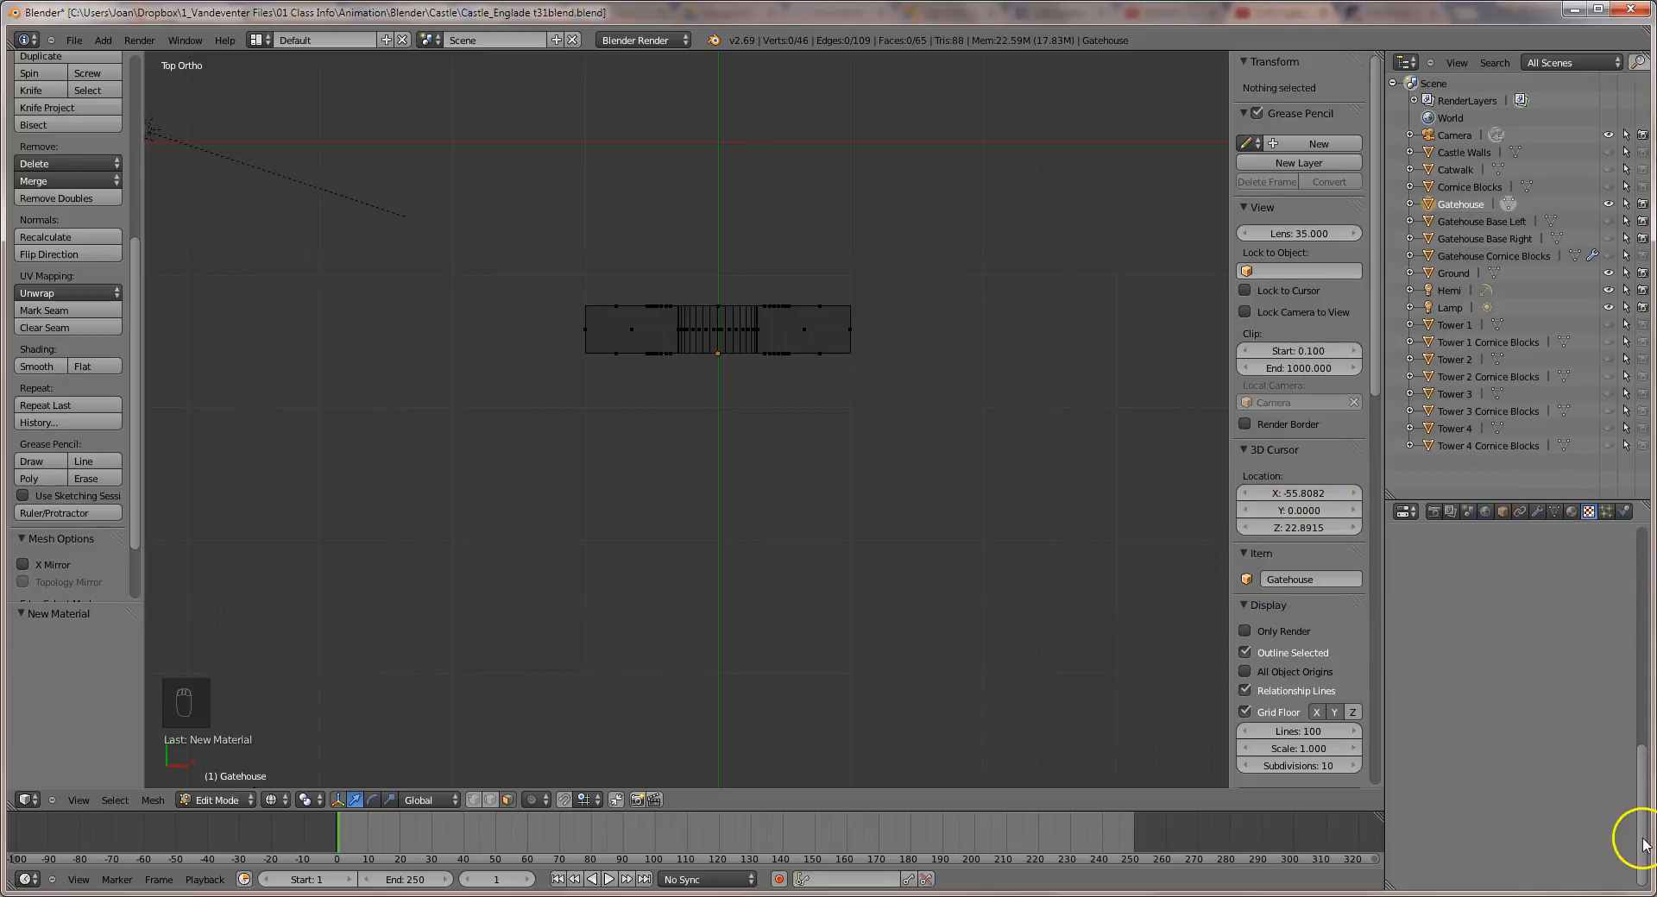
pyautogui.moveTo(1644, 842); pyautogui.dragTo(1648, 568)
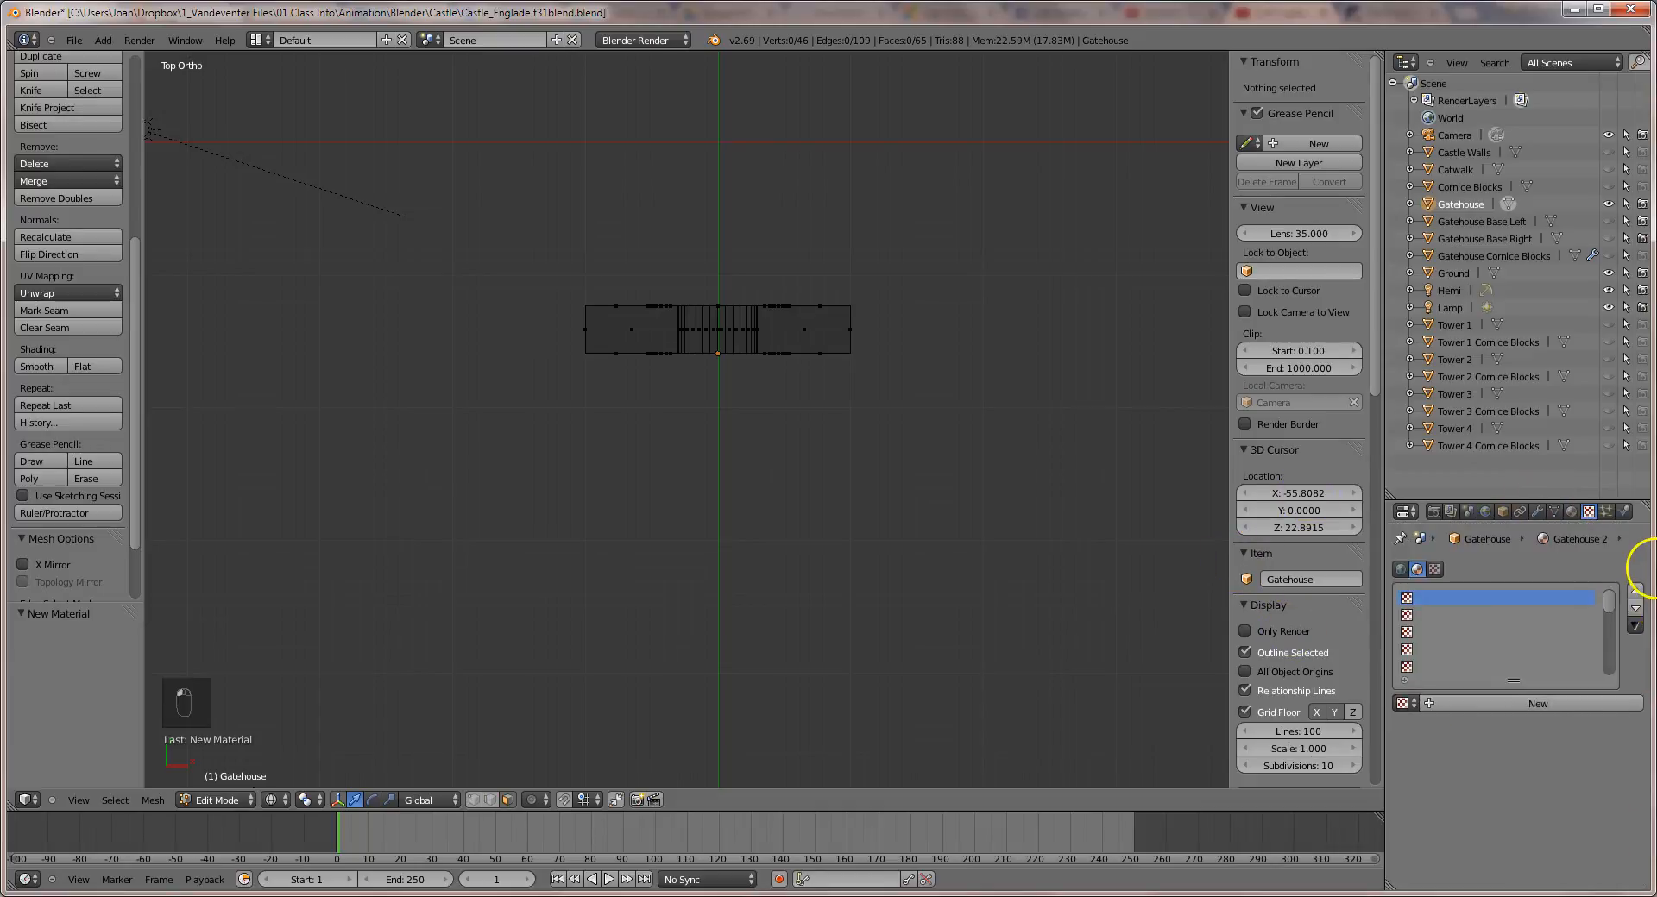
pyautogui.click(1553, 704)
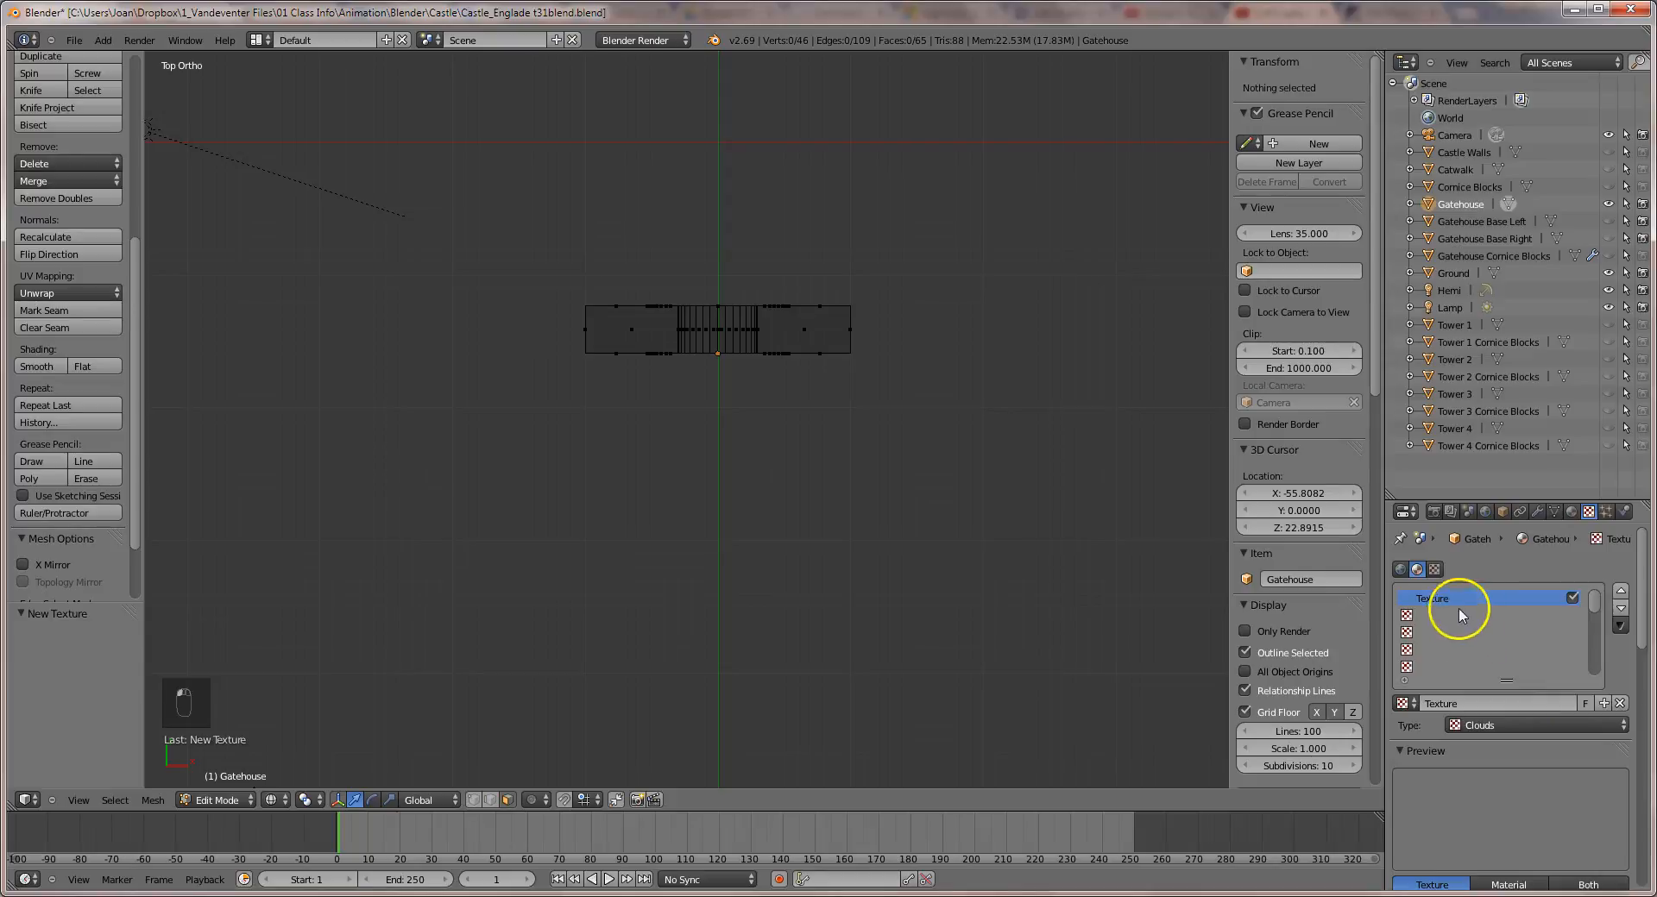
pyautogui.click(1435, 703)
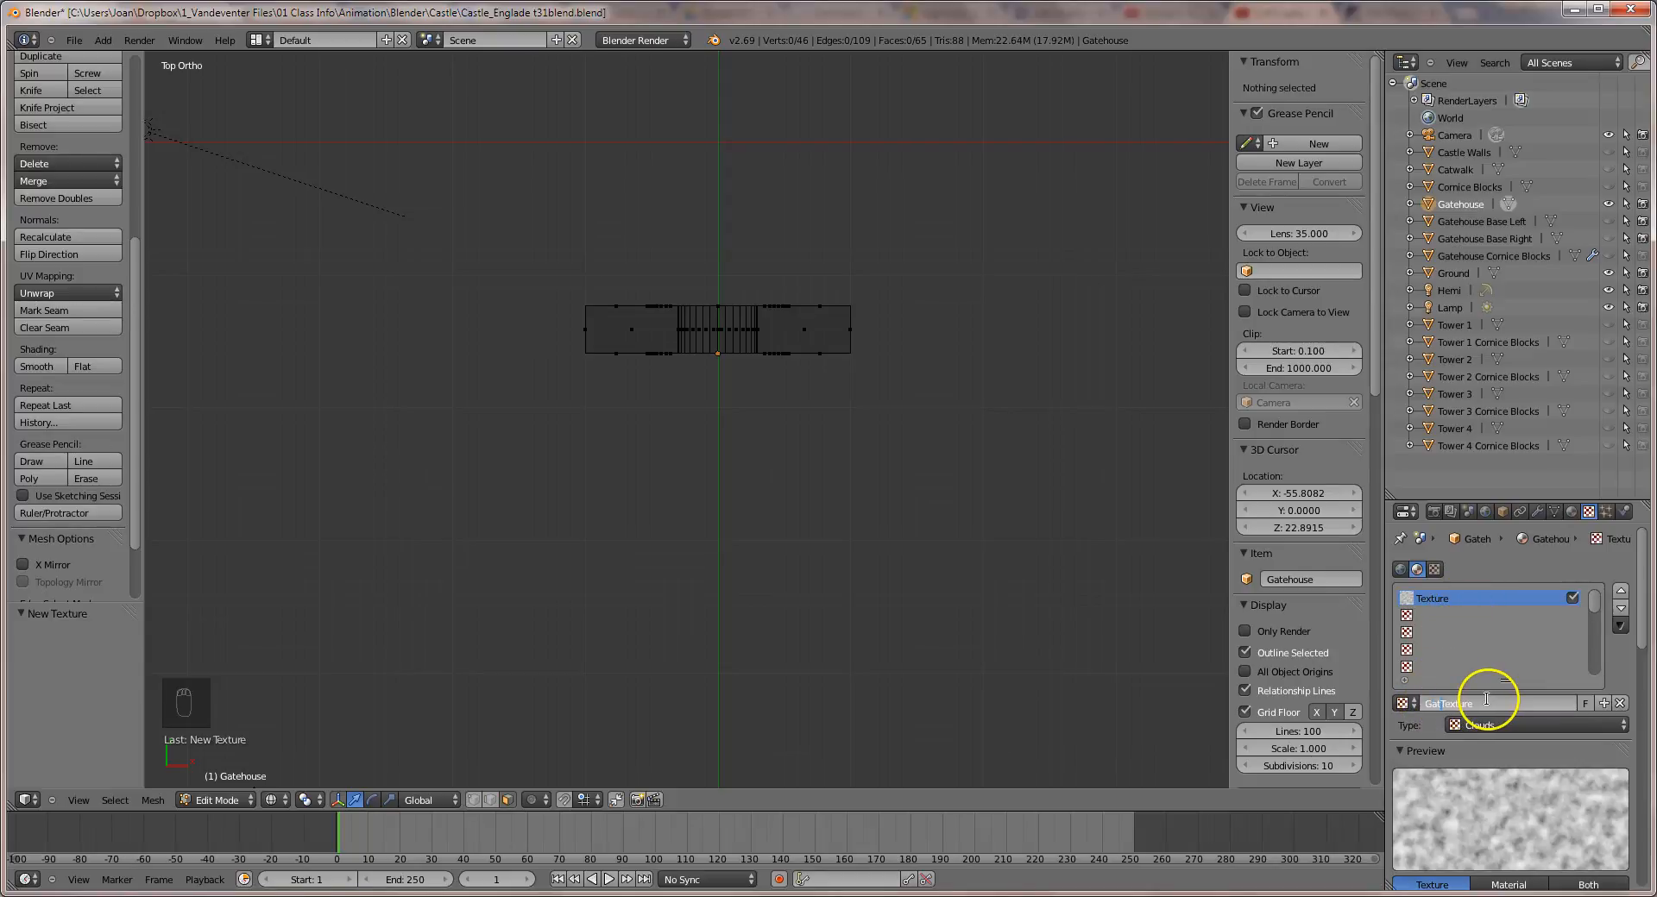
pyautogui.write('Gatehouse 2')
pyautogui.press('Return')
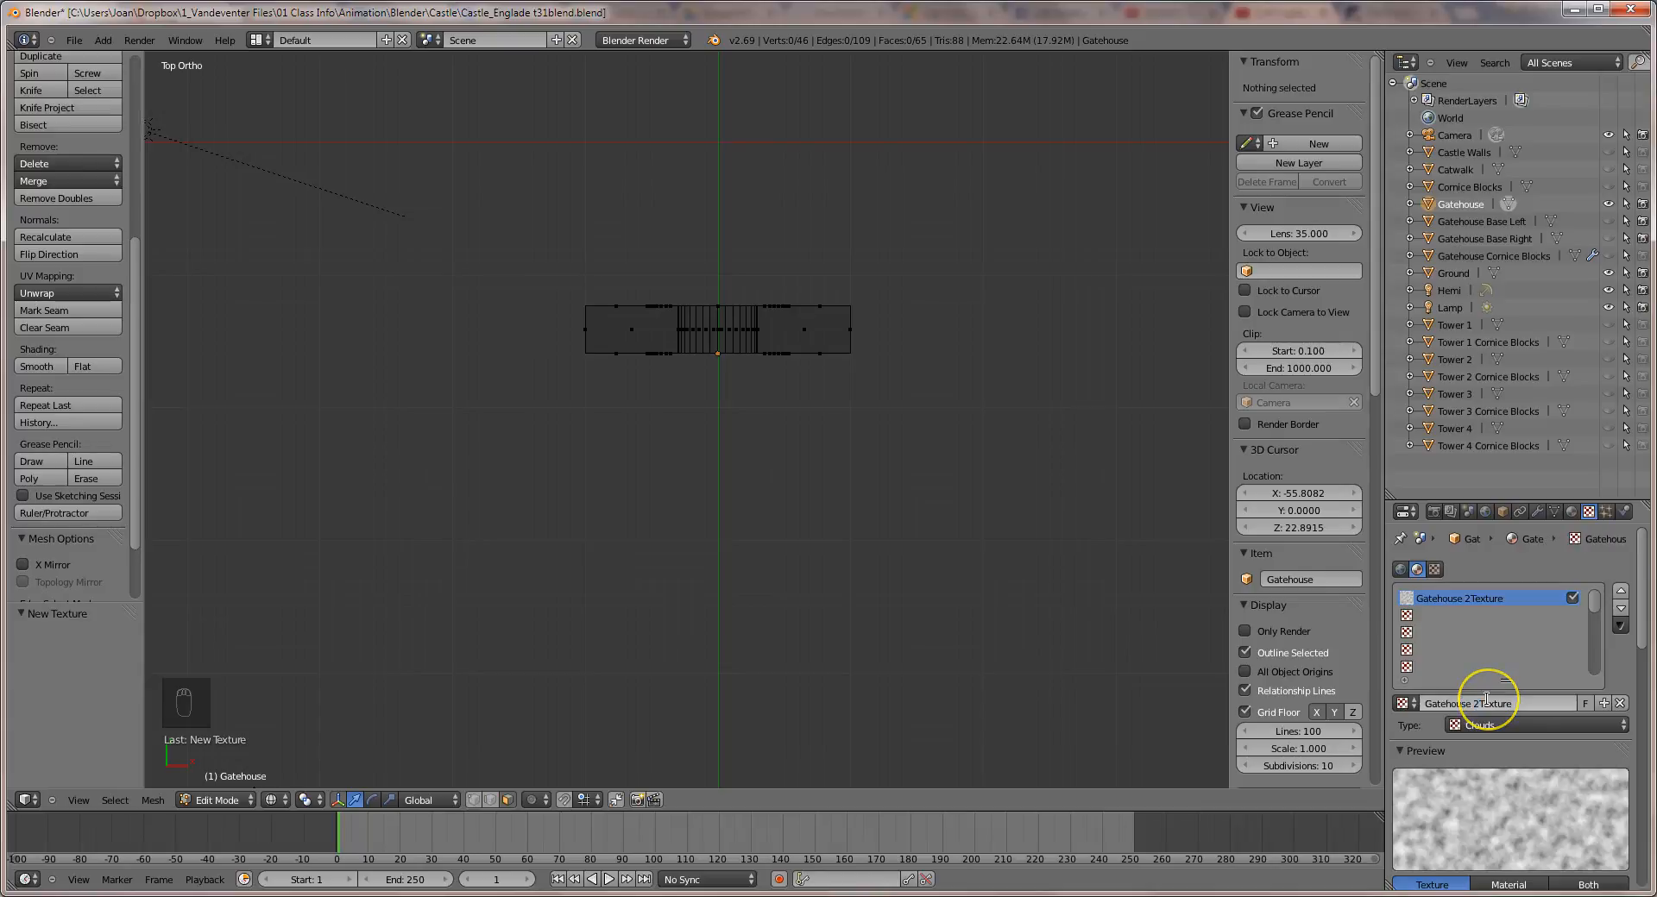
# Set the Gatehouse 2 texture type to Image or Movie and use the existing wallstone.jpg as its image.
pyautogui.click(1540, 725)
pyautogui.click(1527, 615)
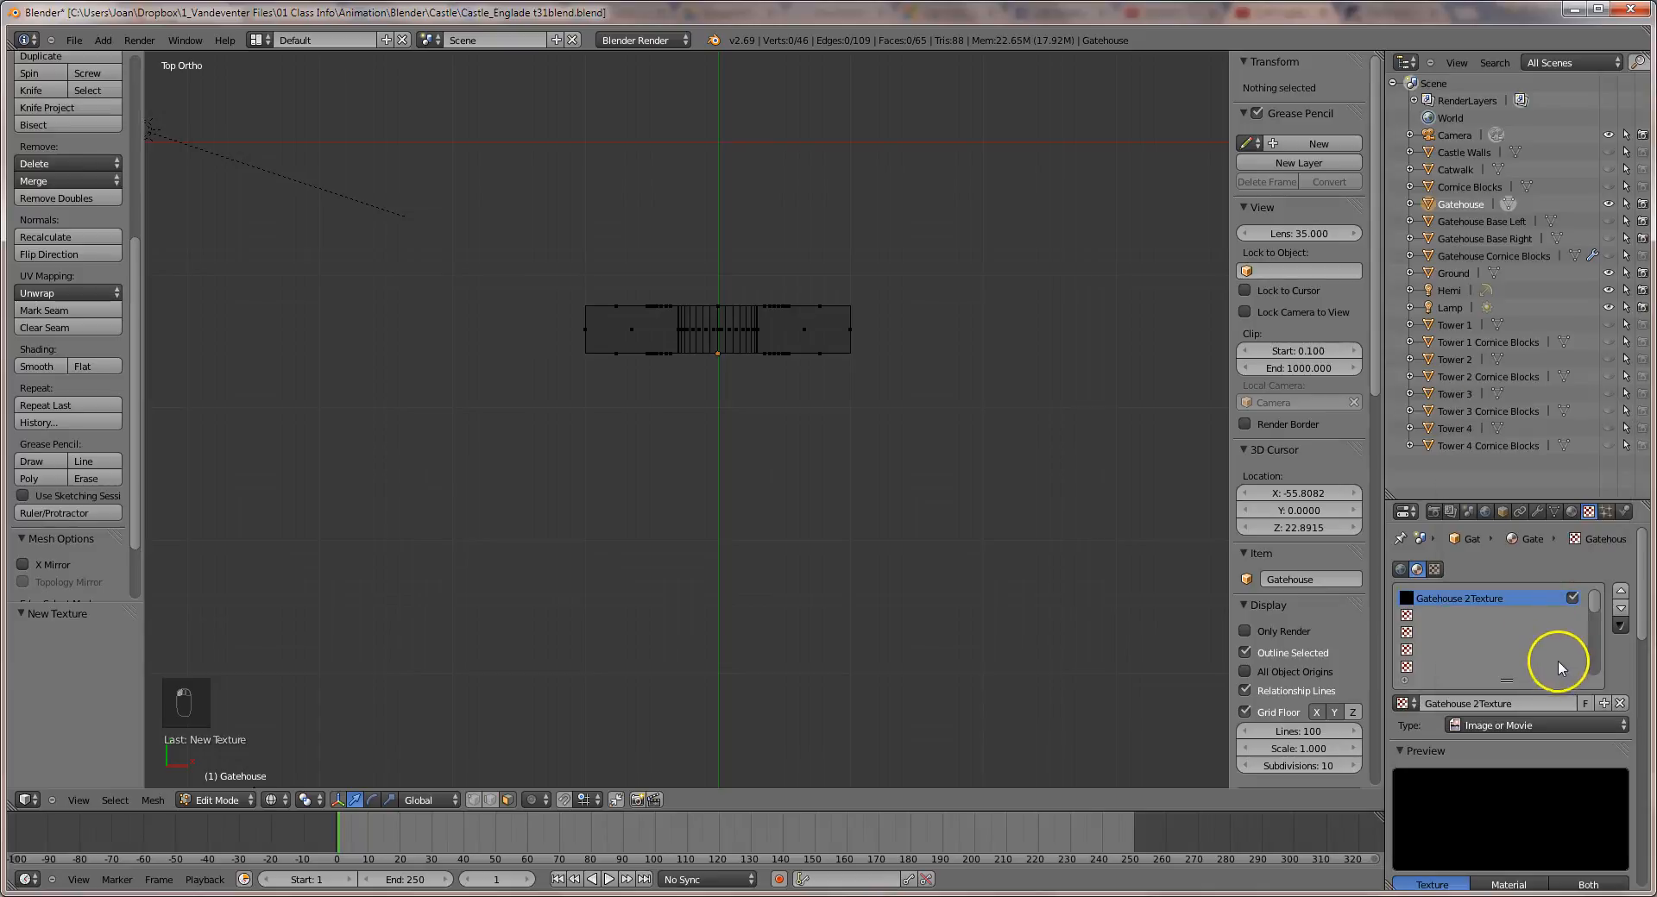
pyautogui.scroll(-2, 1539, 766)
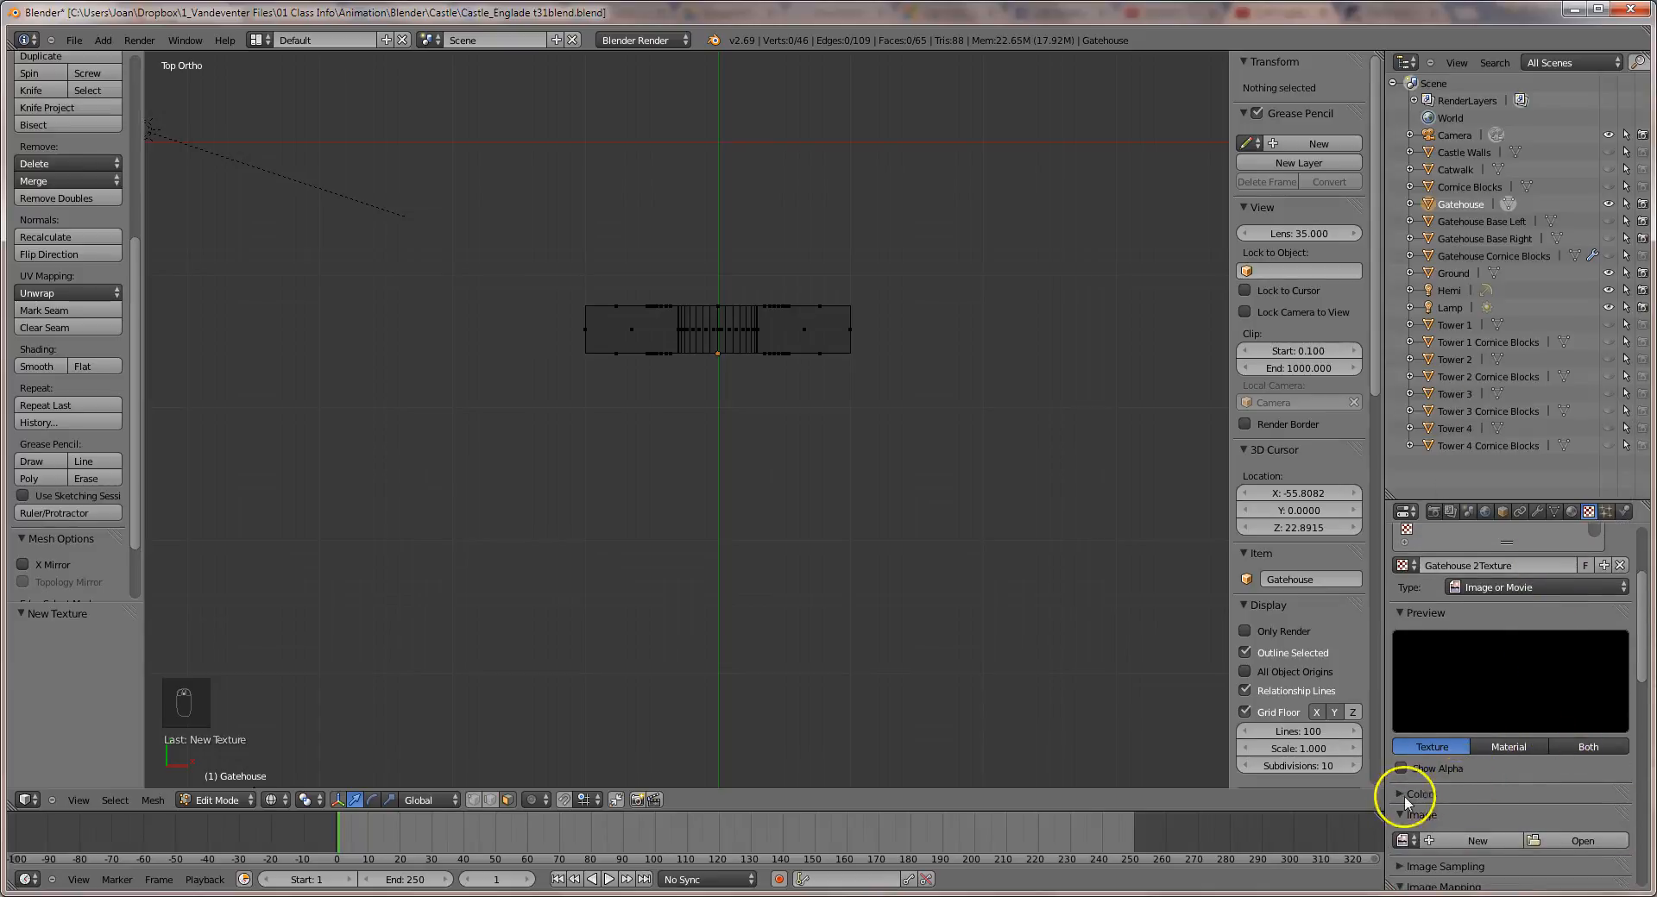
pyautogui.scroll(-2, 1405, 811)
pyautogui.click(1405, 771)
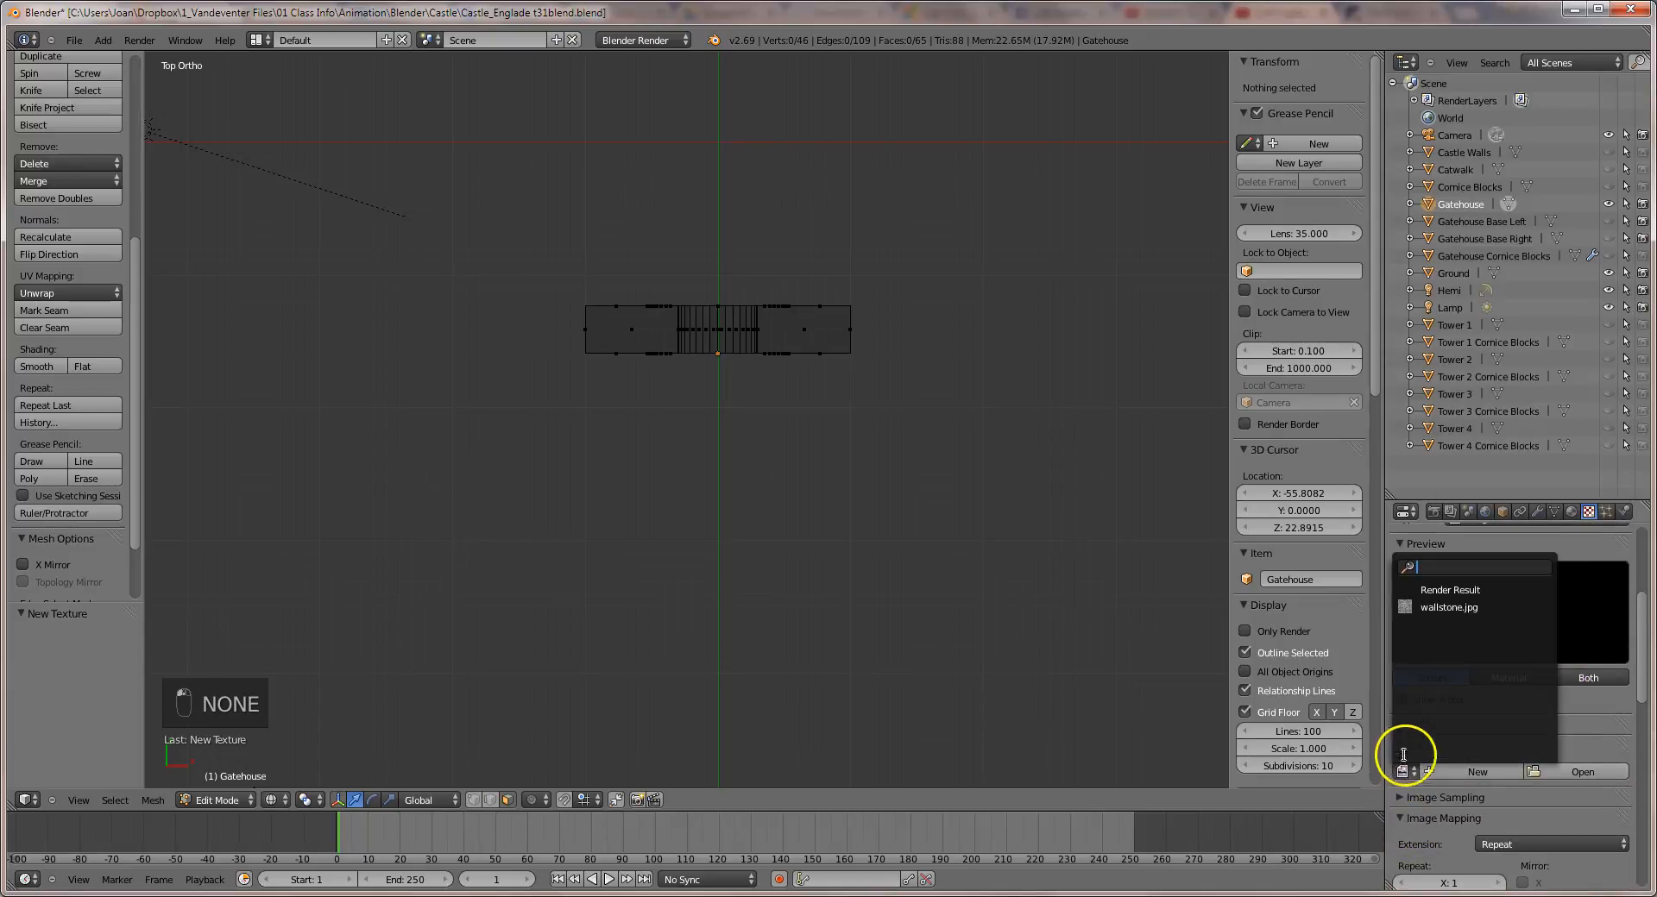
pyautogui.click(1428, 609)
pyautogui.scroll(6, 1580, 664)
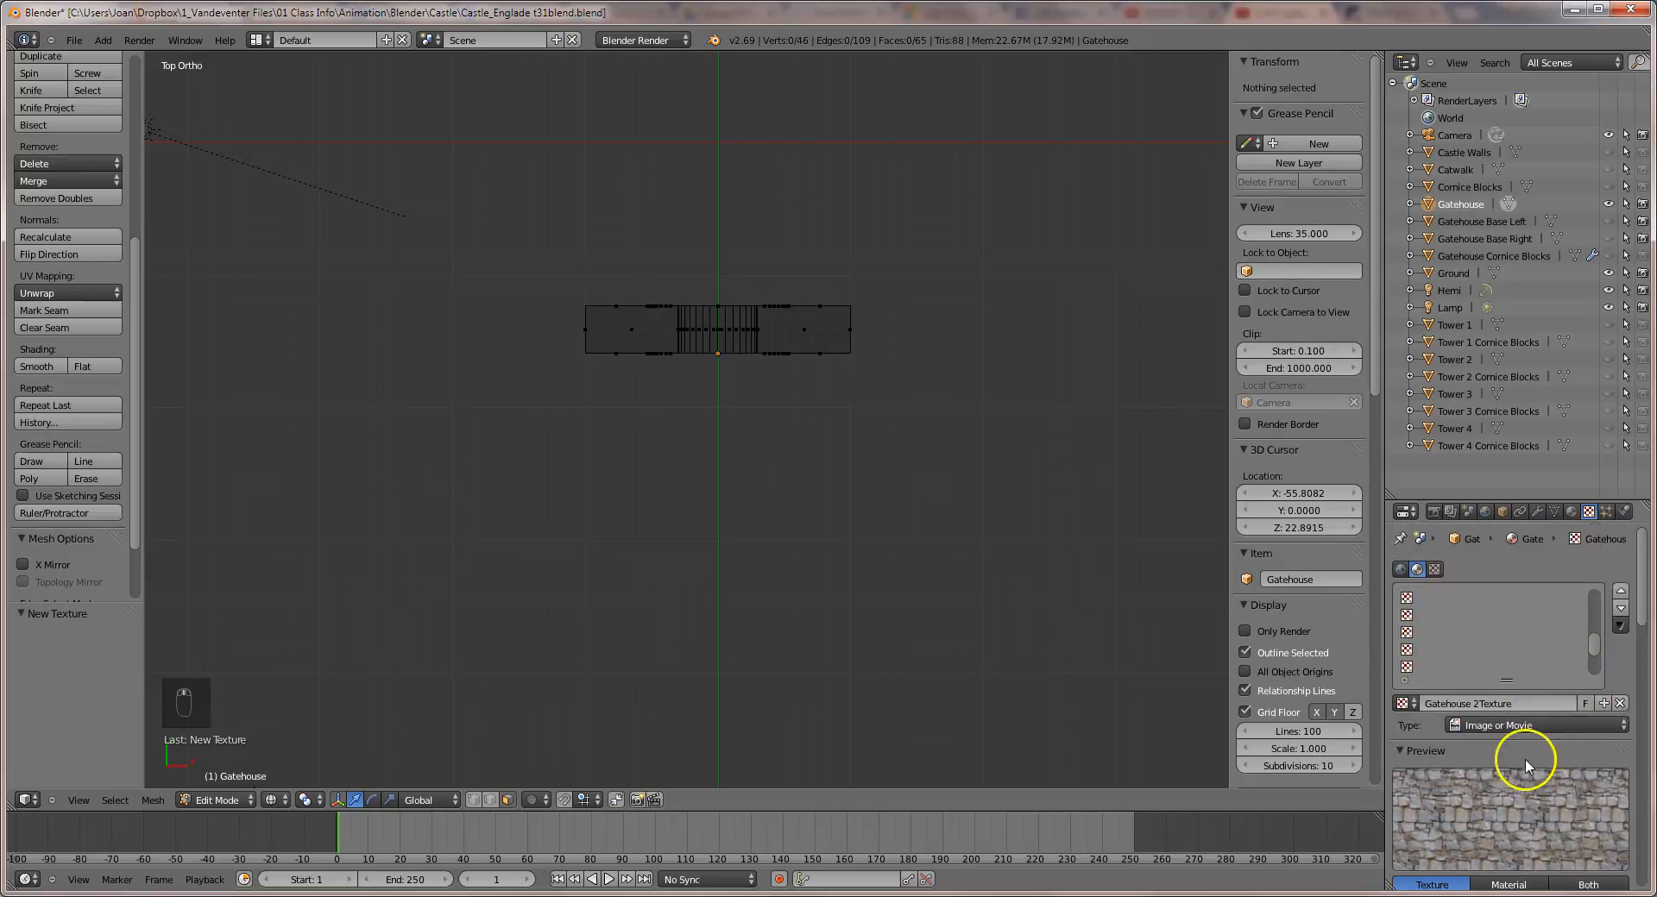
# Turn on Flip X/Y Axis in the image sampling settings of the Gatehouse 2 texture.
pyautogui.scroll(-8, 1525, 759)
pyautogui.scroll(-4, 1525, 759)
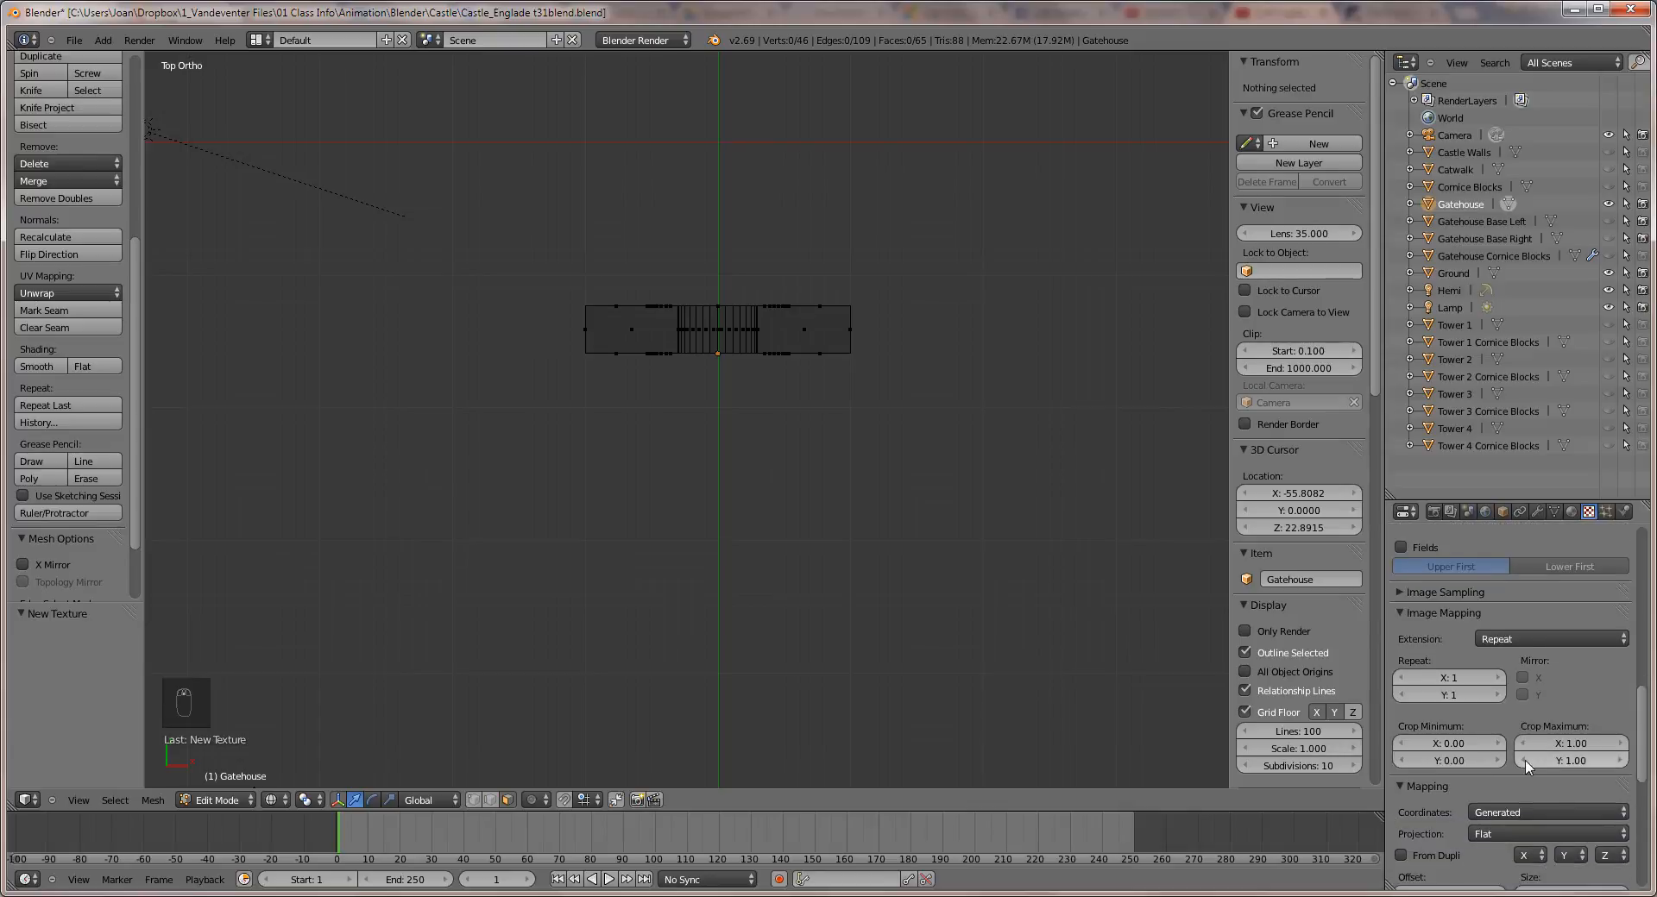
pyautogui.scroll(-4, 1525, 764)
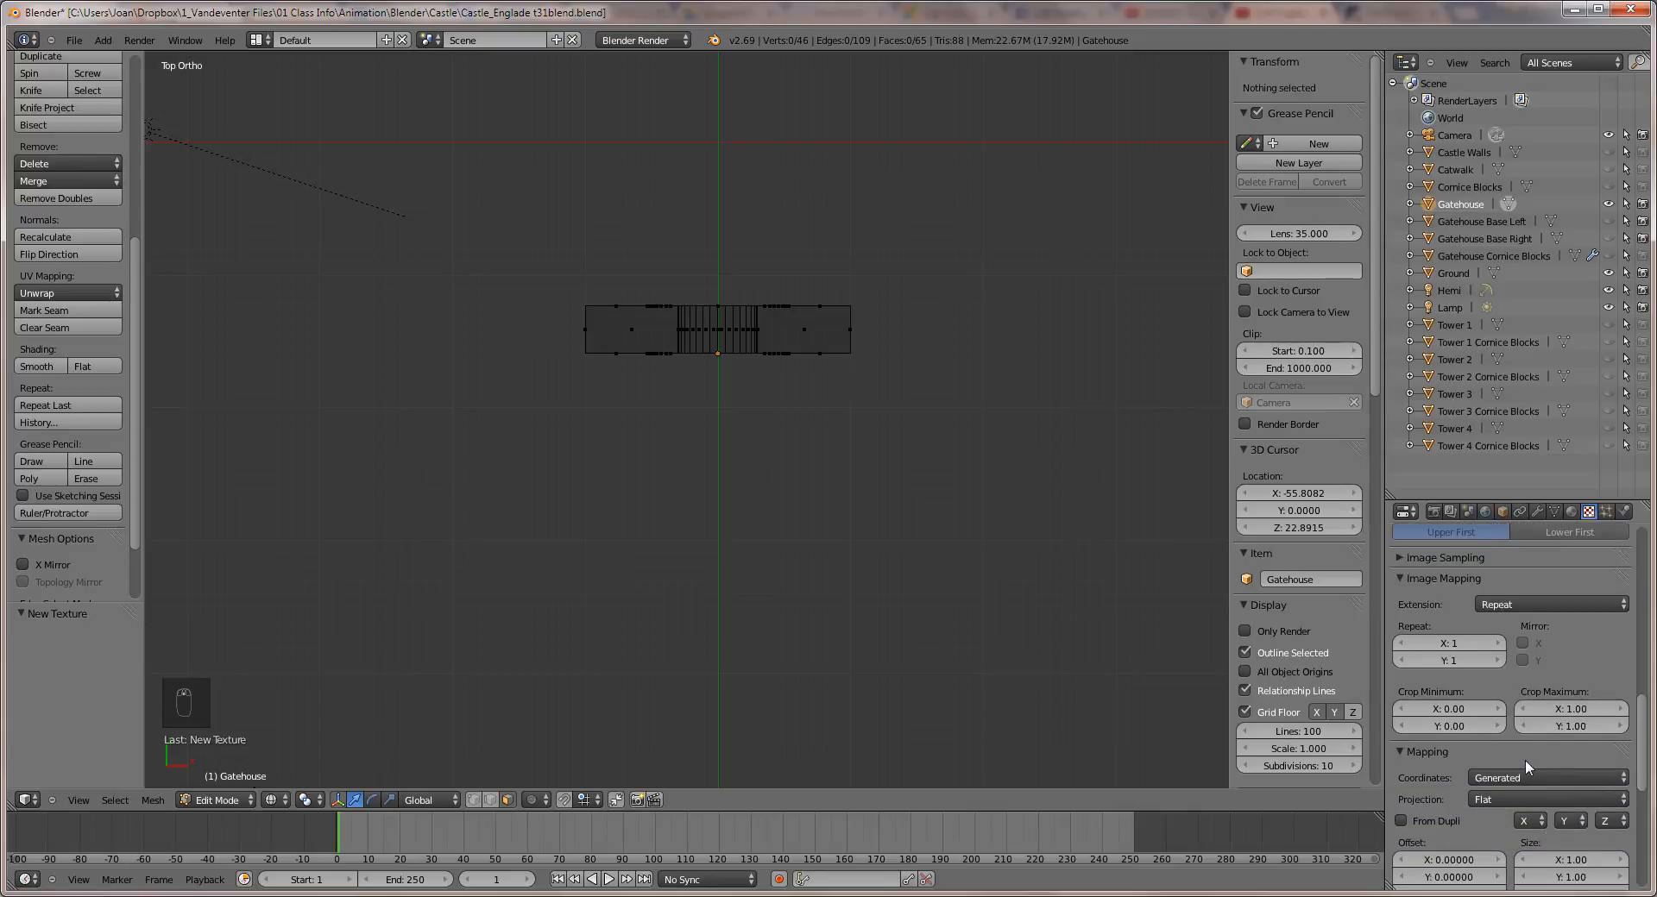
pyautogui.scroll(-7, 1525, 764)
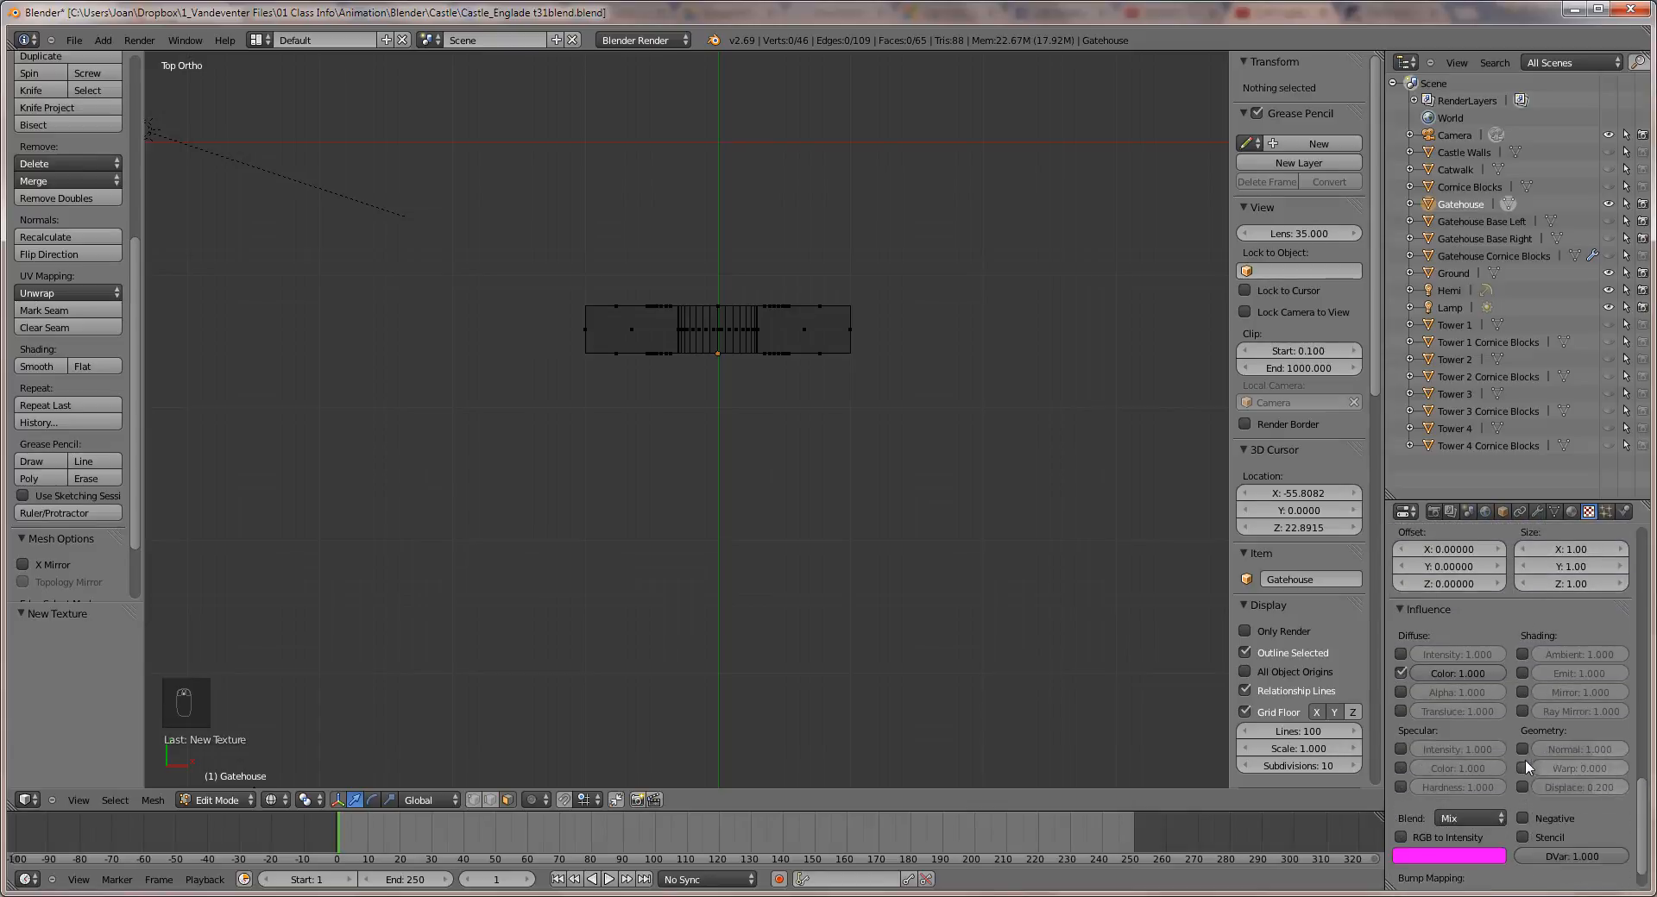
pyautogui.scroll(7, 1525, 759)
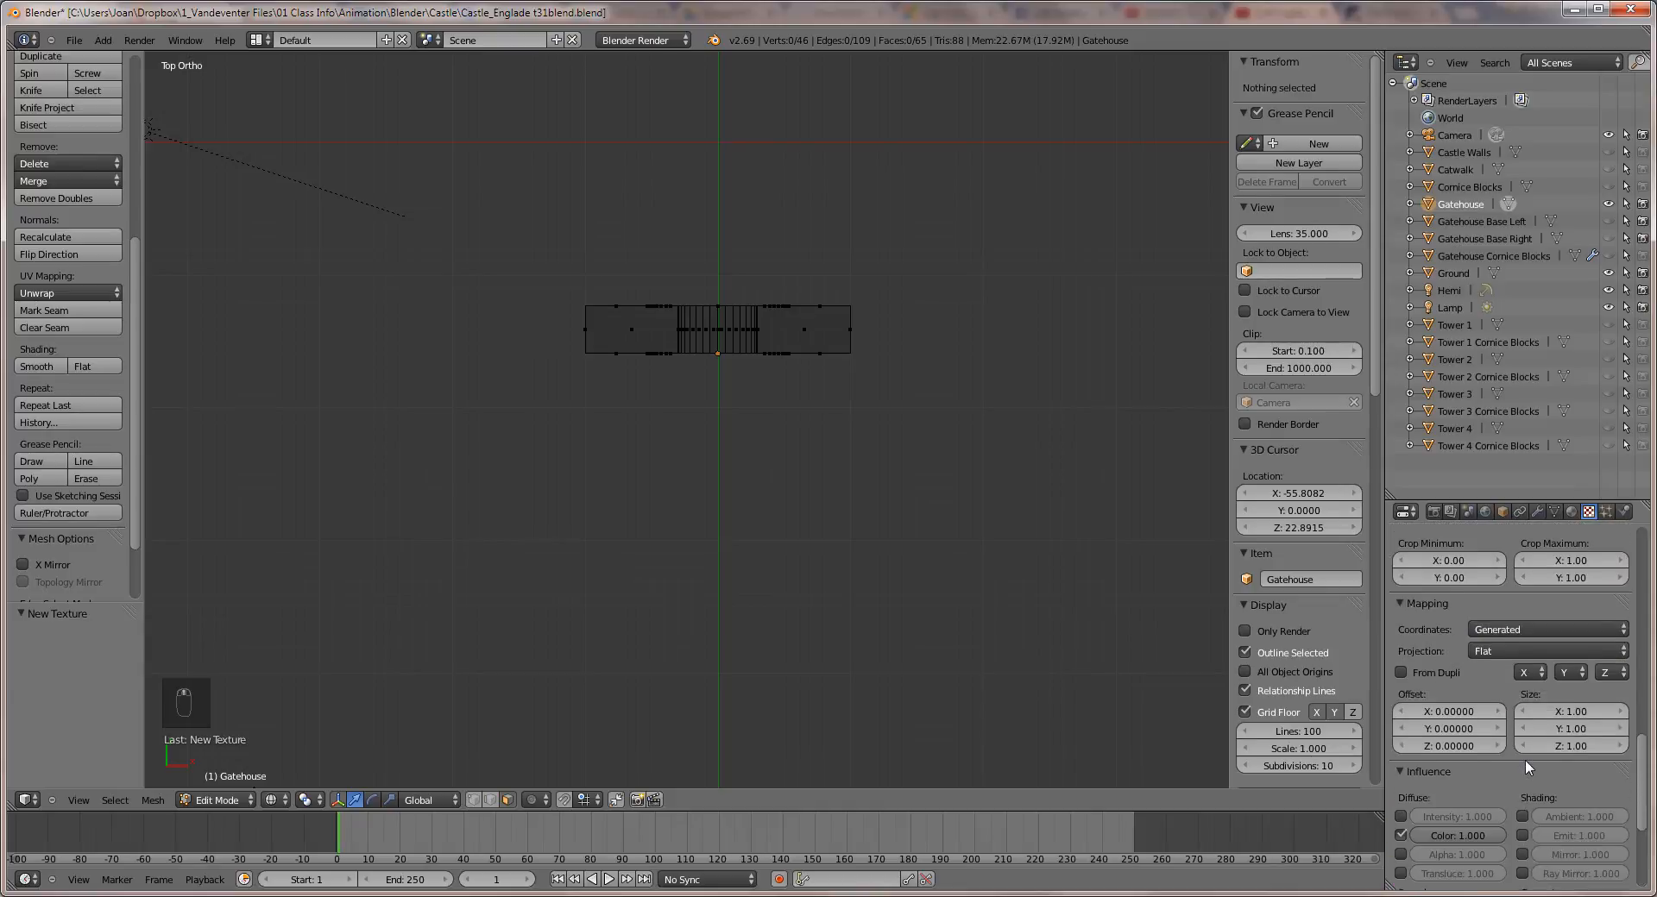
pyautogui.scroll(6, 1525, 763)
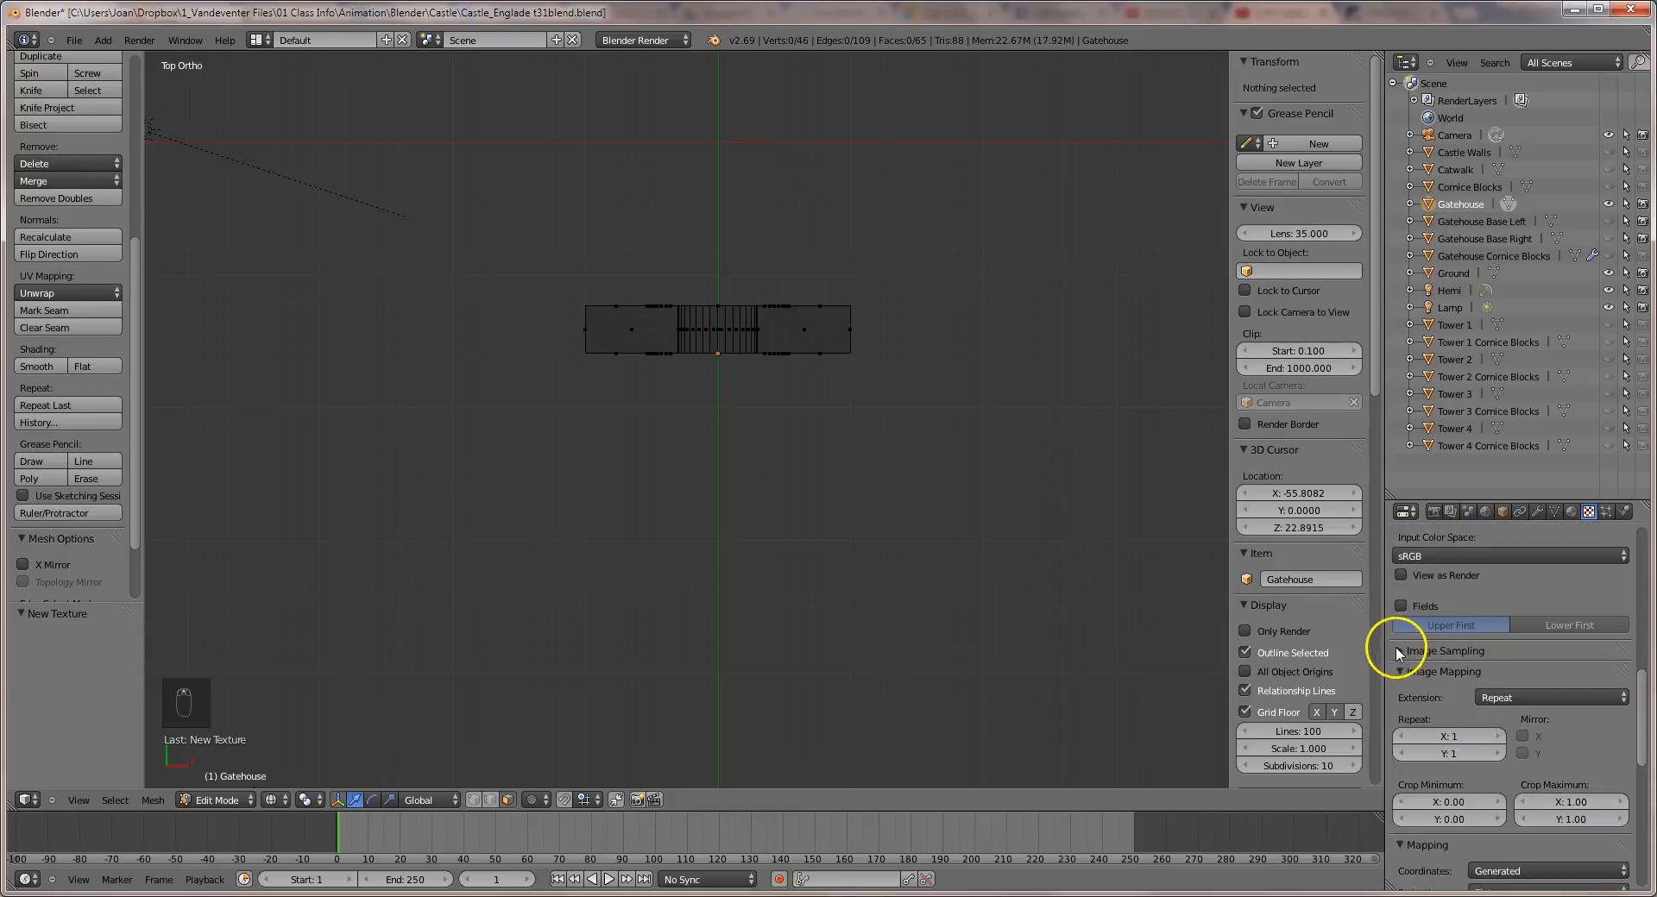
pyautogui.click(1467, 654)
pyautogui.scroll(-5, 1483, 654)
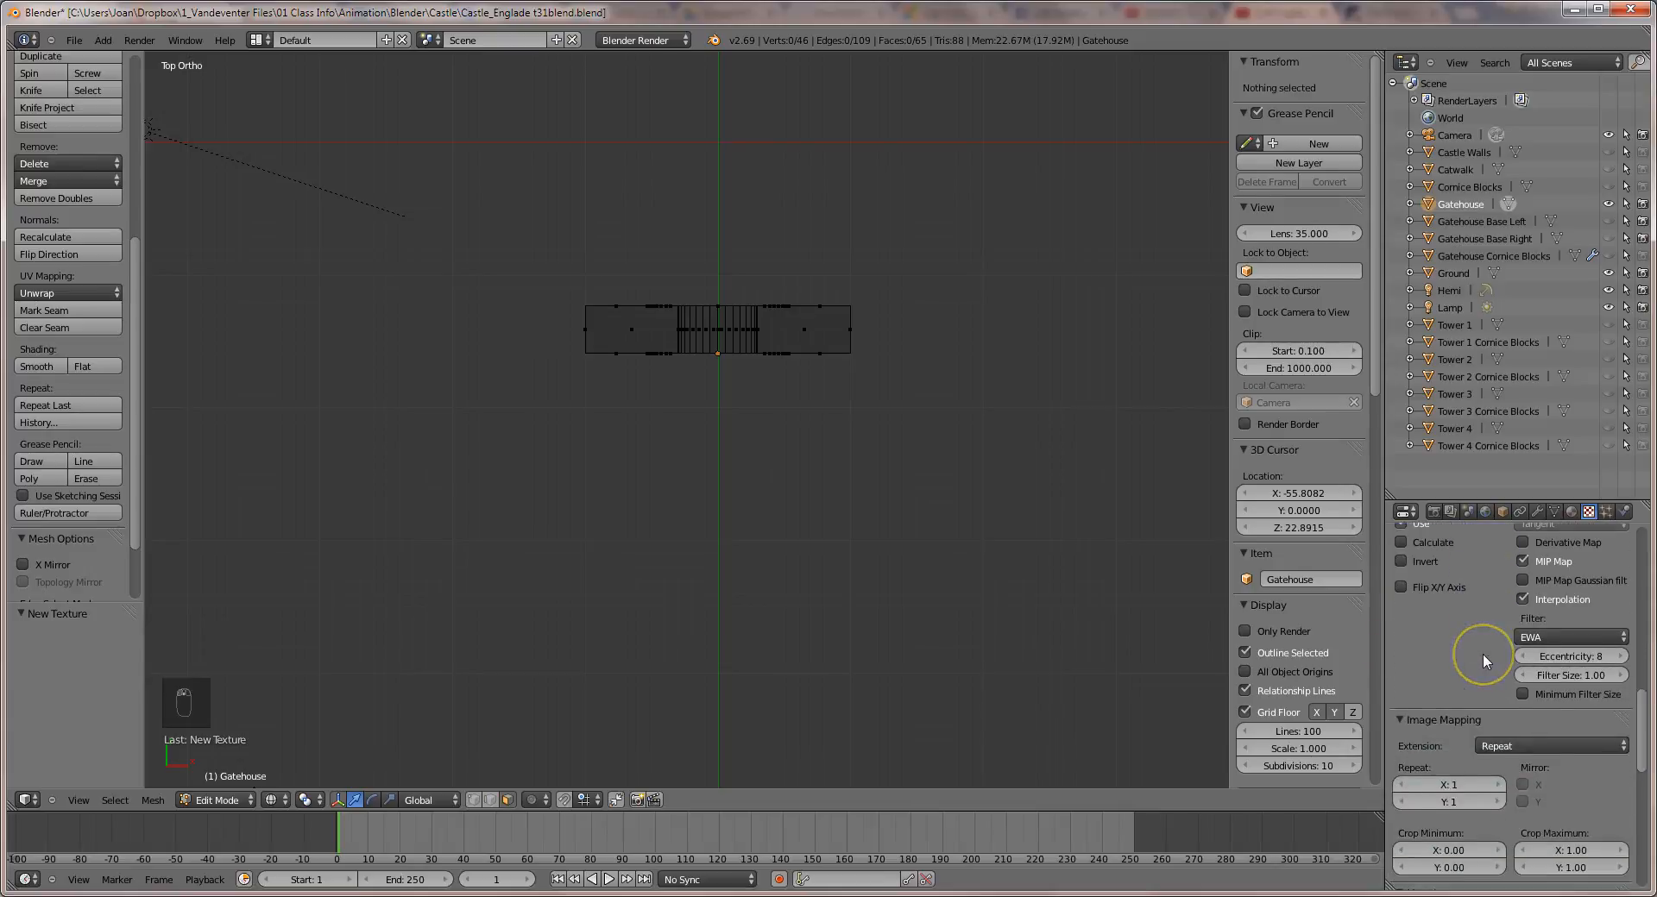
pyautogui.scroll(-2, 1482, 654)
pyautogui.scroll(-1, 1483, 654)
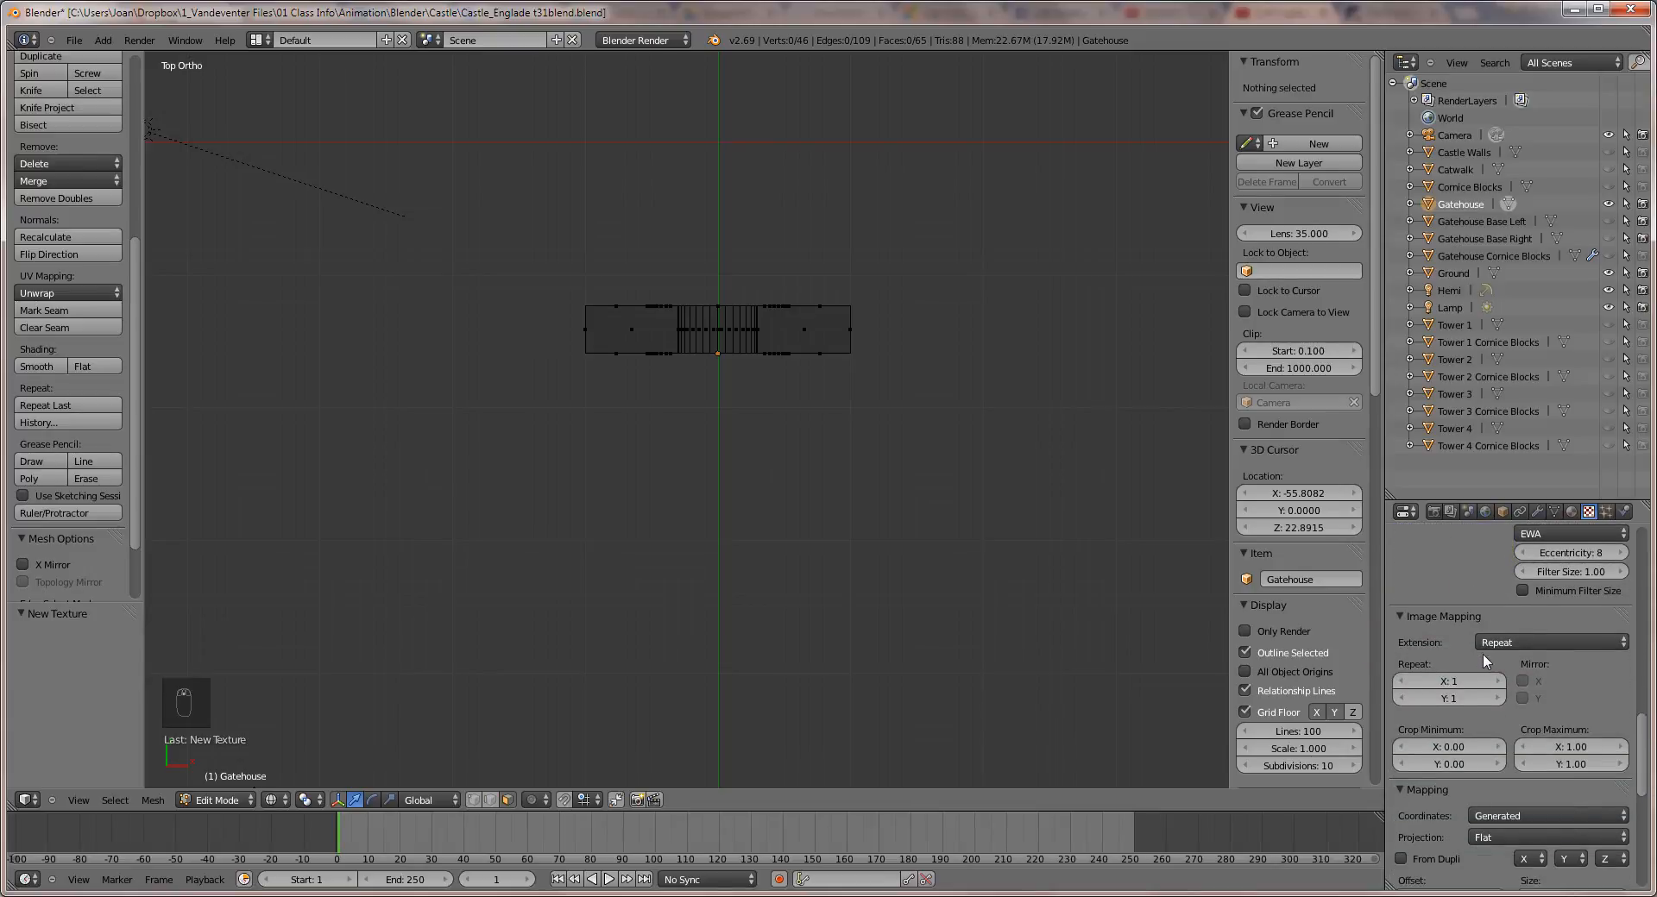
pyautogui.scroll(-2, 1482, 654)
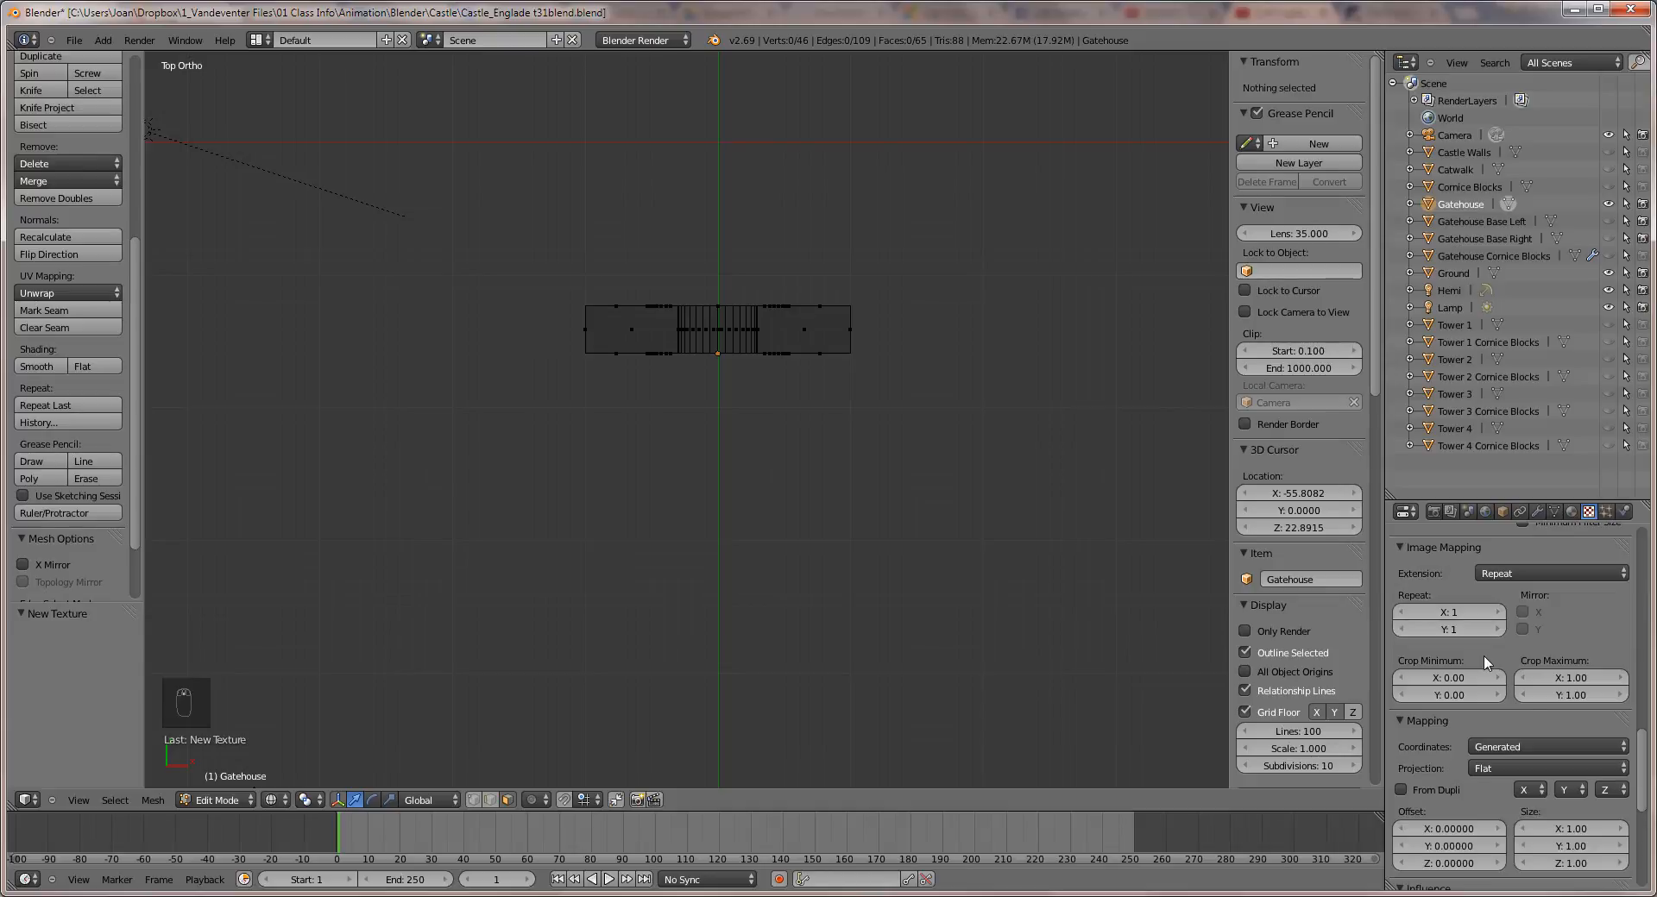
pyautogui.scroll(5, 1483, 655)
pyautogui.scroll(14, 1483, 655)
pyautogui.scroll(-9, 1486, 660)
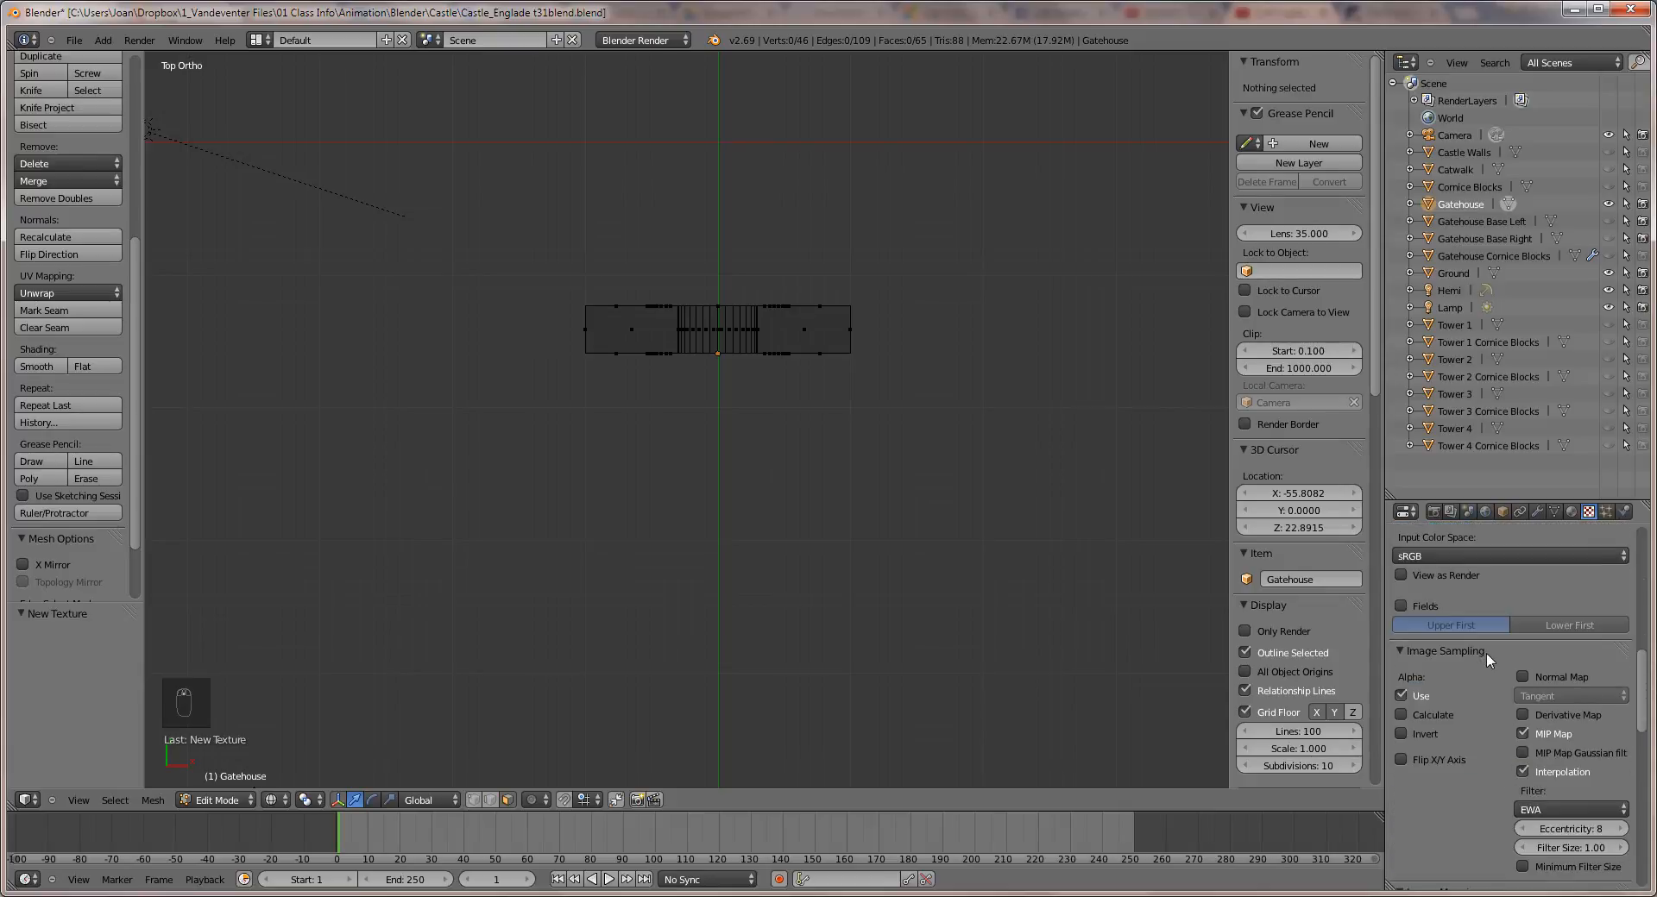
pyautogui.scroll(-4, 1486, 652)
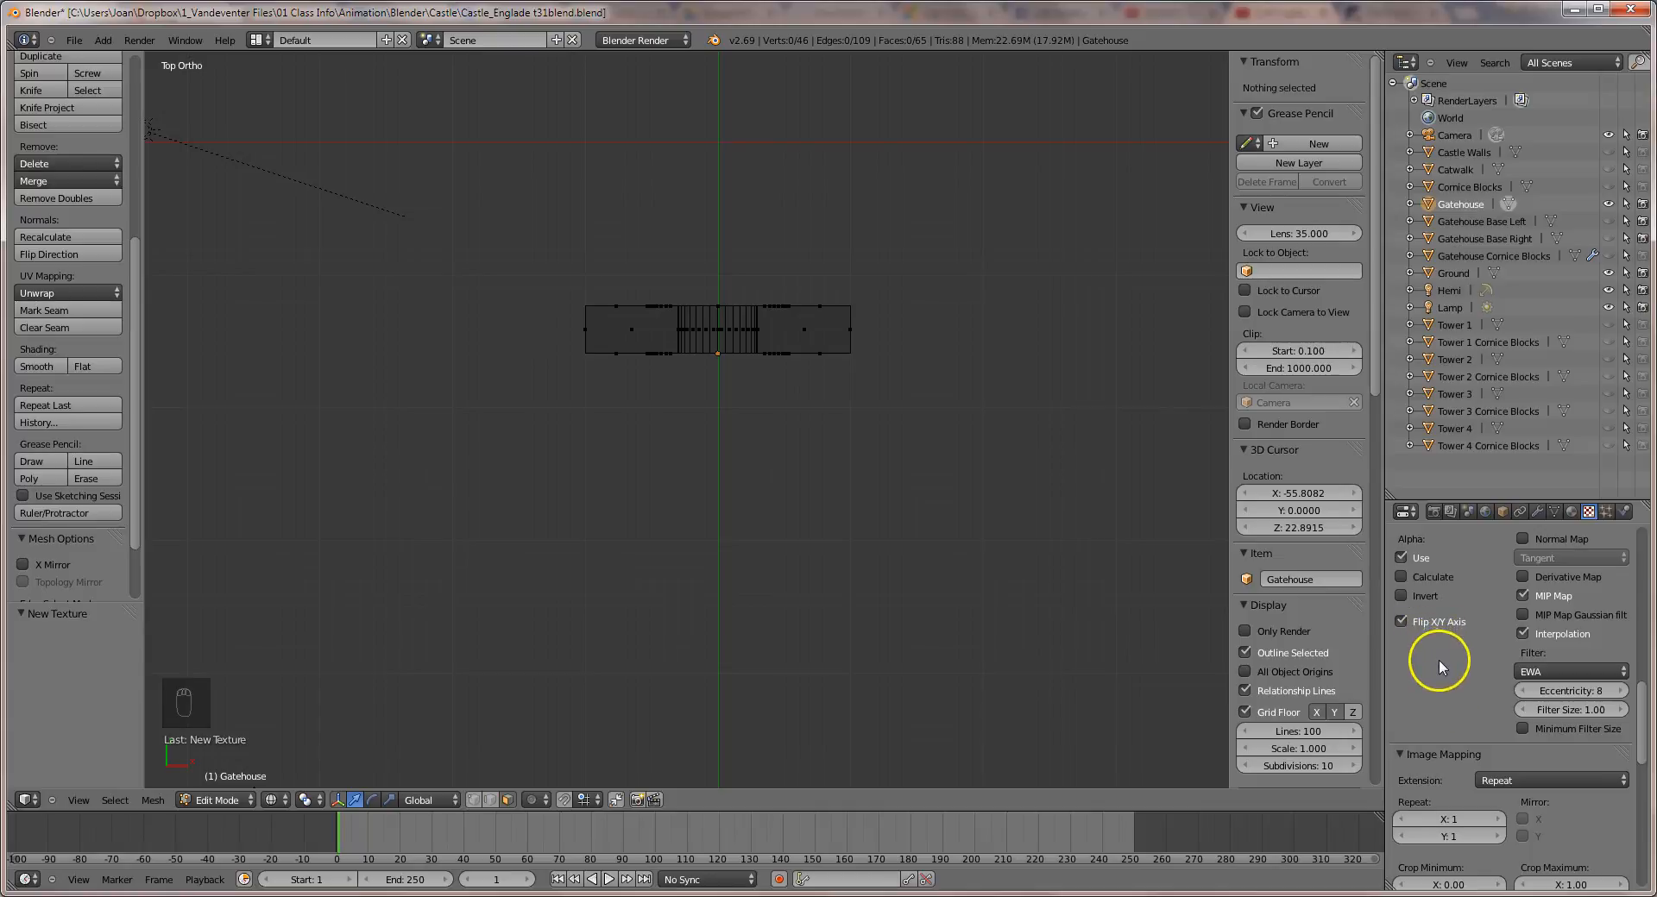
# Set the Gatehouse 2 texture's image repeat to 2 in X and its mapping projection to Cube.
pyautogui.click(1455, 820)
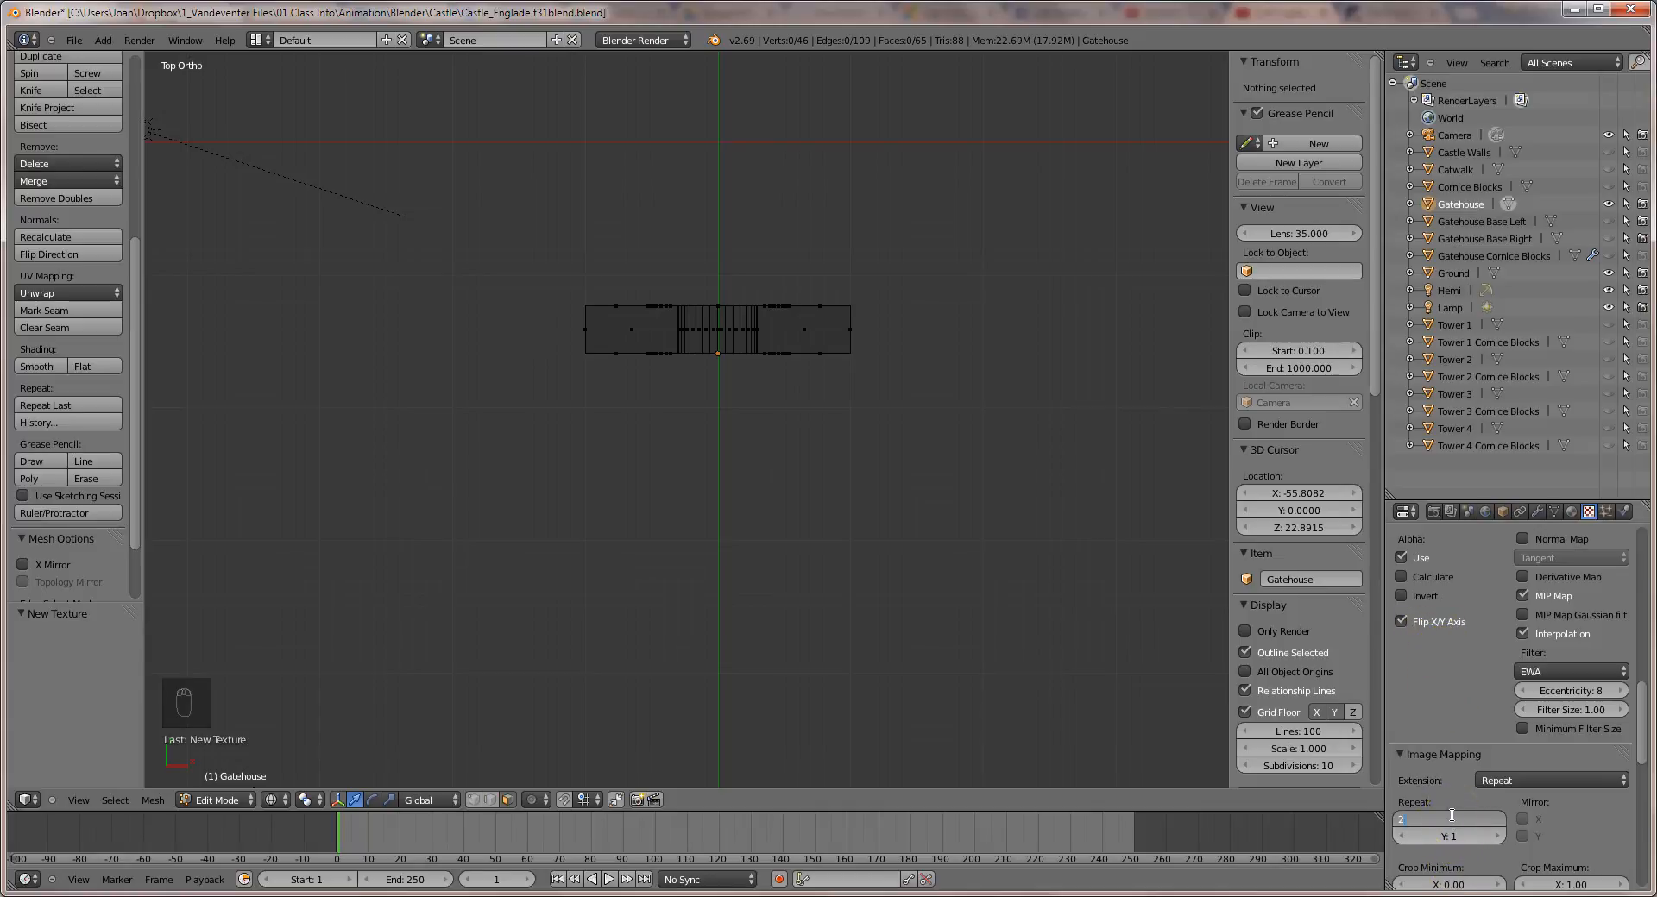
pyautogui.press('Return')
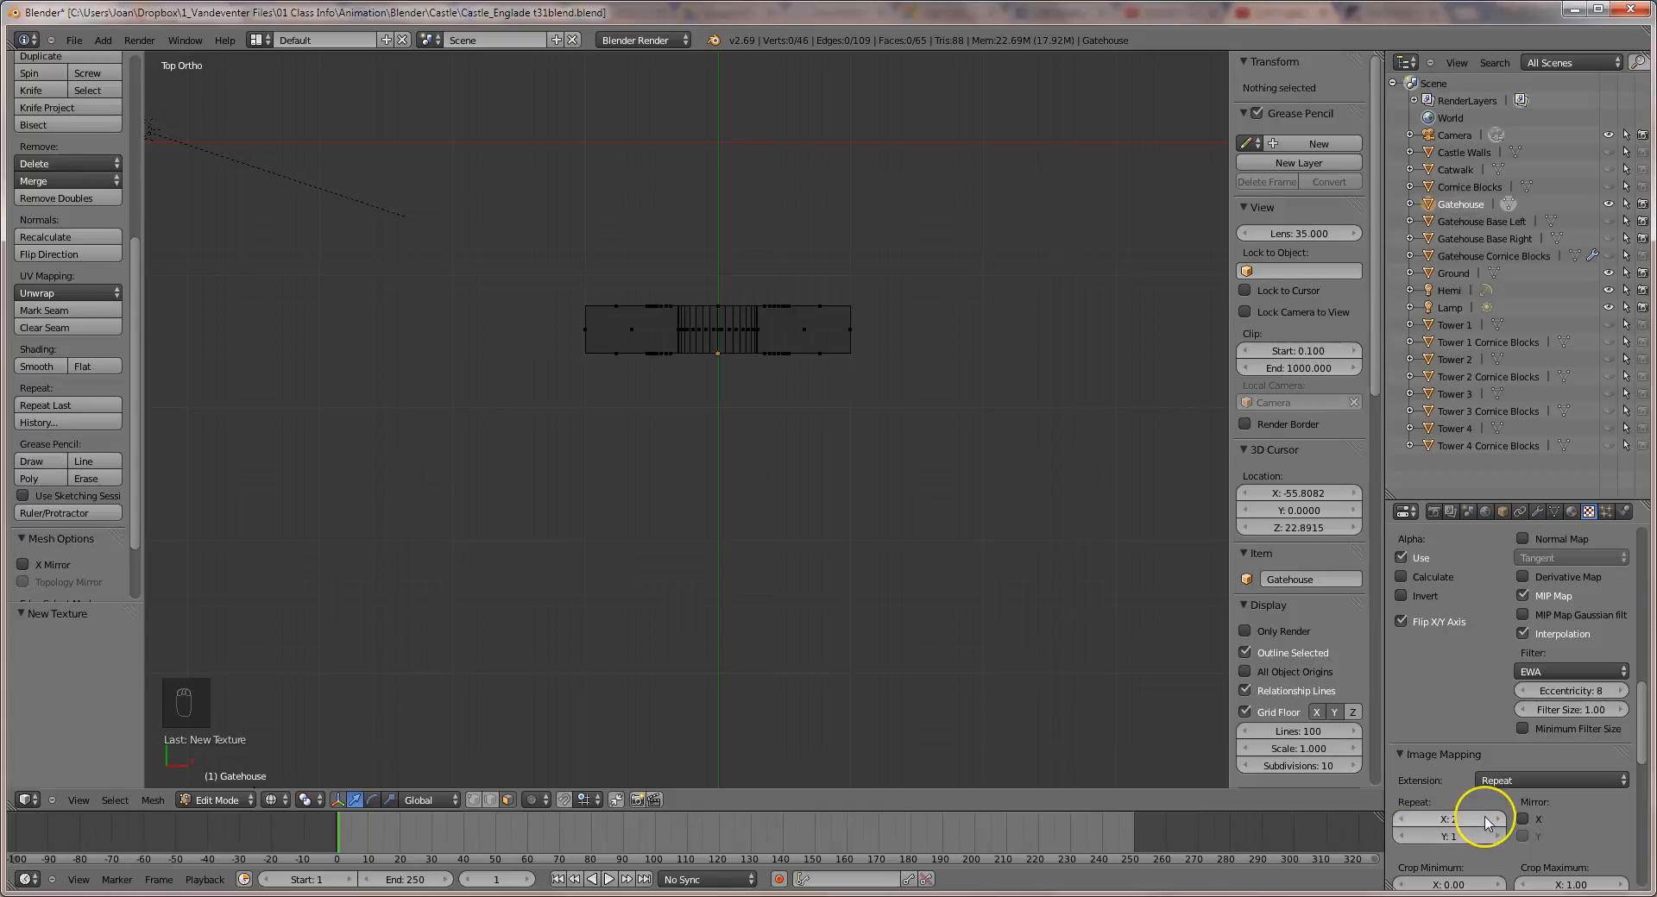
pyautogui.scroll(-6, 1488, 811)
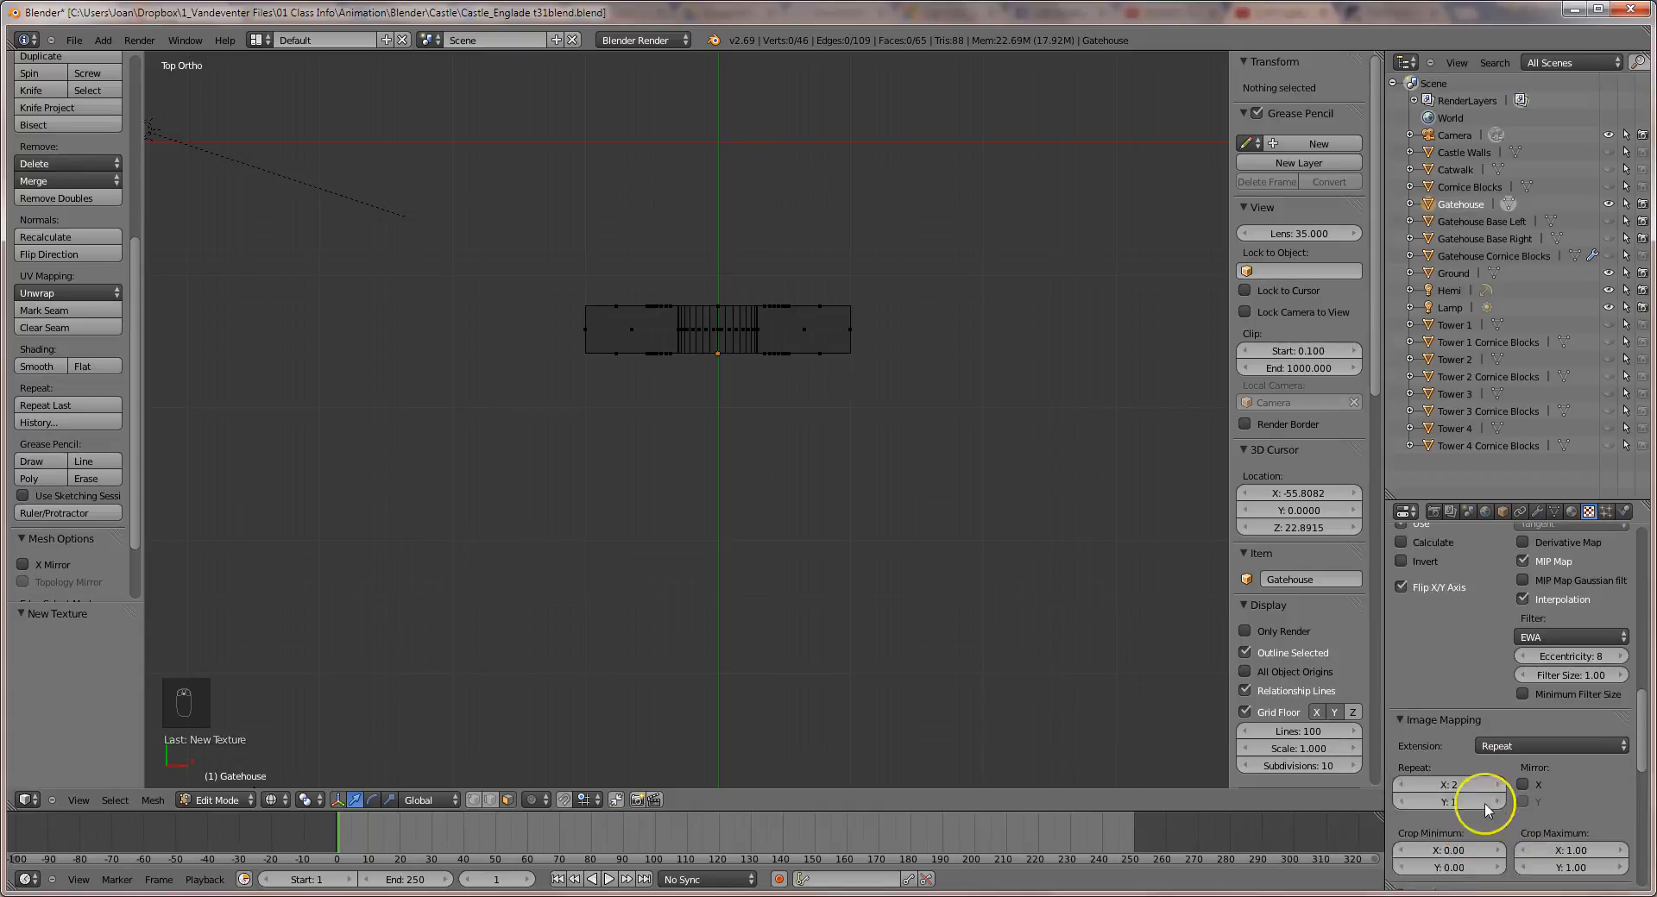
pyautogui.click(1492, 770)
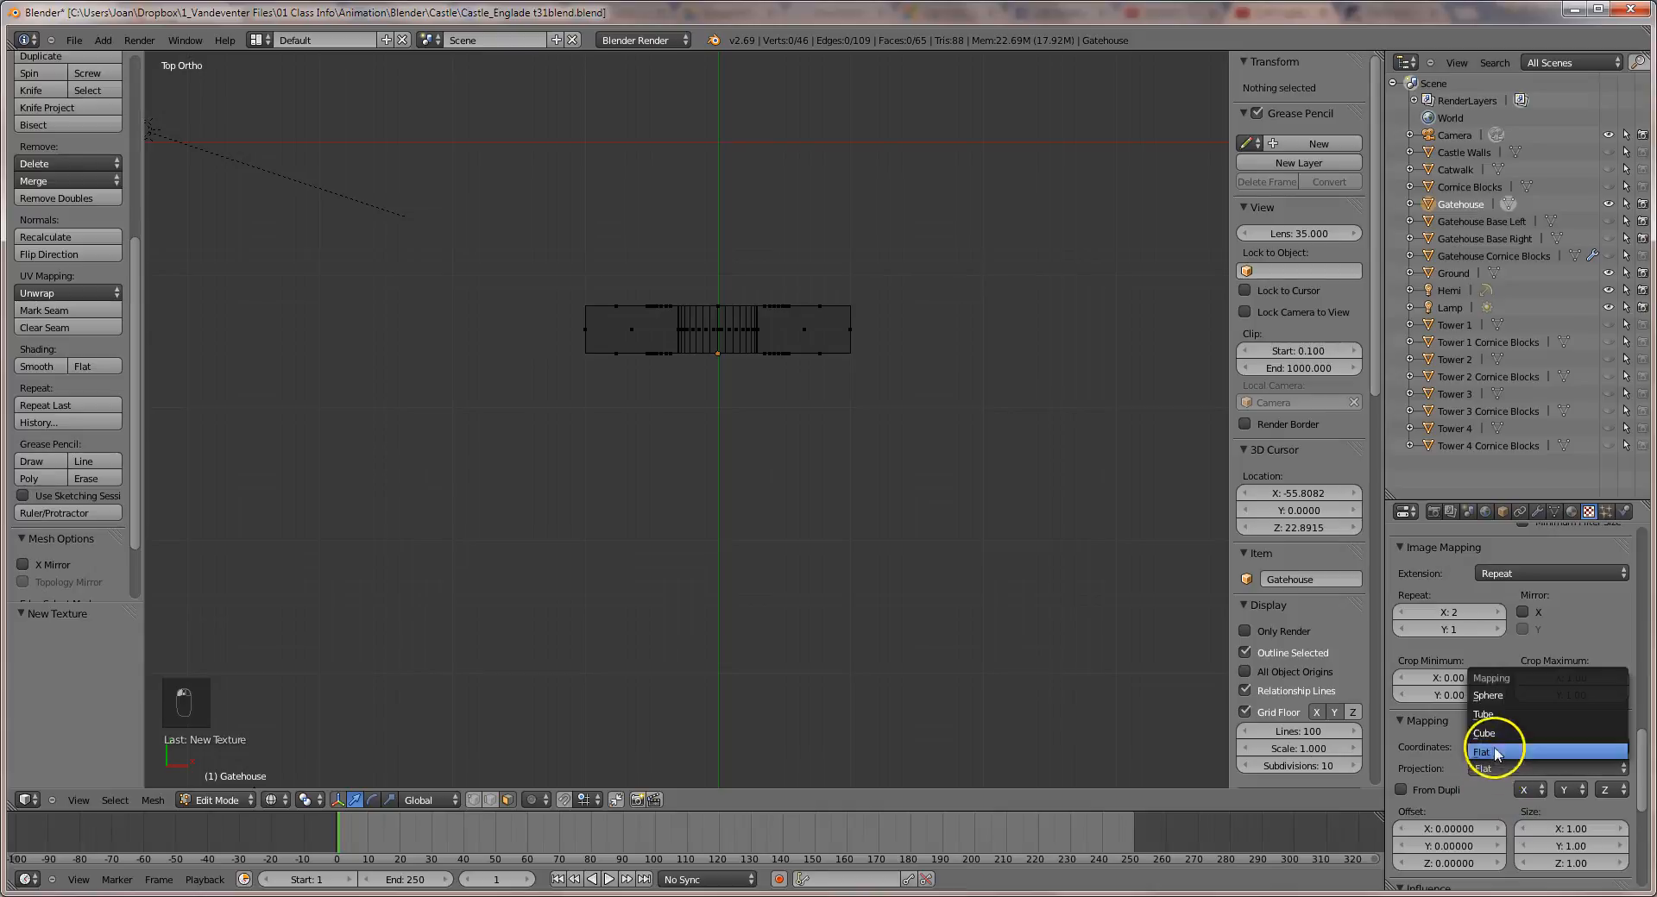
pyautogui.click(1493, 732)
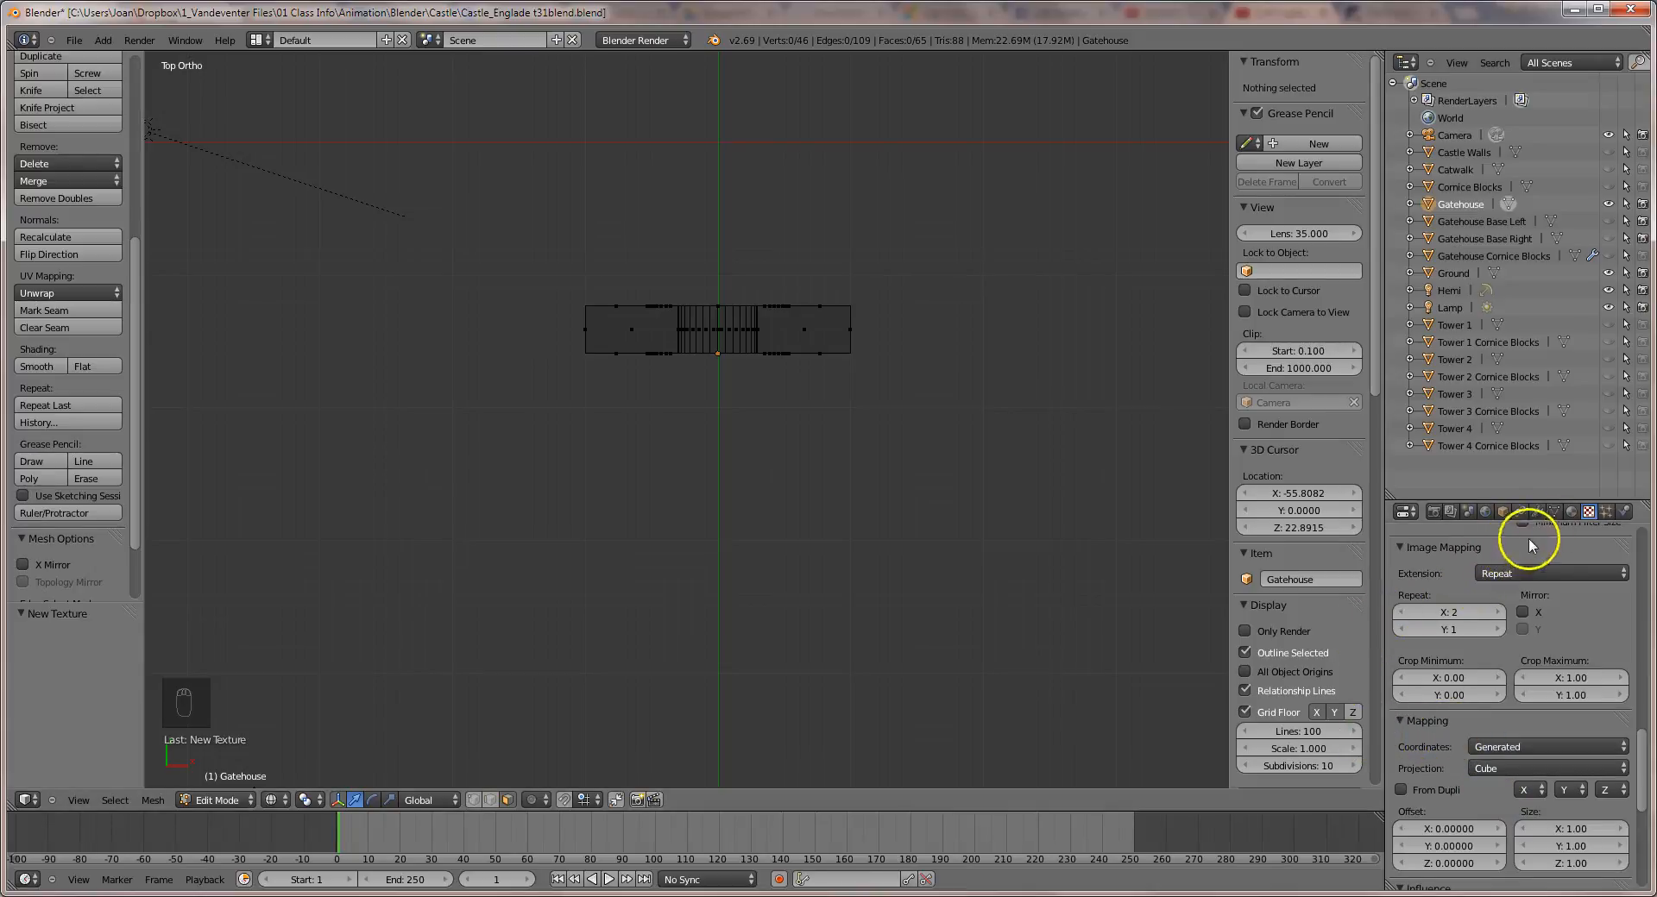
# Select the gatehouse's two outer side faces and the two inner faces of the archway legs, and assign the Gatehouse 2 material to them.
pyautogui.click(1568, 513)
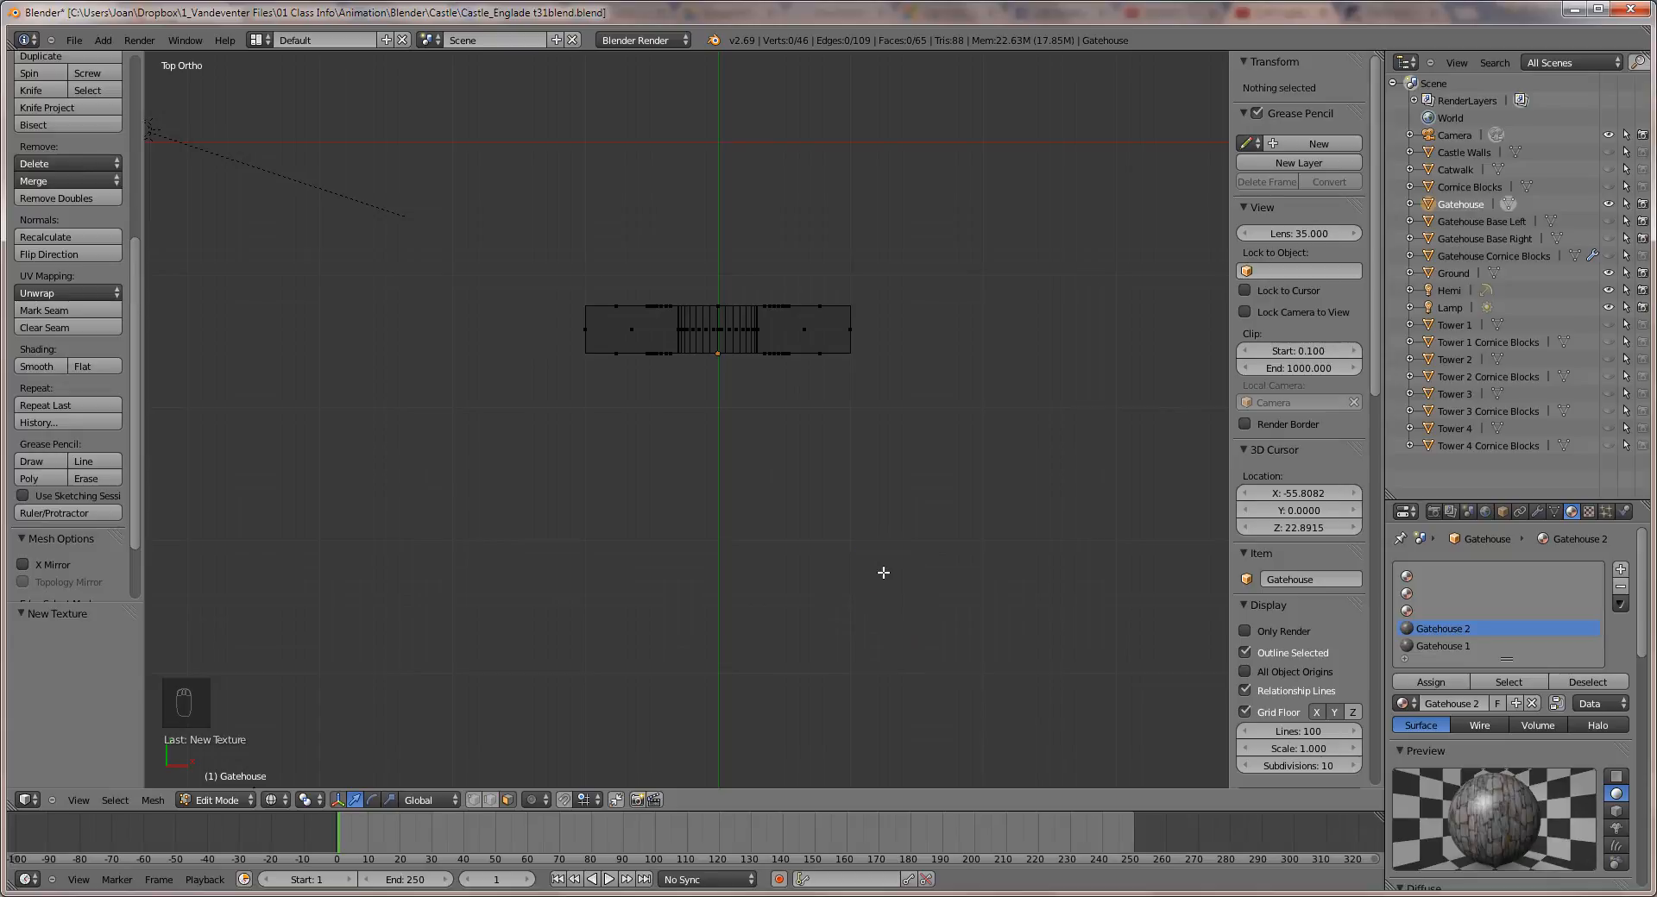
pyautogui.click(942, 448)
pyautogui.moveTo(966, 381); pyautogui.dragTo(955, 244, button='middle')
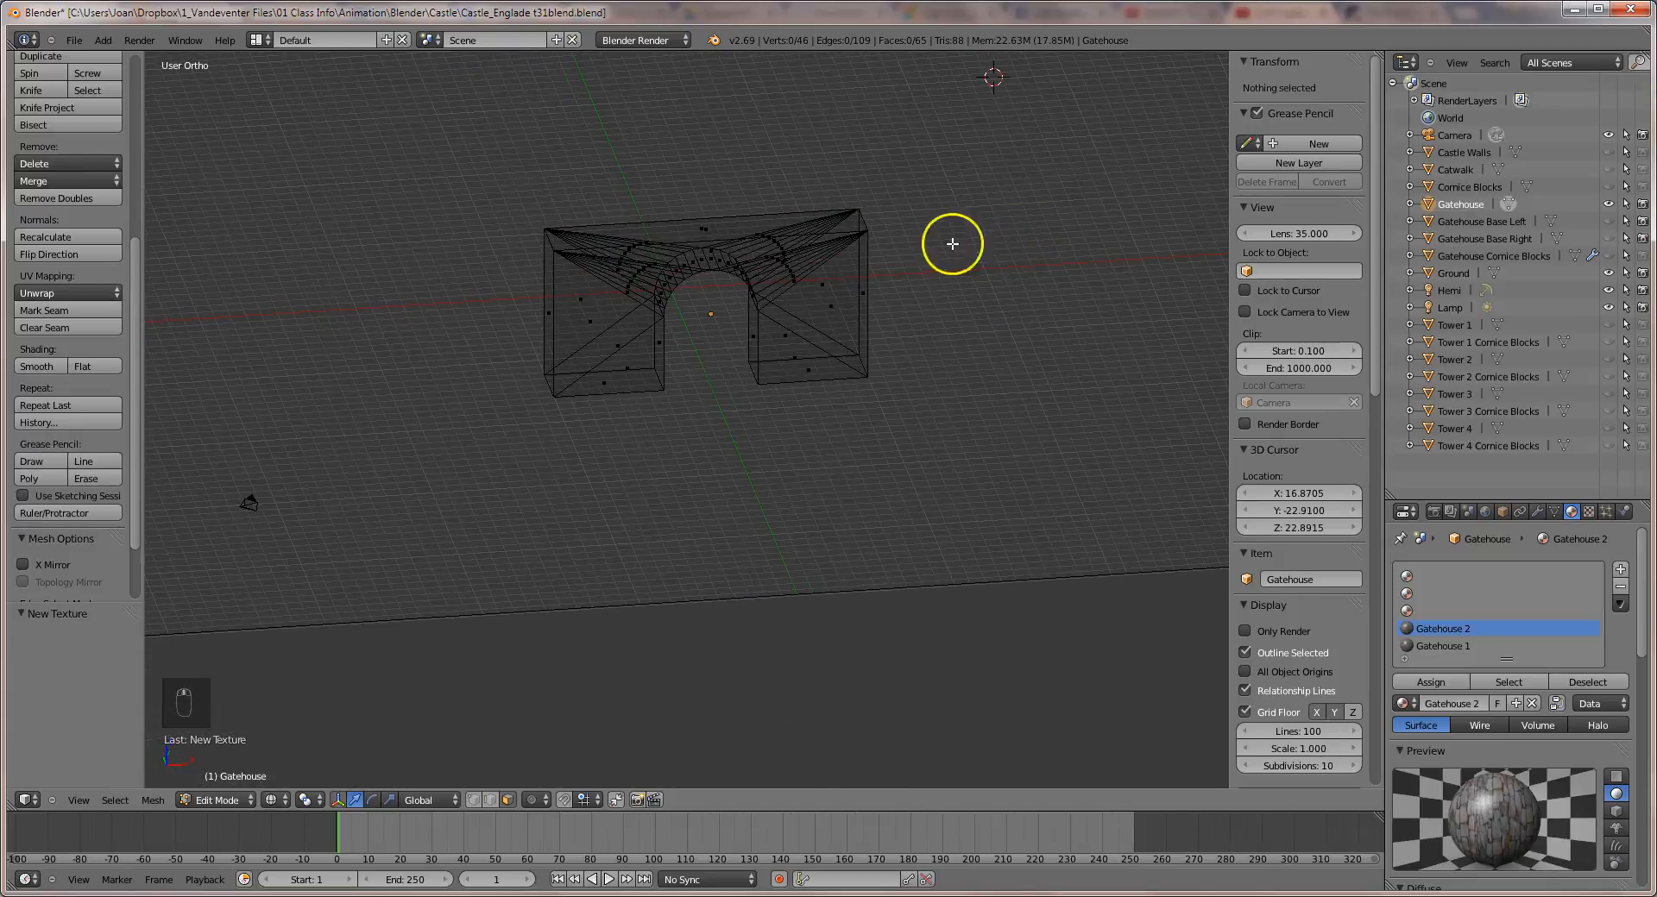
pyautogui.rightClick(547, 341)
pyautogui.moveTo(873, 343); pyautogui.dragTo(836, 354, button='middle')
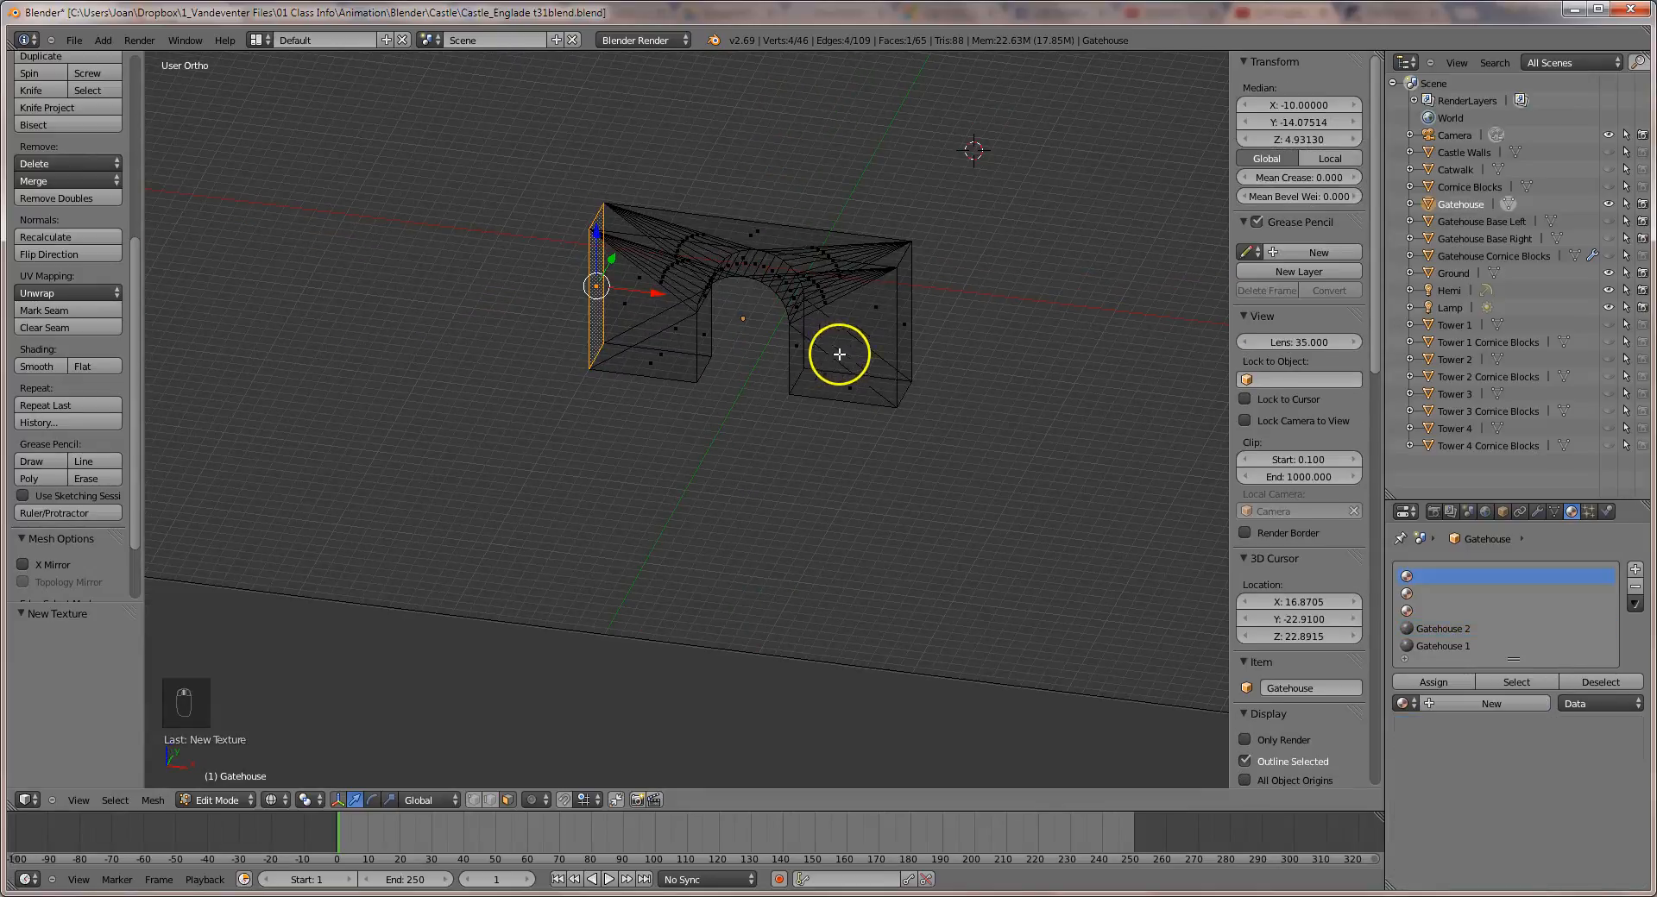
pyautogui.keyDown('shift'); pyautogui.rightClick(908, 342); pyautogui.keyUp('shift')
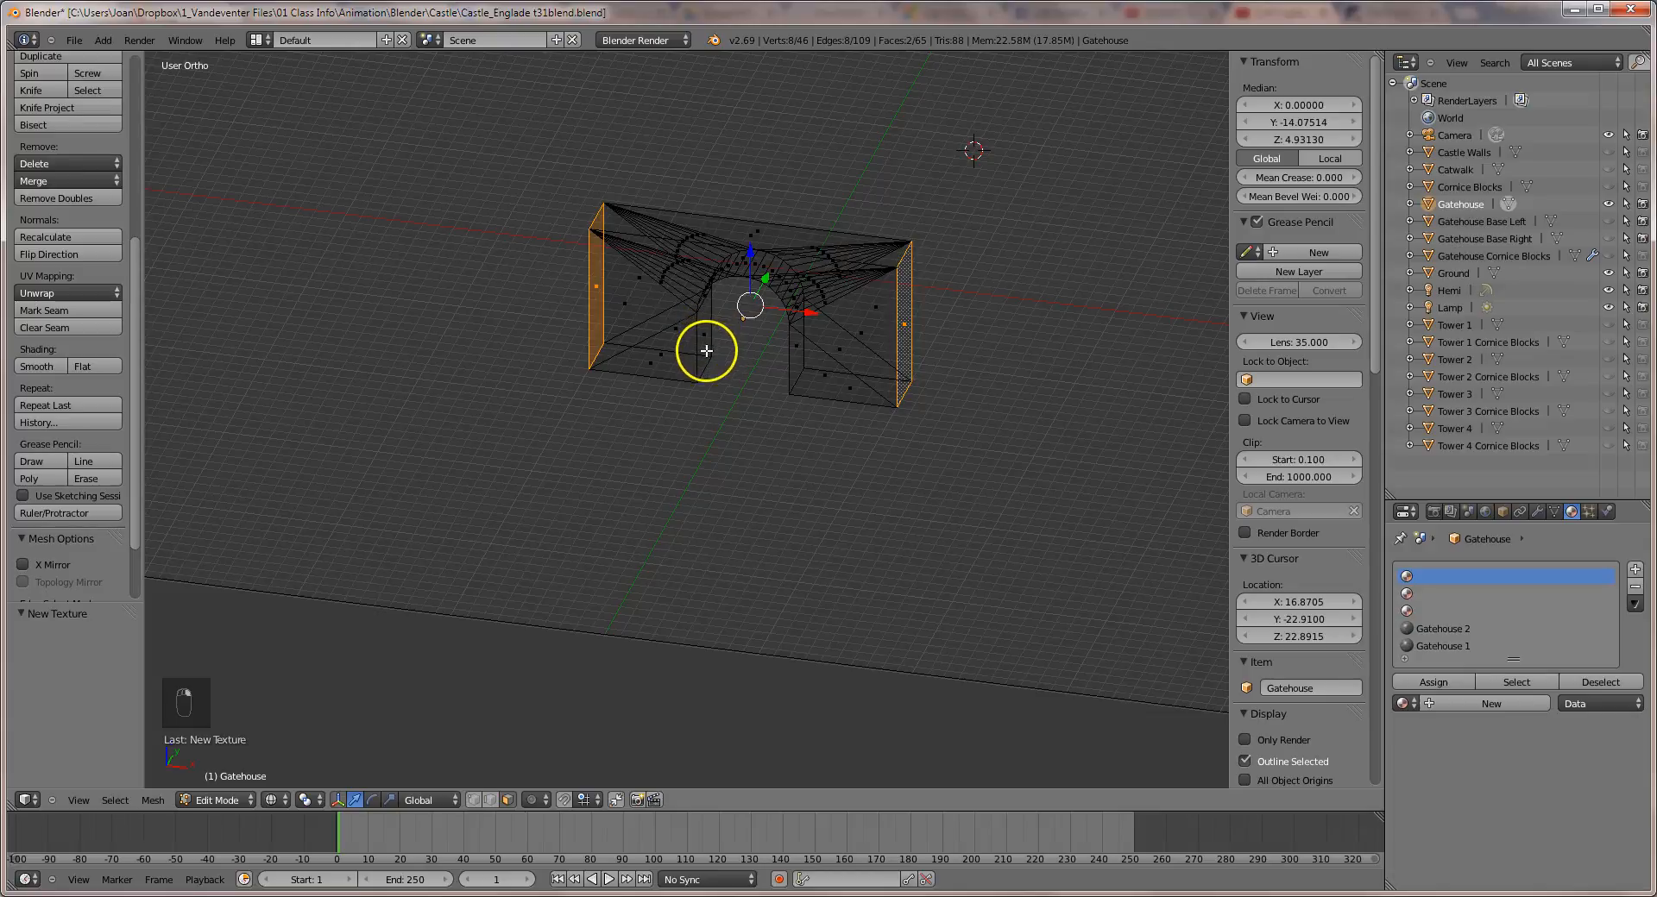
pyautogui.moveTo(714, 358); pyautogui.dragTo(792, 331, button='middle')
pyautogui.keyDown('shift'); pyautogui.rightClick(698, 341); pyautogui.keyUp('shift')
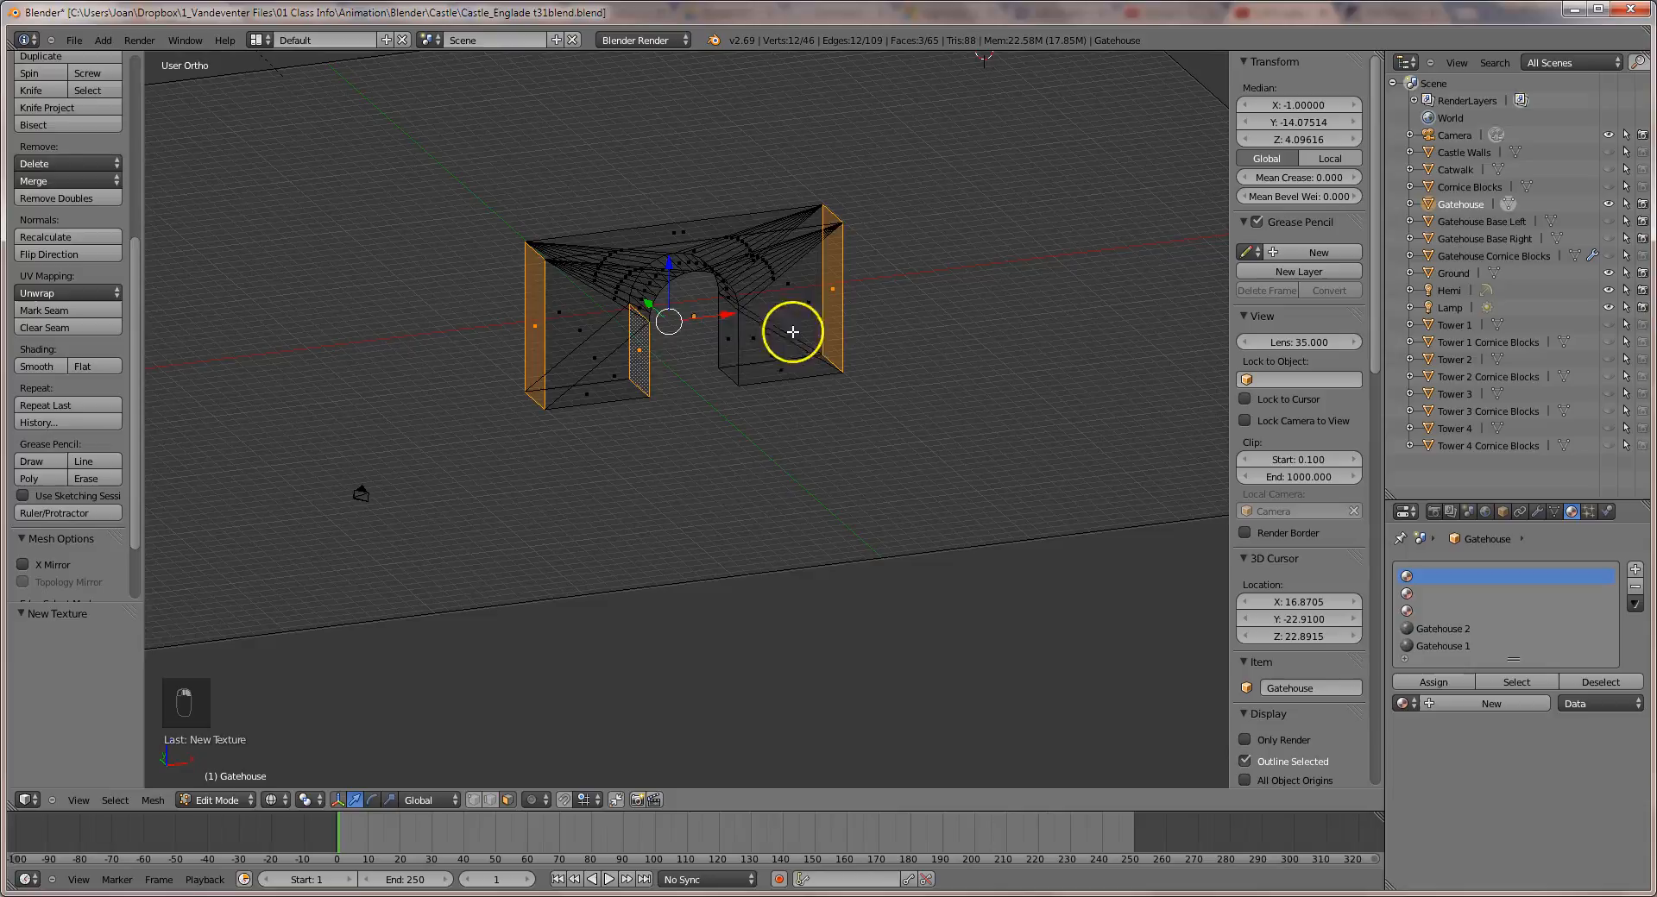
pyautogui.keyDown('shift'); pyautogui.rightClick(728, 338); pyautogui.keyUp('shift')
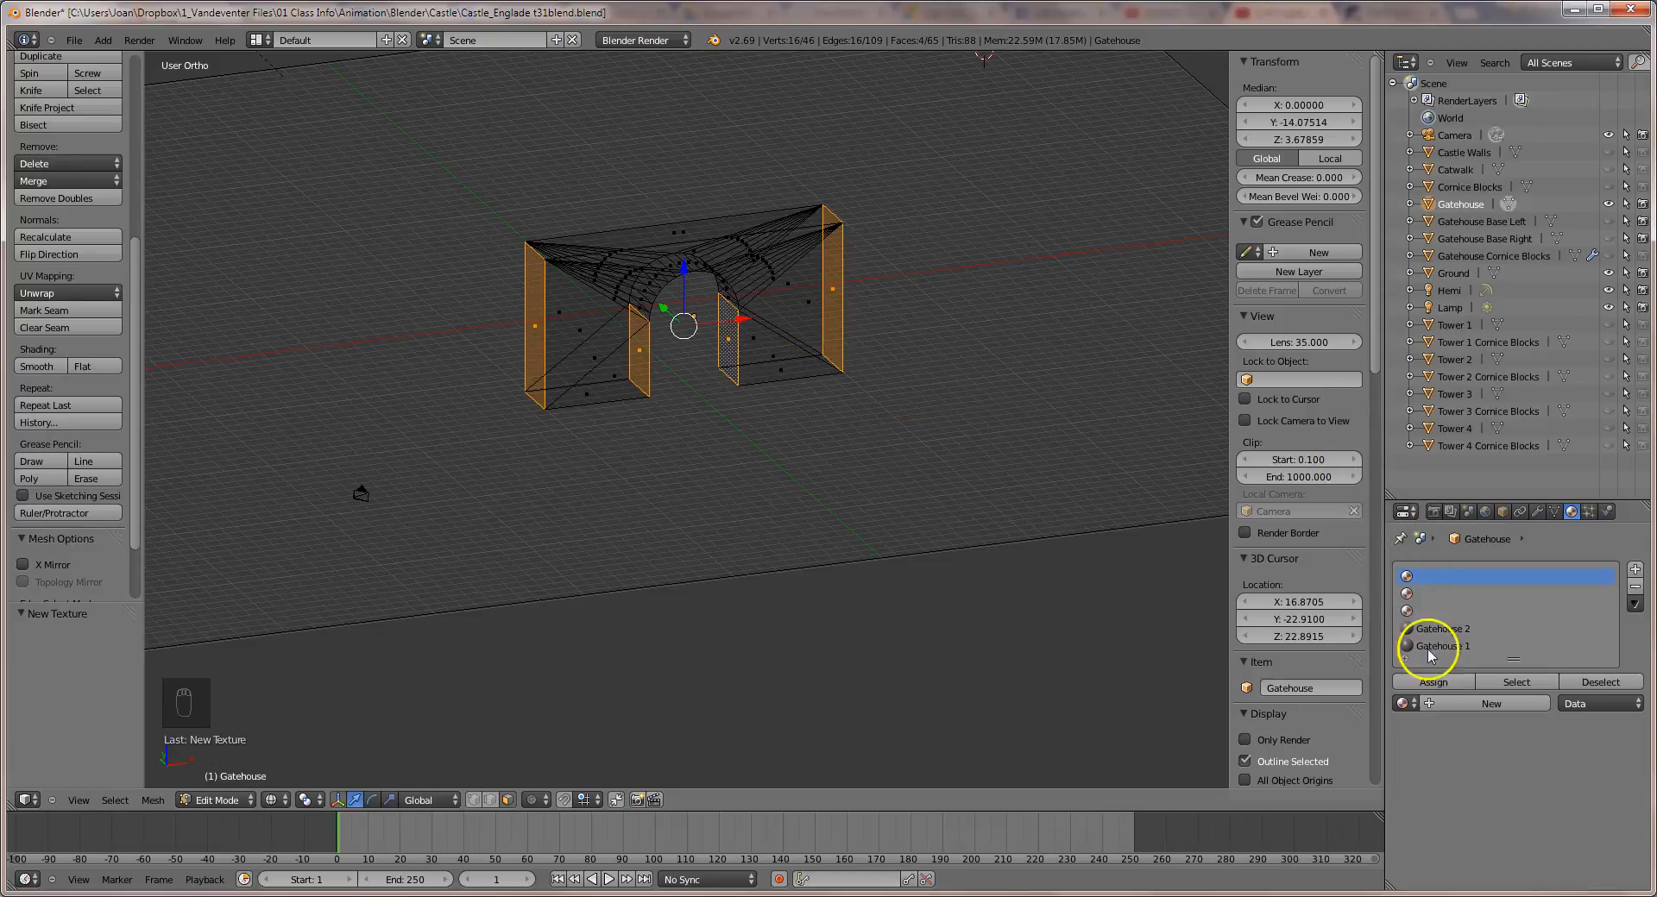
pyautogui.click(1454, 633)
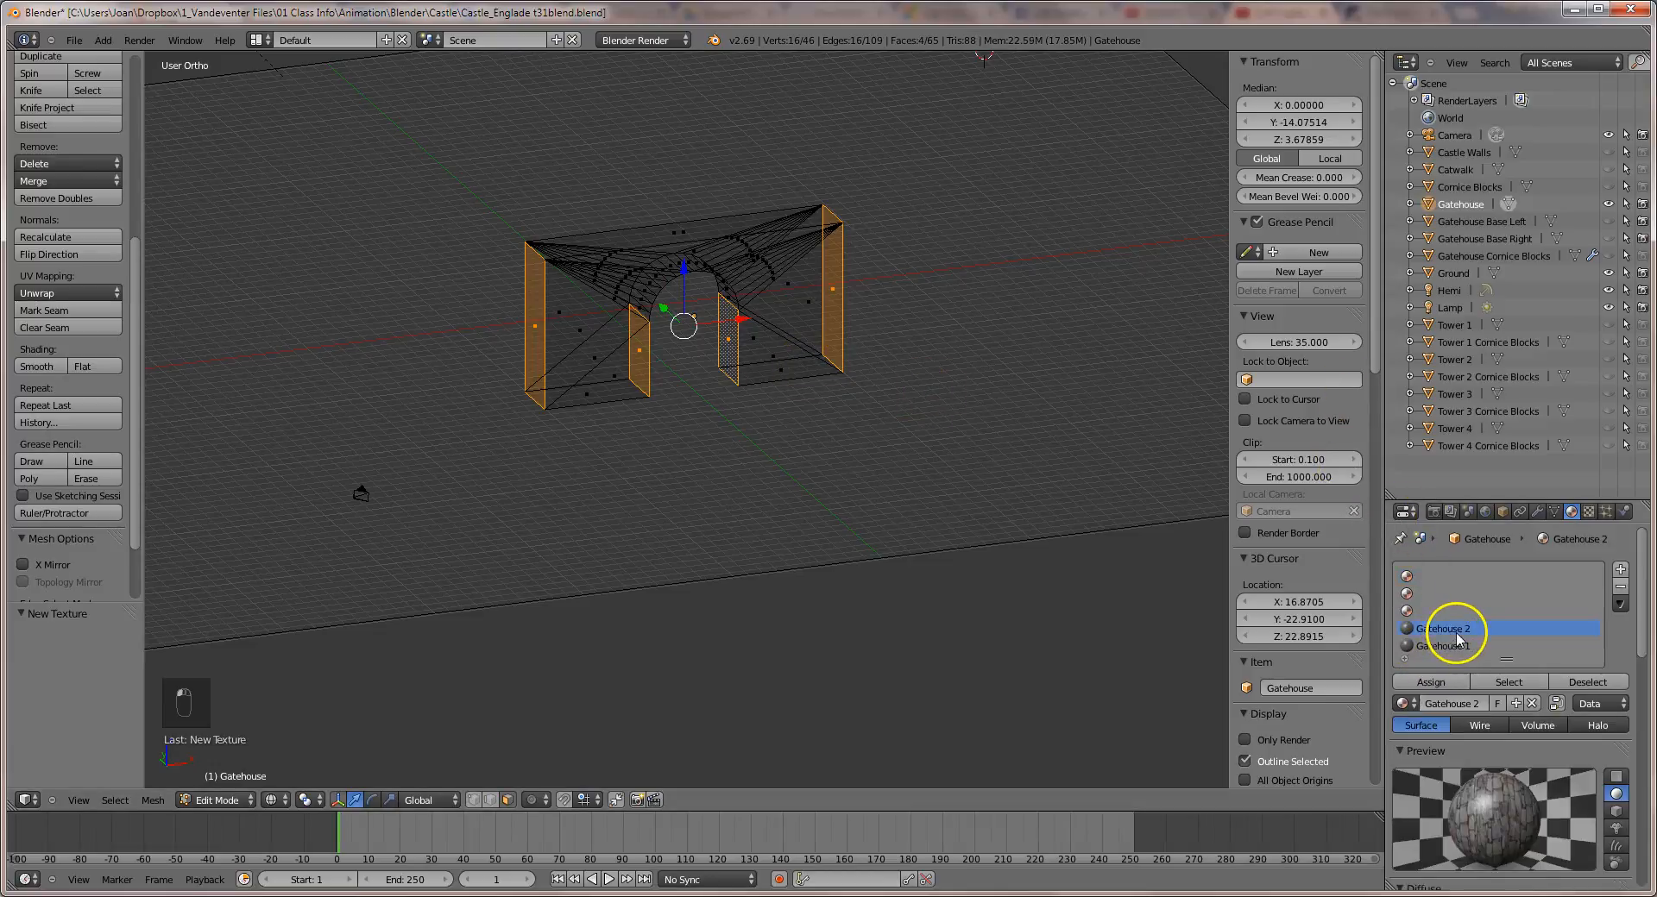
pyautogui.click(1432, 682)
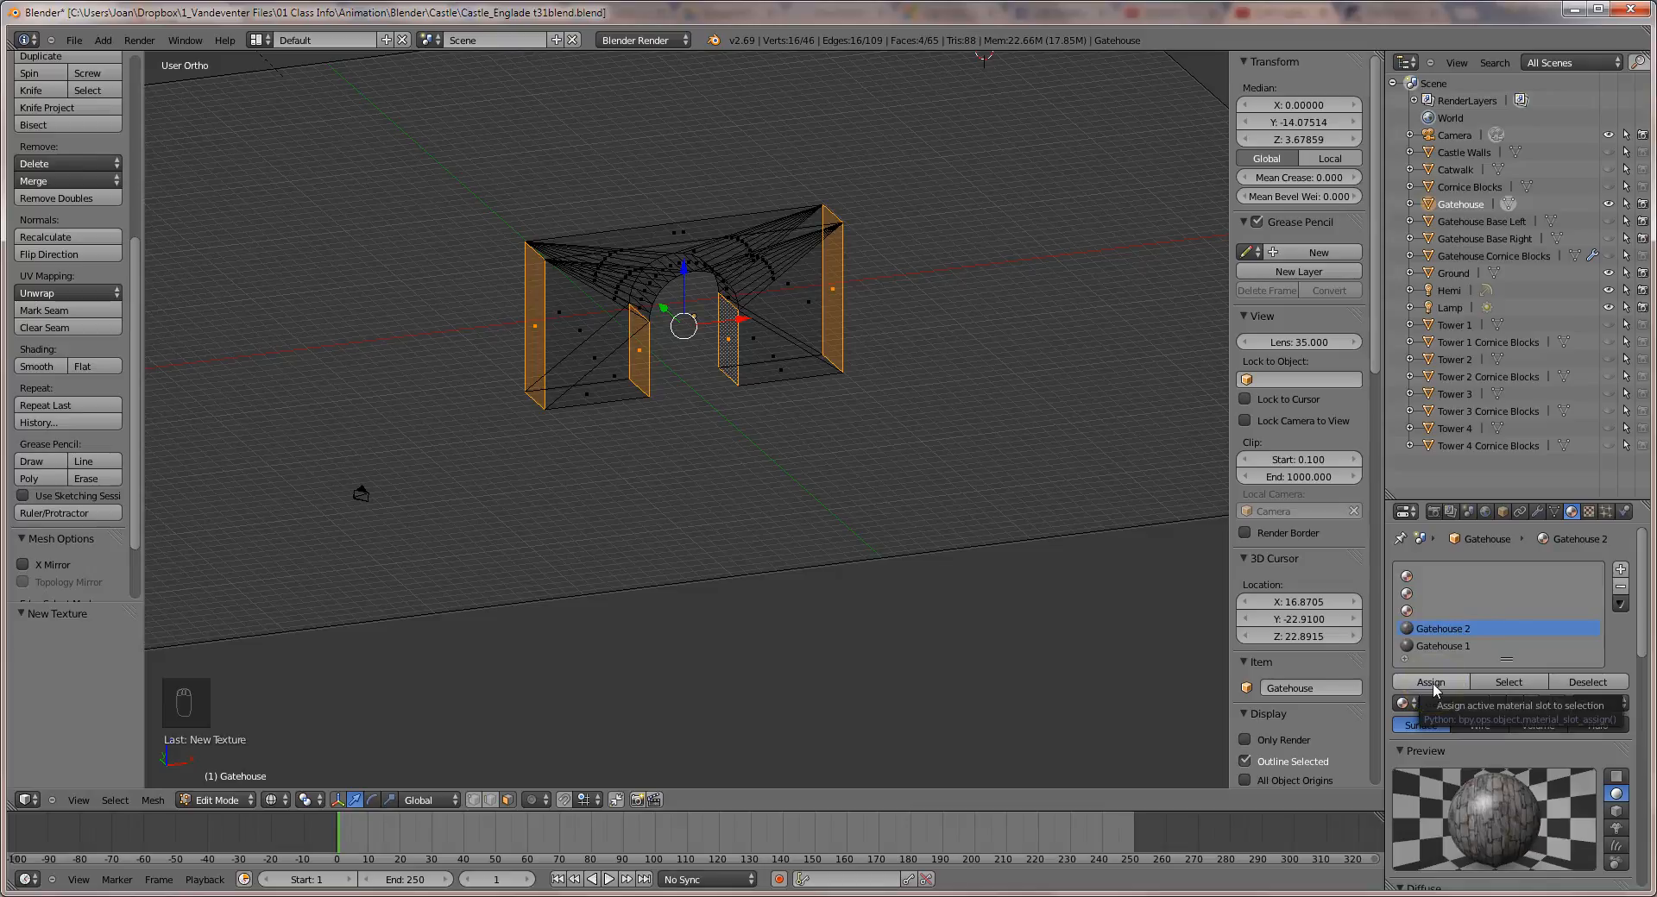
# Apply the Gatehouse 2 material to the selected side and archway leg faces, check it with a test render, and clear the selection.
pyautogui.click(1432, 682)
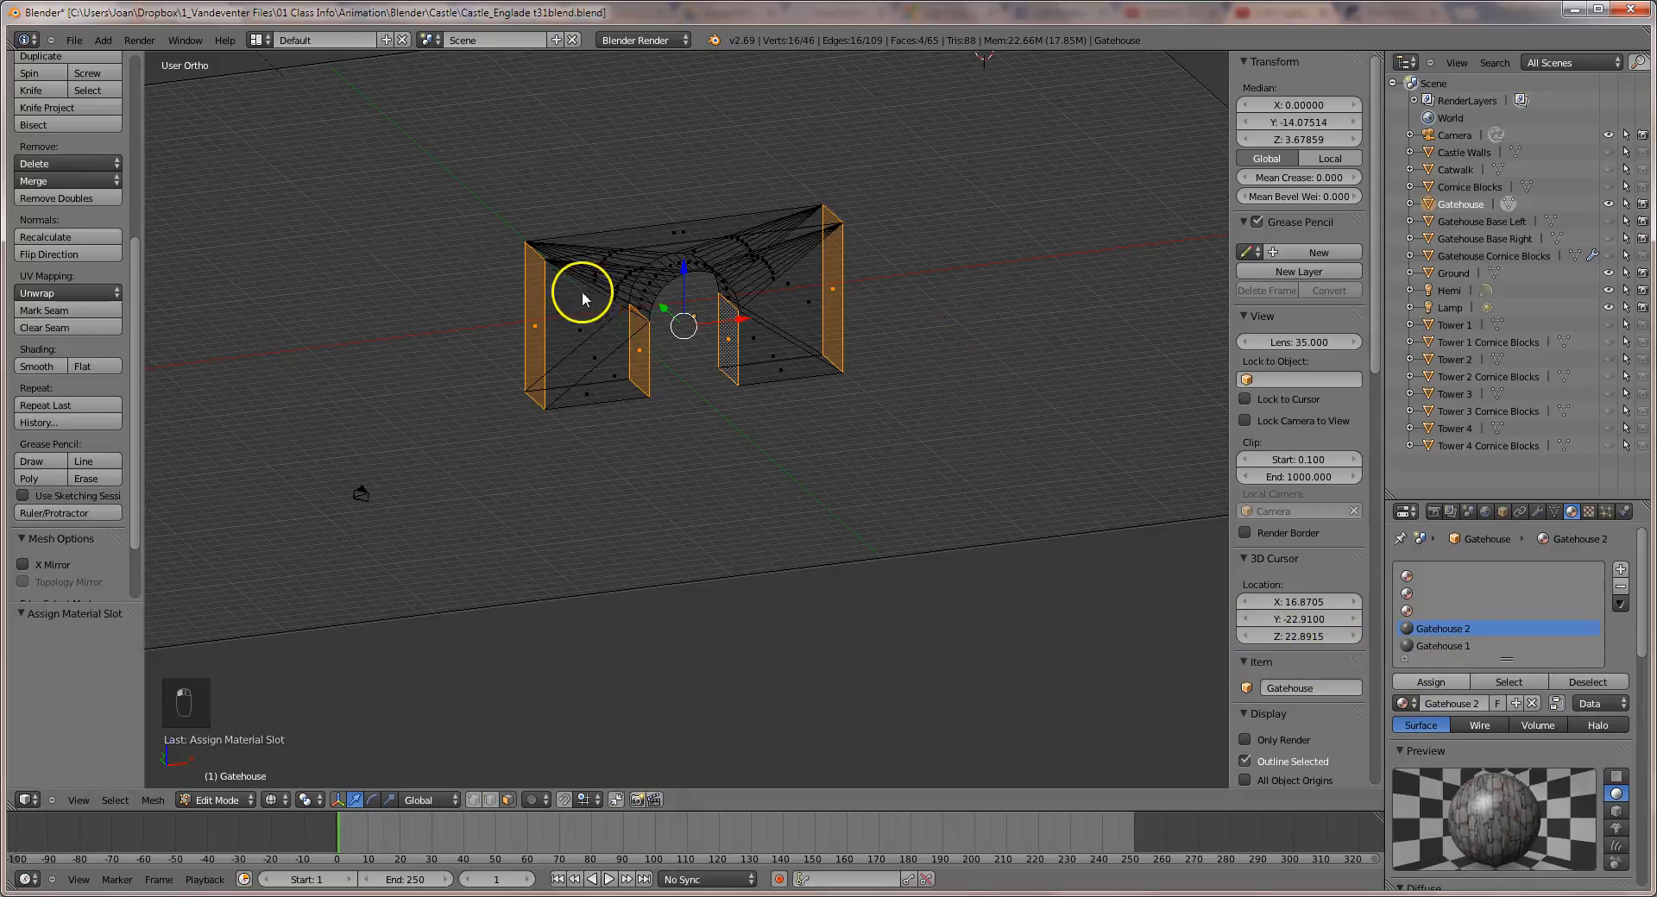
pyautogui.press('F12')
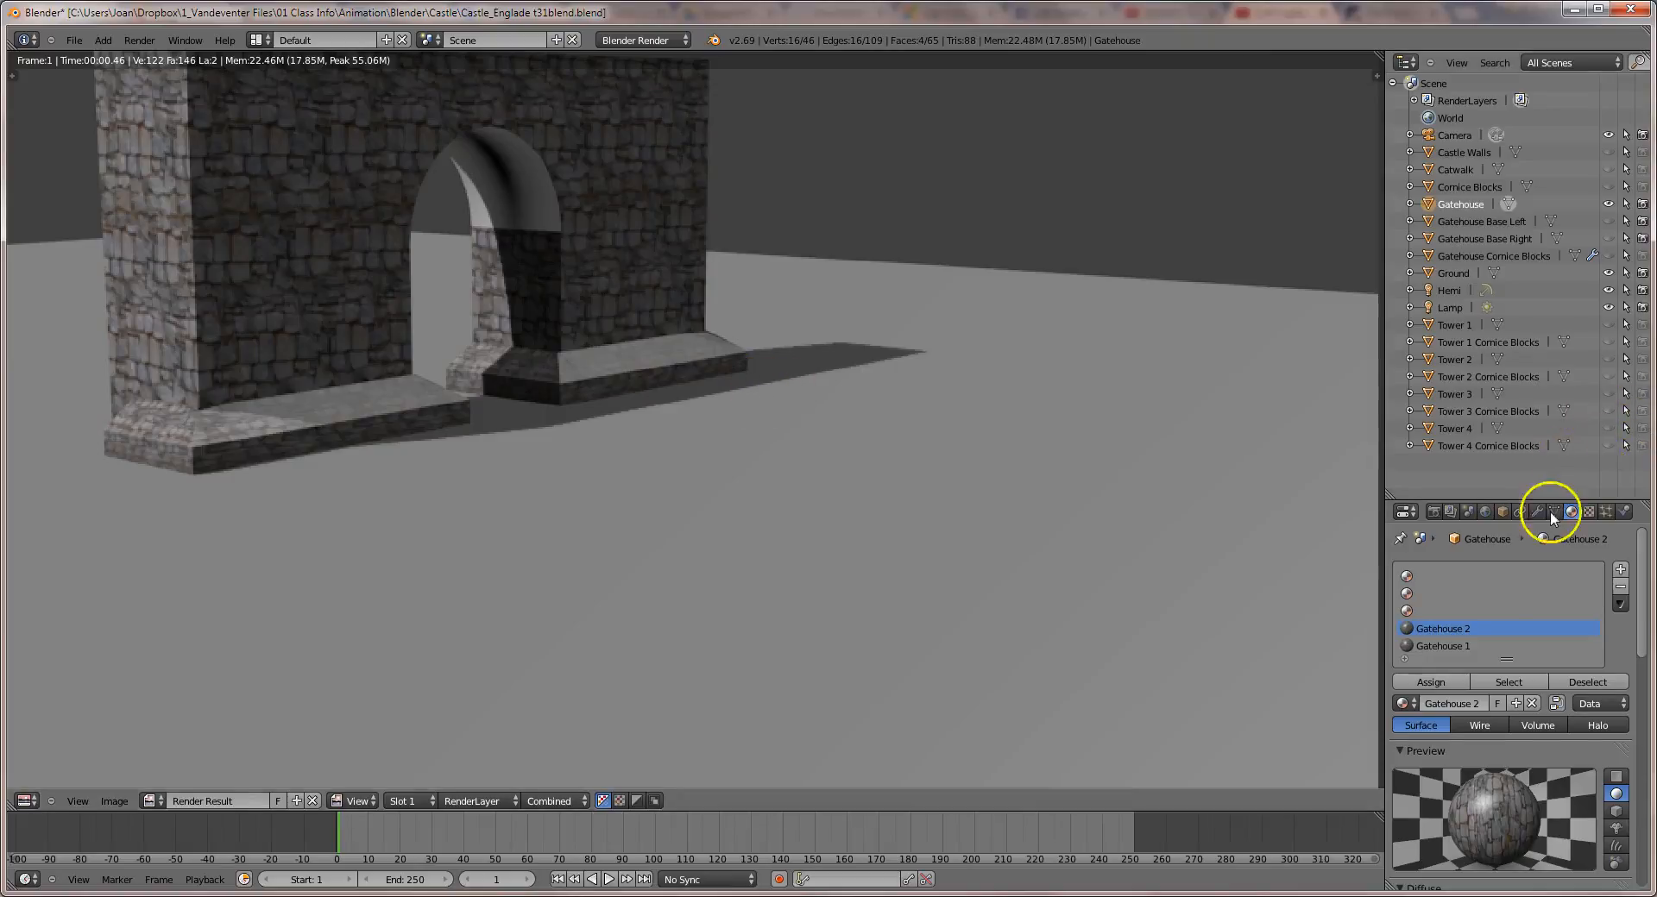
pyautogui.press('Escape')
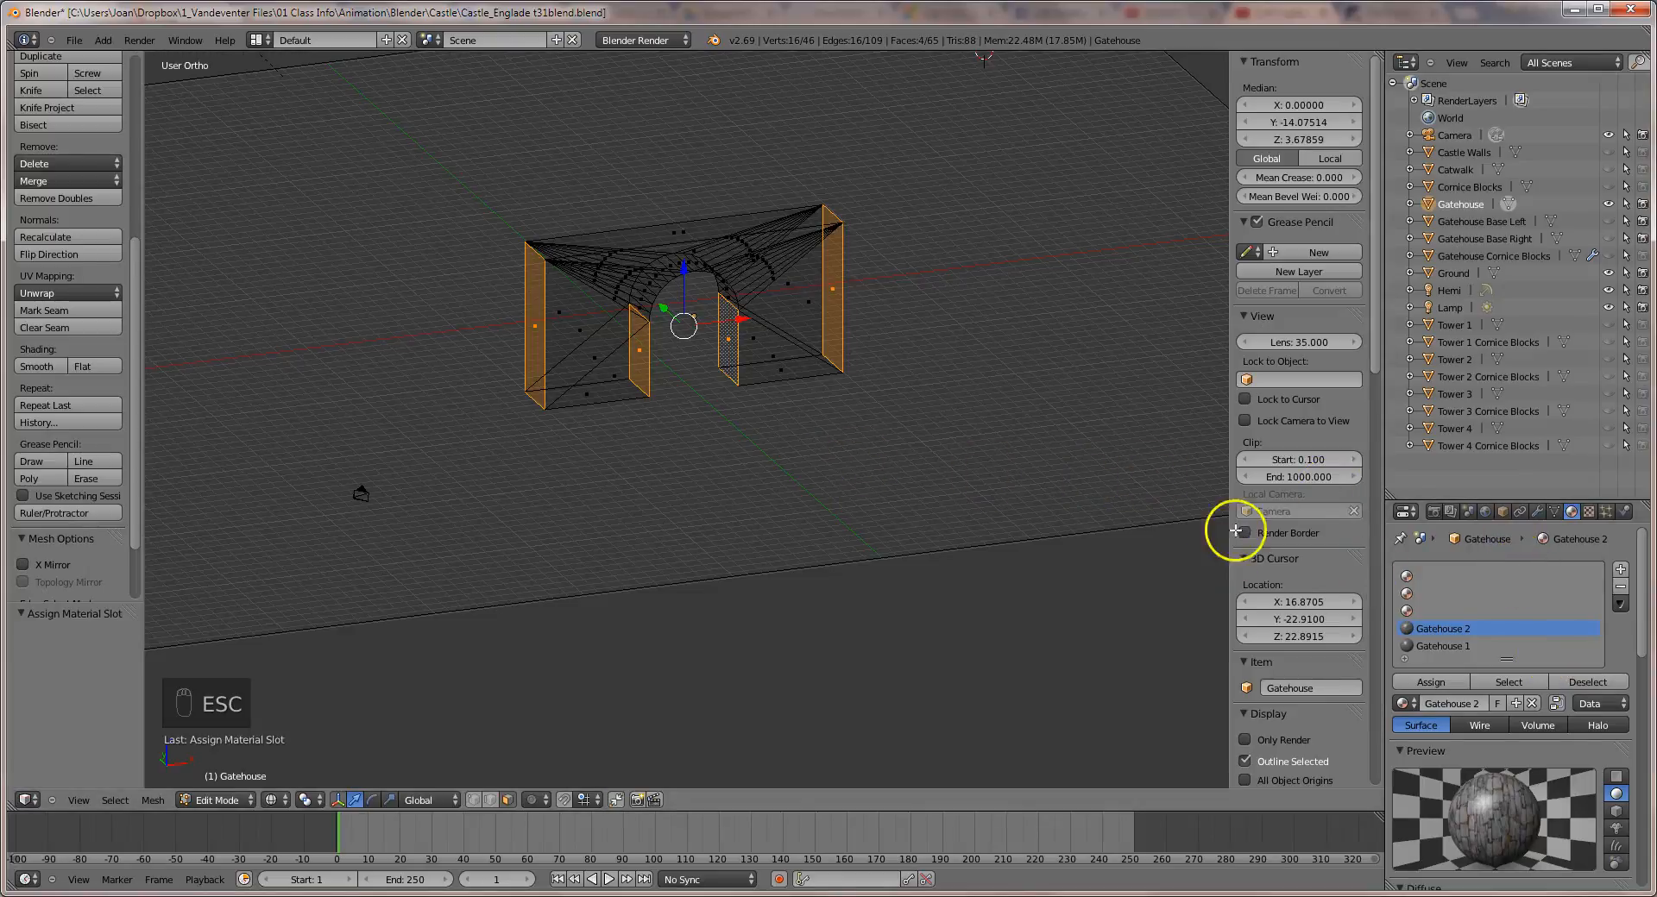
pyautogui.click(1586, 682)
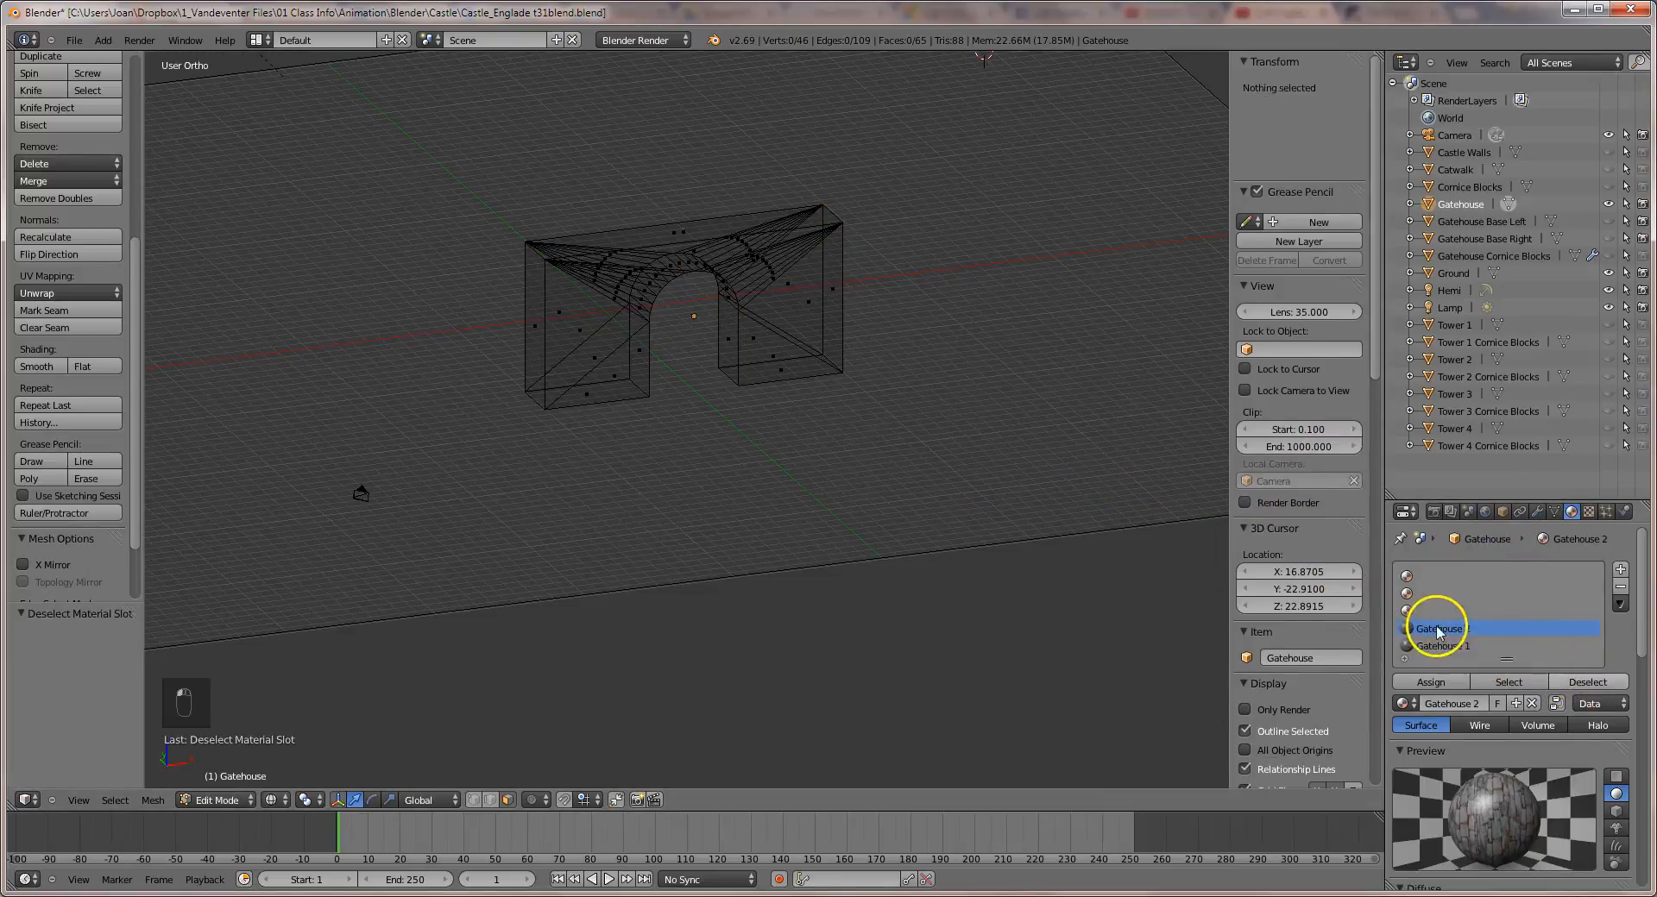
# Create a new material in the empty slot directly above Gatehouse 2 and name it Gatehouse 3.
pyautogui.click(1433, 611)
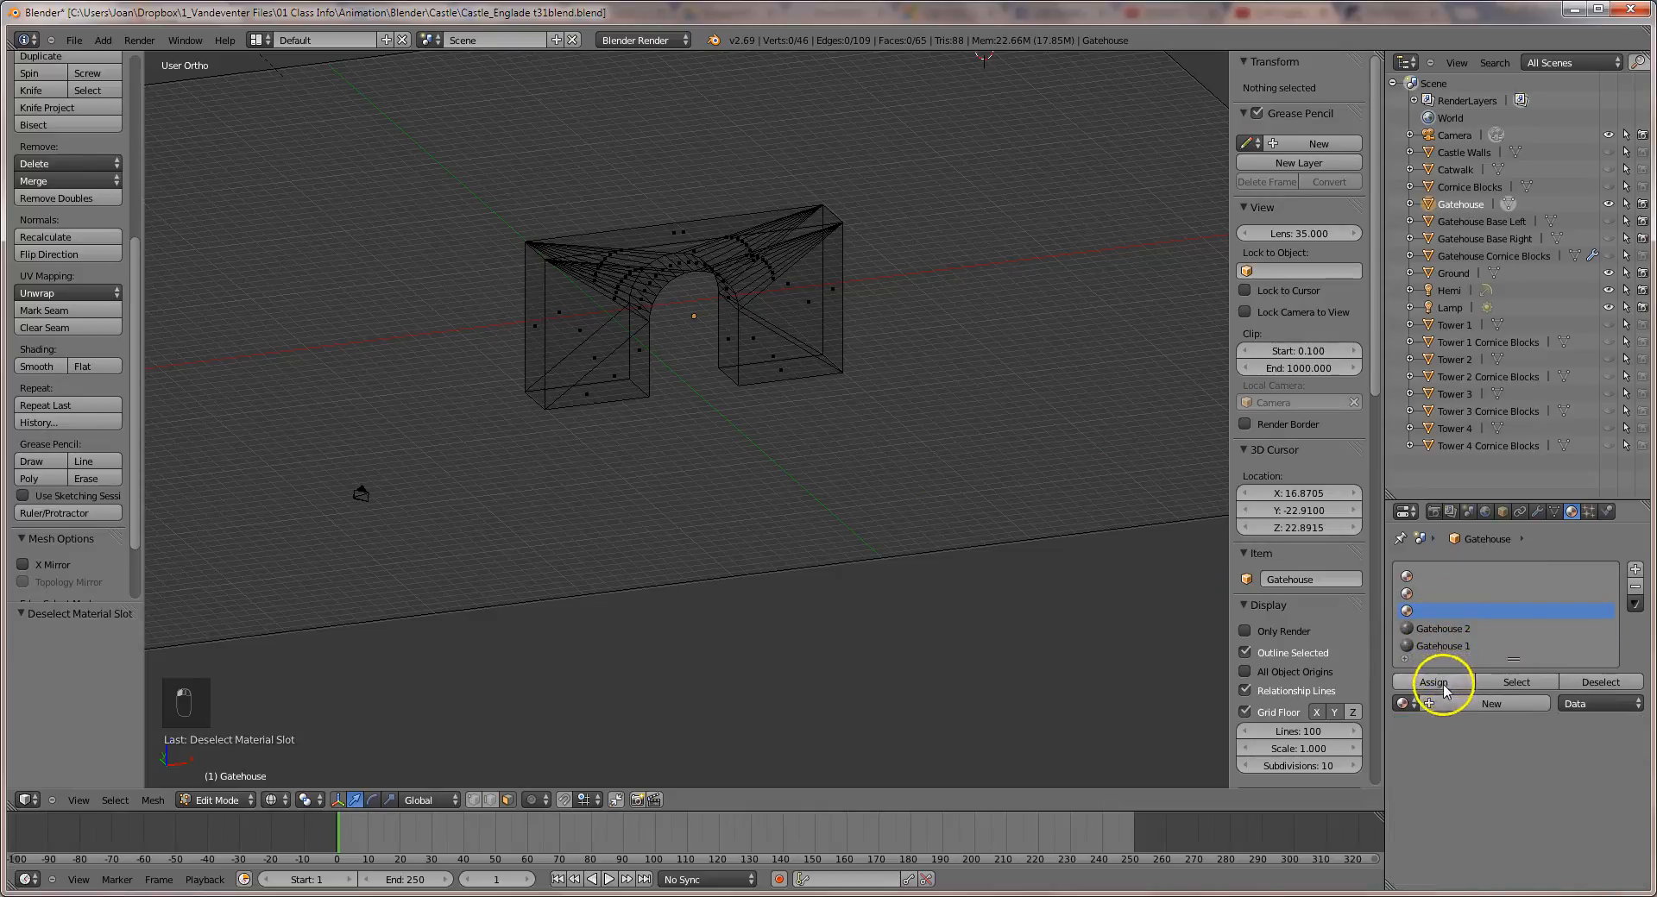
pyautogui.click(1461, 703)
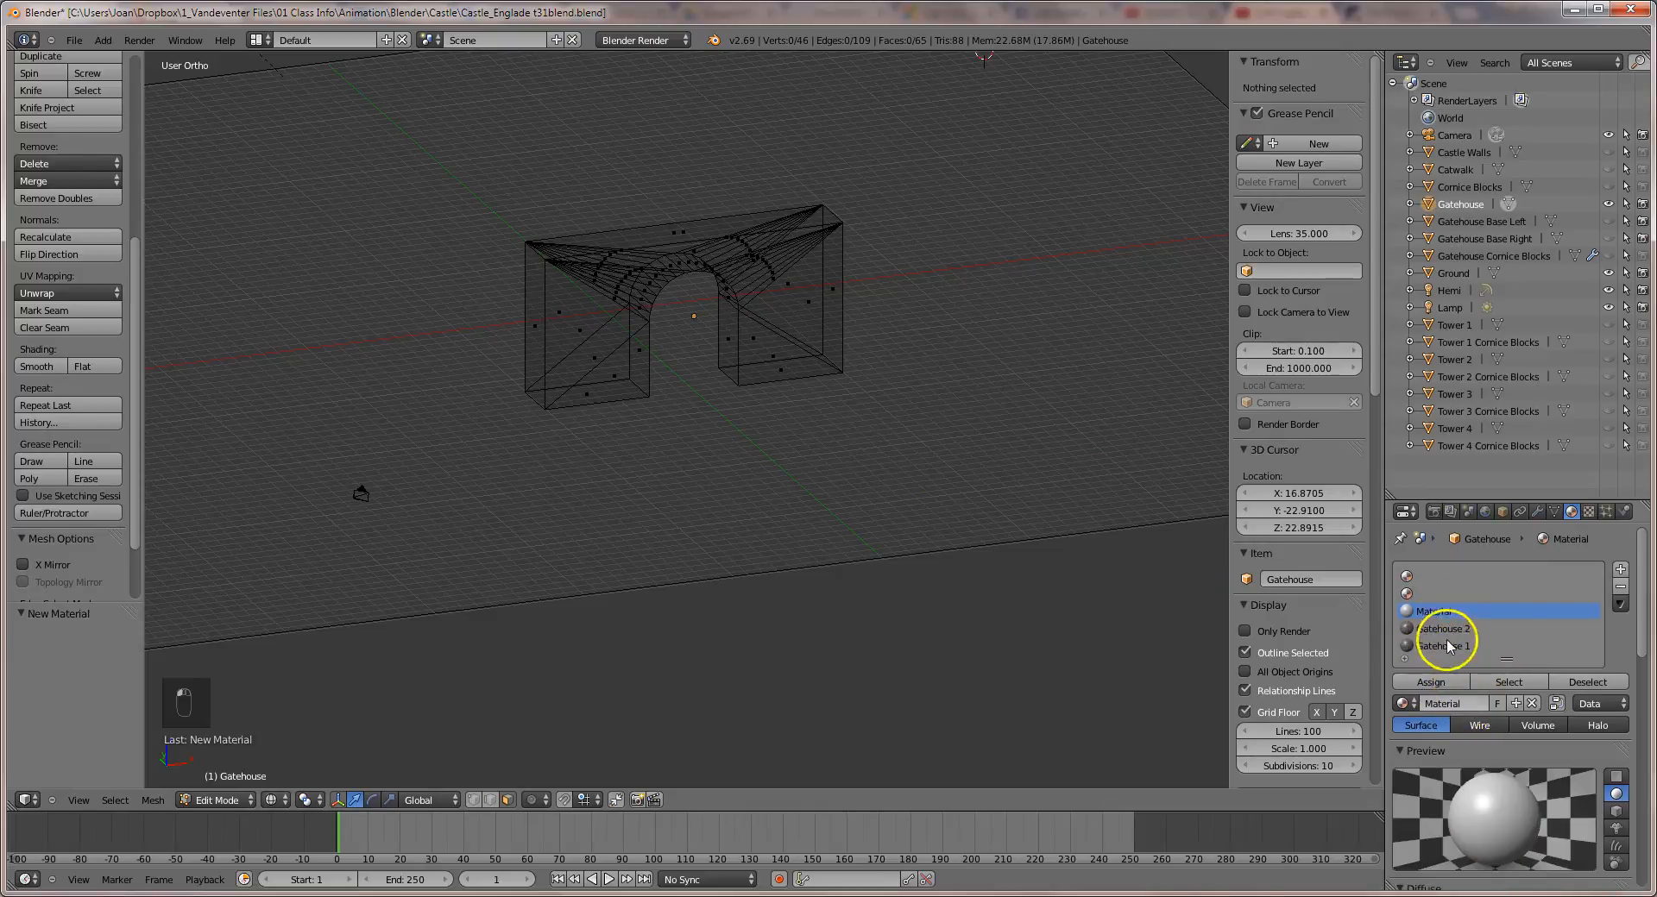
pyautogui.click(1459, 702)
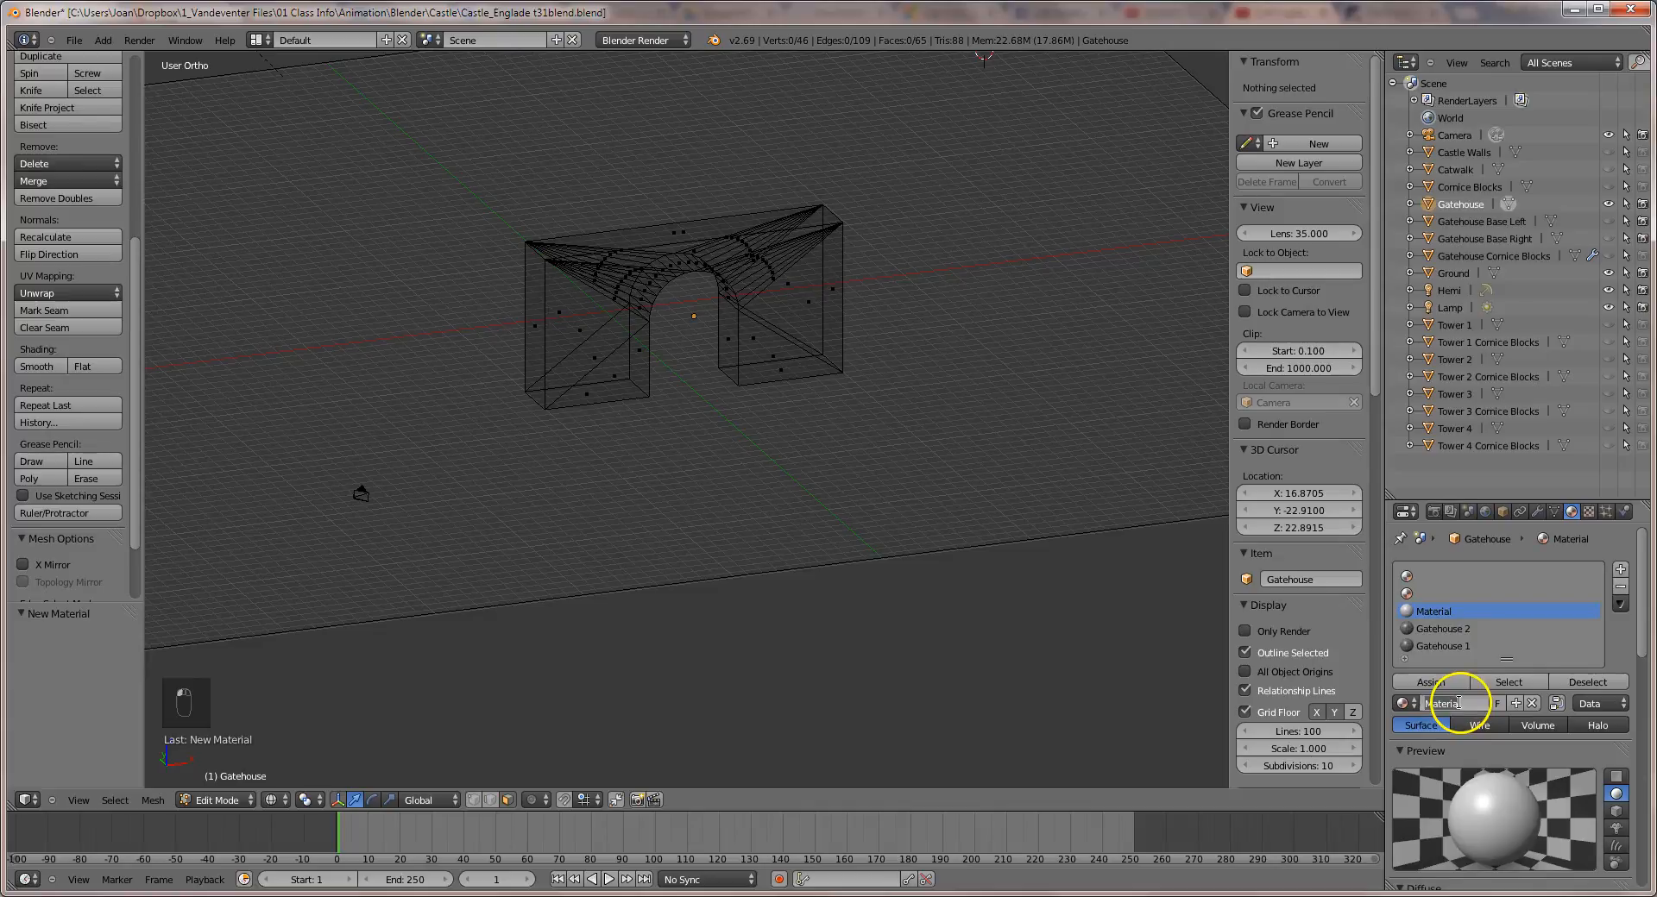
pyautogui.write('Gatehouse 3')
pyautogui.press('Return')
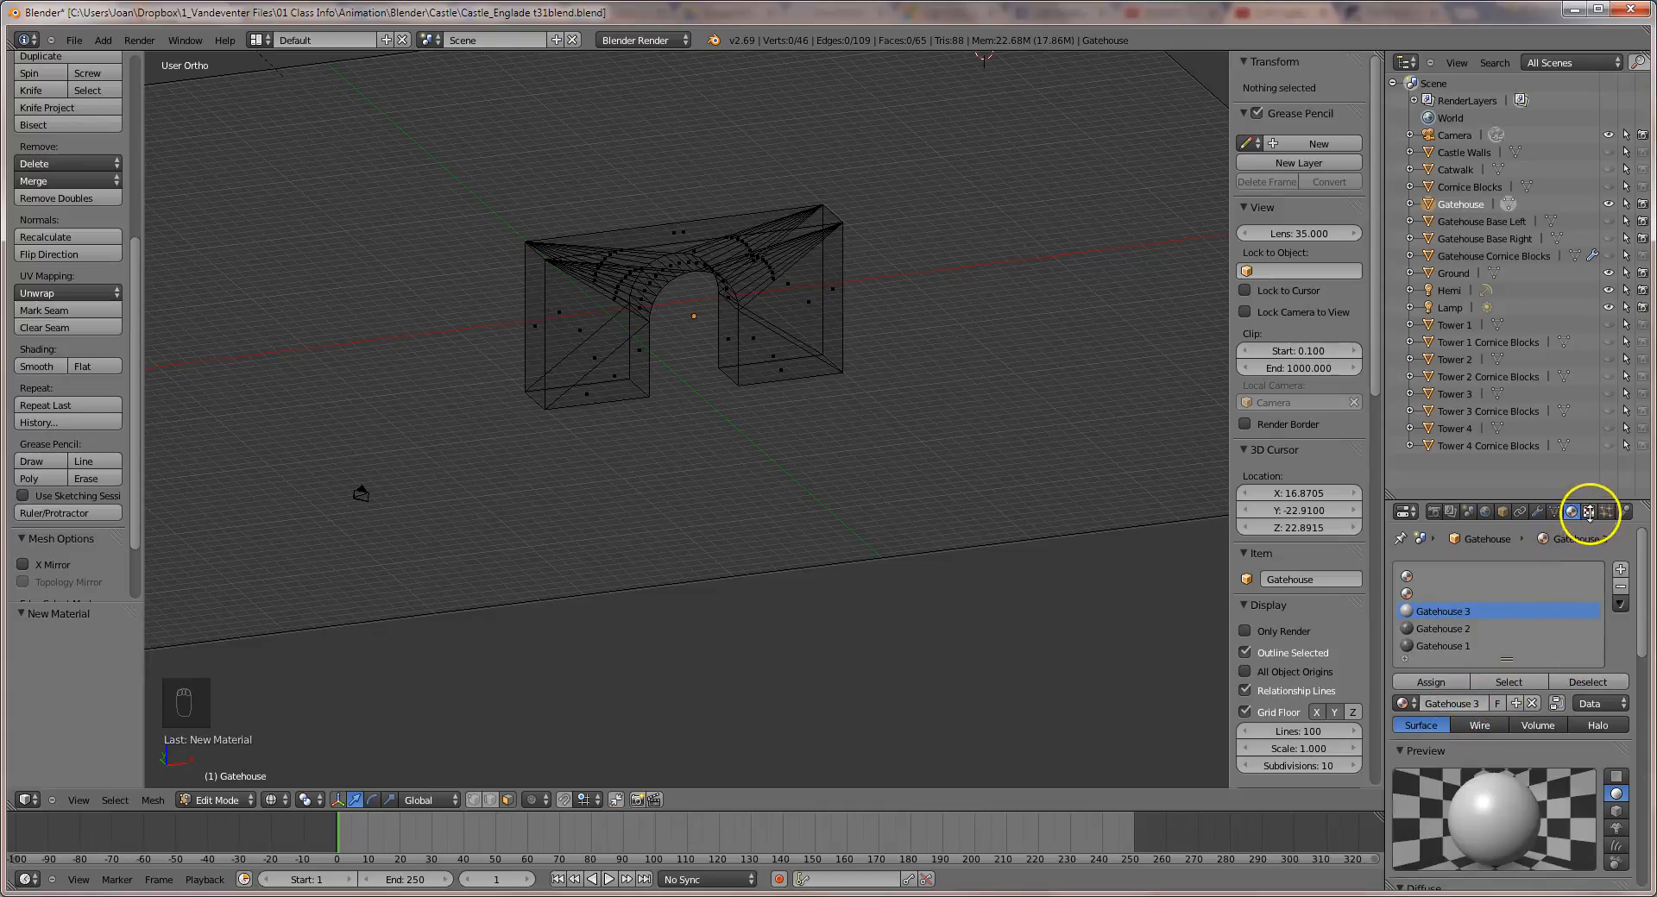
# Add a new texture to the Gatehouse 3 material and name it "Gatehosue 3 texture".
pyautogui.click(1589, 513)
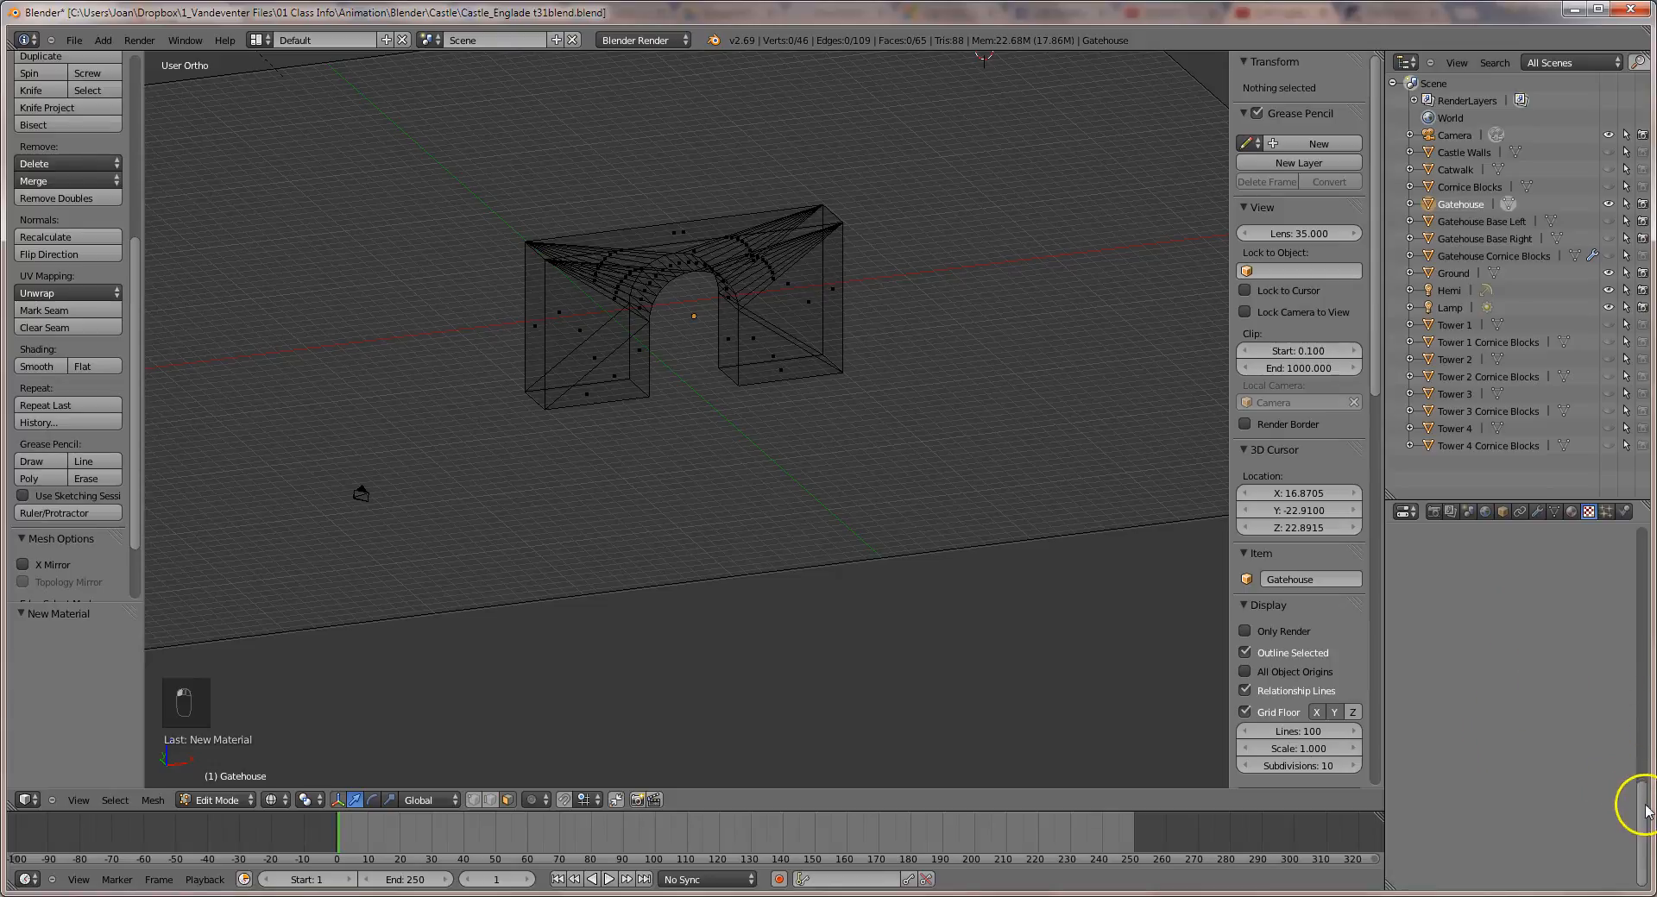
pyautogui.moveTo(1644, 812); pyautogui.dragTo(1641, 447)
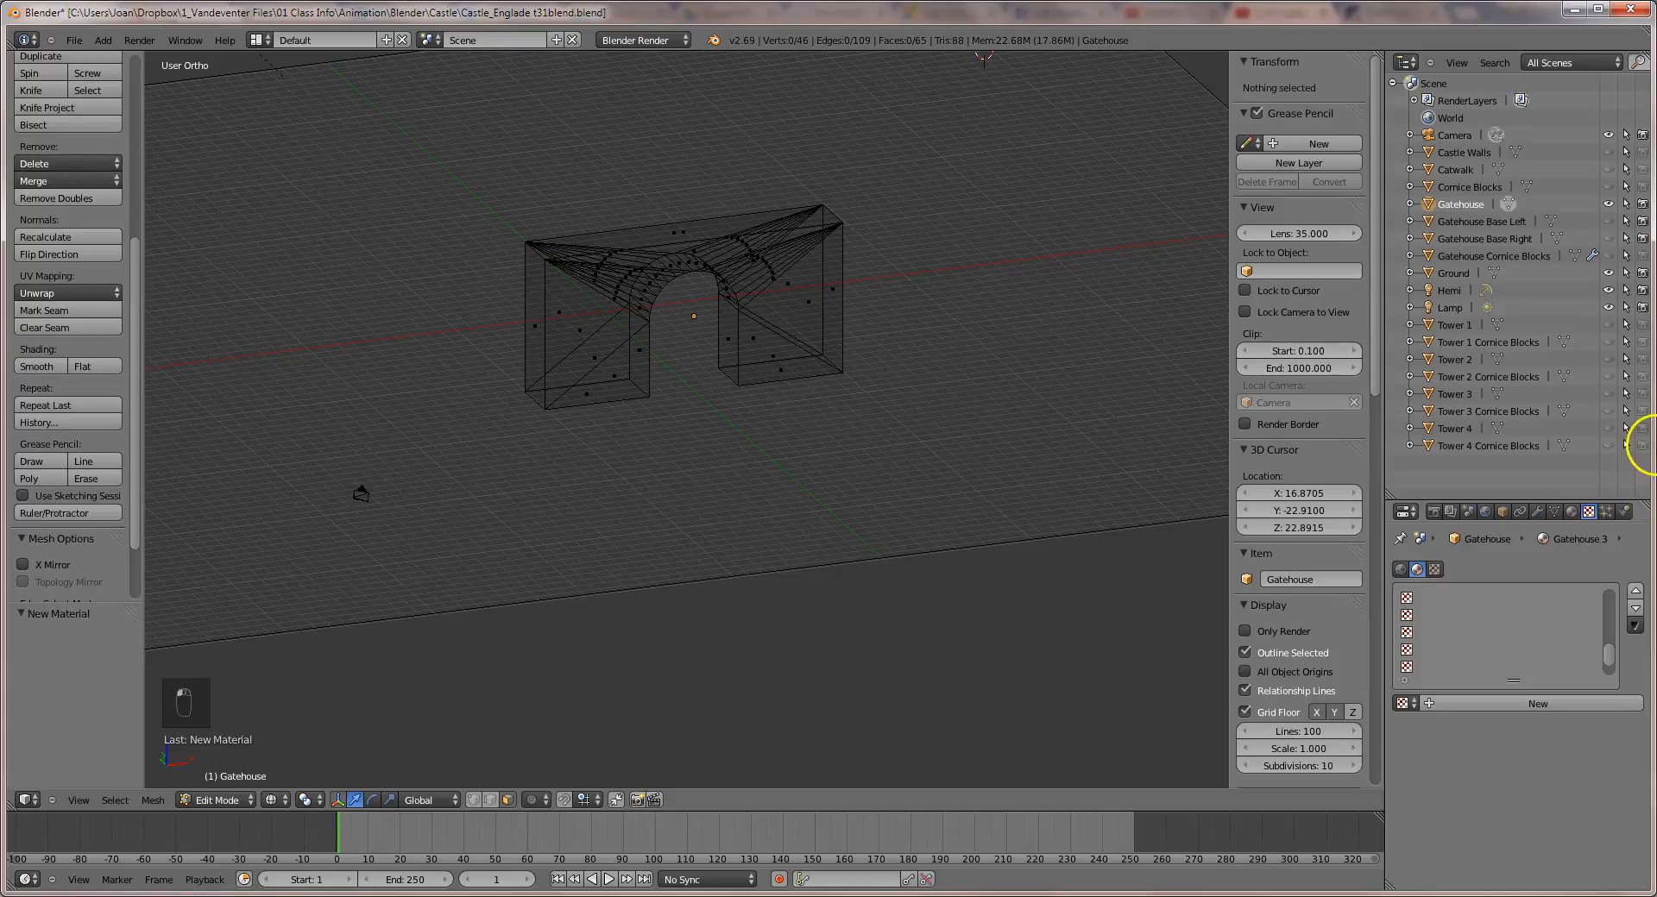
pyautogui.click(1540, 706)
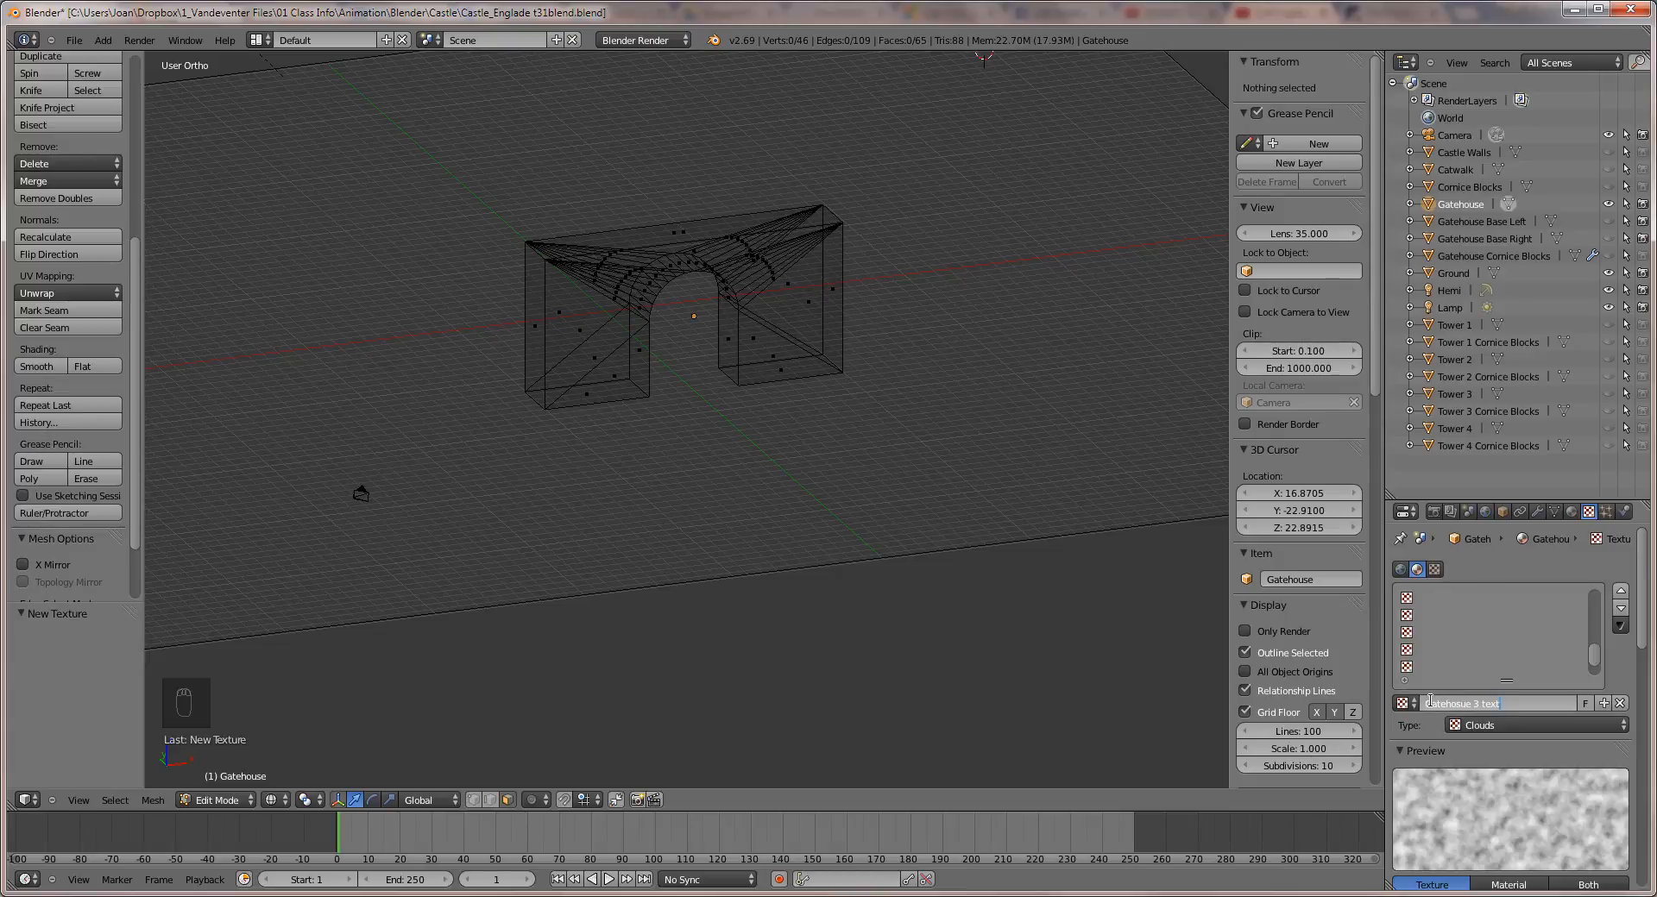
pyautogui.press('Return')
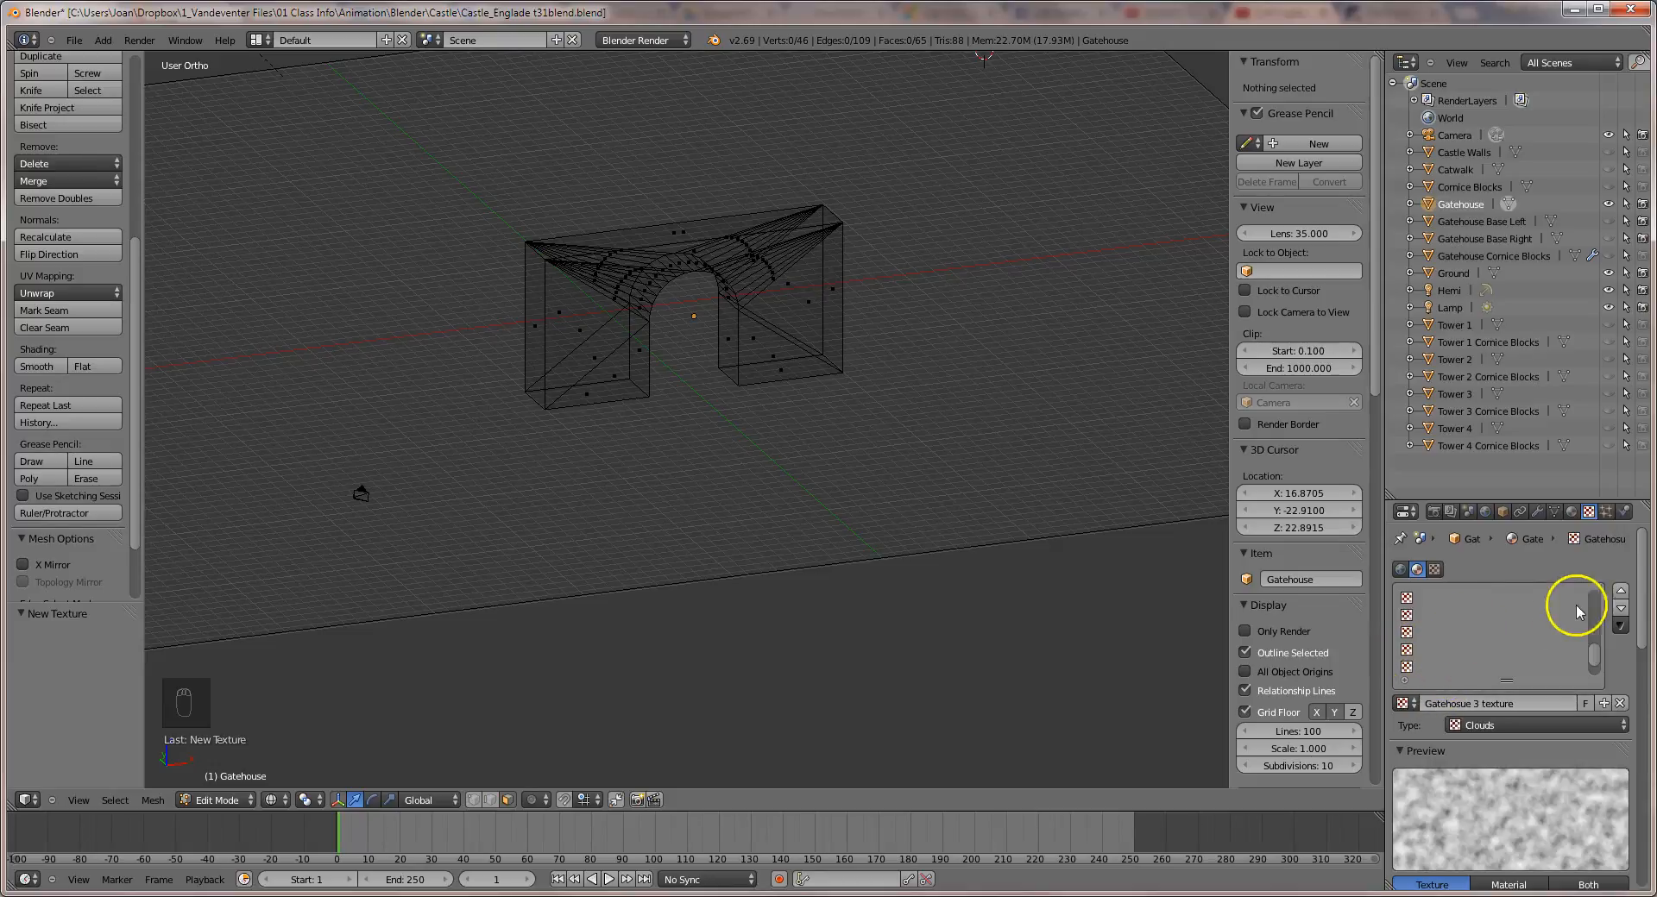
# Set the Gatehouse 3 material's texture type to Image or Movie and use the existing wallstone.jpg as its image.
pyautogui.click(1498, 725)
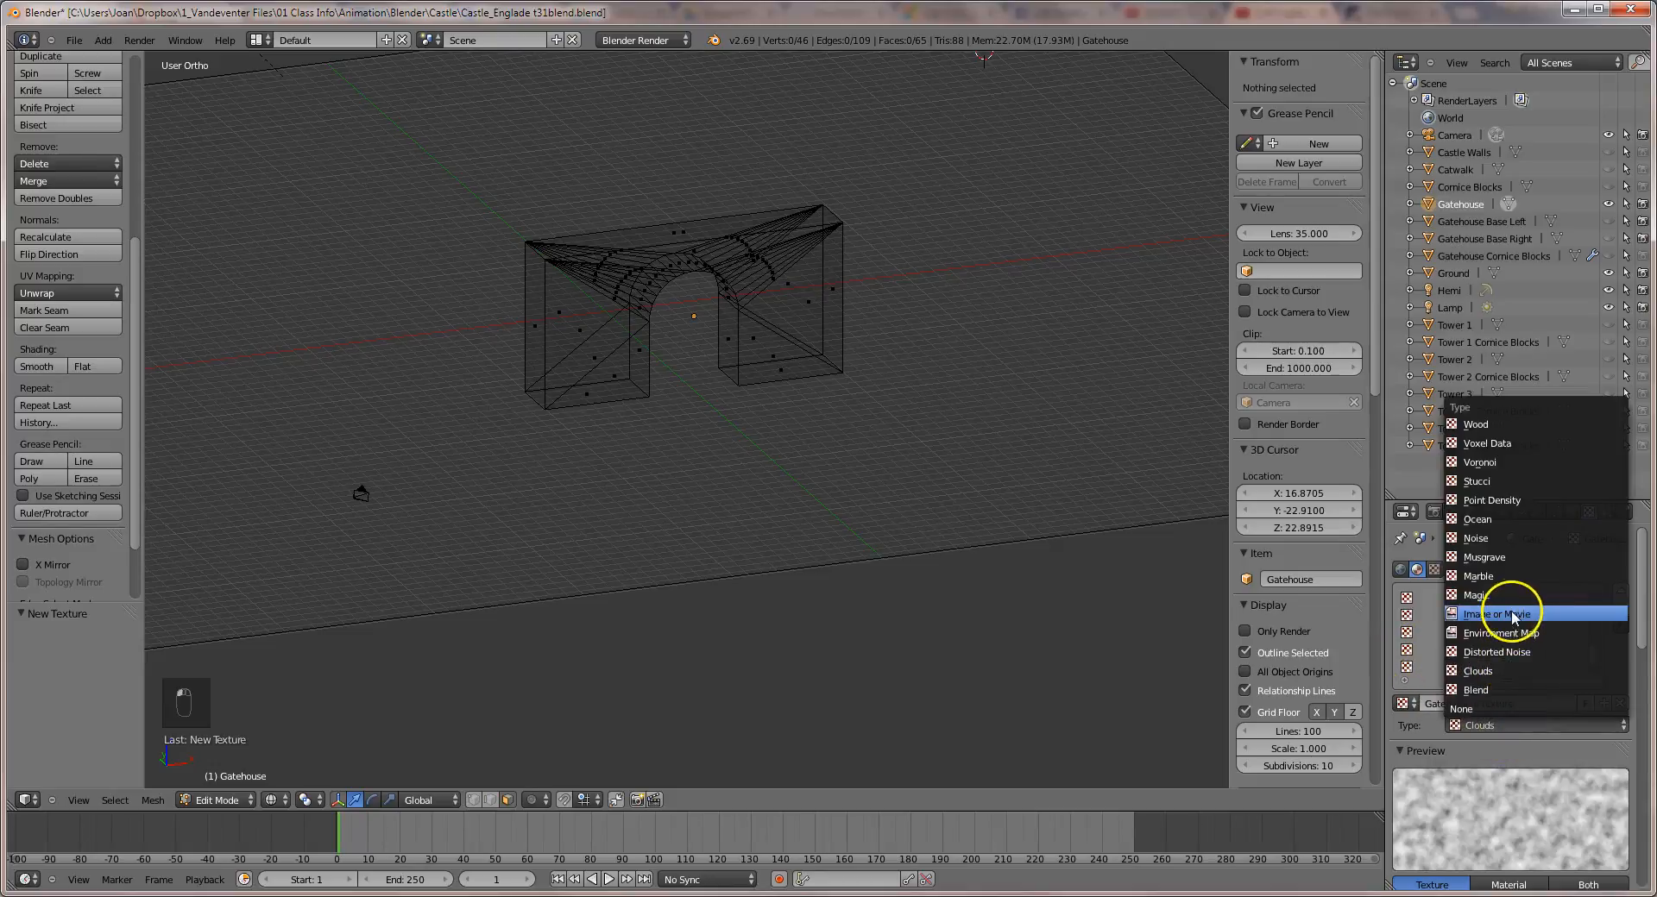
pyautogui.click(1514, 622)
pyautogui.scroll(-5, 1523, 733)
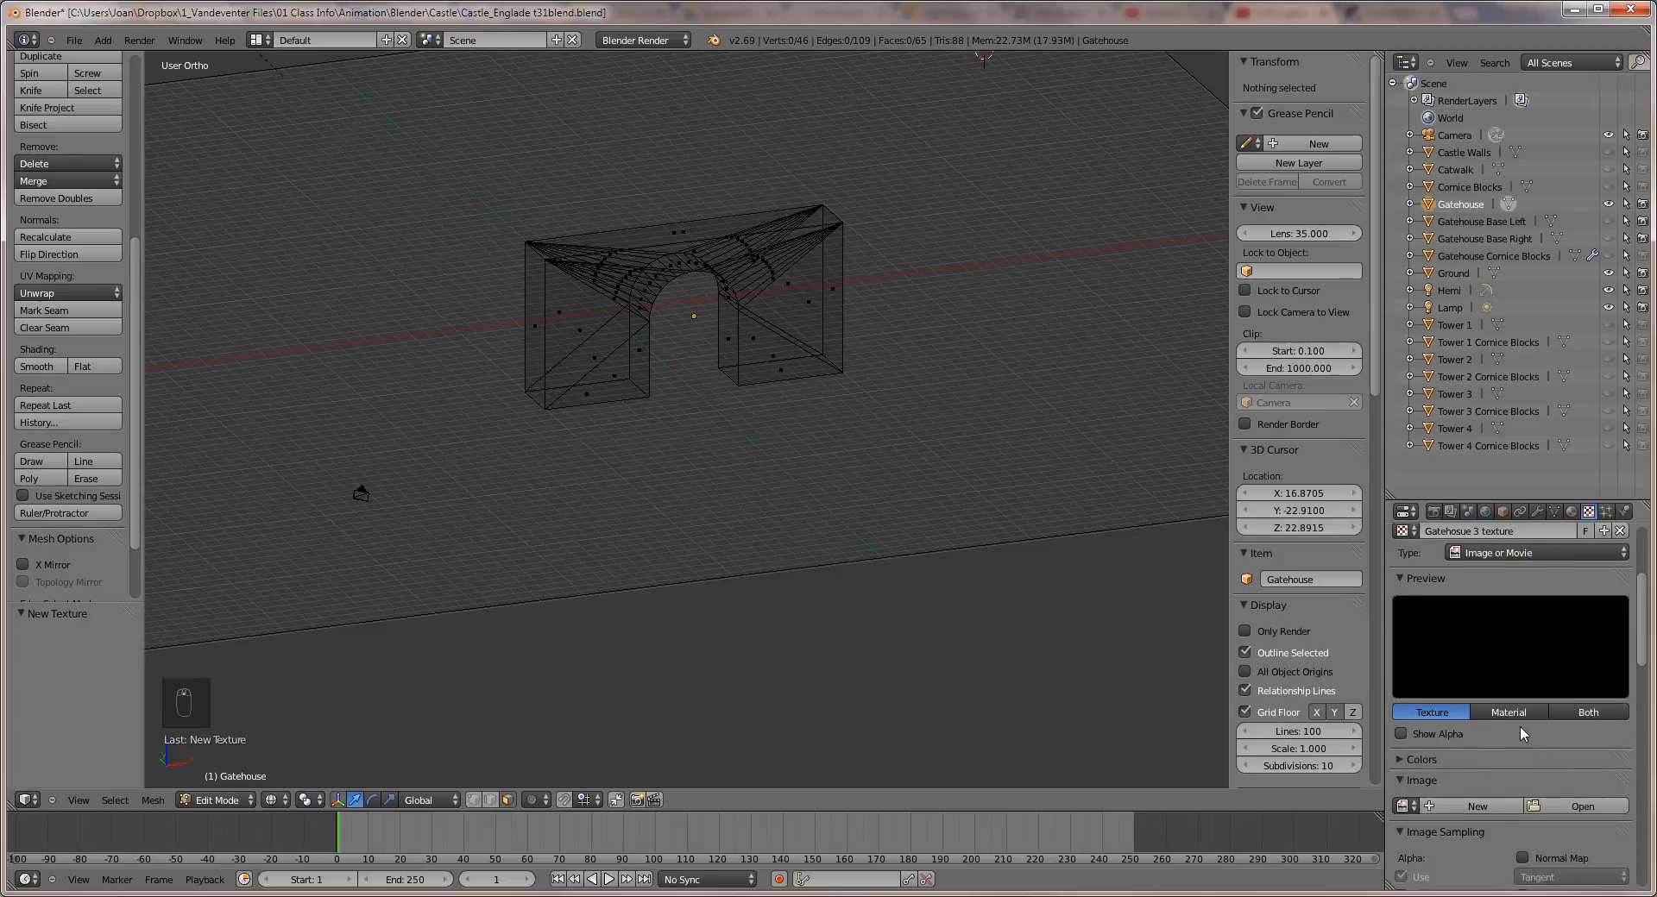
pyautogui.click(1404, 806)
pyautogui.click(1436, 641)
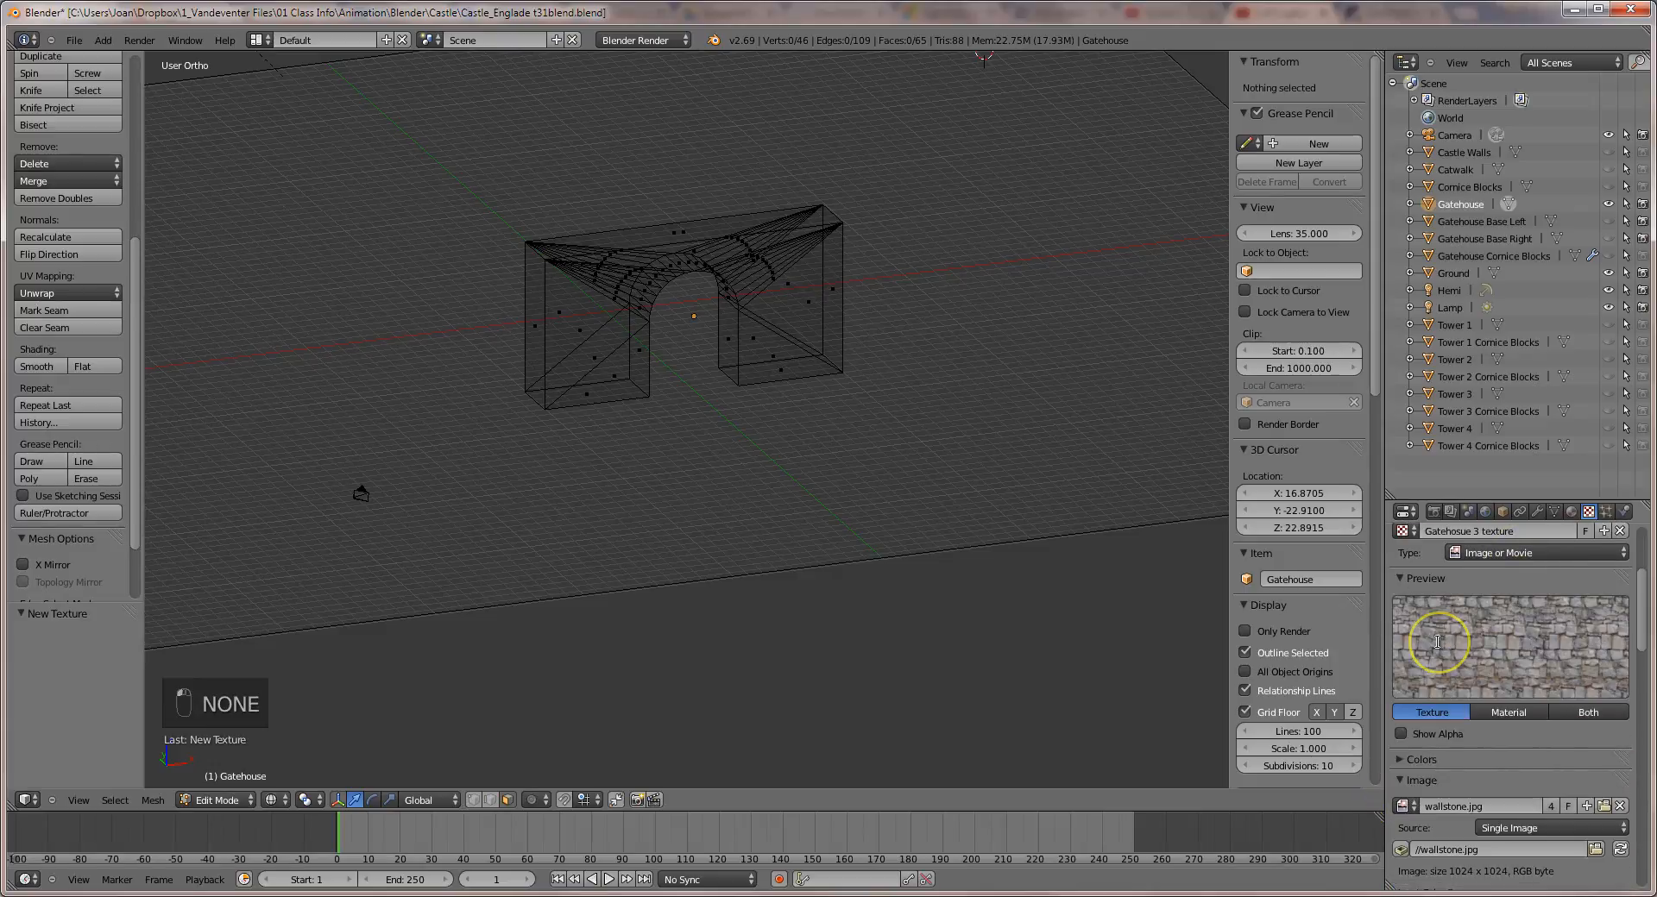
# Set the Gatehouse 3 material's texture to repeat the image 5 times in X and use Cube mapping projection.
pyautogui.scroll(-3, 1442, 656)
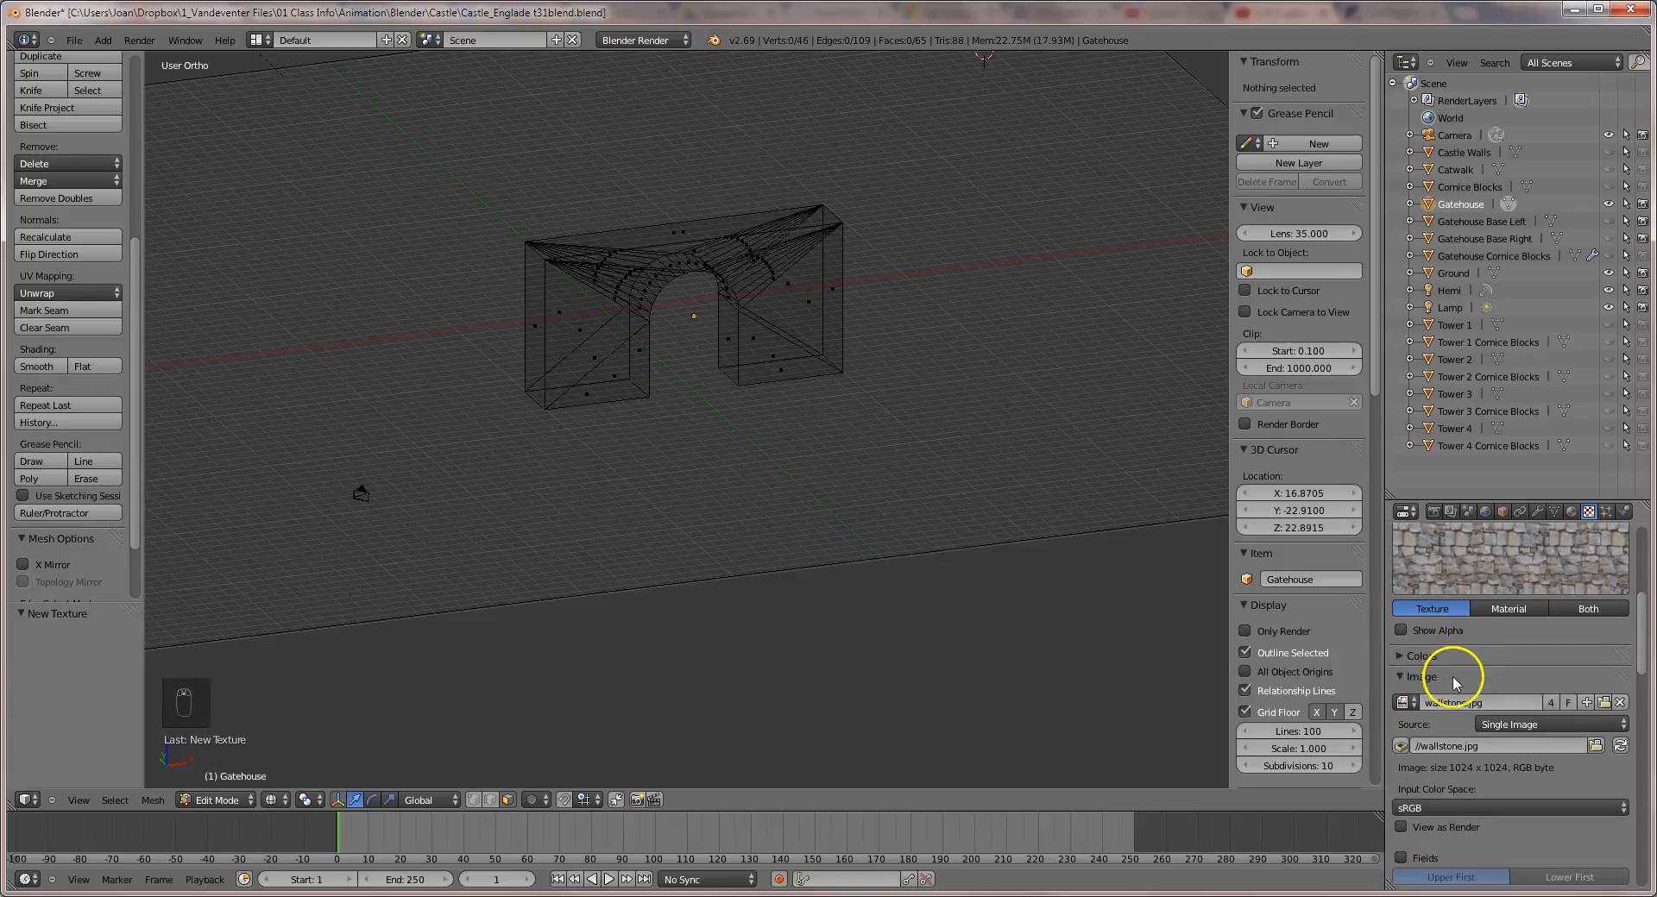
pyautogui.scroll(-4, 1452, 676)
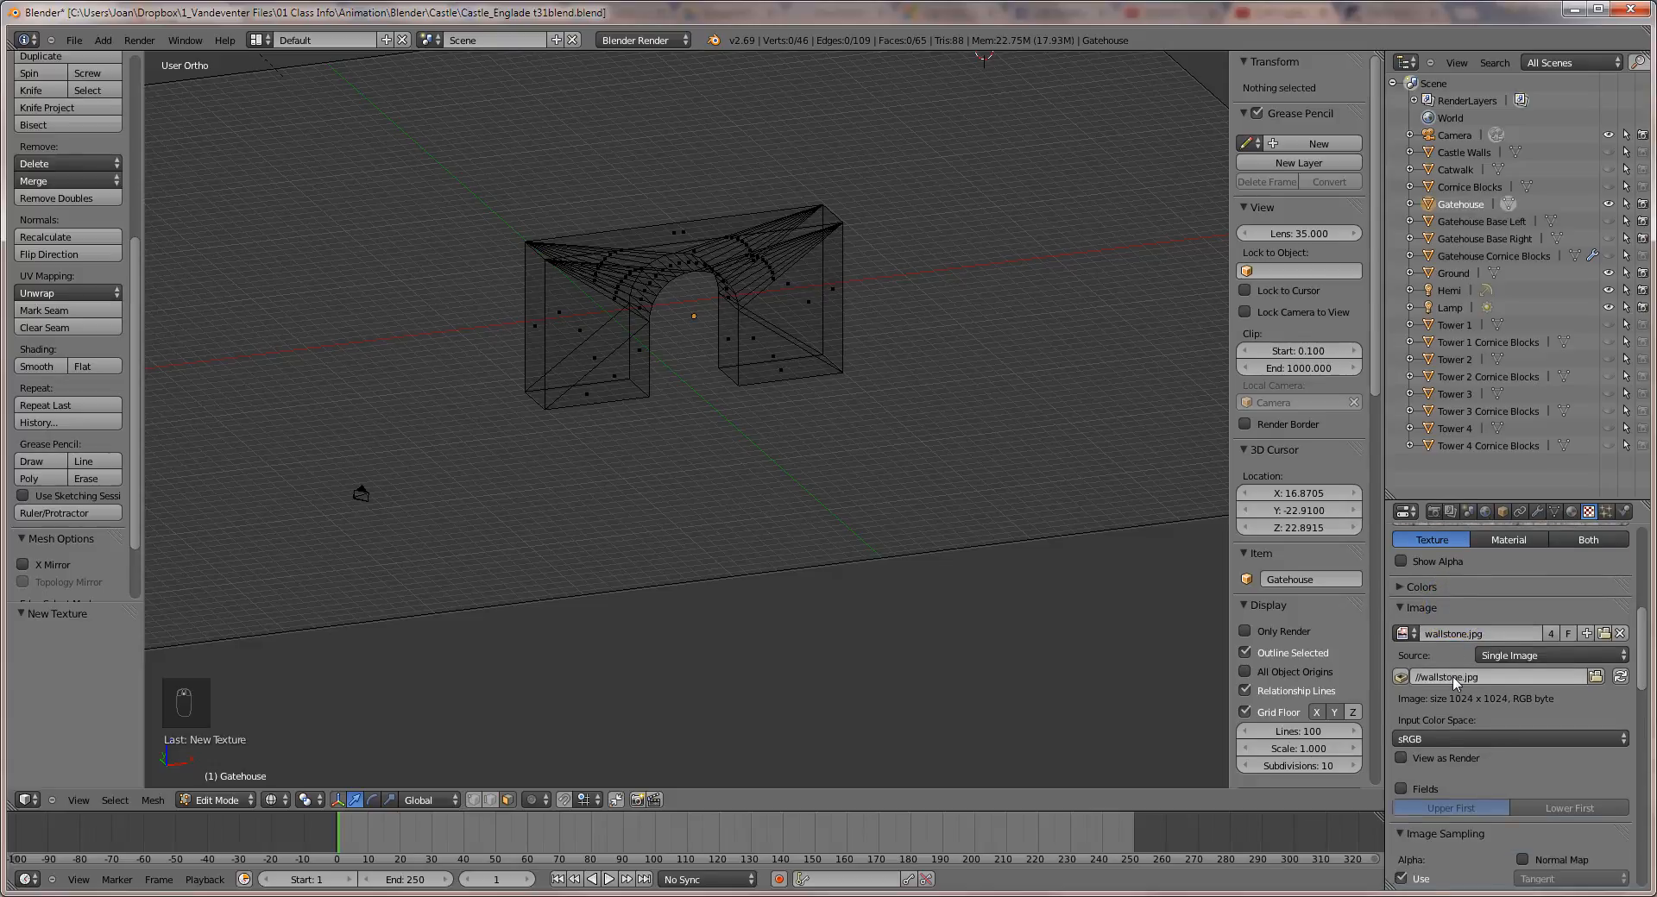
pyautogui.scroll(-2, 1452, 676)
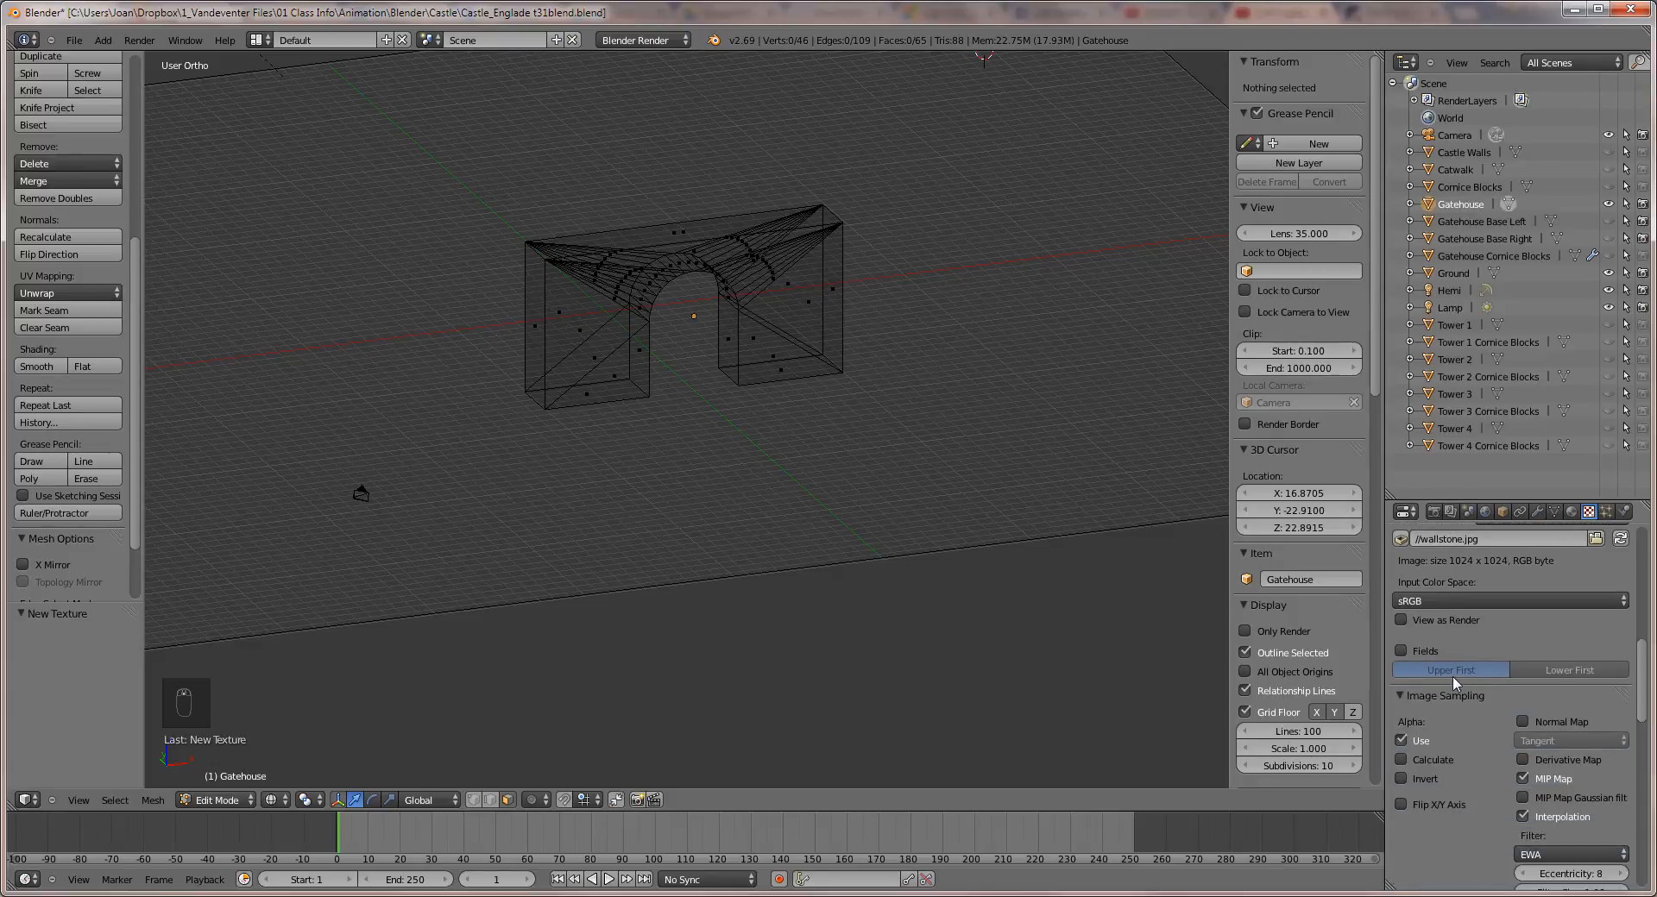
pyautogui.scroll(-1, 1452, 675)
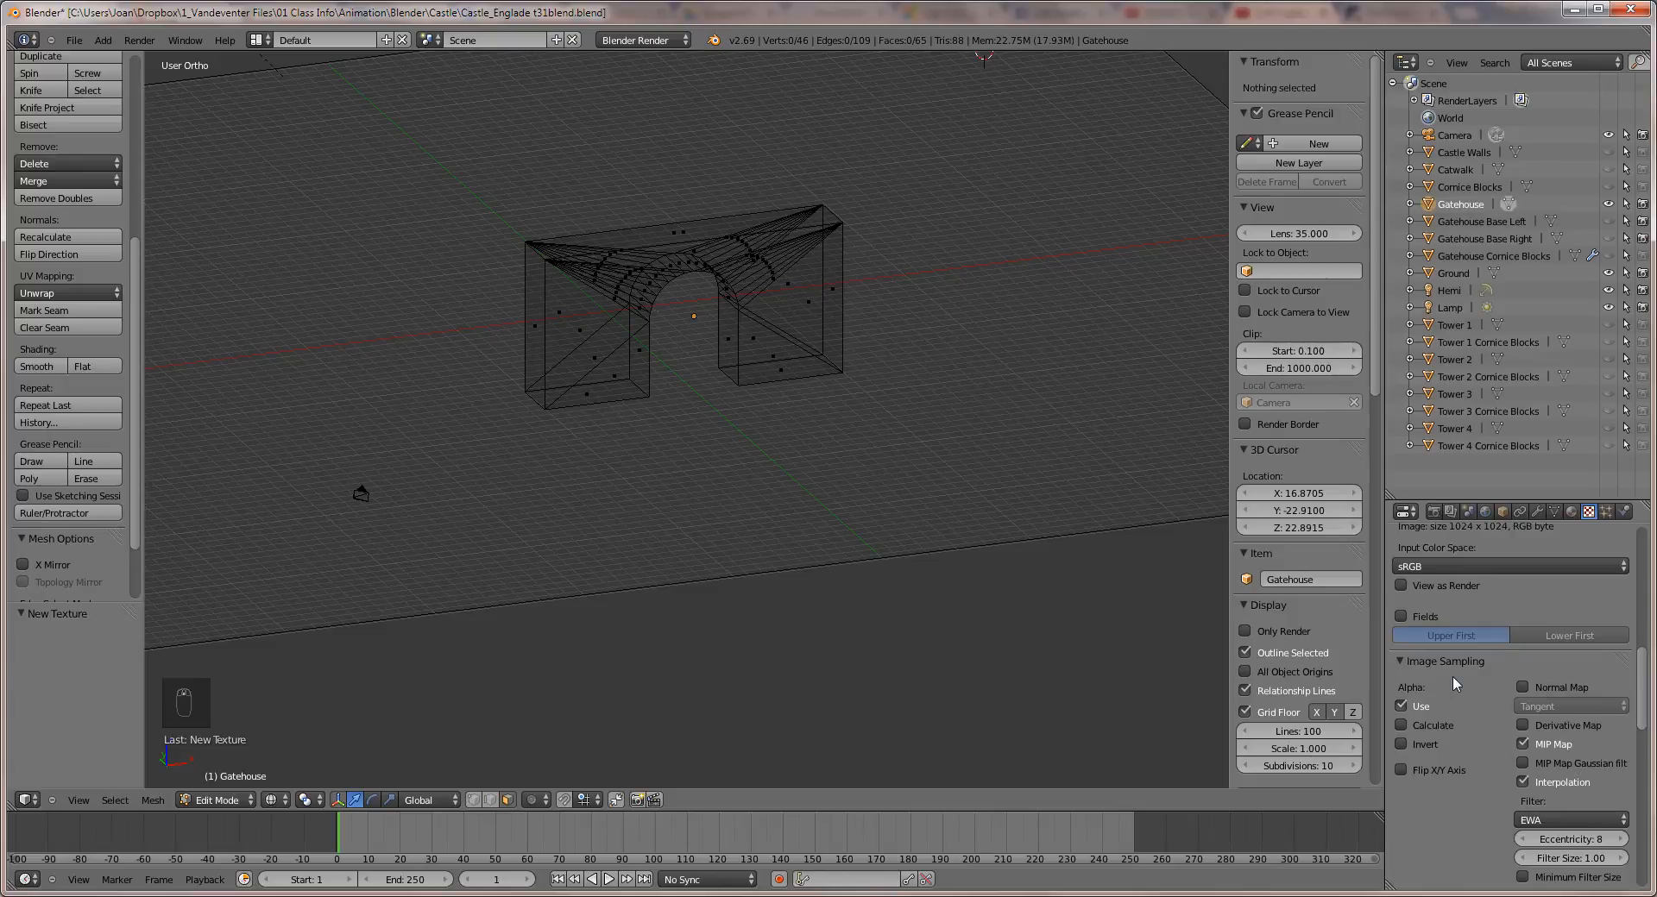
pyautogui.scroll(-1, 1452, 676)
pyautogui.scroll(-4, 1452, 676)
pyautogui.click(1448, 794)
pyautogui.write('5')
pyautogui.press('Return')
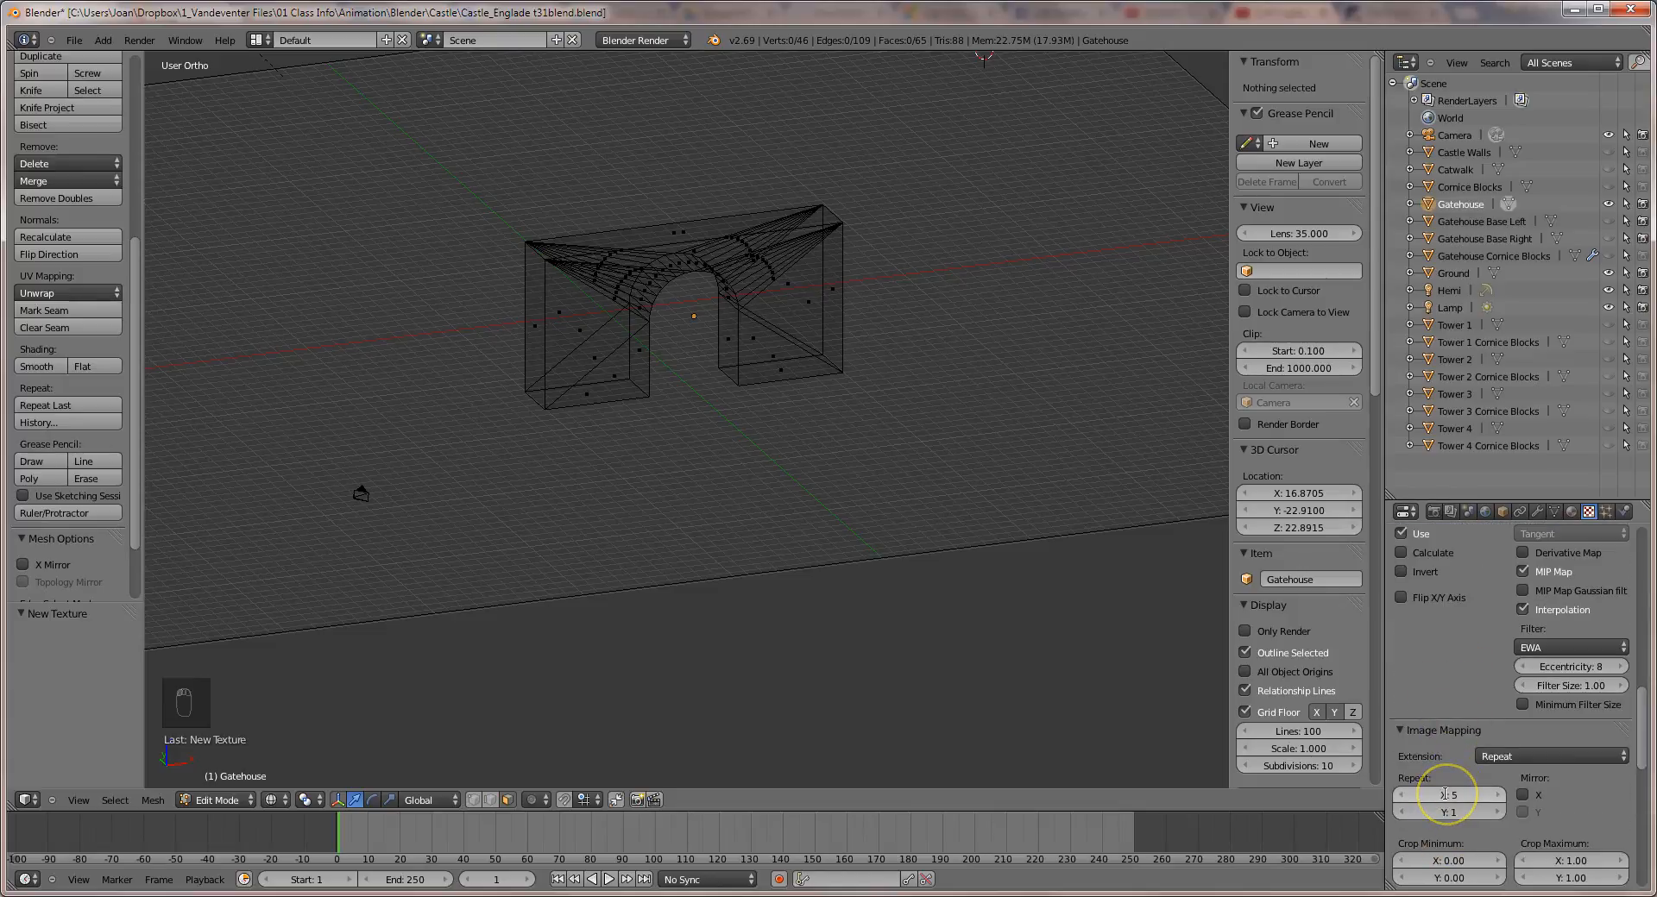
pyautogui.scroll(-3, 1479, 798)
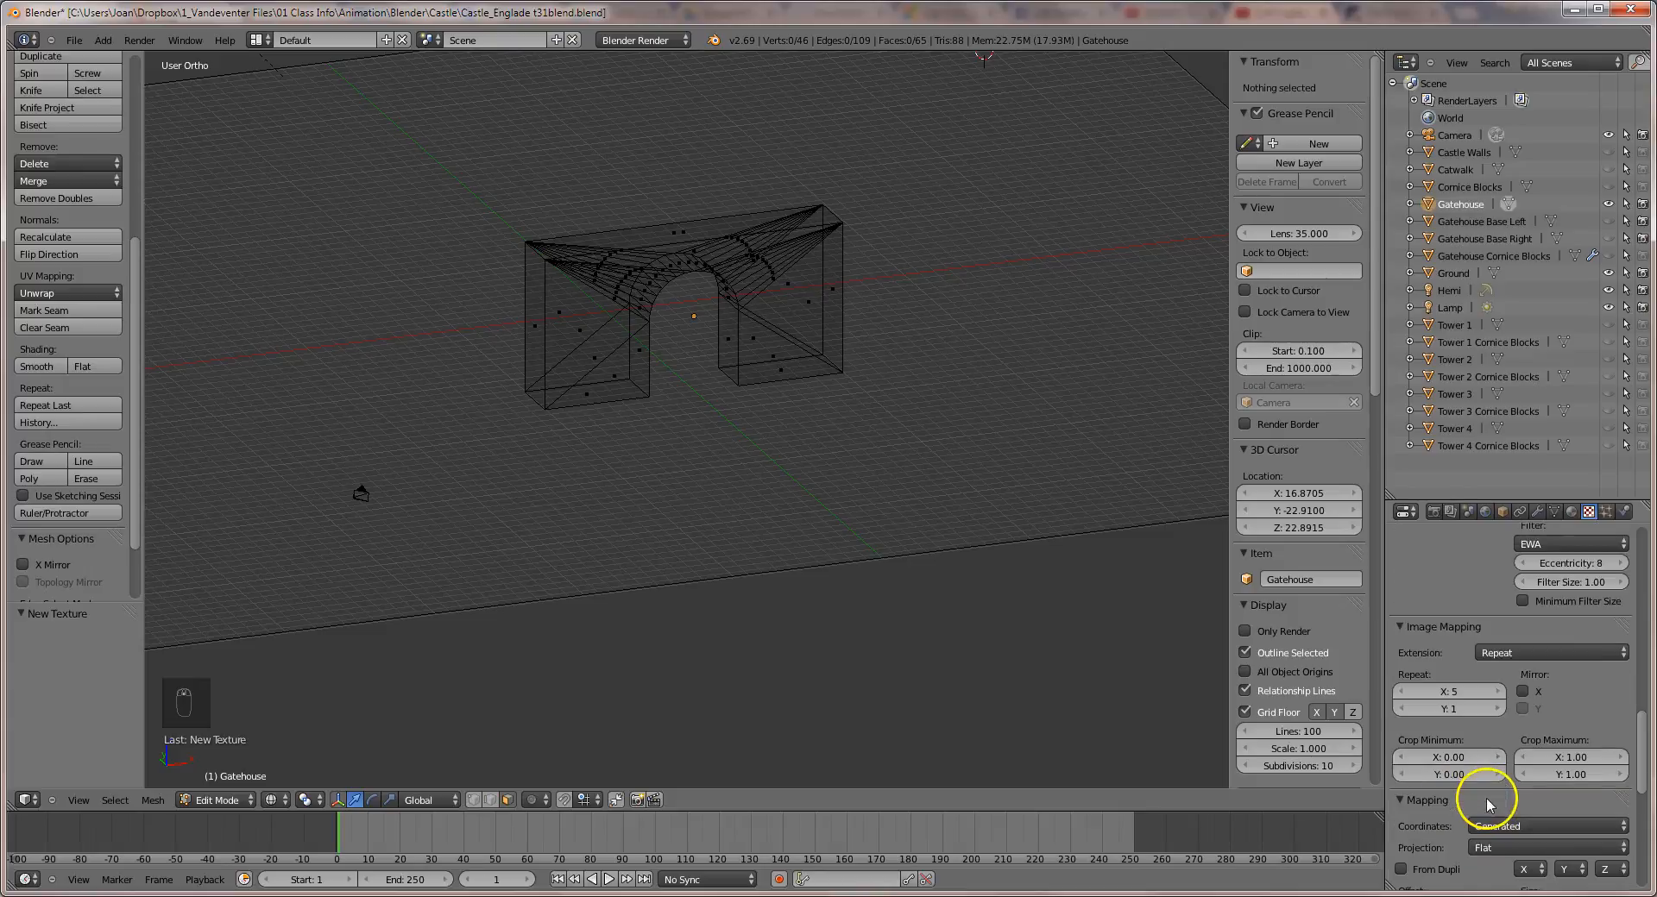
pyautogui.click(1497, 850)
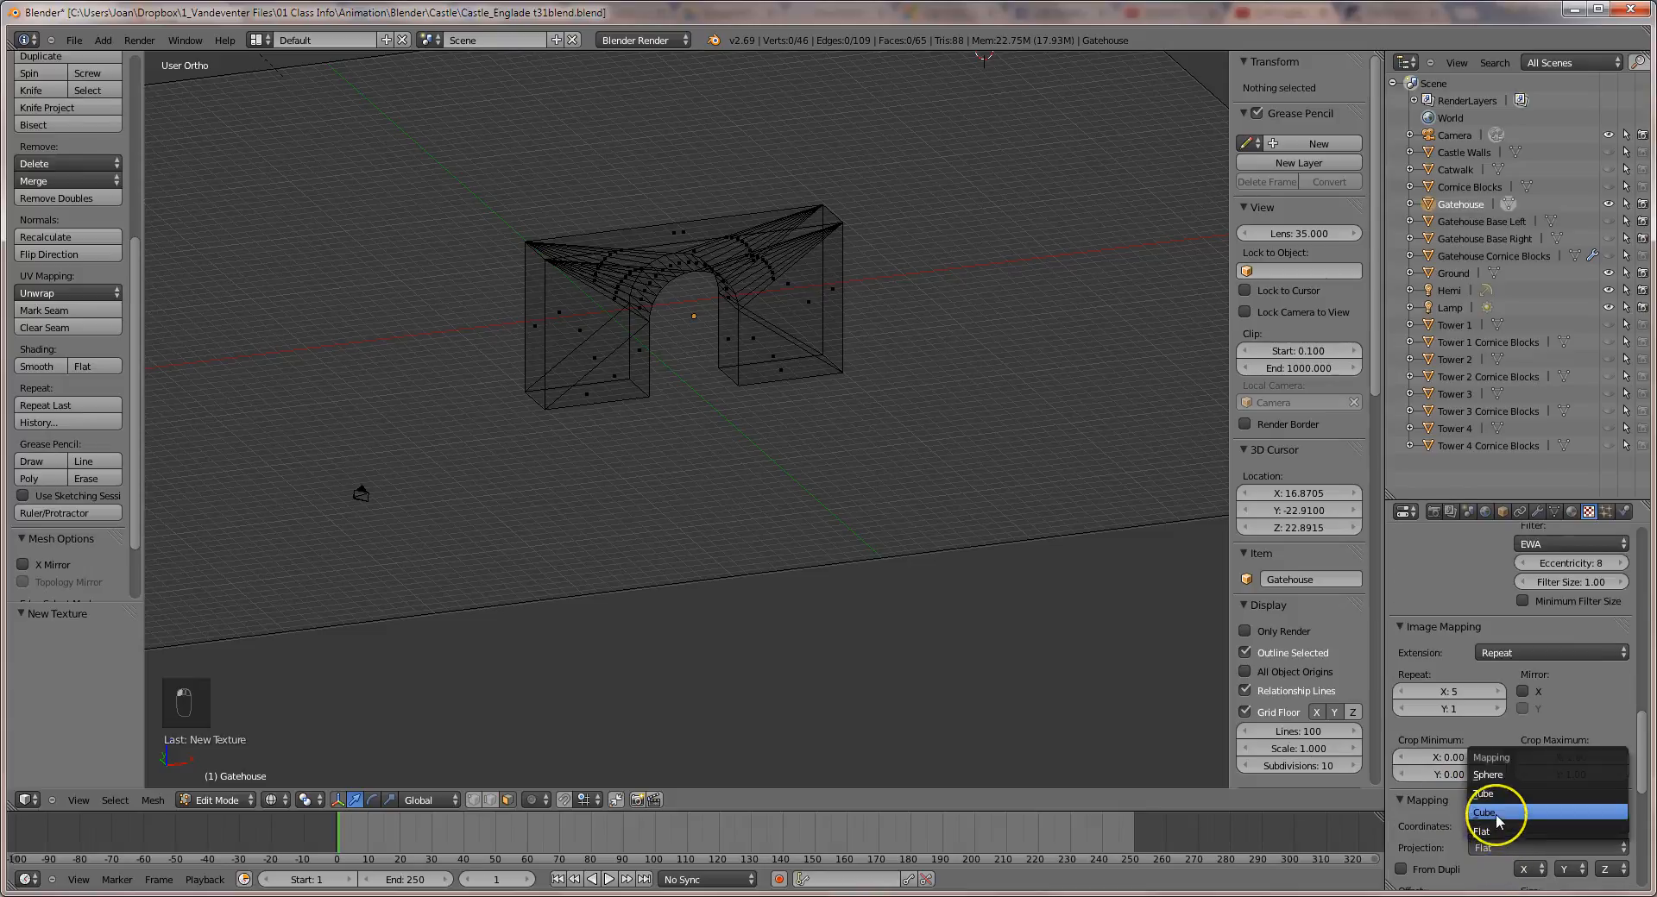
pyautogui.click(1495, 815)
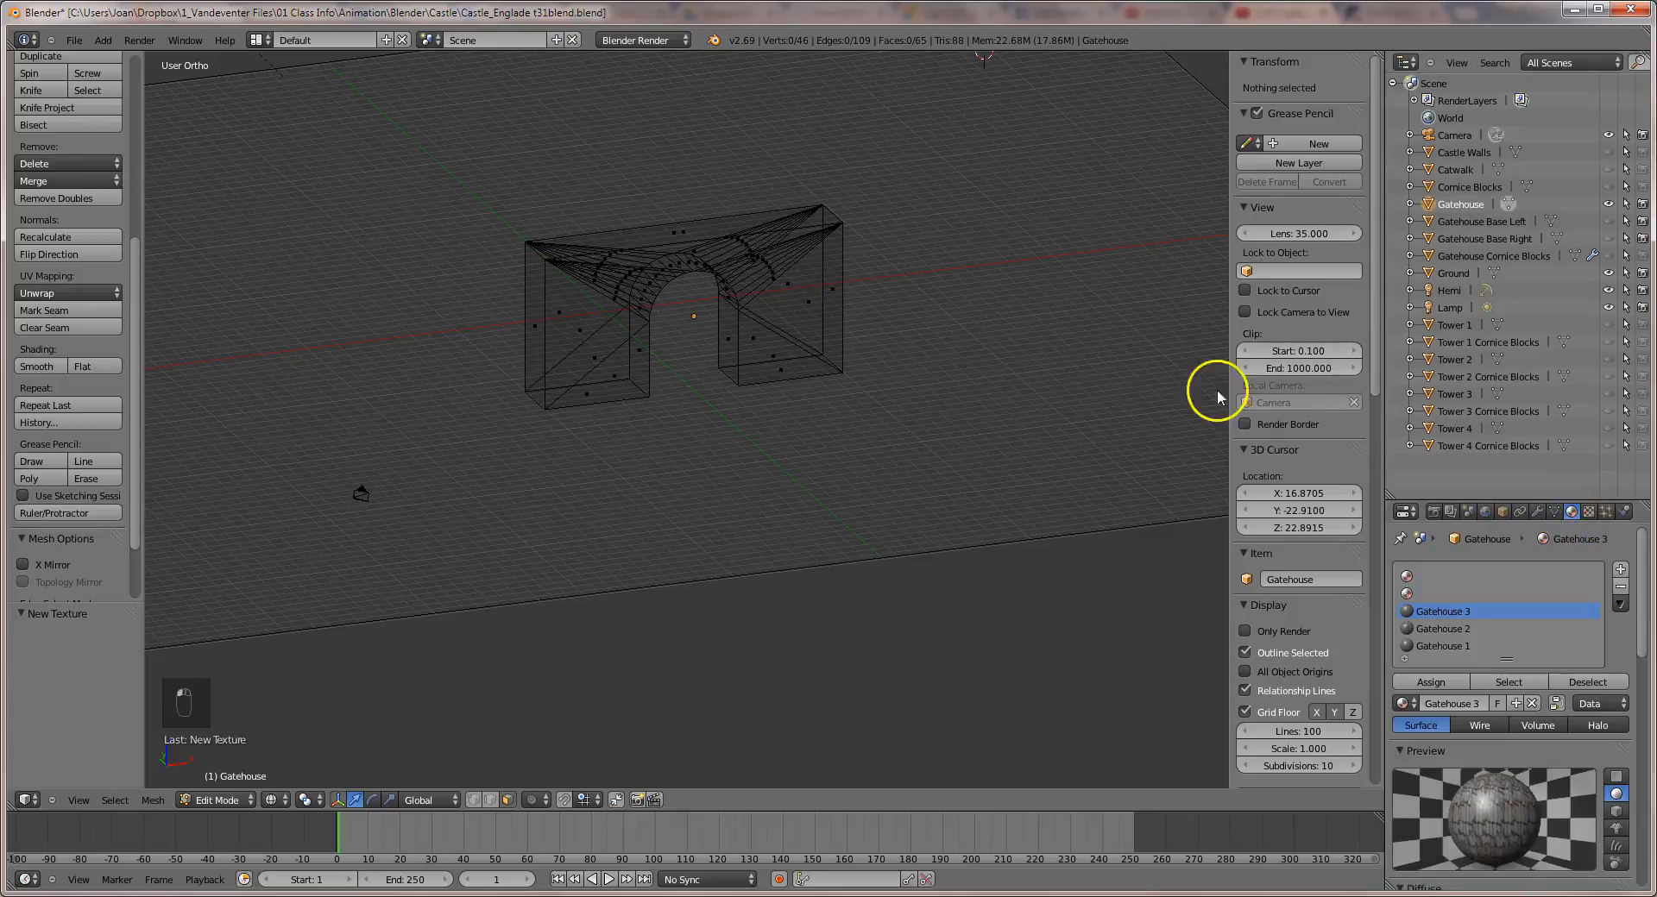
pyautogui.rightClick(668, 235)
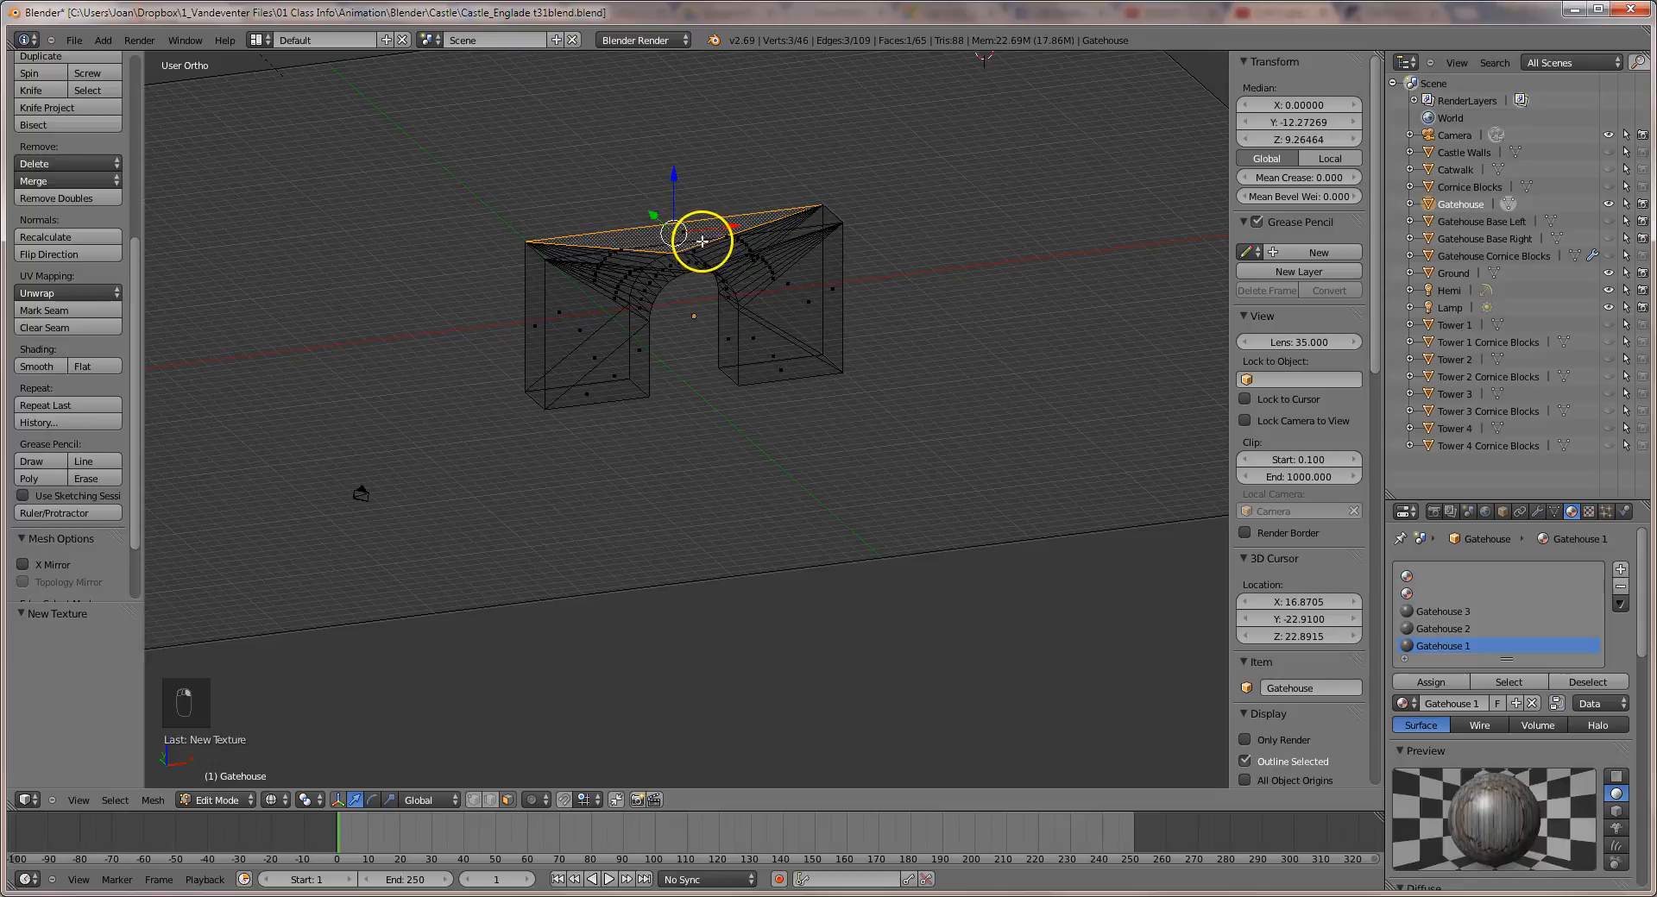
pyautogui.press('a')
pyautogui.moveTo(777, 251); pyautogui.dragTo(852, 187, button='middle')
pyautogui.rightClick(796, 193)
pyautogui.press('a')
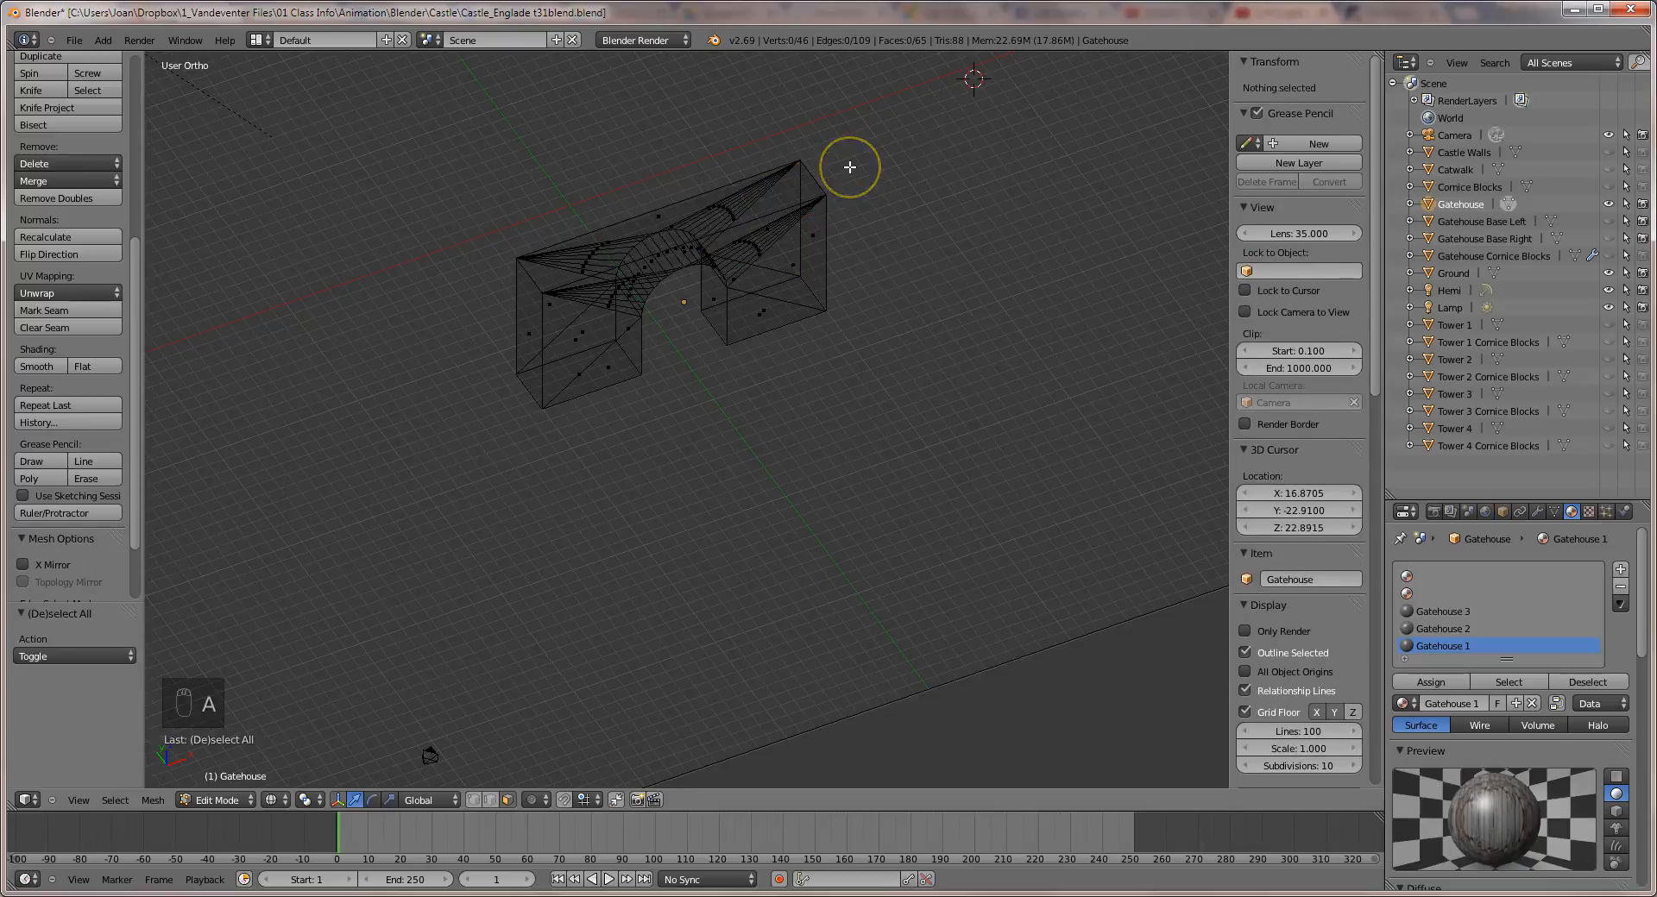
# Select the gatehouse's flat top face and assign the Gatehouse 3 material to it, clearing the selection when done.
pyautogui.press('z')
pyautogui.rightClick(663, 177)
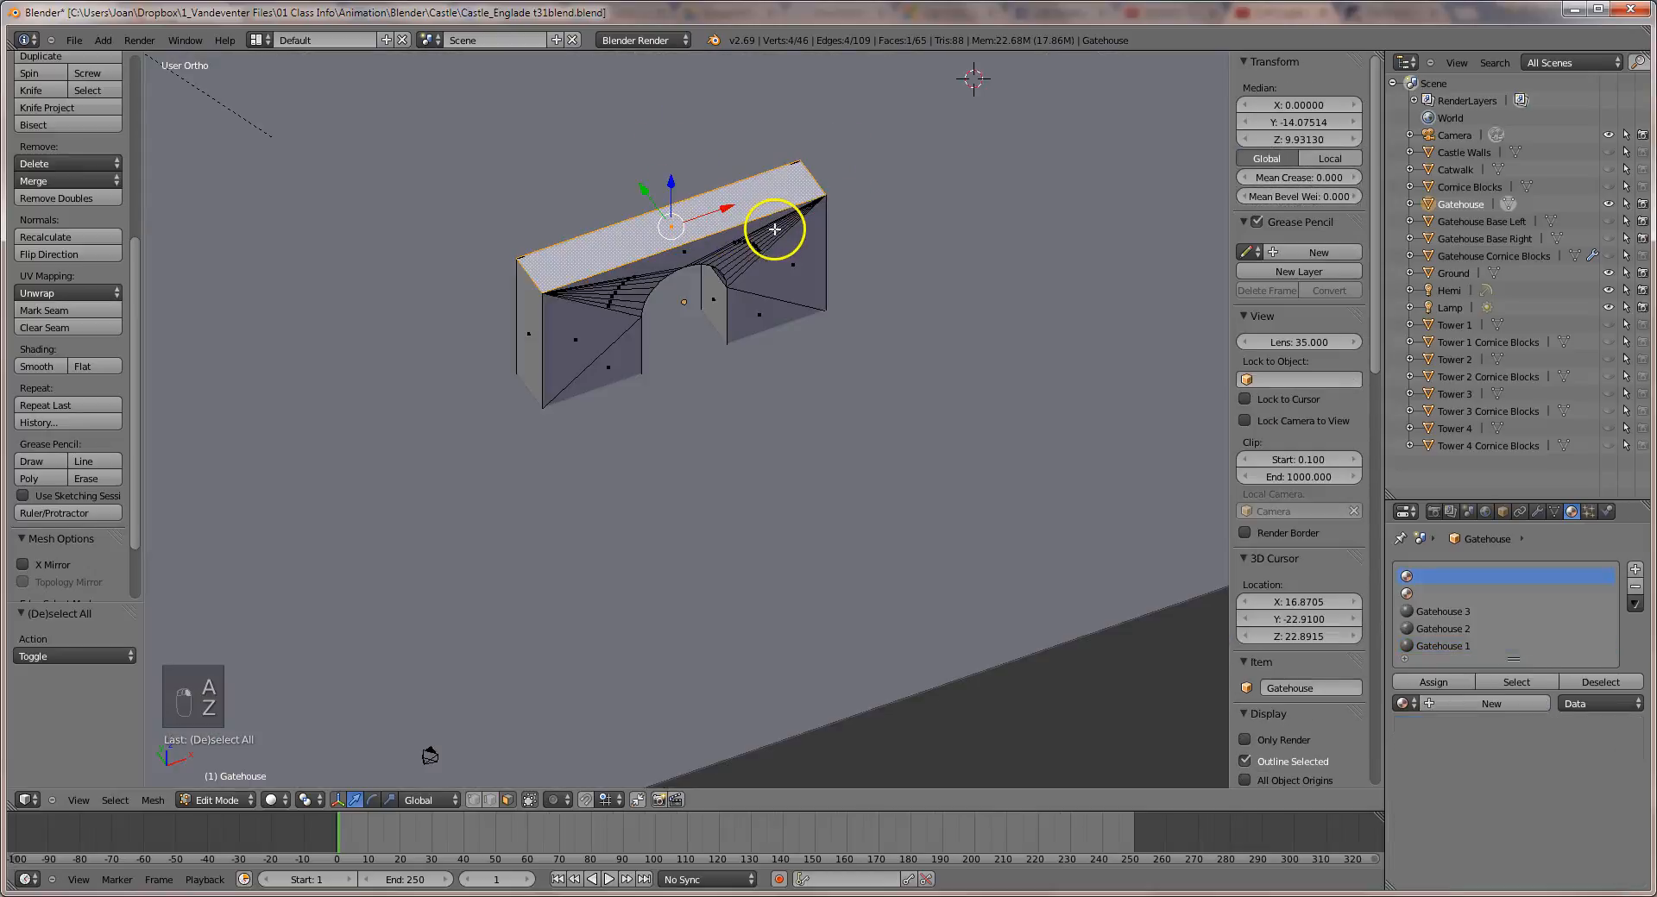
pyautogui.press('z')
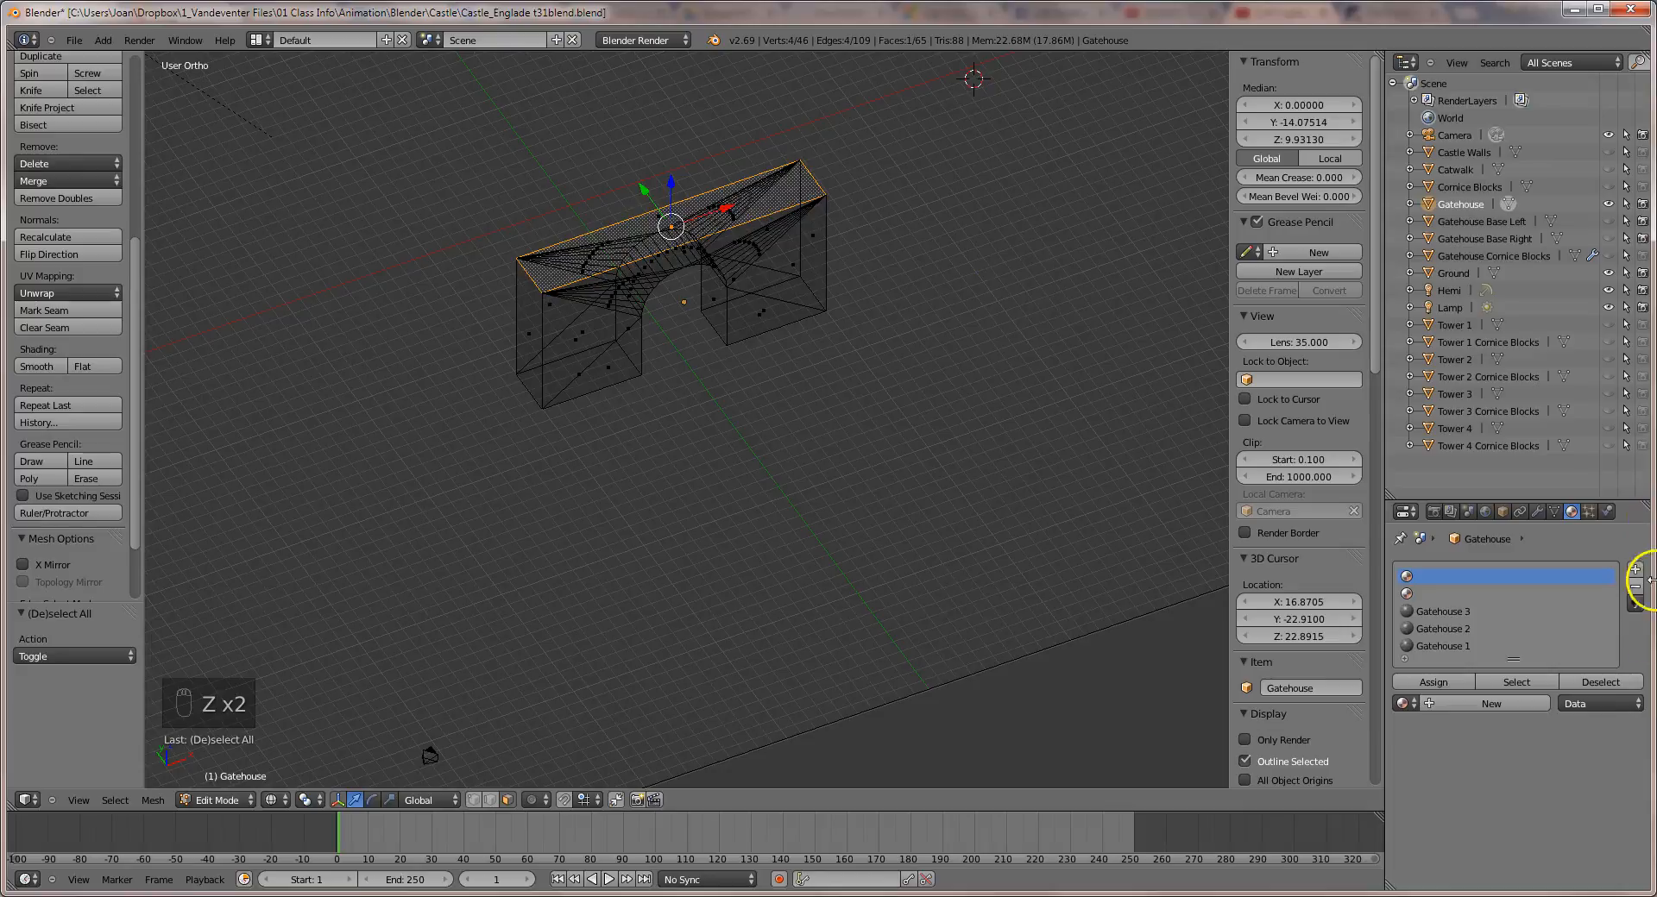
pyautogui.click(1465, 611)
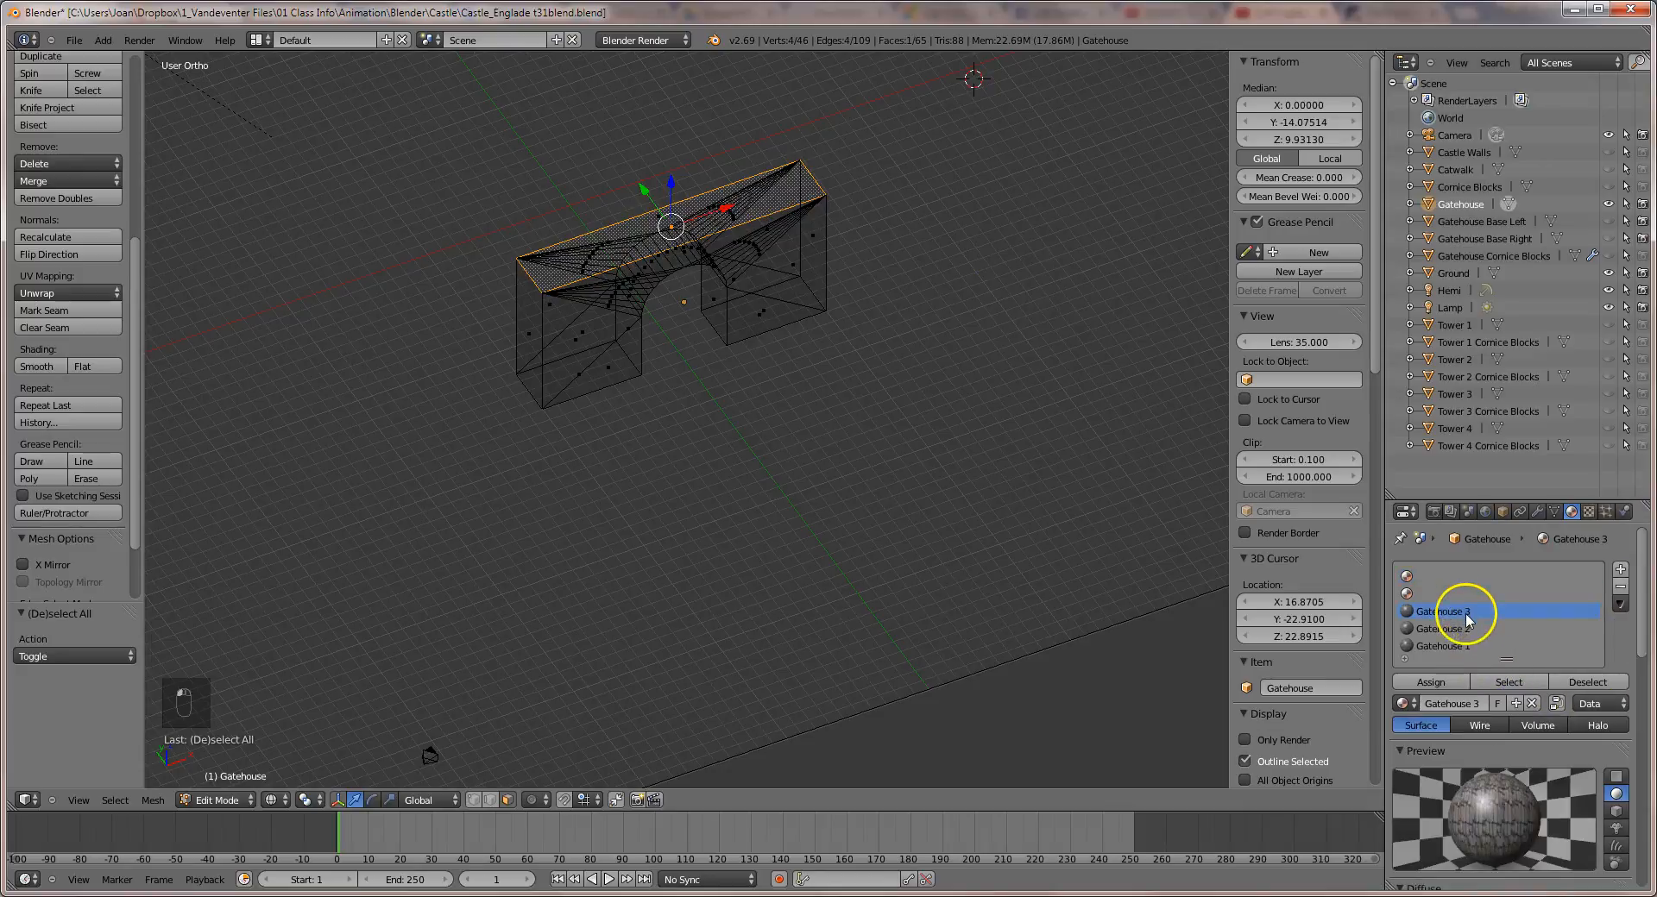
pyautogui.click(1439, 681)
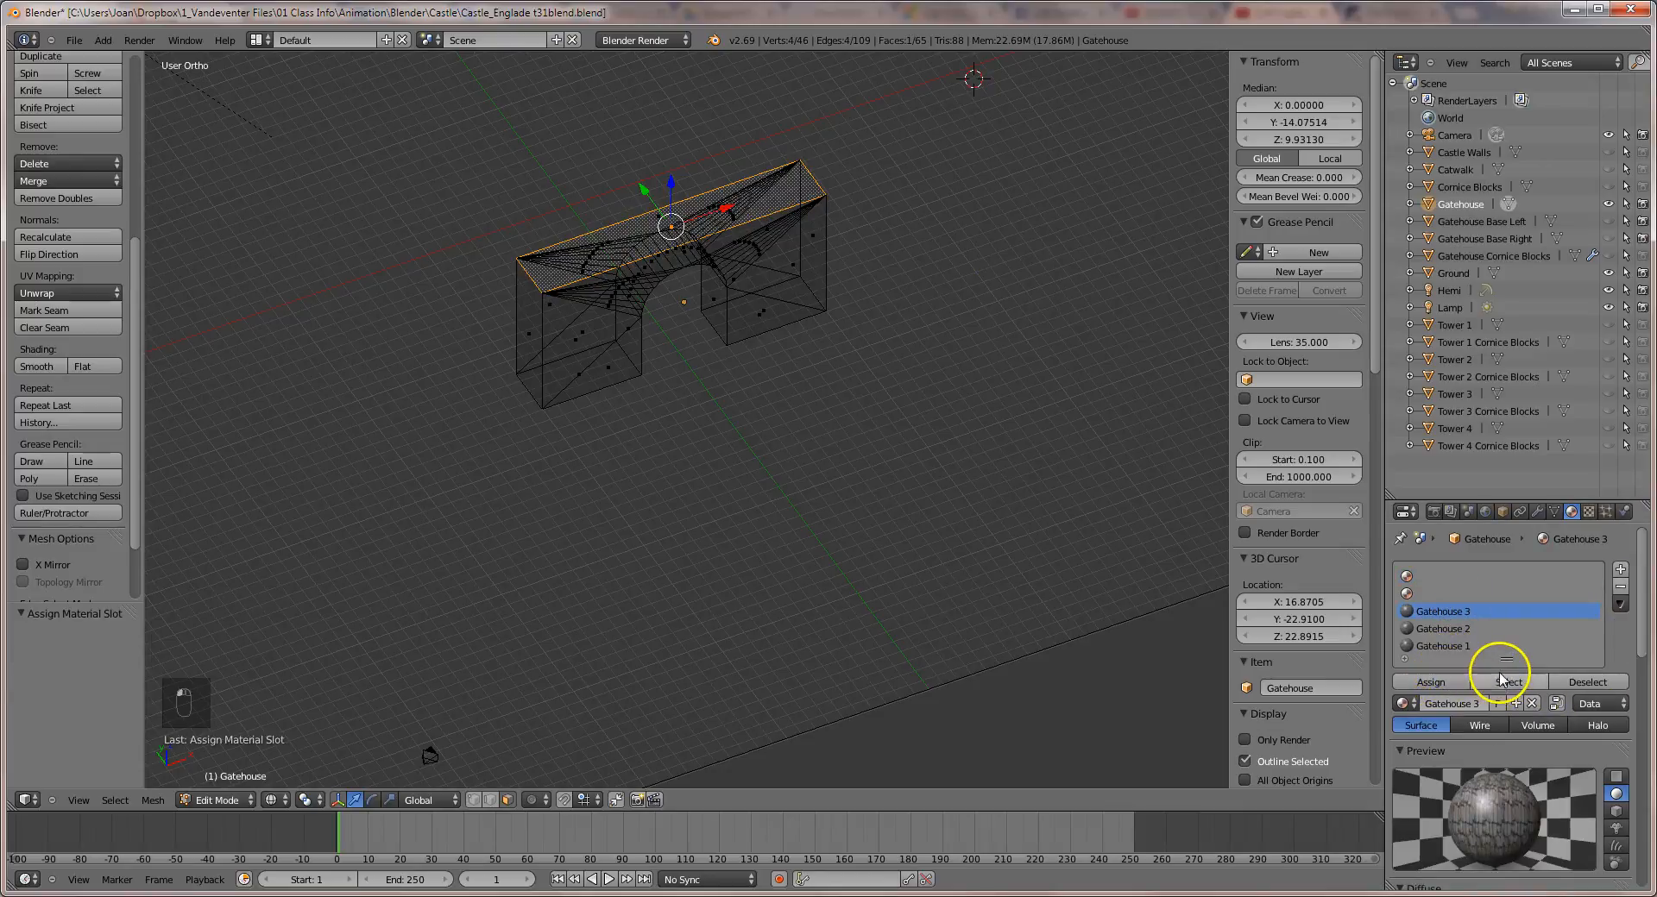
pyautogui.click(1566, 682)
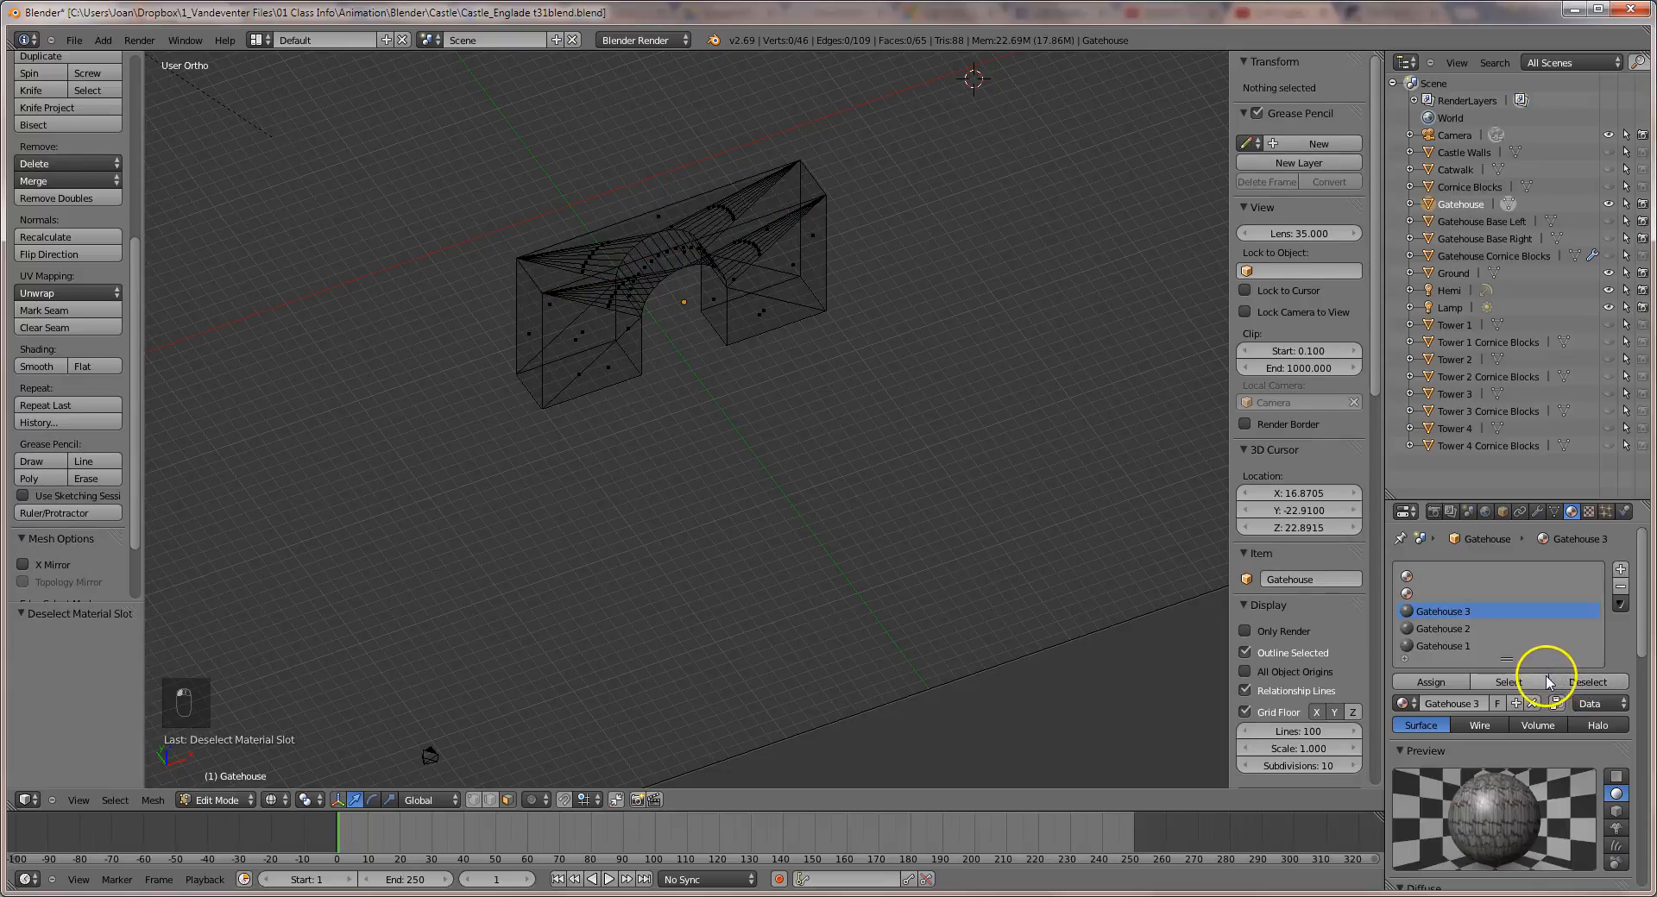
# Render the scene and examine the stone textures across the whole gatehouse.
pyautogui.press('F12')
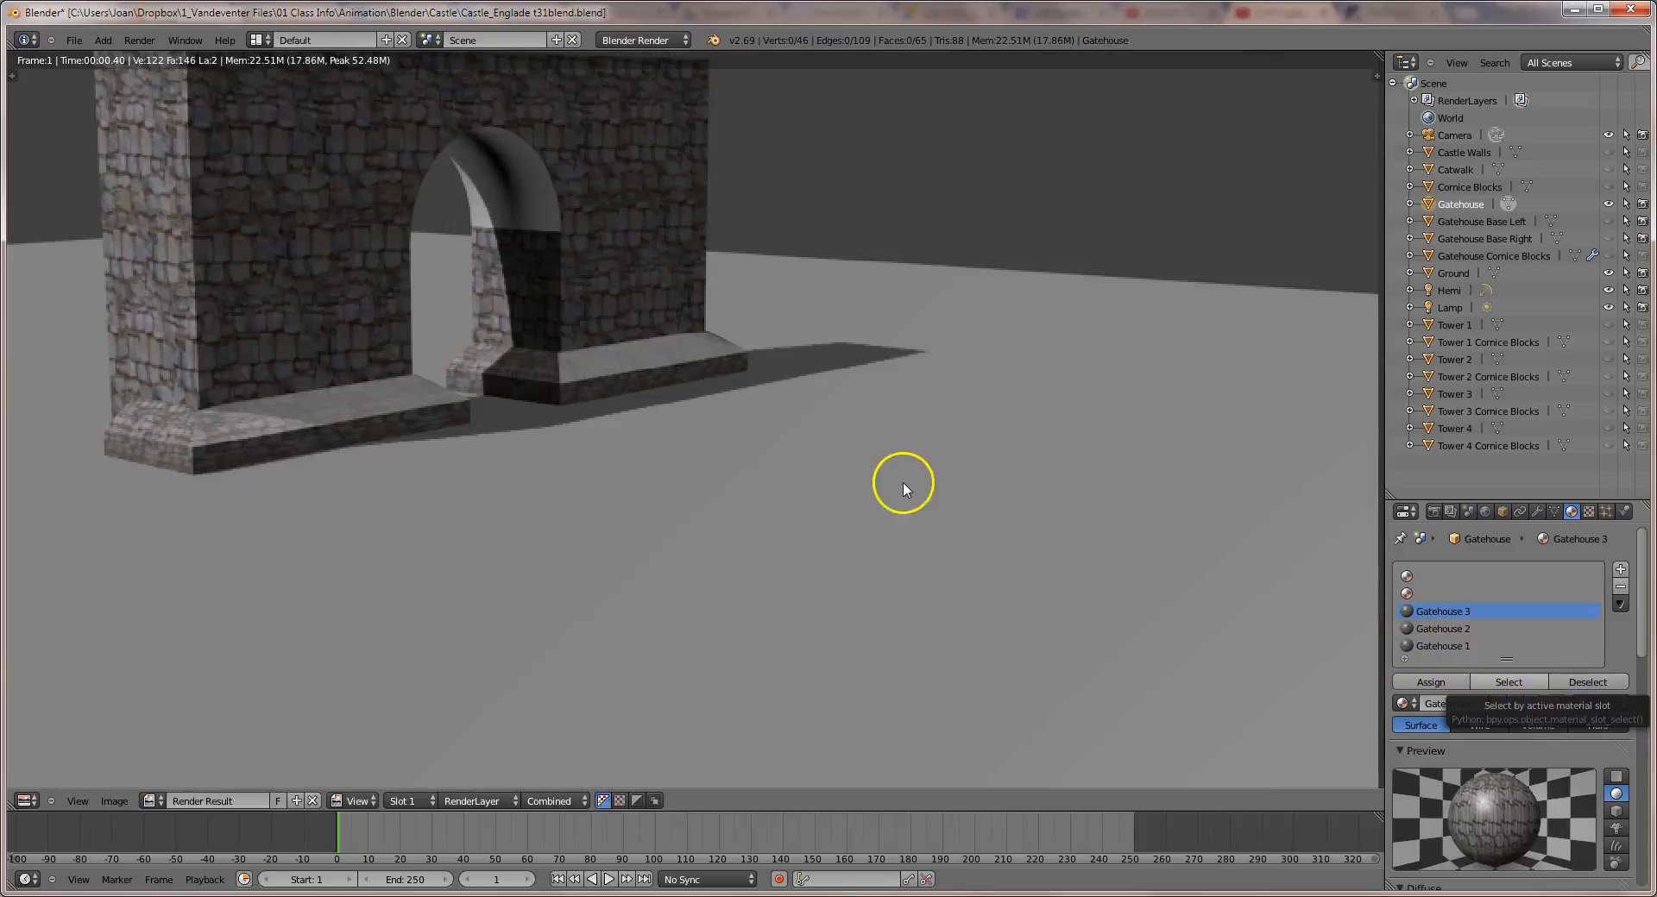
pyautogui.scroll(-1, 892, 483)
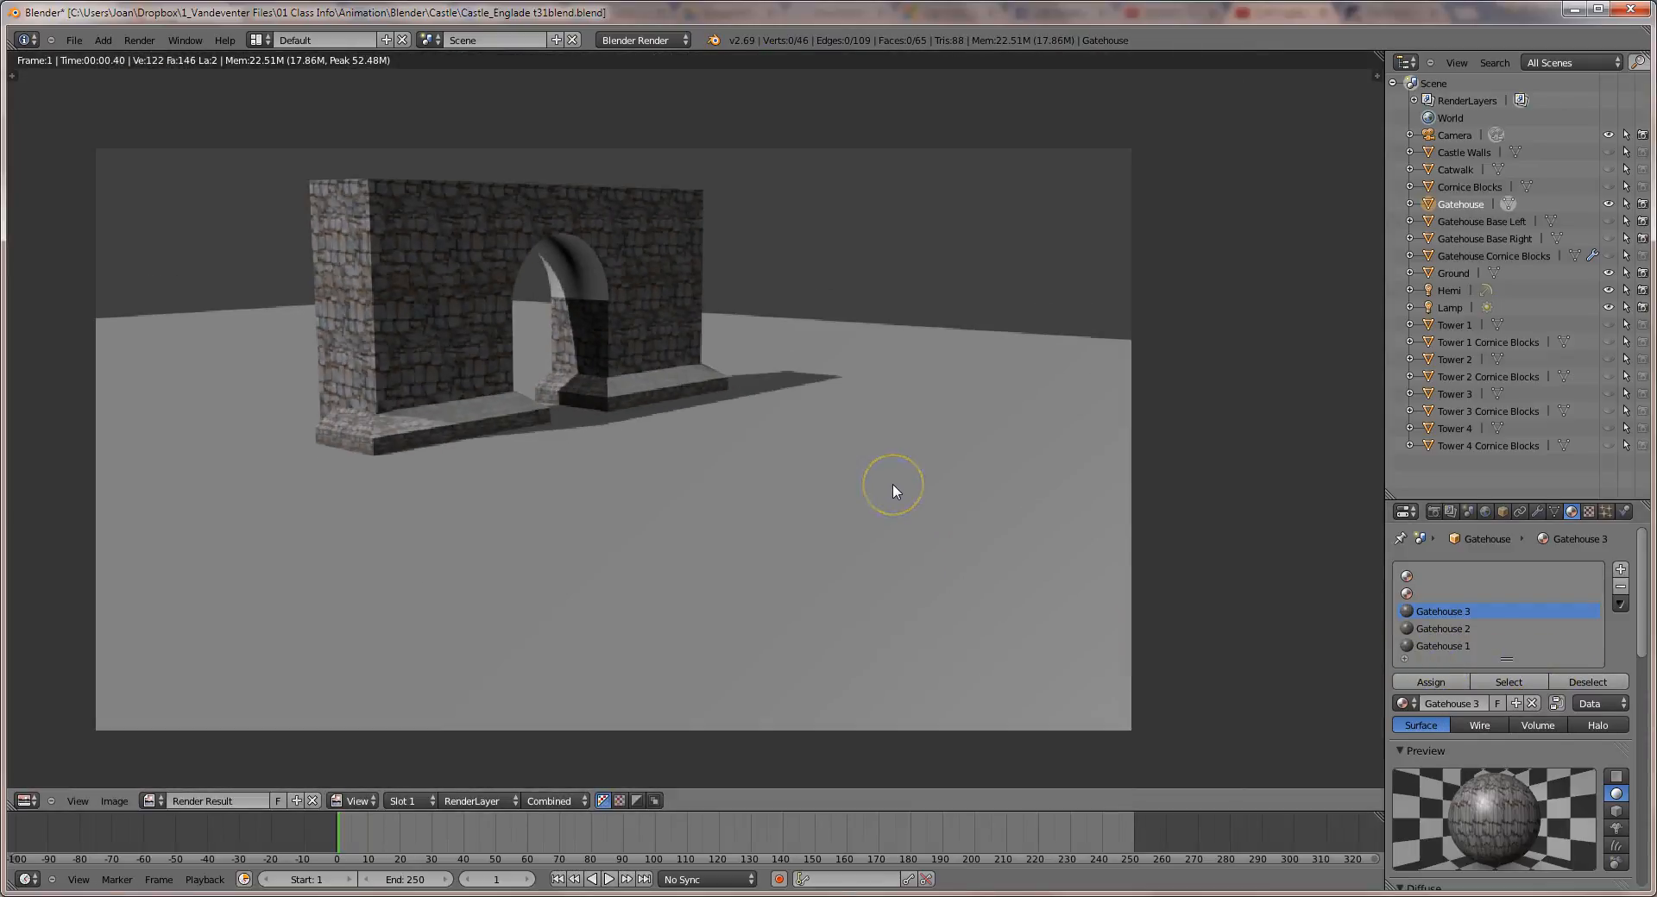
pyautogui.press('Escape')
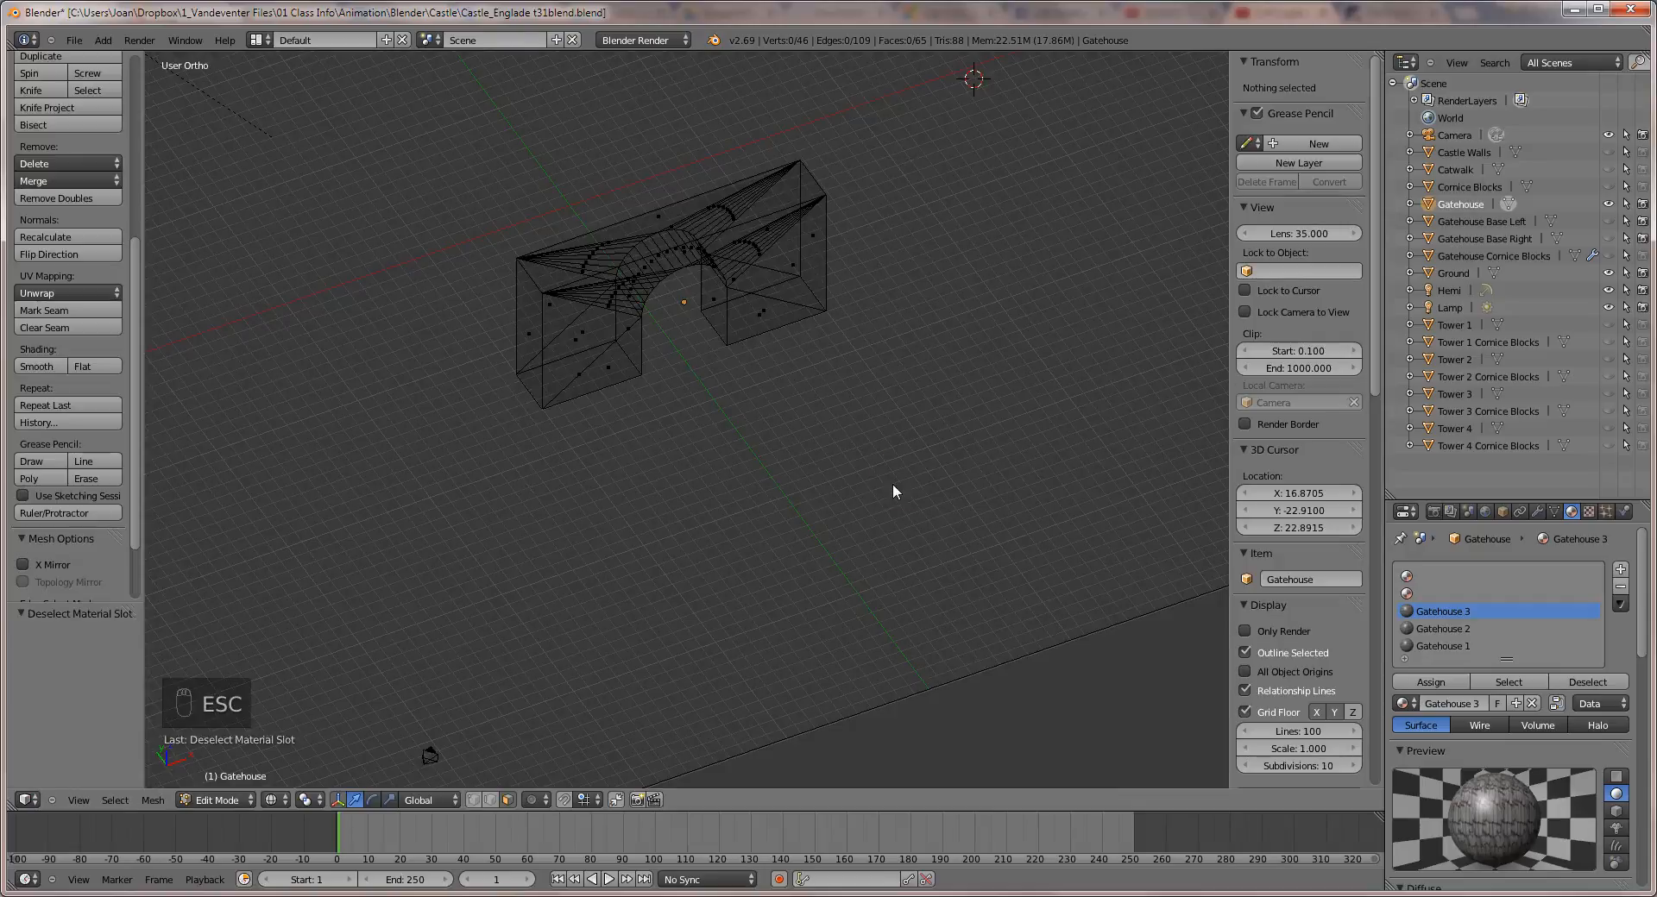
# Align the camera to an angled view of the gatehouse that looks down on its top face.
pyautogui.moveTo(903, 479); pyautogui.dragTo(937, 440, button='middle')
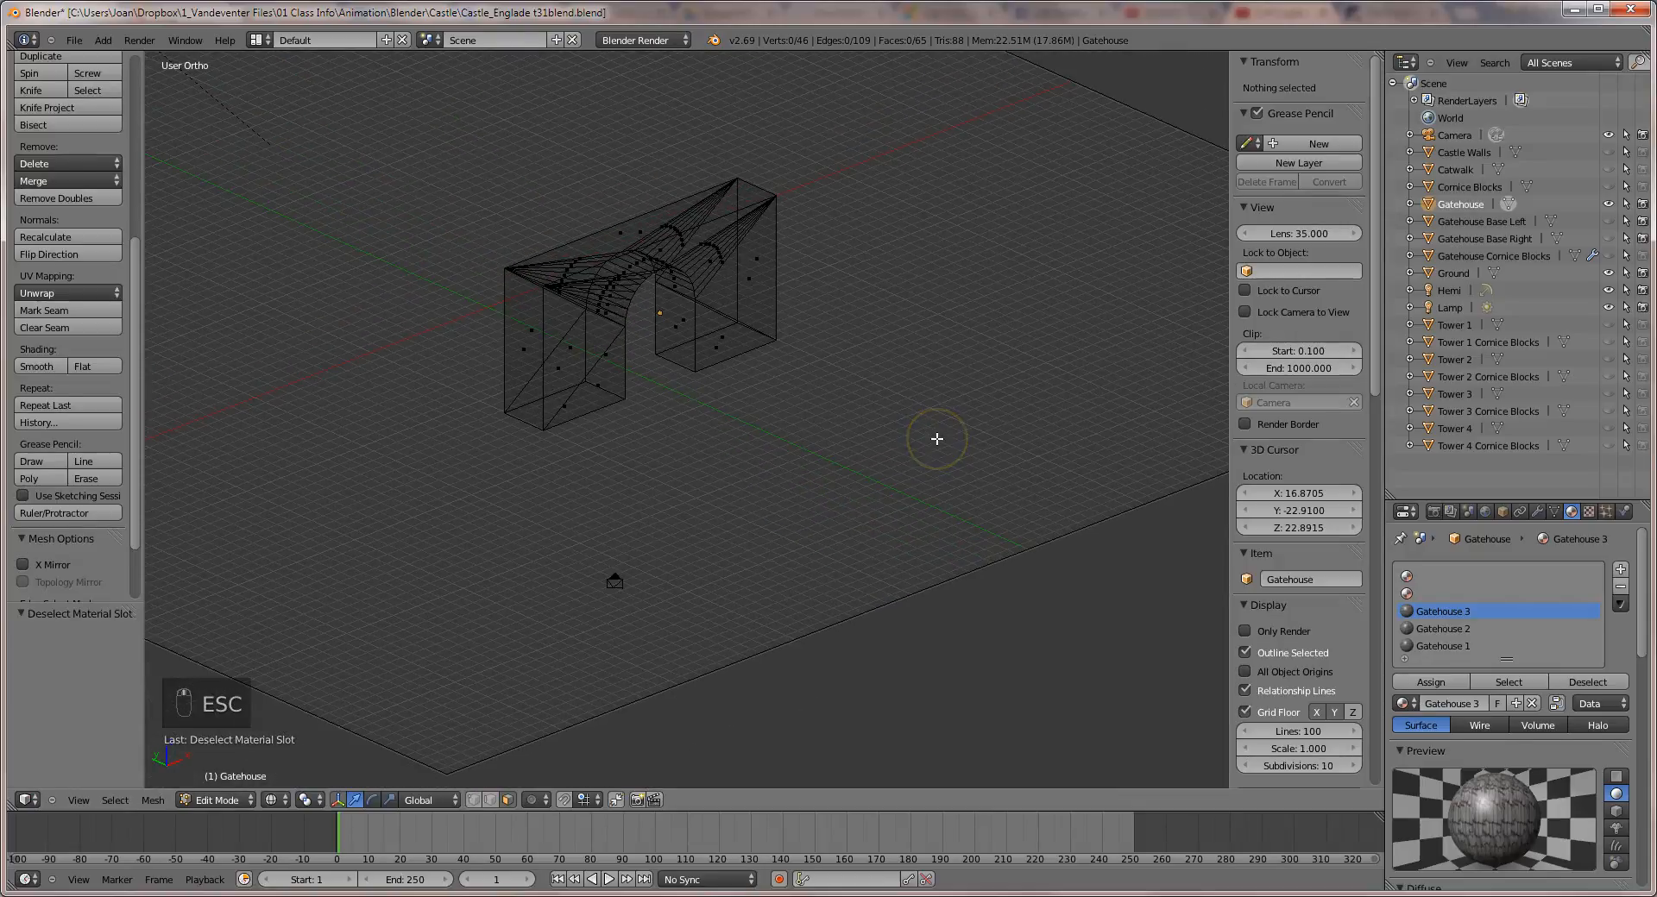
pyautogui.press('ctrl+alt+KP_0')
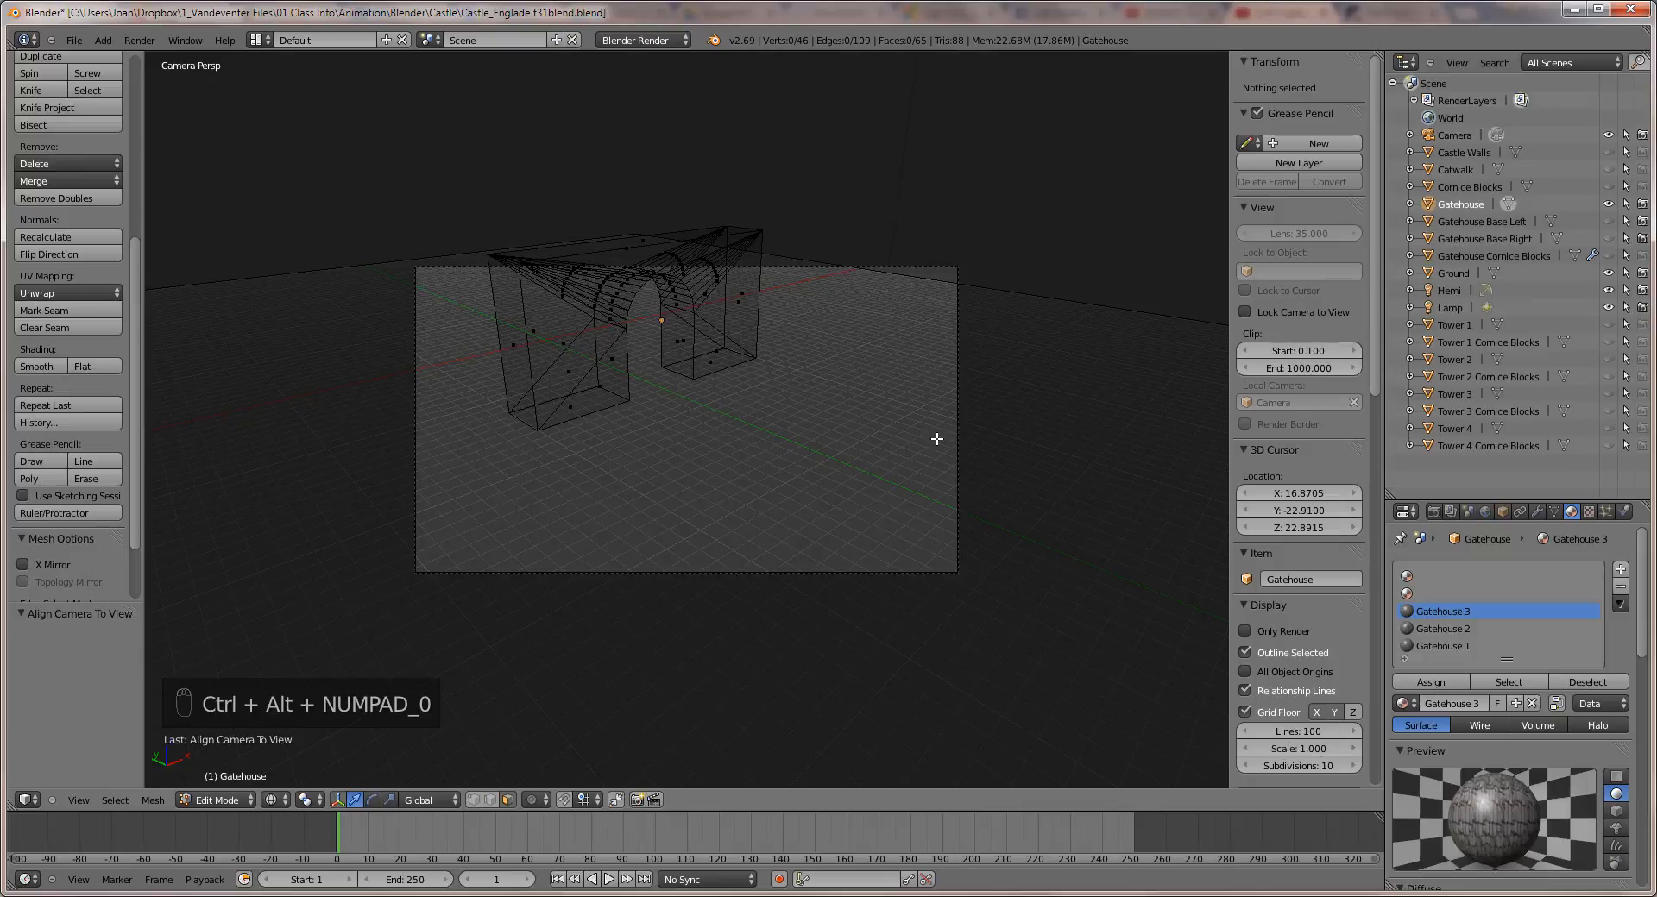
# Realign the camera so the whole gatehouse fits inside the frame, and render the scene to check its stone textures.
pyautogui.press('KP_0')
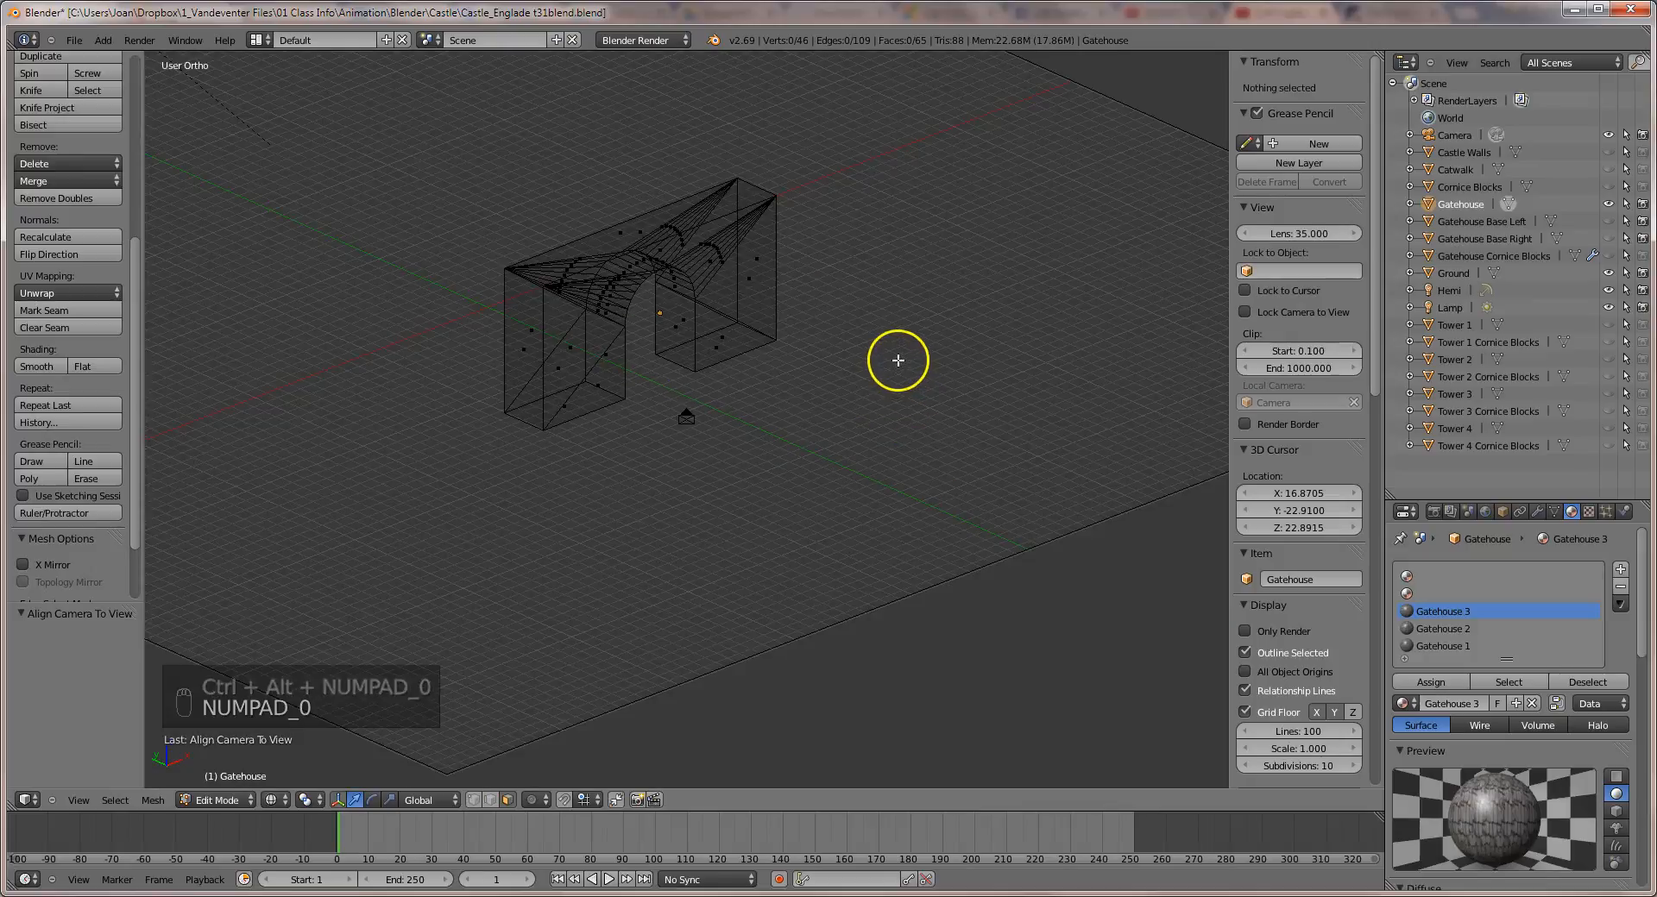
pyautogui.keyDown('shift'); pyautogui.moveTo(891, 354); pyautogui.dragTo(884, 439, button='middle'); pyautogui.keyUp('shift')
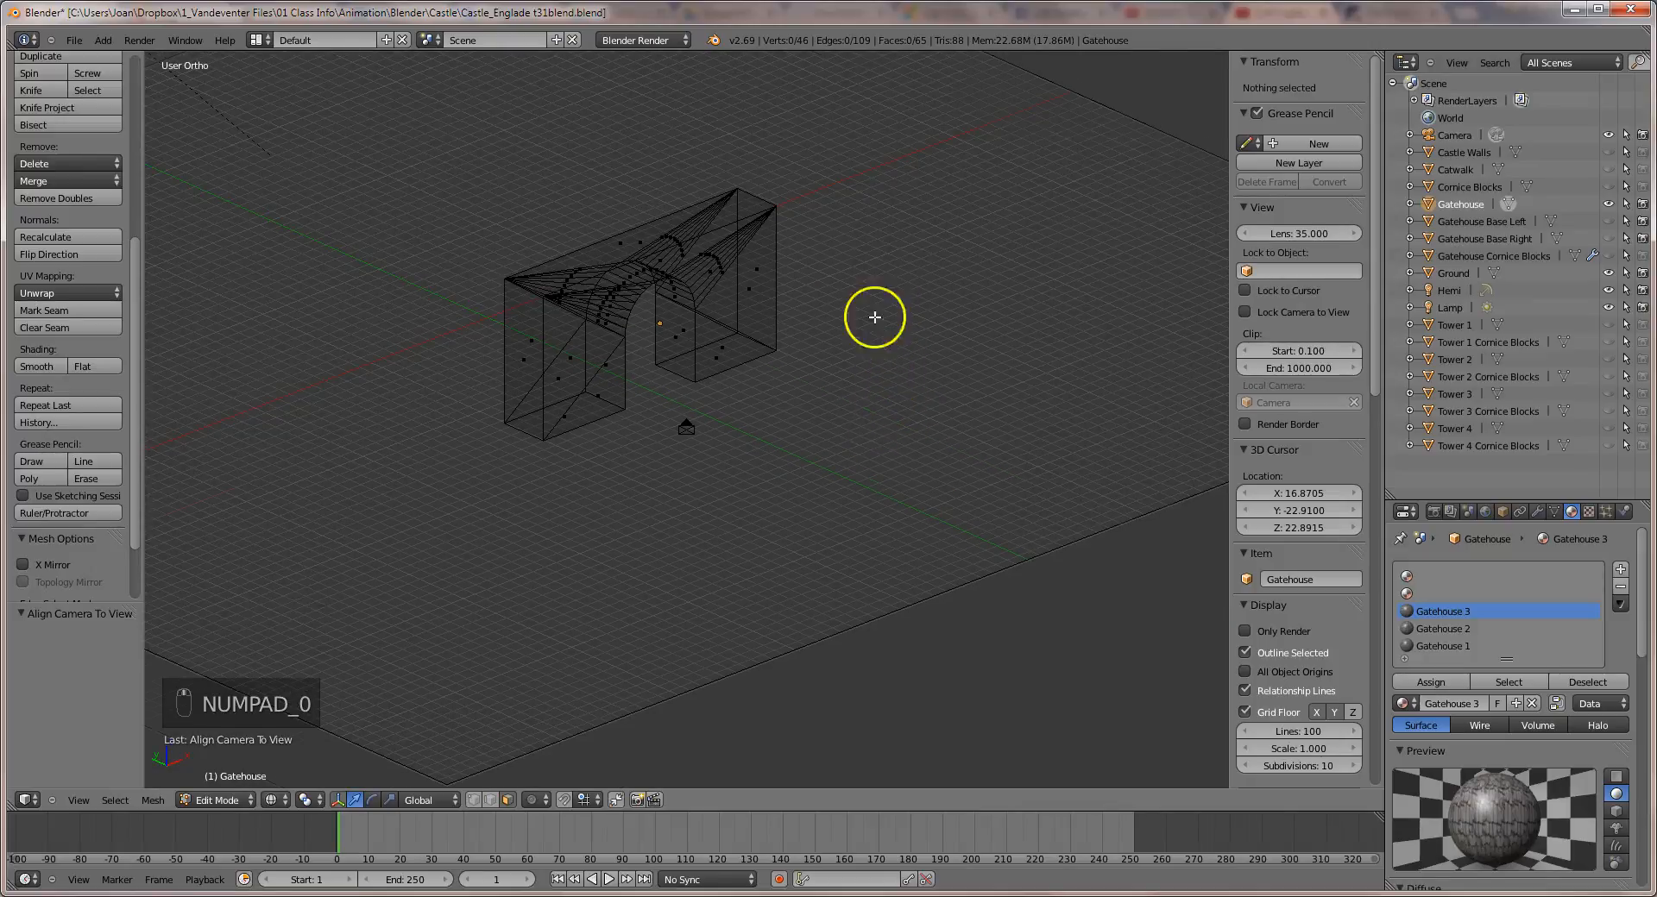
pyautogui.press('ctrl+alt+KP_0')
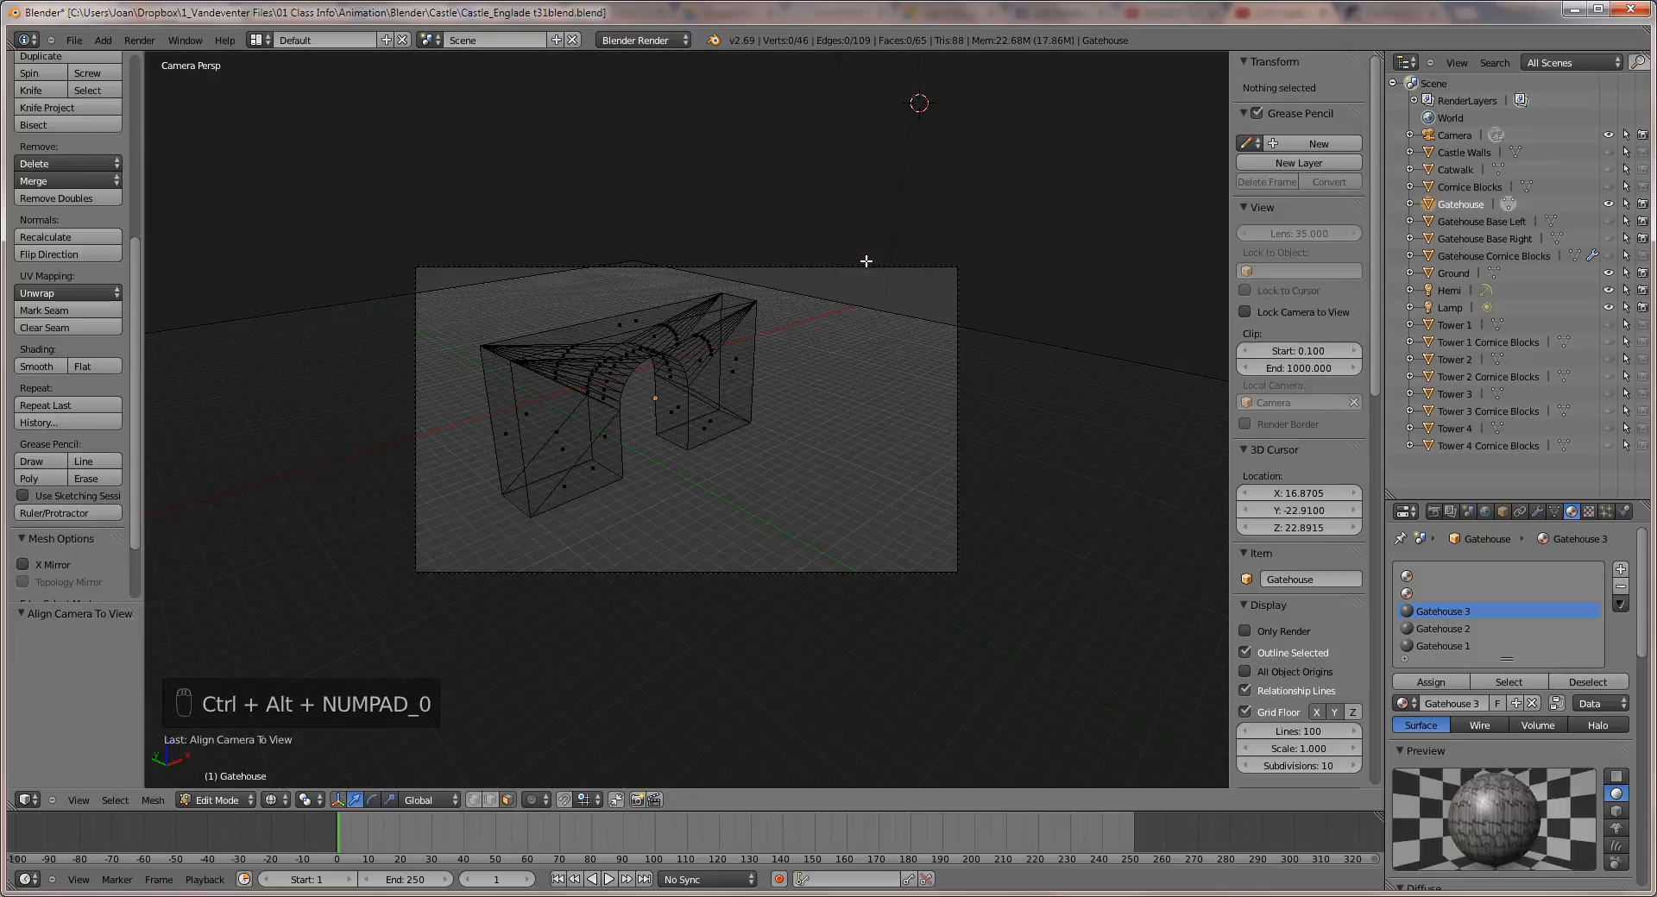
pyautogui.press('F12')
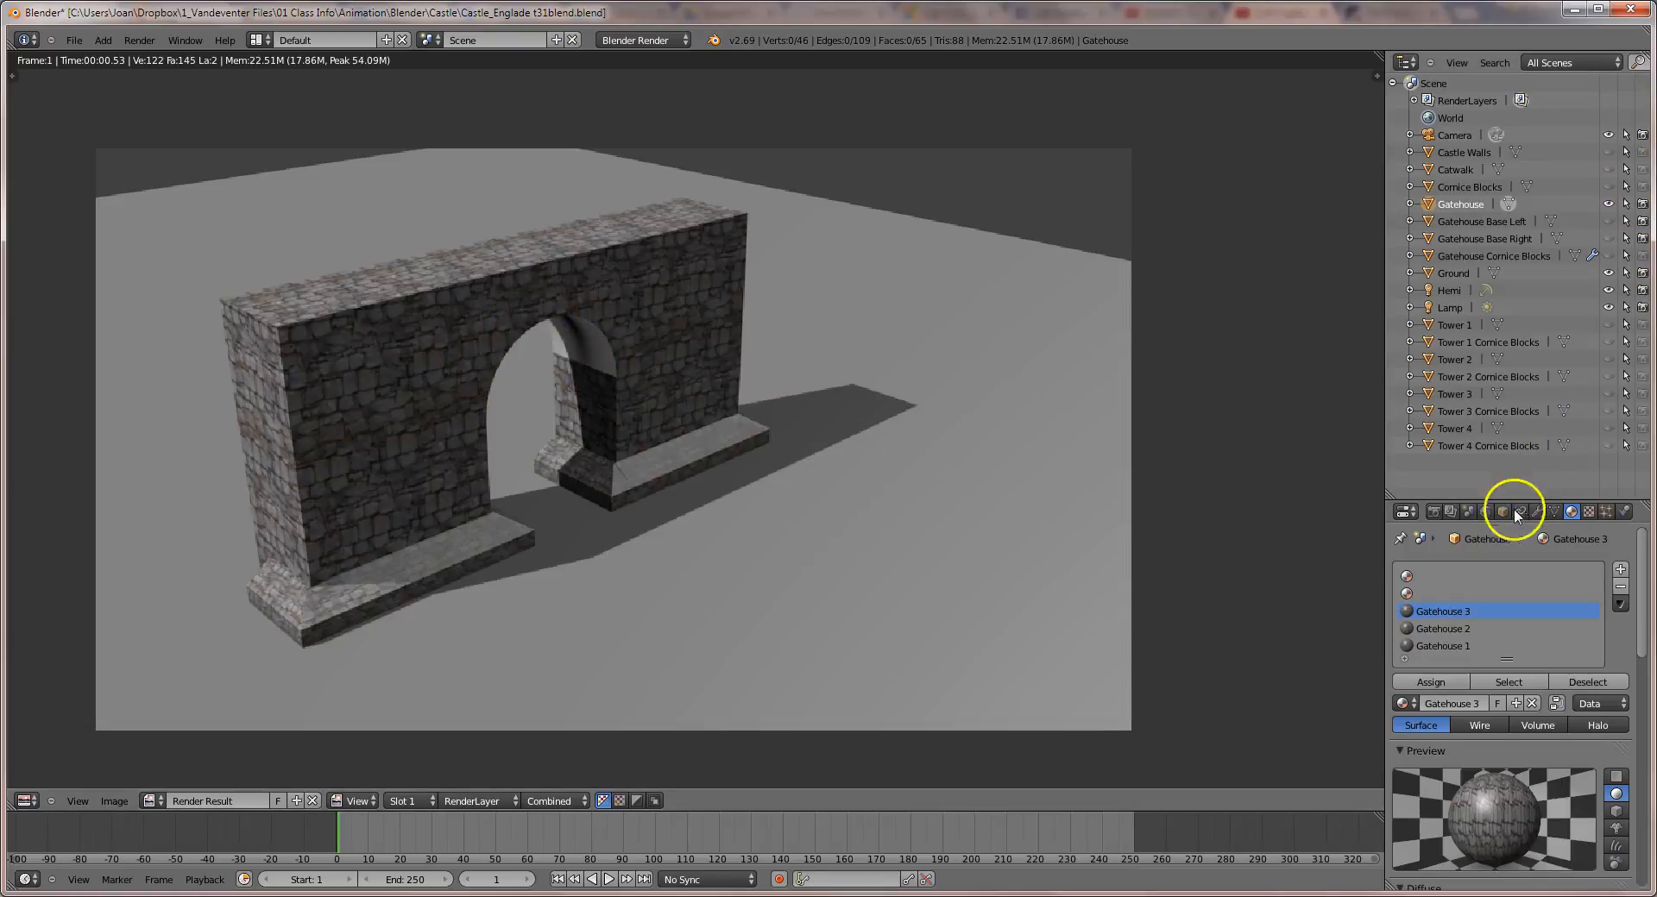
# Create a new material in the empty slot above Gatehouse 3 and name it Gatehouse 4.
pyautogui.click(1447, 594)
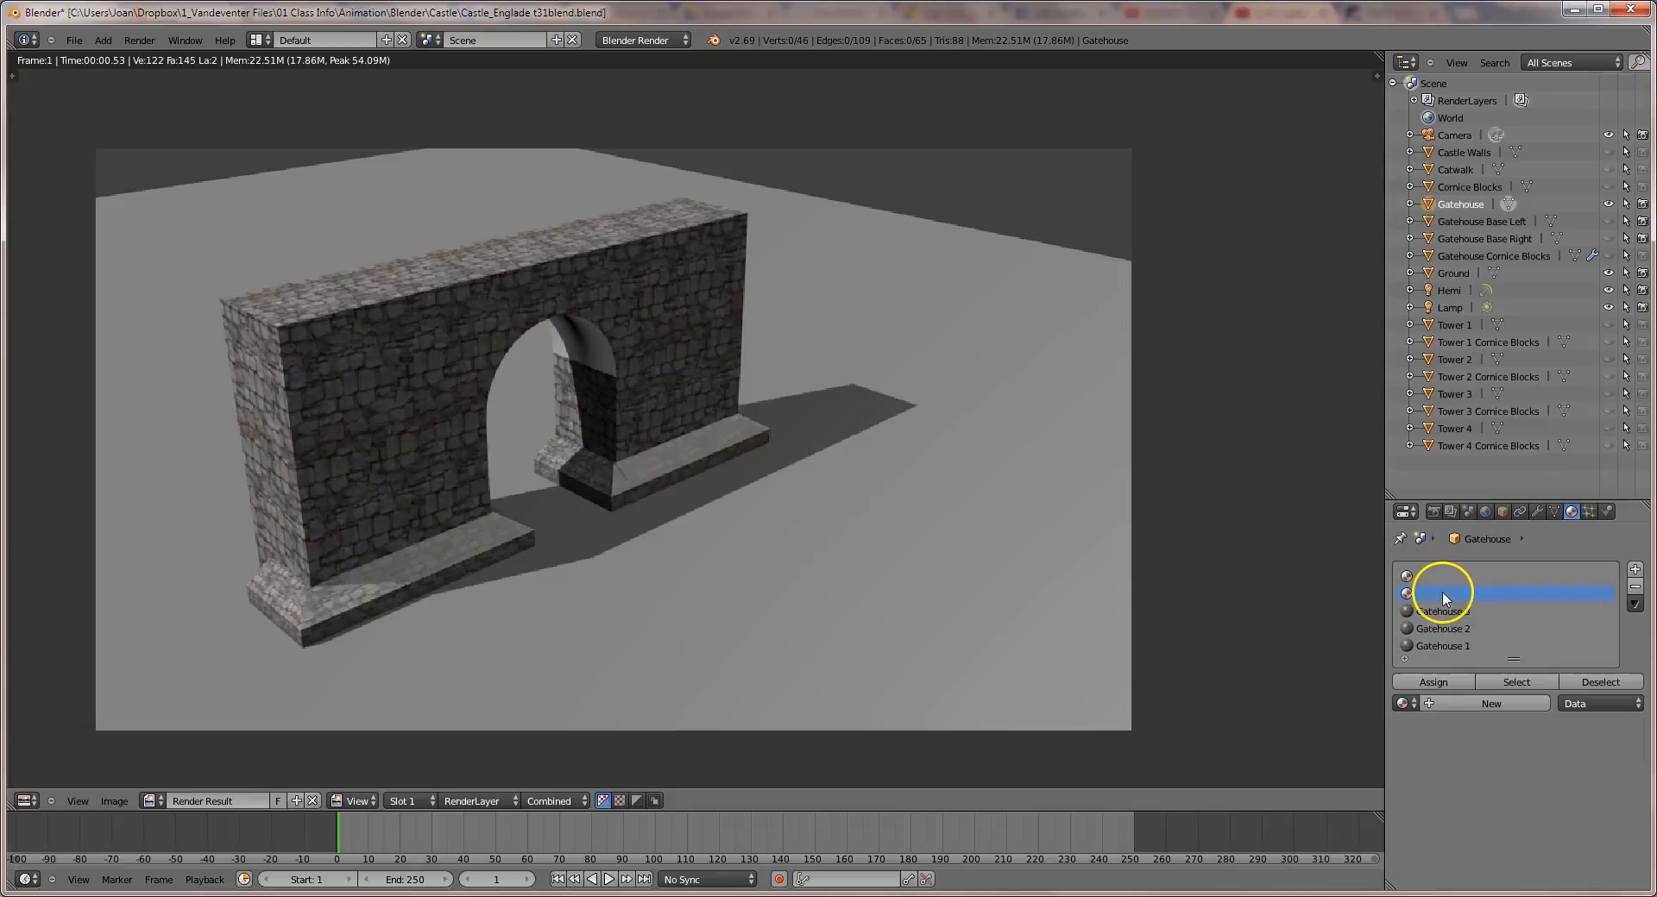
pyautogui.press('Escape')
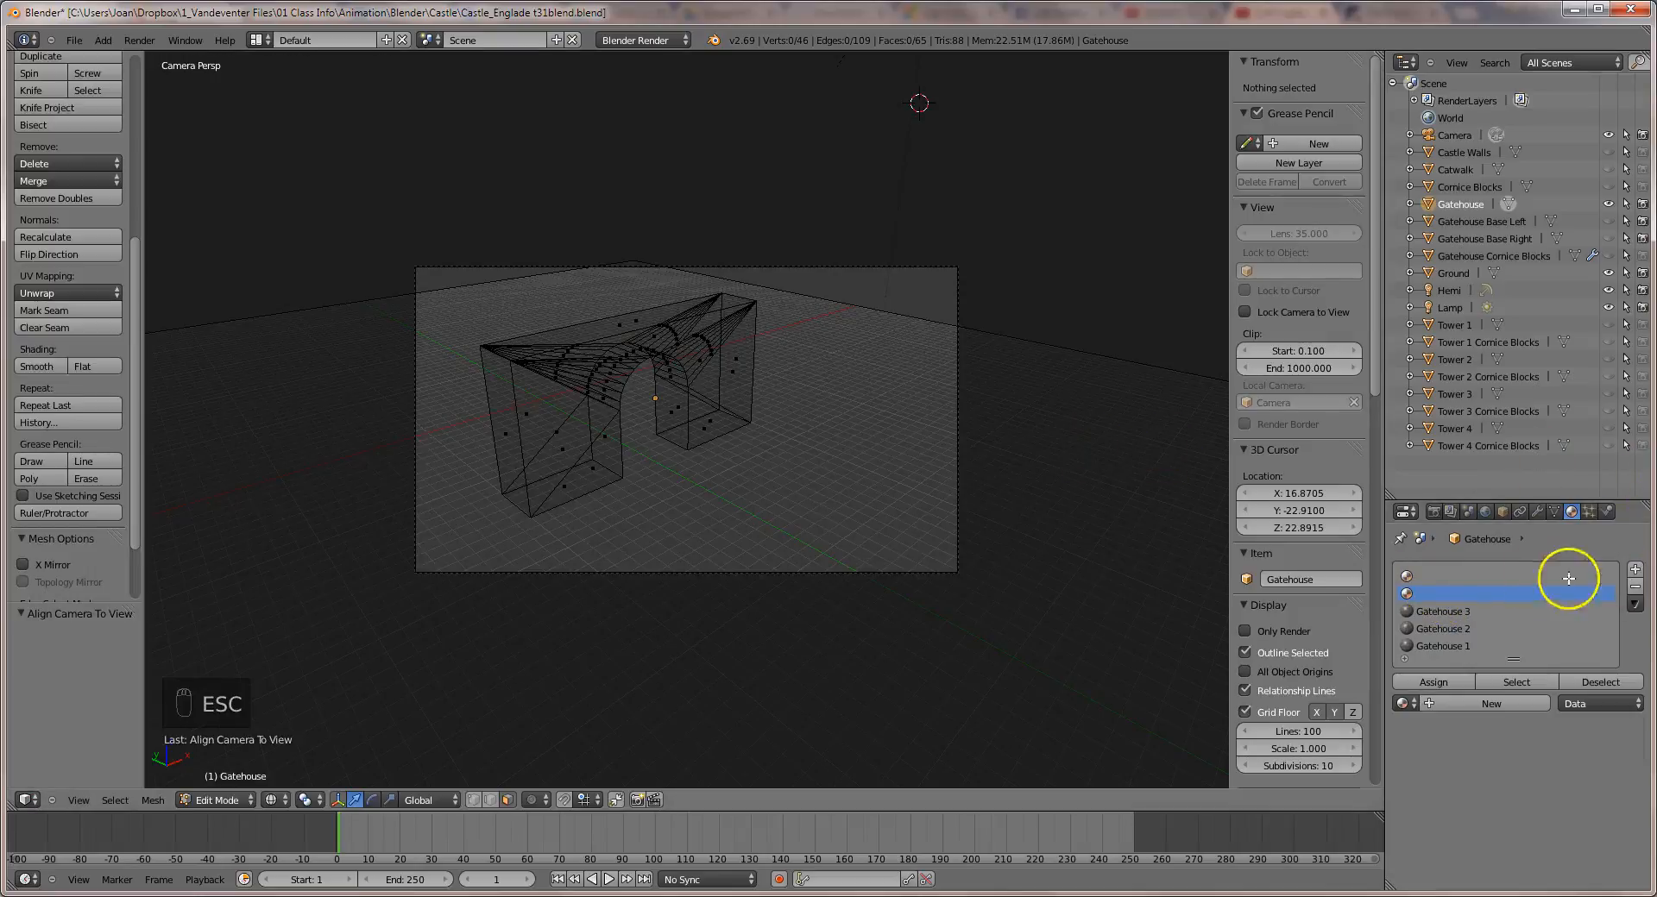
pyautogui.click(1442, 702)
pyautogui.hotkey('shift', 'g')
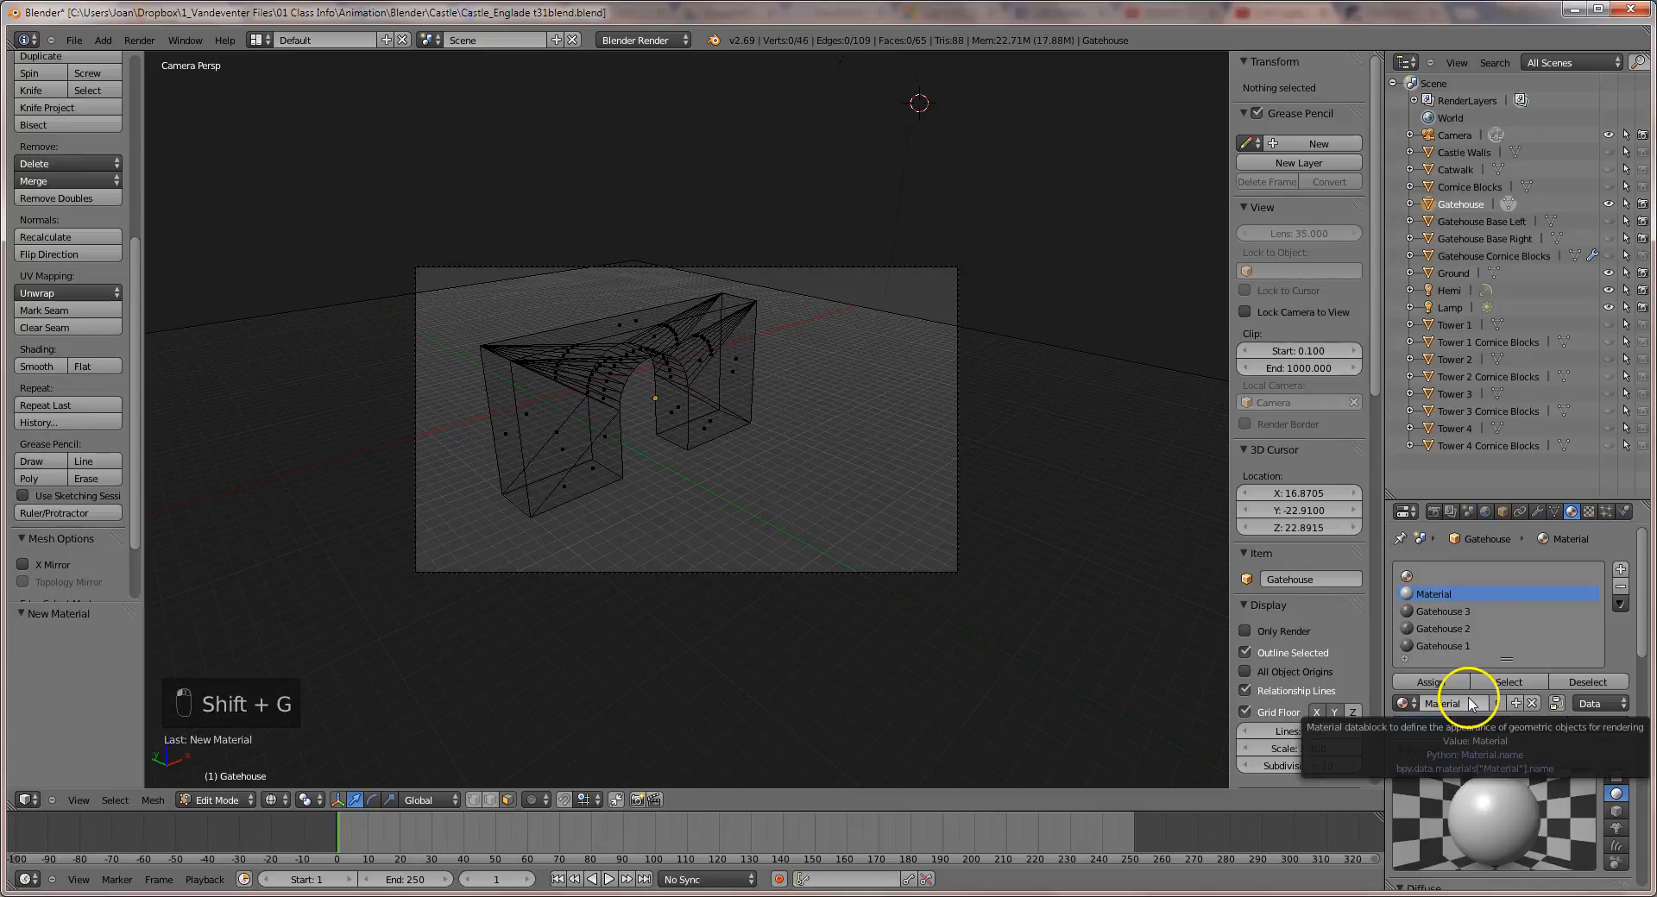
pyautogui.write('atehouse')
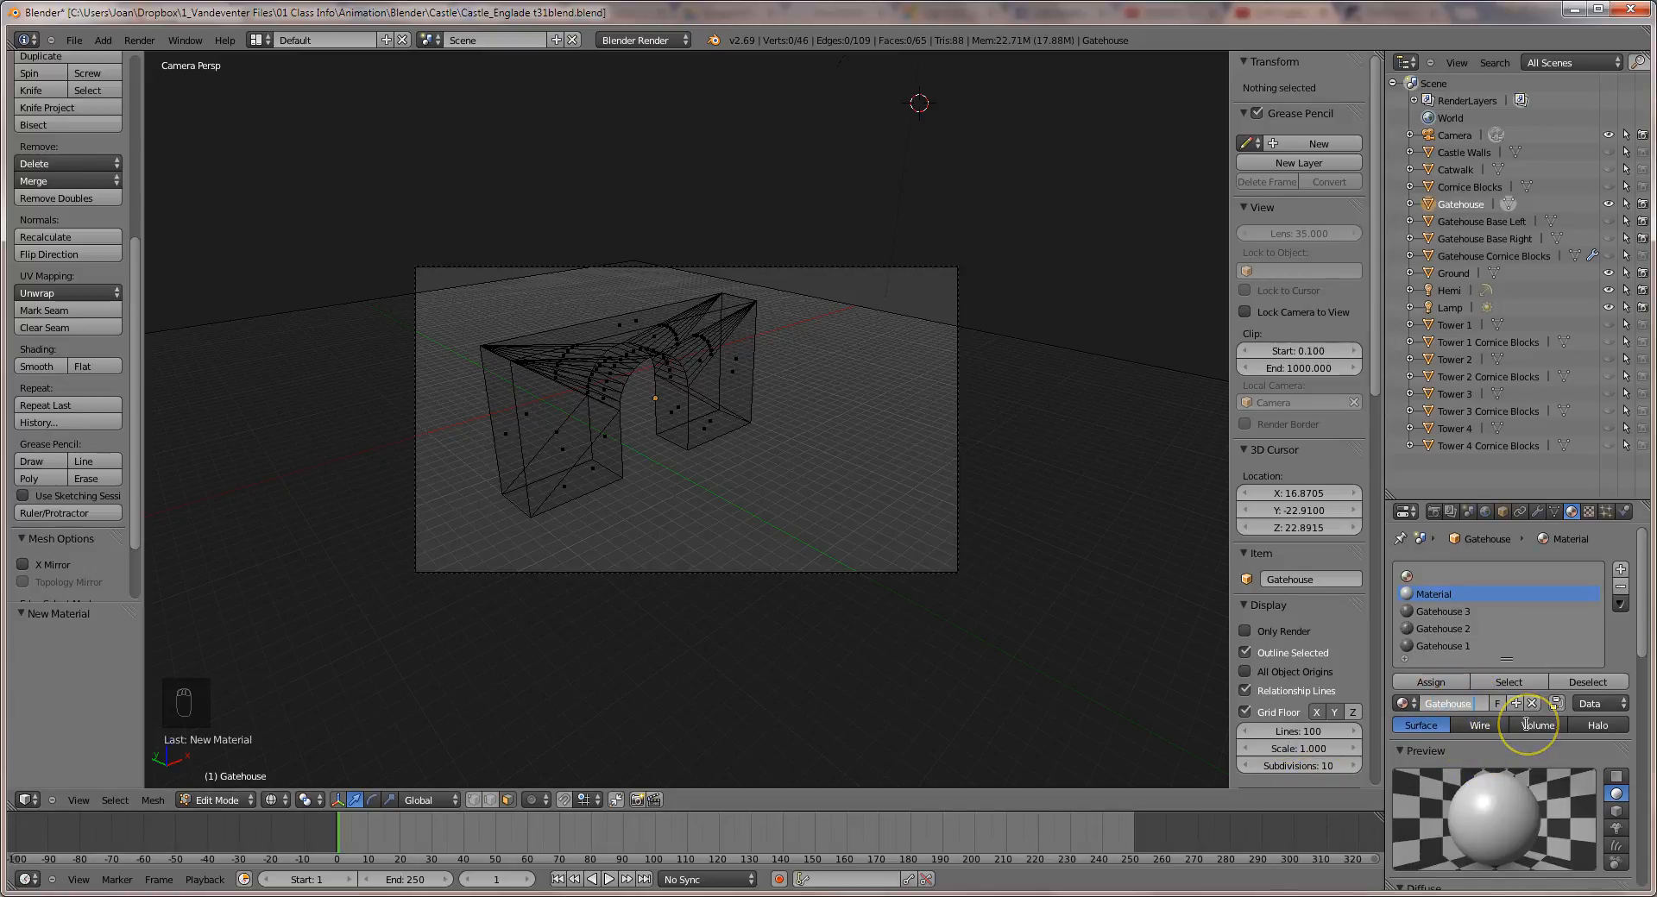
pyautogui.write(' 4')
pyautogui.press('Return')
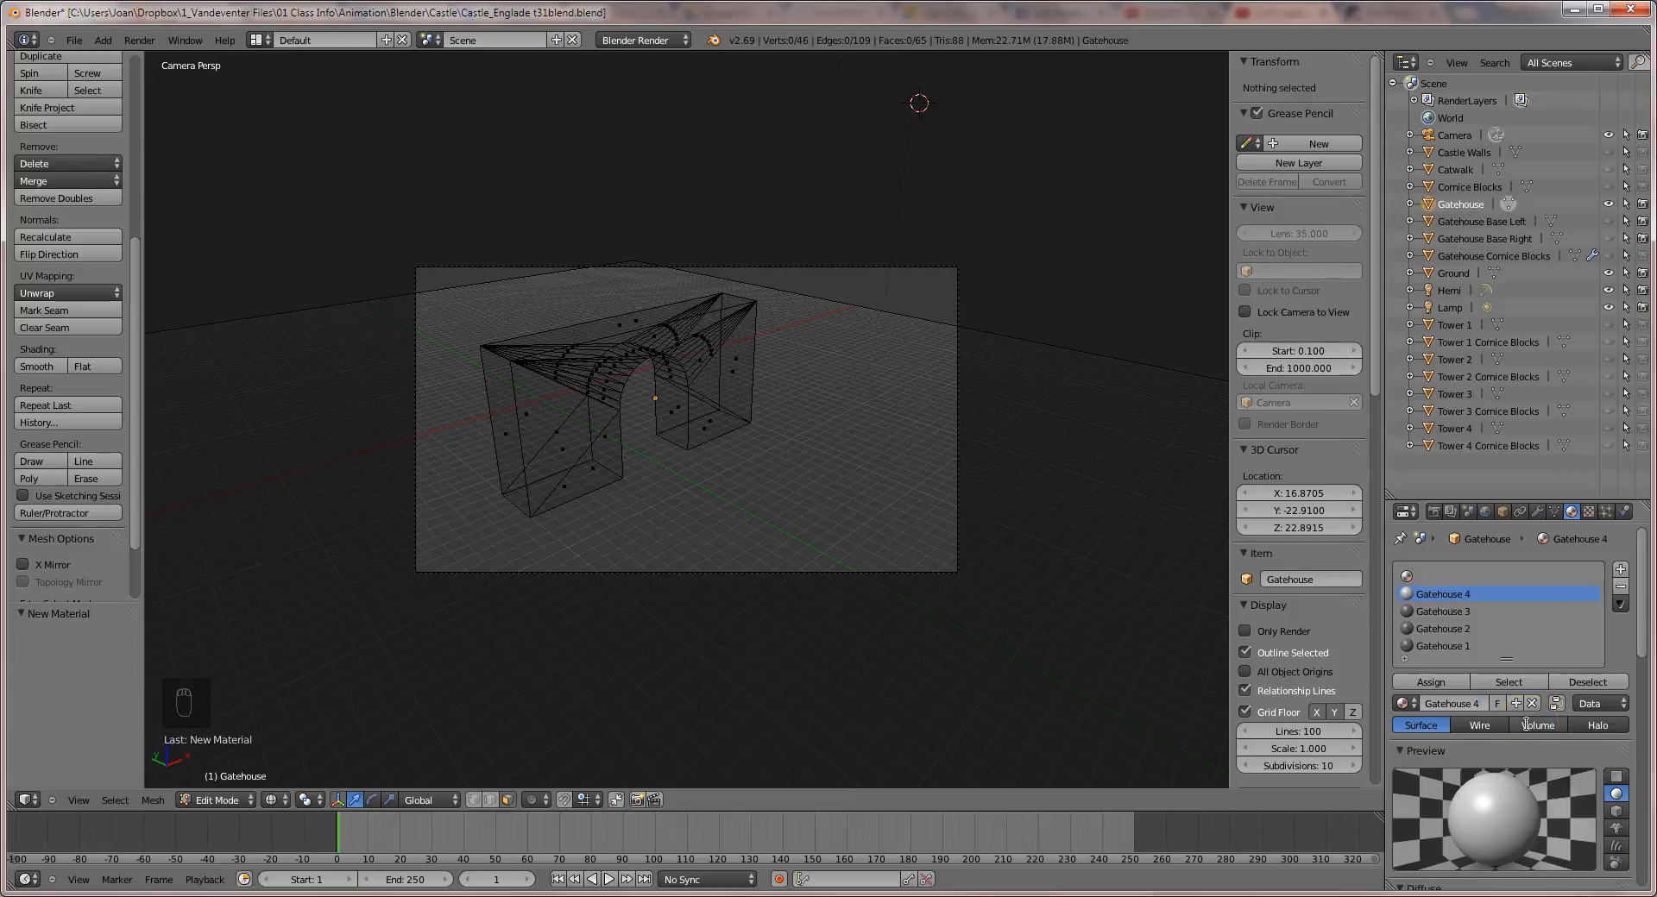
# Add a new texture to the Gatehouse 4 material and name it Gatehouse 4 Texture.
pyautogui.click(1588, 514)
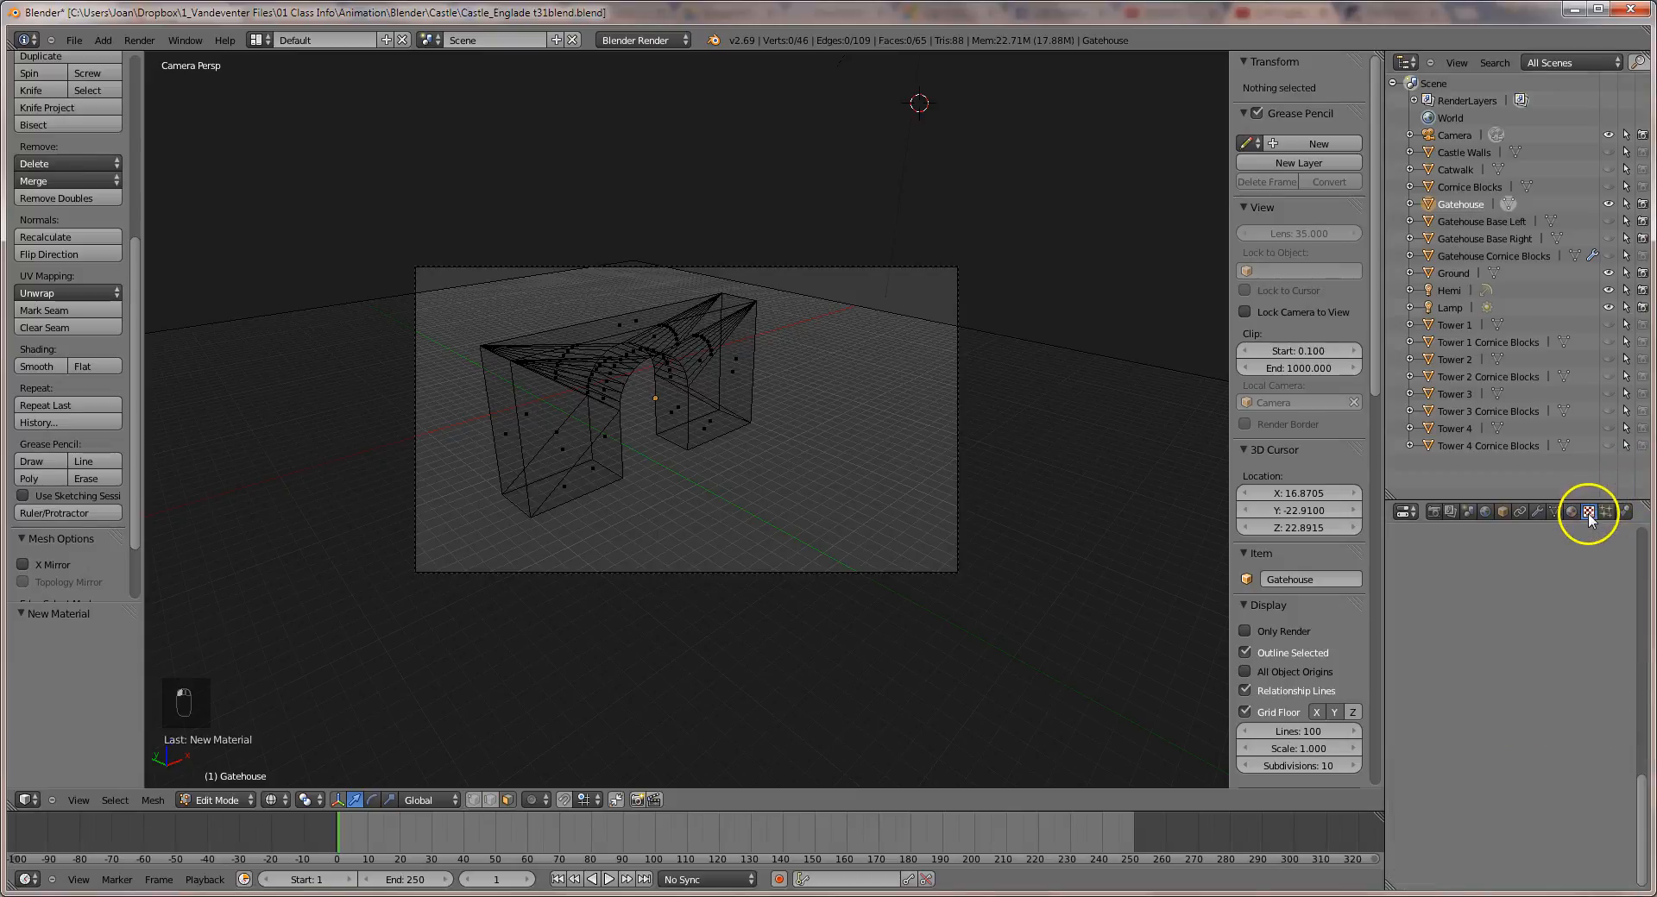
pyautogui.moveTo(1646, 871); pyautogui.dragTo(1645, 542)
pyautogui.click(1545, 703)
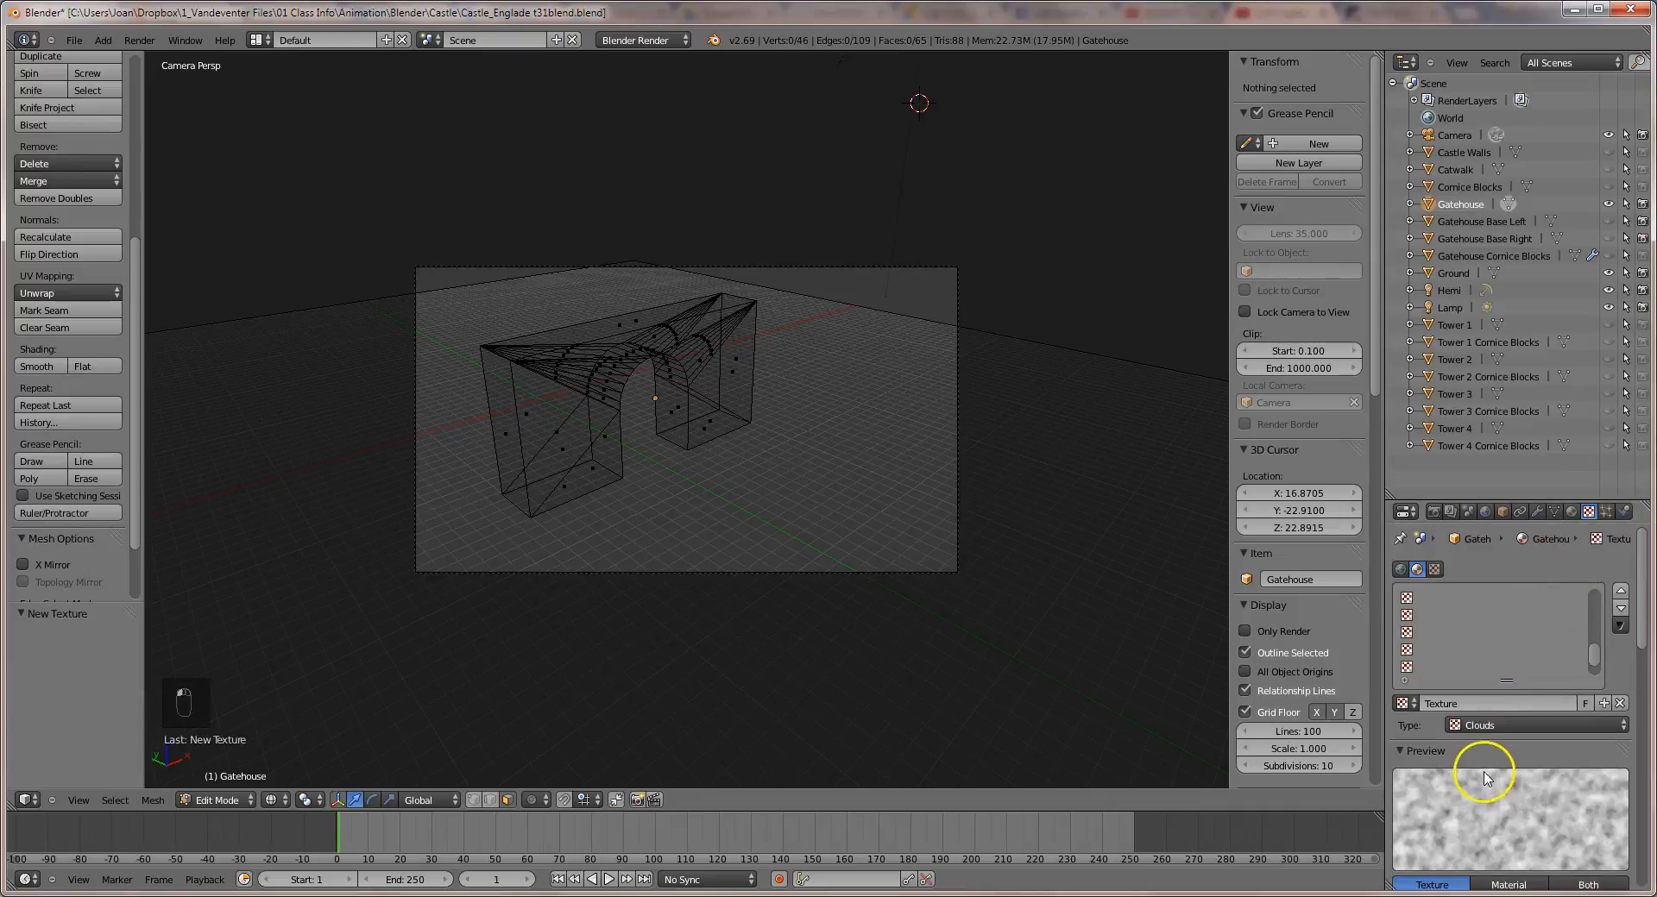
pyautogui.click(1467, 704)
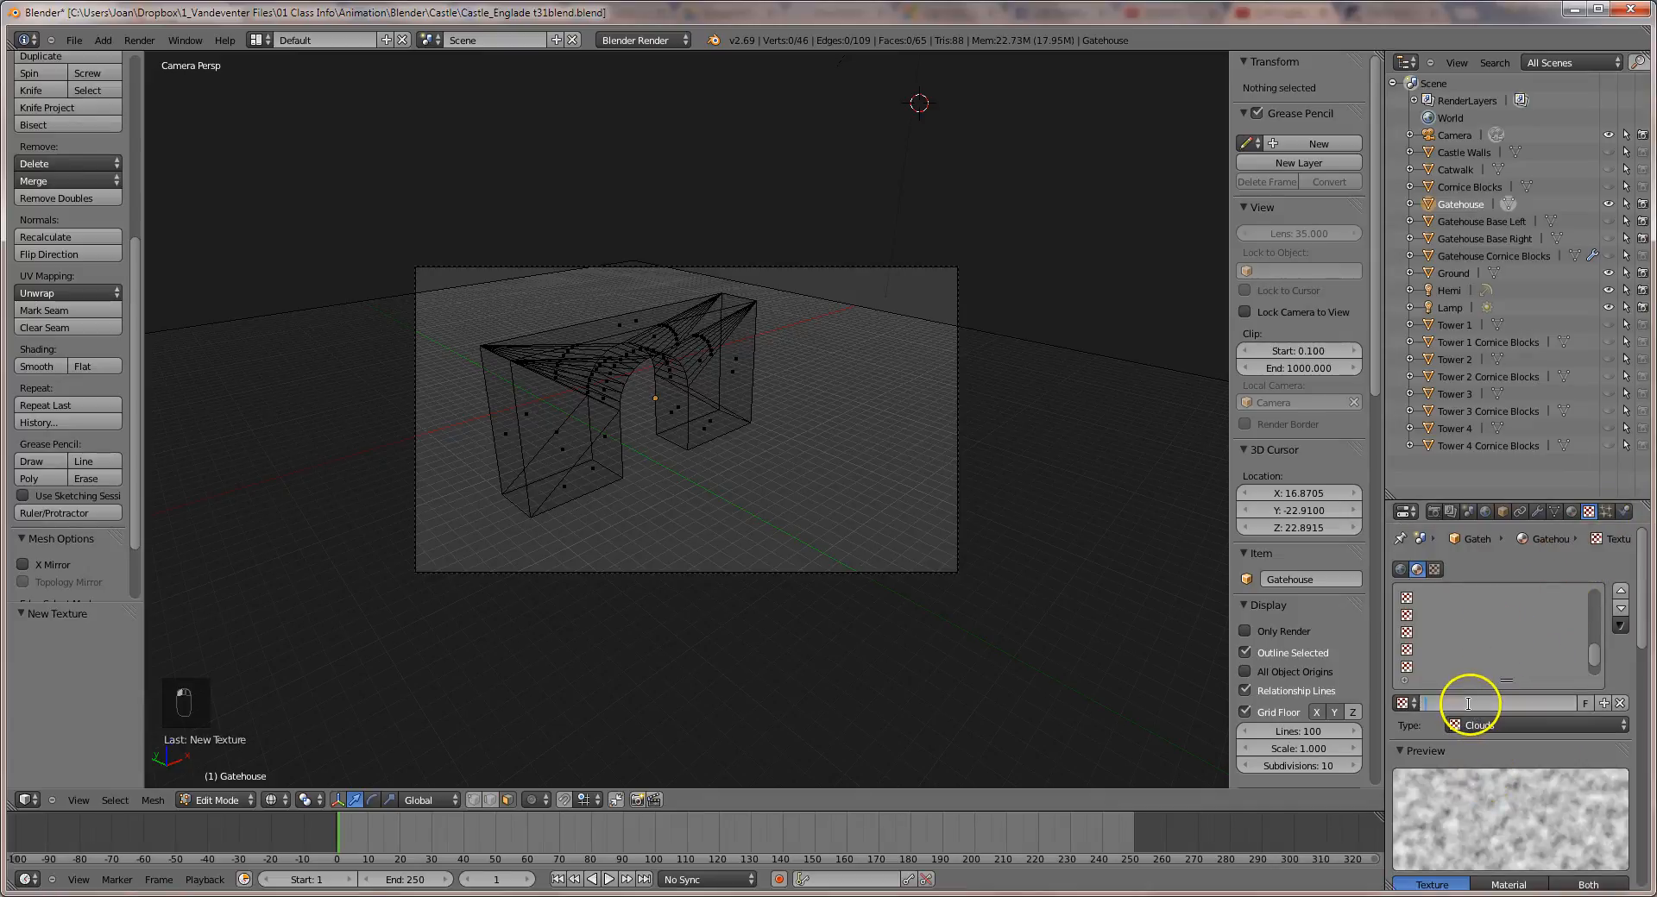
pyautogui.write('Gate')
pyautogui.press('BackSpace')
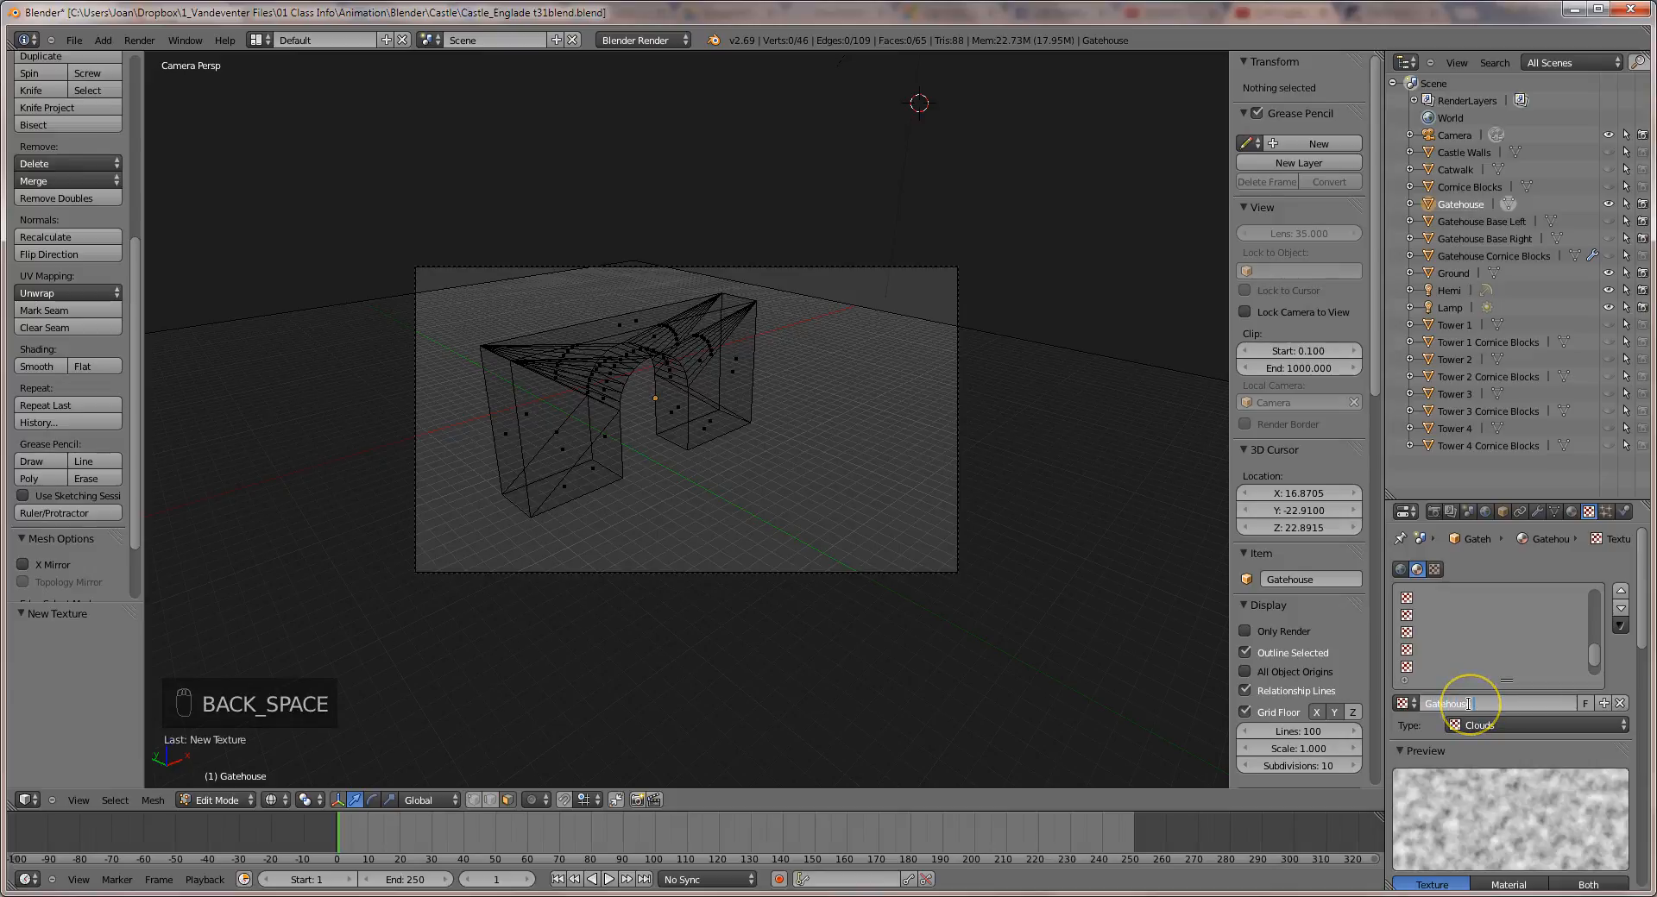
pyautogui.write('ehouse 4 Texture')
pyautogui.press('Return')
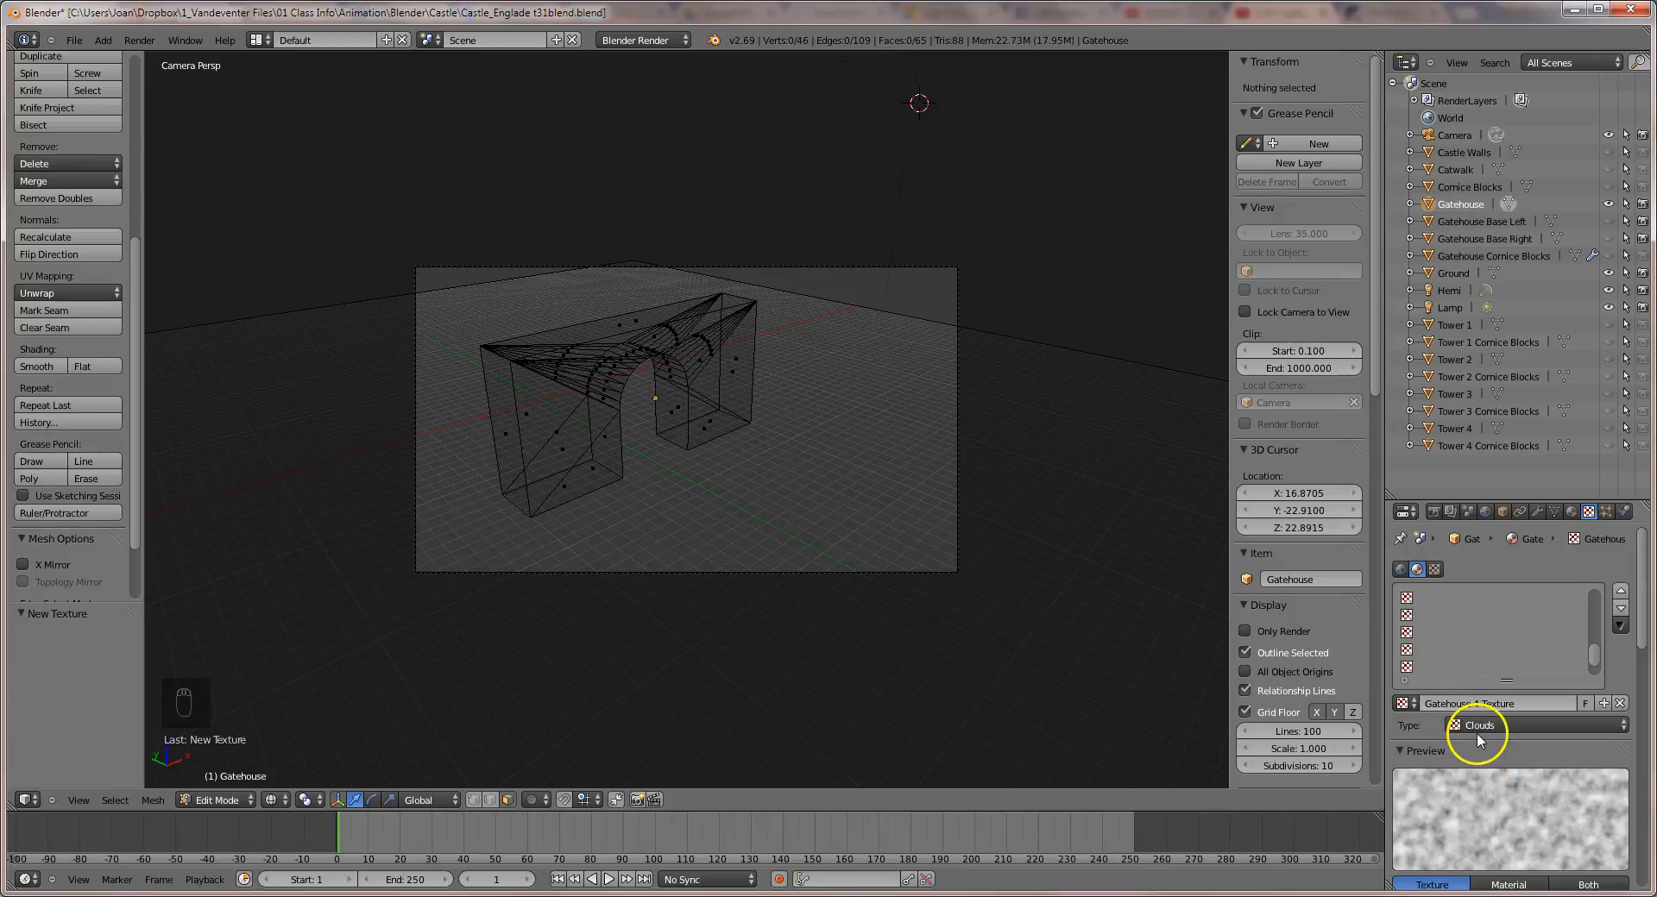
# Make Gatehouse 4 Texture an Image or Movie texture that uses the existing wallstone.jpg image.
pyautogui.click(1477, 728)
pyautogui.click(1494, 616)
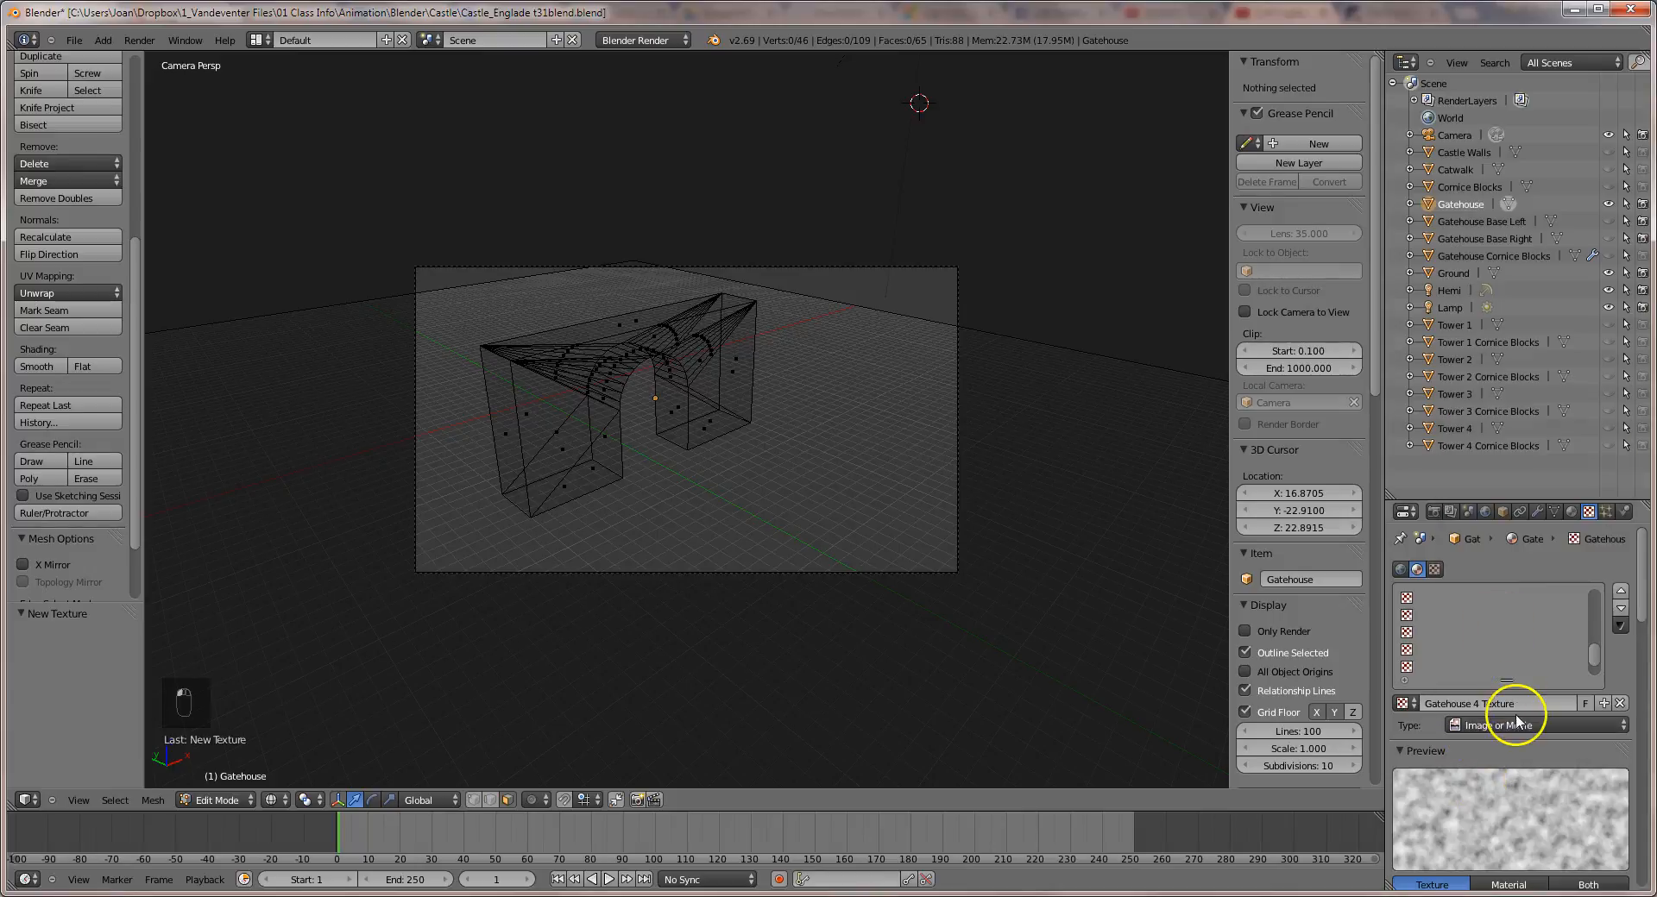
pyautogui.click(1402, 807)
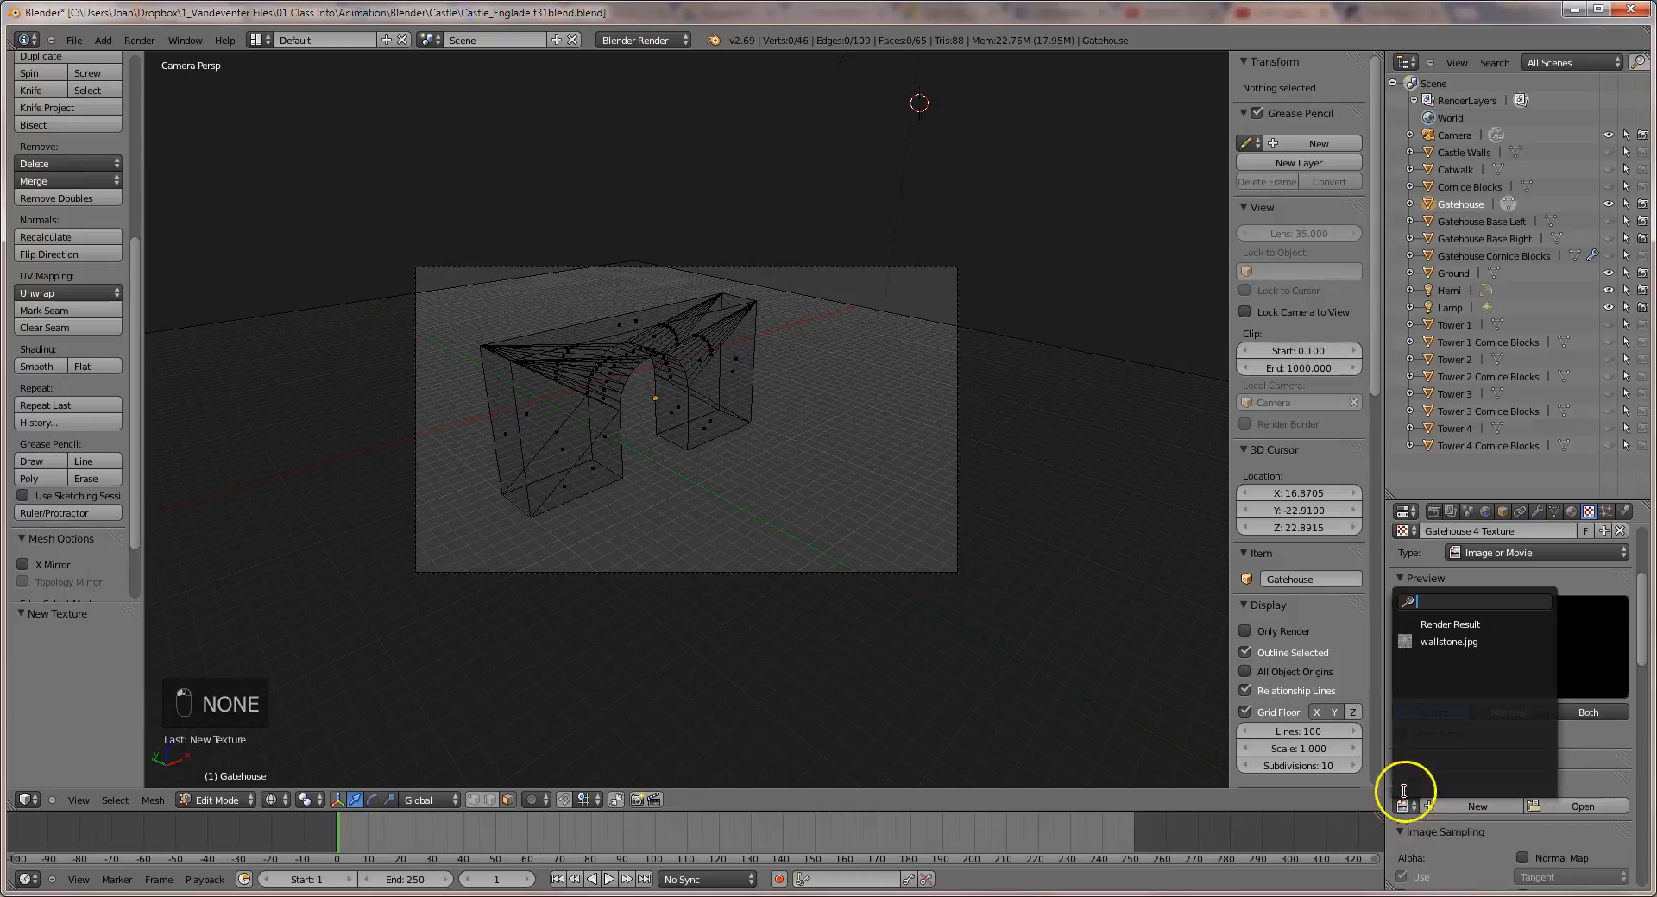
pyautogui.click(1439, 639)
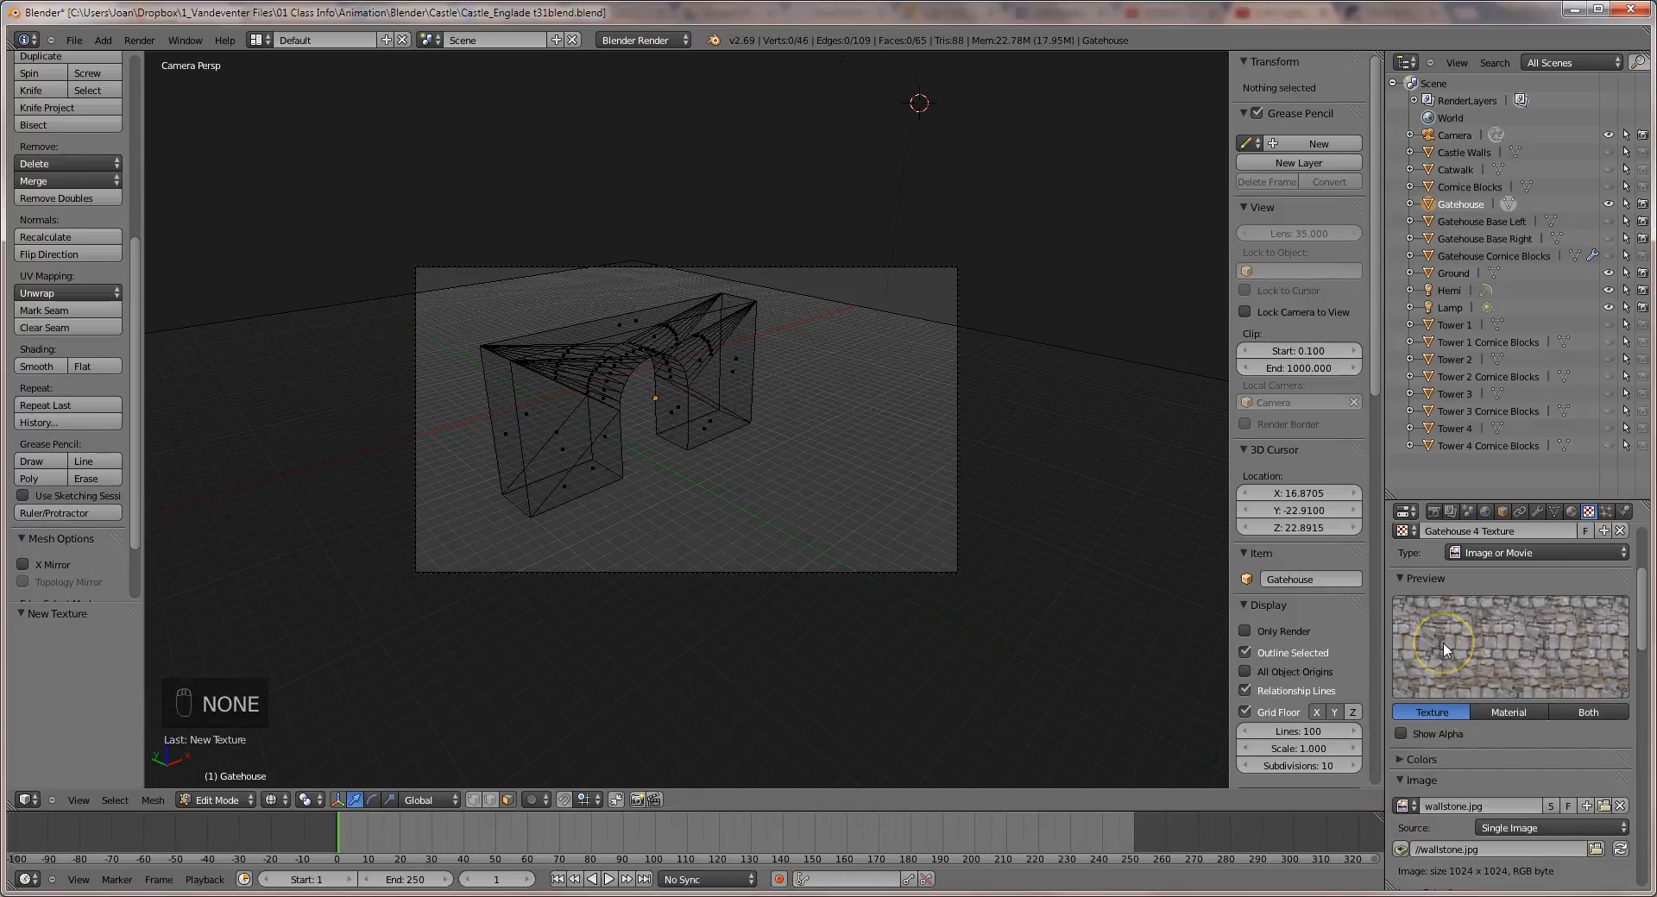
# Set Gatehouse 4 Texture to repeat the image 5 times in X and use Tube mapping projection.
pyautogui.scroll(-5, 1483, 687)
pyautogui.scroll(-8, 1482, 739)
pyautogui.click(1464, 763)
pyautogui.write('5')
pyautogui.press('Return')
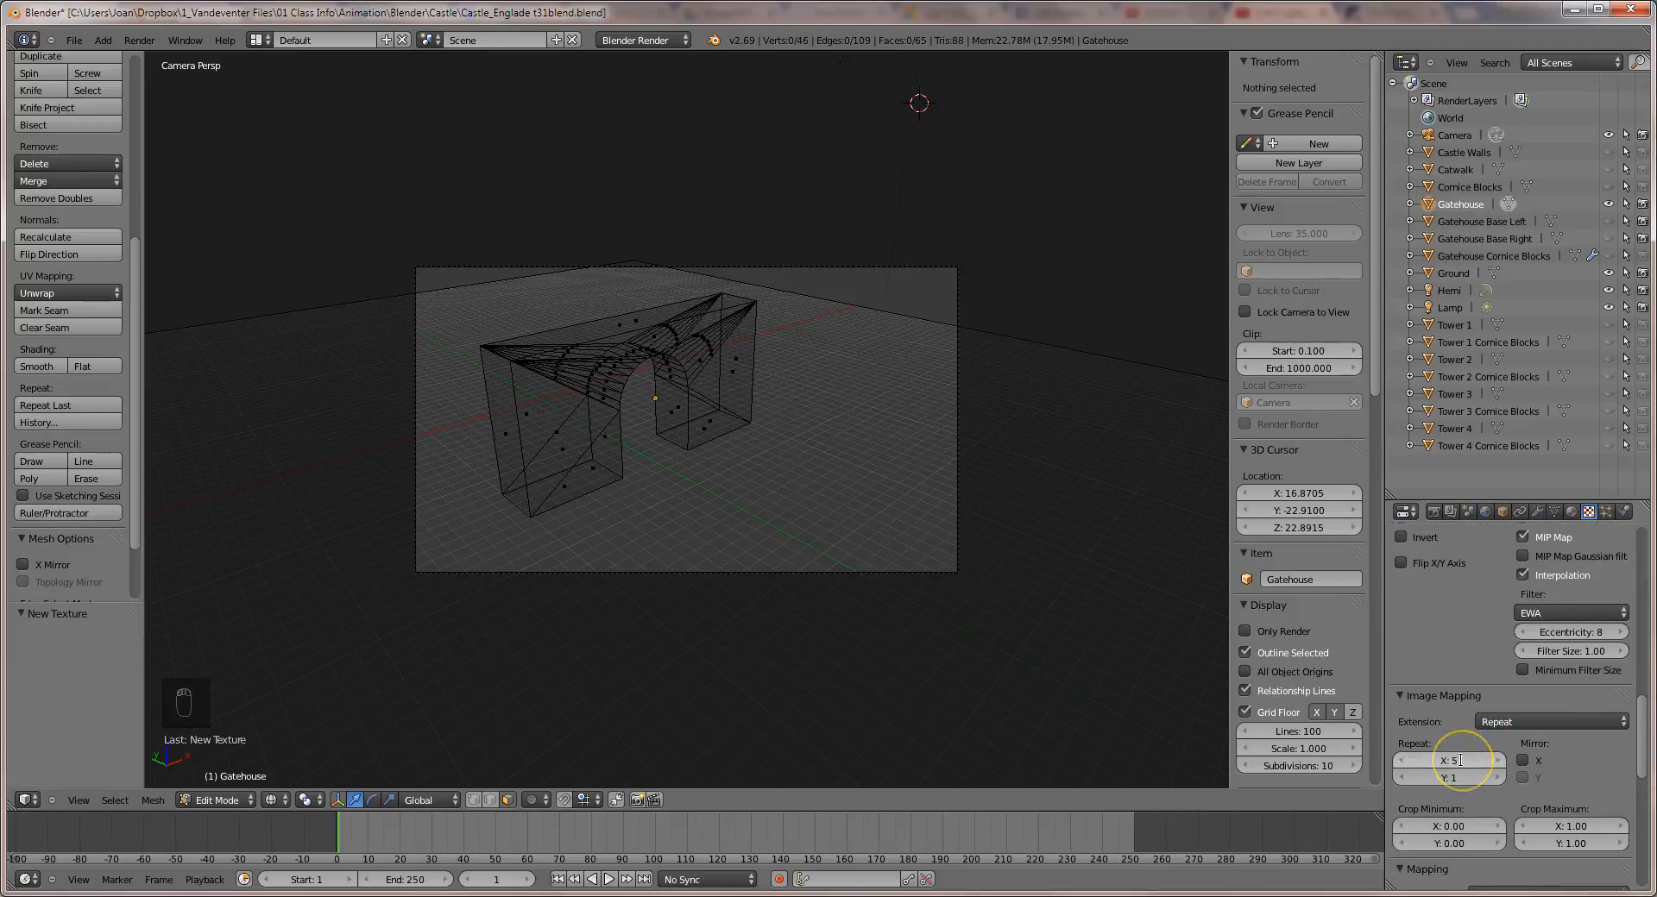
pyautogui.scroll(-3, 1478, 787)
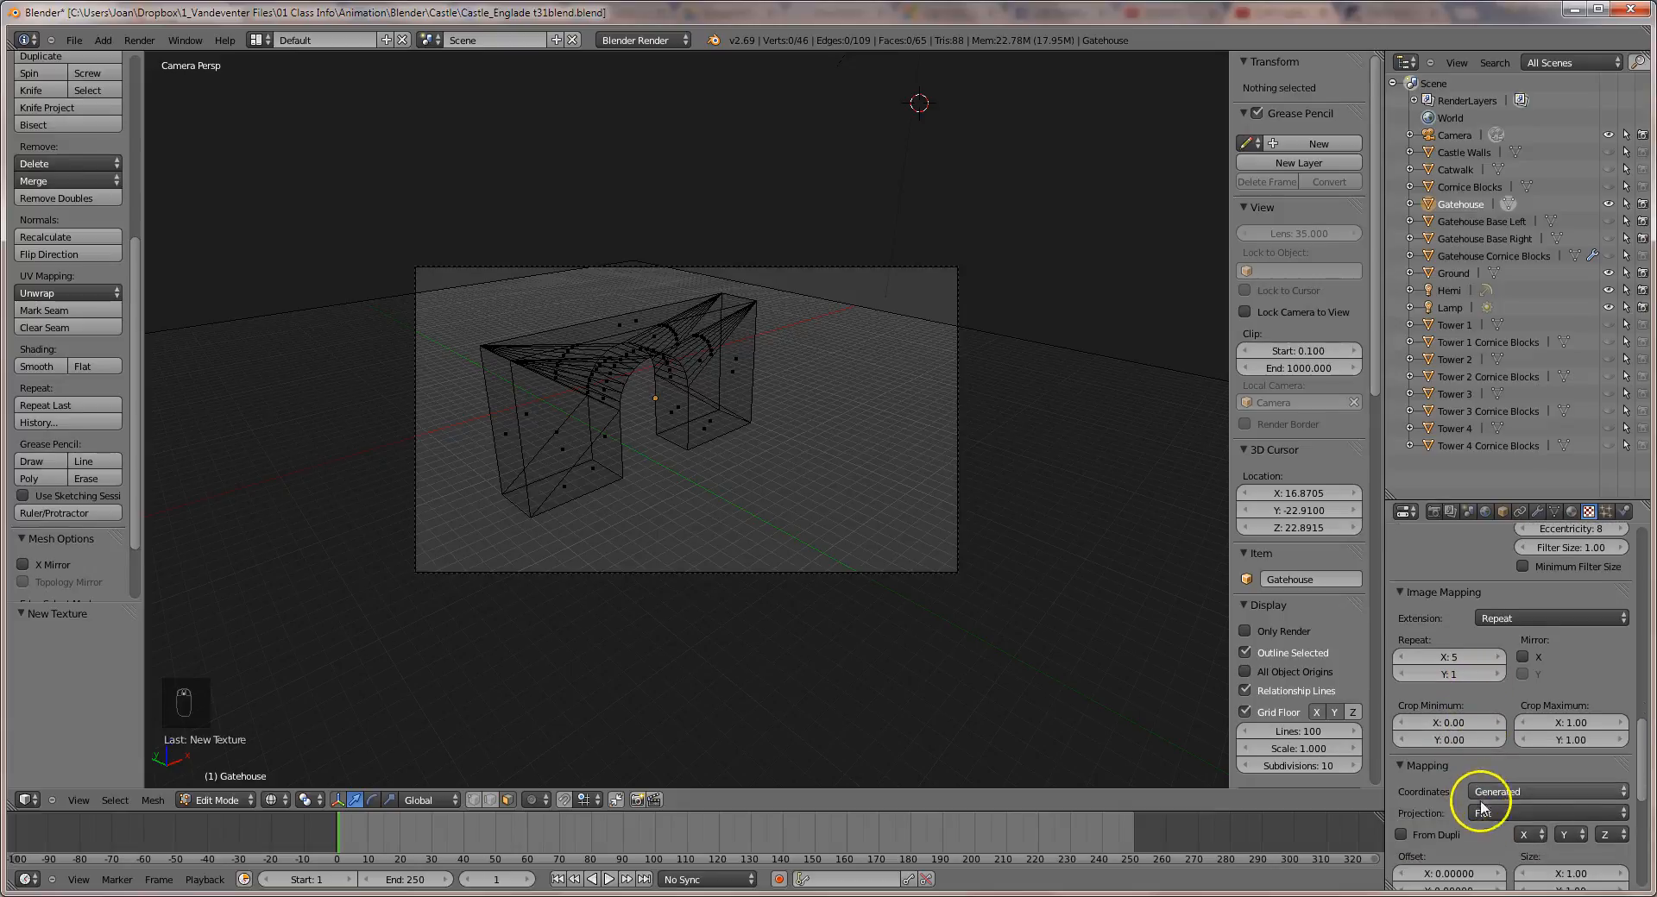
pyautogui.click(1481, 813)
pyautogui.click(1484, 759)
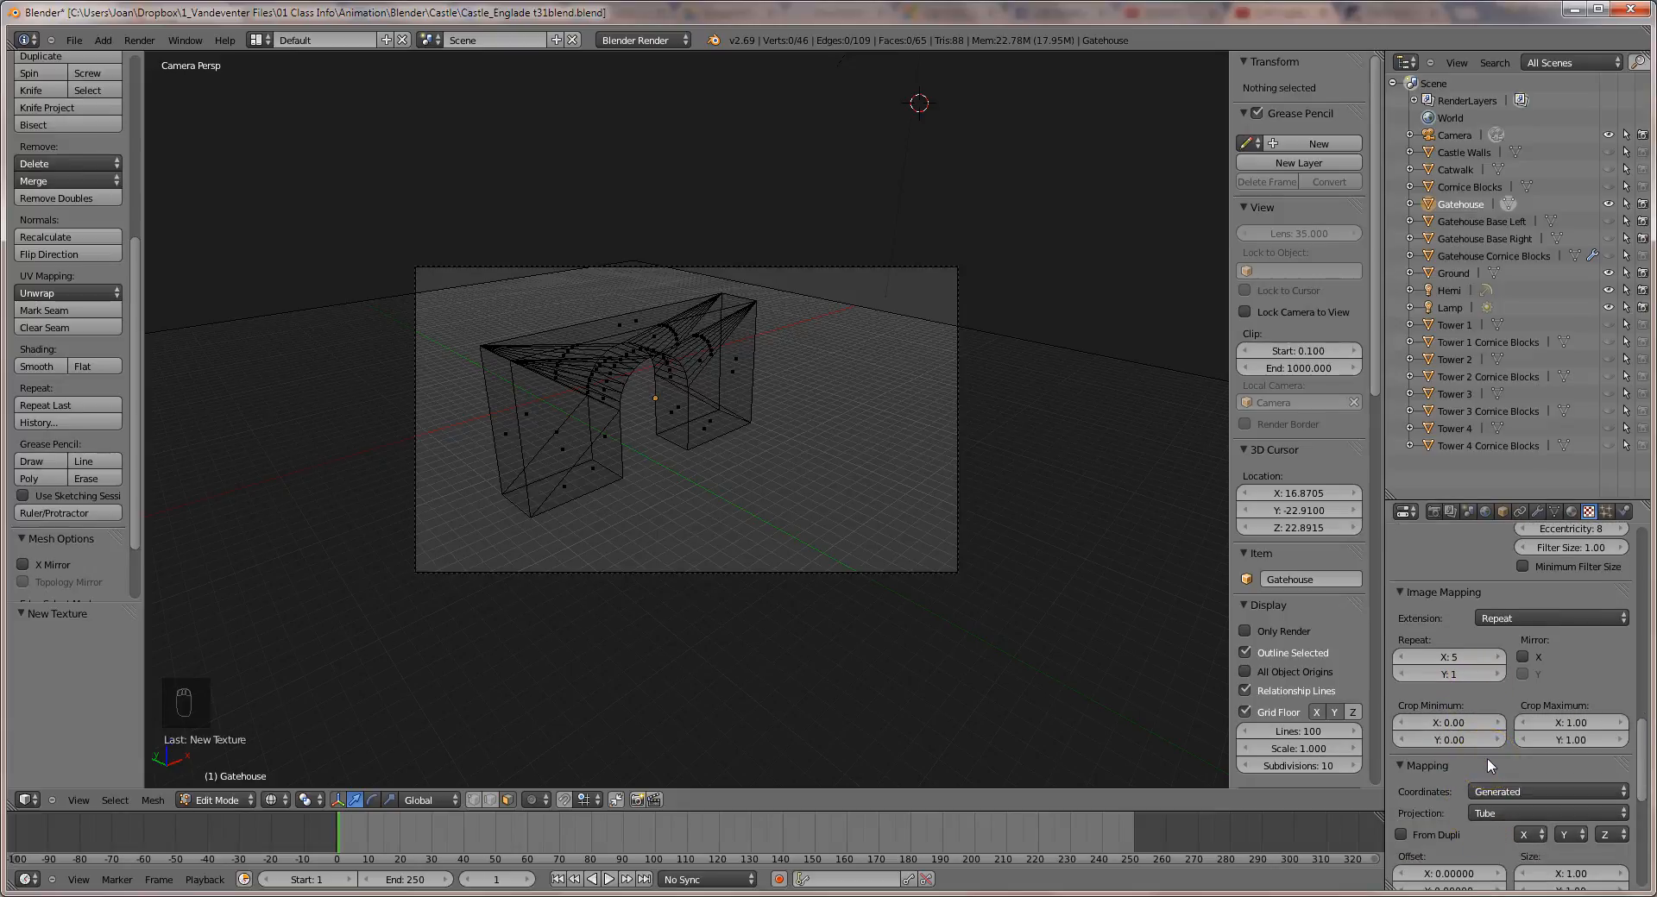
# Box-select the curved inner faces of the gatehouse arch from the front view and assign the Gatehouse 4 material to them.
pyautogui.click(1572, 511)
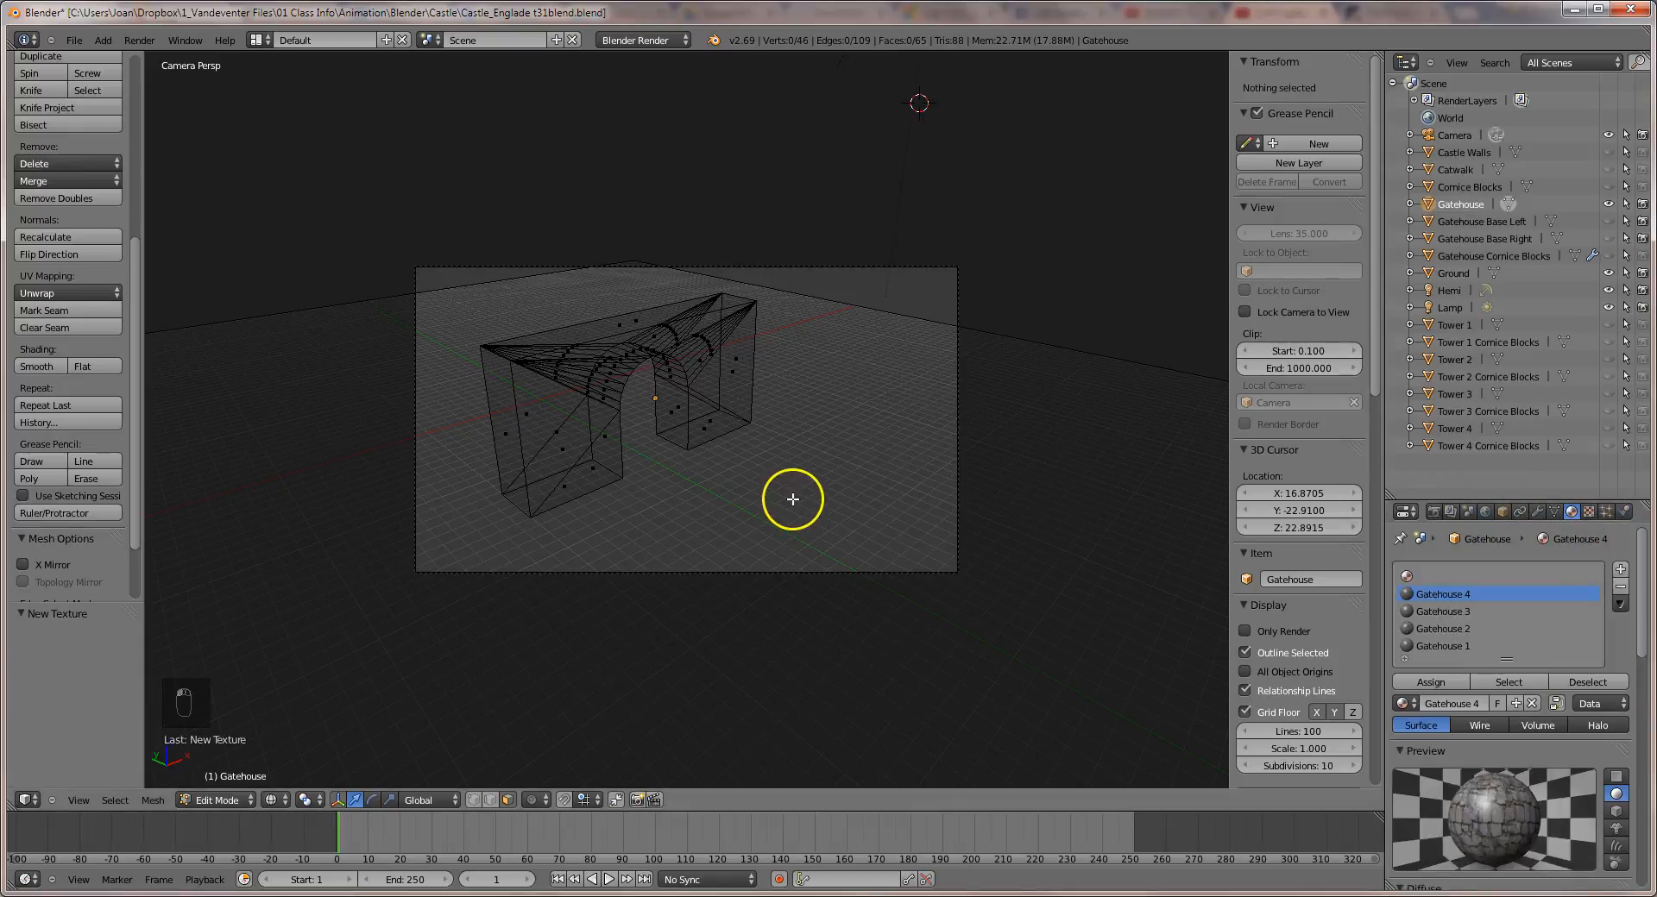
pyautogui.press('KP_0')
pyautogui.press('KP_3')
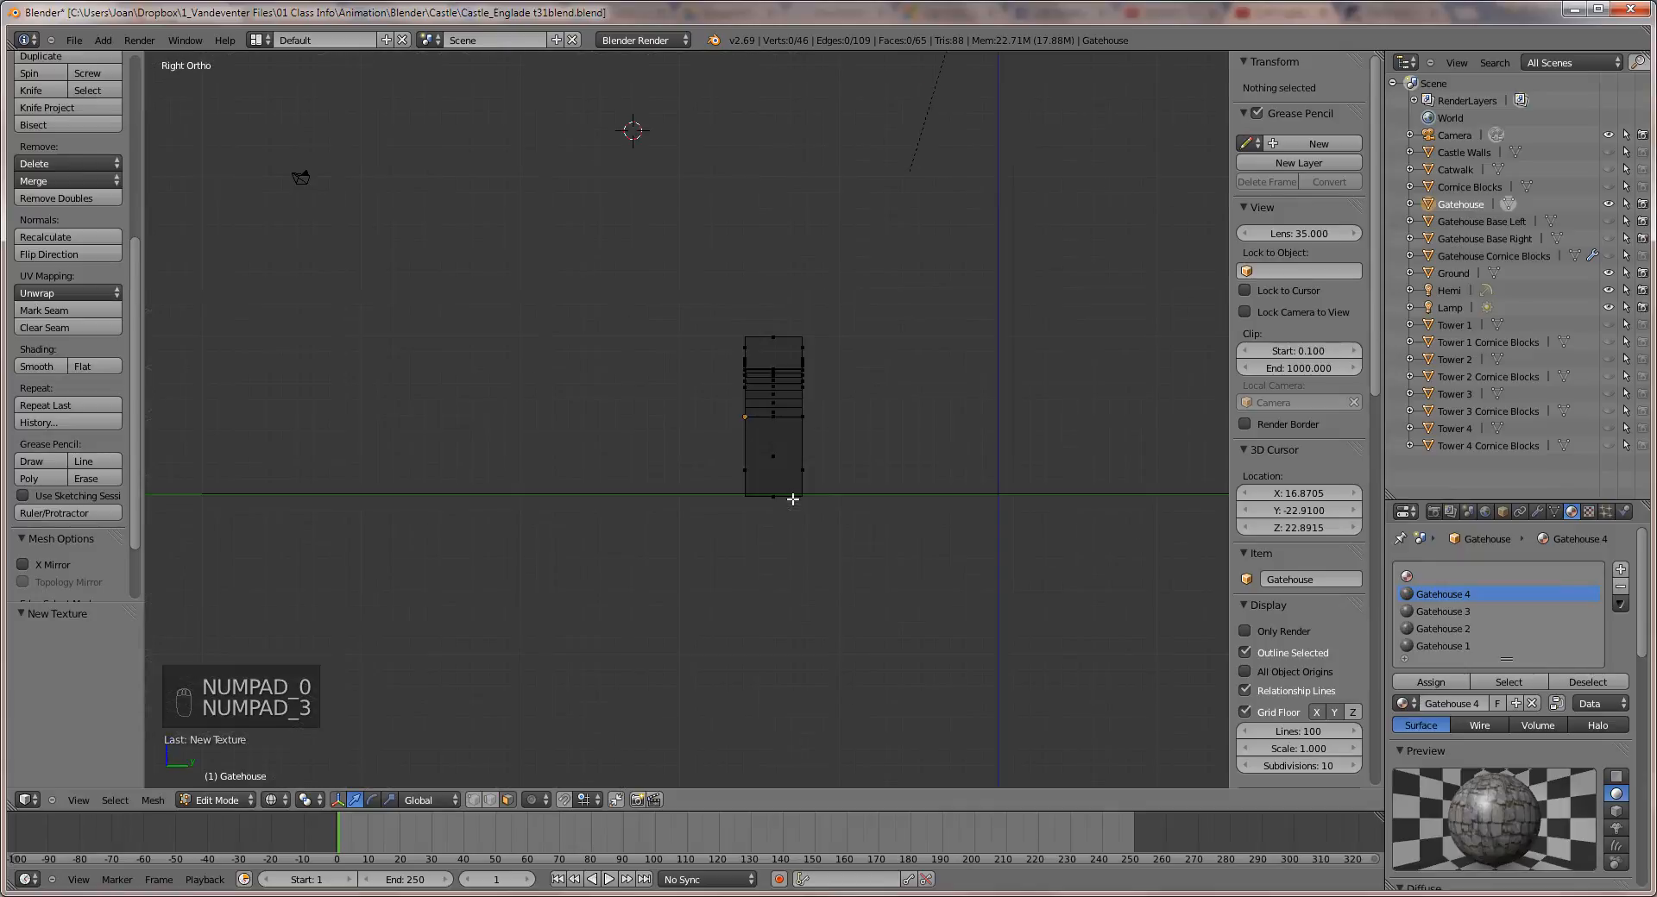
pyautogui.press('KP_1')
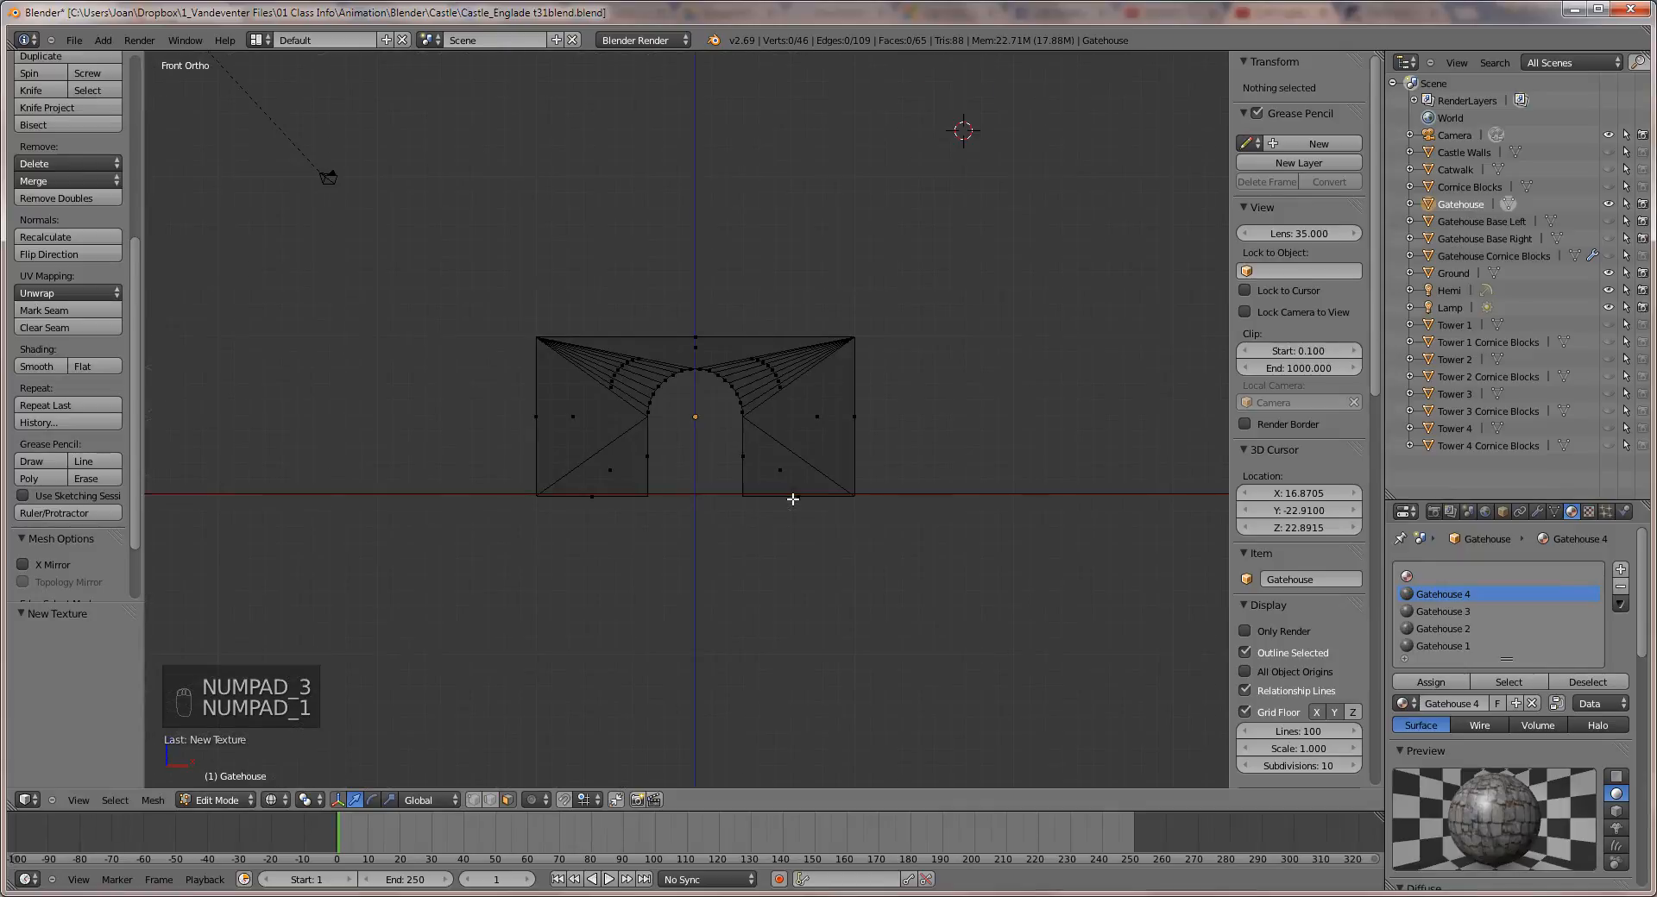
pyautogui.press('b')
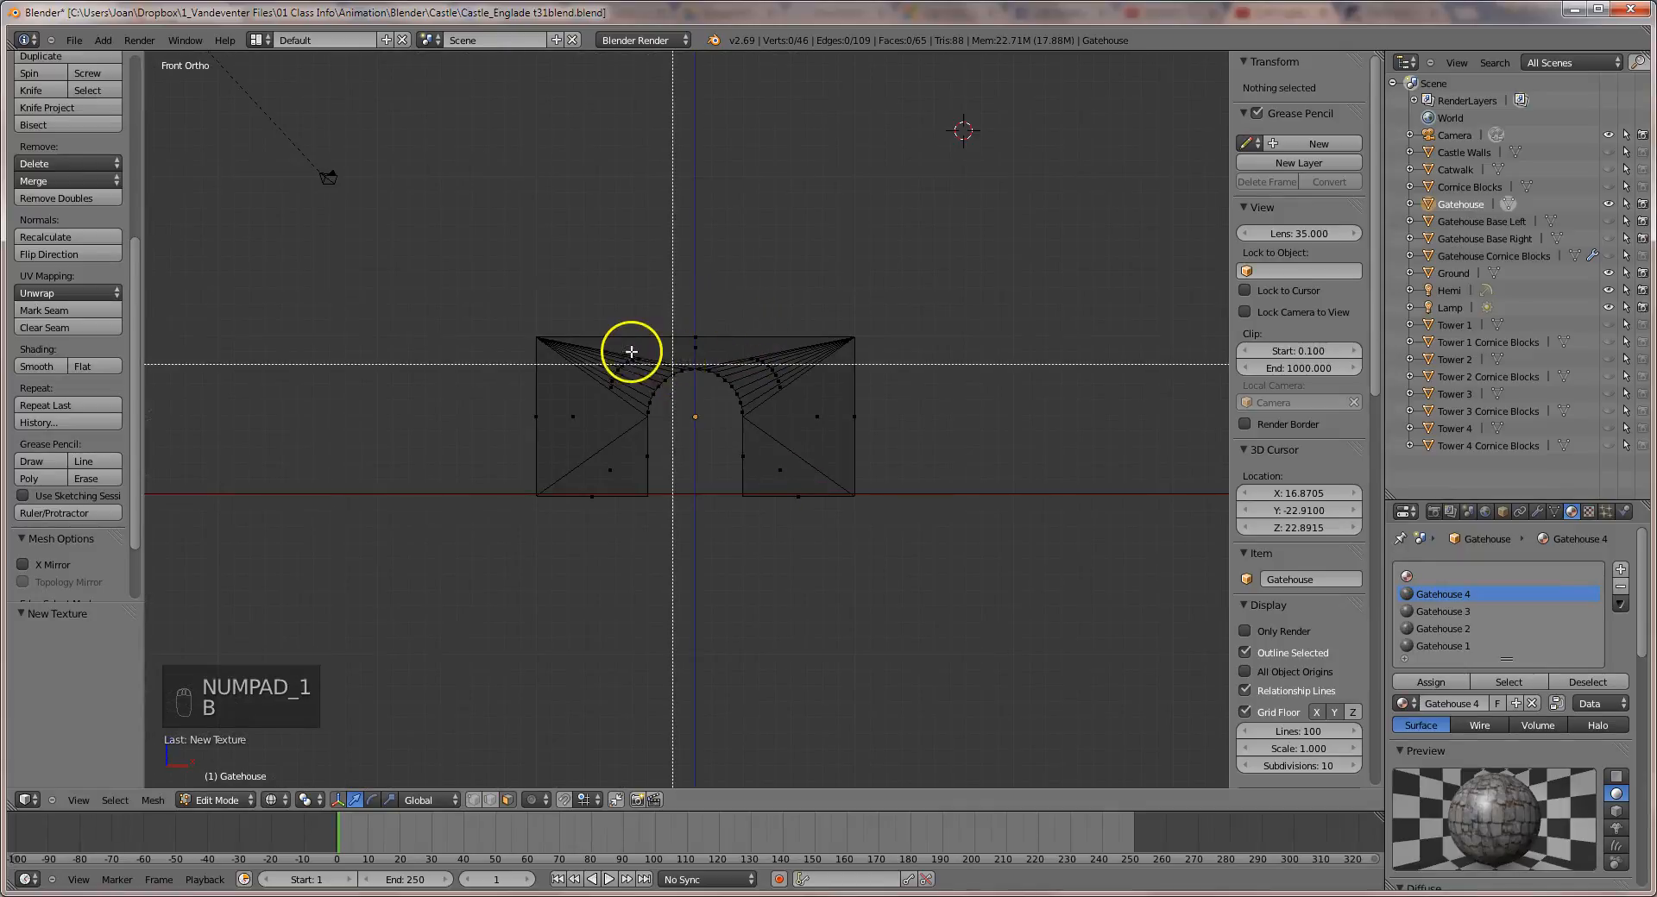
pyautogui.moveTo(632, 360); pyautogui.dragTo(751, 428)
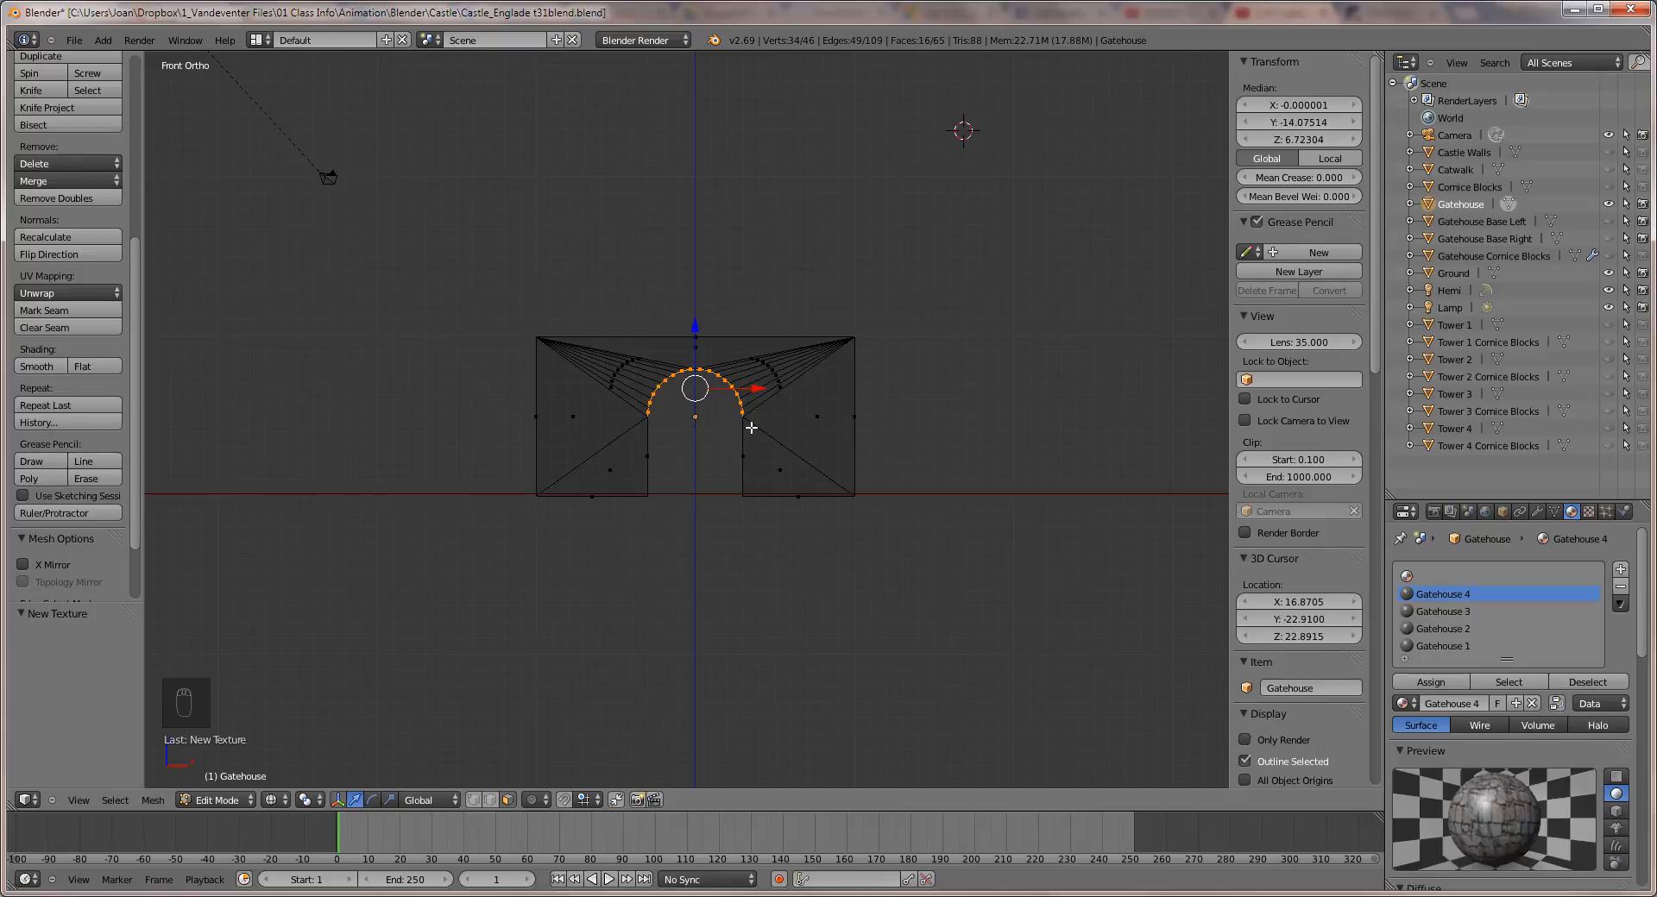
pyautogui.moveTo(751, 427)
pyautogui.mouseDown(button='middle')
pyautogui.moveTo(760, 363)
pyautogui.moveTo(763, 407)
pyautogui.mouseUp(button='middle')
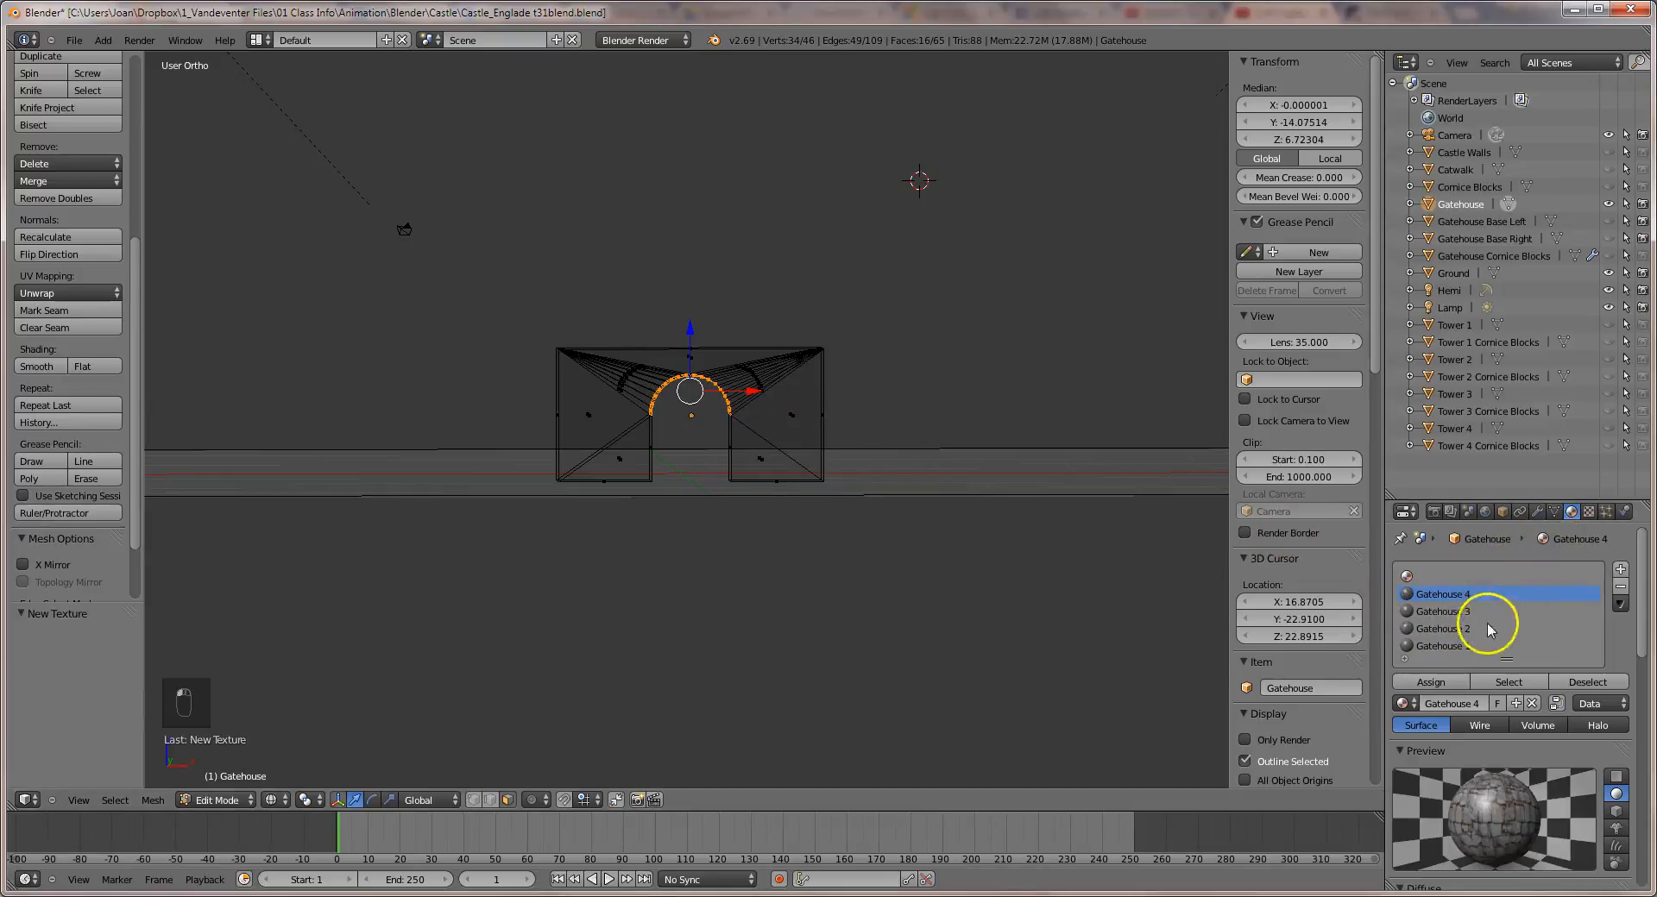
pyautogui.click(1432, 684)
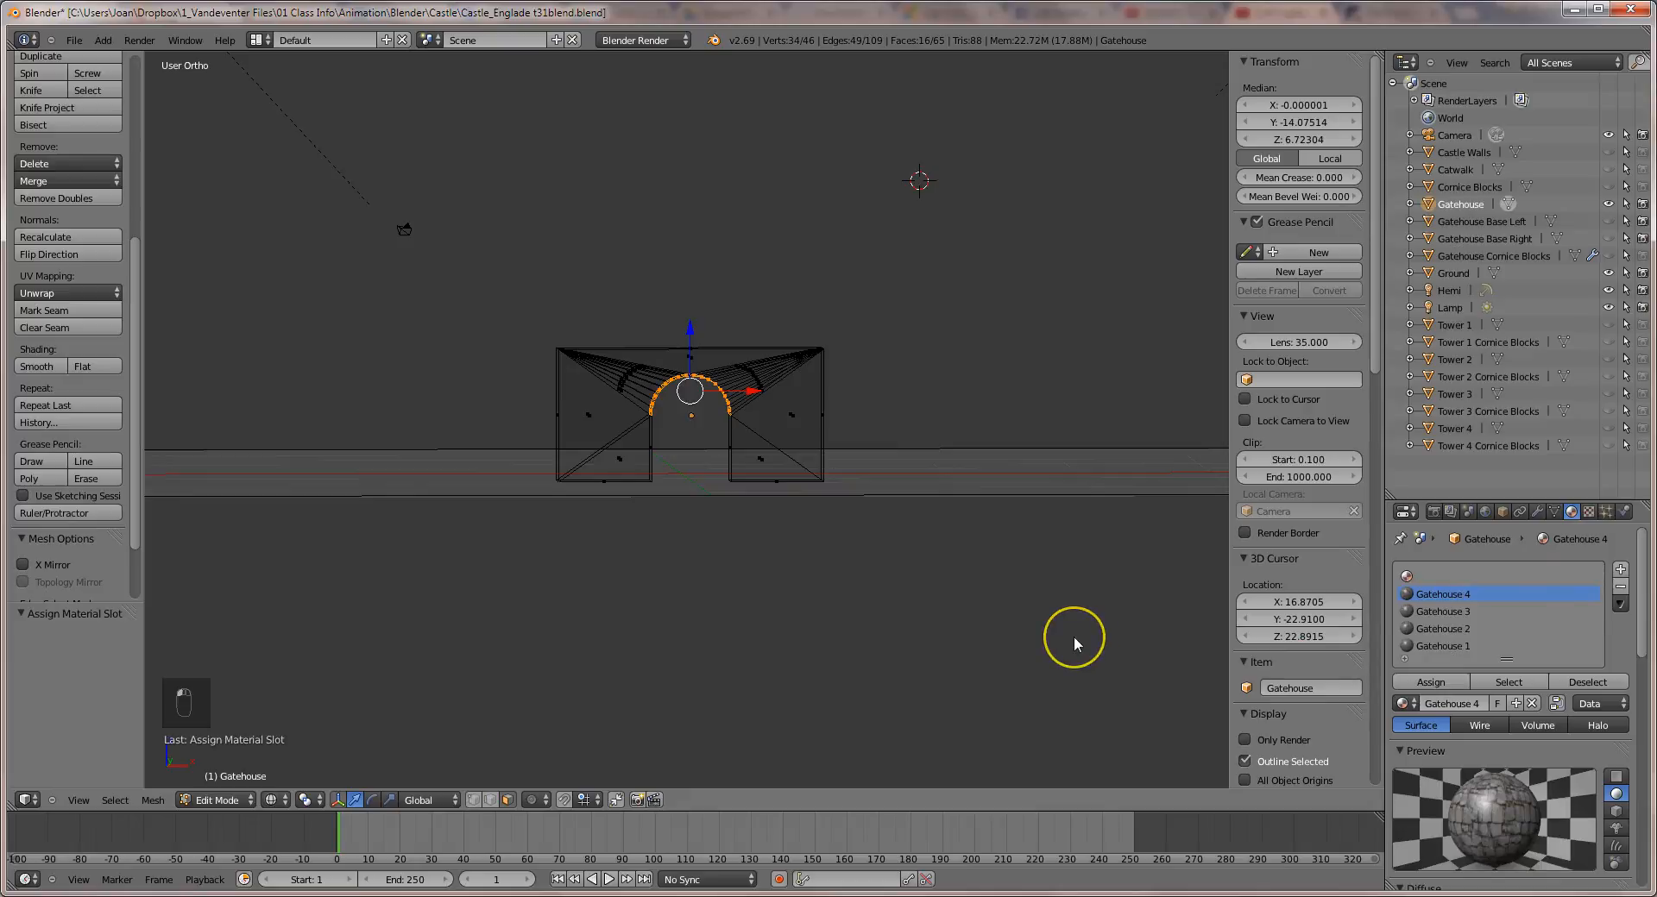
# Render the scene to check the stone texture on the underside of the arch.
pyautogui.press('F12')
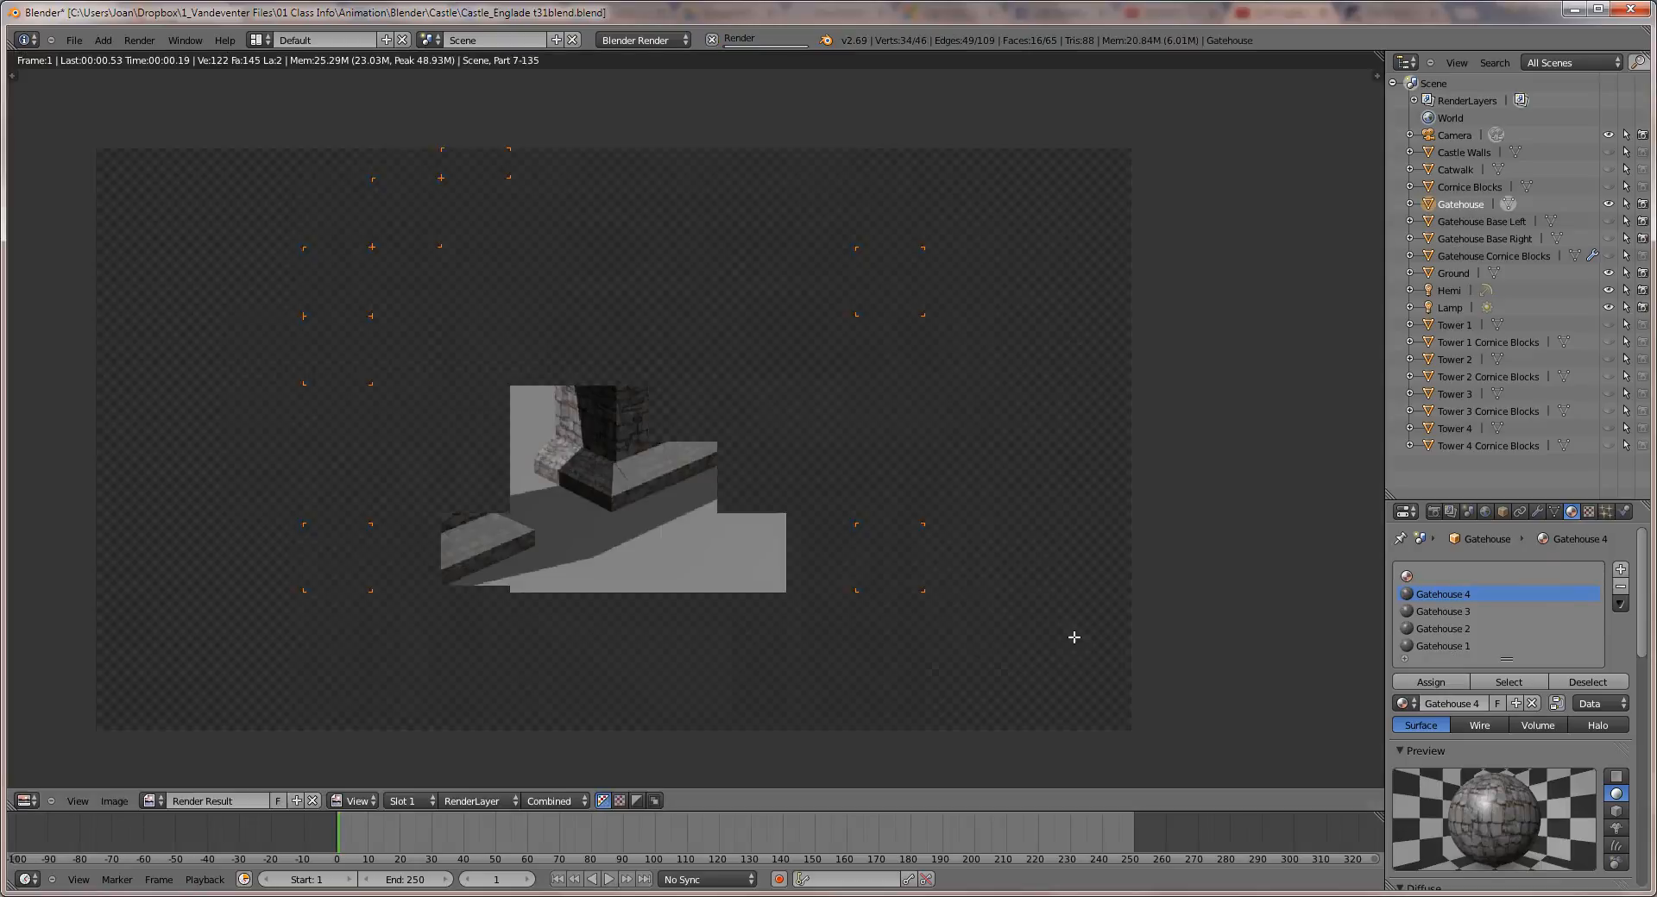
pyautogui.moveTo(781, 474); pyautogui.dragTo(909, 548, button='middle')
pyautogui.press('Escape')
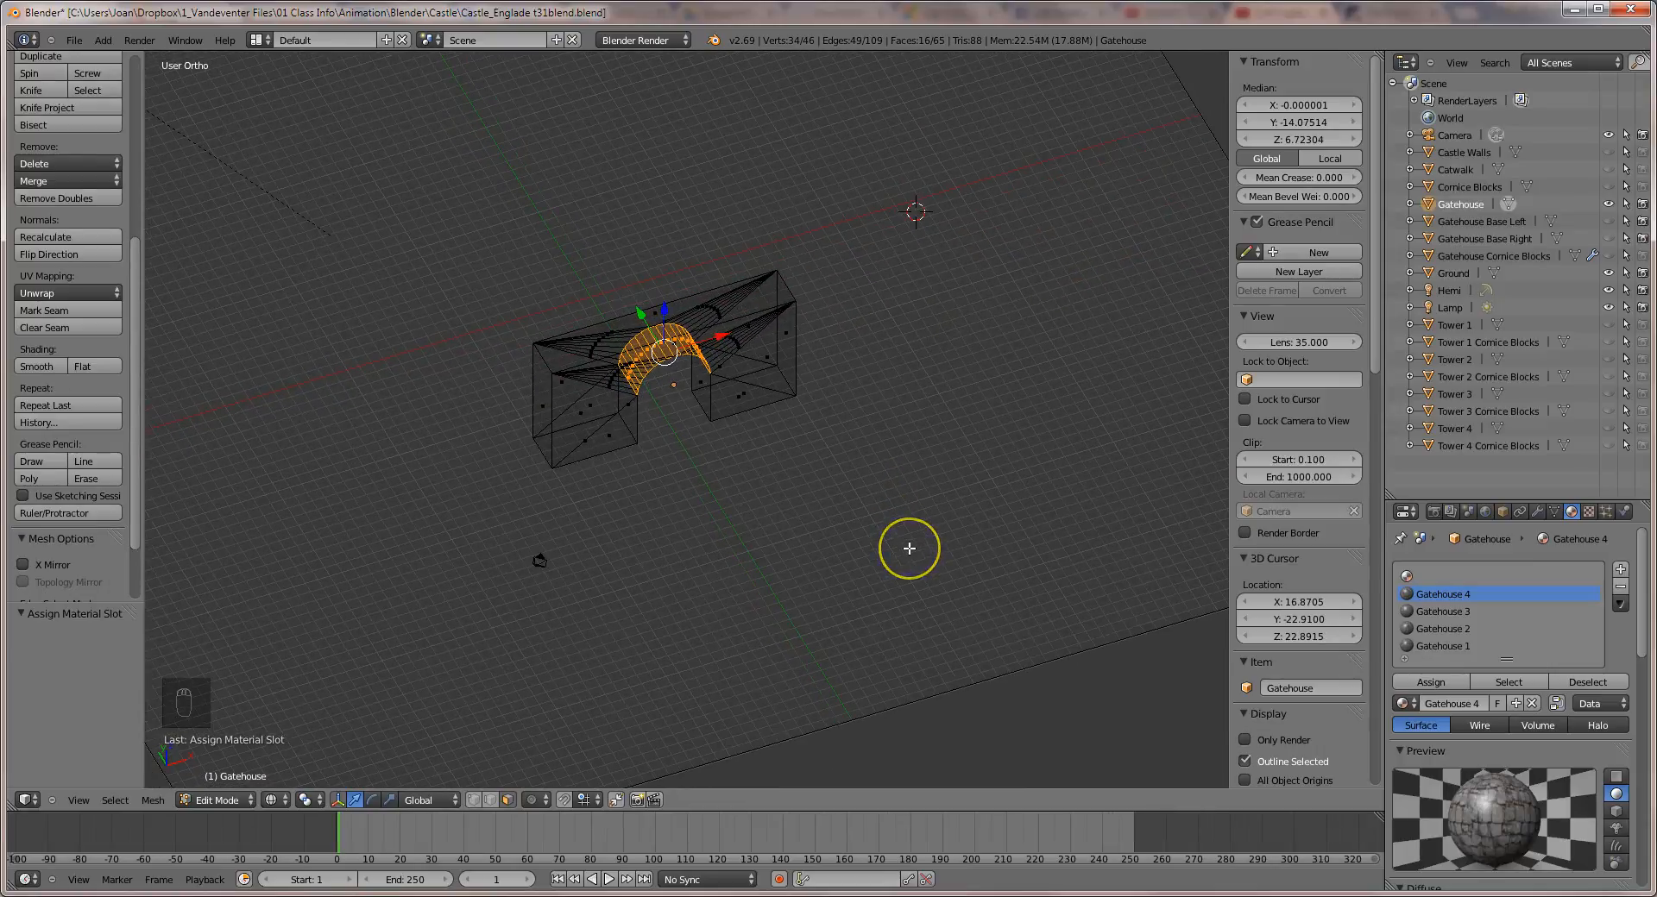
# Align the camera to a steep view looking down on the gatehouse and render the scene from there.
pyautogui.press('ctrl+alt+KP_0')
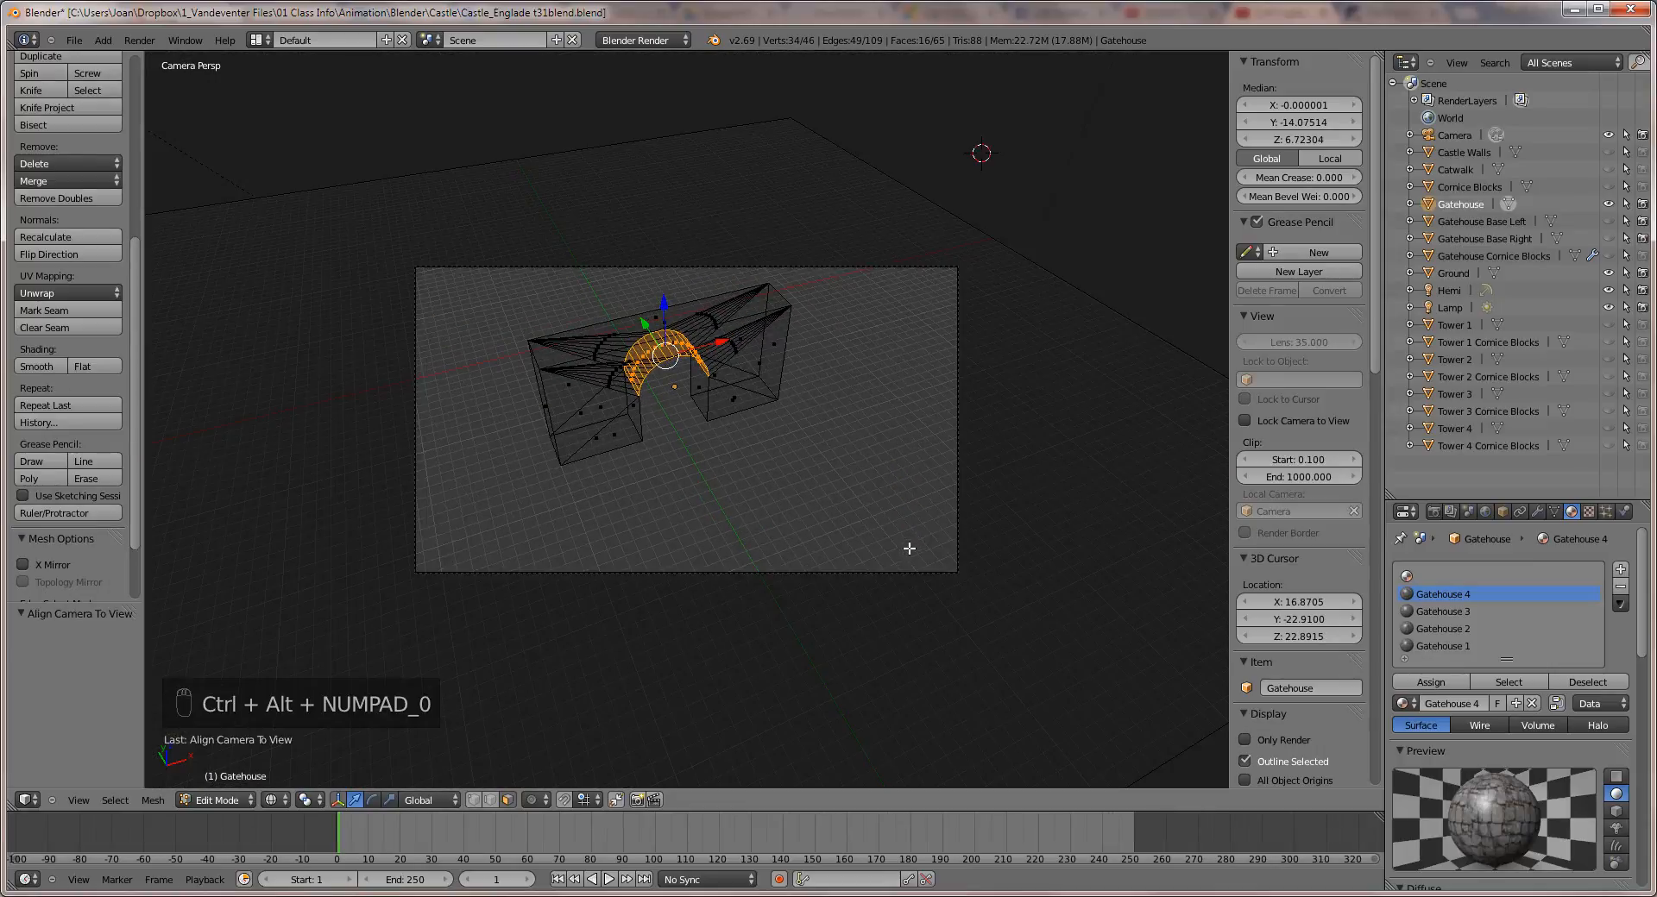
pyautogui.press('KP_0')
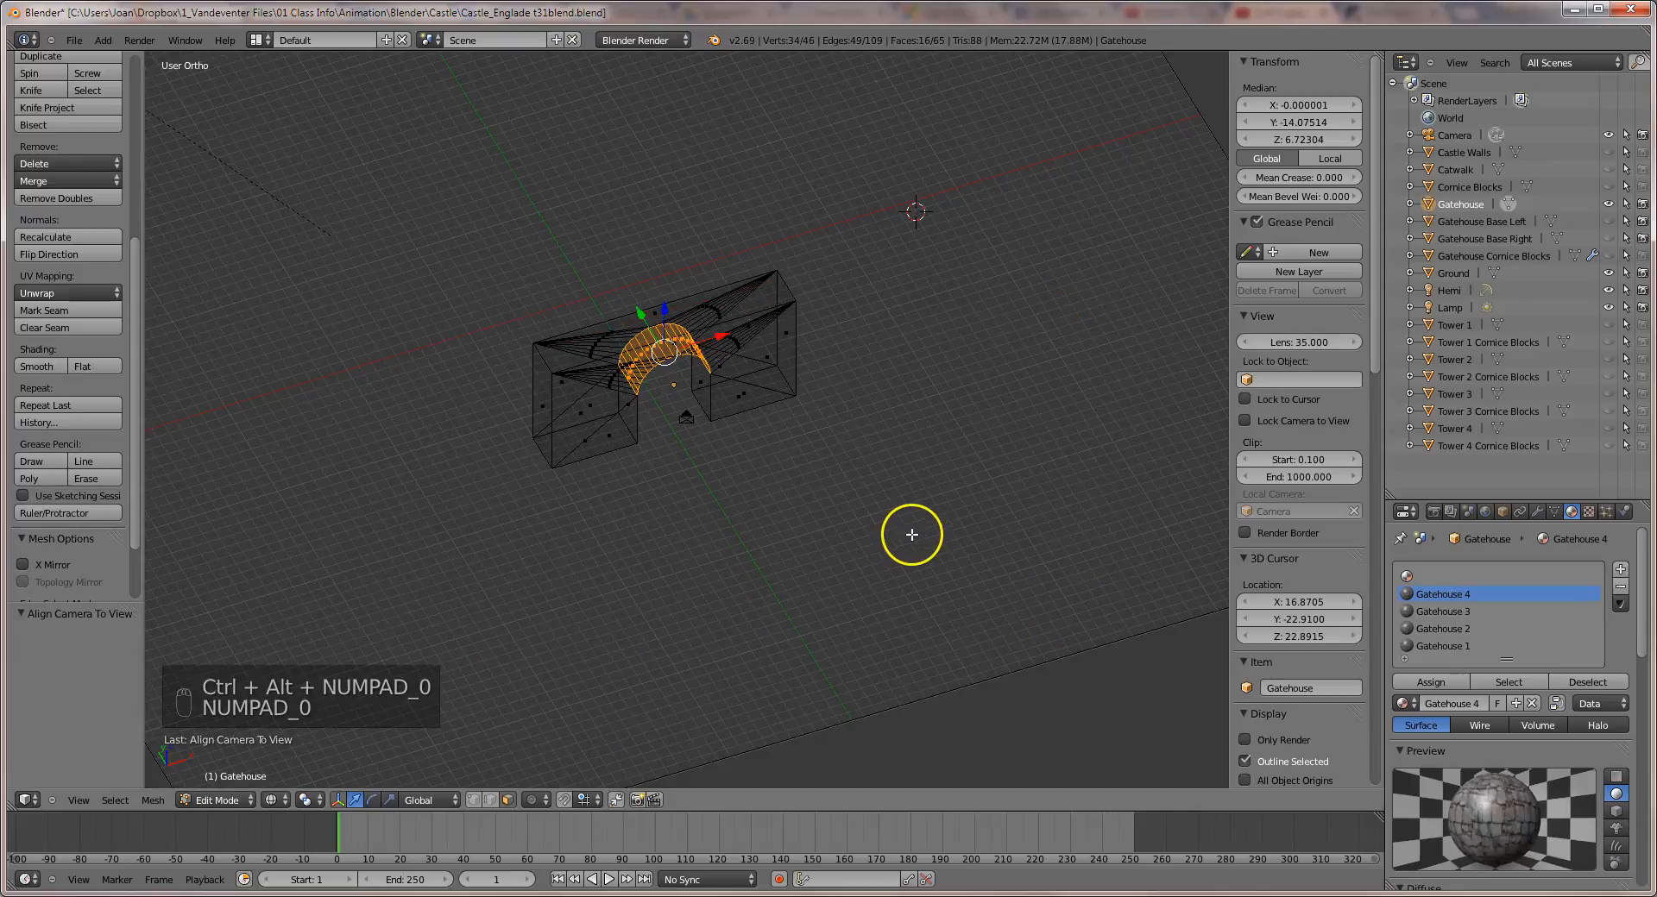
pyautogui.moveTo(912, 534); pyautogui.dragTo(928, 591, button='middle')
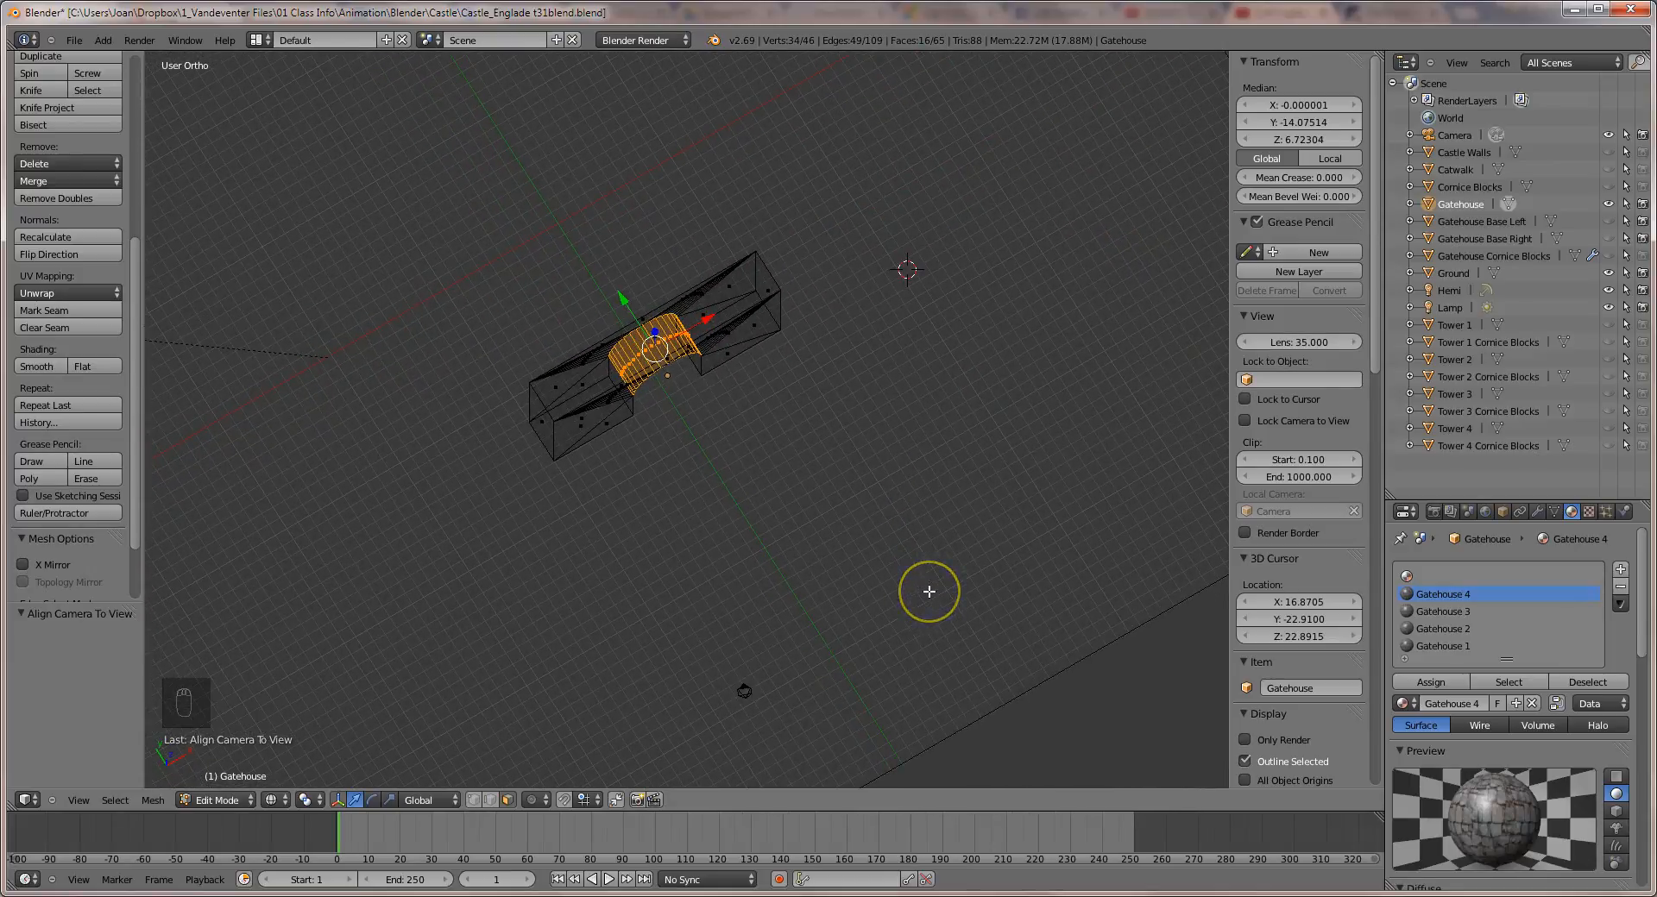
pyautogui.press('ctrl+alt+KP_0')
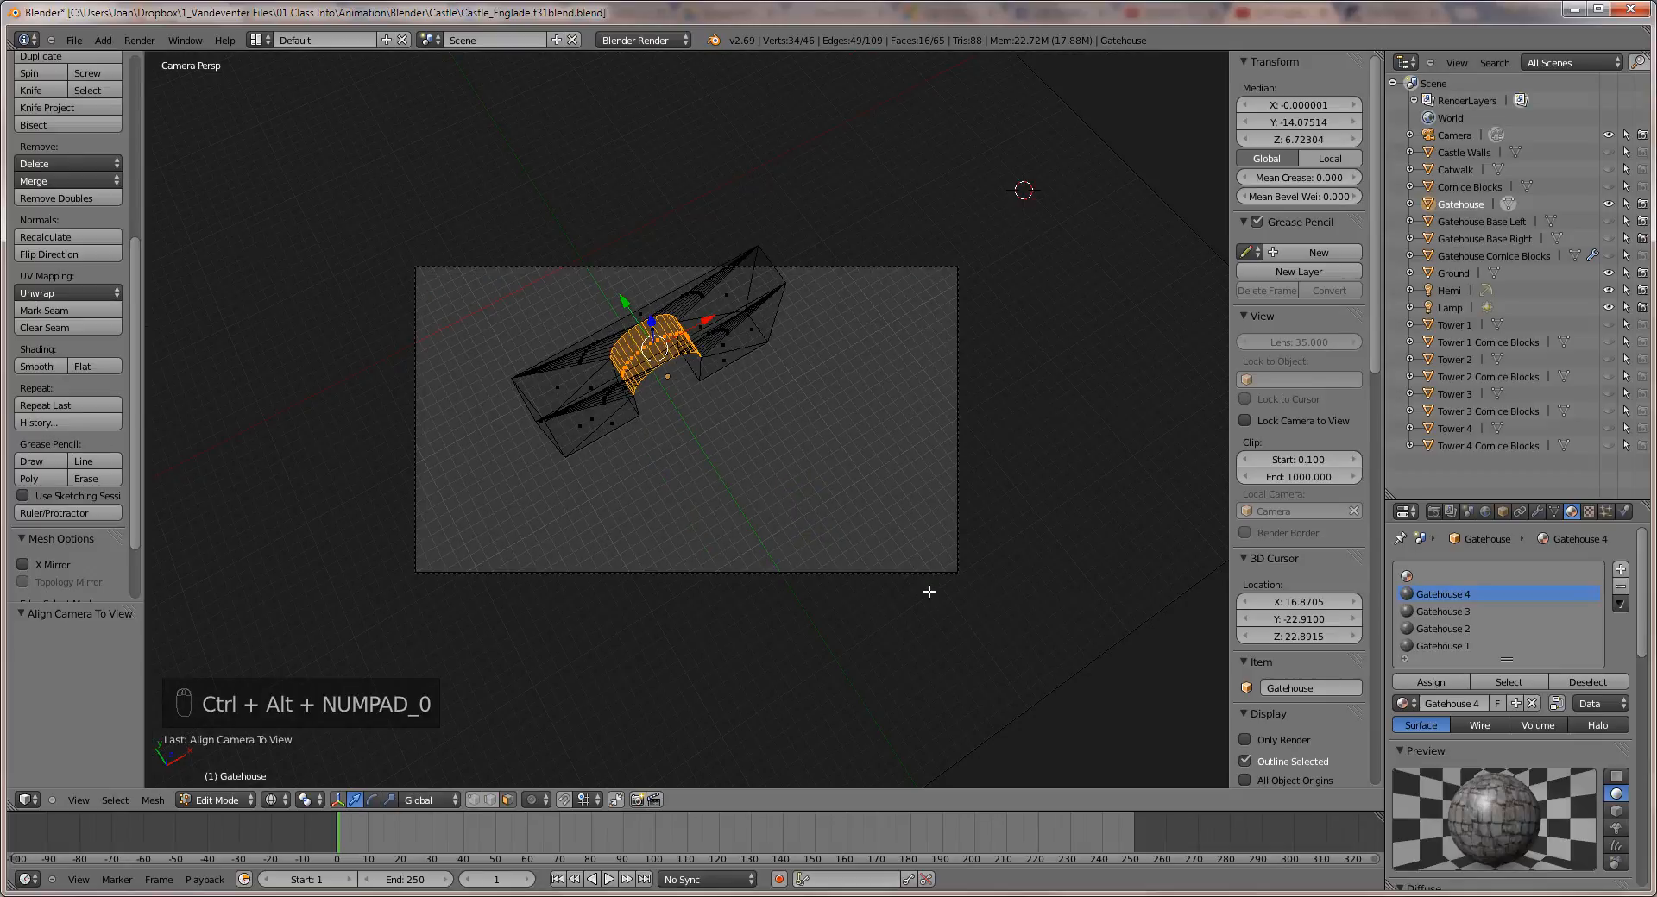
pyautogui.press('F12')
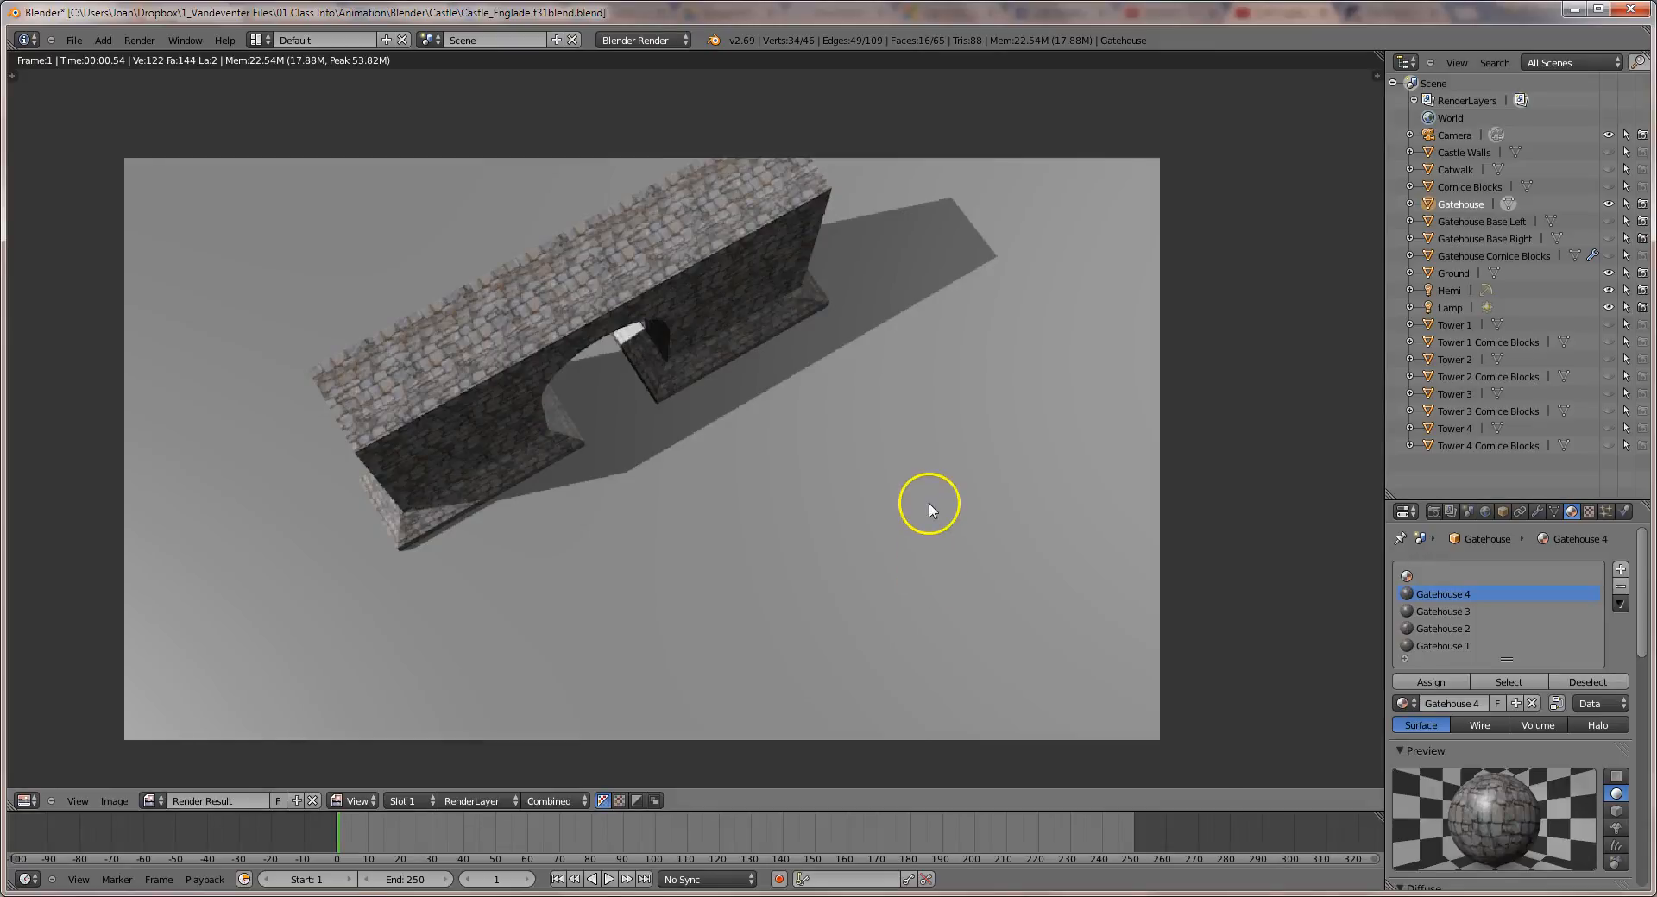
# Align the camera to a different angled view of the gatehouse and render the scene to check the arch texture.
pyautogui.press('Escape')
pyautogui.press('KP_0')
pyautogui.moveTo(832, 397); pyautogui.dragTo(842, 192, button='middle')
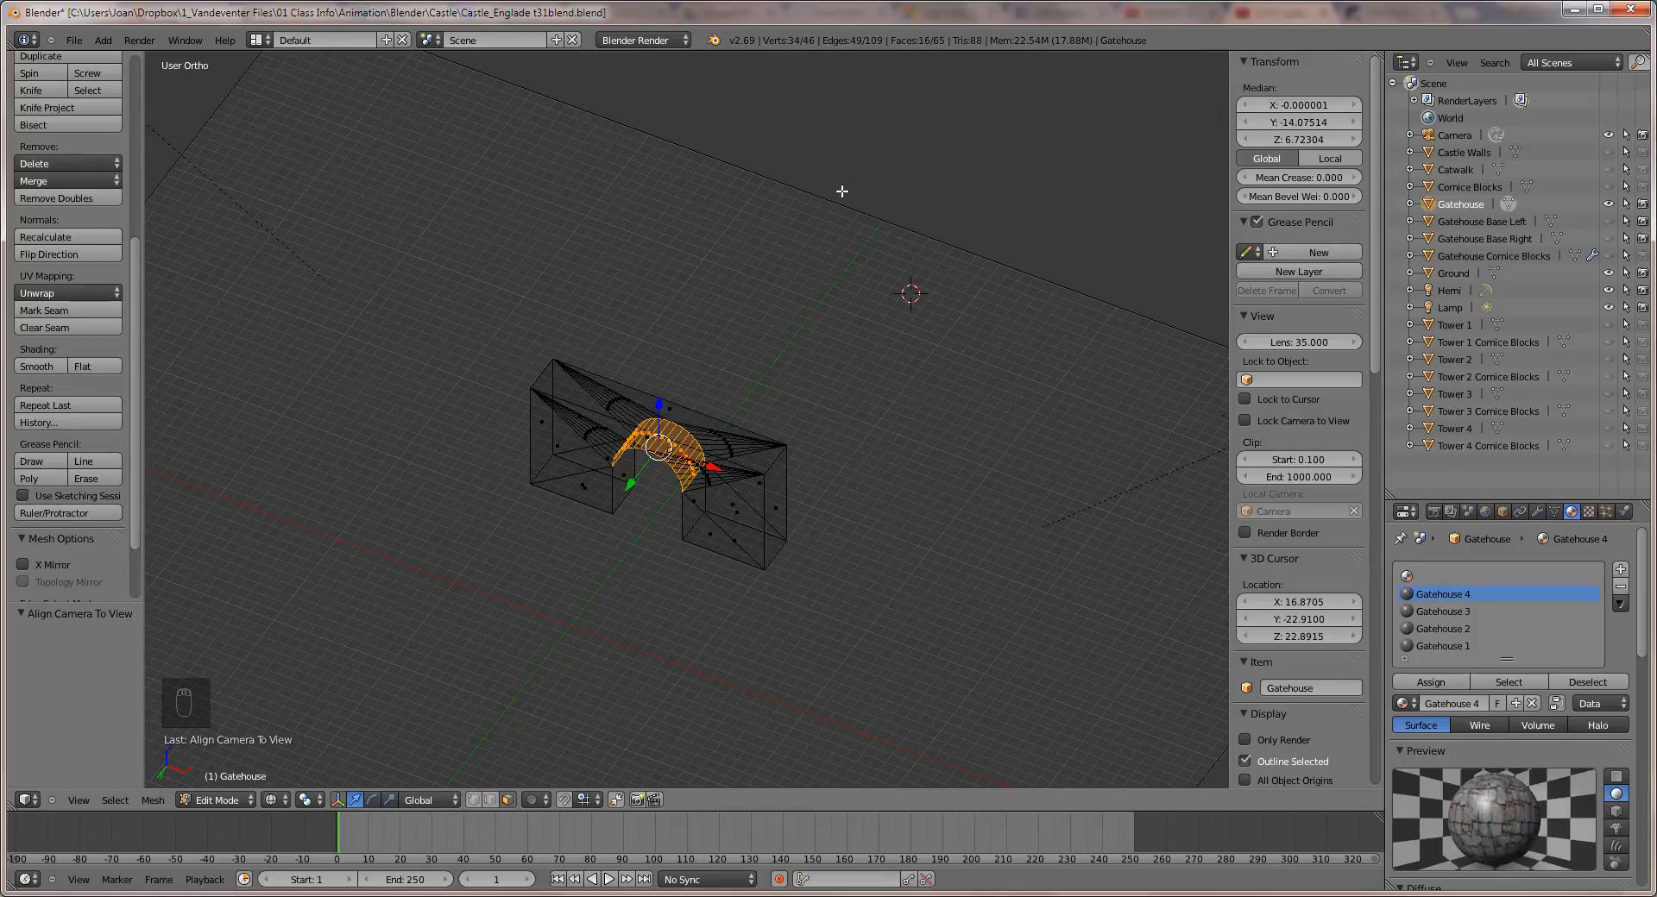
pyautogui.press('ctrl+alt+KP_0')
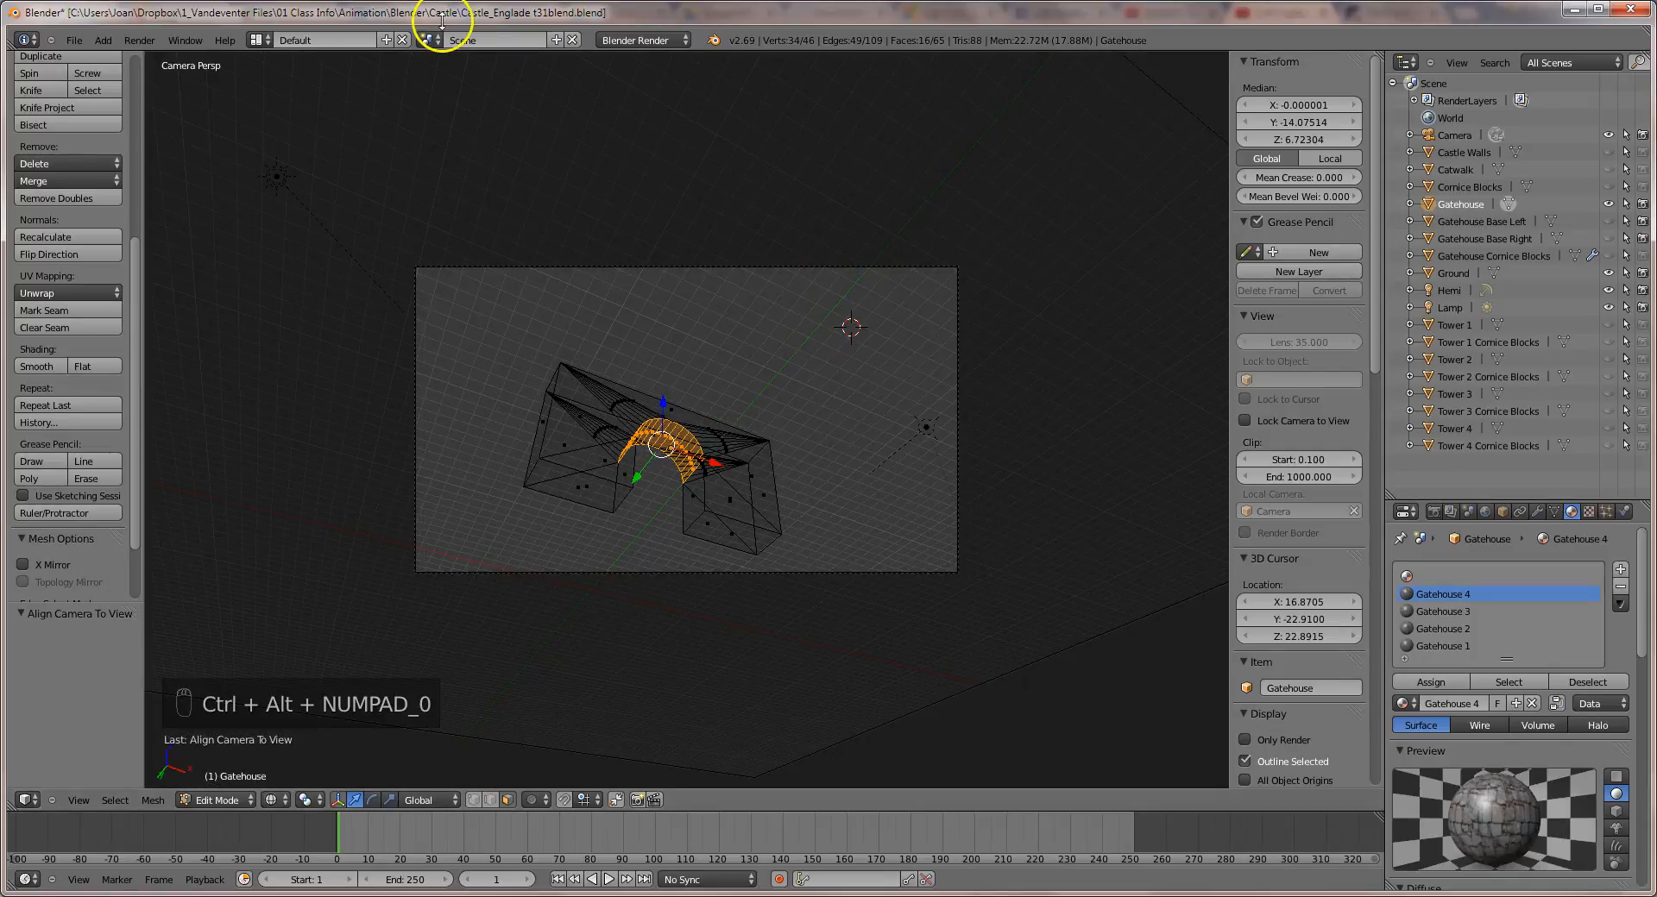
pyautogui.press('F12')
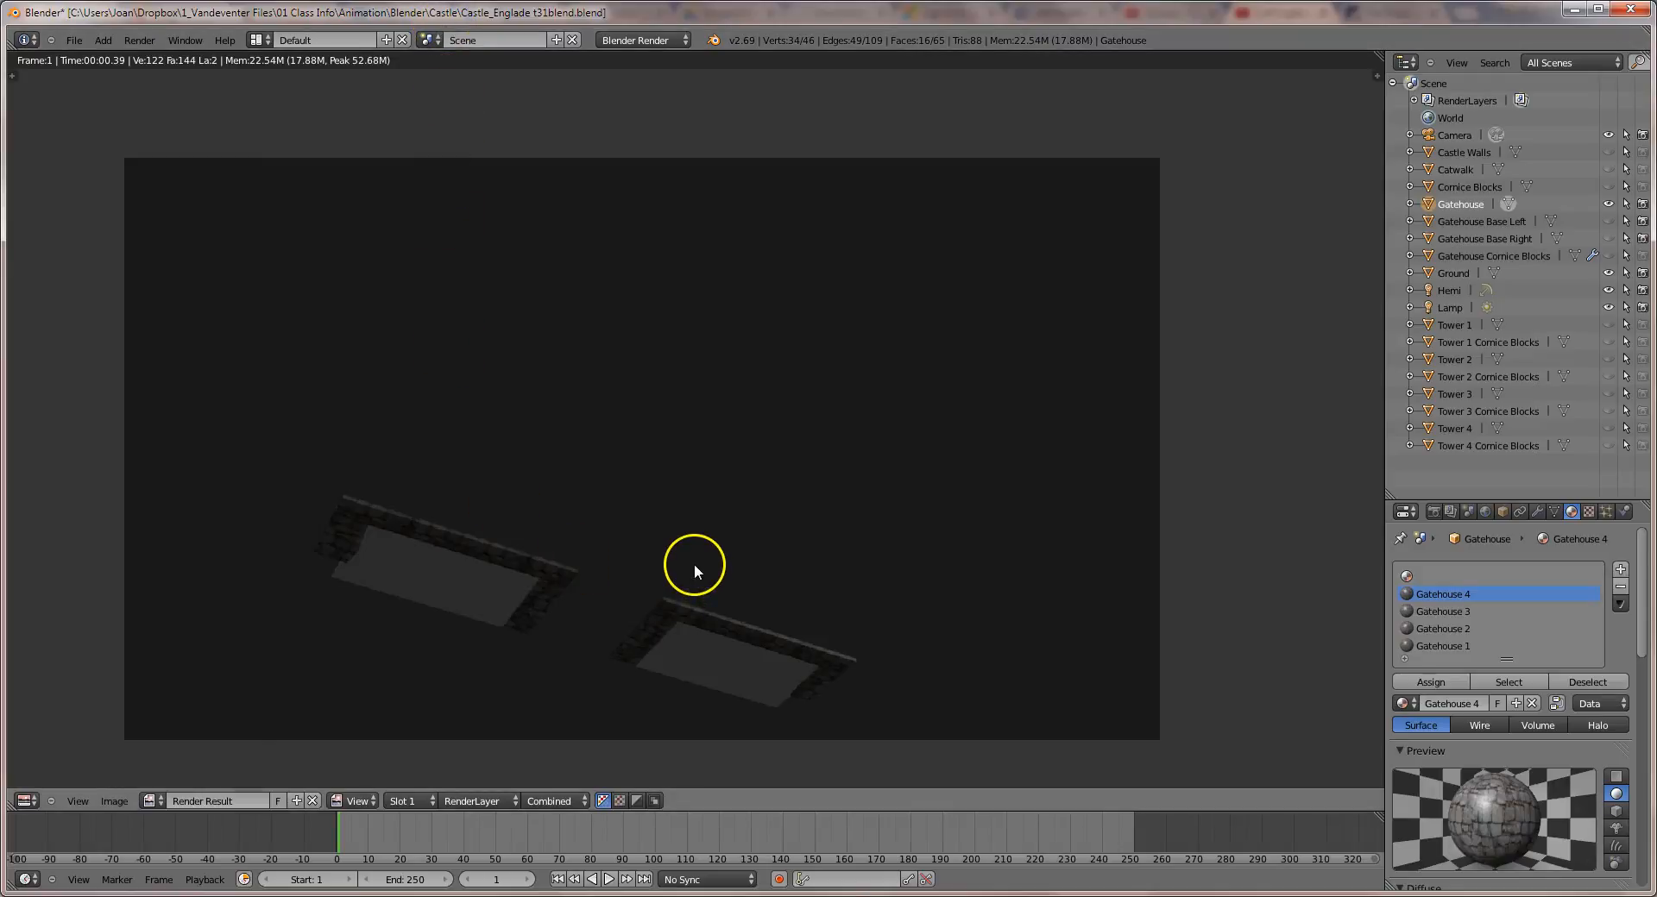
pyautogui.press('Escape')
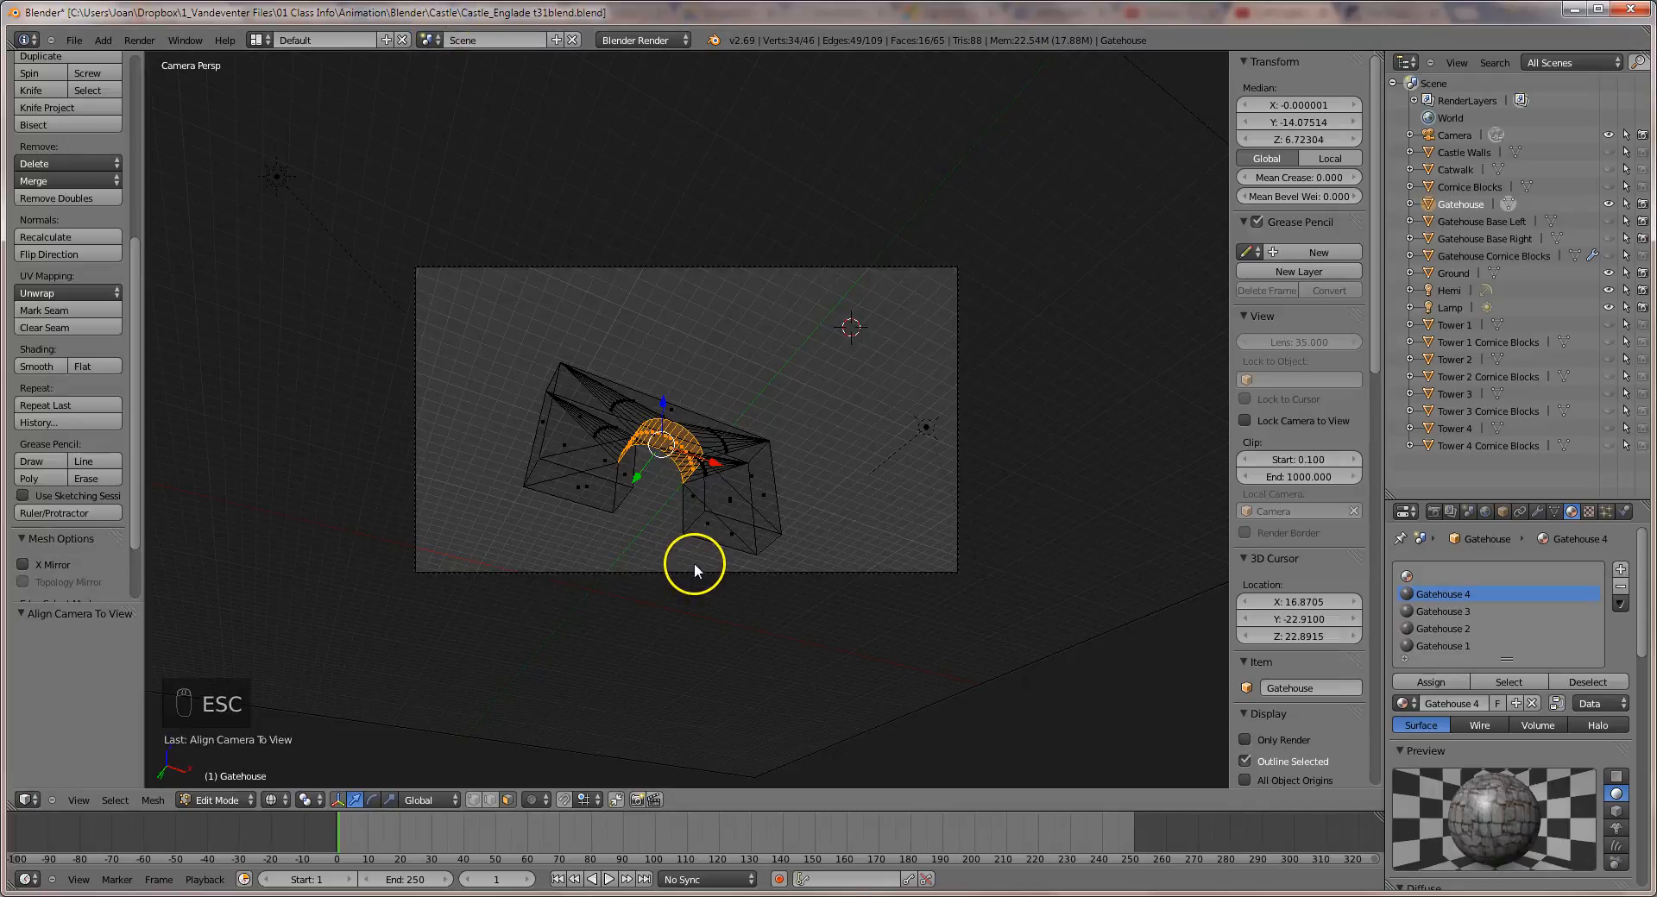
# Return to the front view and save the file as a new version named Castle_Englade t45blend.blend.
pyautogui.press('KP_1')
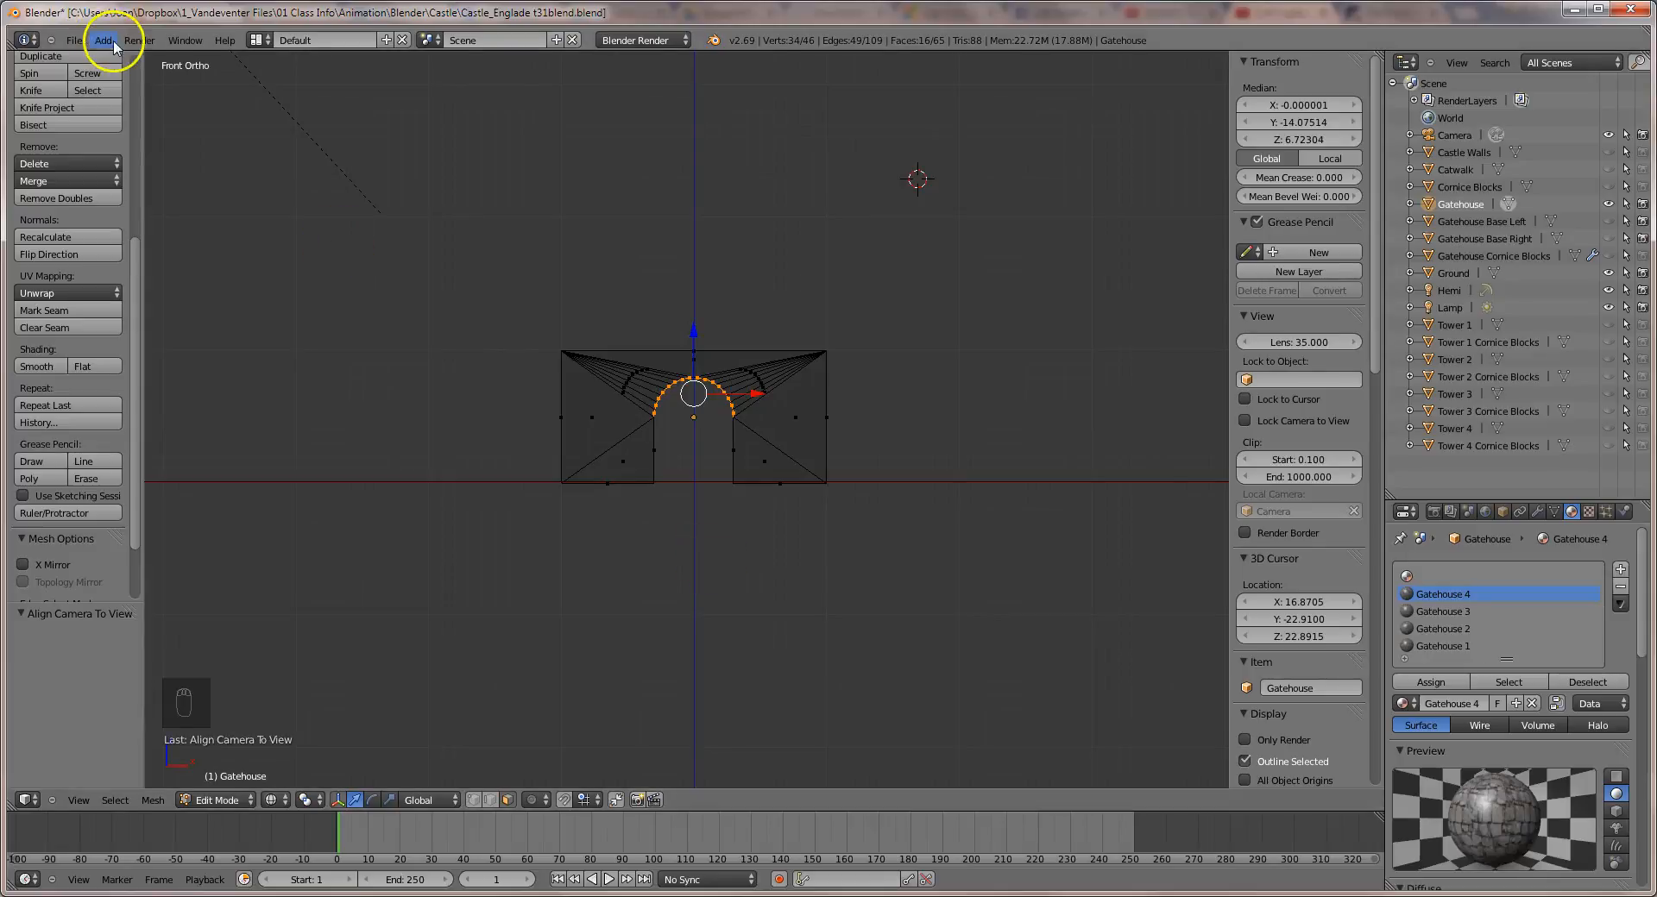
pyautogui.click(74, 42)
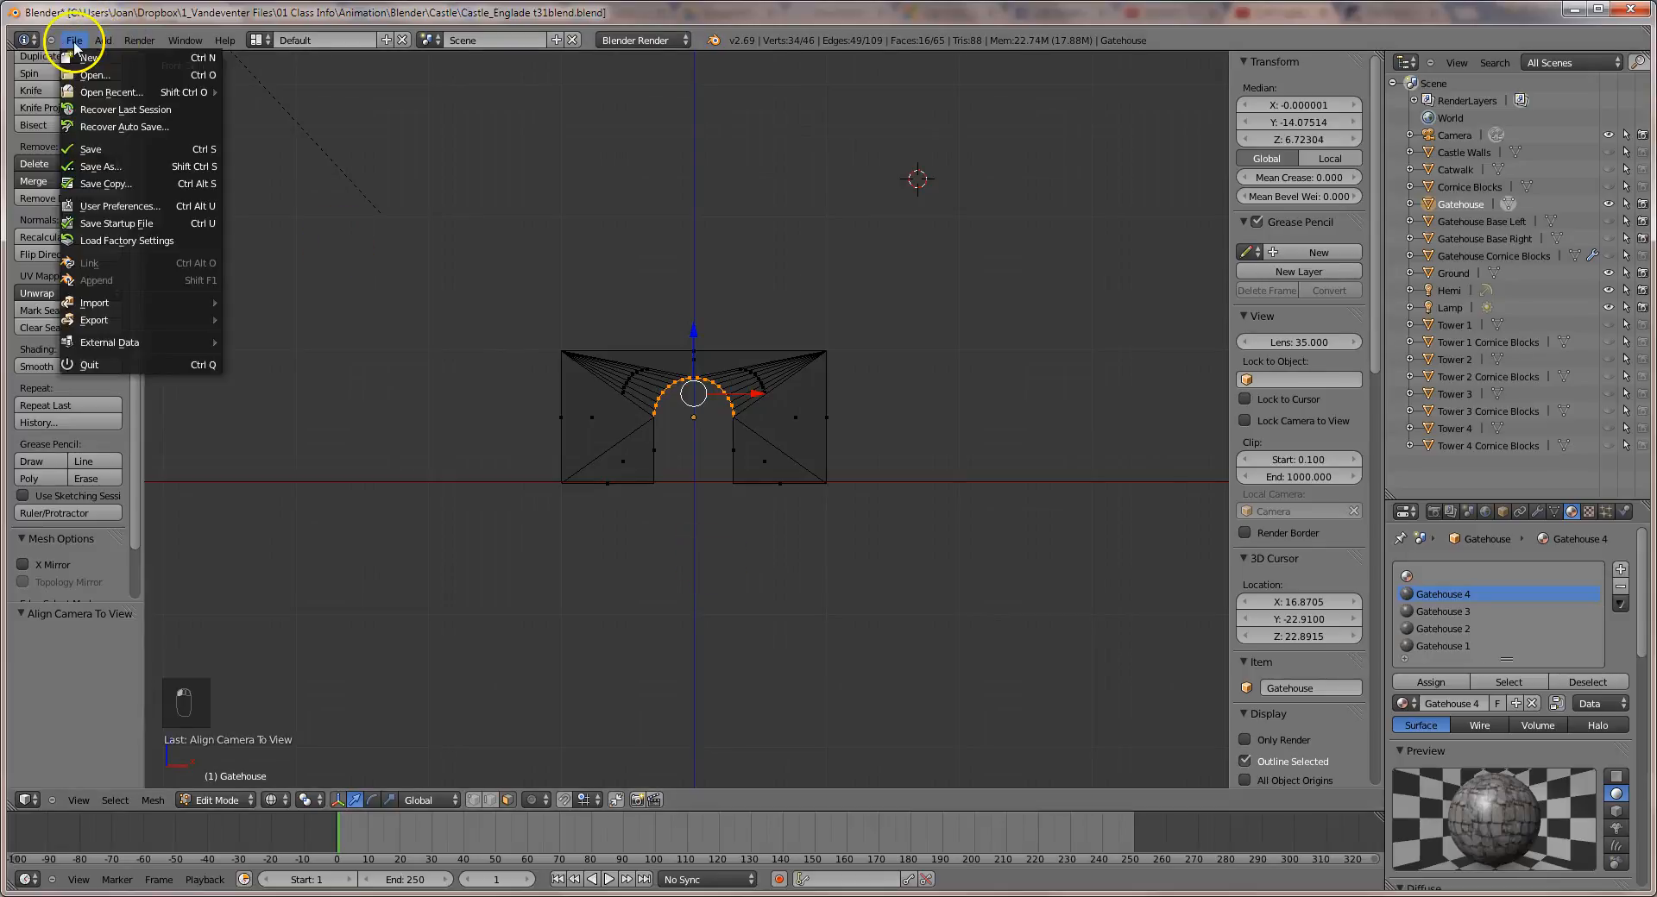
pyautogui.click(91, 167)
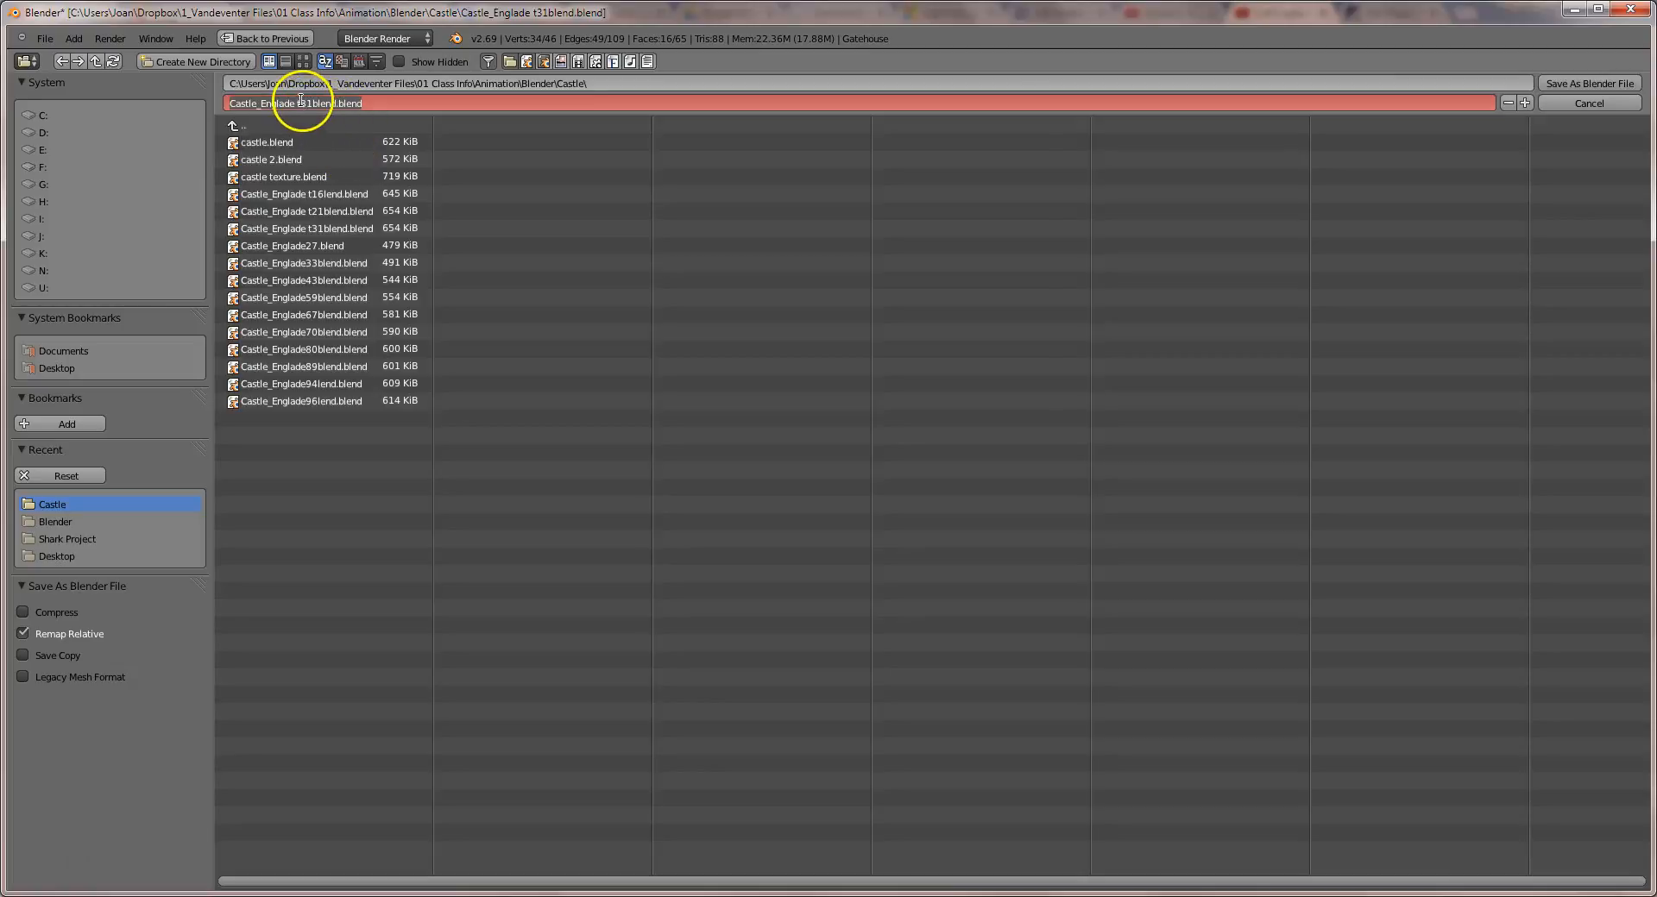
pyautogui.moveTo(314, 102); pyautogui.dragTo(299, 102)
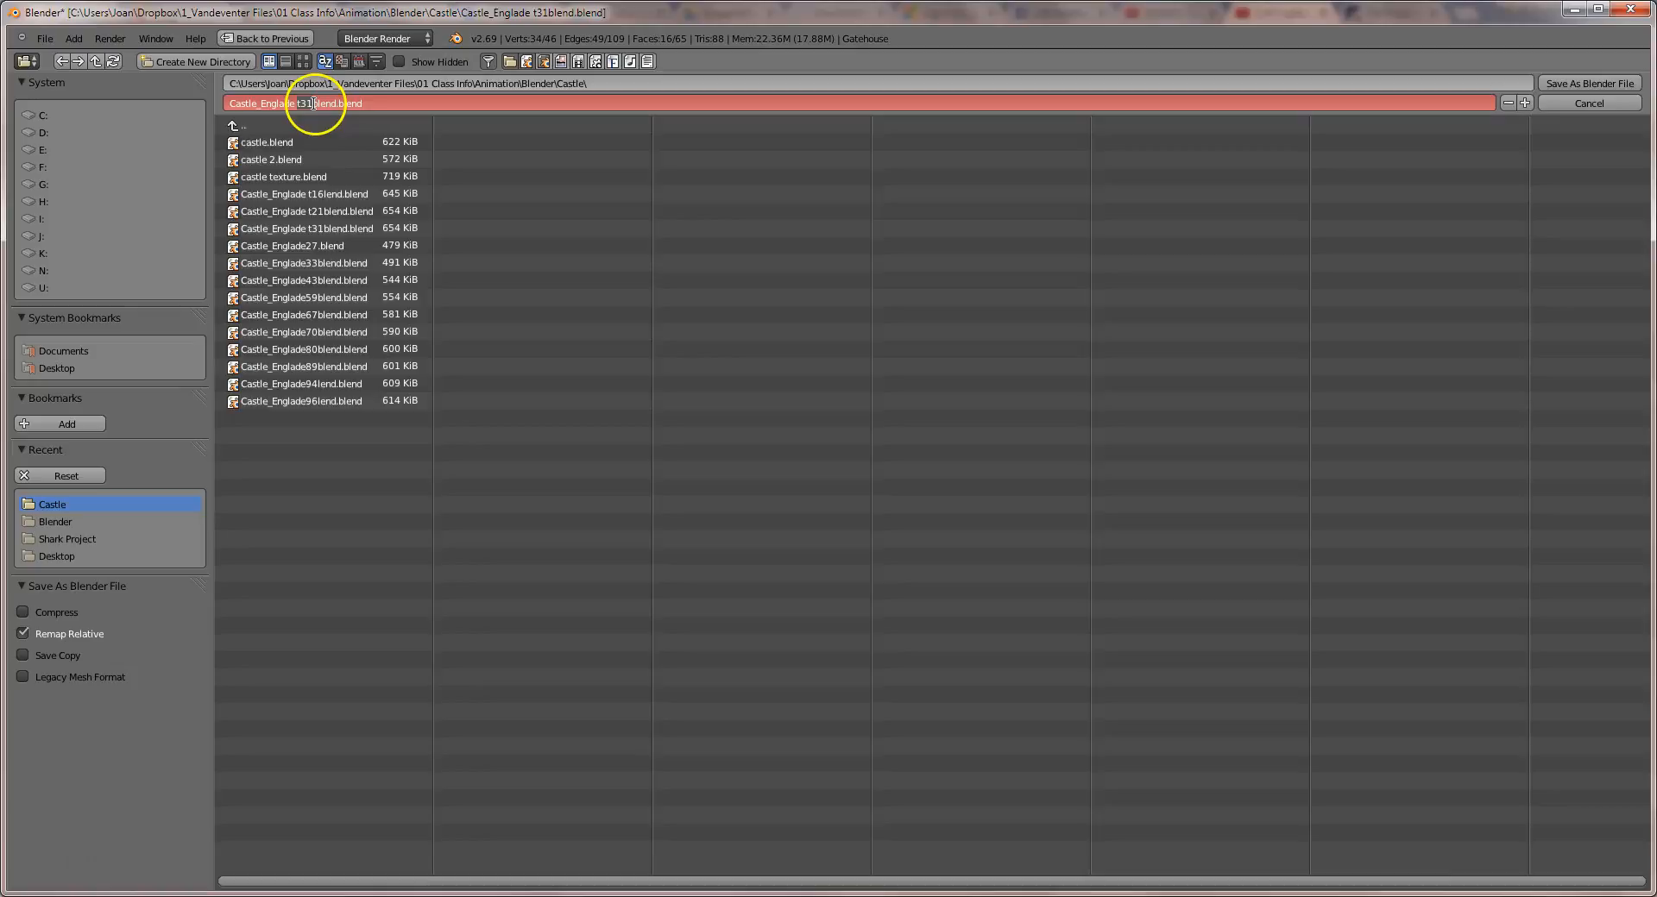
pyautogui.press('Return')
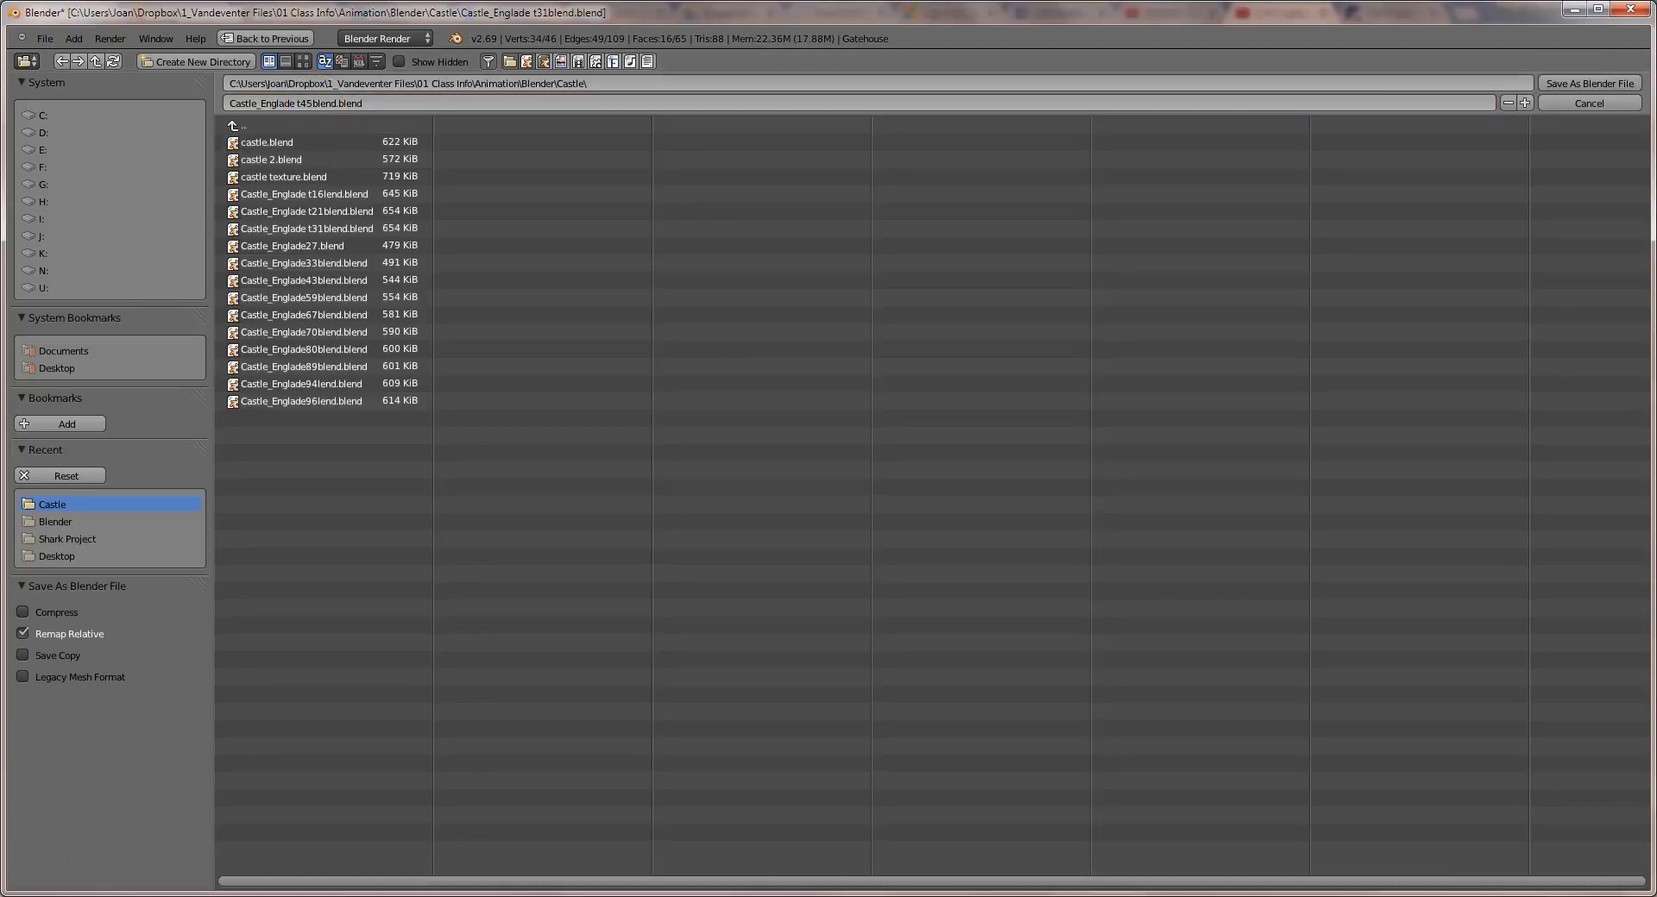
pyautogui.click(34, 585)
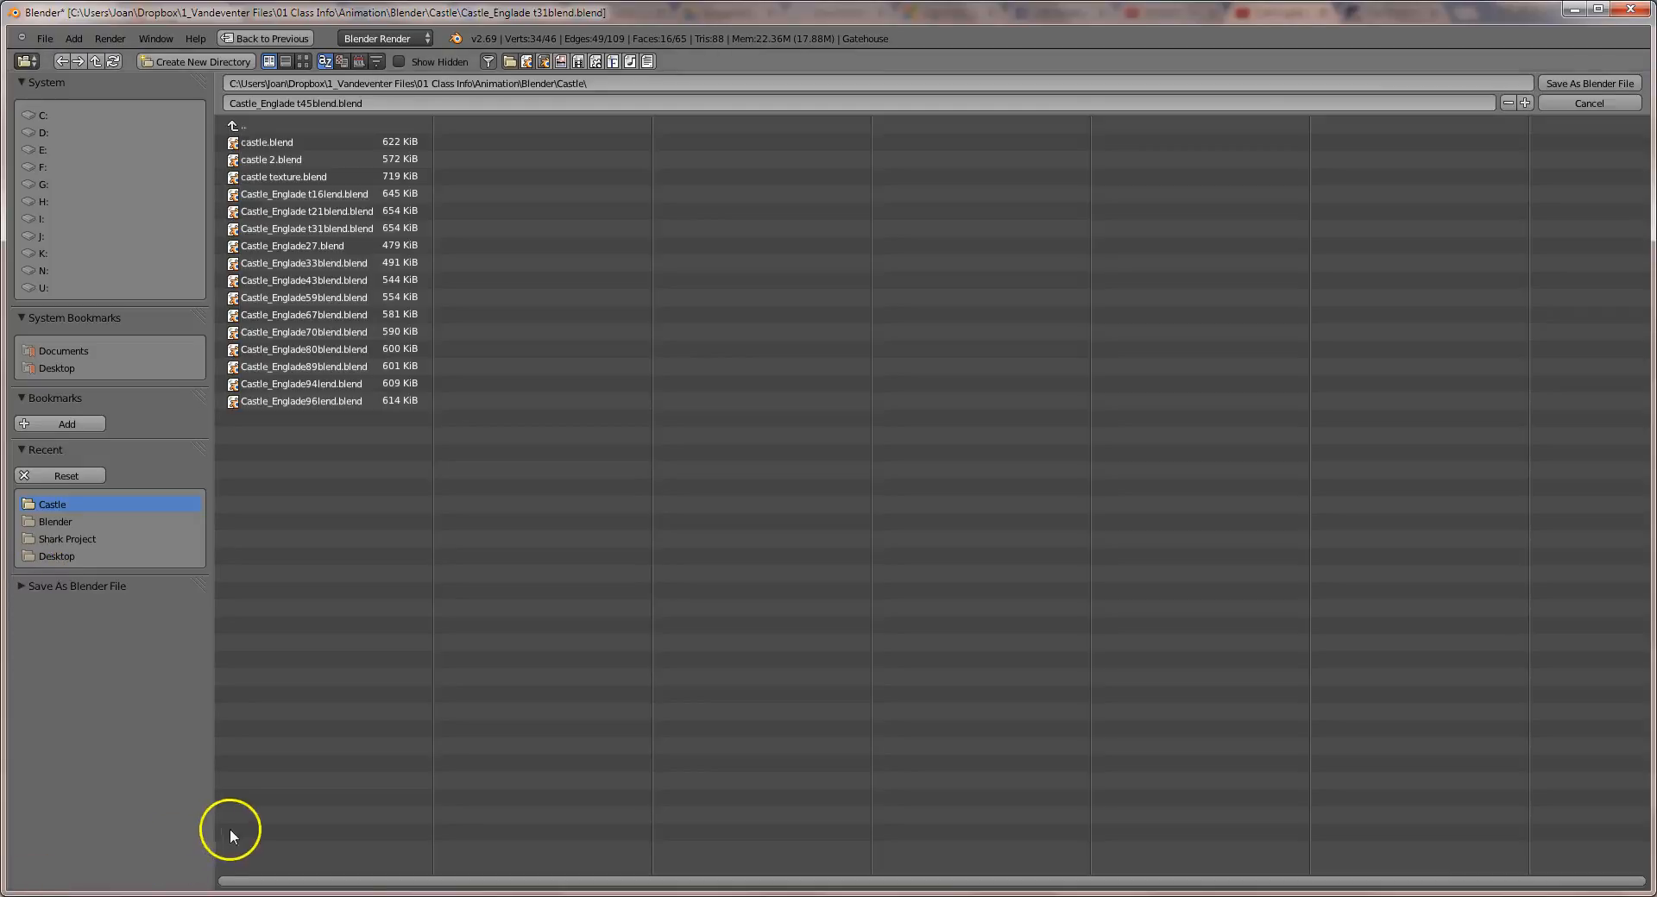
pyautogui.press('Return')
pyautogui.press('Return')
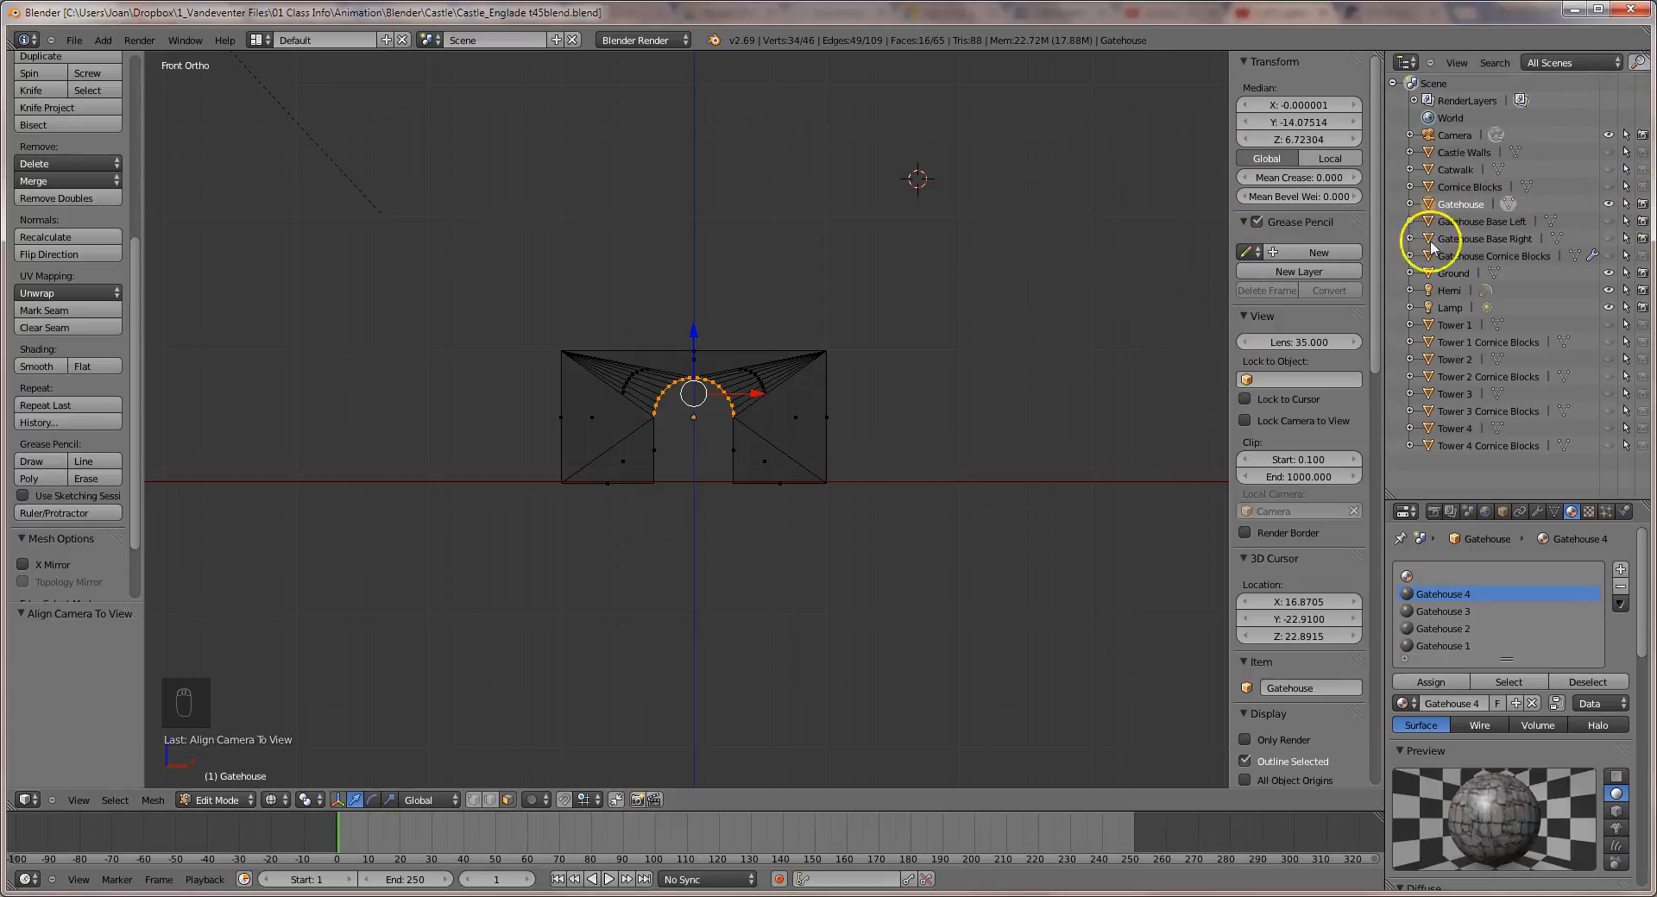
# Leave Edit Mode and hide the Gatehouse object in the viewport.
pyautogui.click(1608, 206)
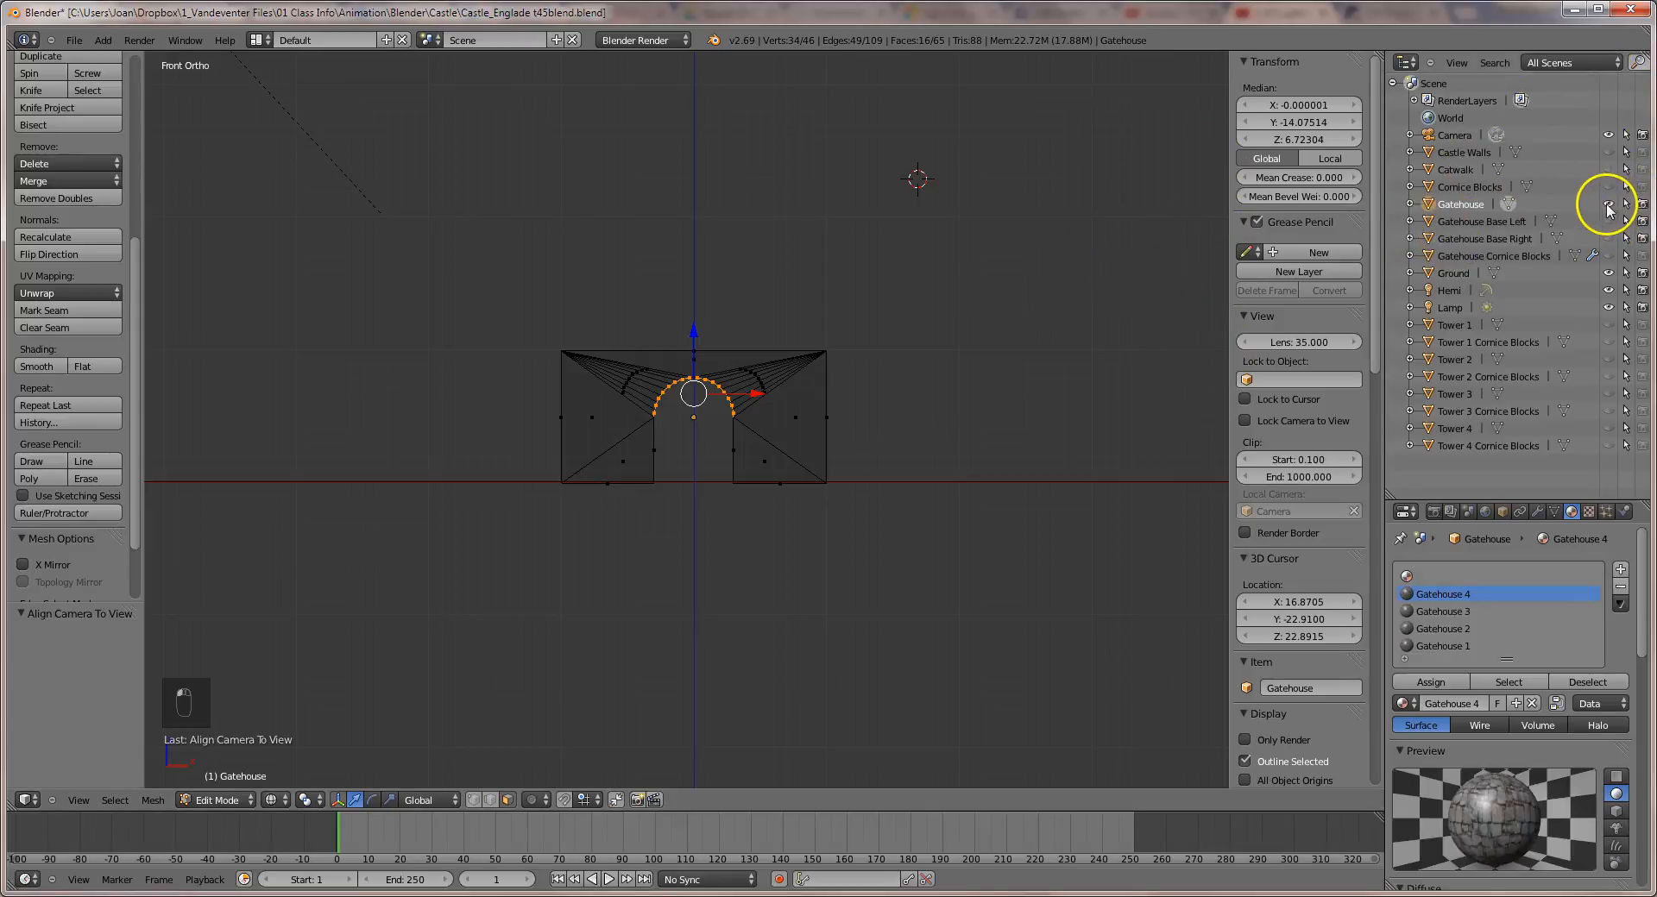
pyautogui.click(802, 201)
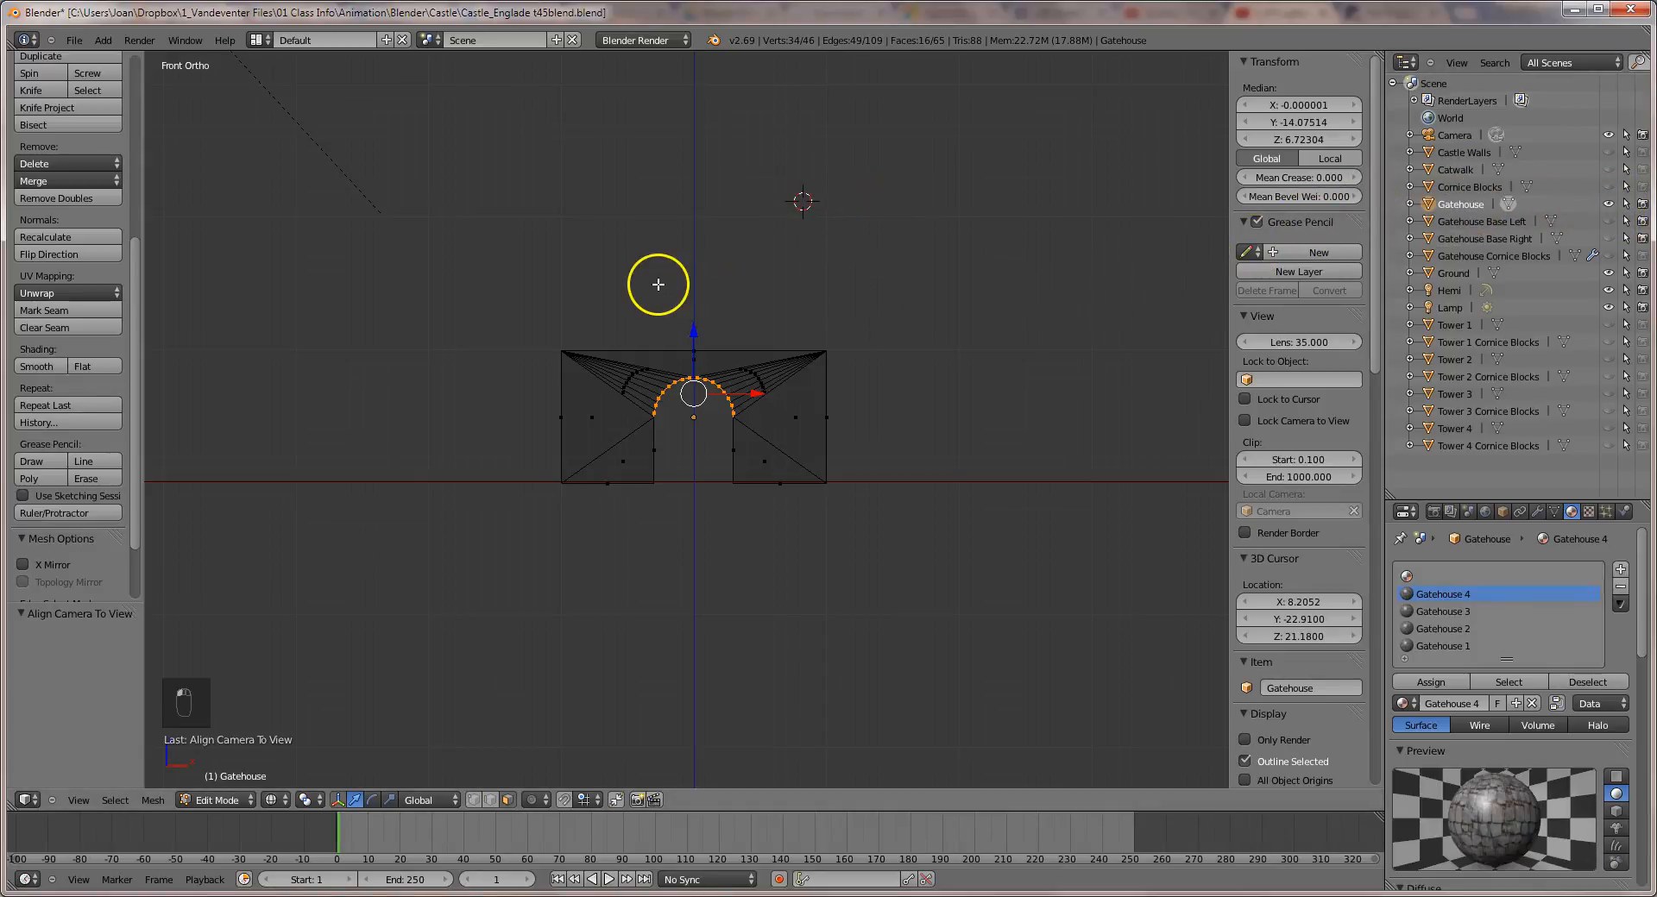
pyautogui.press('Tab')
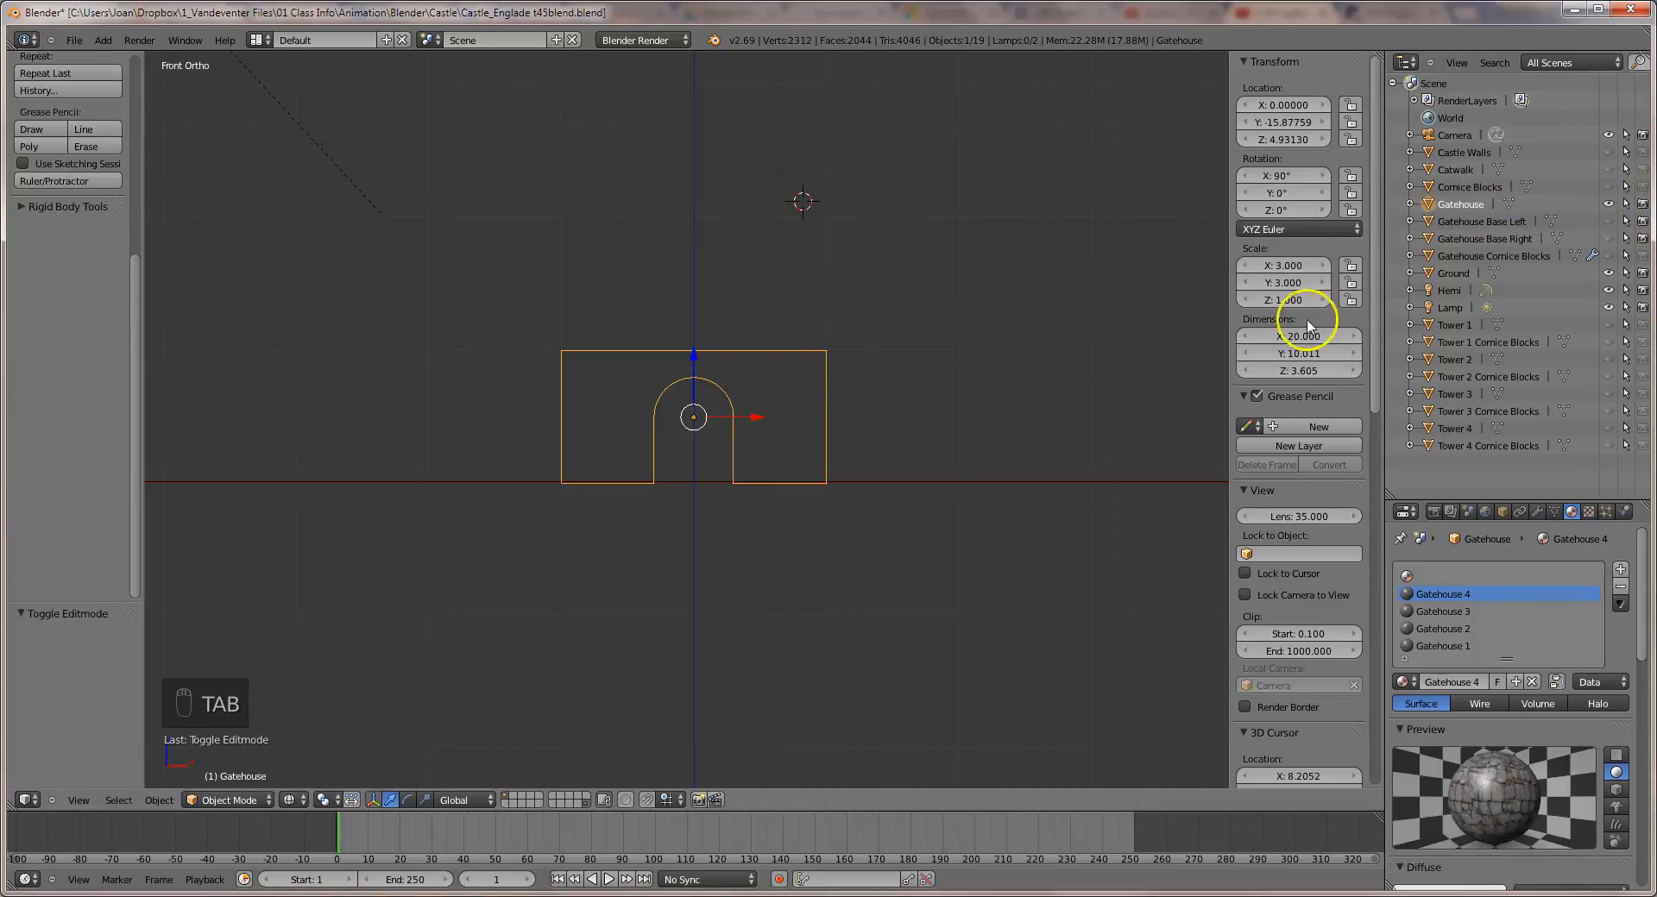
pyautogui.click(1601, 205)
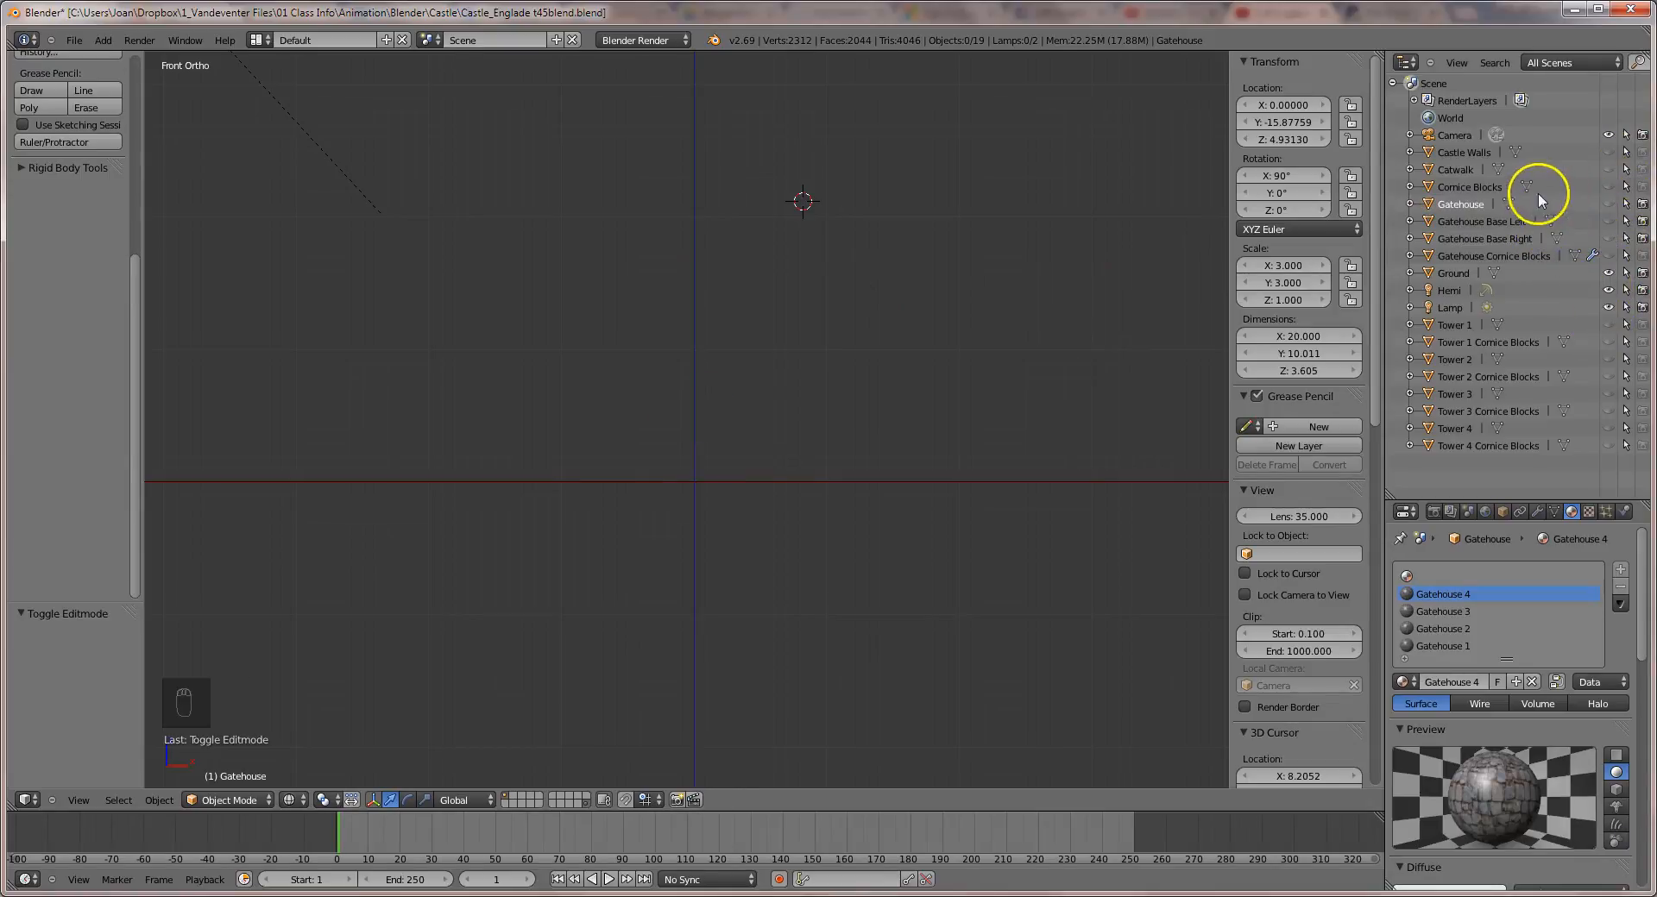
# Show and select the Castle Walls, and give the object five empty material slots.
pyautogui.click(1608, 153)
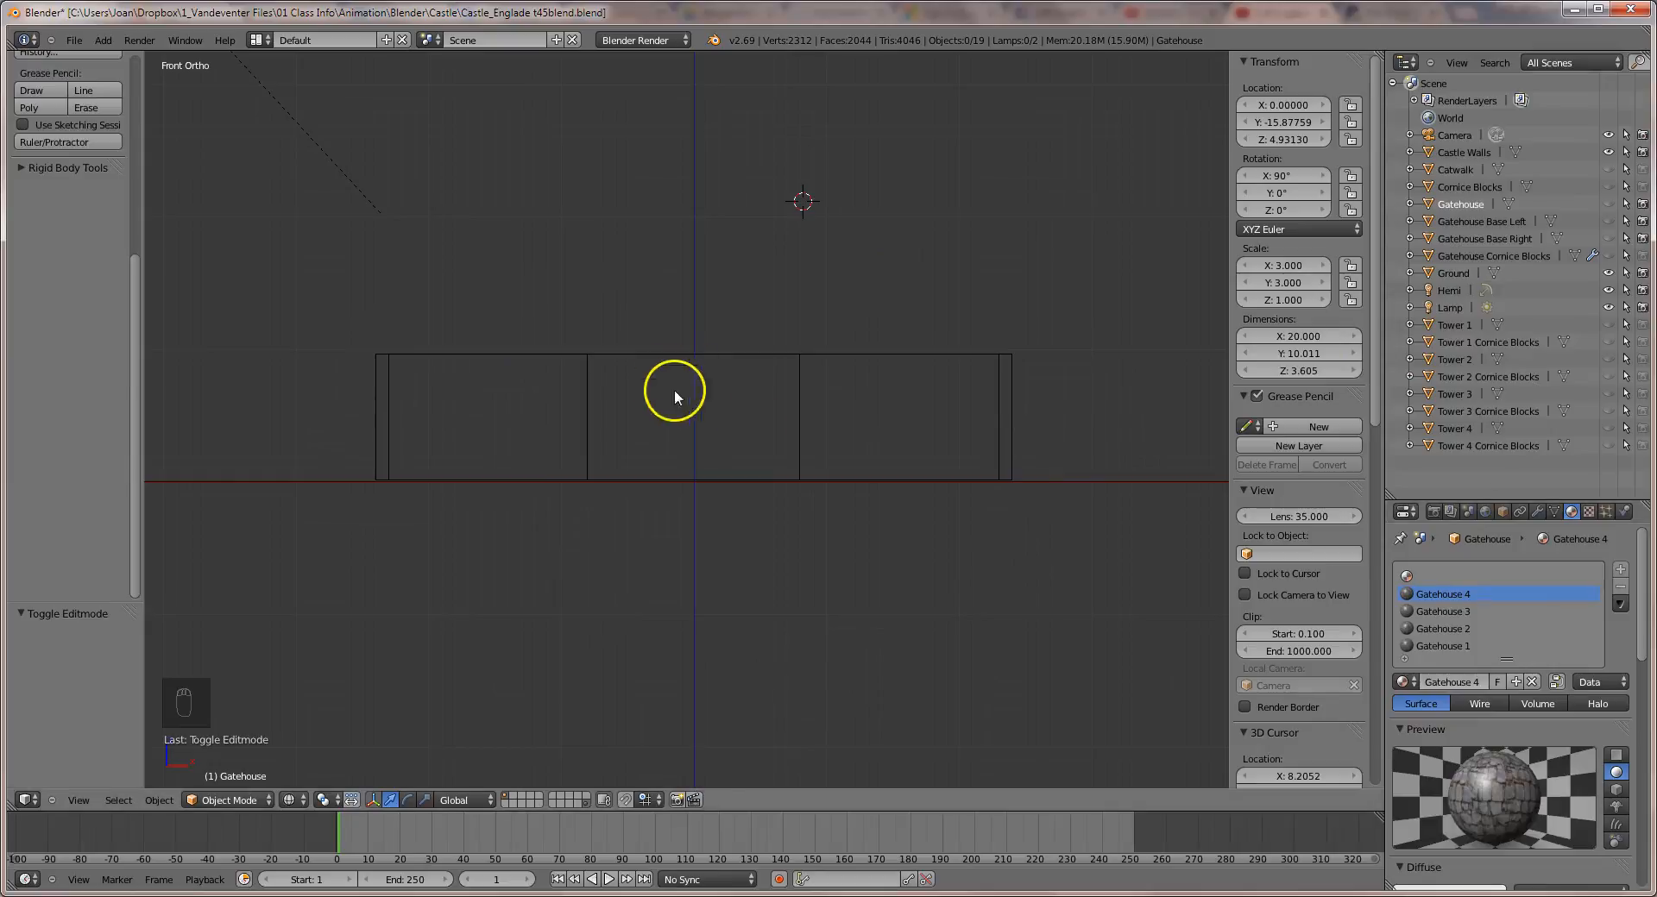
pyautogui.rightClick(828, 429)
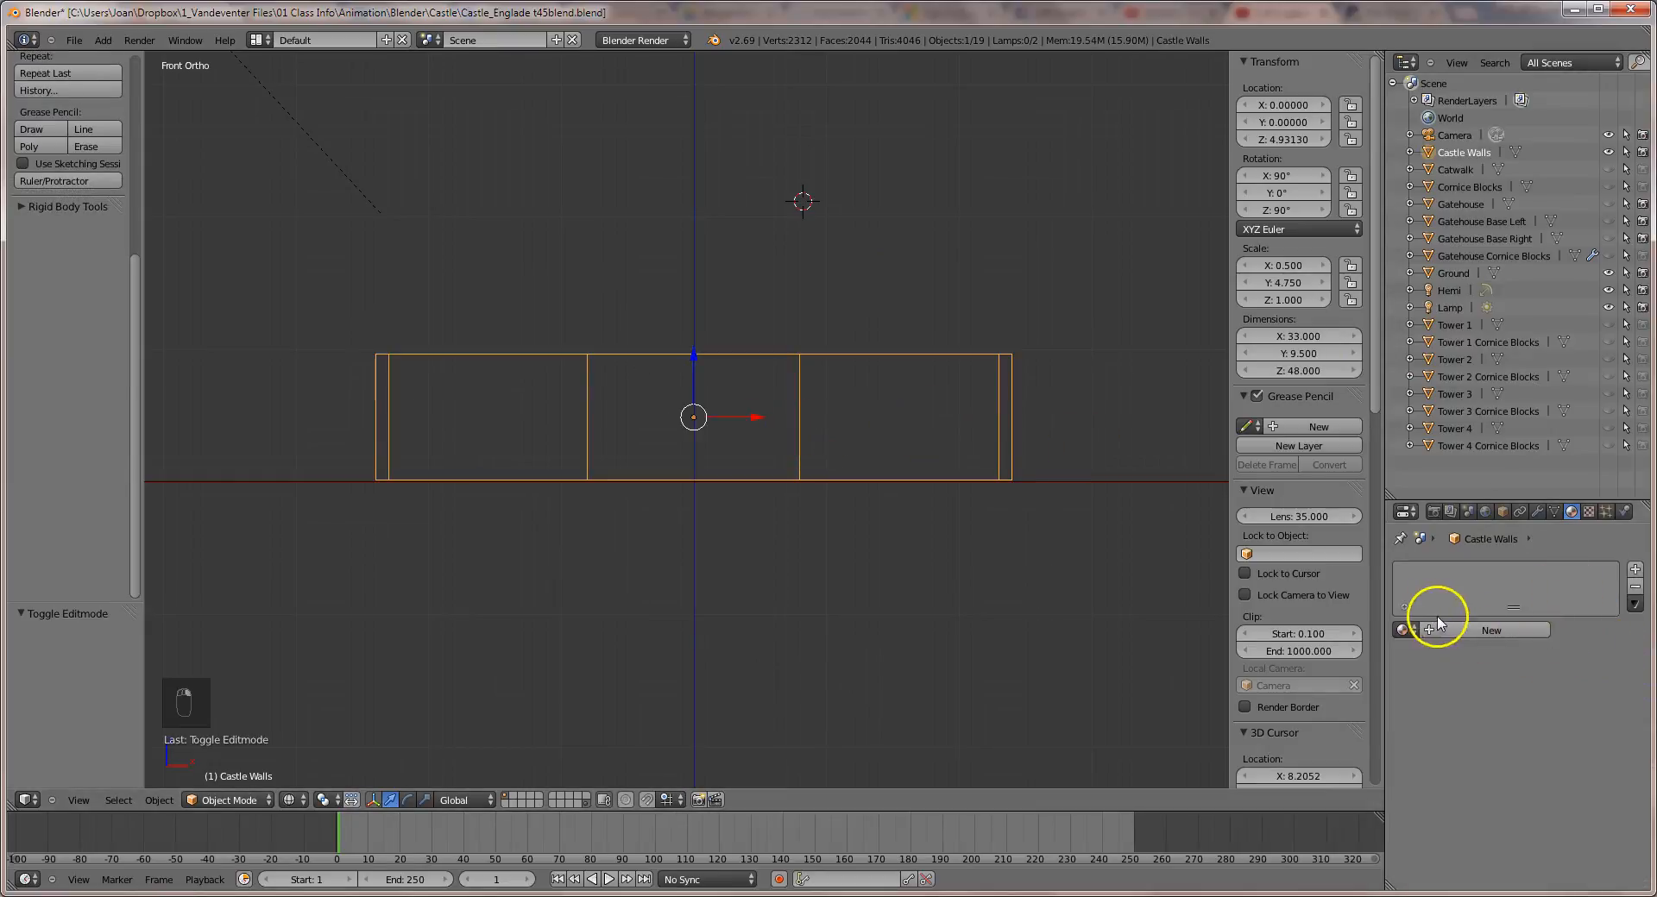
pyautogui.click(1634, 573)
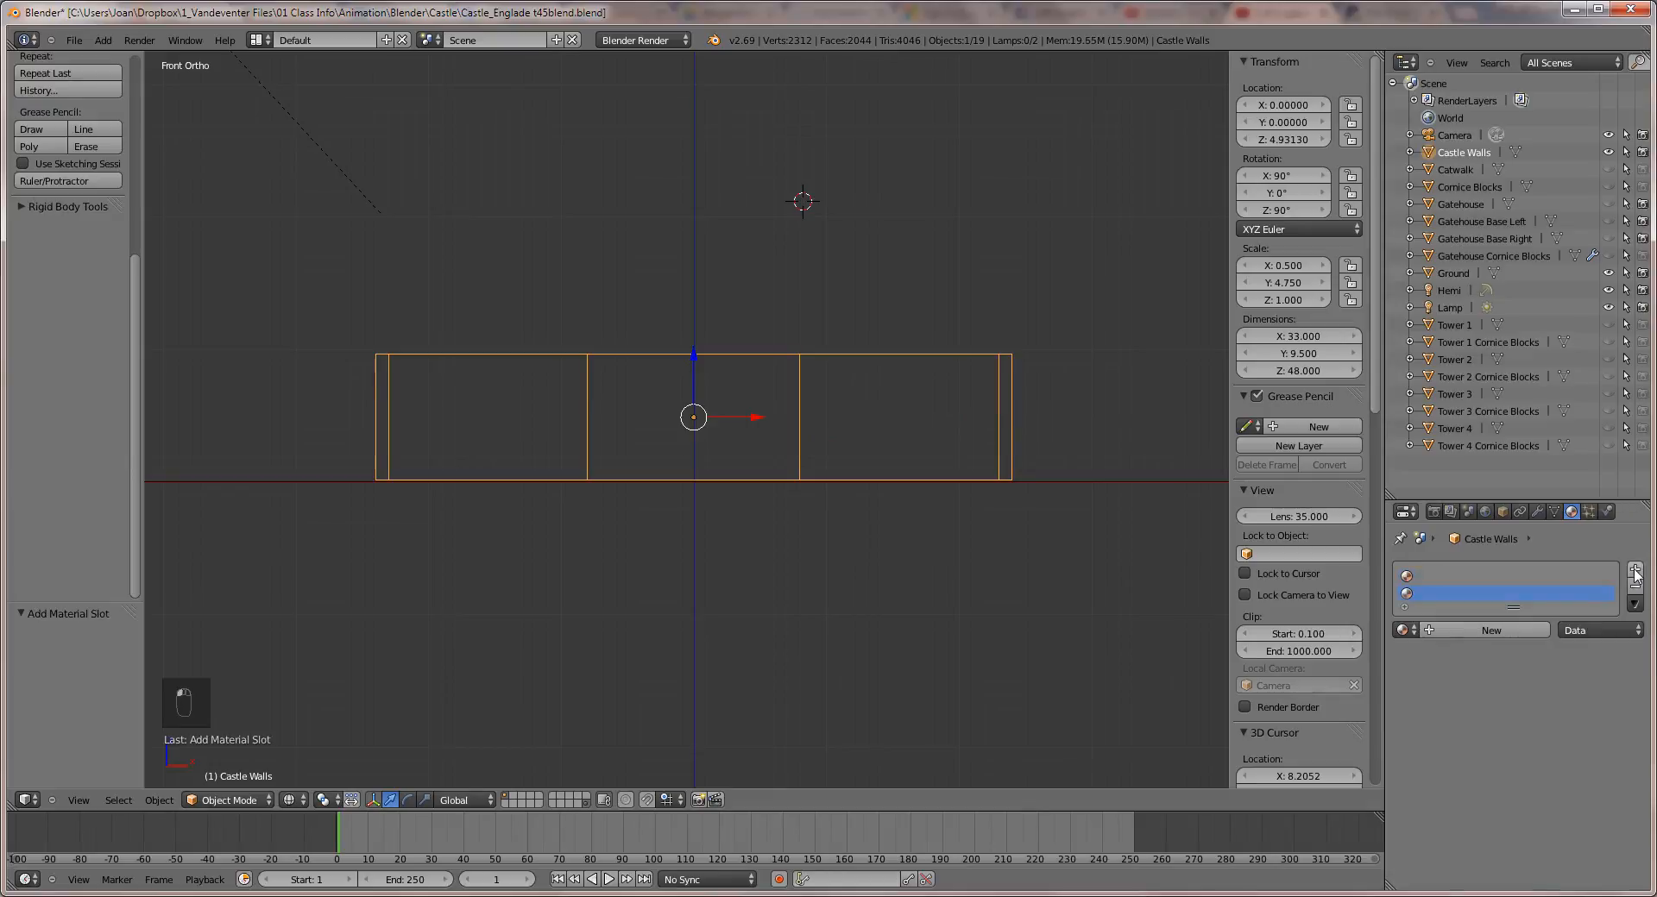
pyautogui.click(1635, 571)
pyautogui.click(1634, 571)
pyautogui.click(1634, 571)
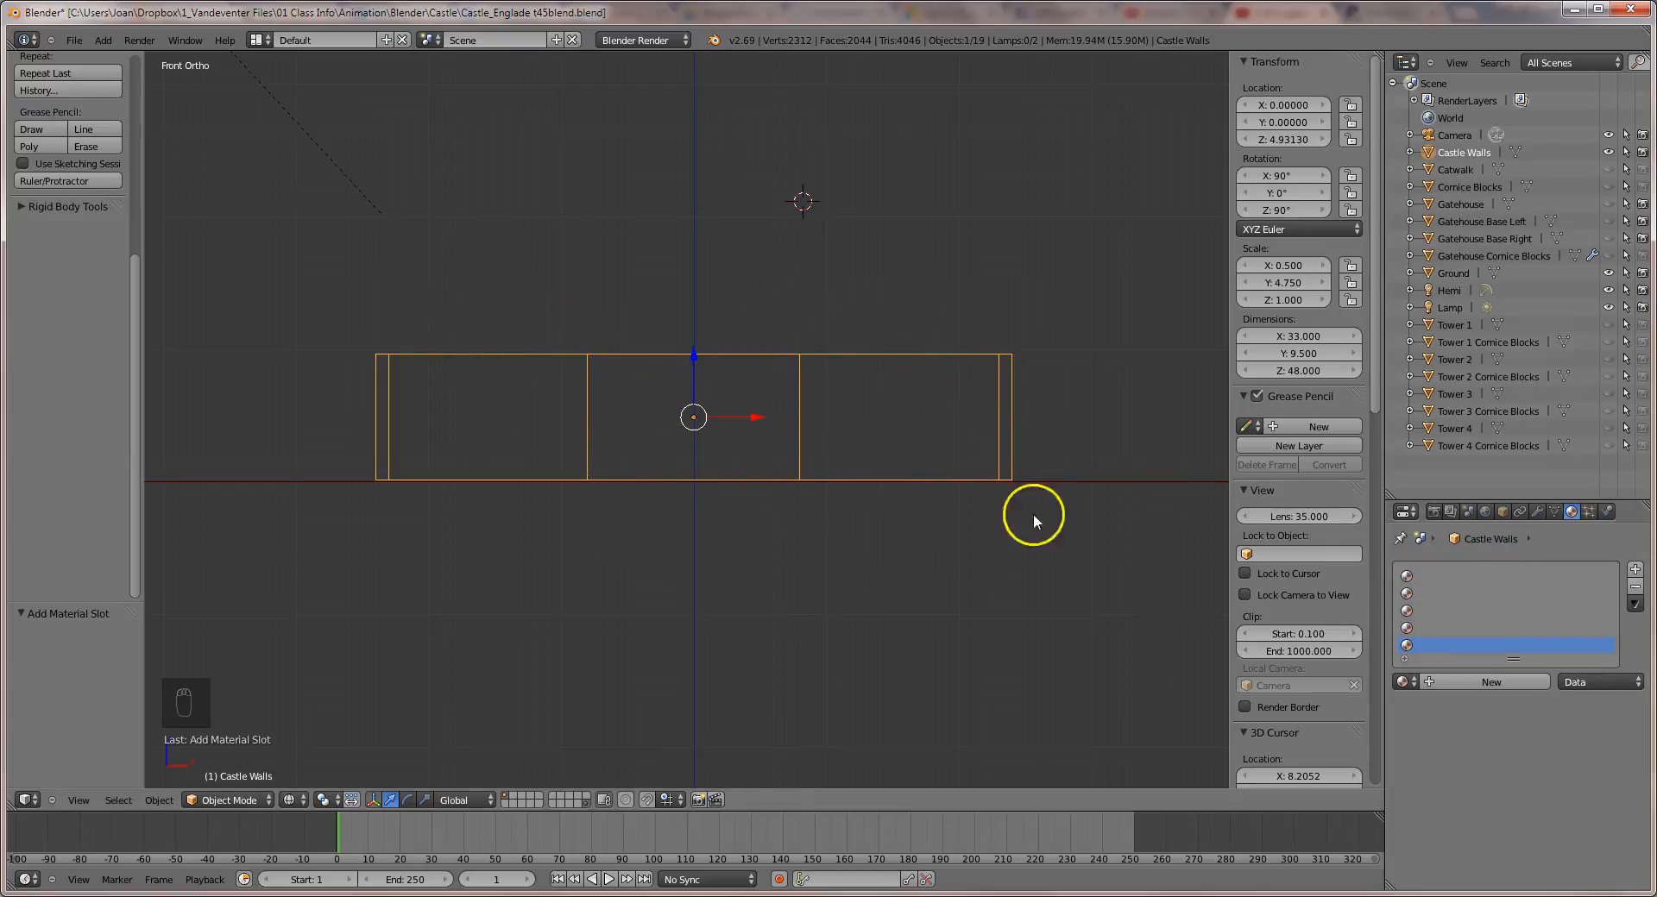
# Create a new material in the last slot of the Castle Walls and name it Wall 1.
pyautogui.click(1451, 681)
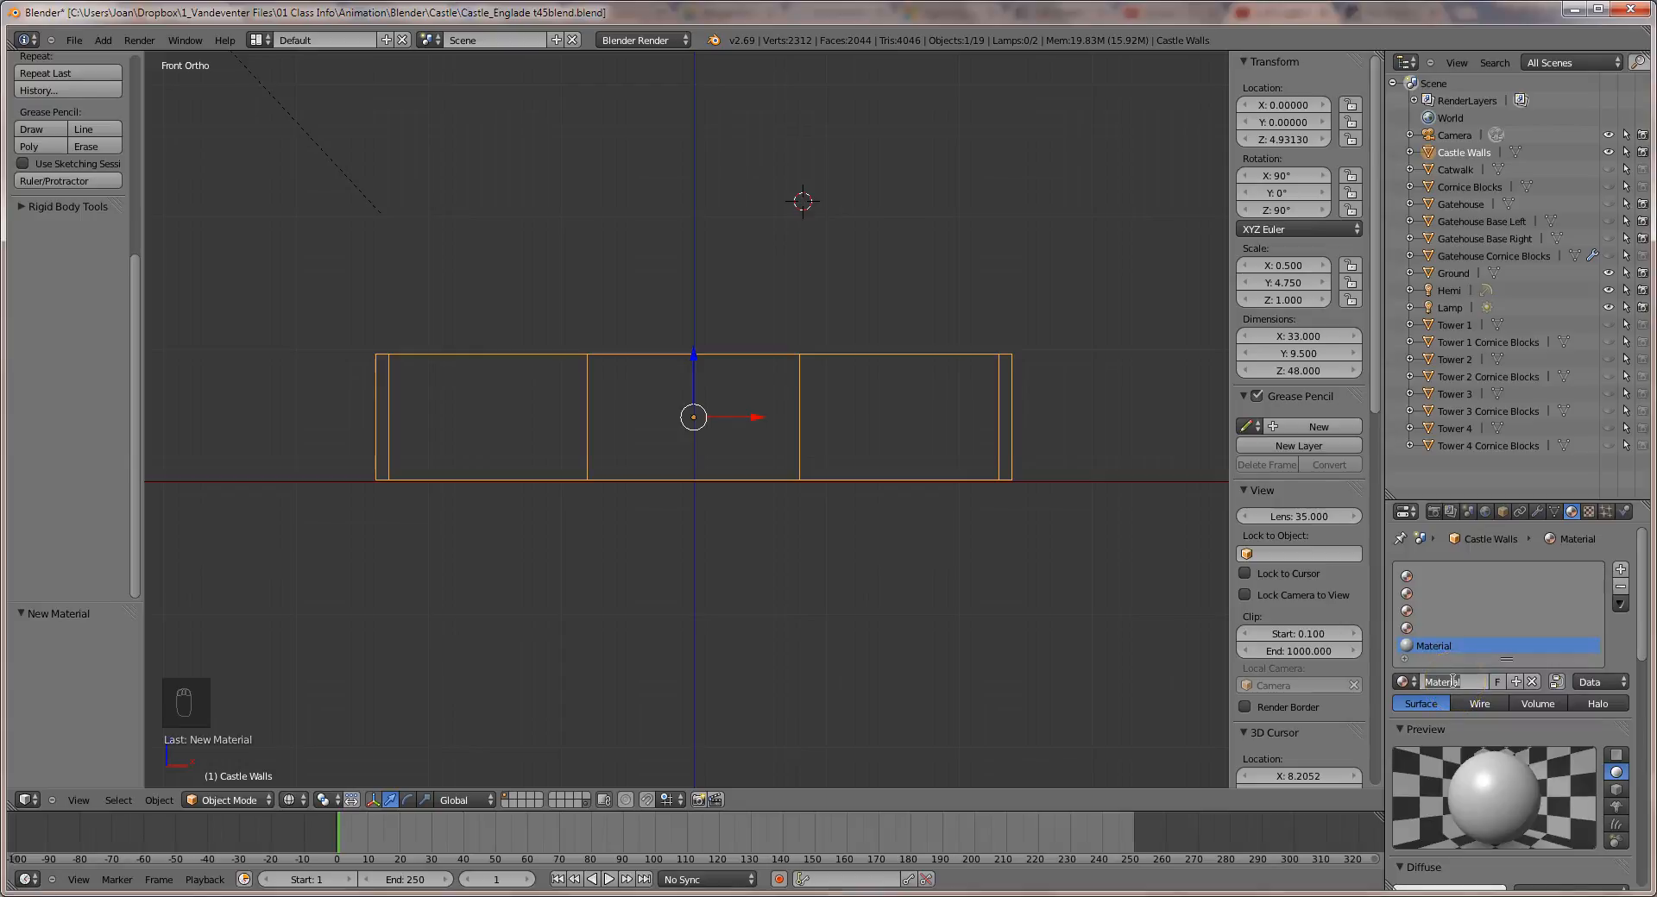
pyautogui.press('BackSpace')
pyautogui.press('BackSpace')
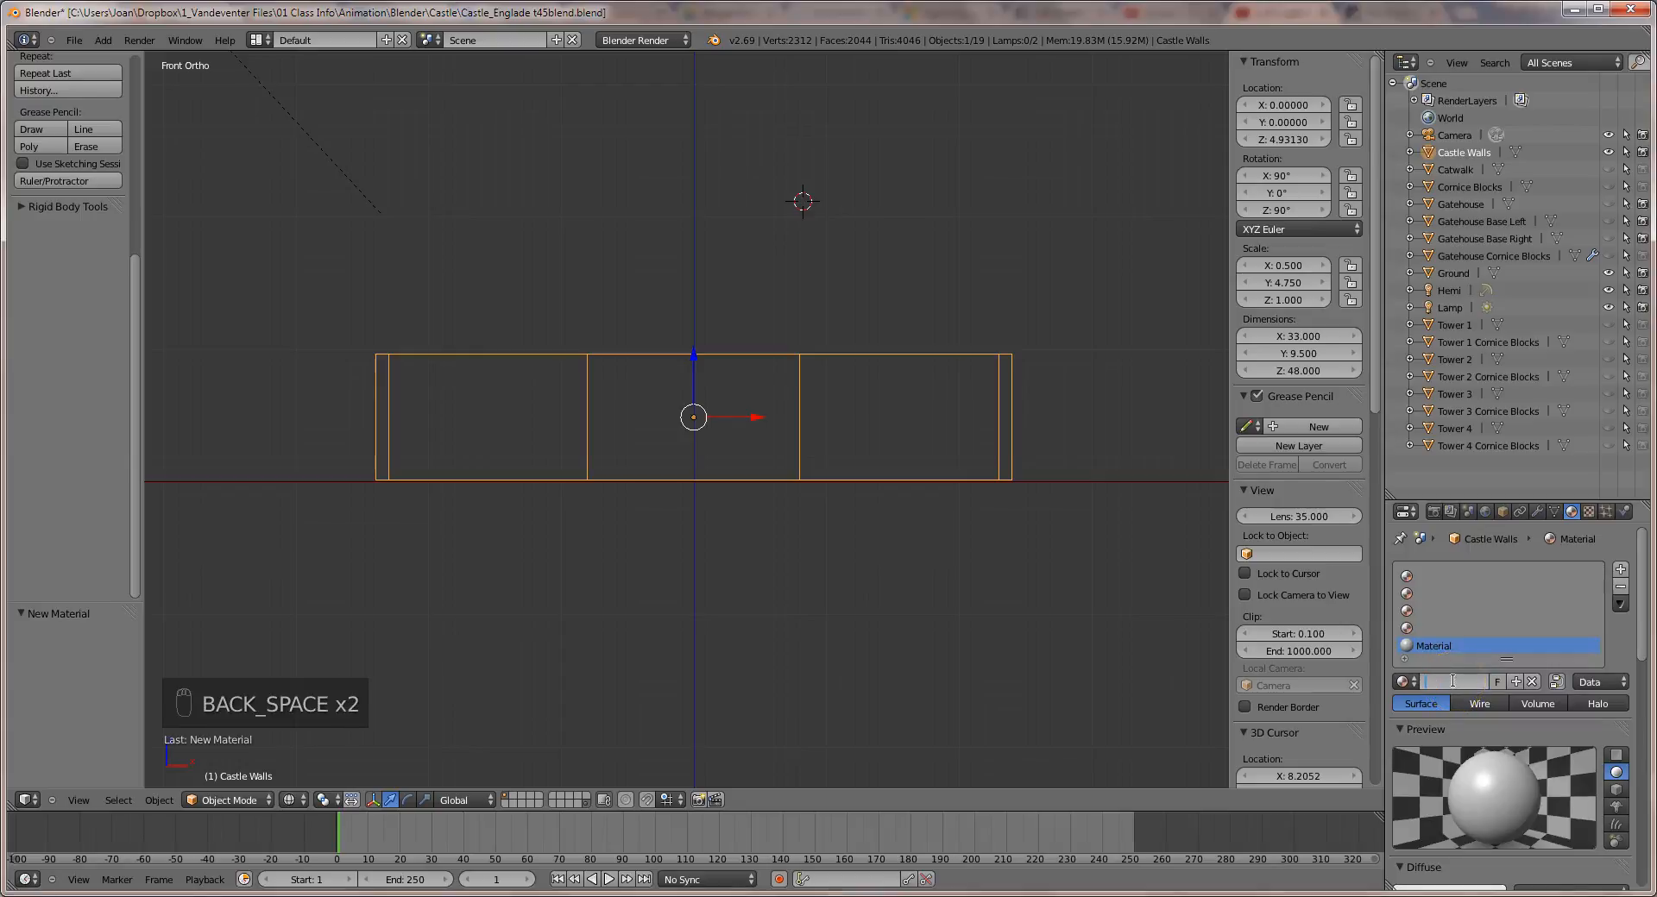
pyautogui.write('Wall')
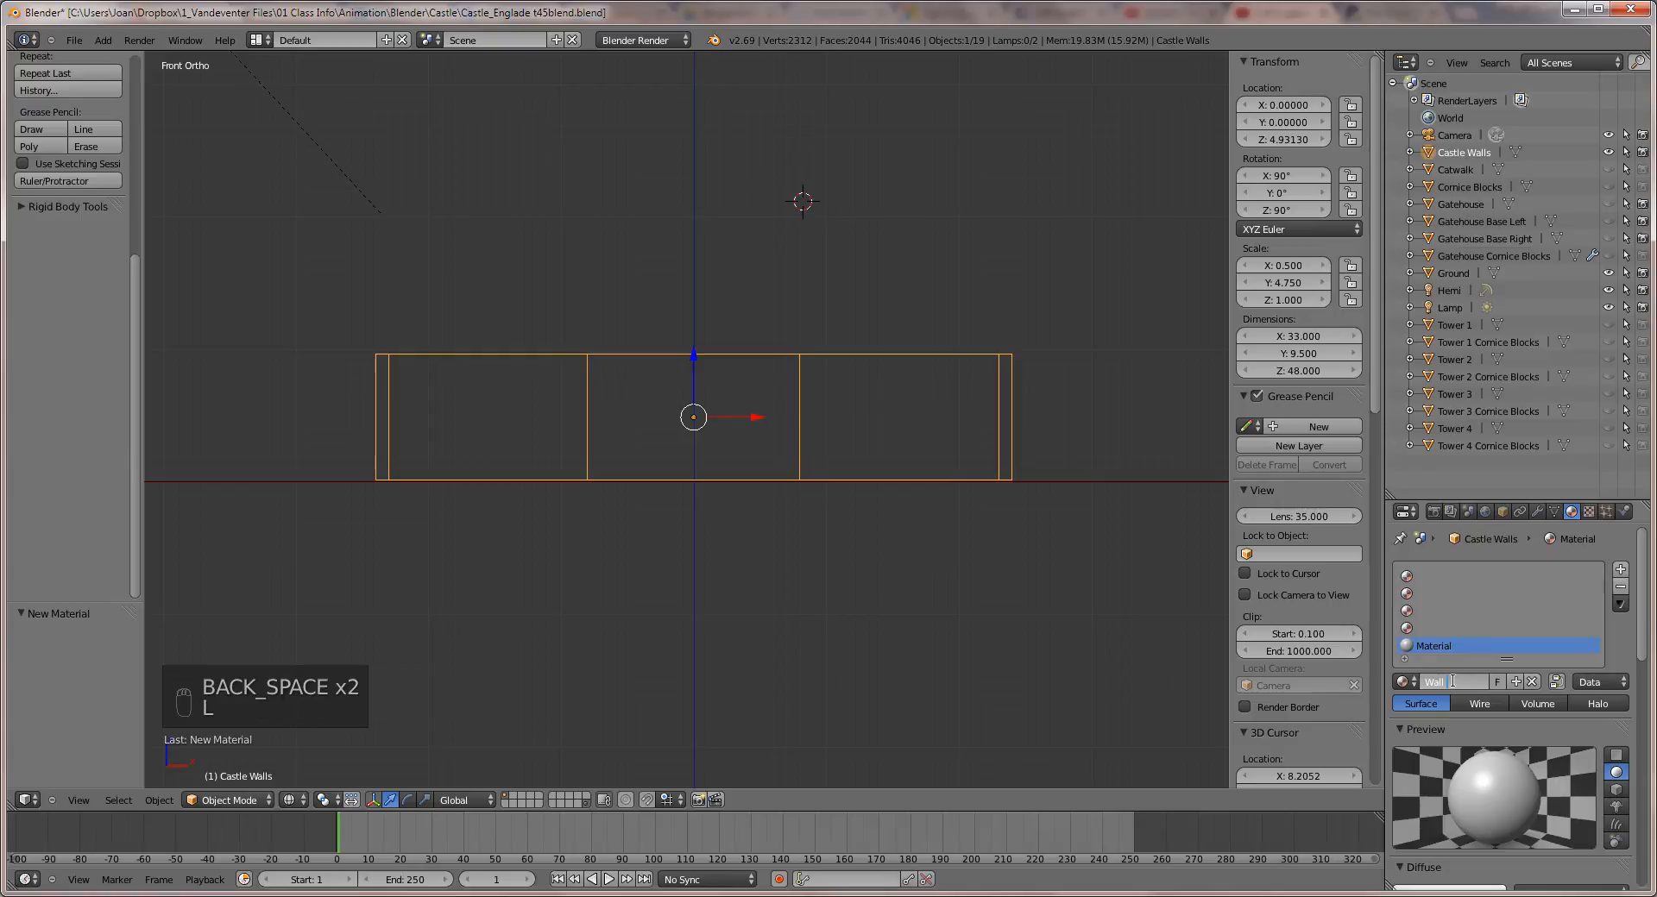
pyautogui.write(' 1')
pyautogui.press('Return')
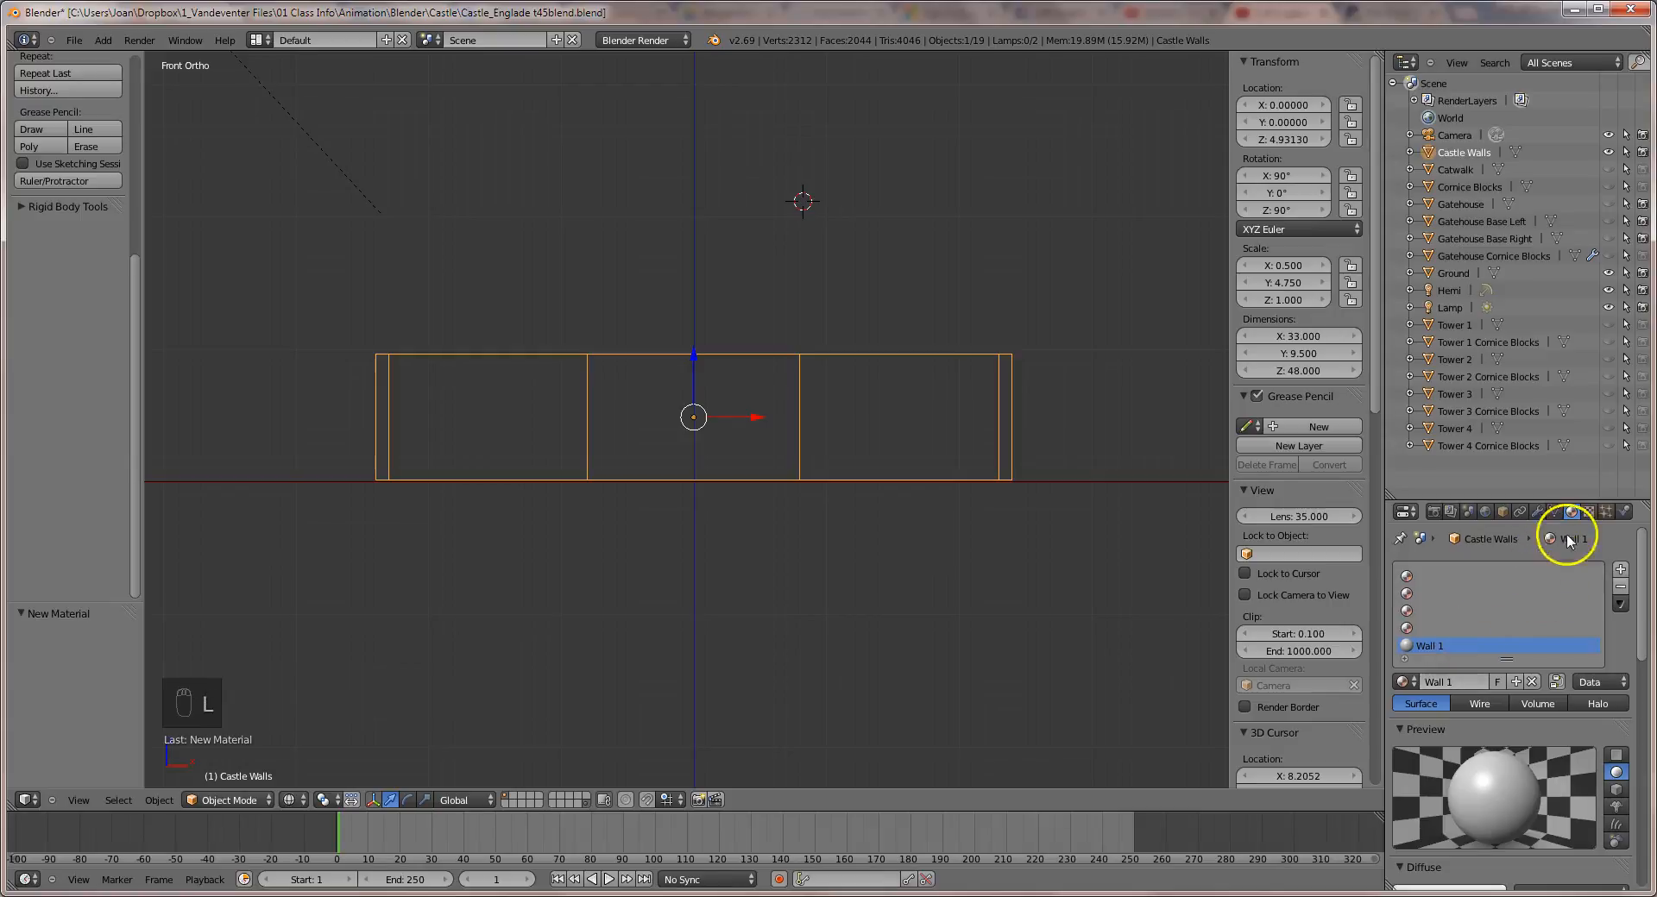
# Add a new texture to the Wall 1 material and name it Wall 1Texture.
pyautogui.click(1587, 512)
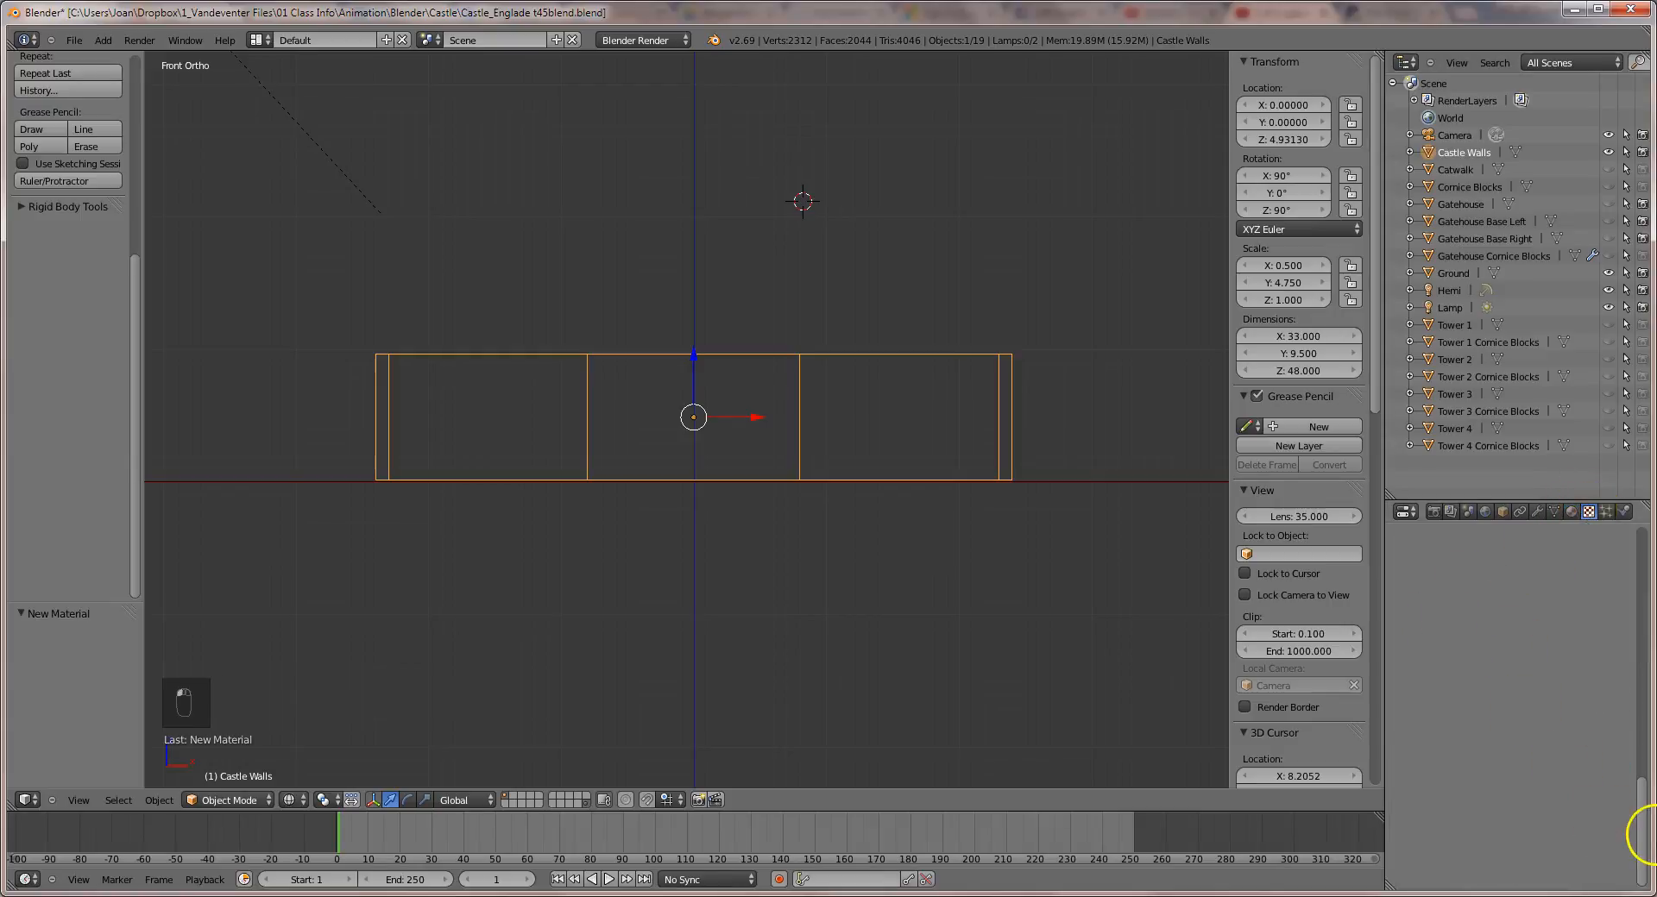
pyautogui.moveTo(1639, 824); pyautogui.dragTo(1629, 509)
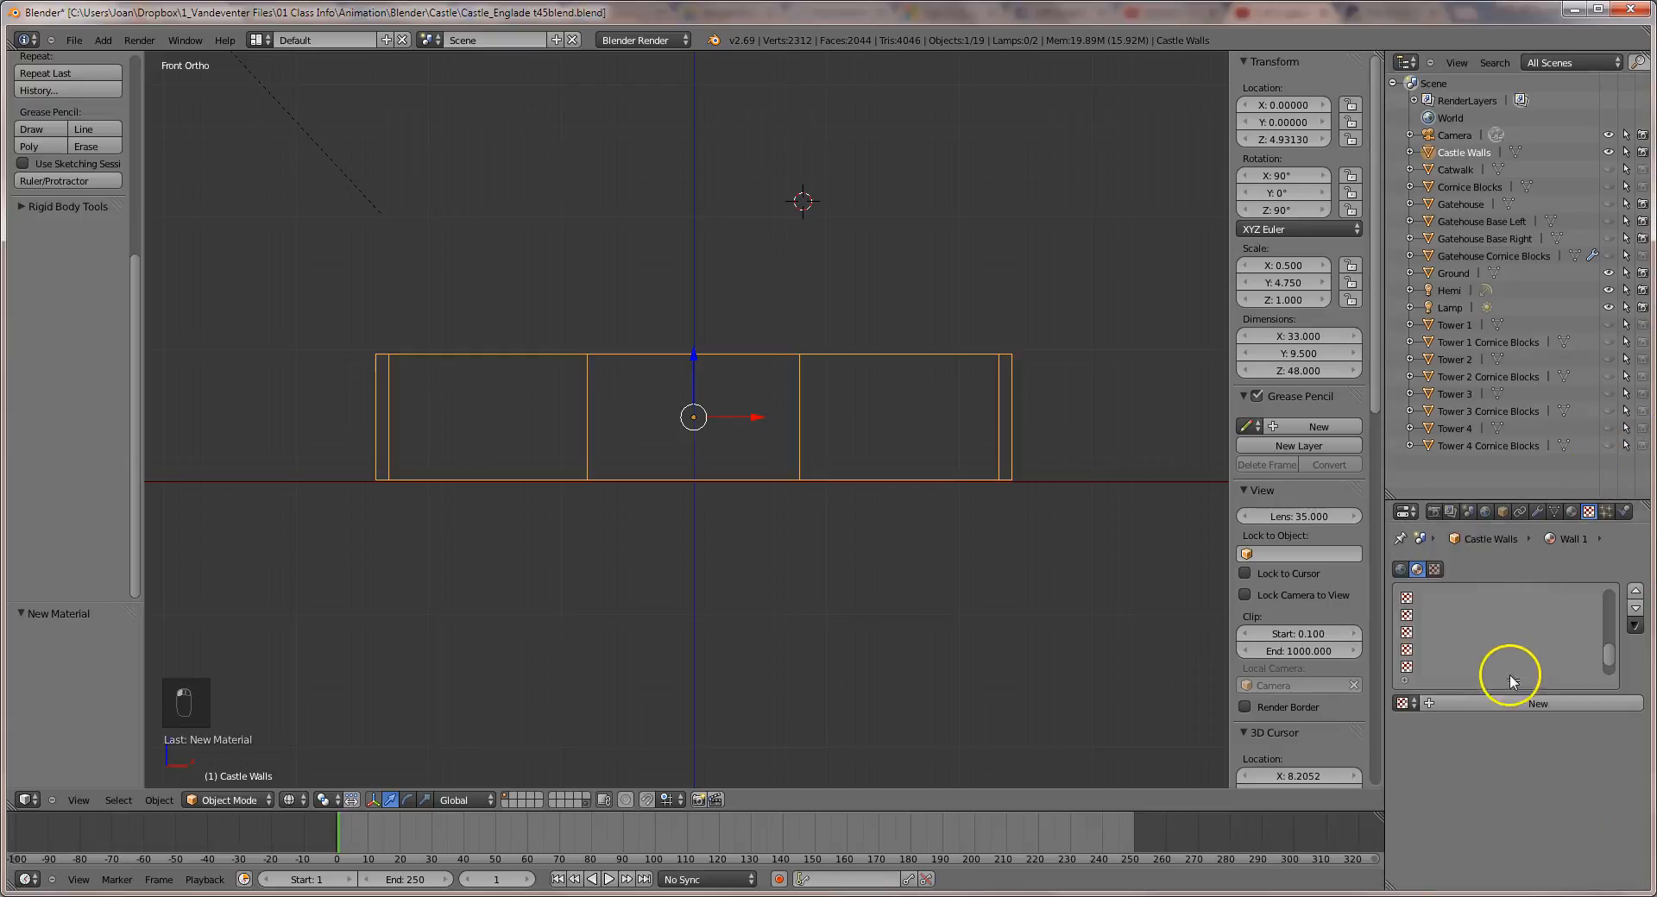
pyautogui.click(1508, 698)
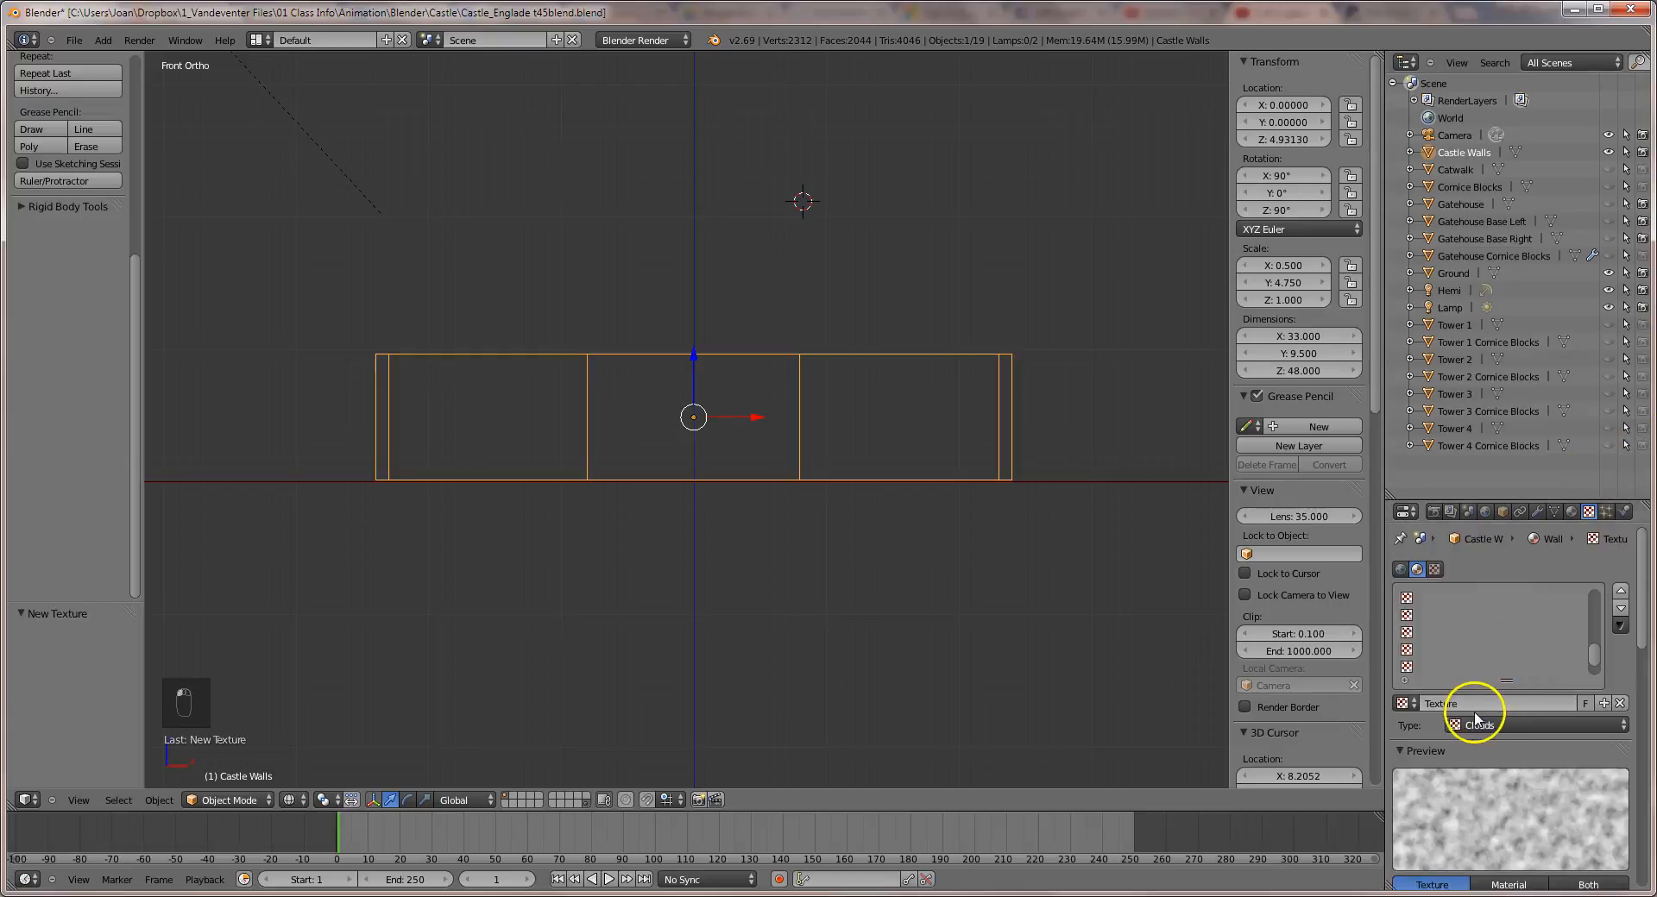
pyautogui.click(1422, 703)
pyautogui.write('Wall 1')
pyautogui.press('Return')
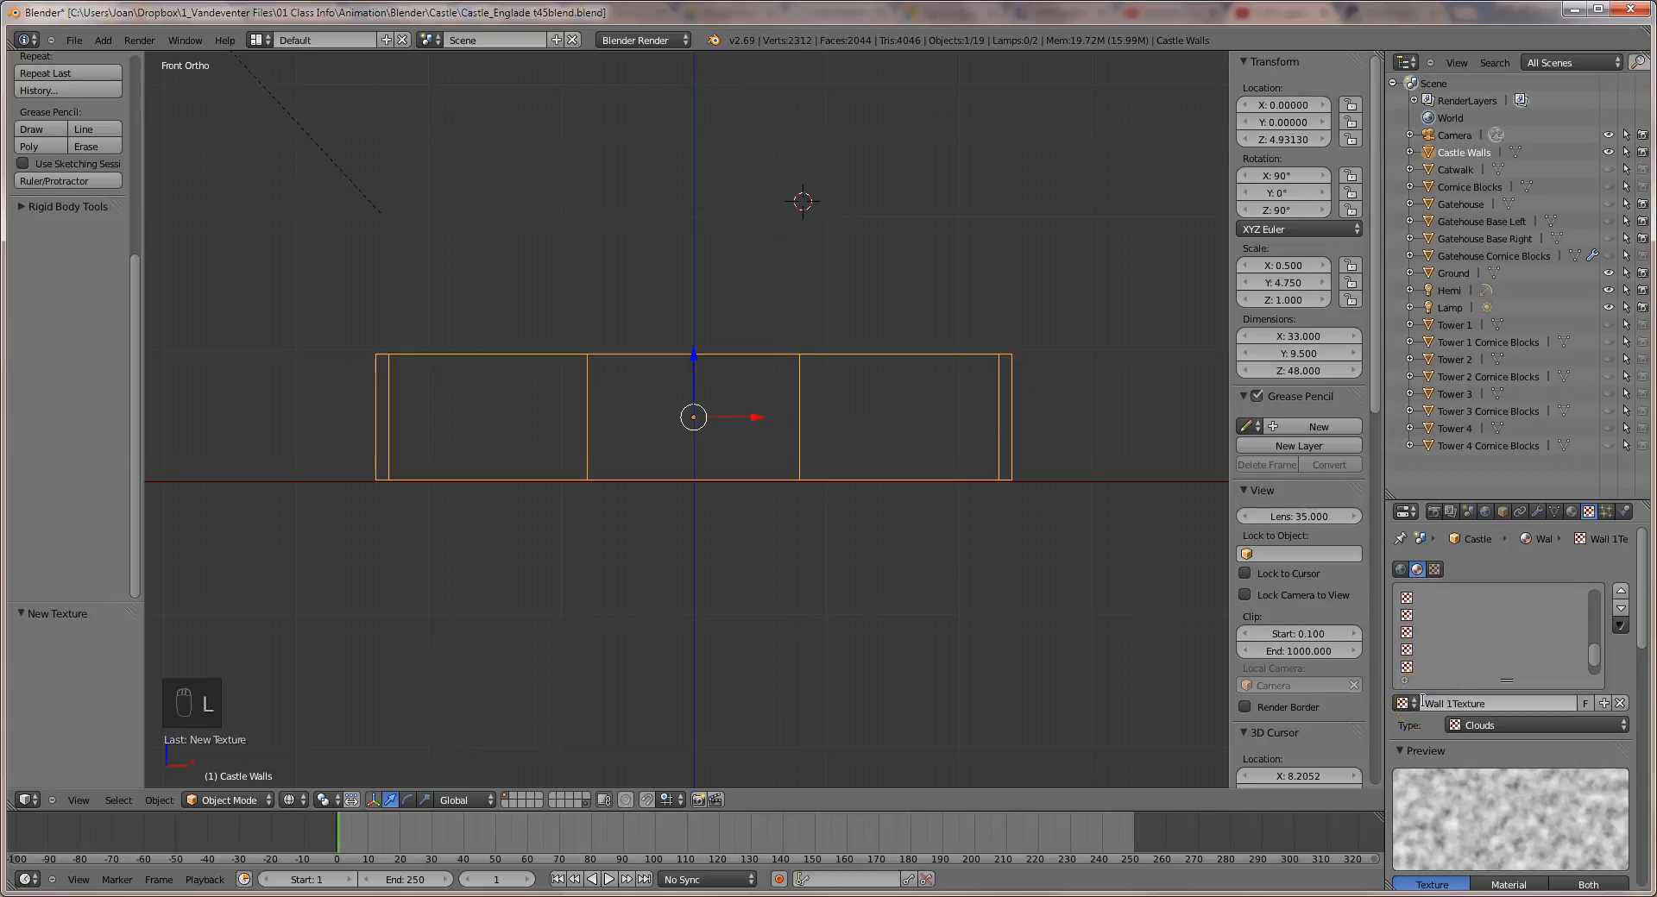
# Set Wall 1Texture to the Image or Movie type and use the existing wallstone.jpg image.
pyautogui.click(1522, 727)
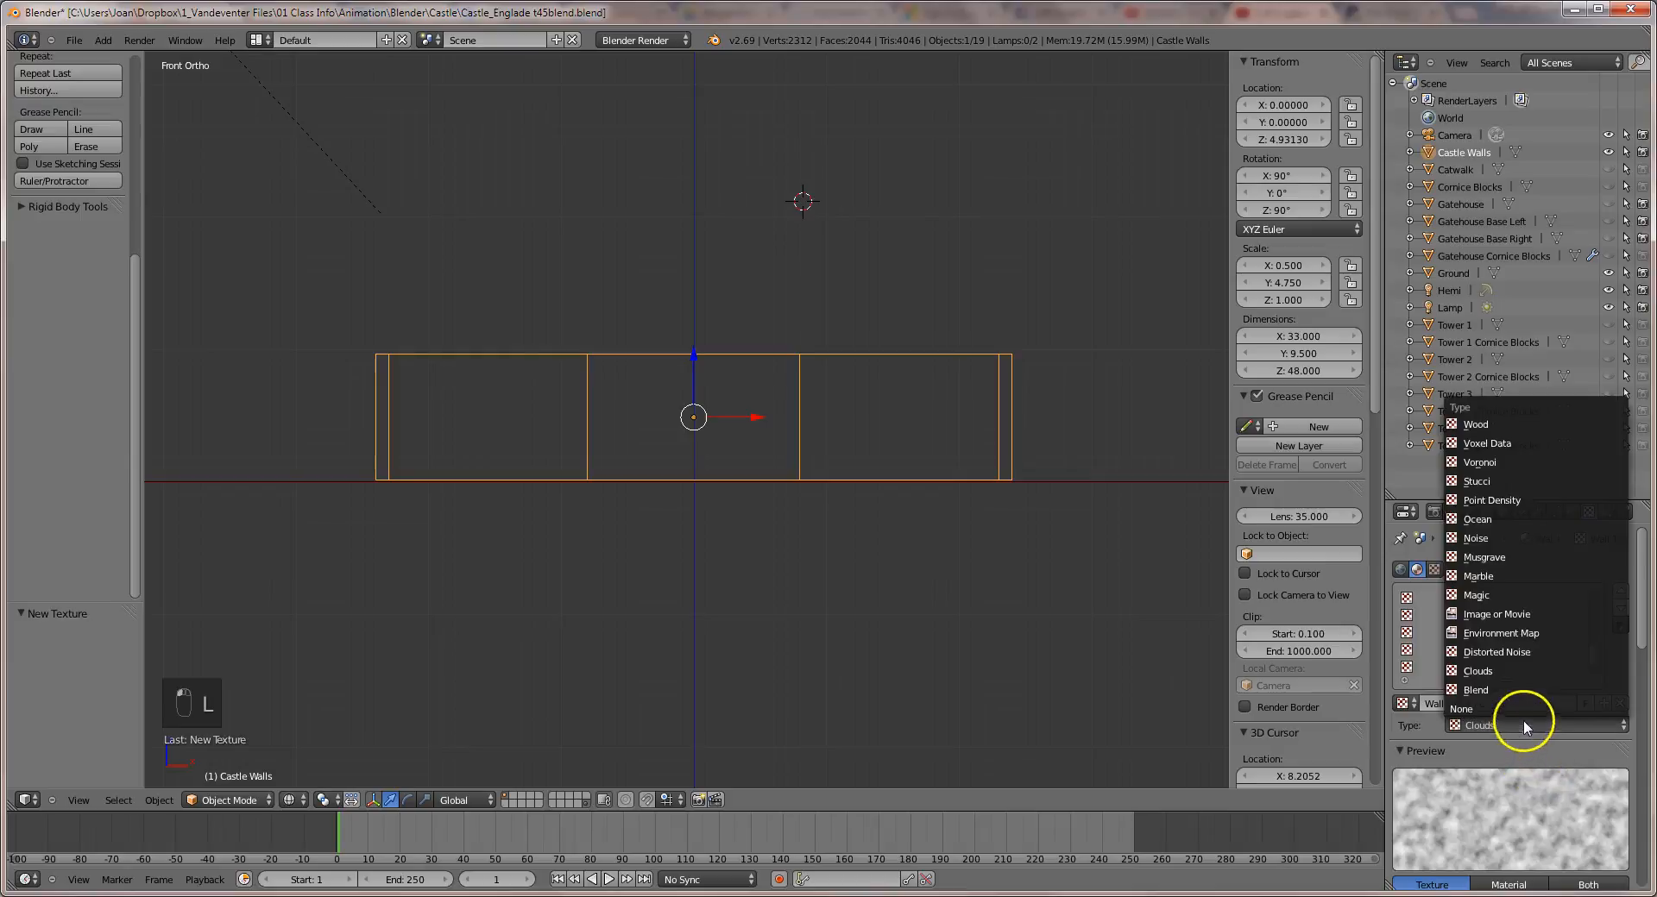
pyautogui.click(1519, 614)
pyautogui.scroll(-3, 1497, 755)
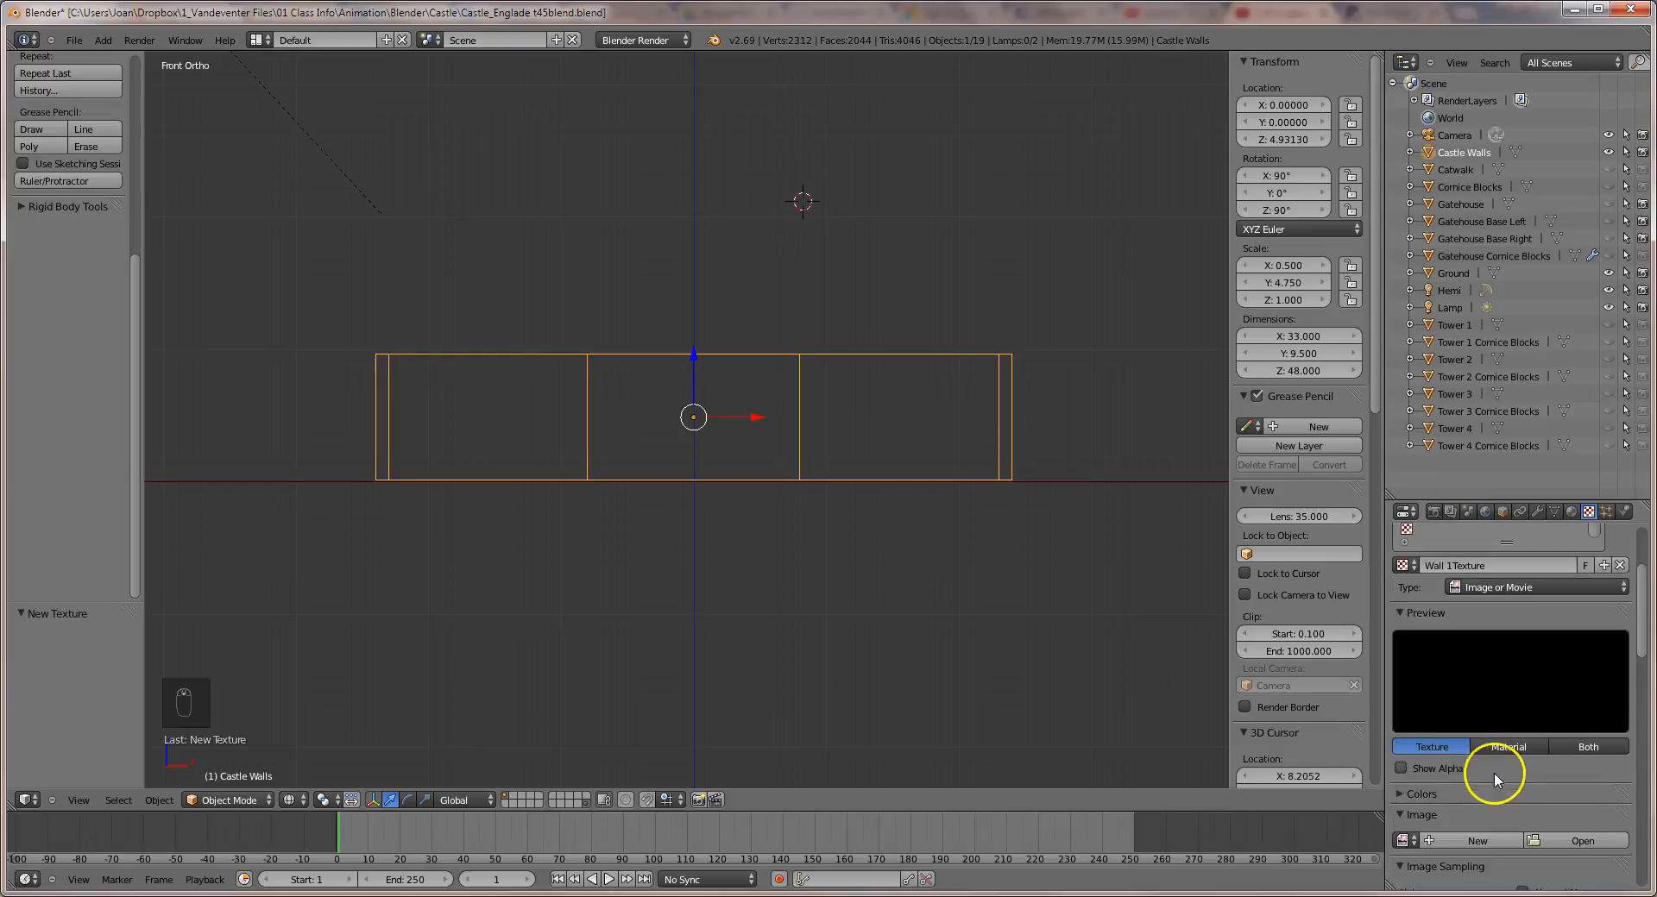
pyautogui.click(1407, 840)
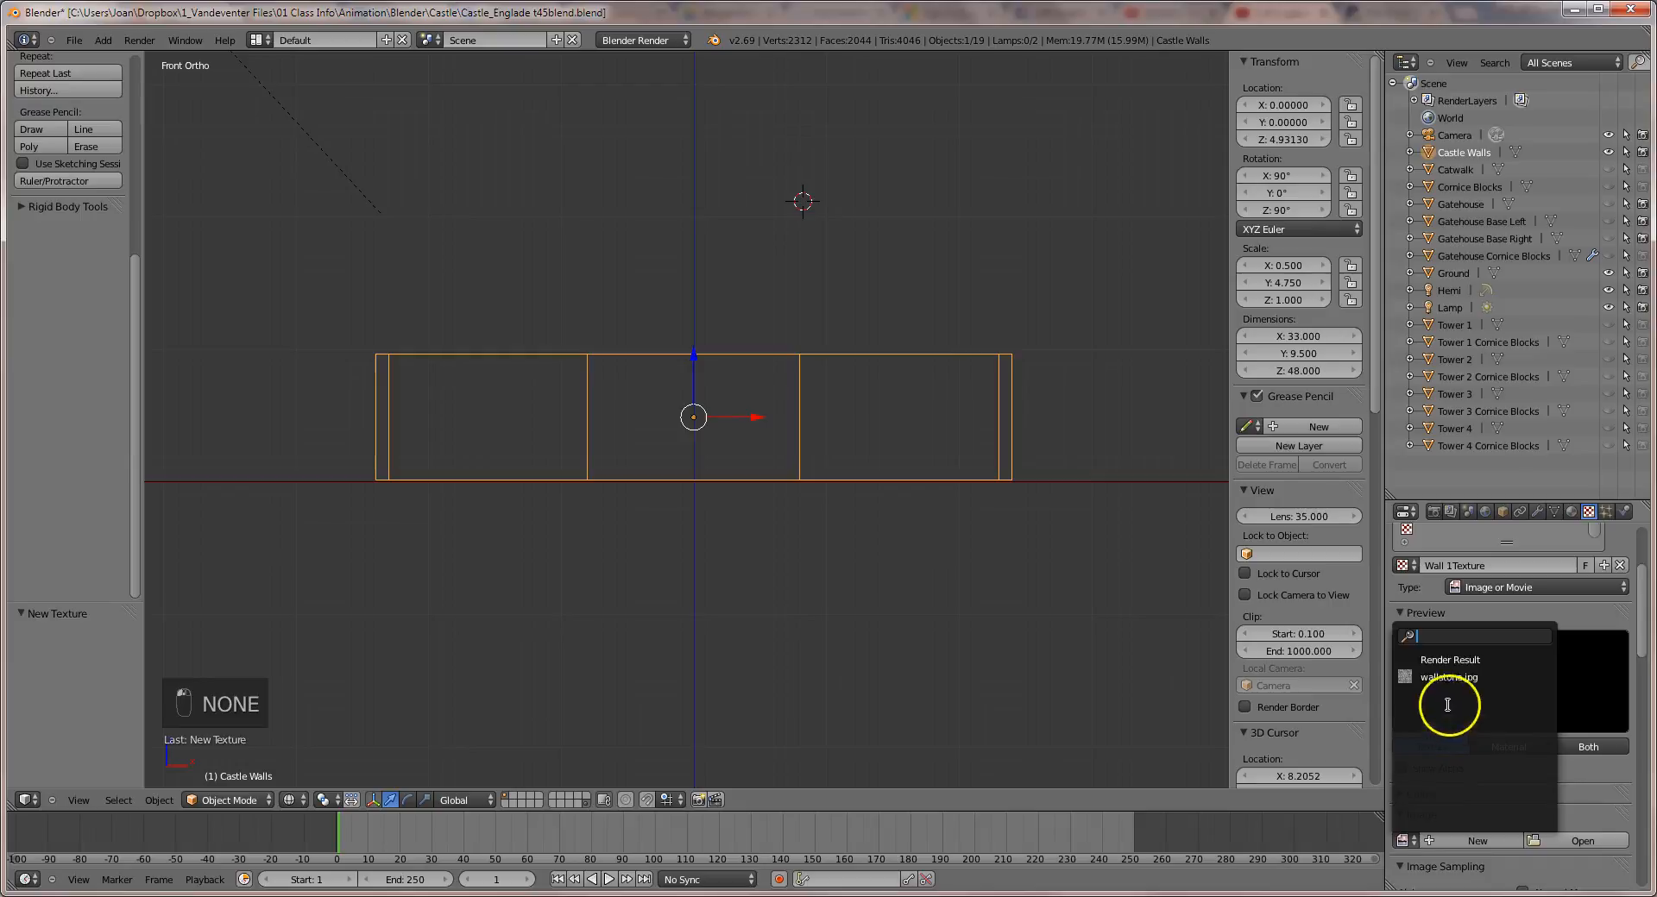
pyautogui.click(1437, 678)
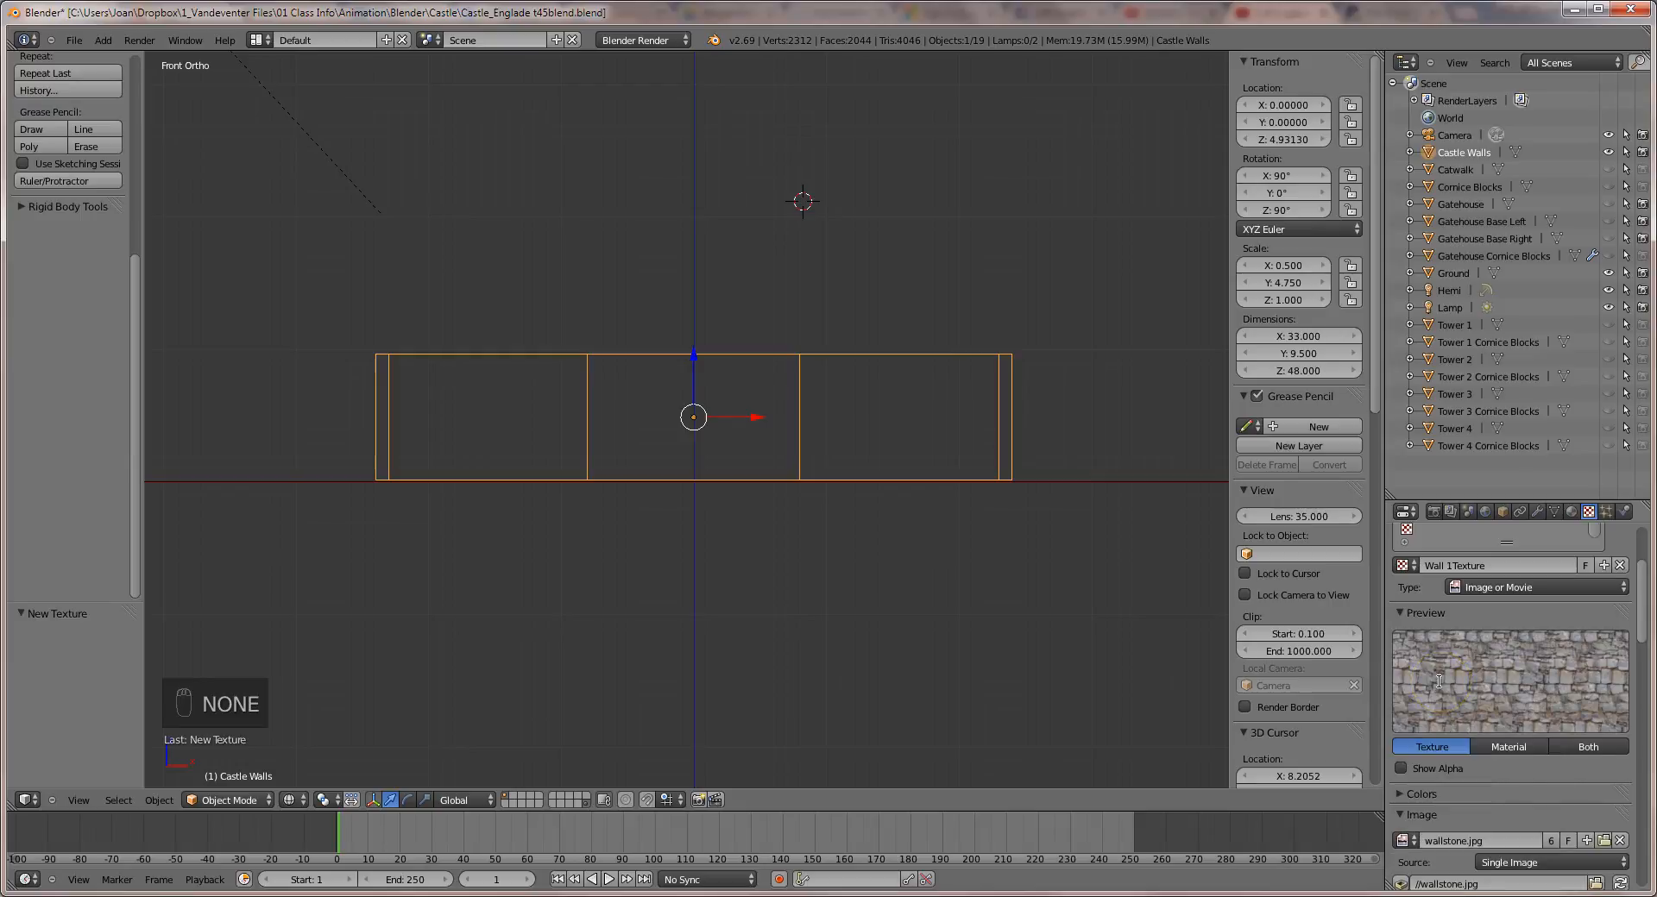
# Turn on Flip X/Y Axis in the image sampling settings of Wall 1Texture.
pyautogui.scroll(-5, 1466, 763)
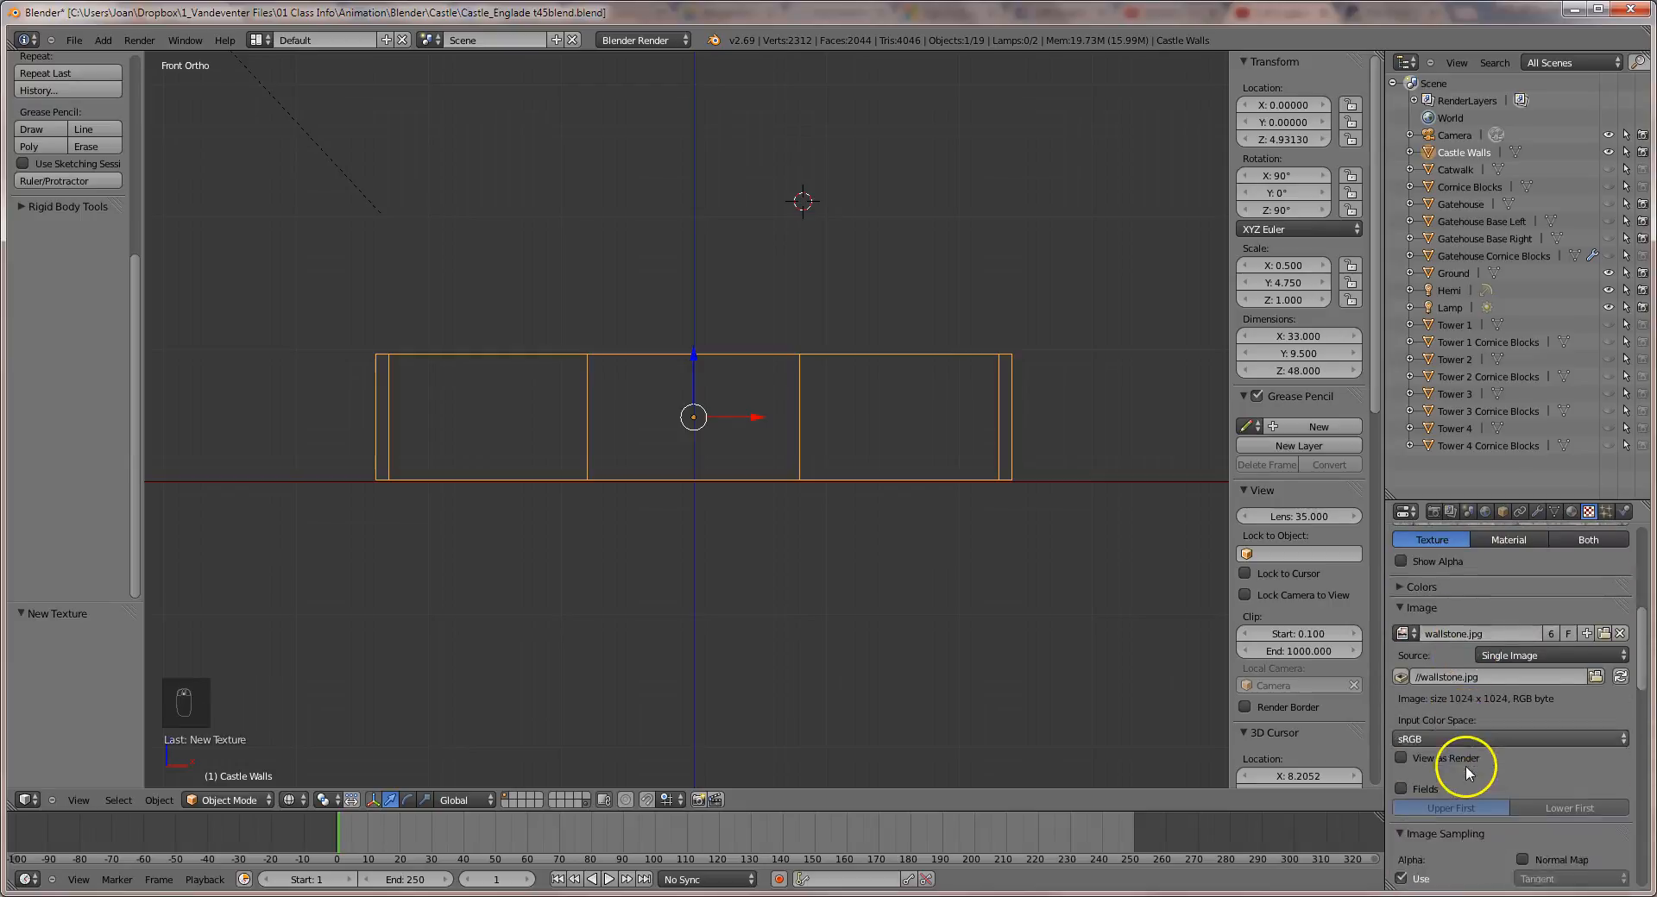
pyautogui.scroll(-3, 1456, 768)
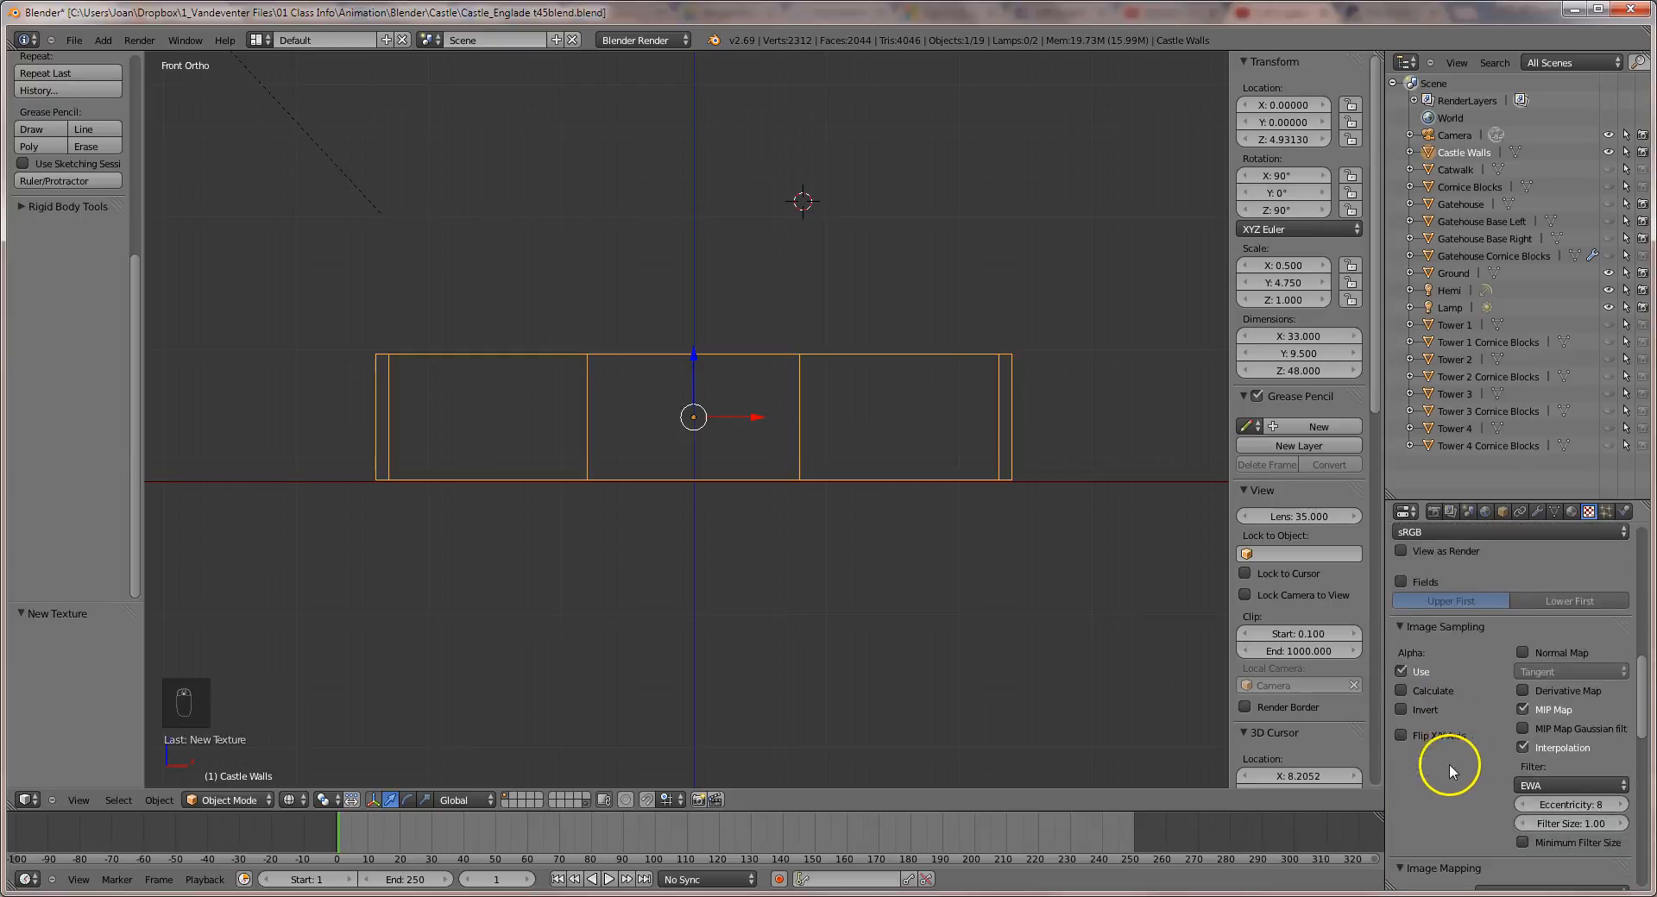
pyautogui.click(1402, 736)
pyautogui.scroll(-3, 1421, 737)
pyautogui.scroll(-3, 1420, 737)
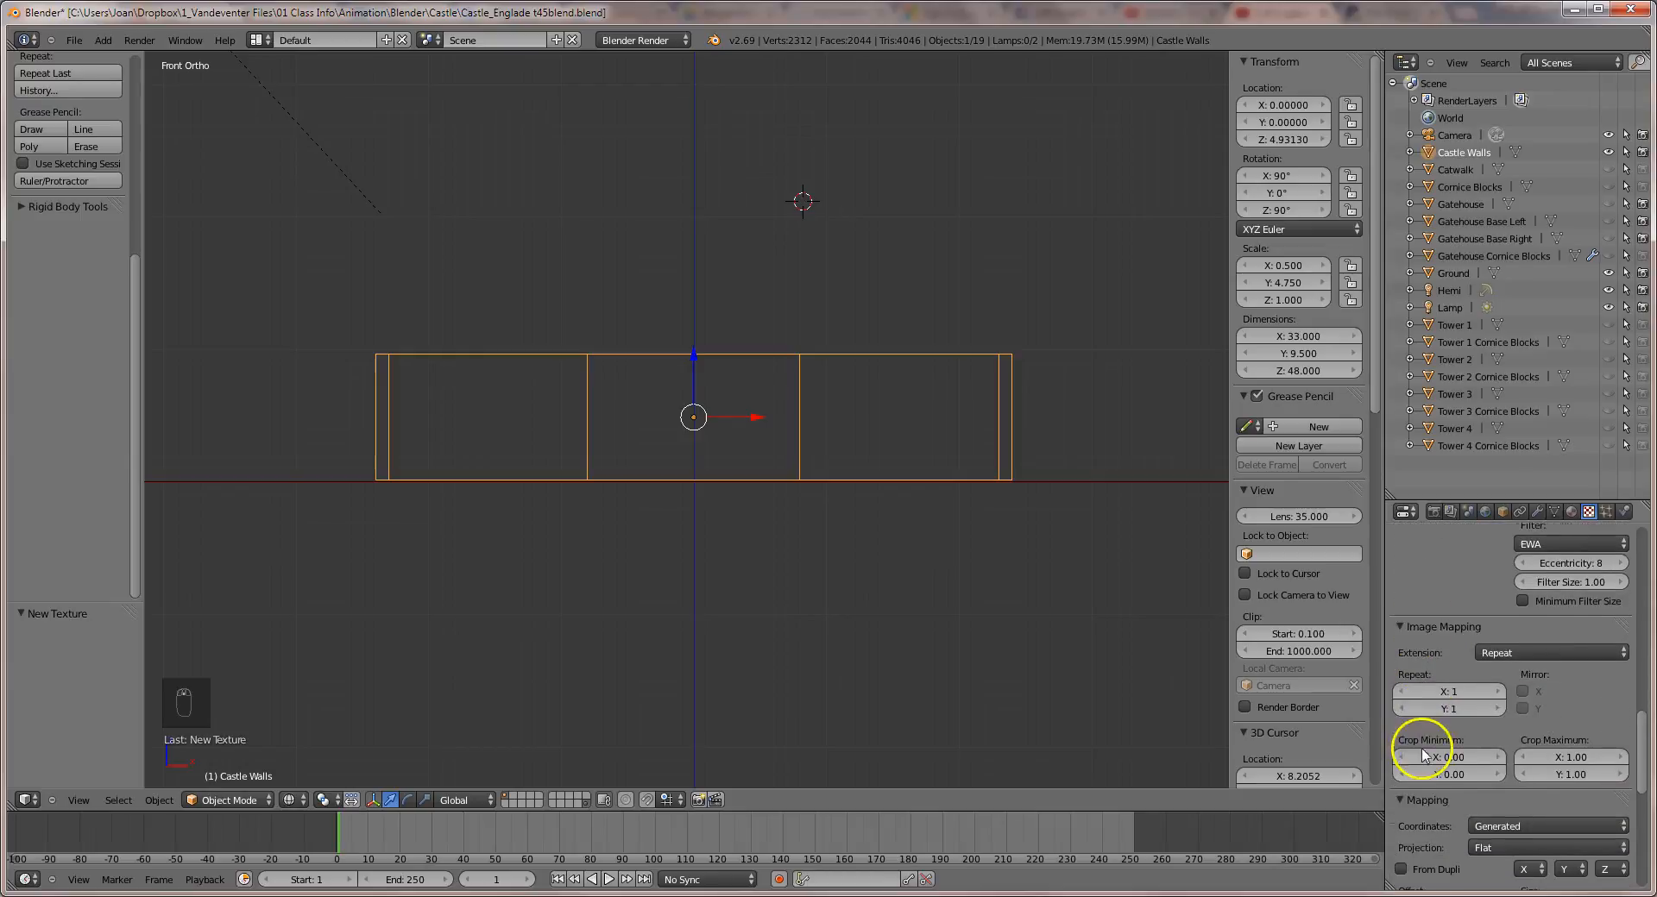
# Set Wall 1Texture's image repeat to 2 in X and 6 in Y, and its mapping projection to Cube.
pyautogui.click(1454, 693)
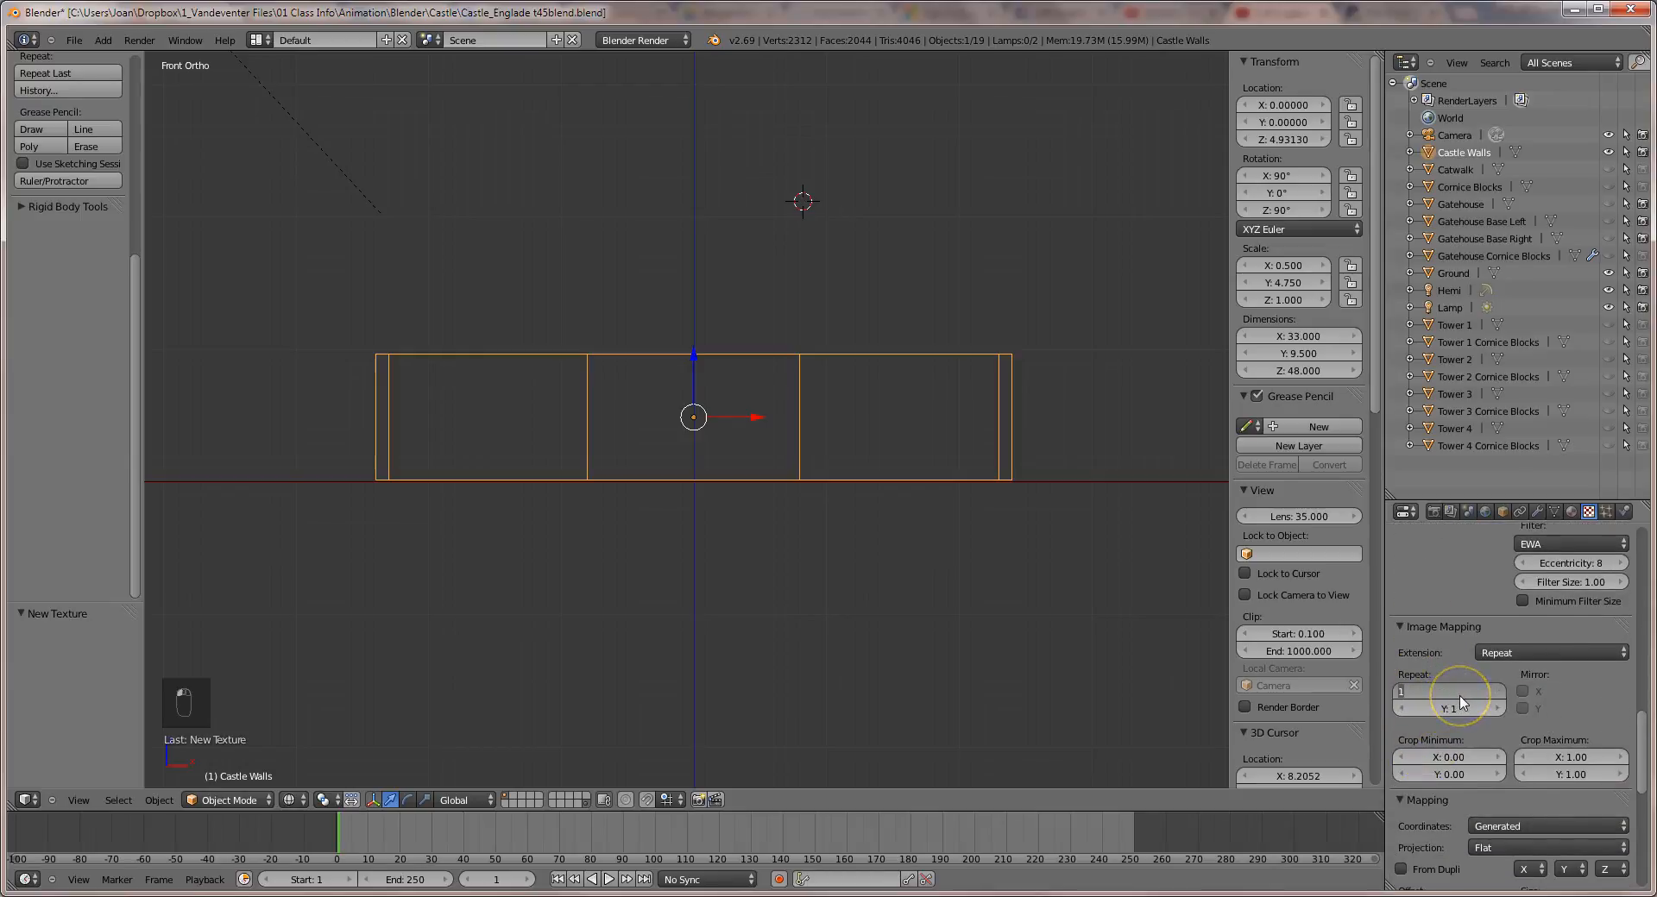
pyautogui.write('2')
pyautogui.press('Return')
pyautogui.click(1472, 708)
pyautogui.write('2')
pyautogui.press('Return')
pyautogui.press('KP_6')
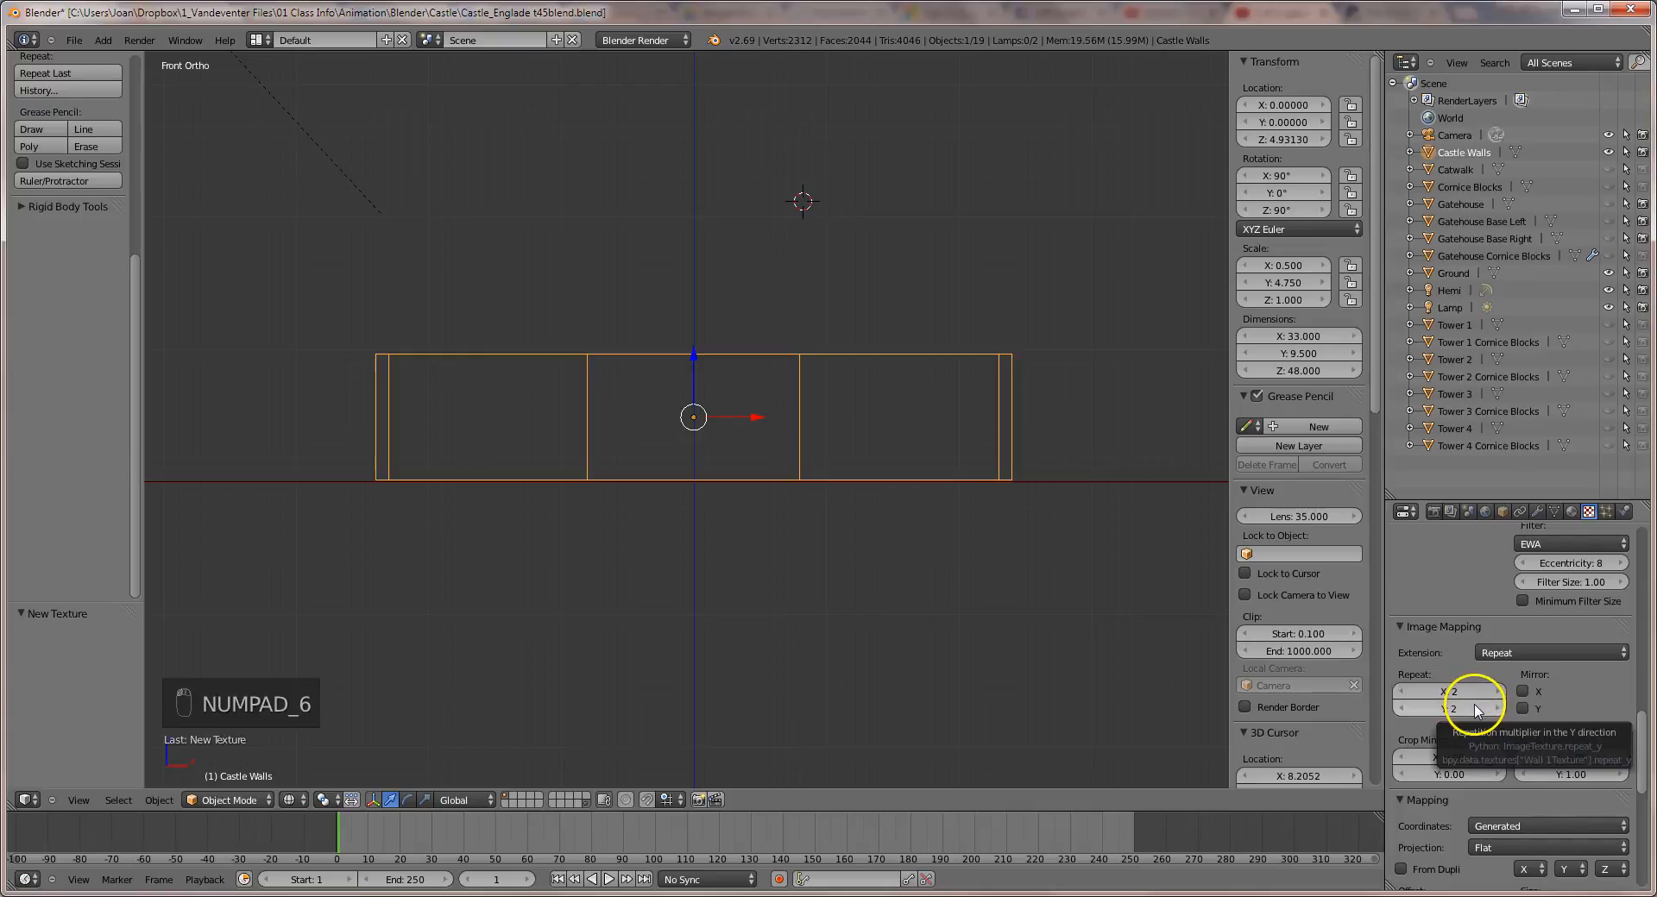
pyautogui.click(1475, 711)
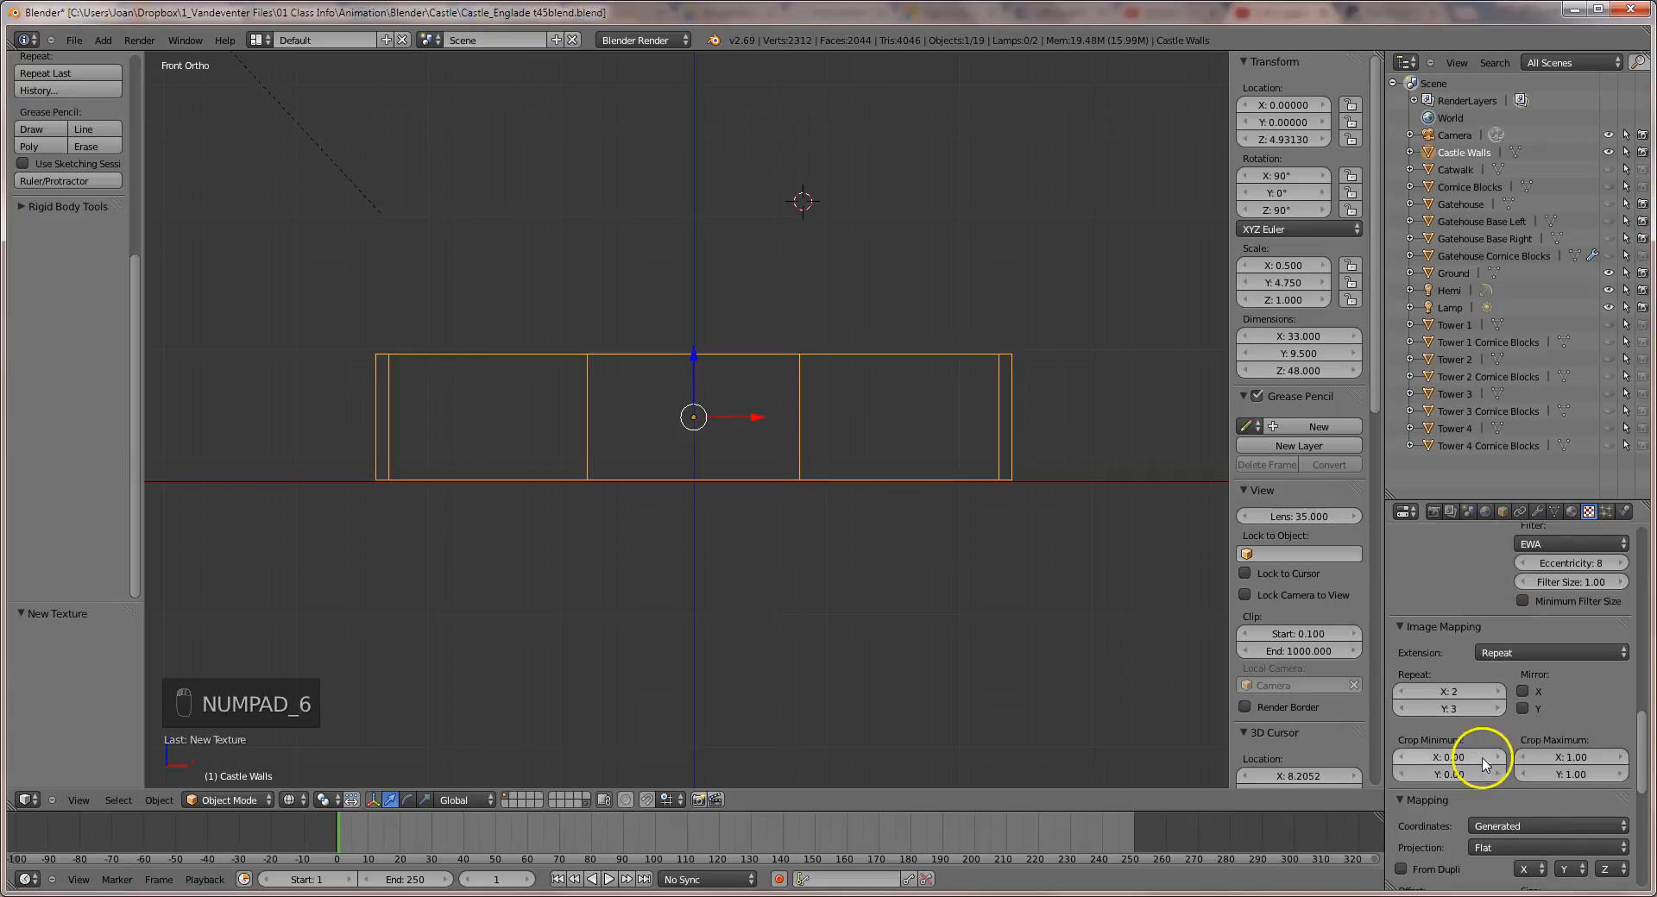
pyautogui.click(1465, 717)
pyautogui.write('6')
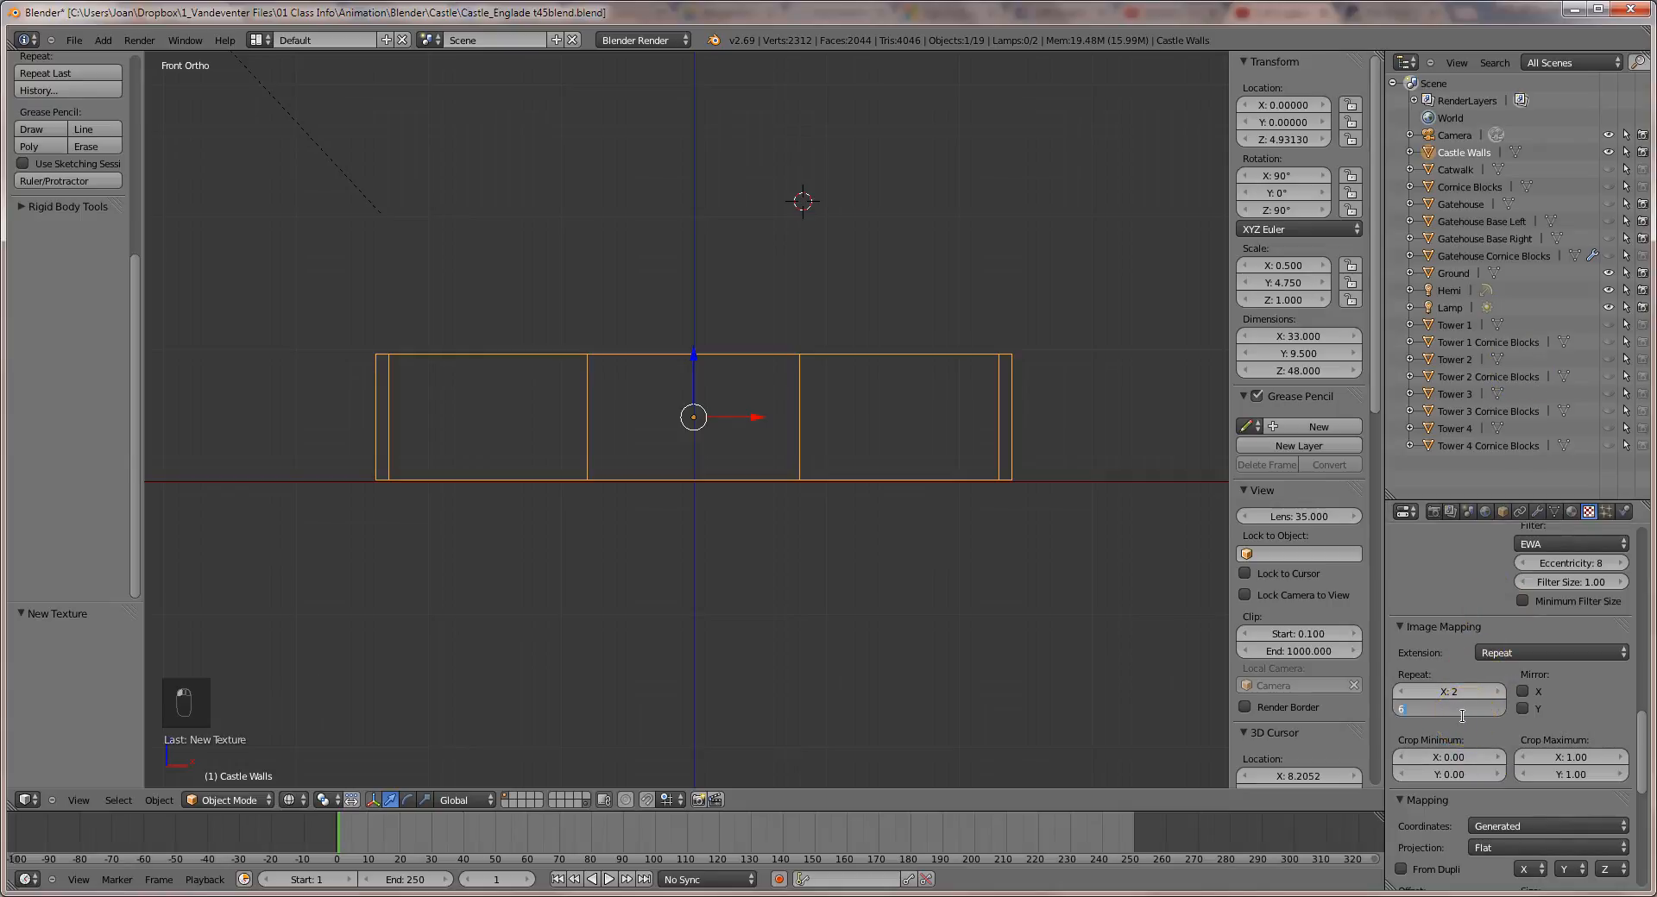
pyautogui.click(1472, 740)
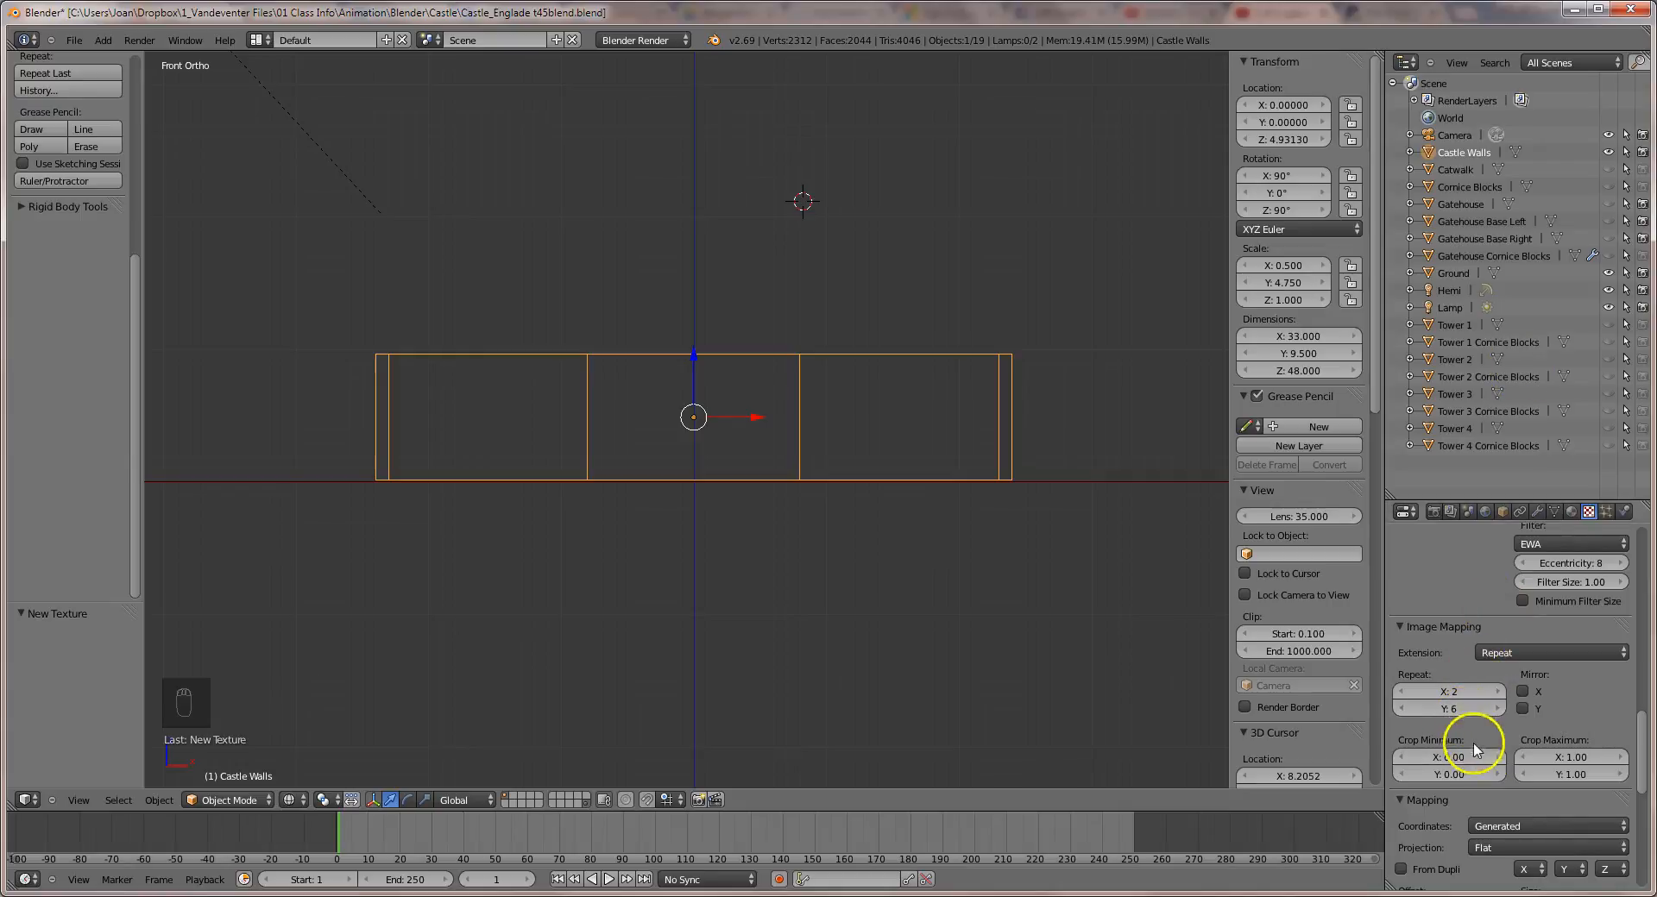
pyautogui.click(1508, 847)
pyautogui.click(1500, 811)
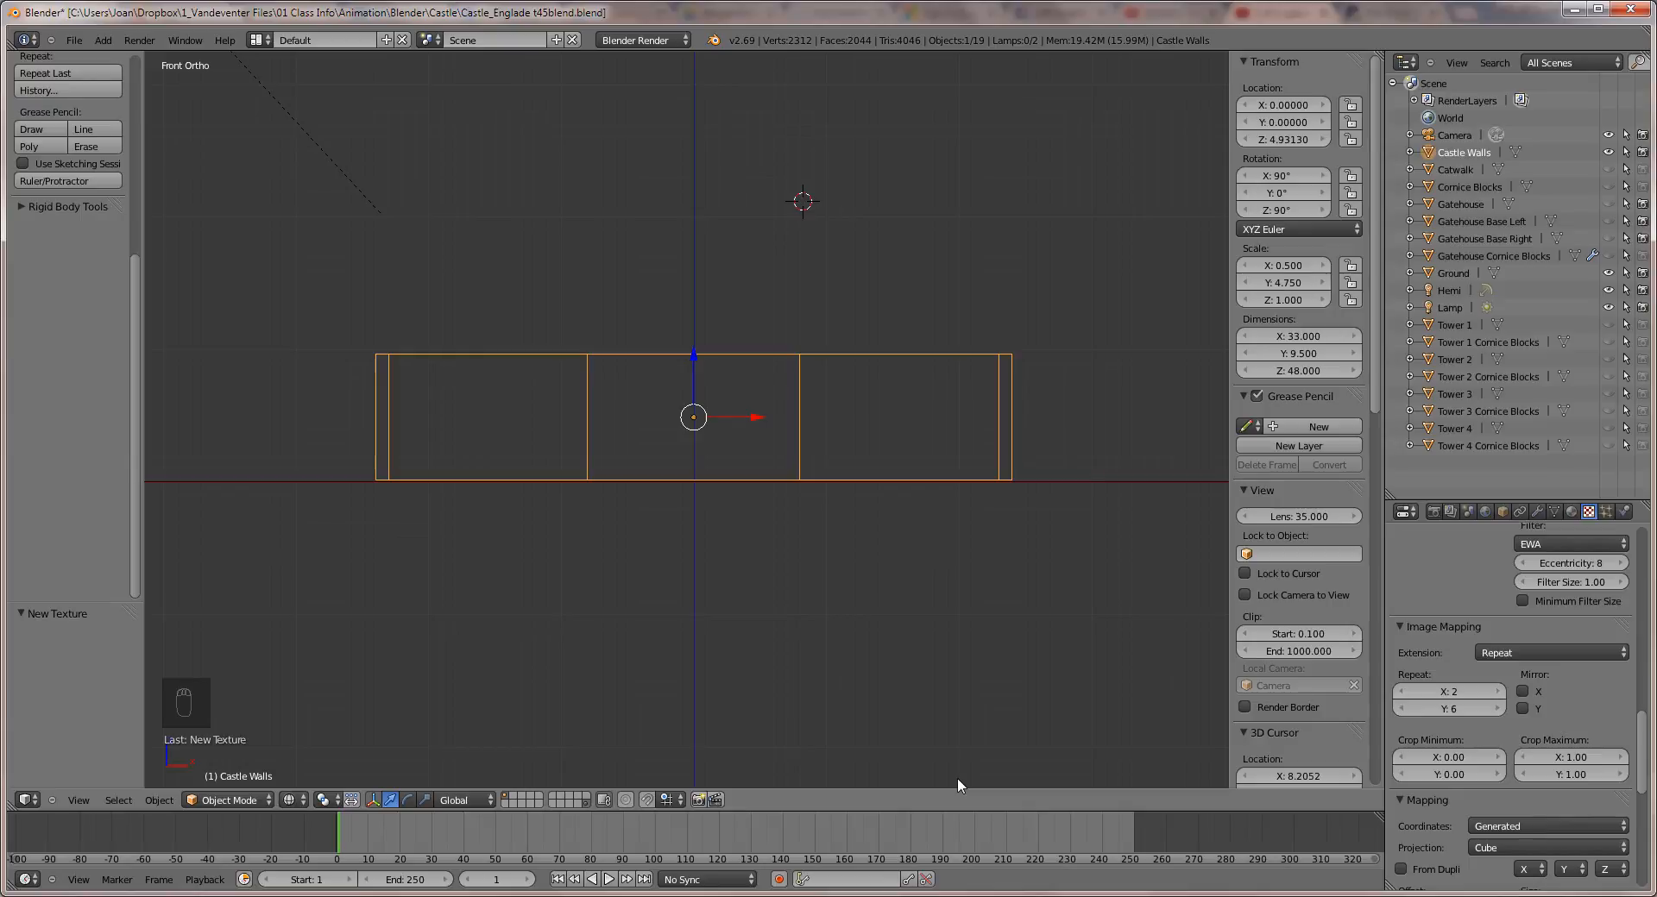
# Create a new material in the fourth slot of the Castle Walls, just above Wall 1, and name it Wall 2.
pyautogui.click(1570, 513)
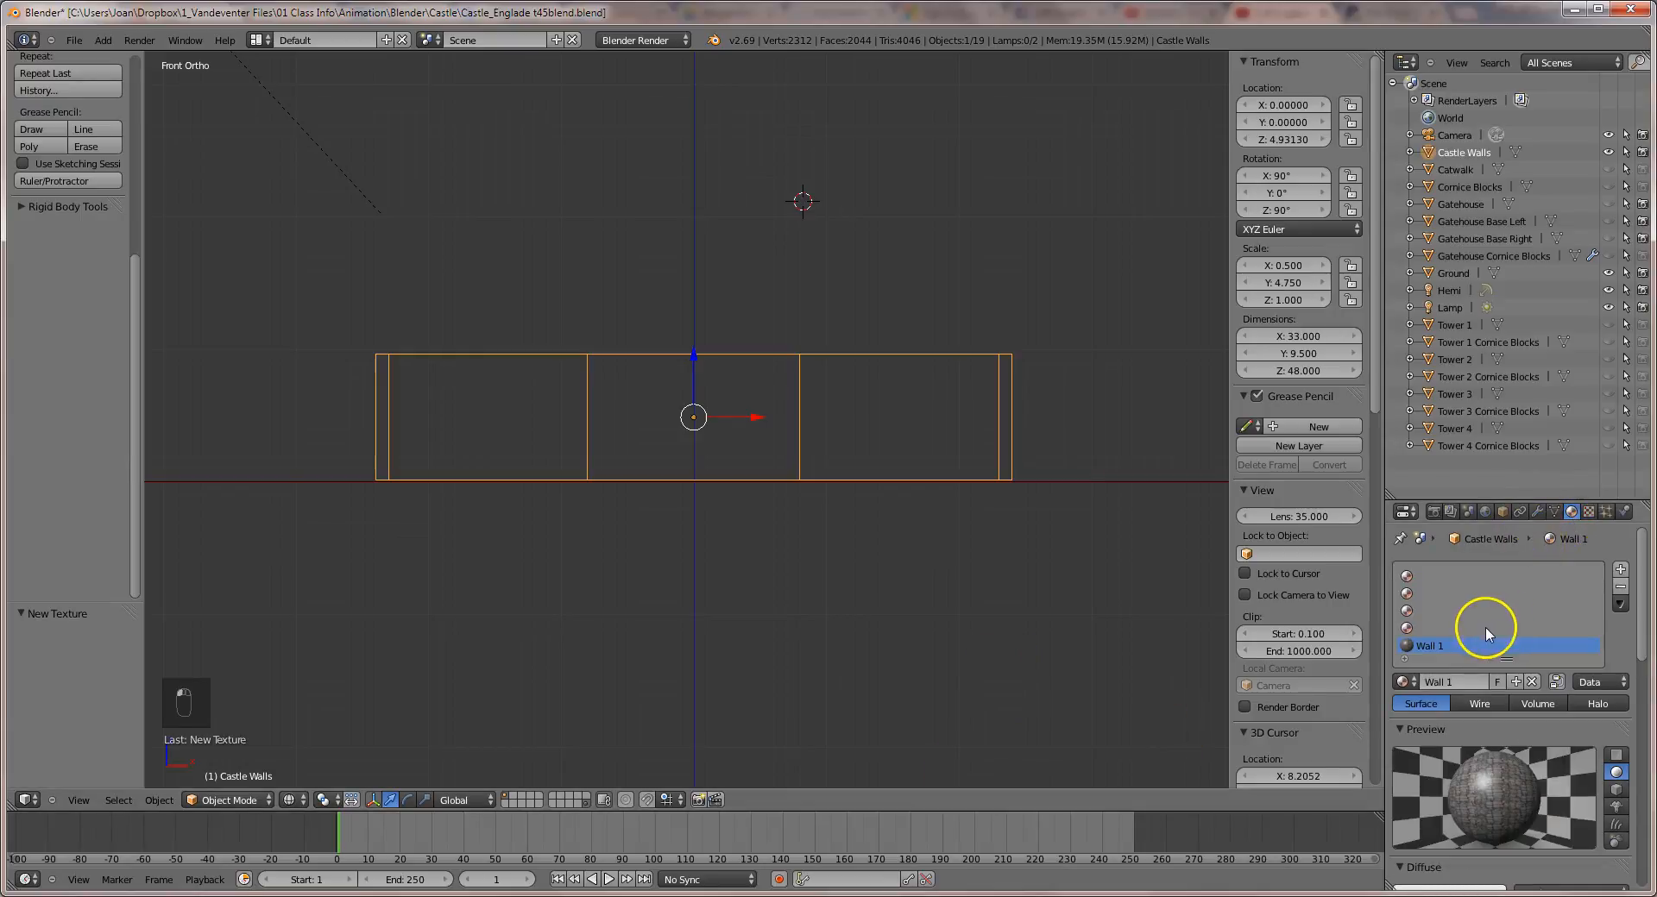
pyautogui.click(1468, 613)
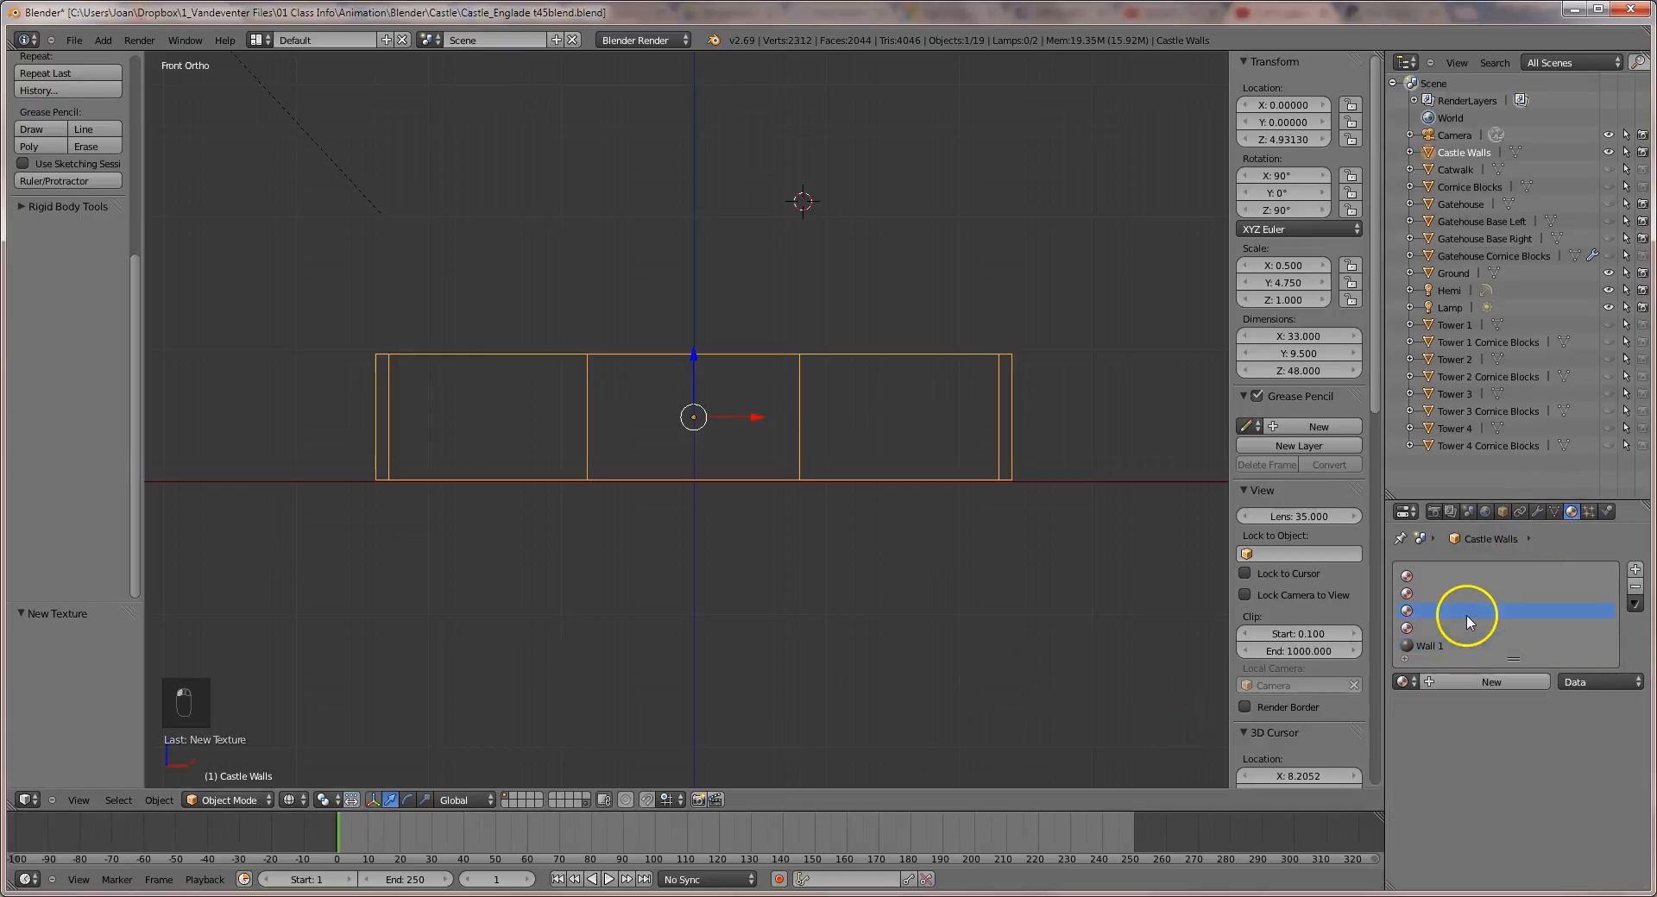
pyautogui.click(1440, 683)
pyautogui.click(1446, 686)
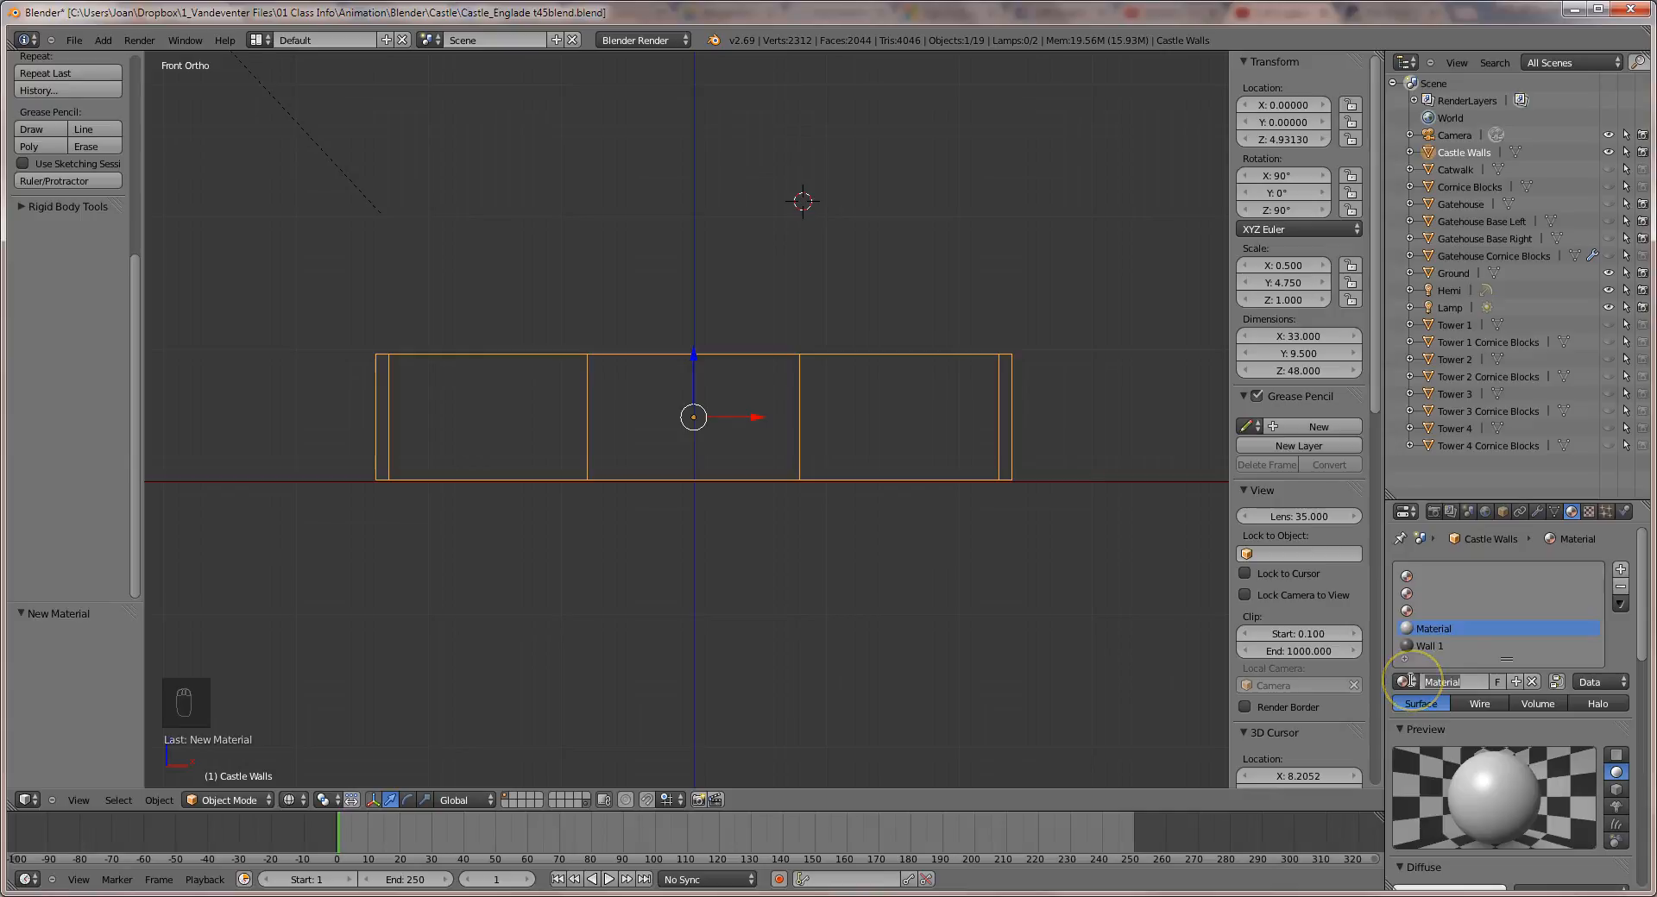
pyautogui.write('Wall')
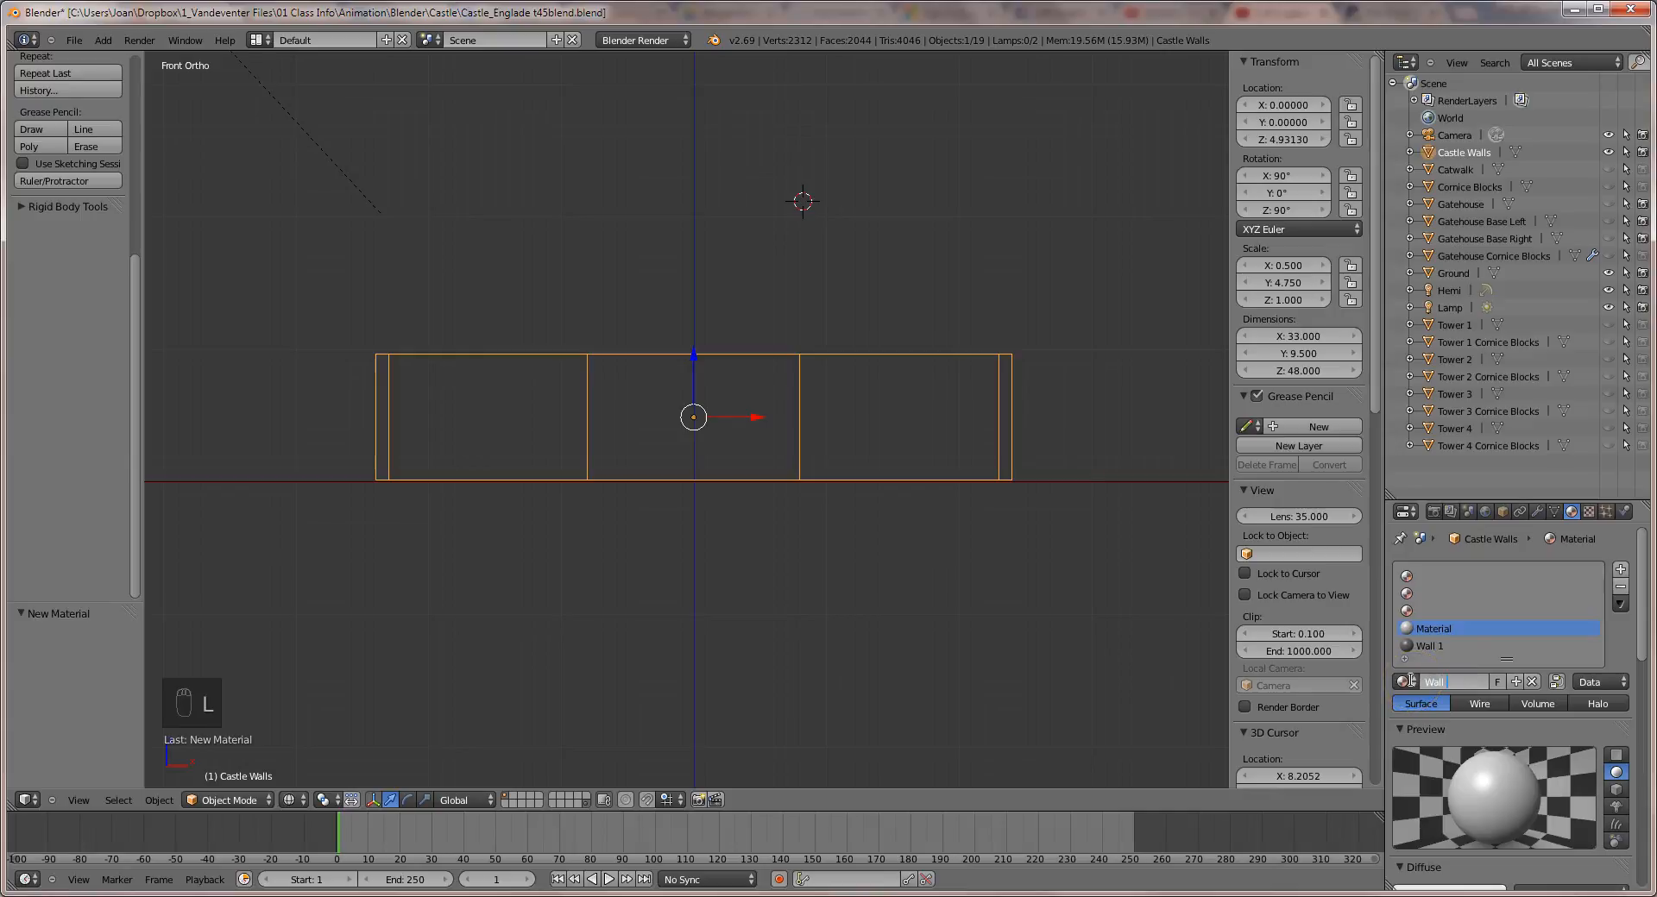
pyautogui.press('Return')
pyautogui.click(1550, 622)
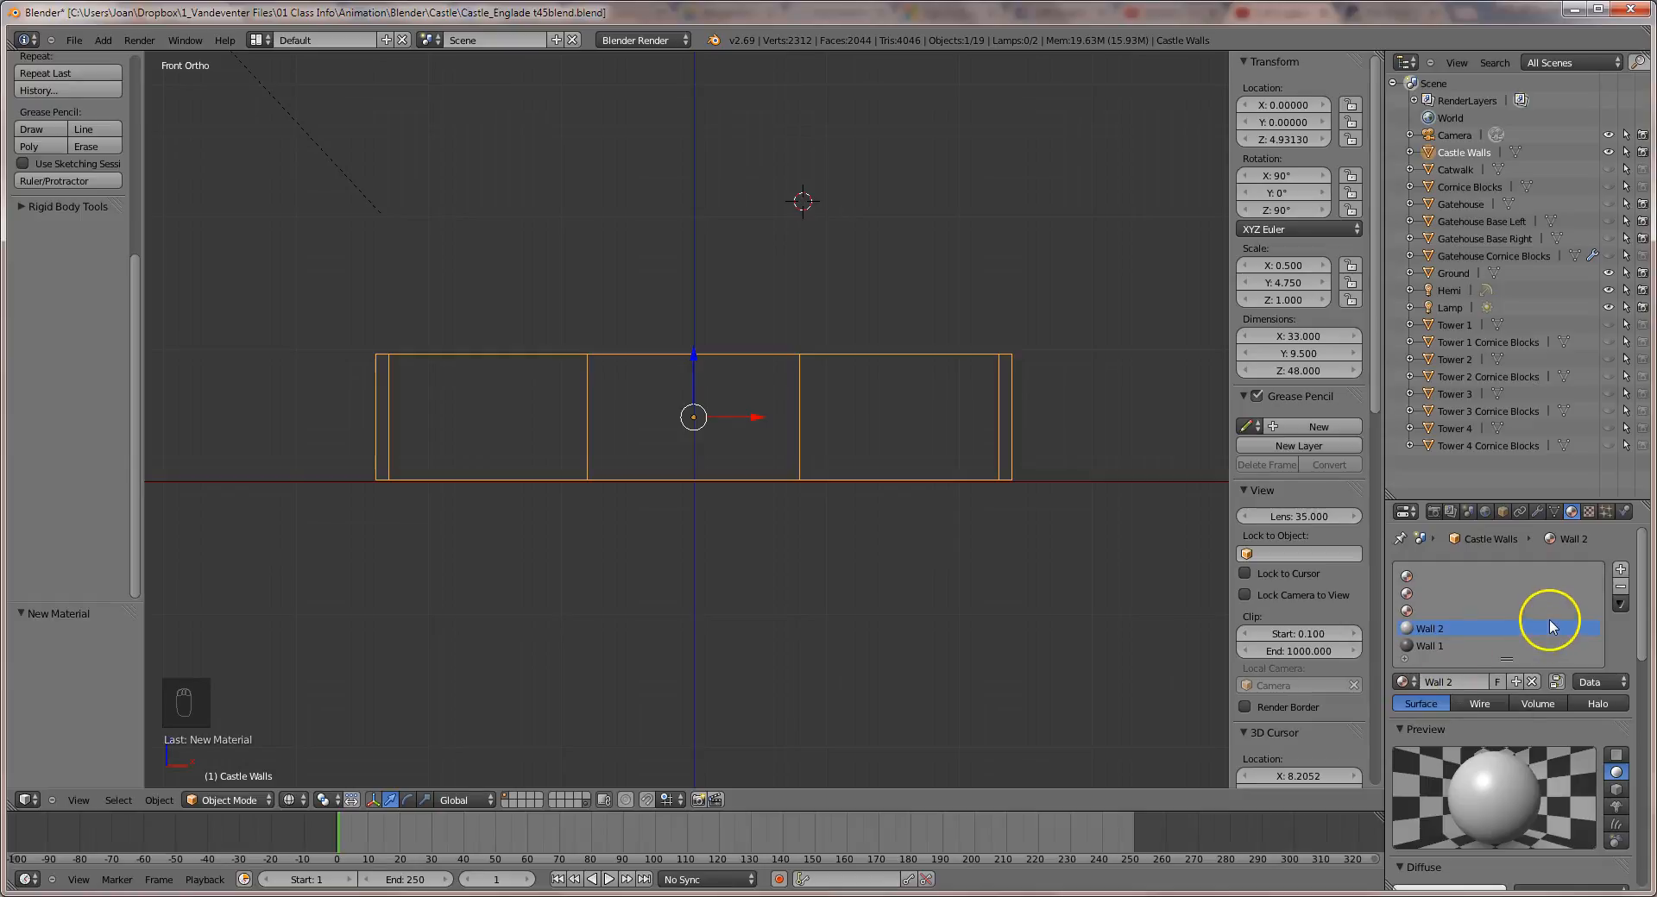
# Add a new texture to the Wall 2 material and name it Wall 2Texture.
pyautogui.click(1588, 512)
pyautogui.moveTo(1640, 806); pyautogui.dragTo(1637, 524)
pyautogui.click(1536, 703)
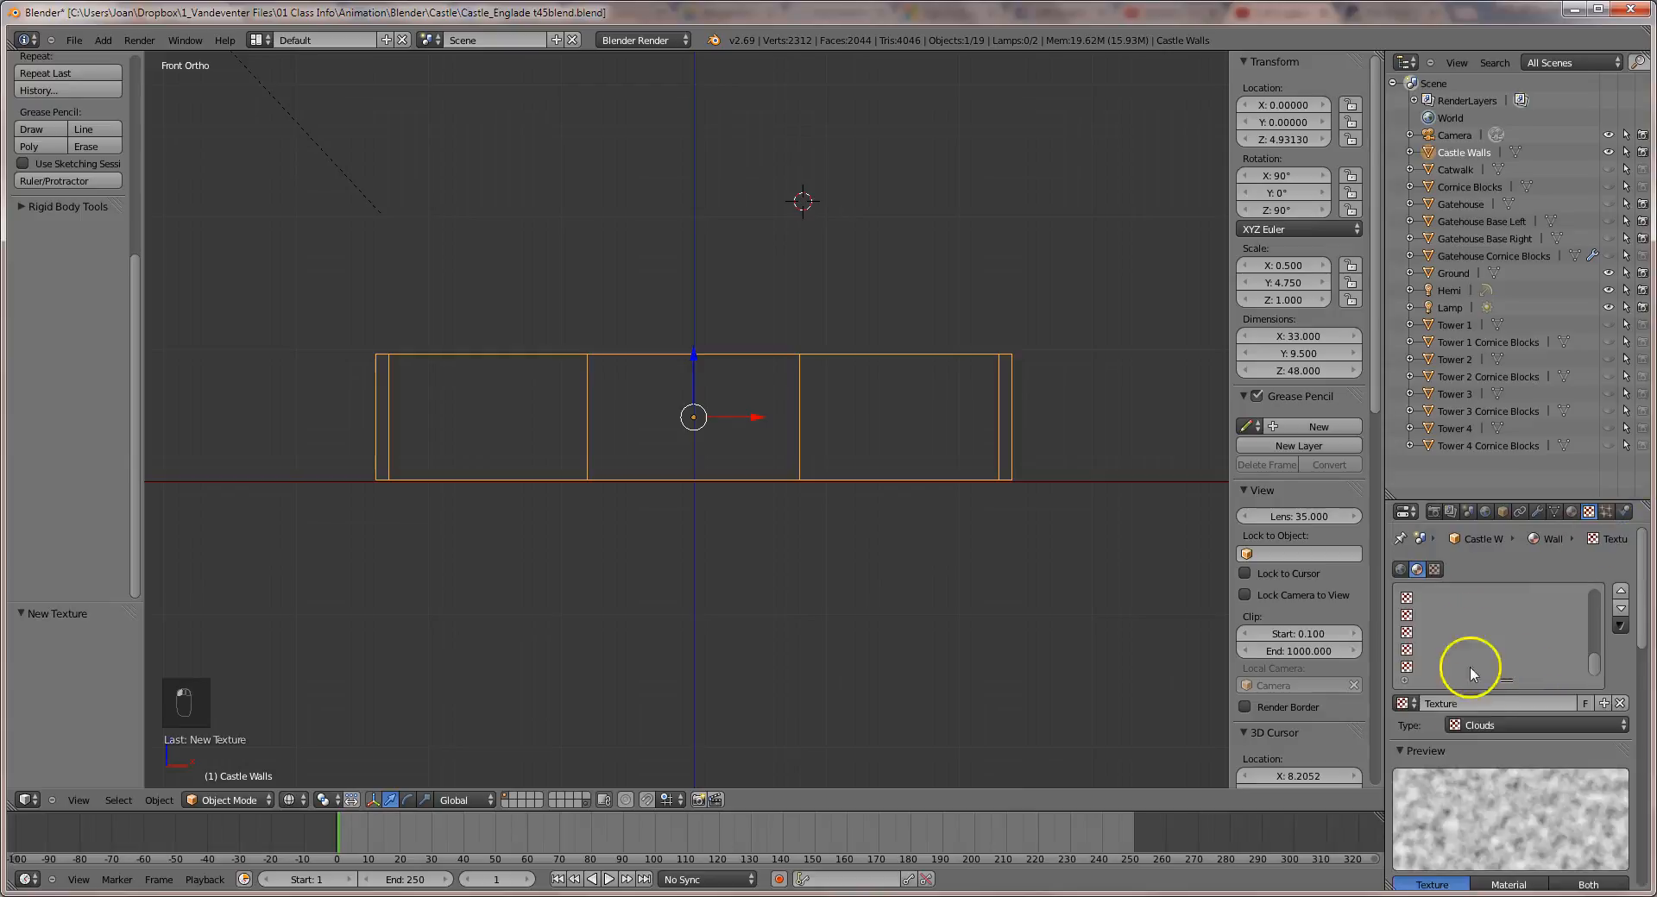
pyautogui.click(1425, 705)
pyautogui.write('Wall 2')
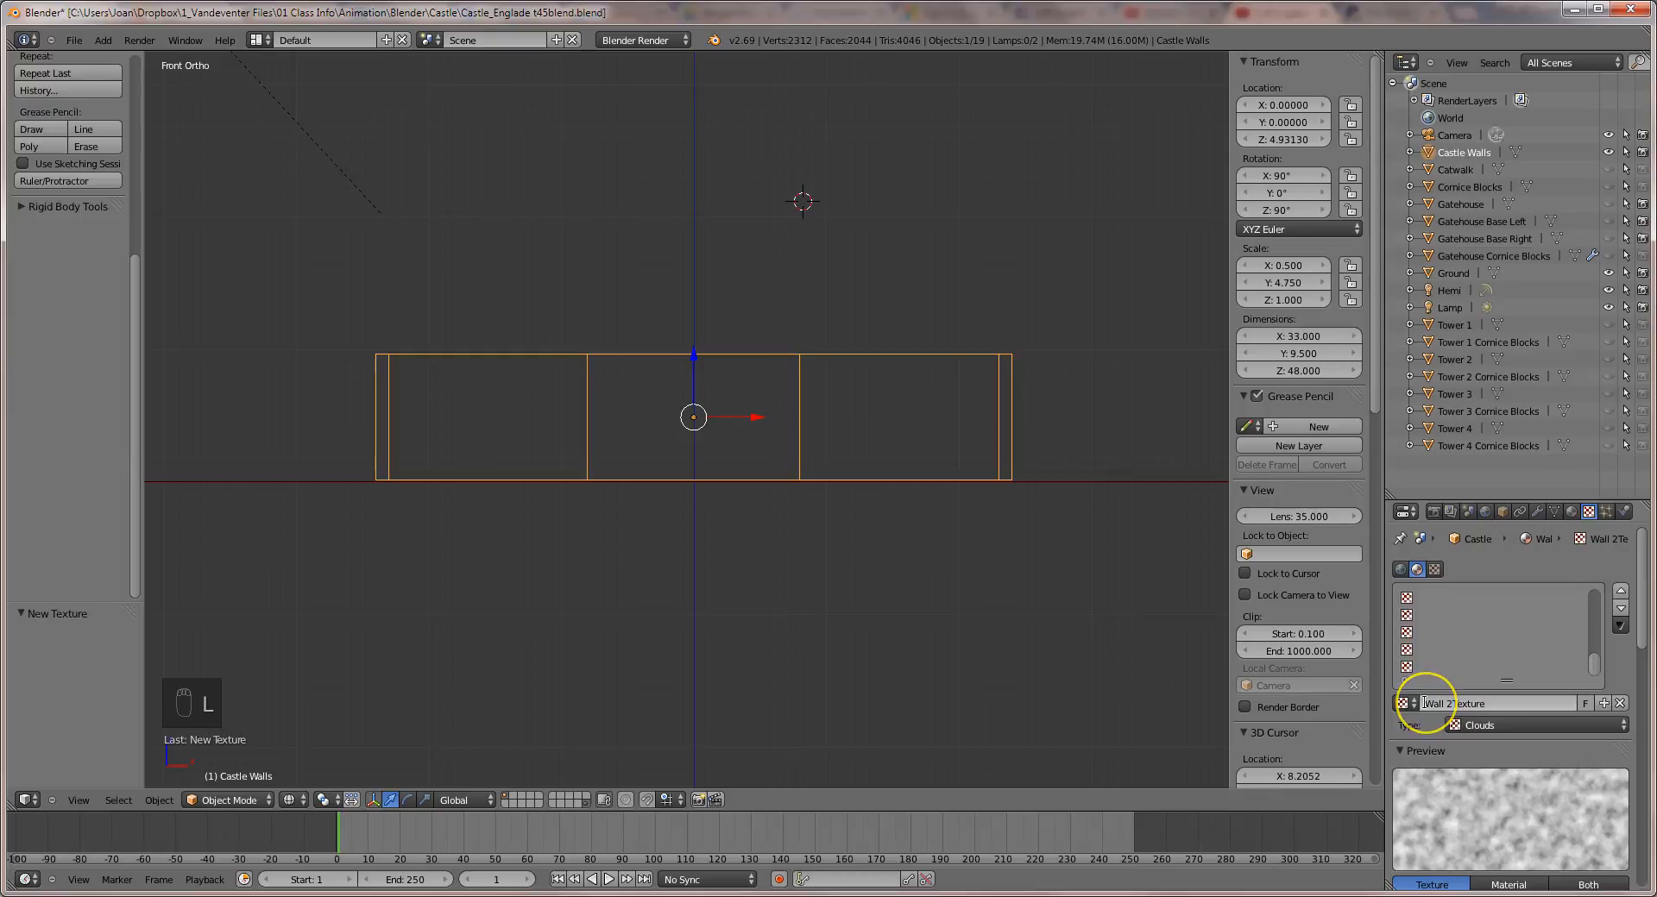
# Set Wall 2Texture to the Image or Movie type and assign the existing wallstone.jpg image.
pyautogui.click(1541, 723)
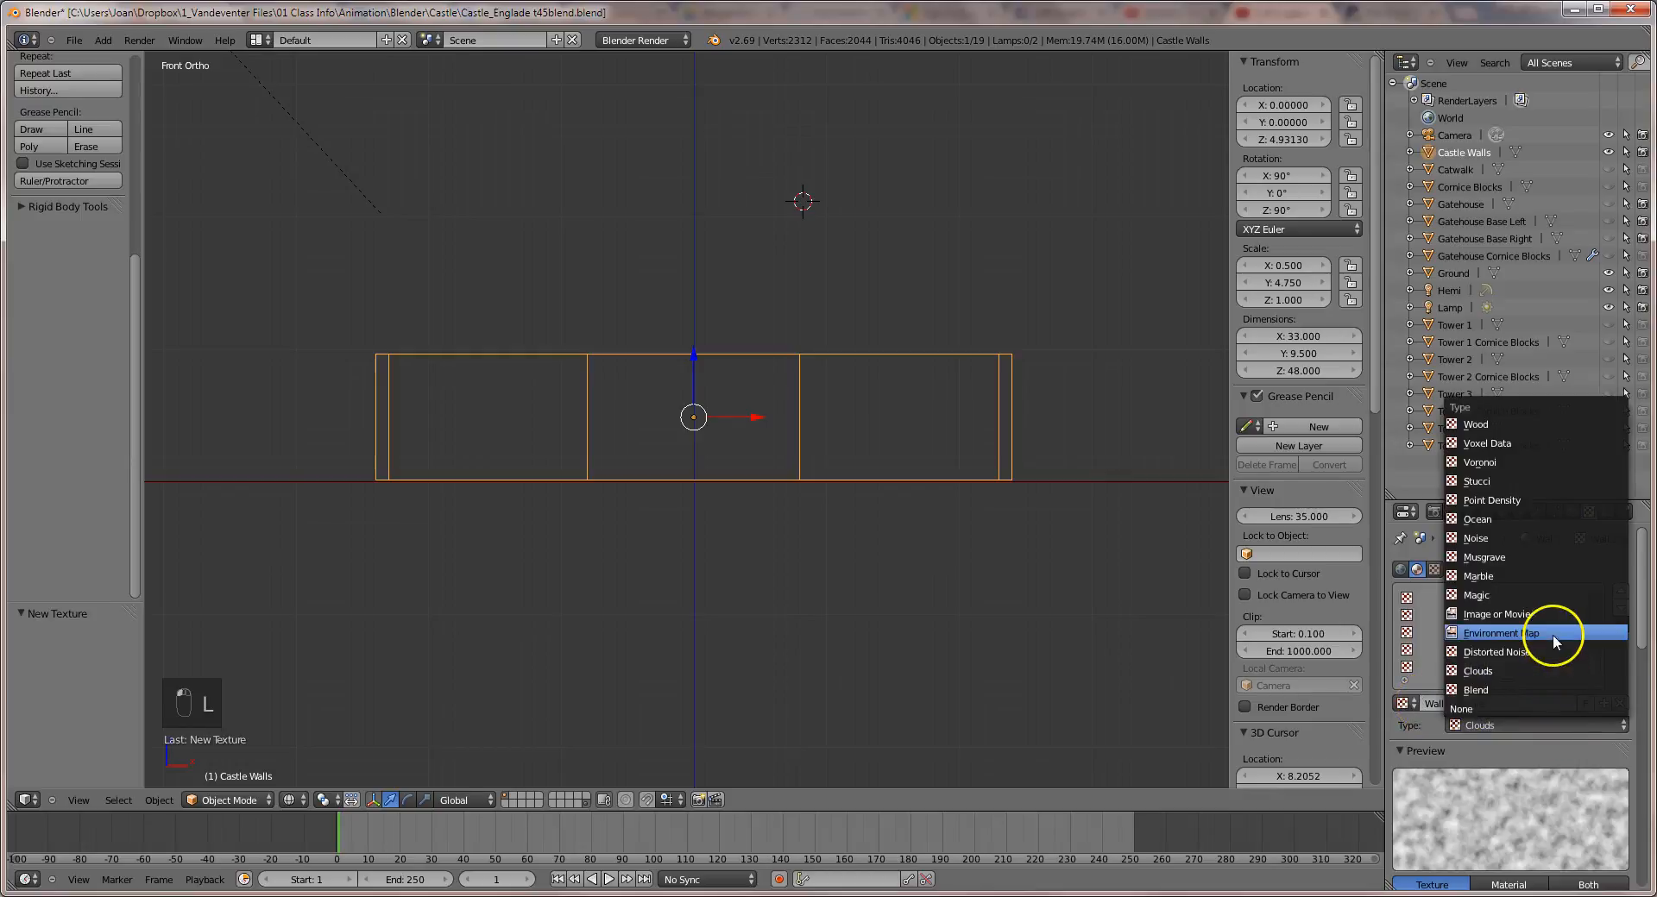
pyautogui.click(1538, 612)
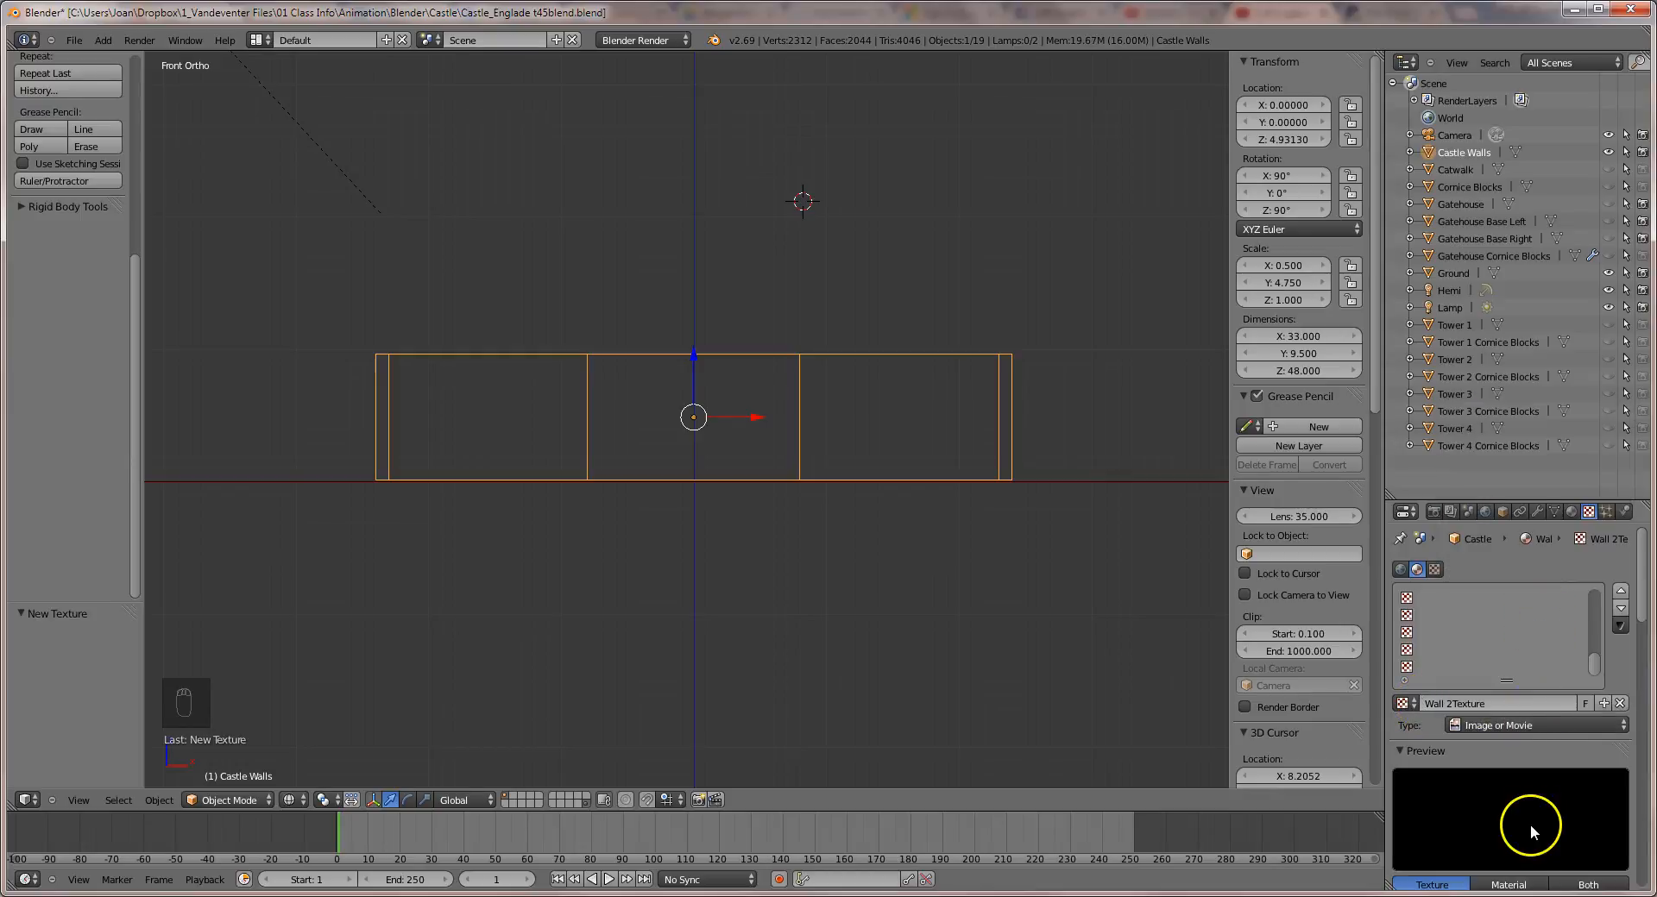
pyautogui.scroll(-5, 1530, 825)
pyautogui.click(1401, 806)
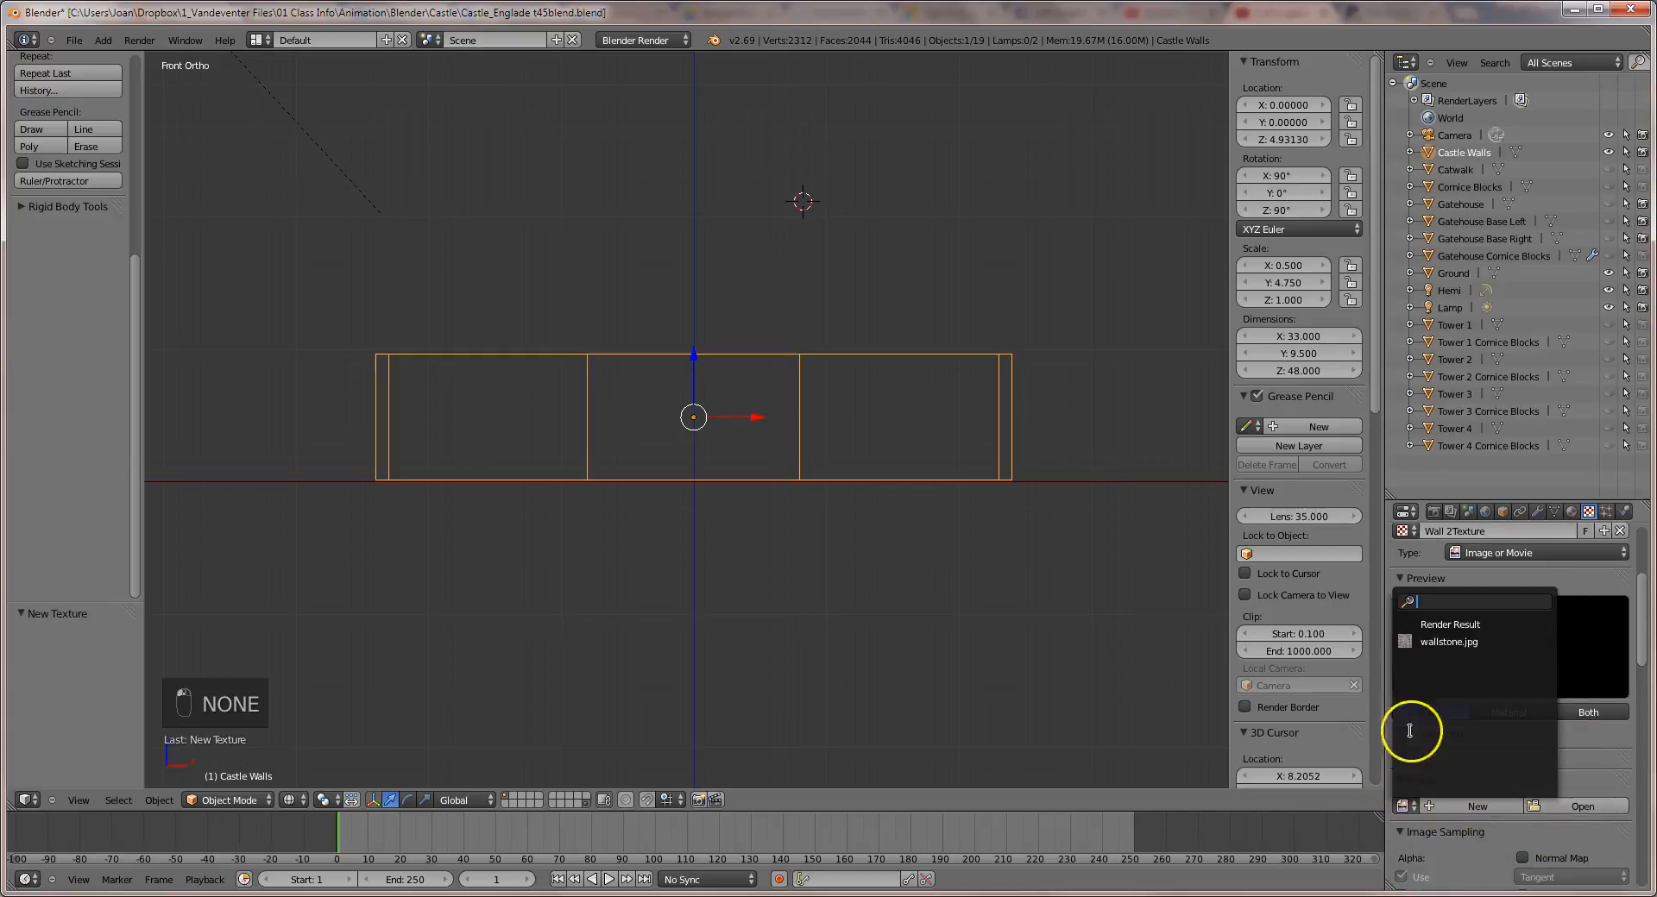
pyautogui.click(1422, 643)
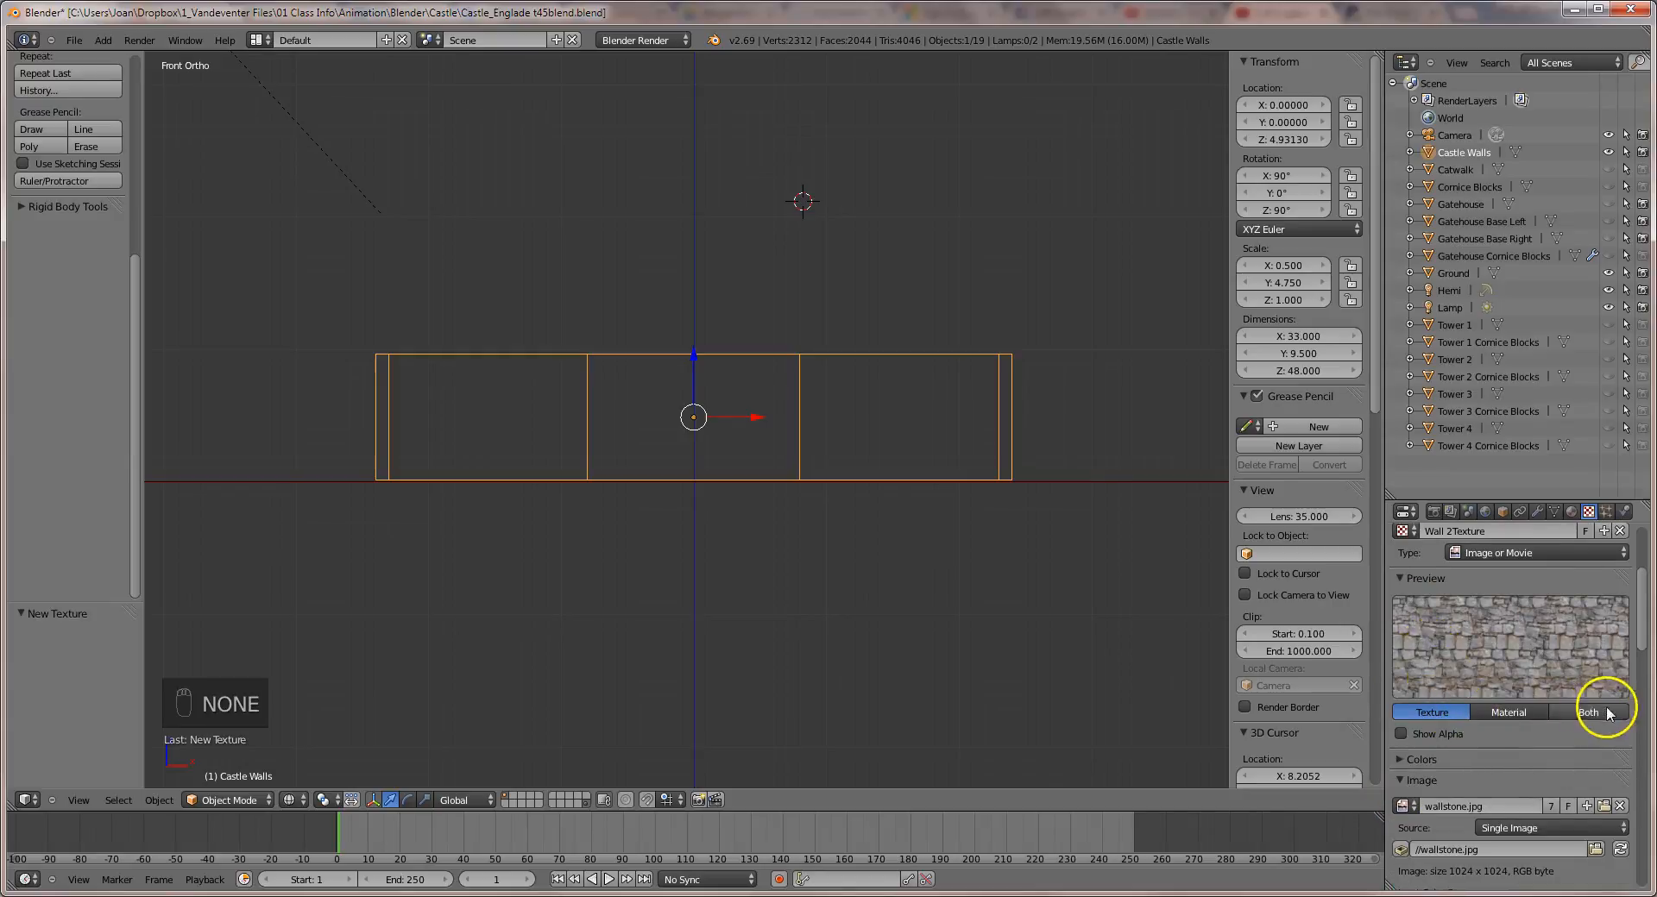
# Set Wall 2Texture's image repeat to 6 in X and 2 in Y.
pyautogui.scroll(-8, 1546, 739)
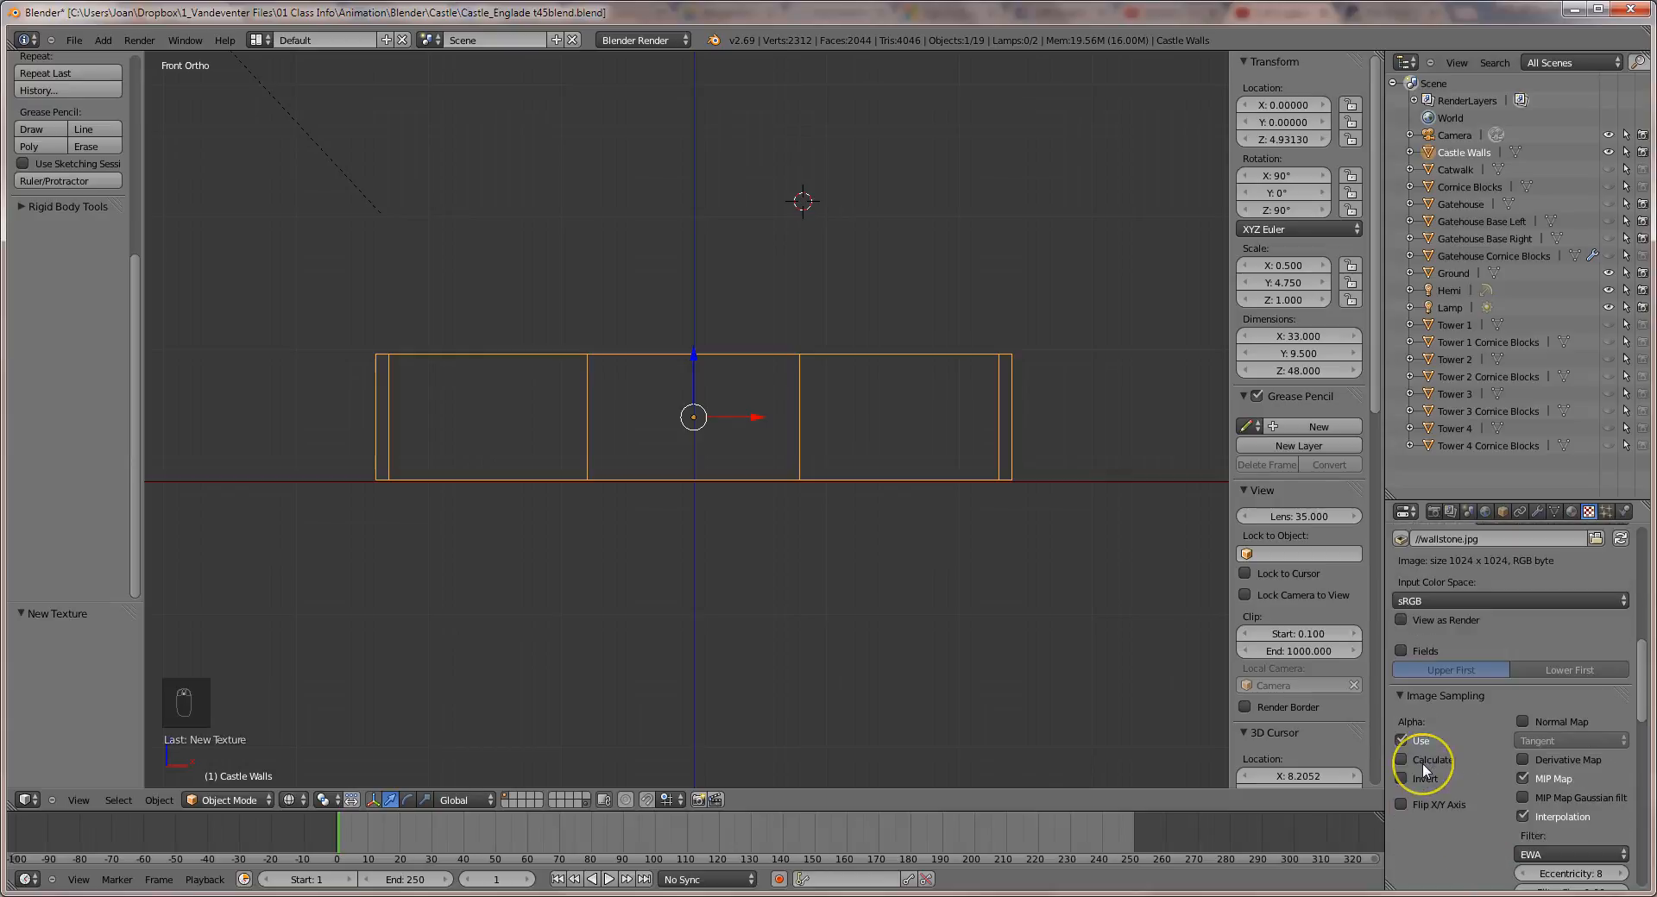
pyautogui.scroll(-3, 1424, 768)
pyautogui.scroll(-4, 1417, 721)
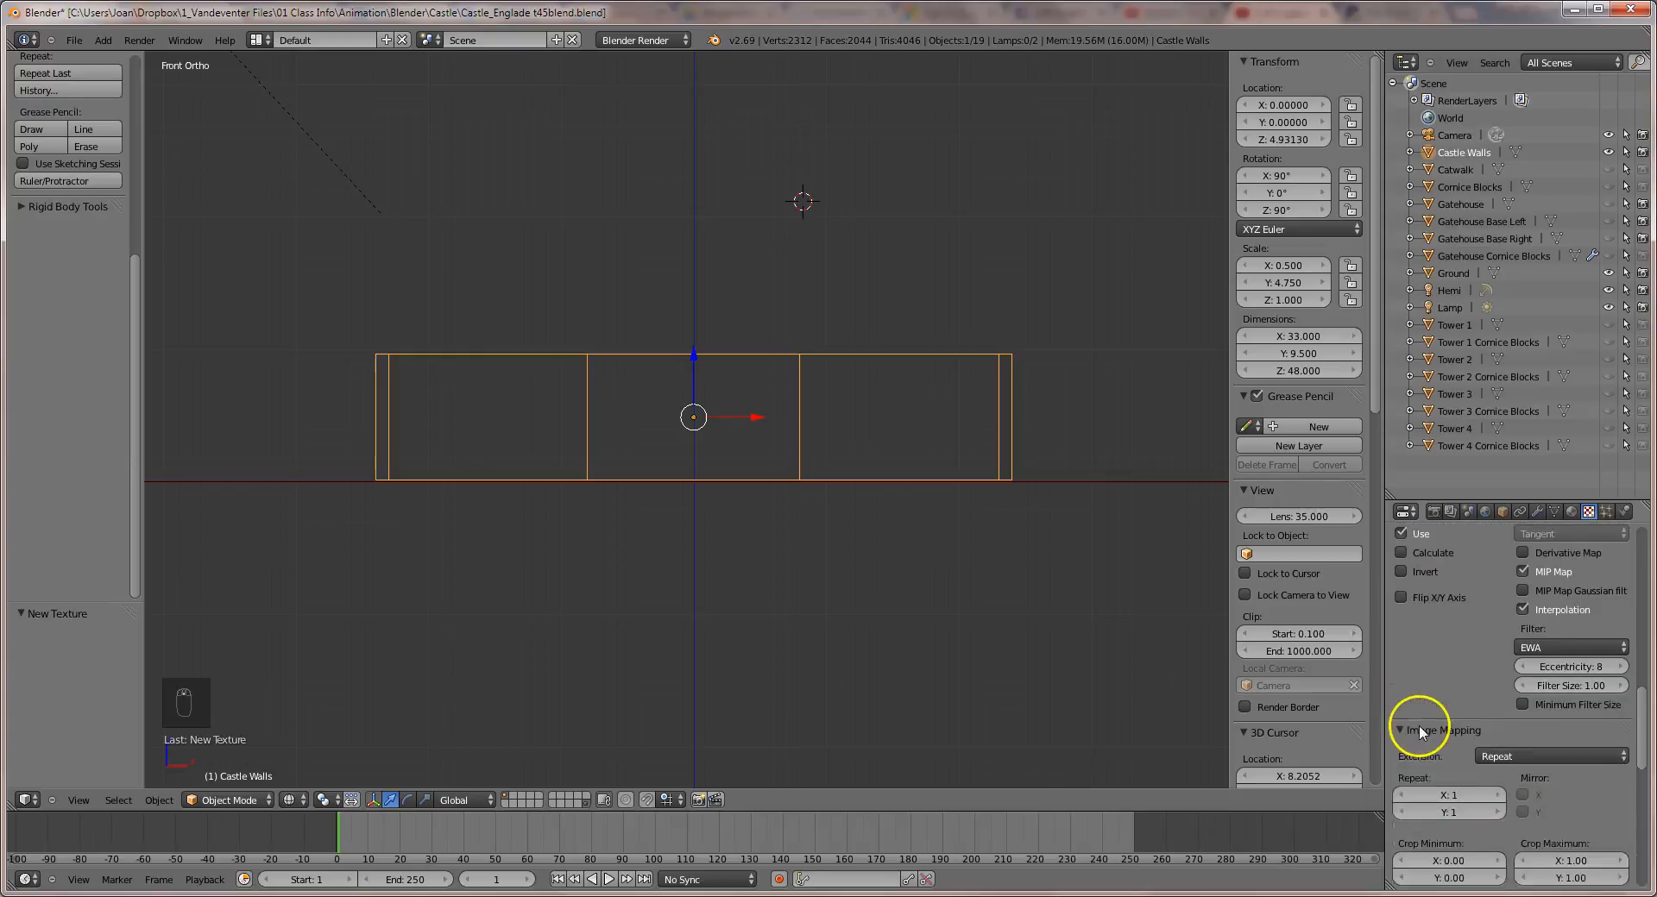
pyautogui.click(1432, 761)
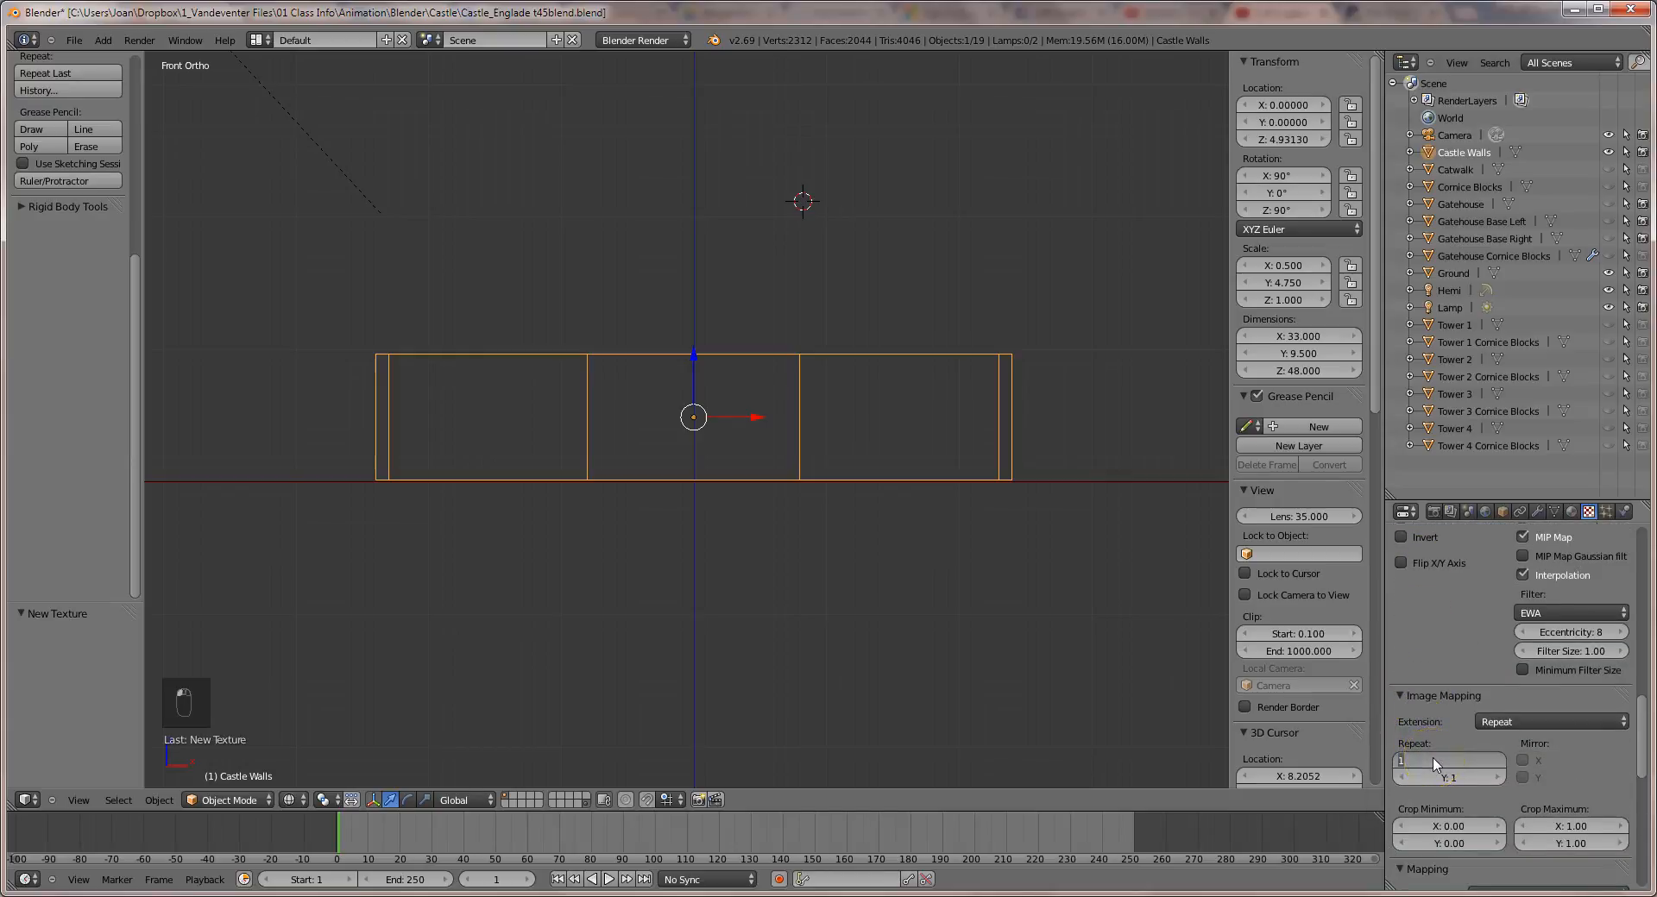
pyautogui.write('6')
pyautogui.press('Return')
pyautogui.click(1439, 778)
pyautogui.write('2')
pyautogui.press('Return')
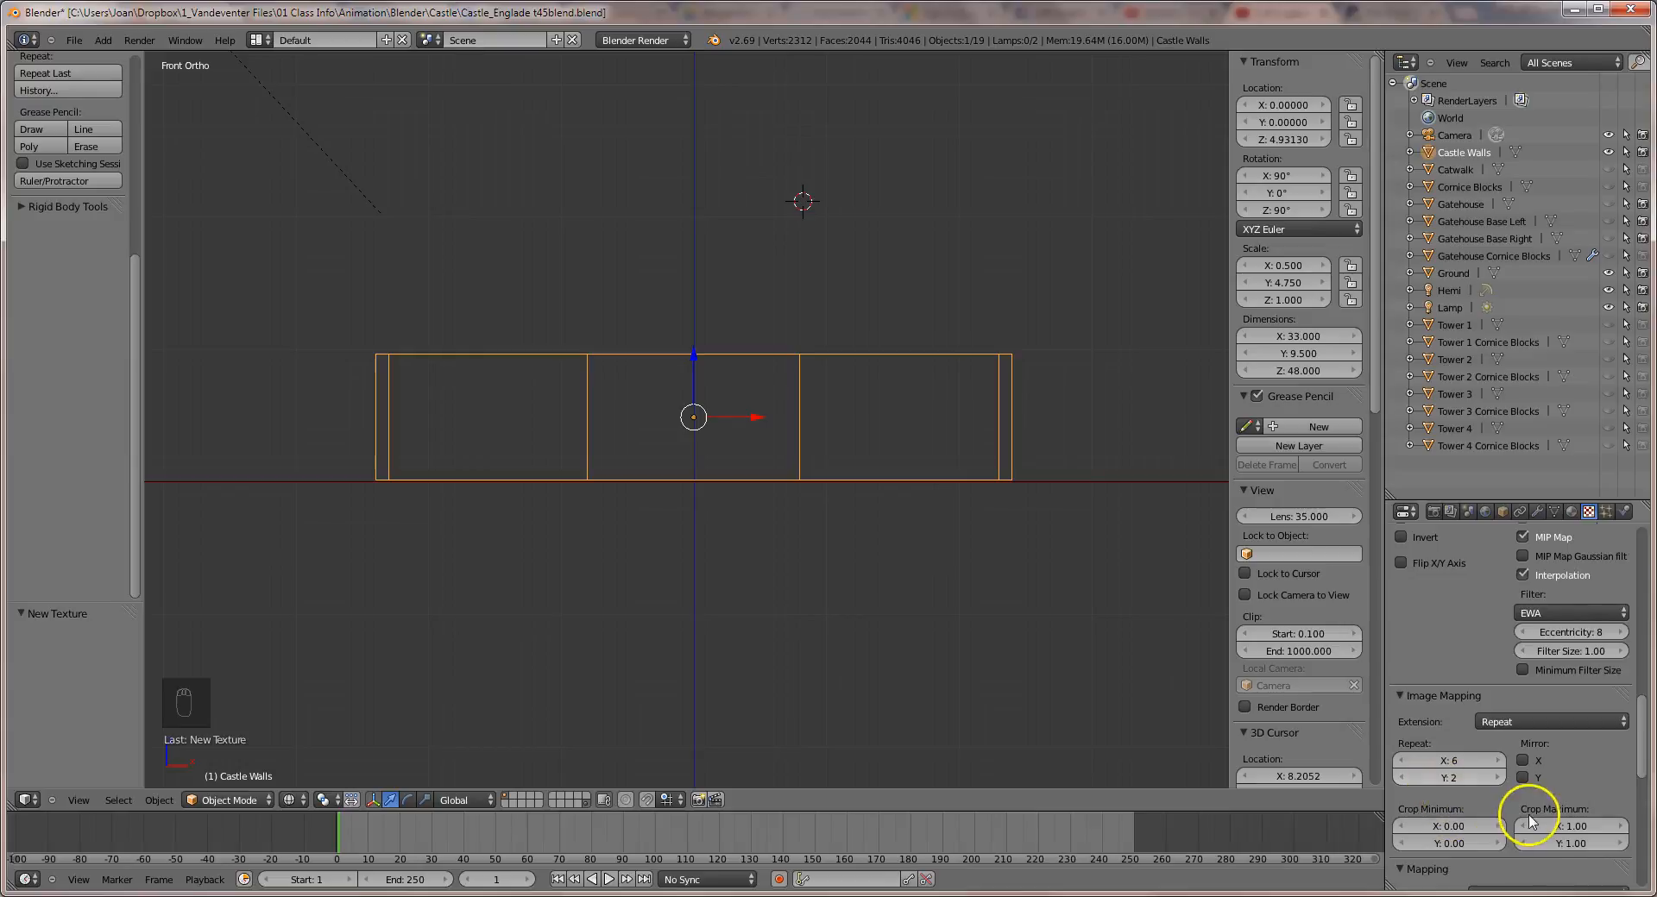
# Open the mapping projection choices for Wall 2Texture.
pyautogui.scroll(-2, 1495, 846)
pyautogui.click(1484, 848)
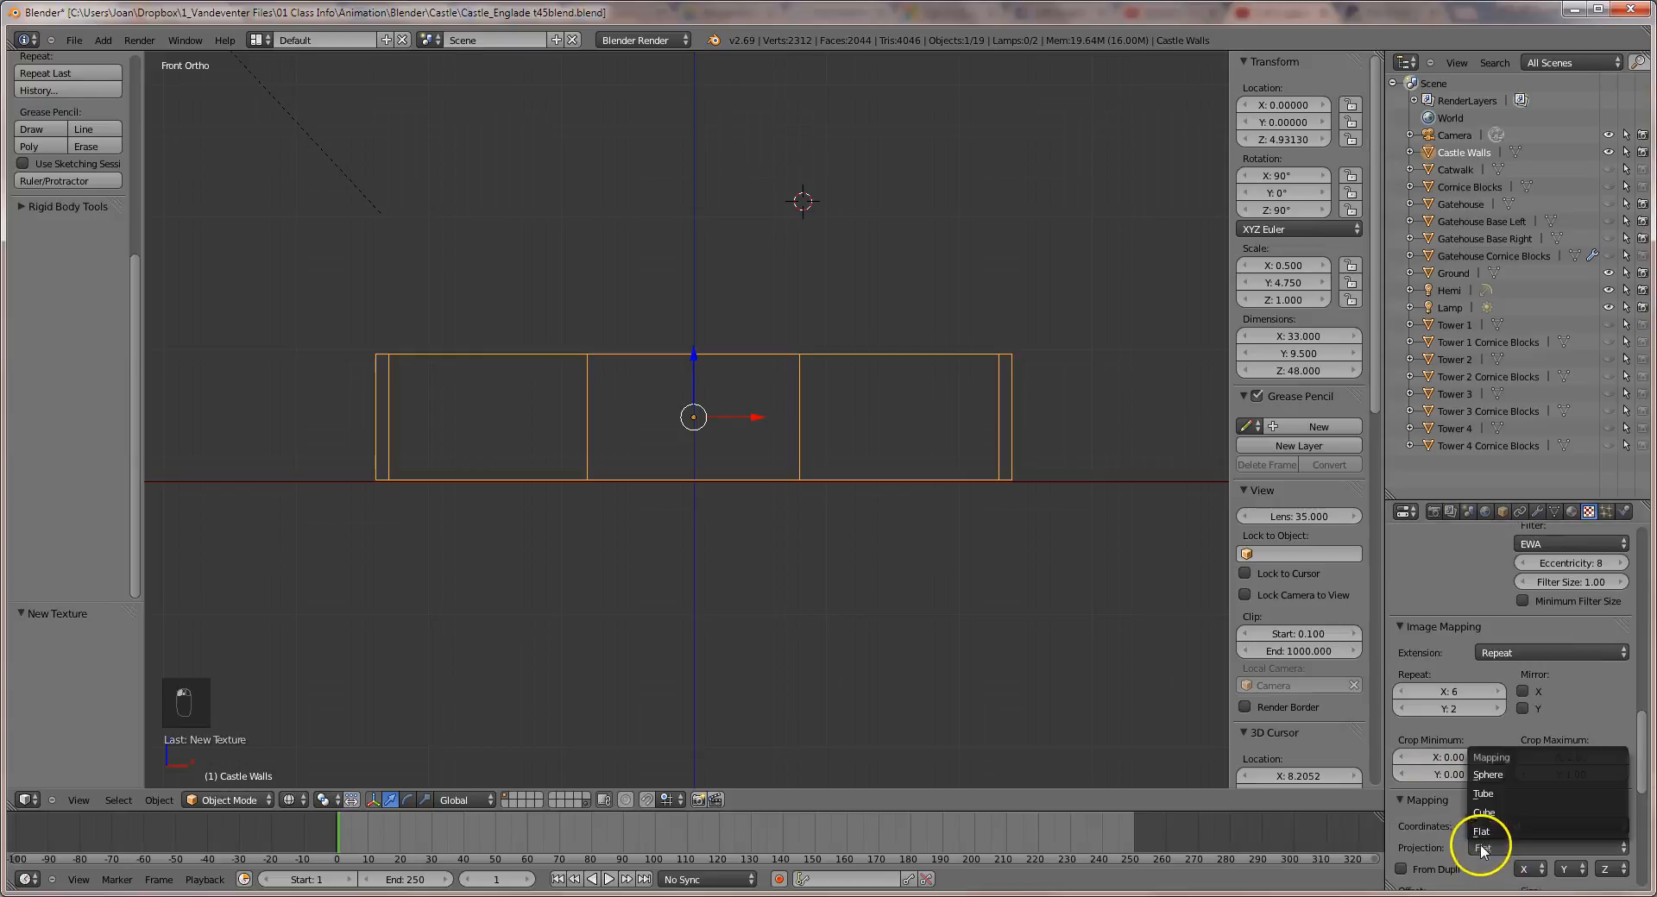
# Set the wall texture's mapping projection to Cube and align the camera to an angled view showing the whole castle wall enclosure.
pyautogui.click(1486, 808)
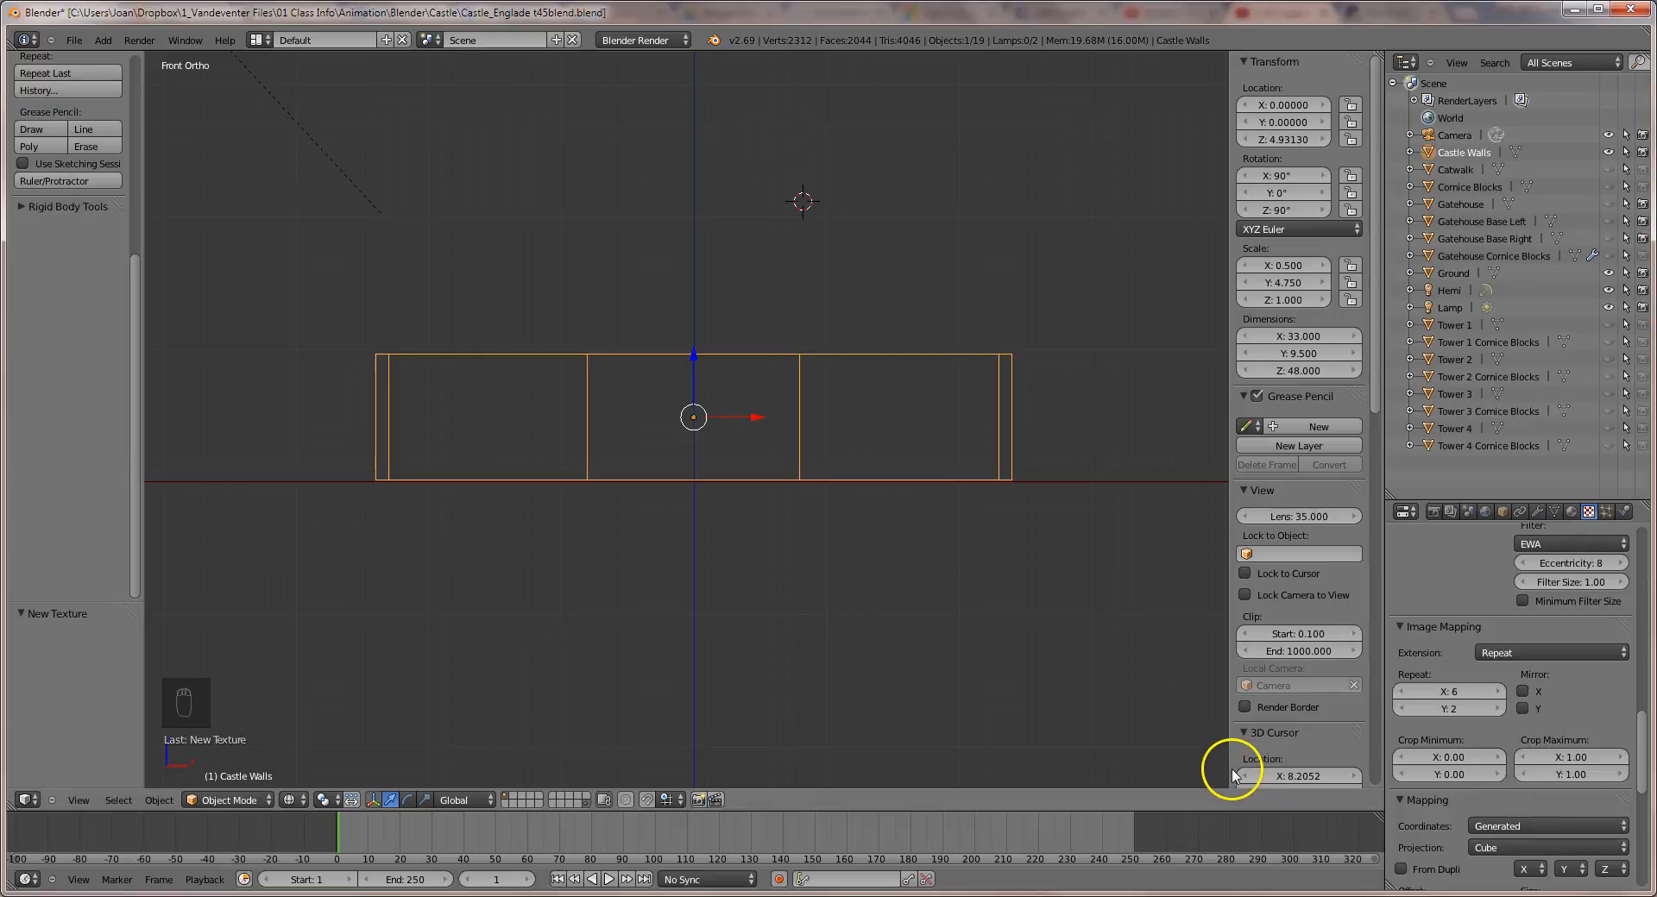
pyautogui.moveTo(991, 694); pyautogui.dragTo(1036, 585, button='middle')
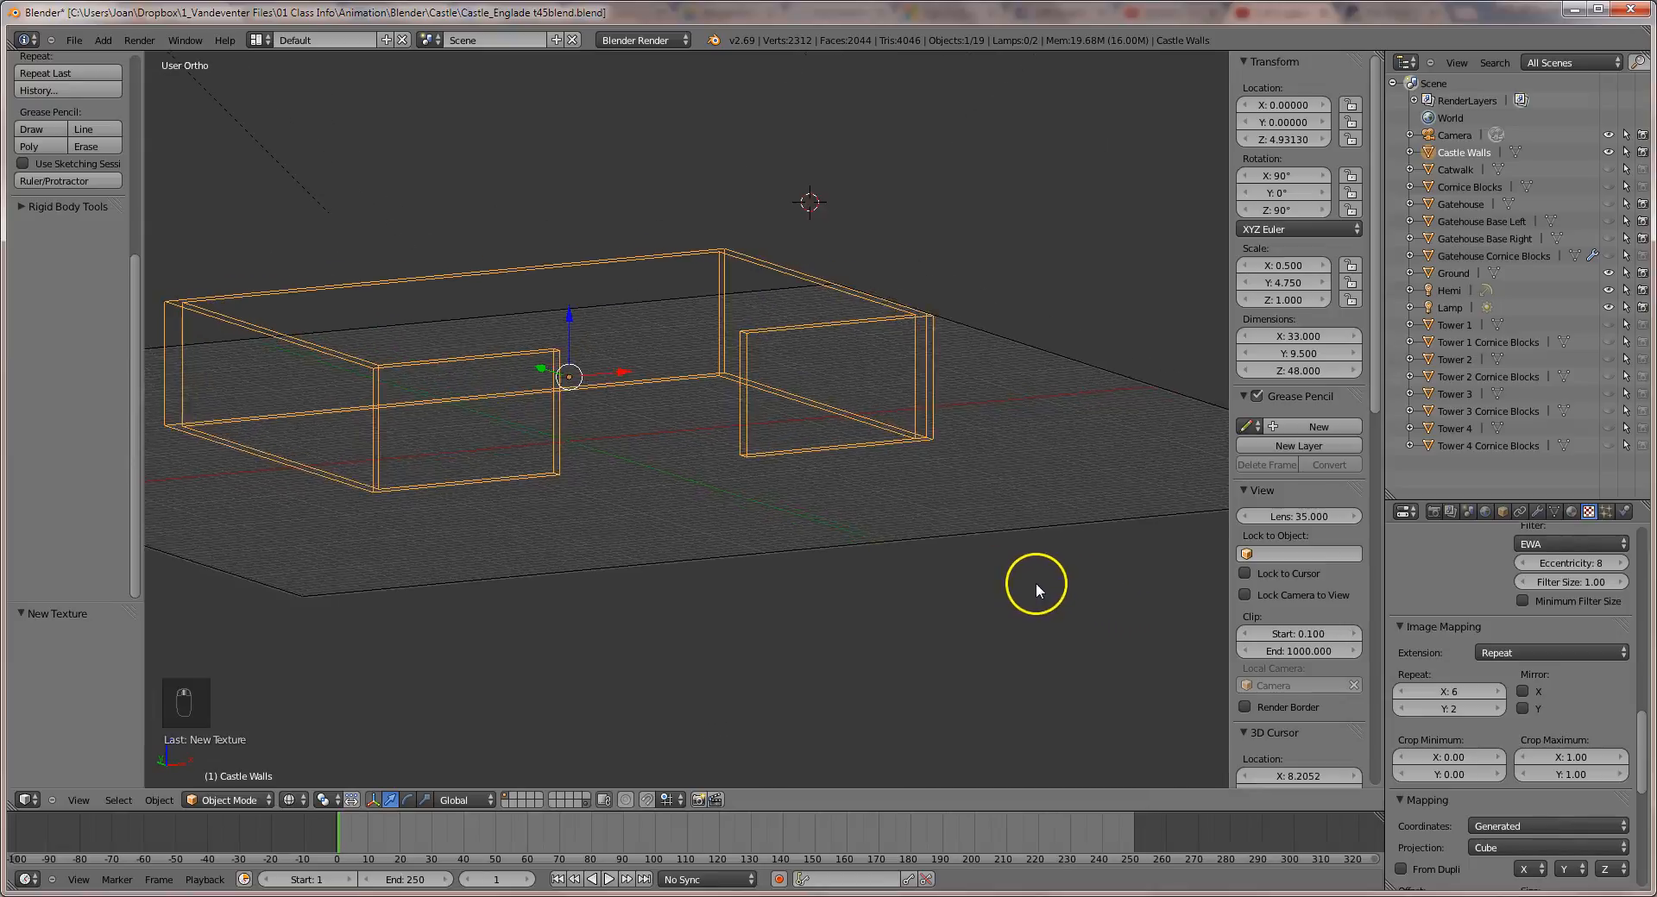
pyautogui.scroll(-2, 1036, 584)
pyautogui.scroll(-3, 1022, 570)
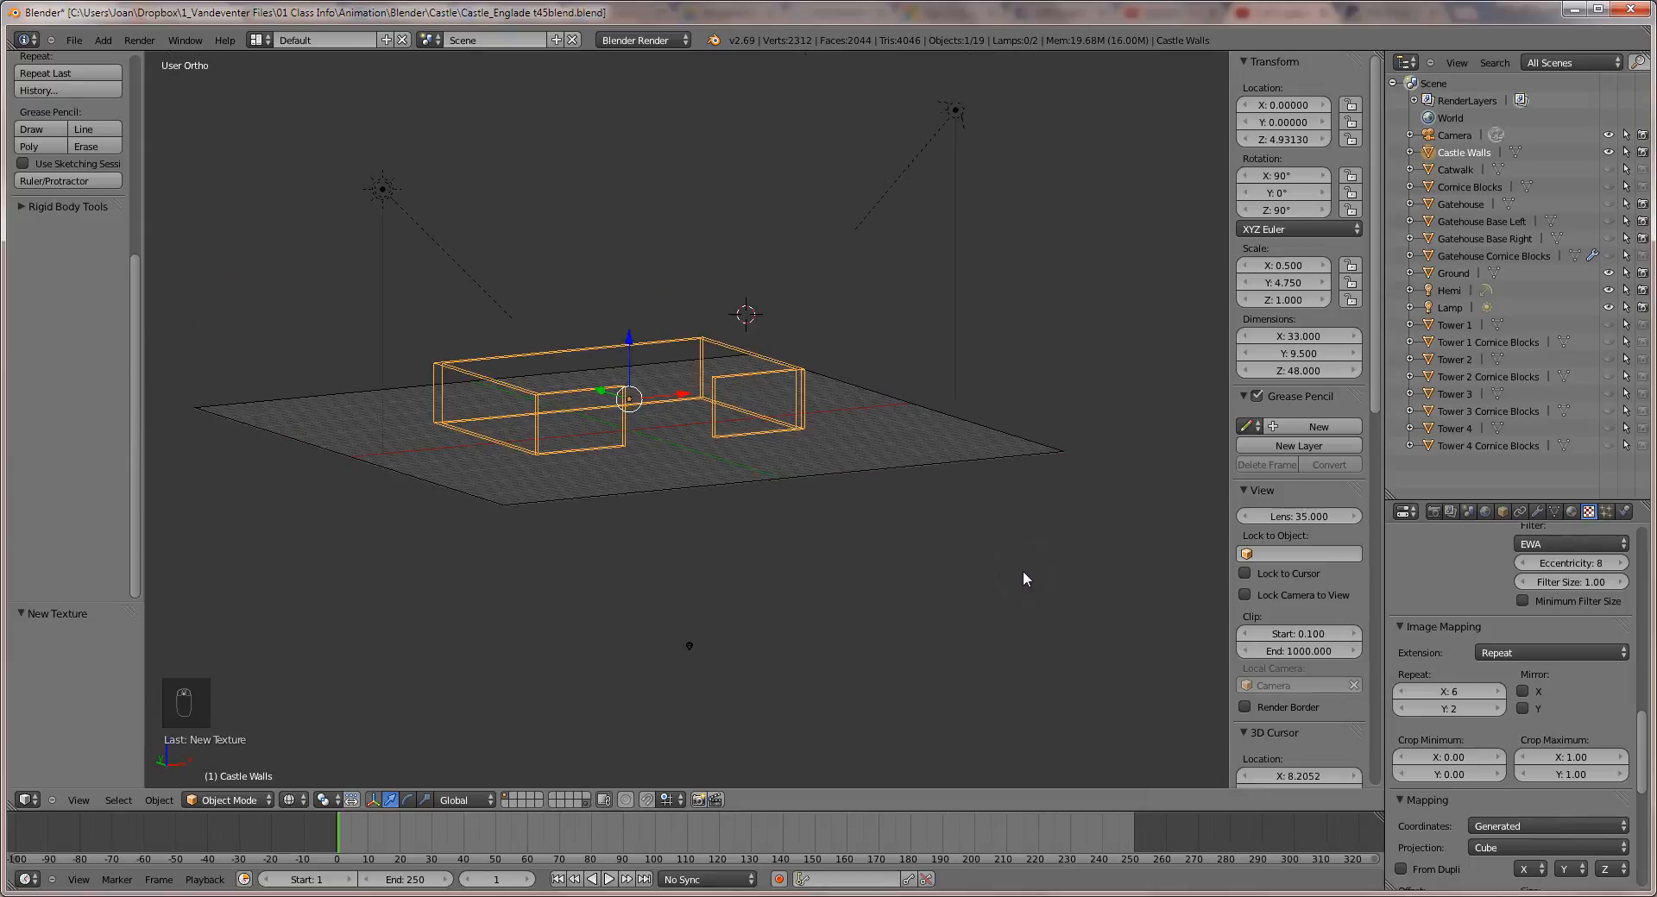
pyautogui.moveTo(939, 456); pyautogui.dragTo(953, 454, button='middle')
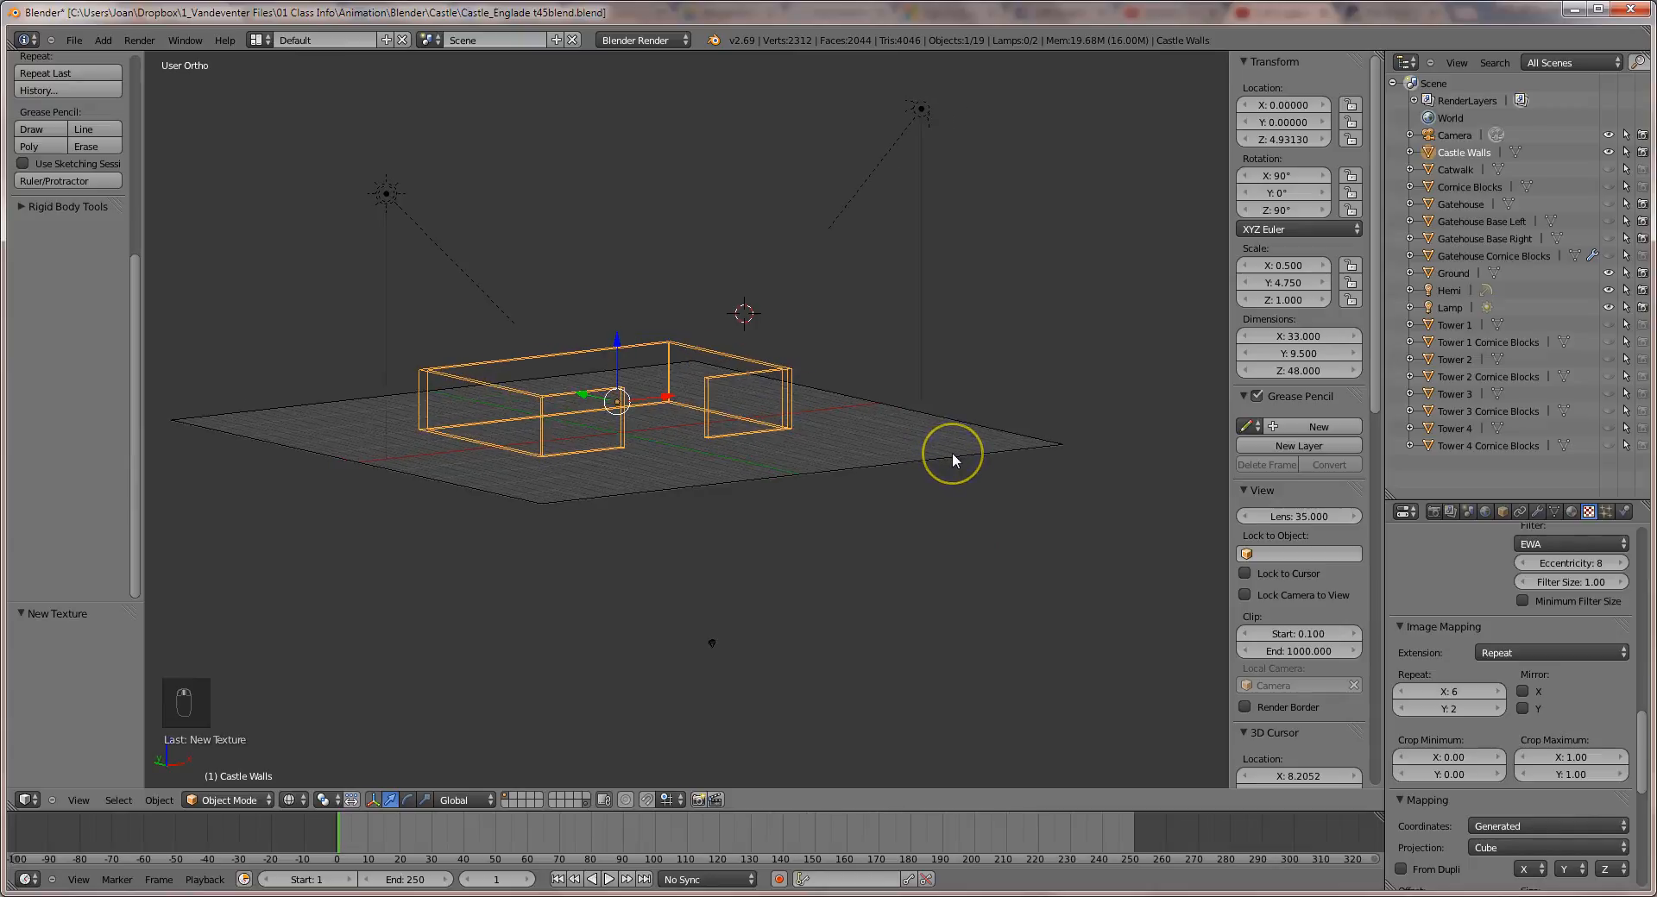
pyautogui.press('ctrl+alt+KP_0')
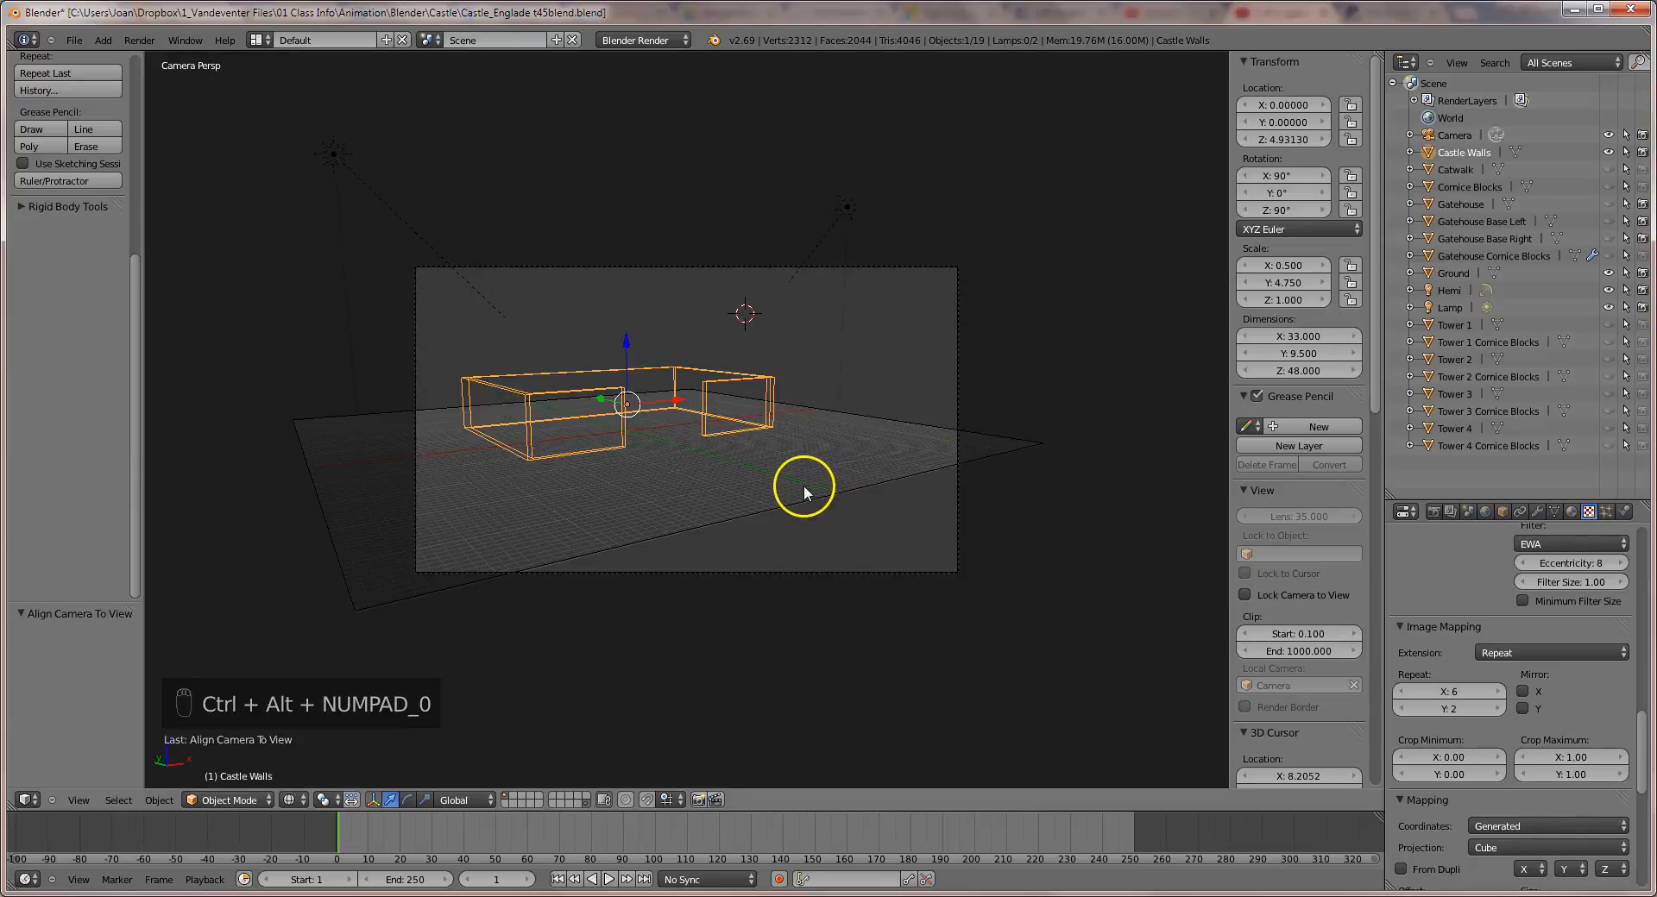
# In Edit Mode with solid shading, select the outer faces of both front wall sections and the inner face of the back wall.
pyautogui.press('Tab')
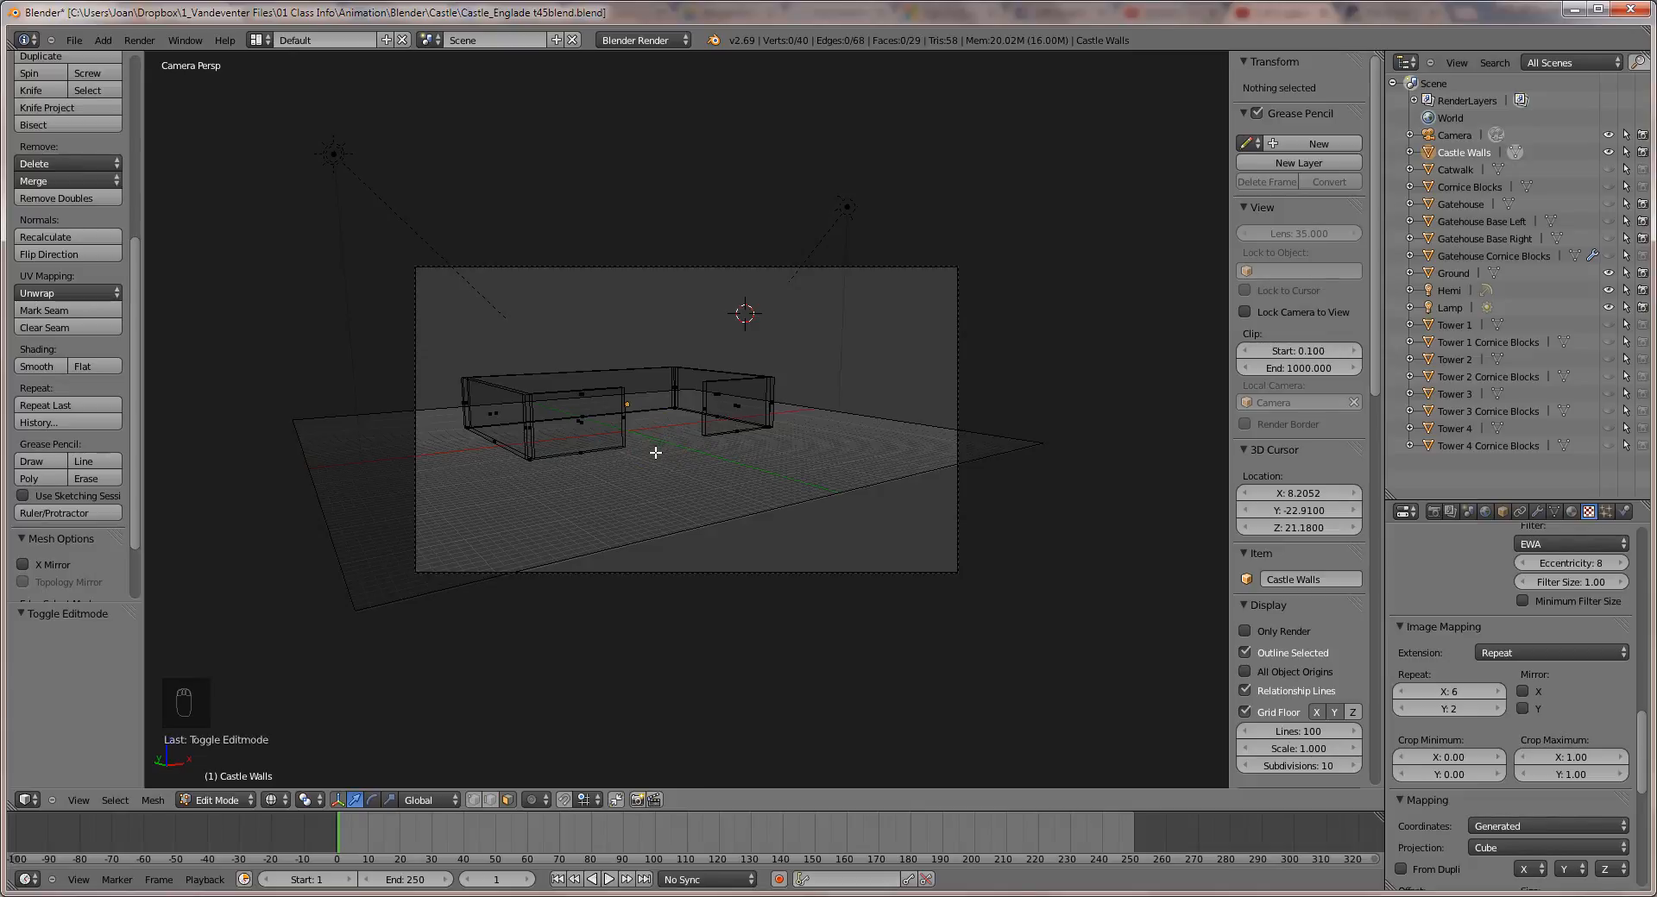
pyautogui.press('KP_0')
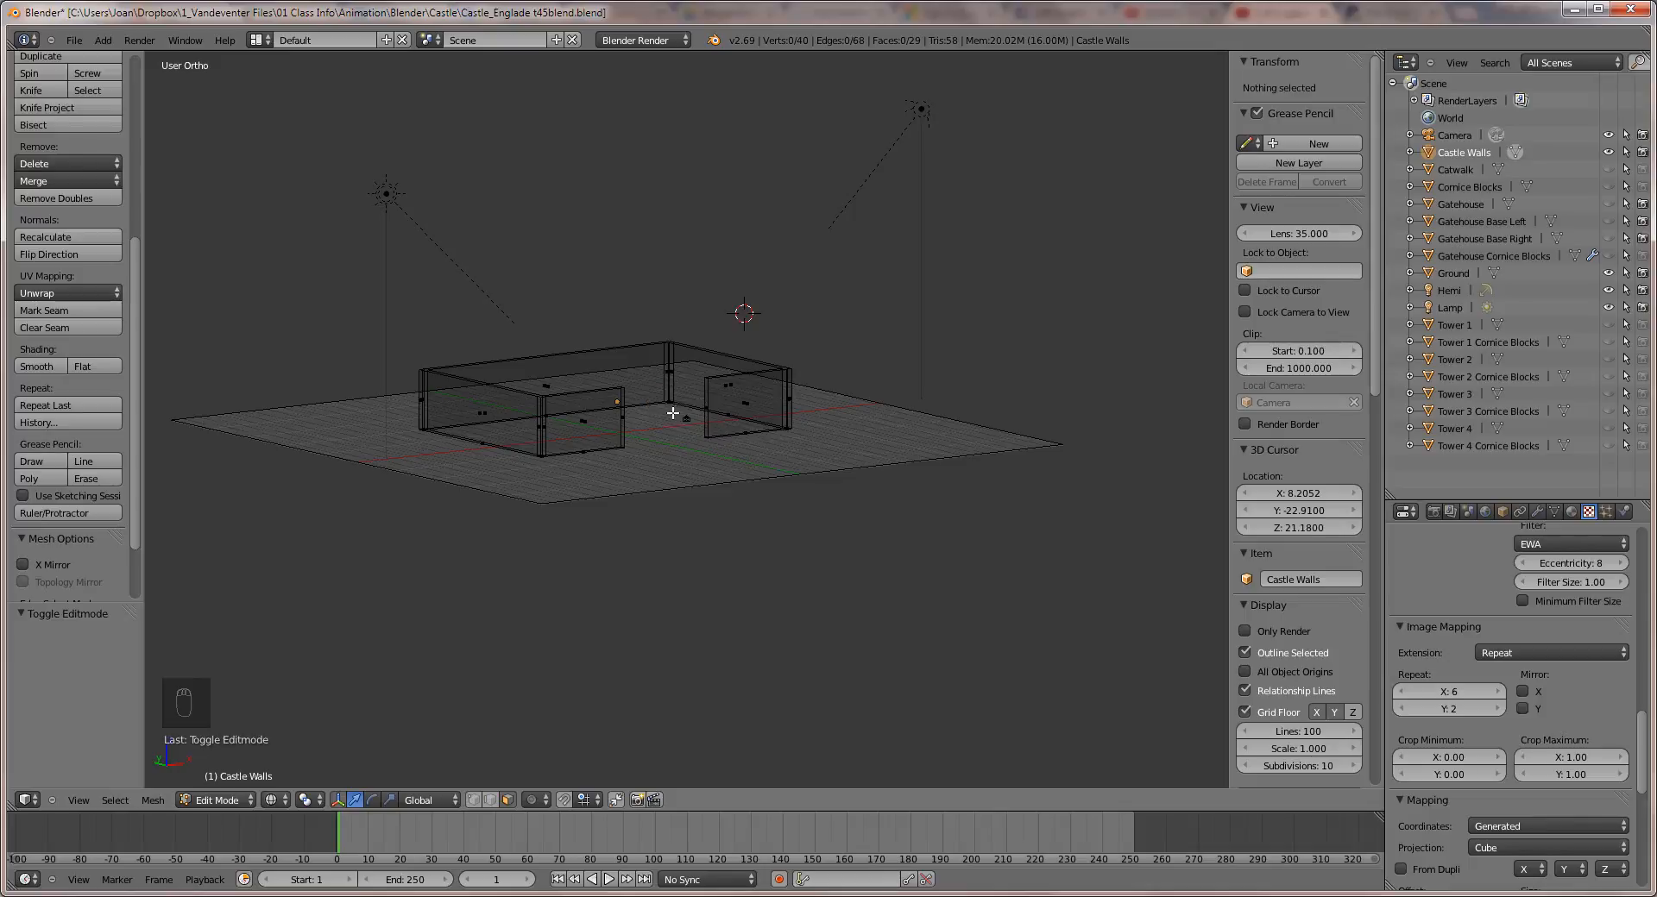
pyautogui.scroll(3, 685, 405)
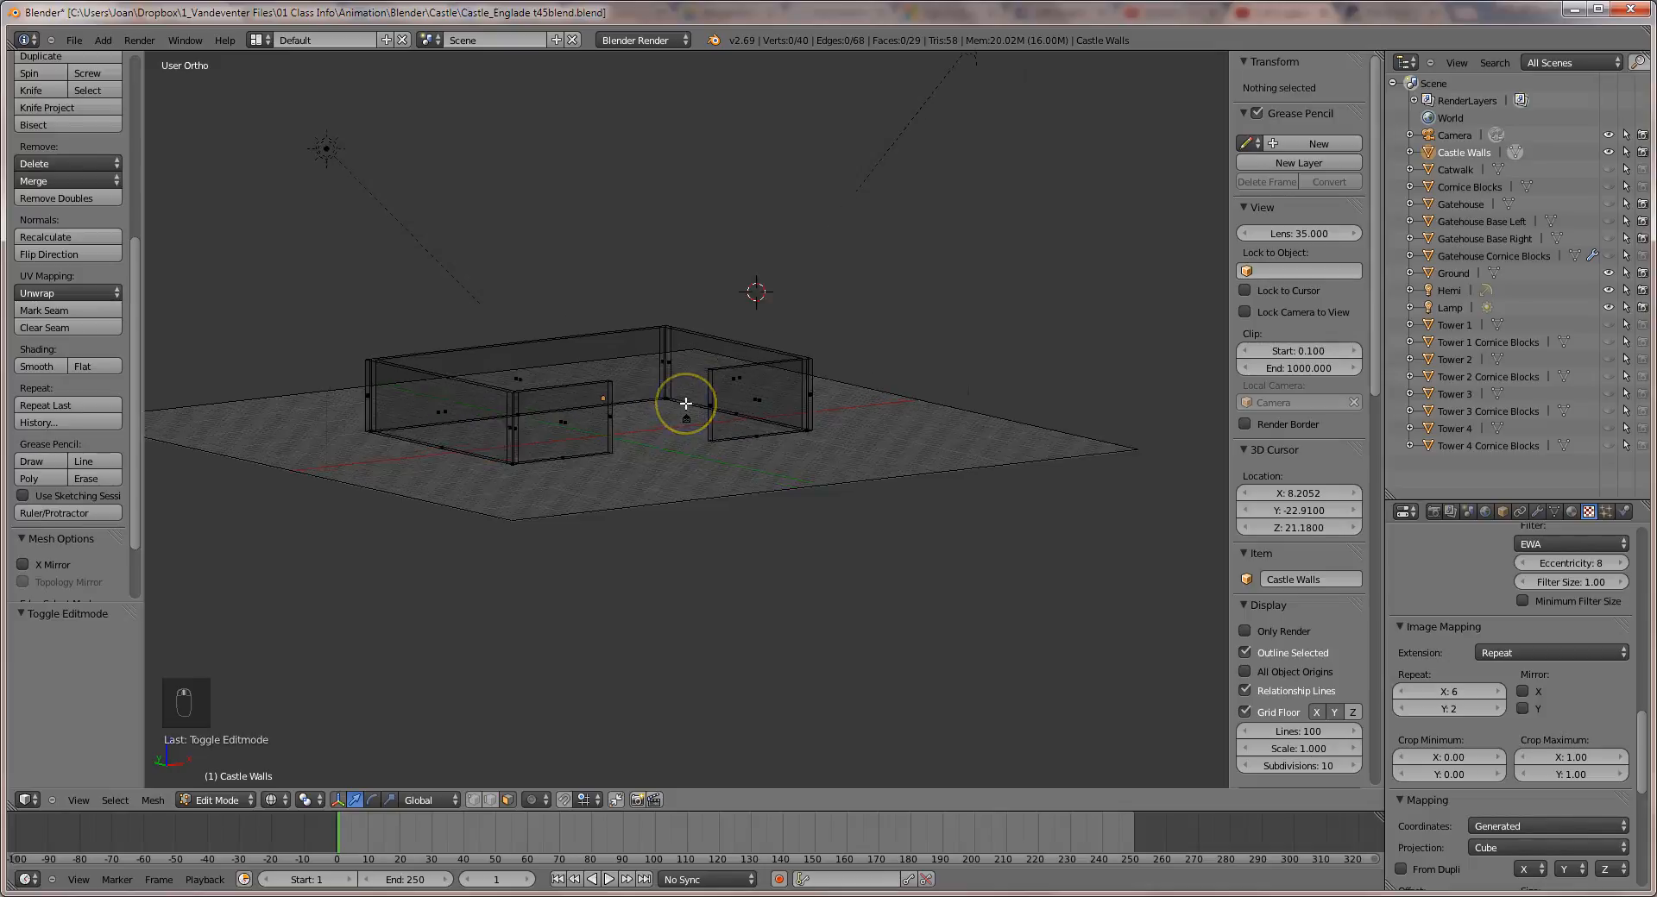
pyautogui.moveTo(686, 411); pyautogui.dragTo(695, 433, button='middle')
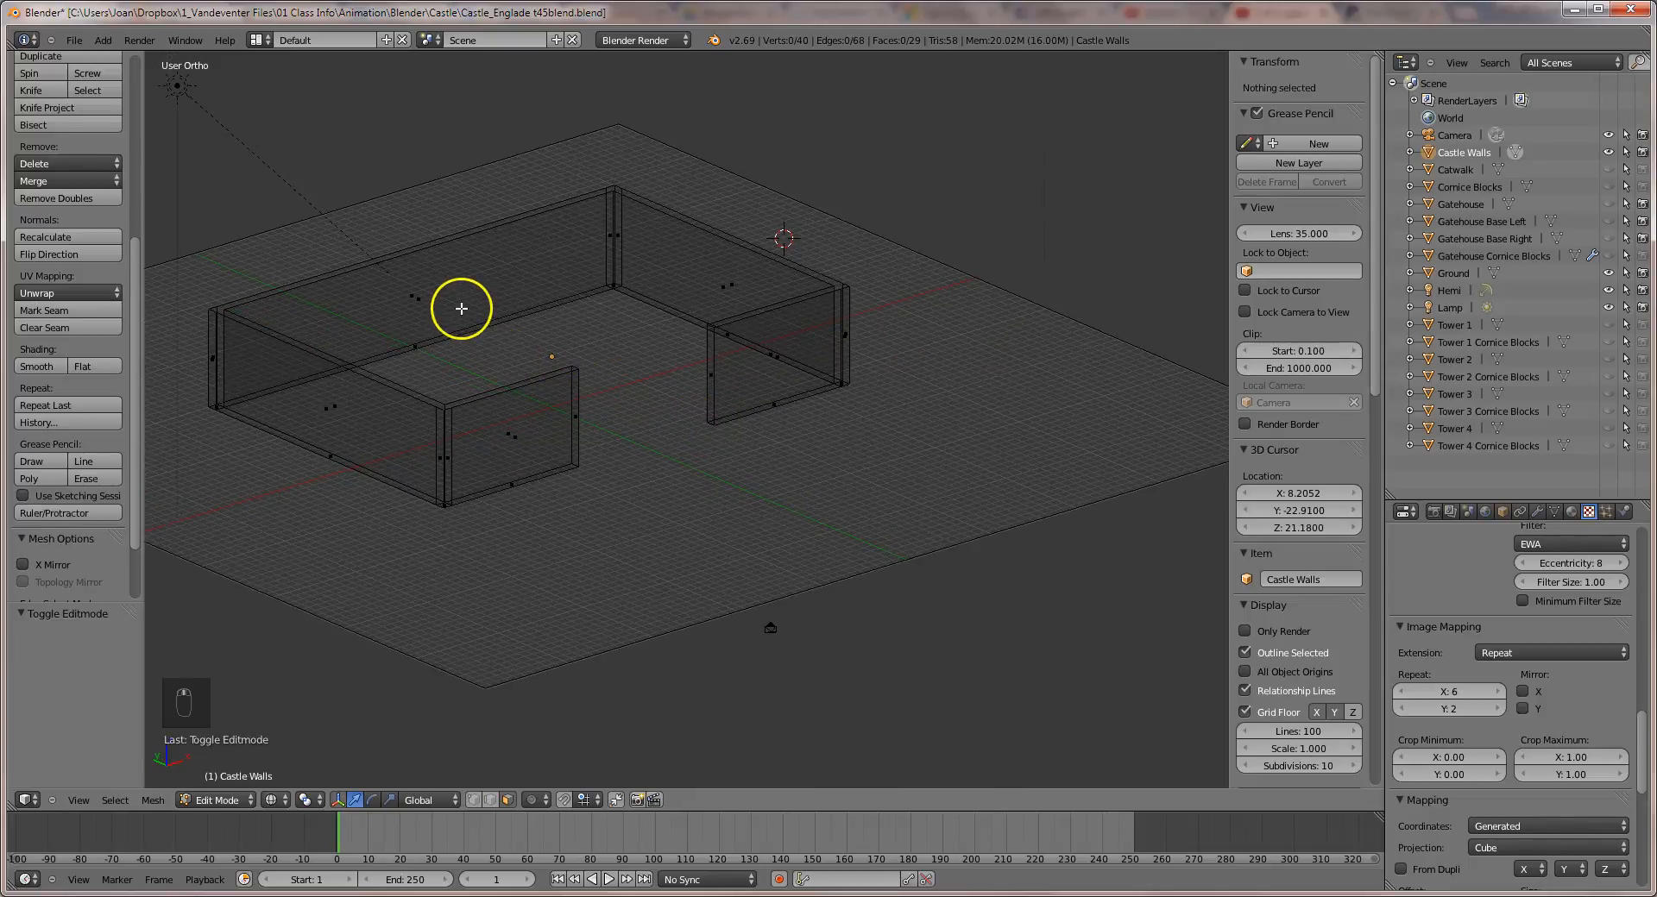
pyautogui.click(559, 423)
pyautogui.press('z')
pyautogui.click(540, 428)
pyautogui.rightClick(540, 428)
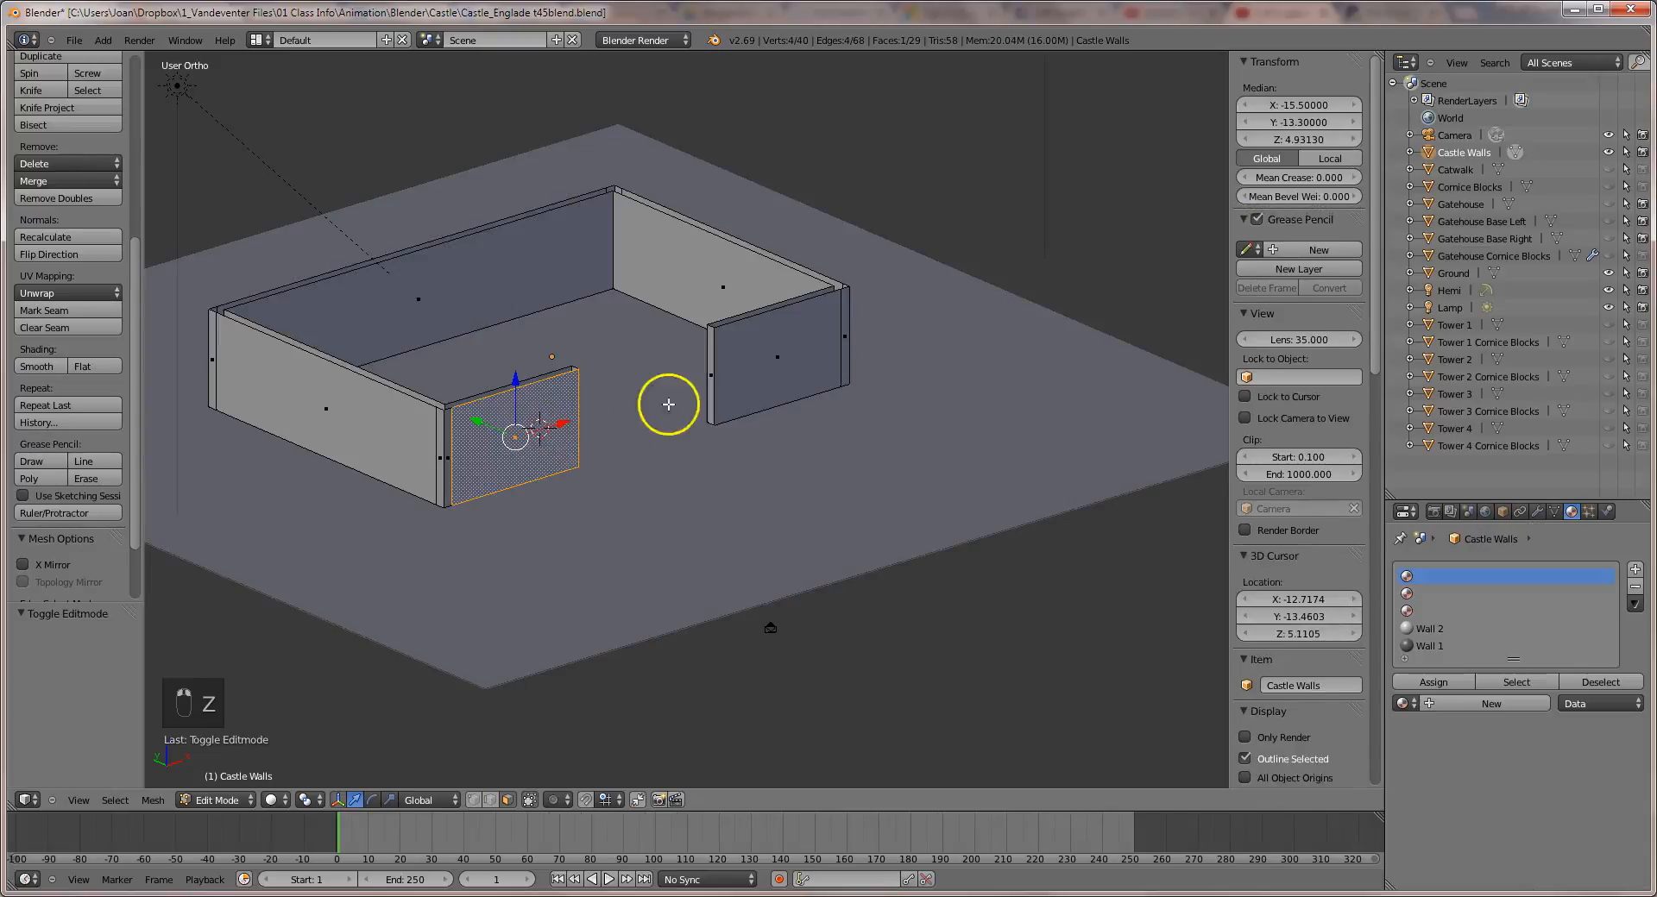
pyautogui.keyDown('shift'); pyautogui.rightClick(759, 363); pyautogui.keyUp('shift')
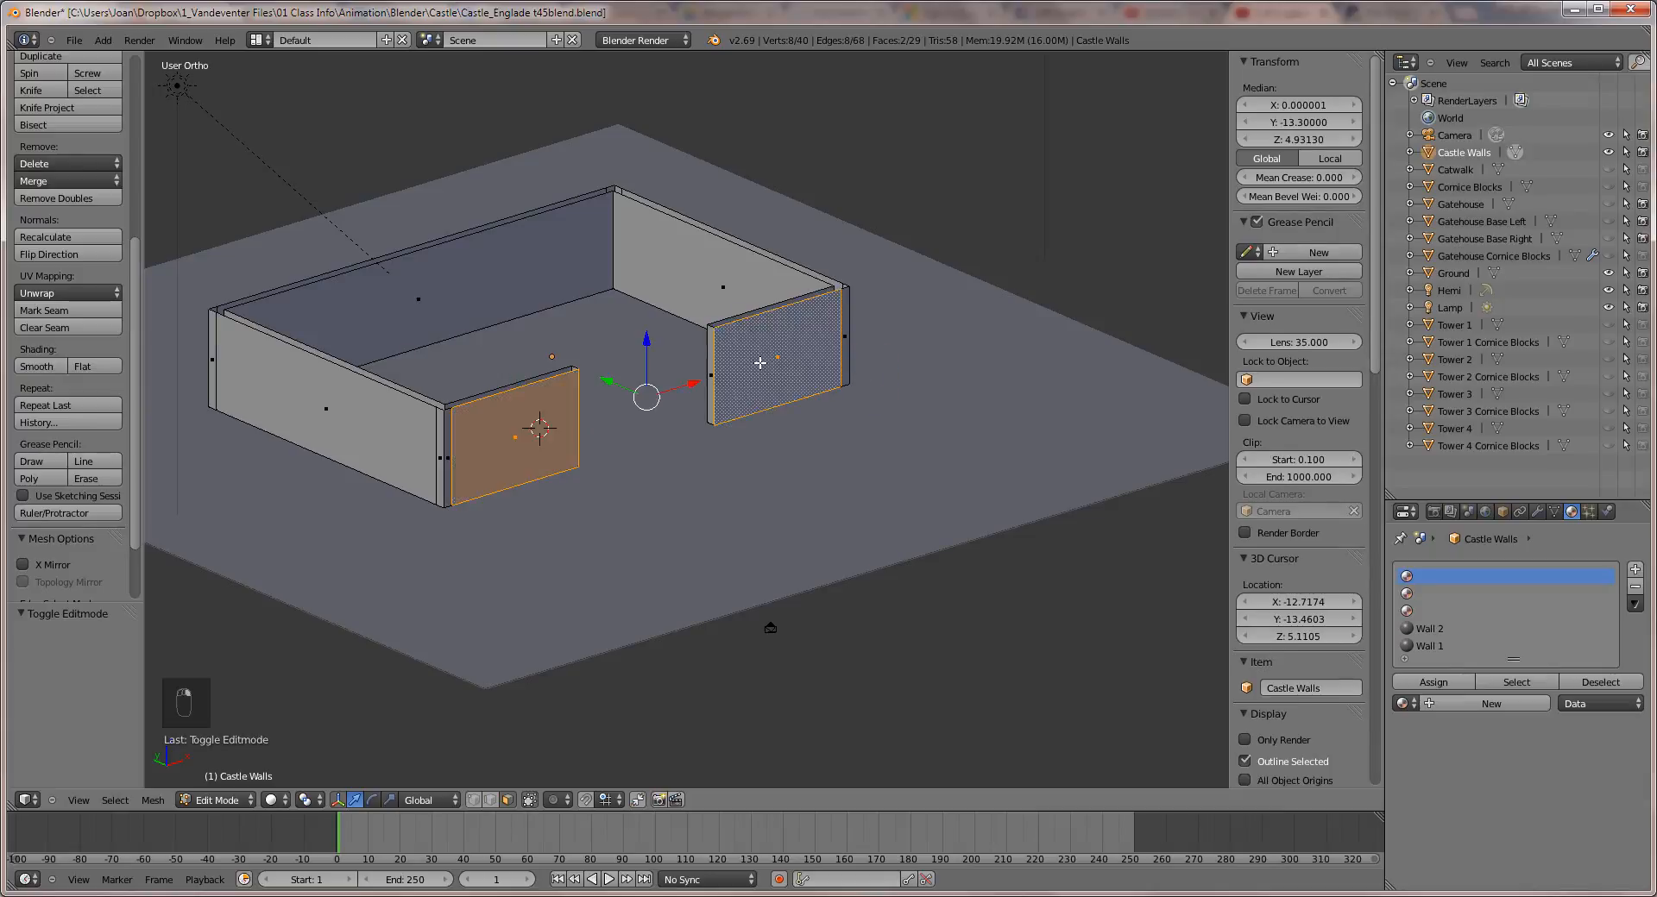
pyautogui.keyDown('shift'); pyautogui.rightClick(457, 287); pyautogui.keyUp('shift')
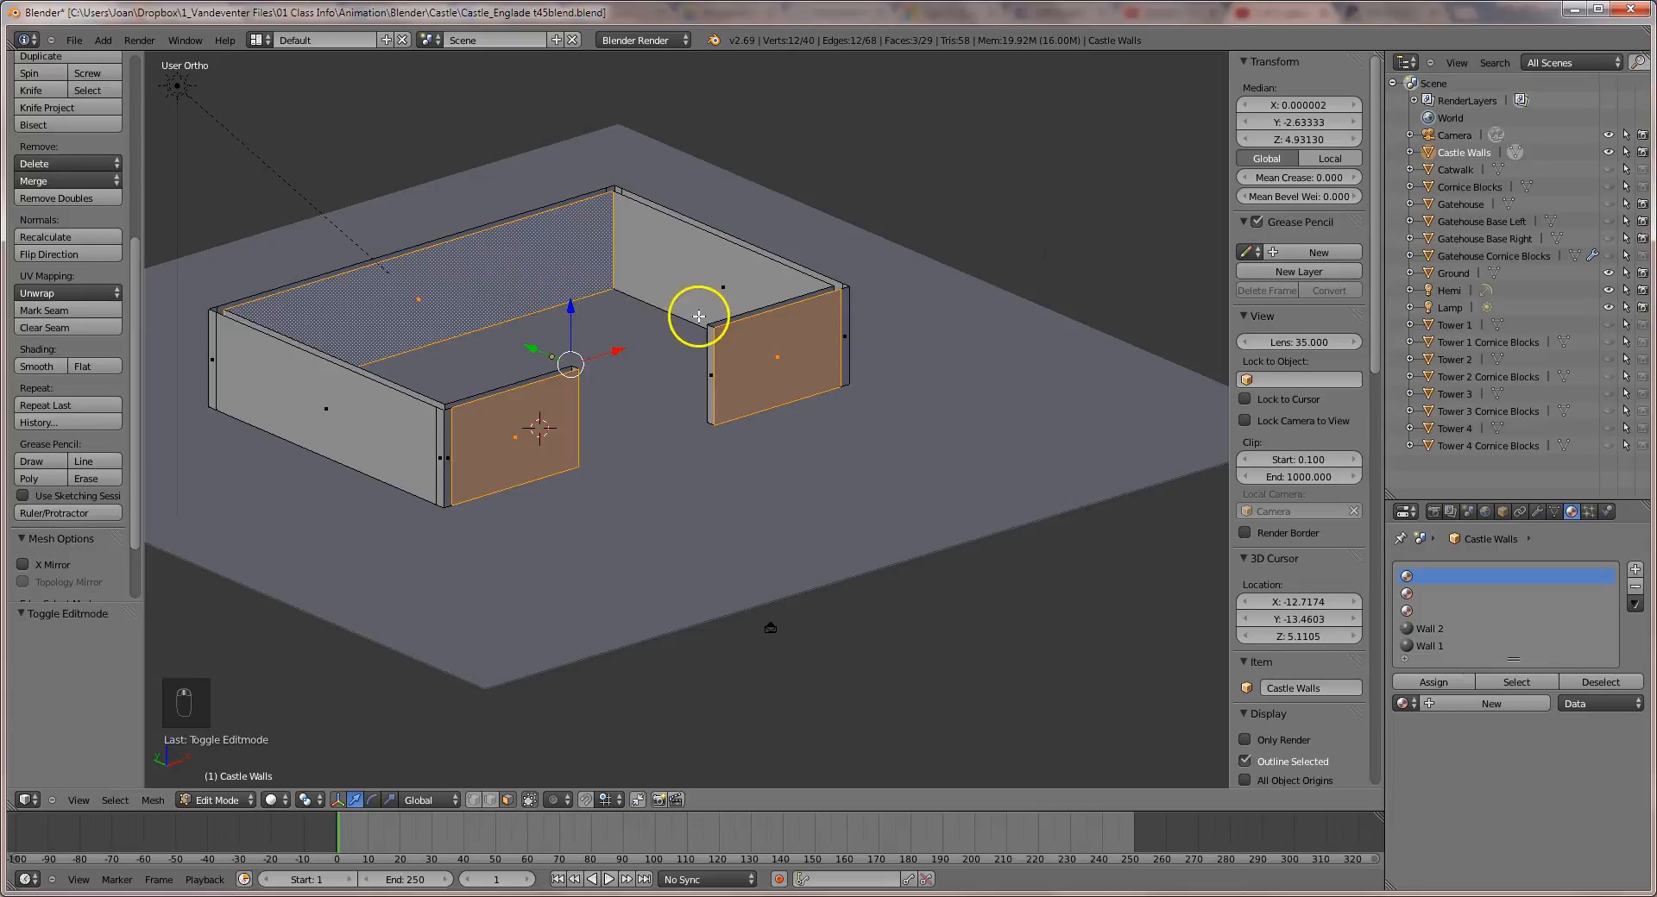
# Add the opposite faces of the front and back walls to the selection, assign the Wall 1 material, and deselect them.
pyautogui.moveTo(618, 358); pyautogui.dragTo(721, 381, button='middle')
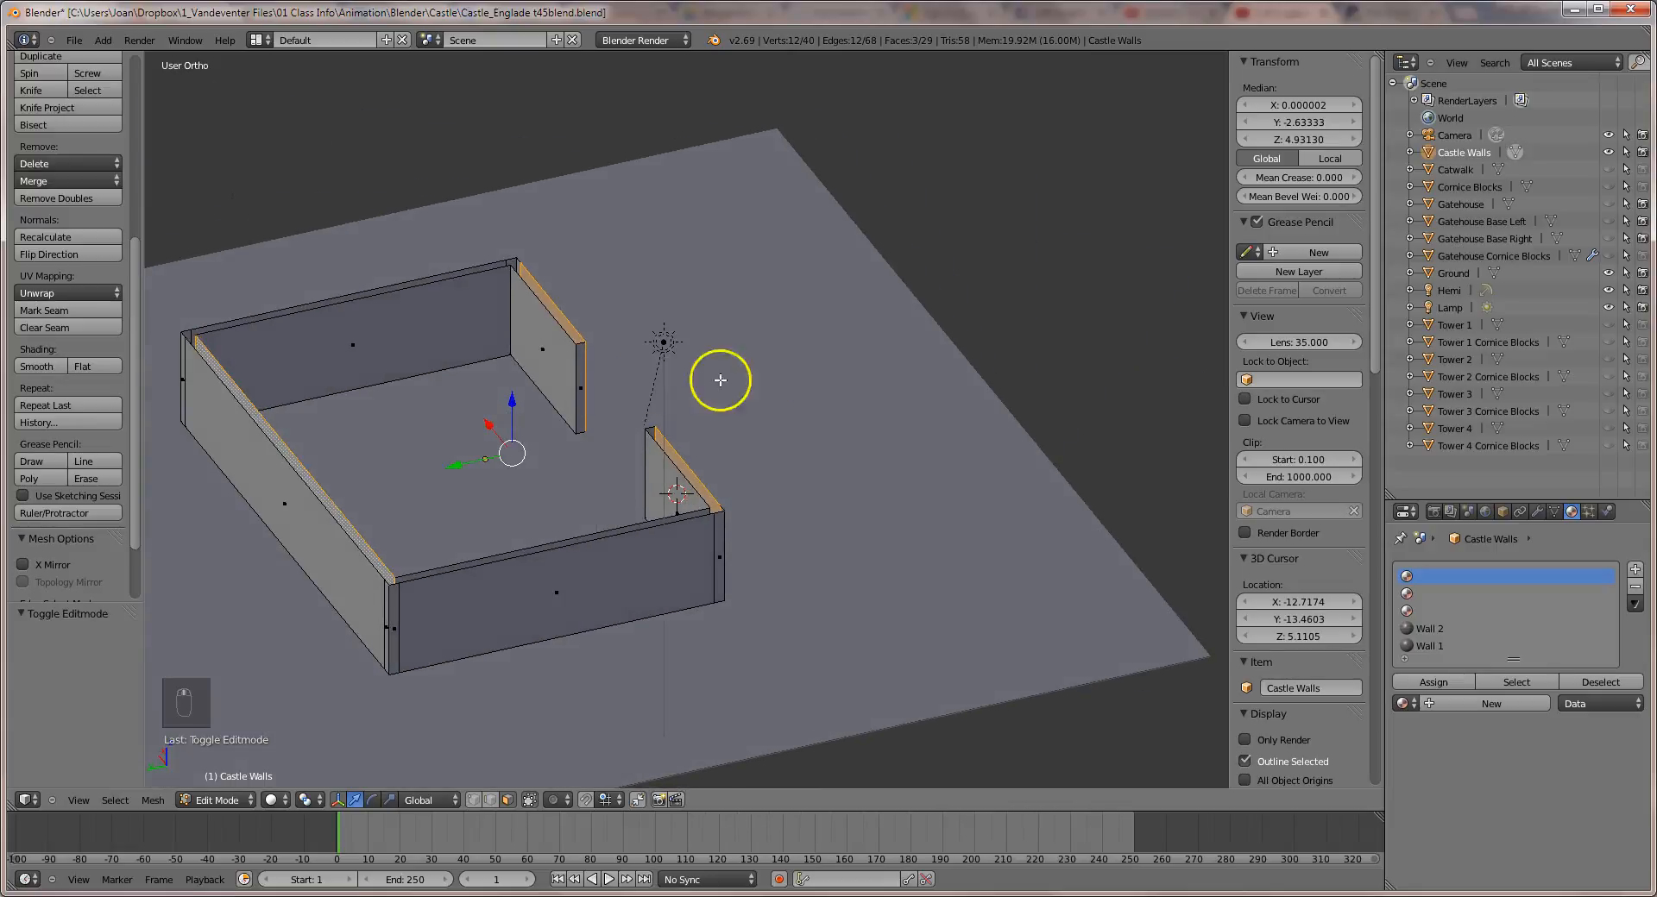
pyautogui.keyDown('shift'); pyautogui.rightClick(573, 386); pyautogui.keyUp('shift')
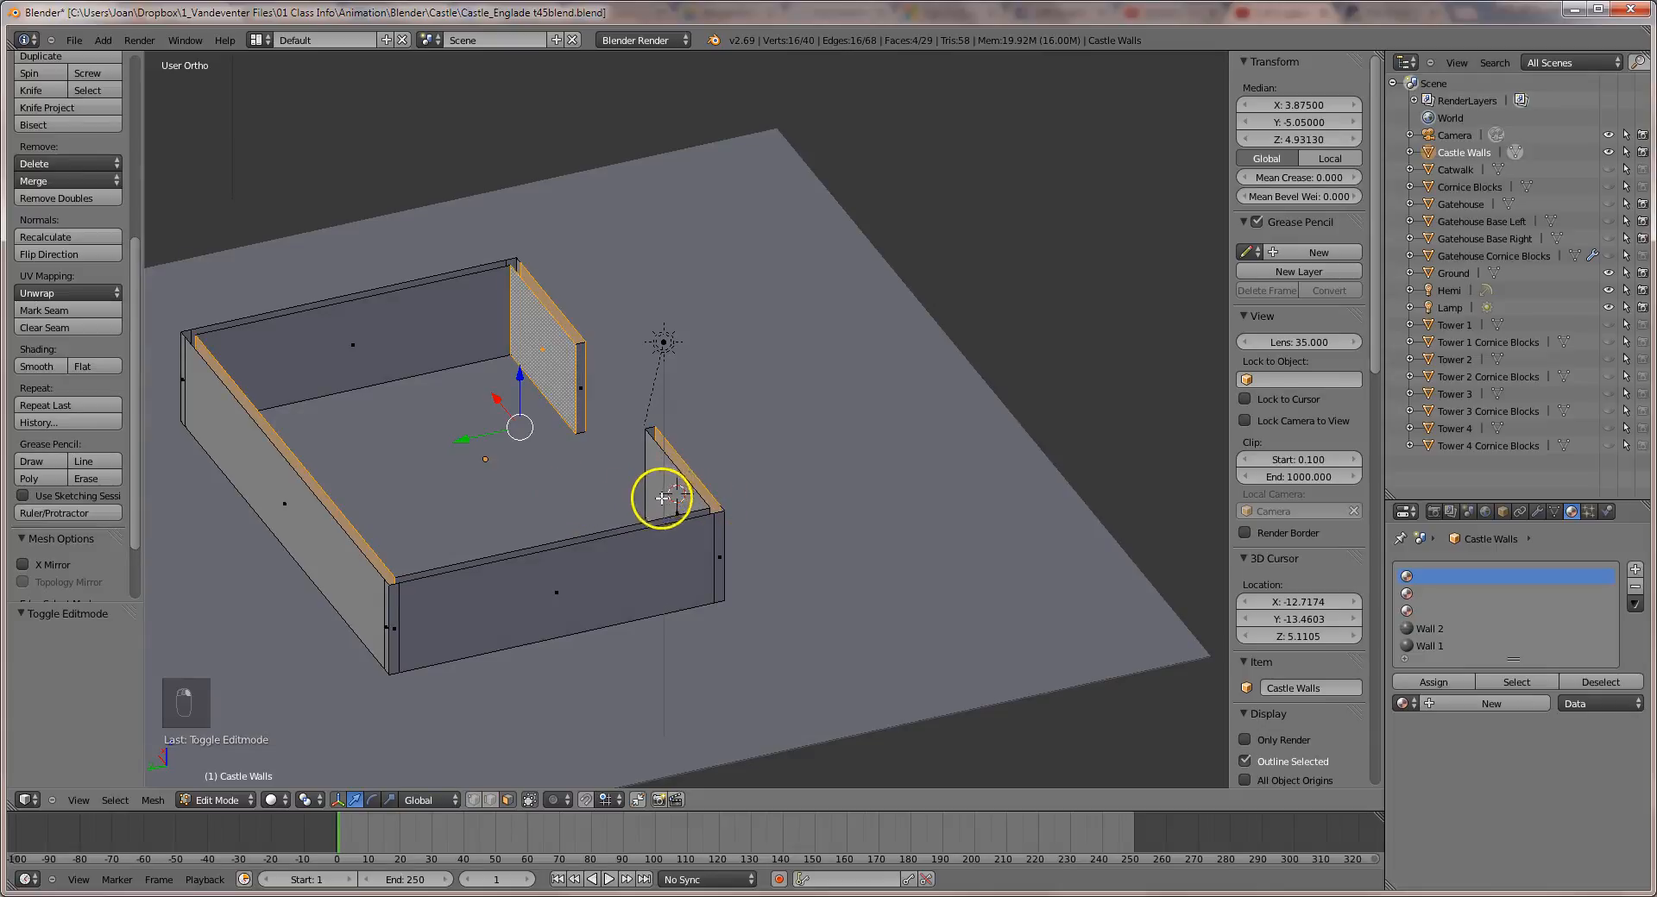
pyautogui.keyDown('shift'); pyautogui.rightClick(294, 535); pyautogui.keyUp('shift')
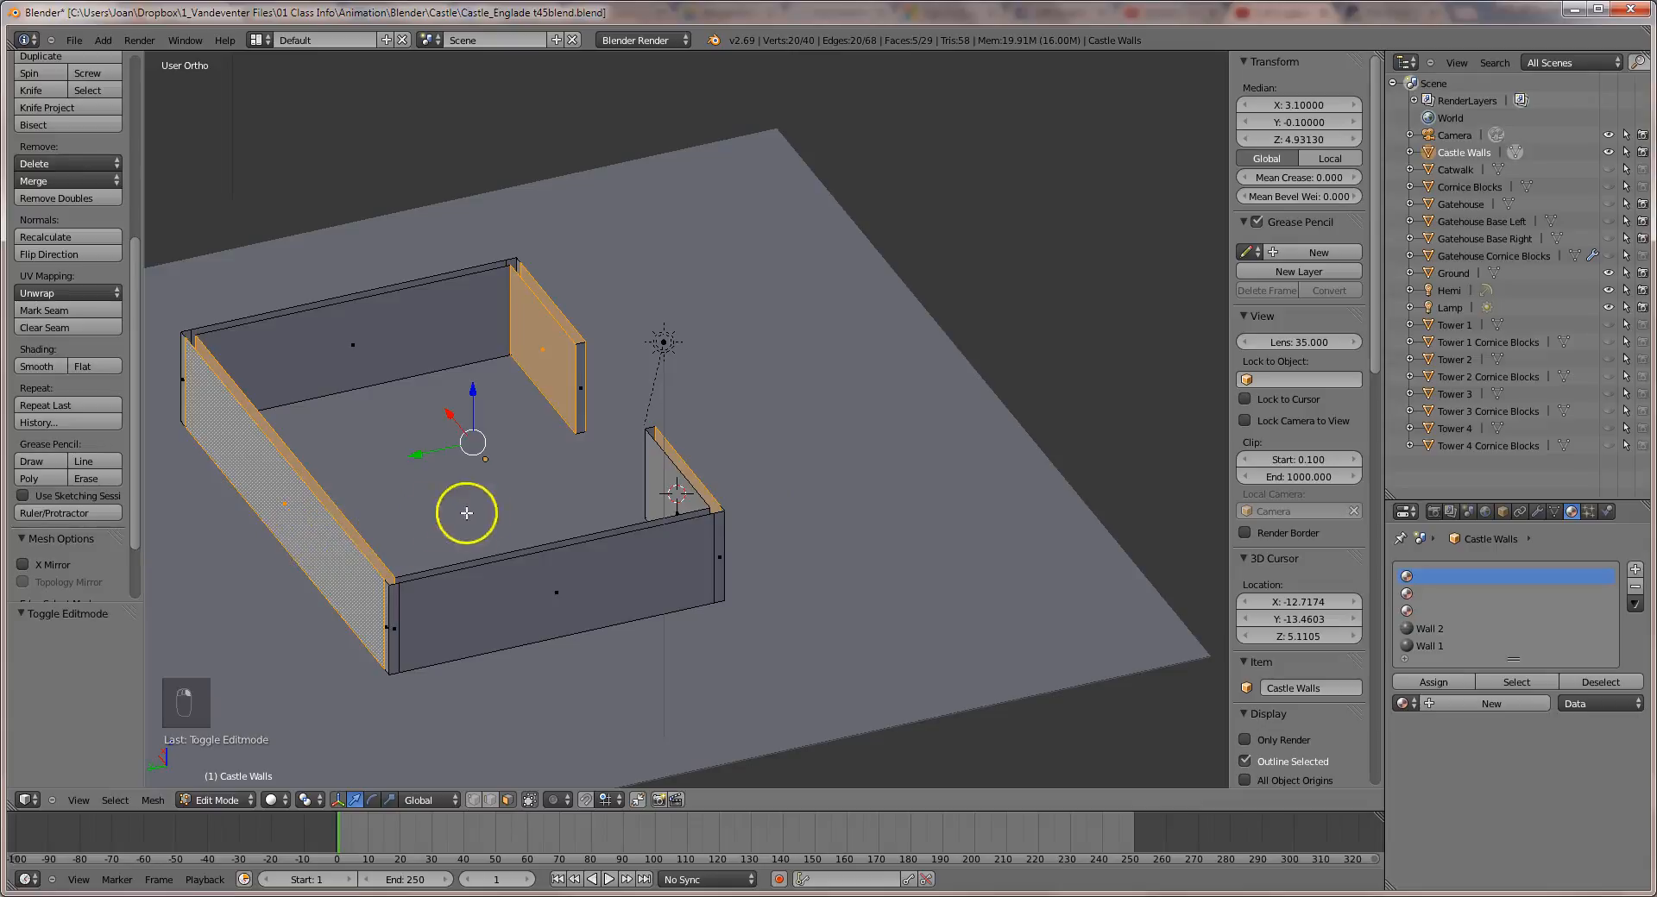
pyautogui.keyDown('shift'); pyautogui.rightClick(659, 491); pyautogui.keyUp('shift')
pyautogui.moveTo(992, 454); pyautogui.dragTo(743, 429, button='middle')
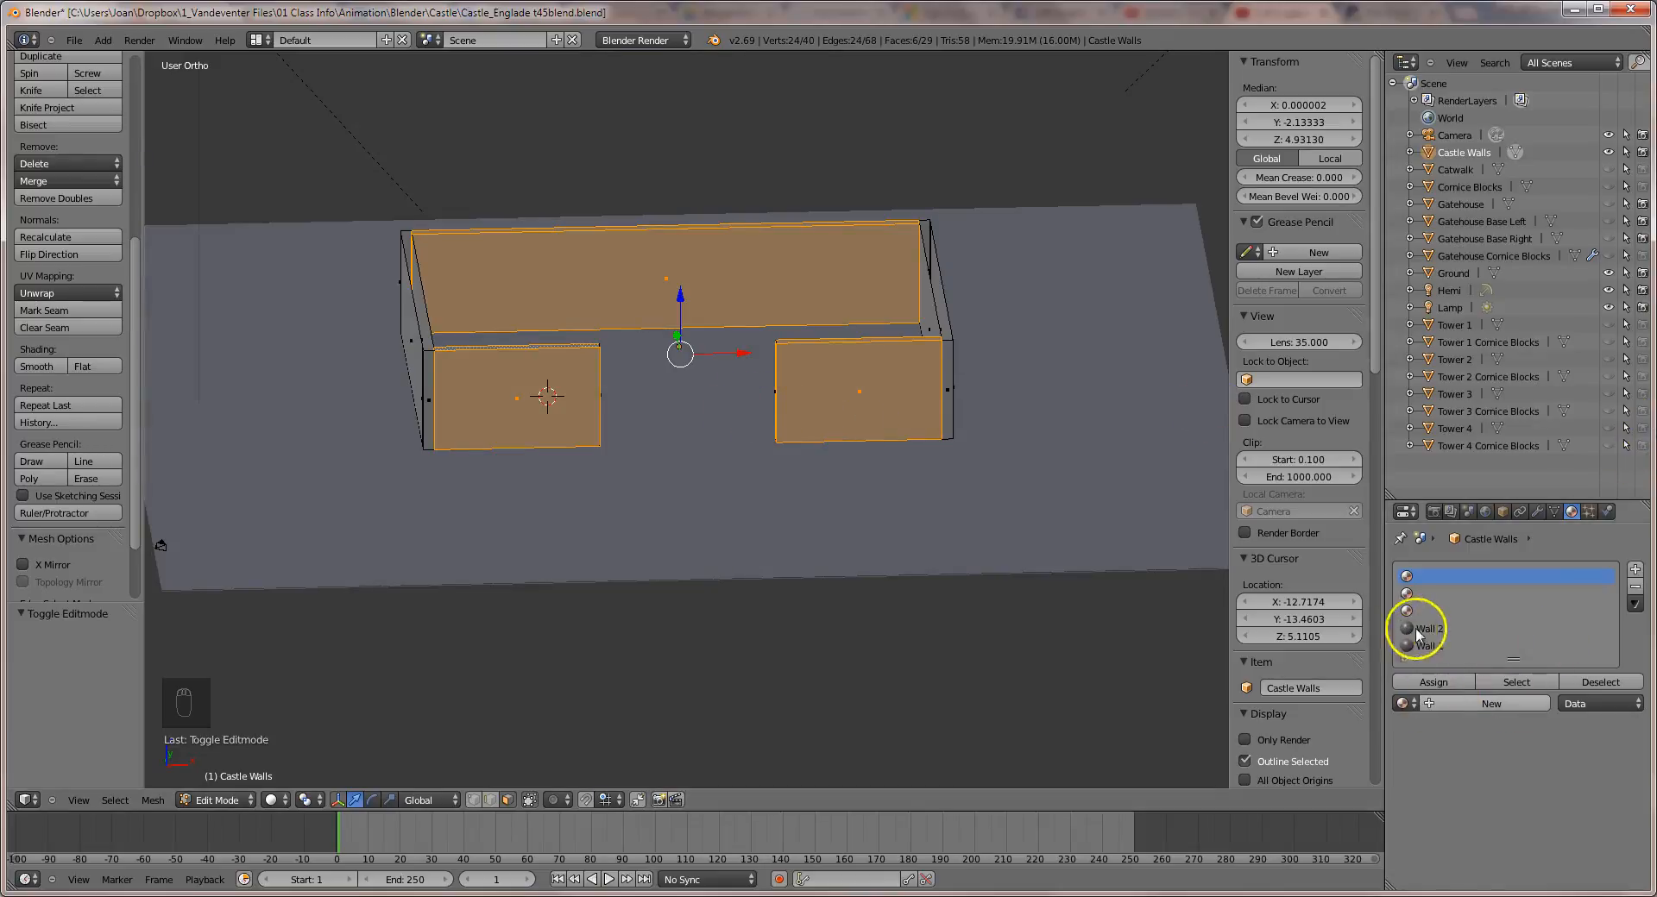
pyautogui.click(1434, 648)
pyautogui.scroll(15, 1592, 695)
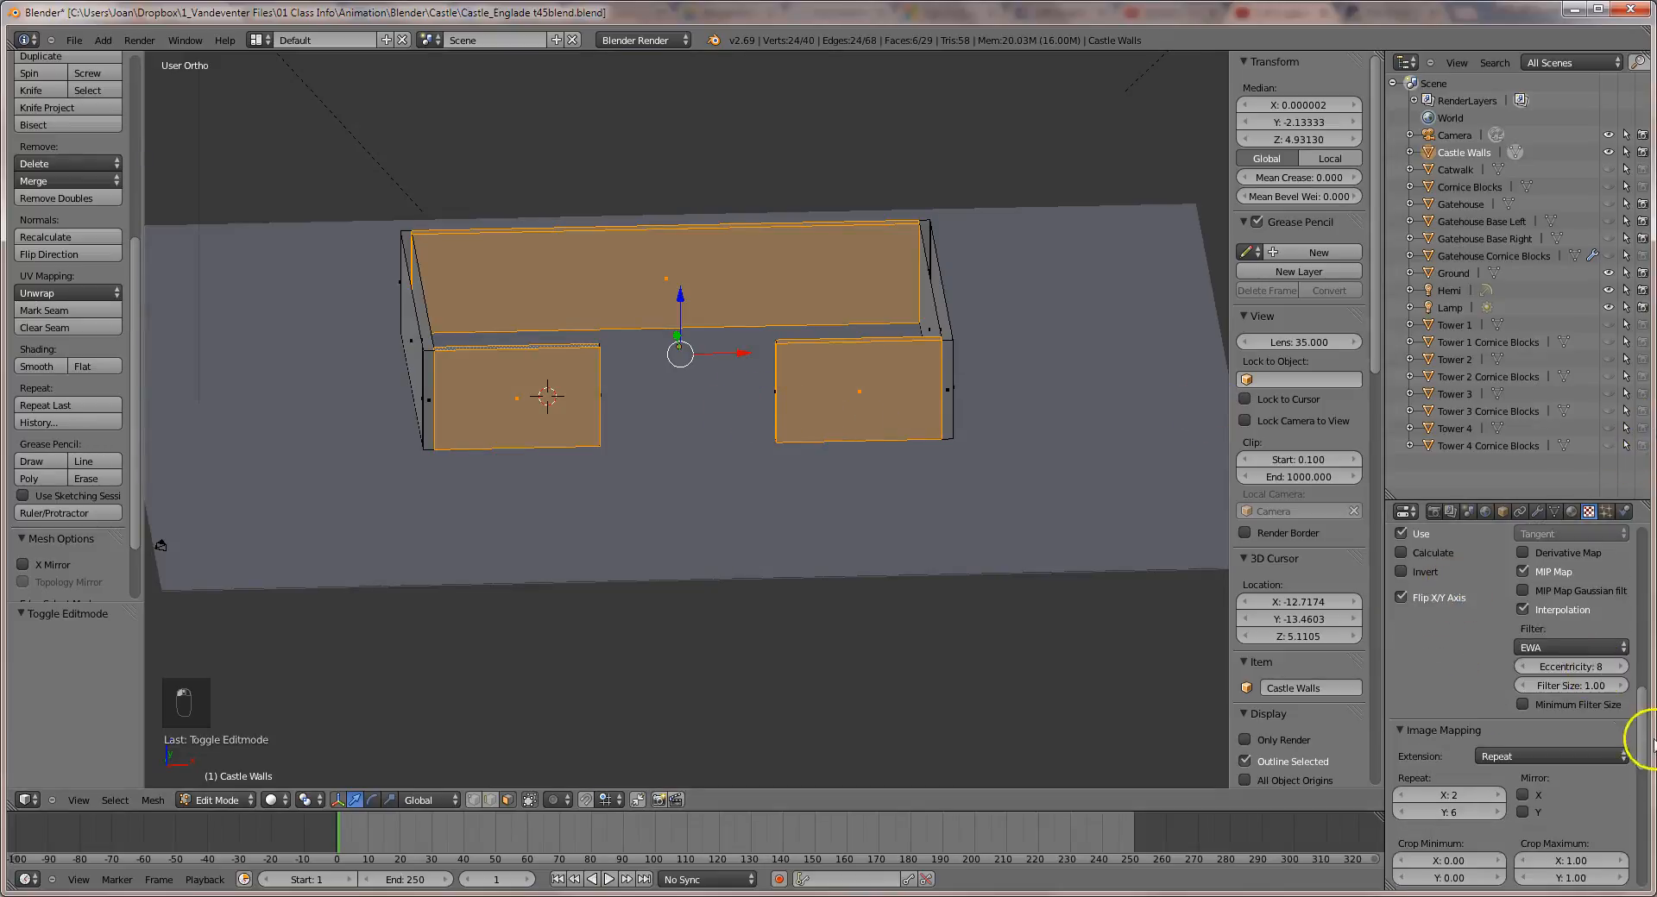
pyautogui.scroll(5, 1592, 694)
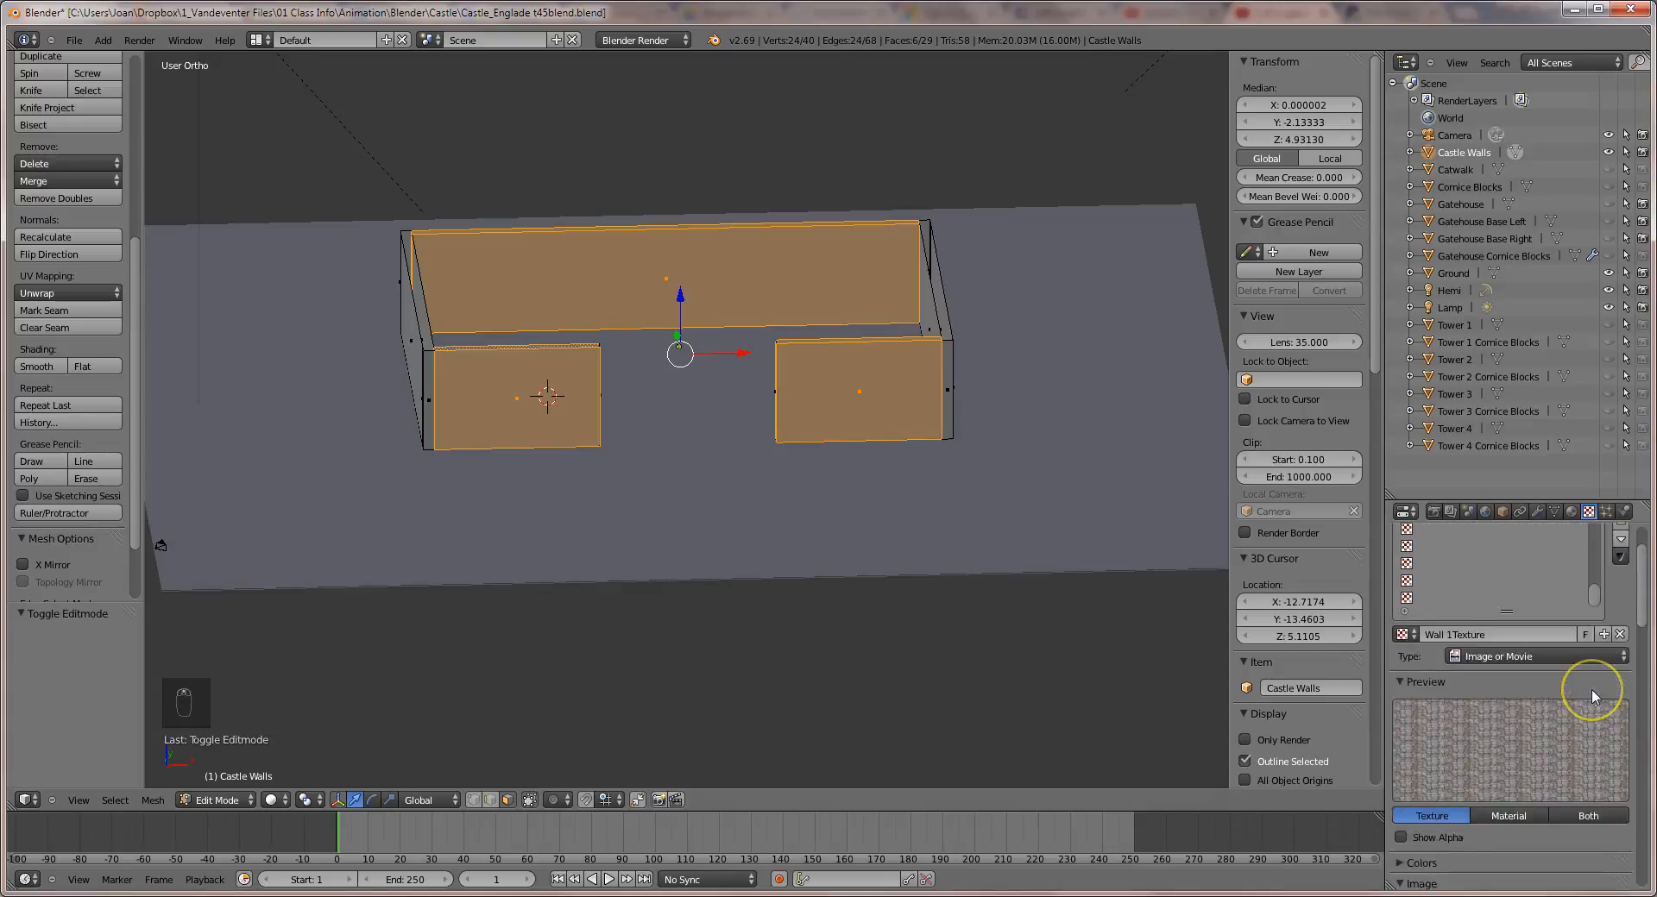
pyautogui.click(1570, 513)
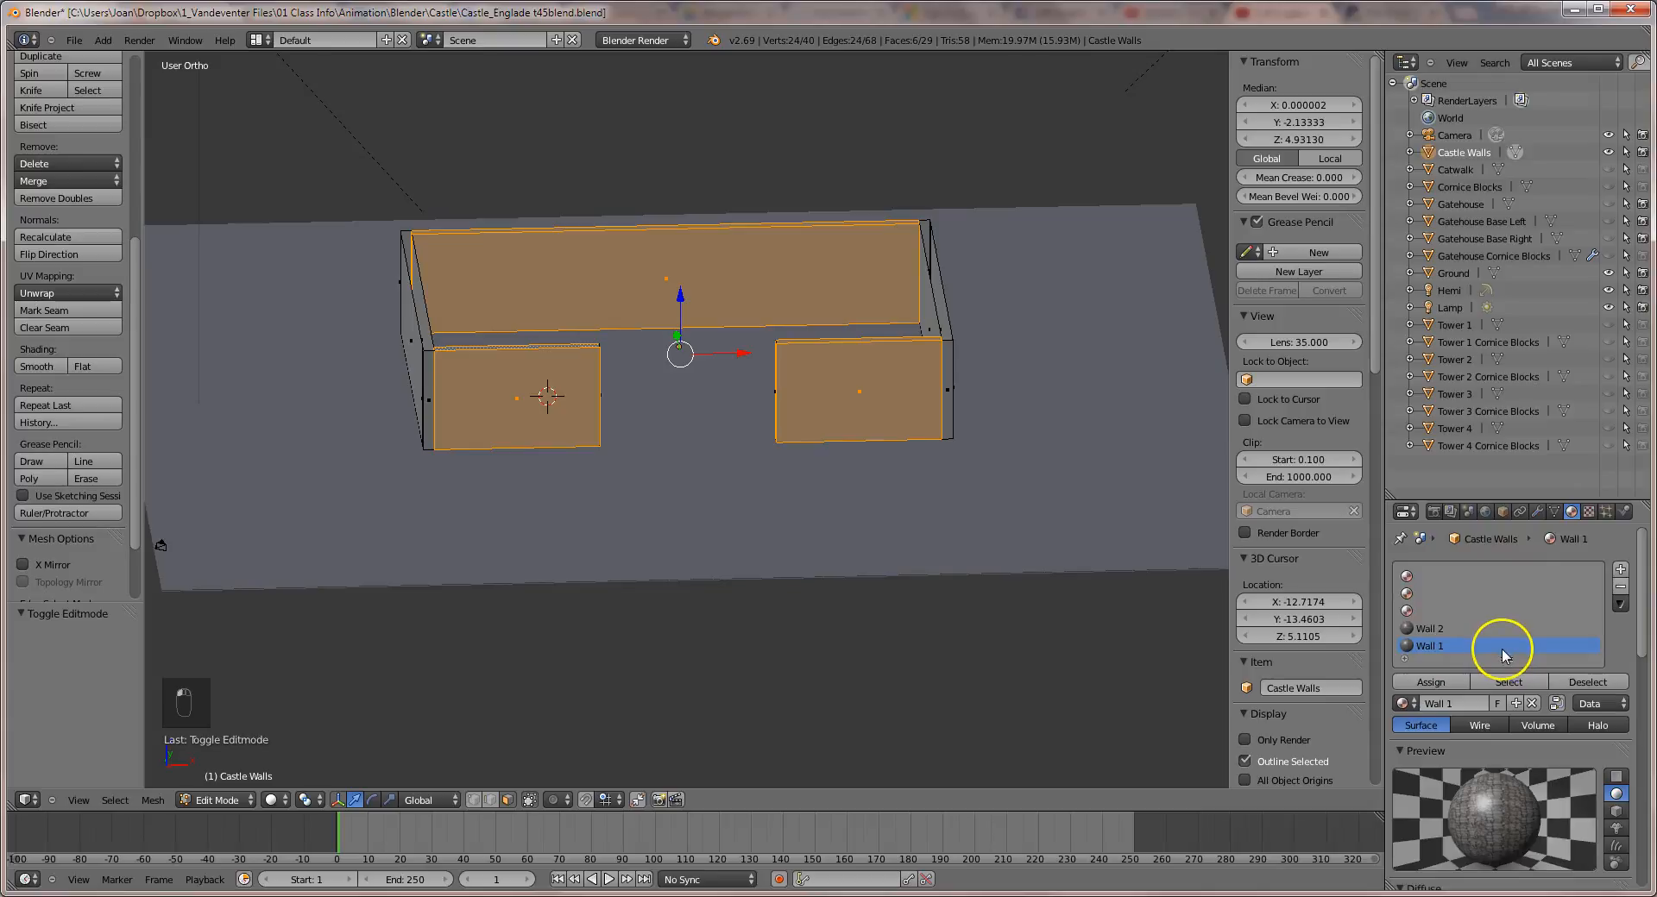
pyautogui.click(1430, 683)
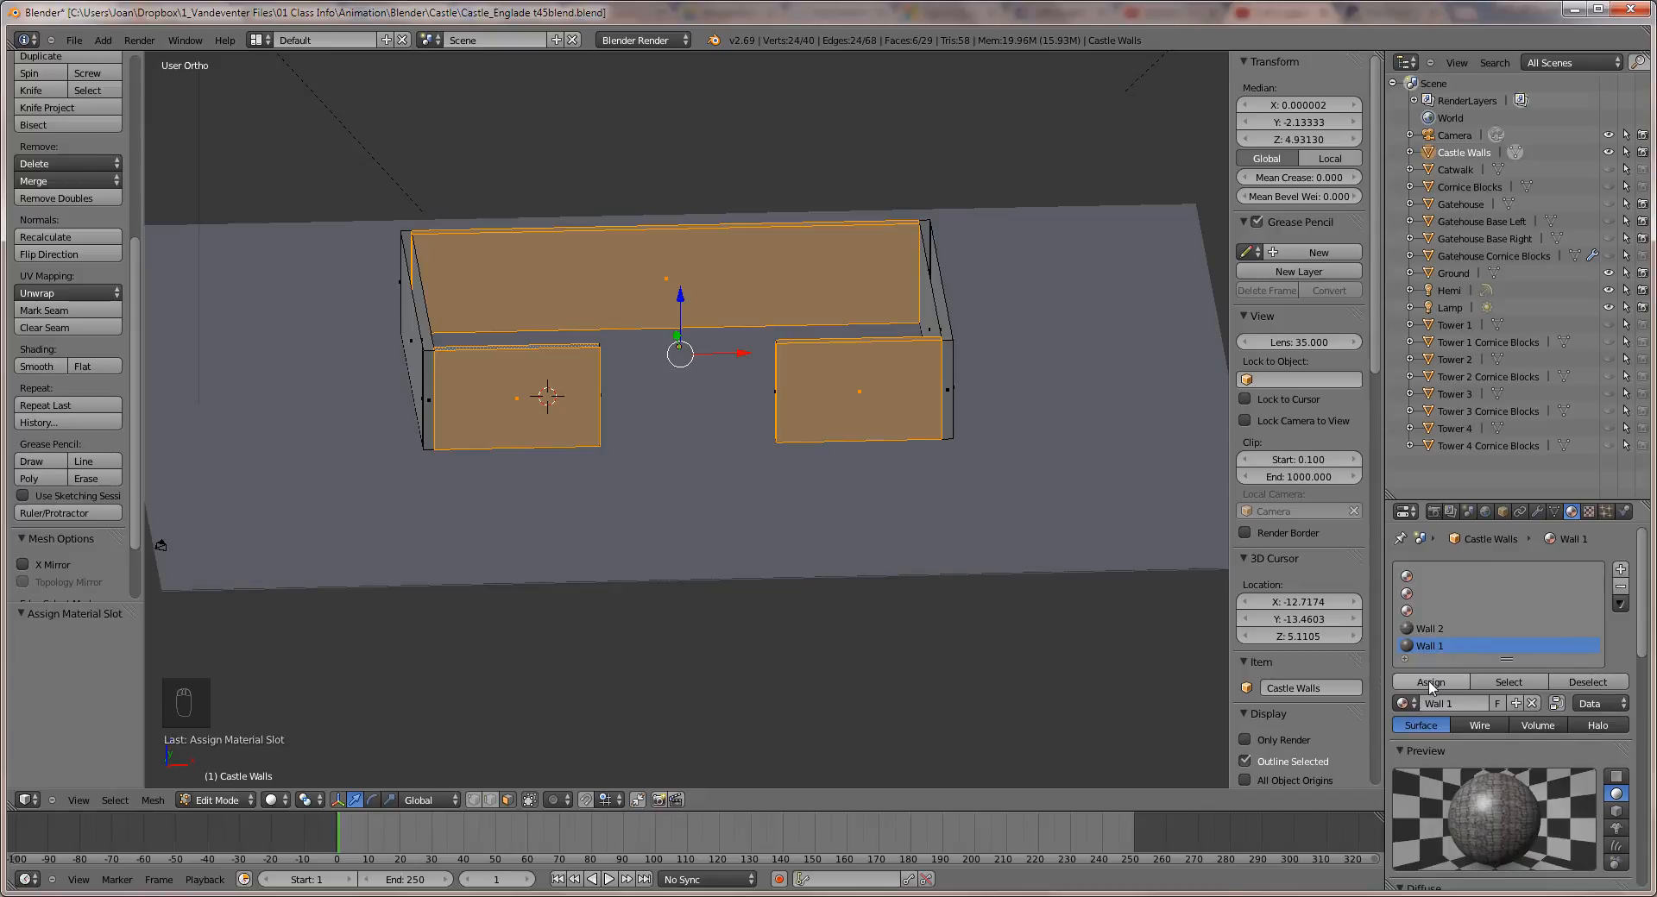
pyautogui.moveTo(1091, 544); pyautogui.dragTo(1153, 539, button='middle')
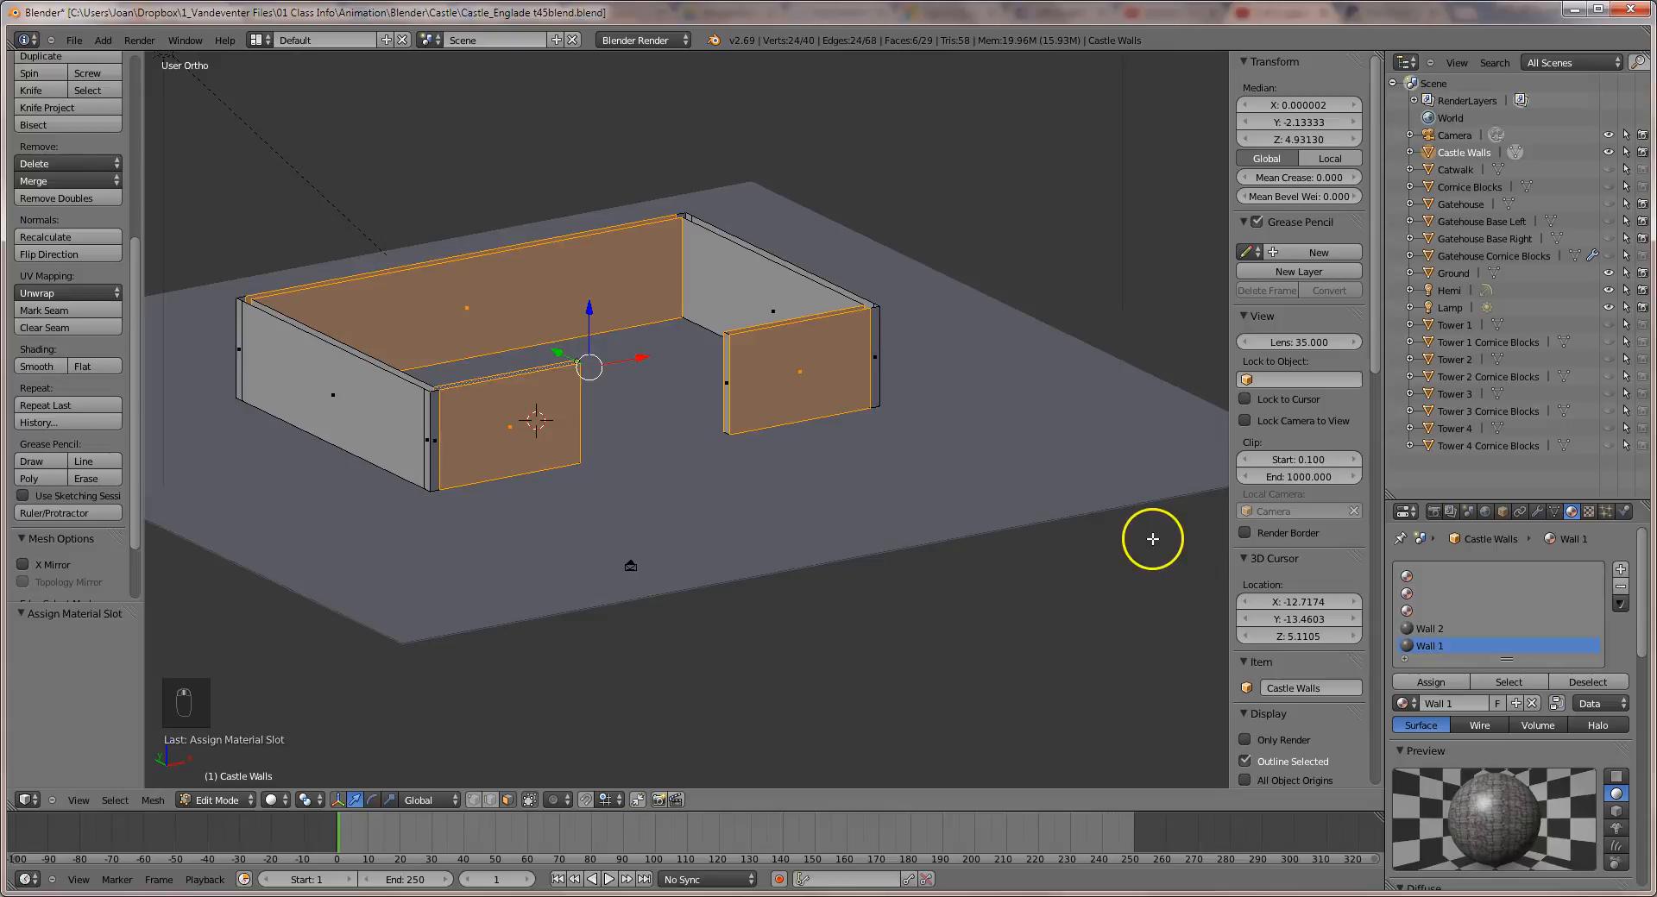
pyautogui.click(1586, 682)
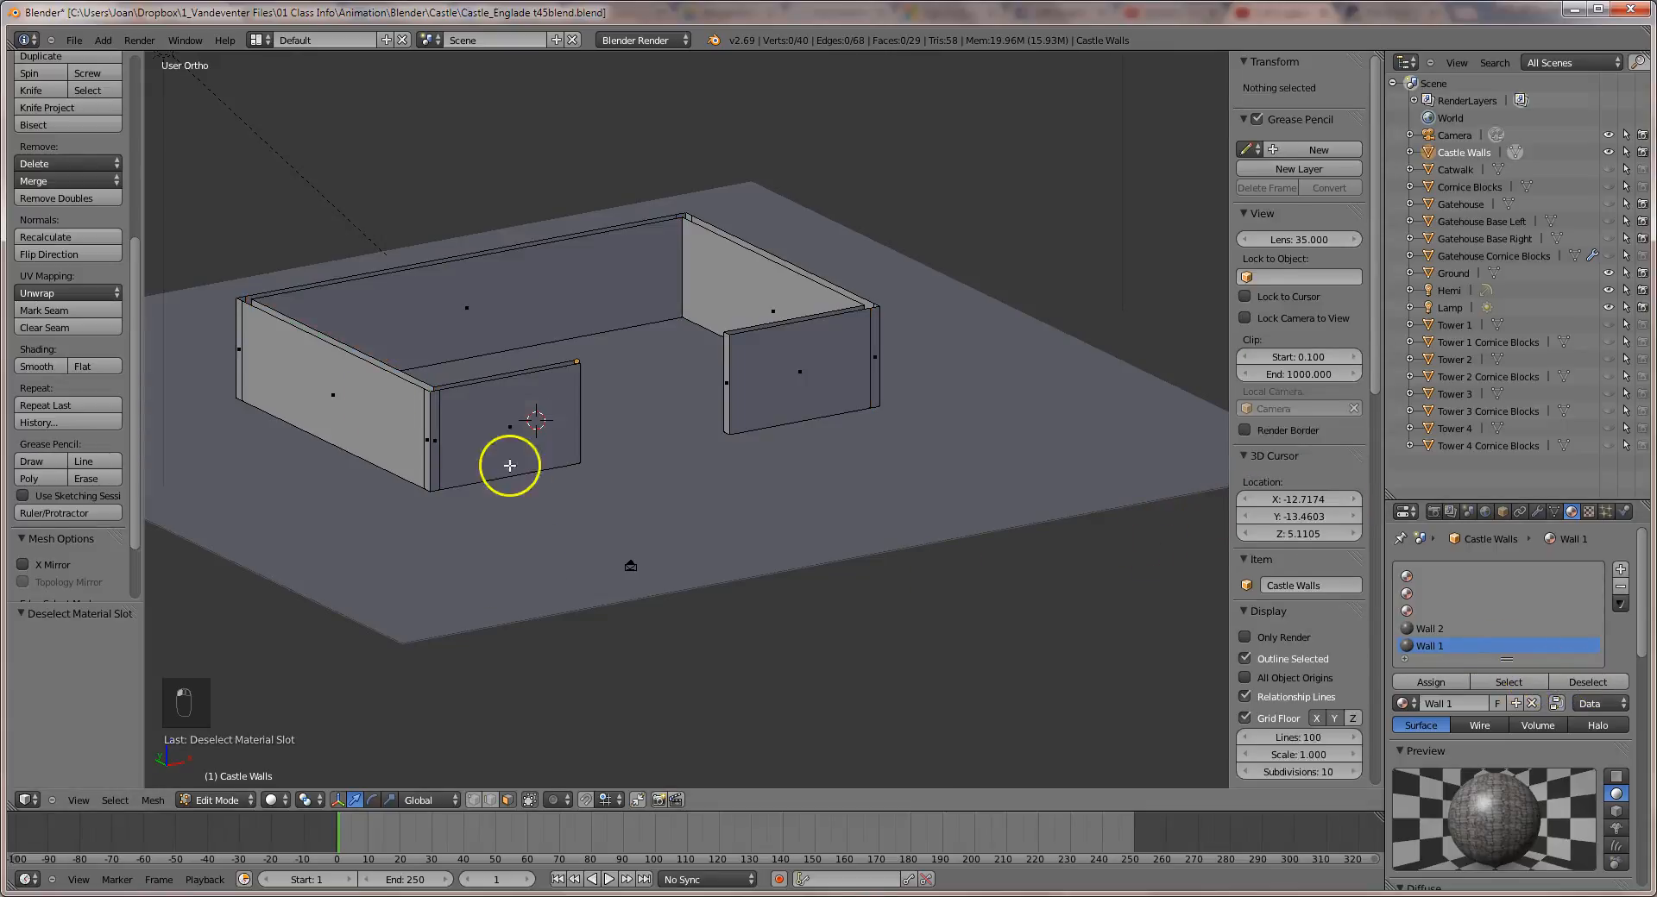
# Select the inner and outer faces of both side walls and assign the Wall 2 material to them.
pyautogui.rightClick(318, 395)
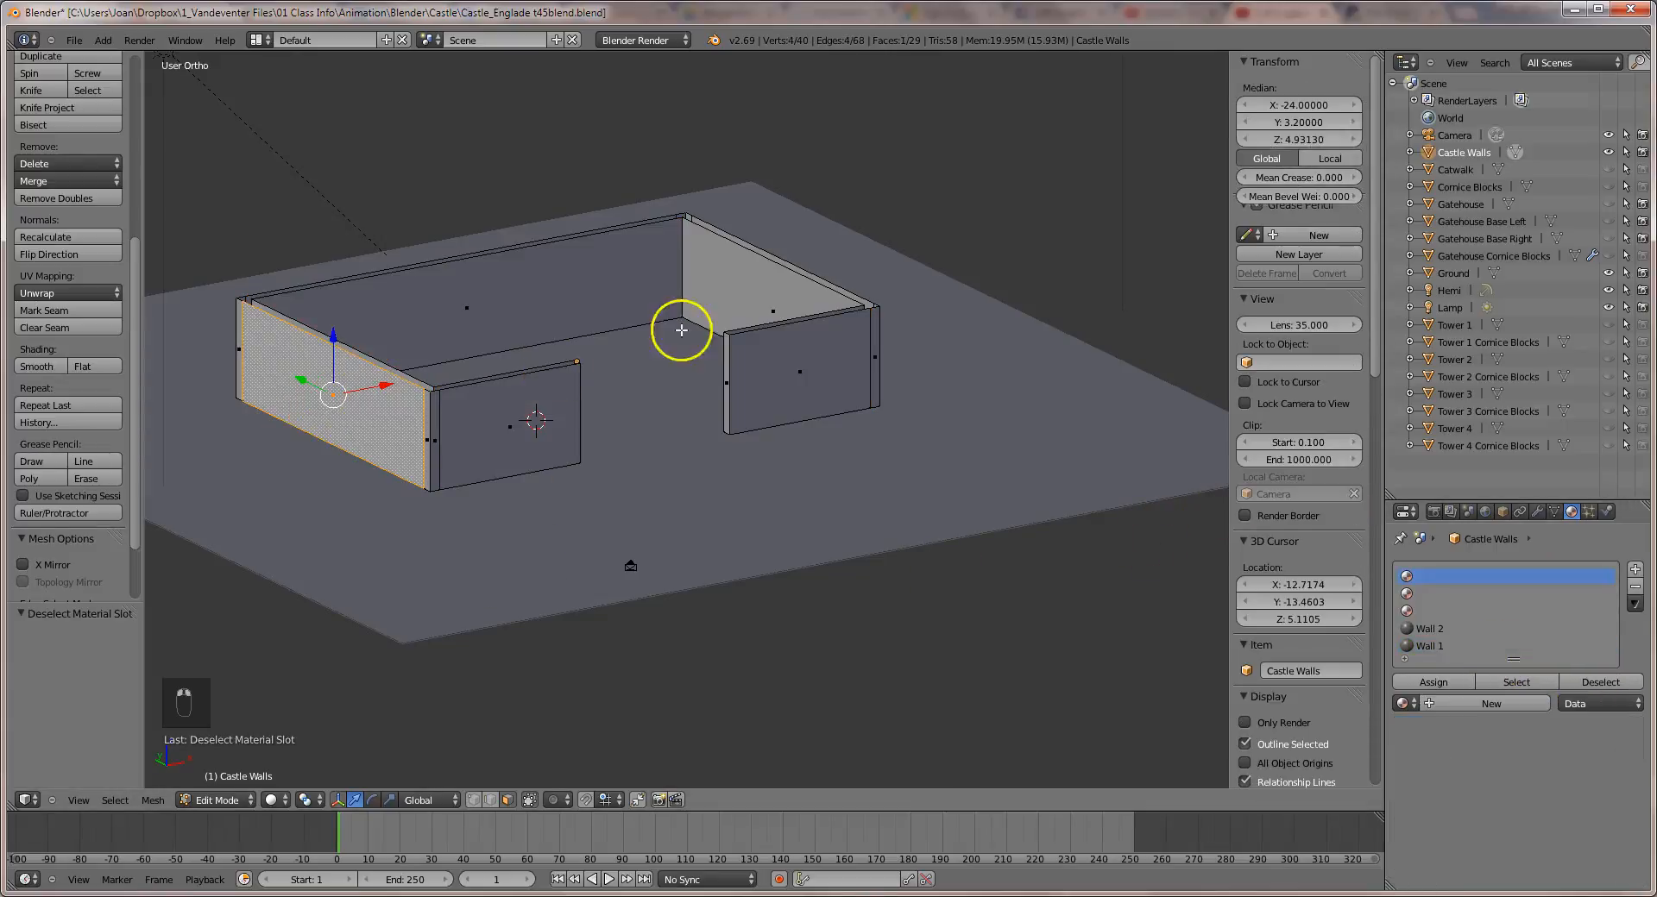
pyautogui.keyDown('shift'); pyautogui.rightClick(744, 299); pyautogui.keyUp('shift')
pyautogui.moveTo(702, 344); pyautogui.dragTo(636, 348, button='middle')
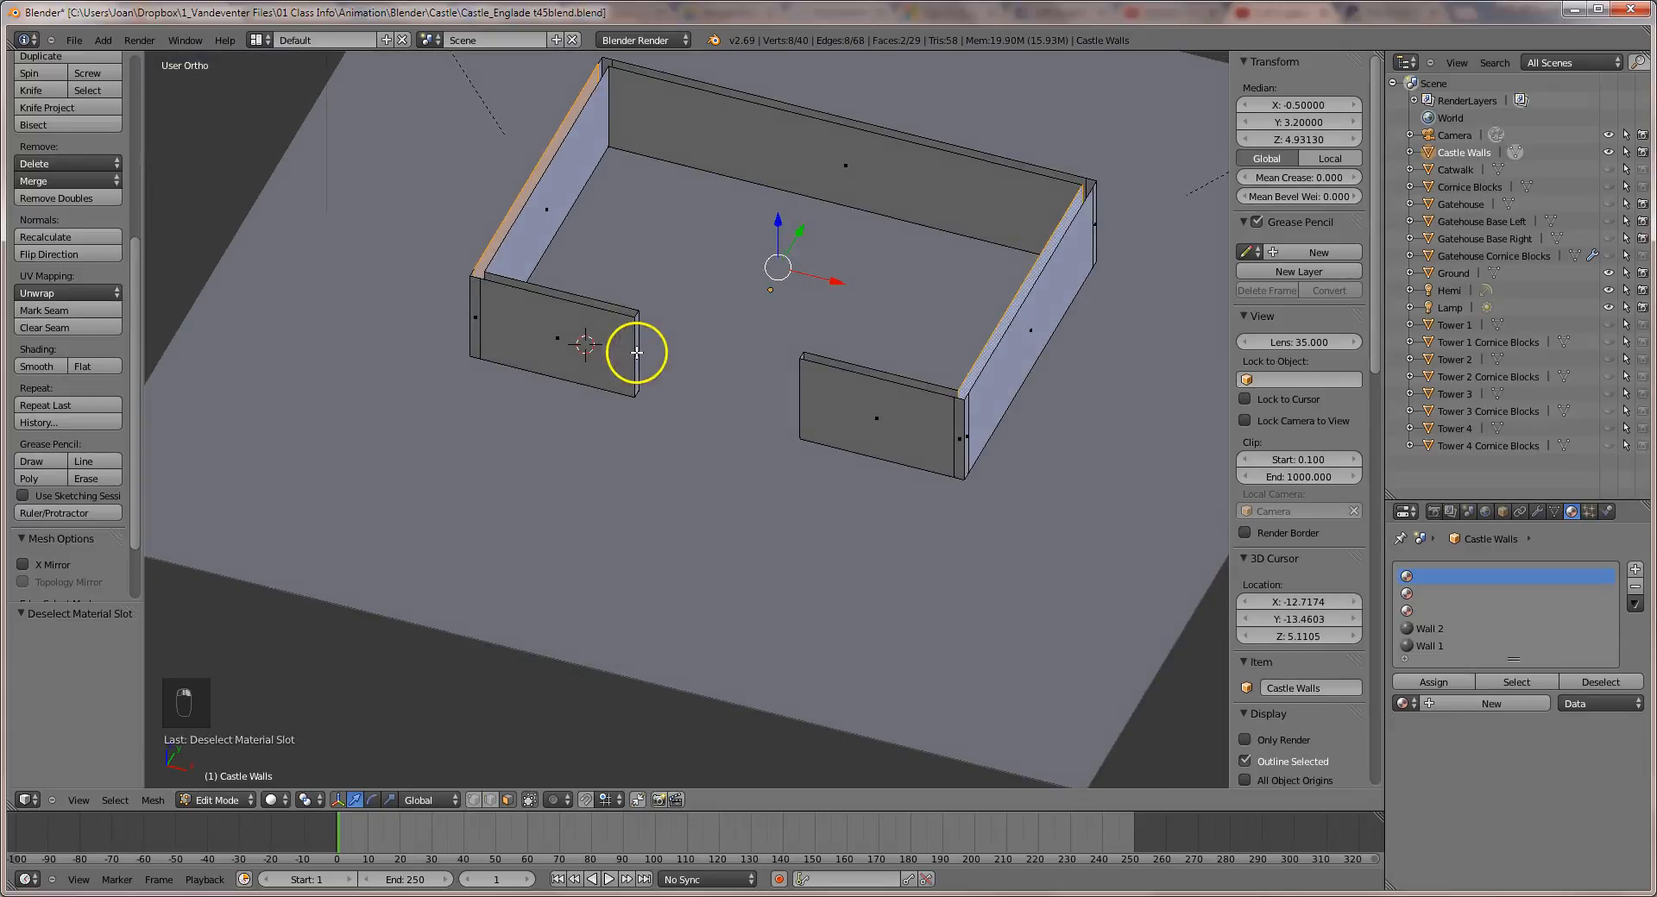
pyautogui.keyDown('shift'); pyautogui.rightClick(527, 243); pyautogui.keyUp('shift')
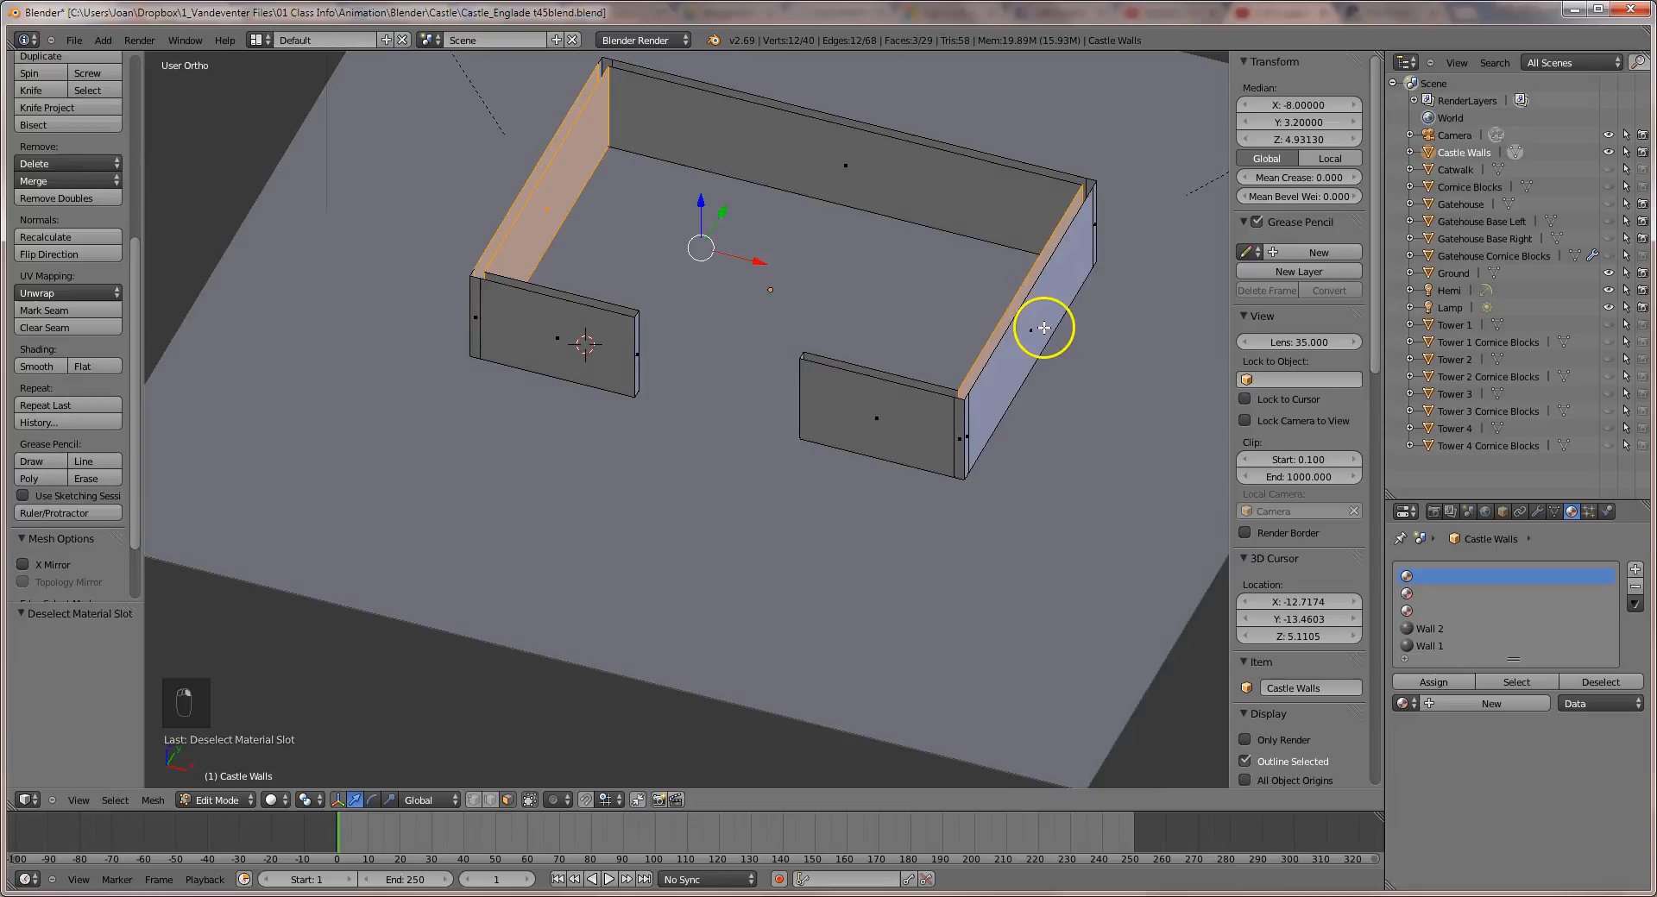
pyautogui.keyDown('shift'); pyautogui.rightClick(1044, 328); pyautogui.keyUp('shift')
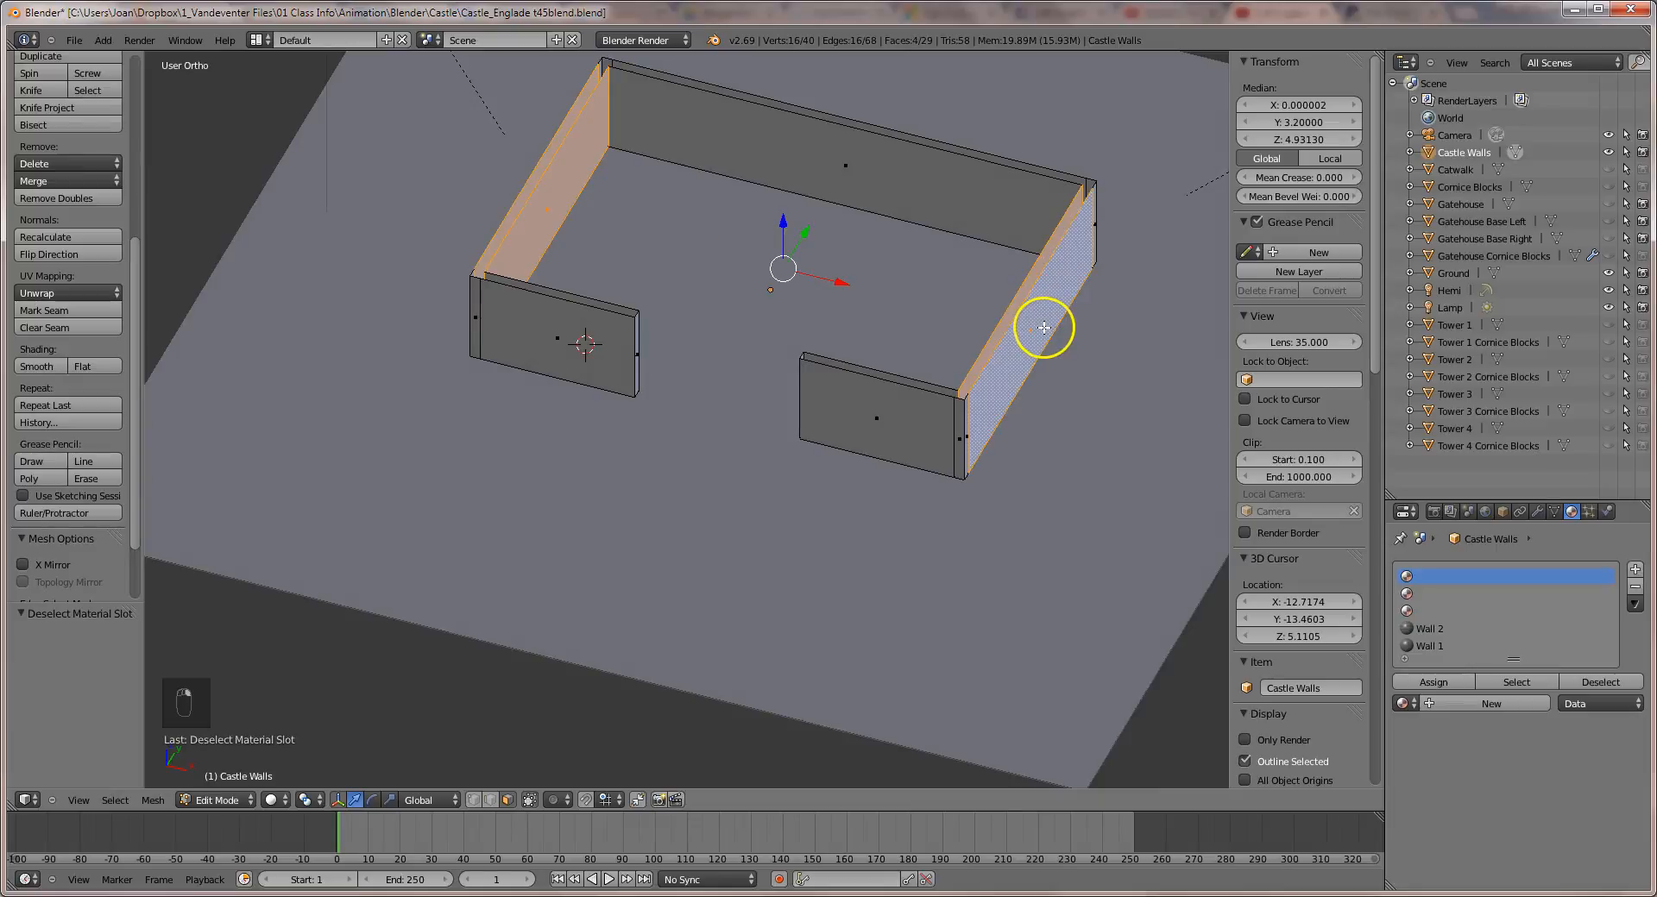
pyautogui.click(1425, 630)
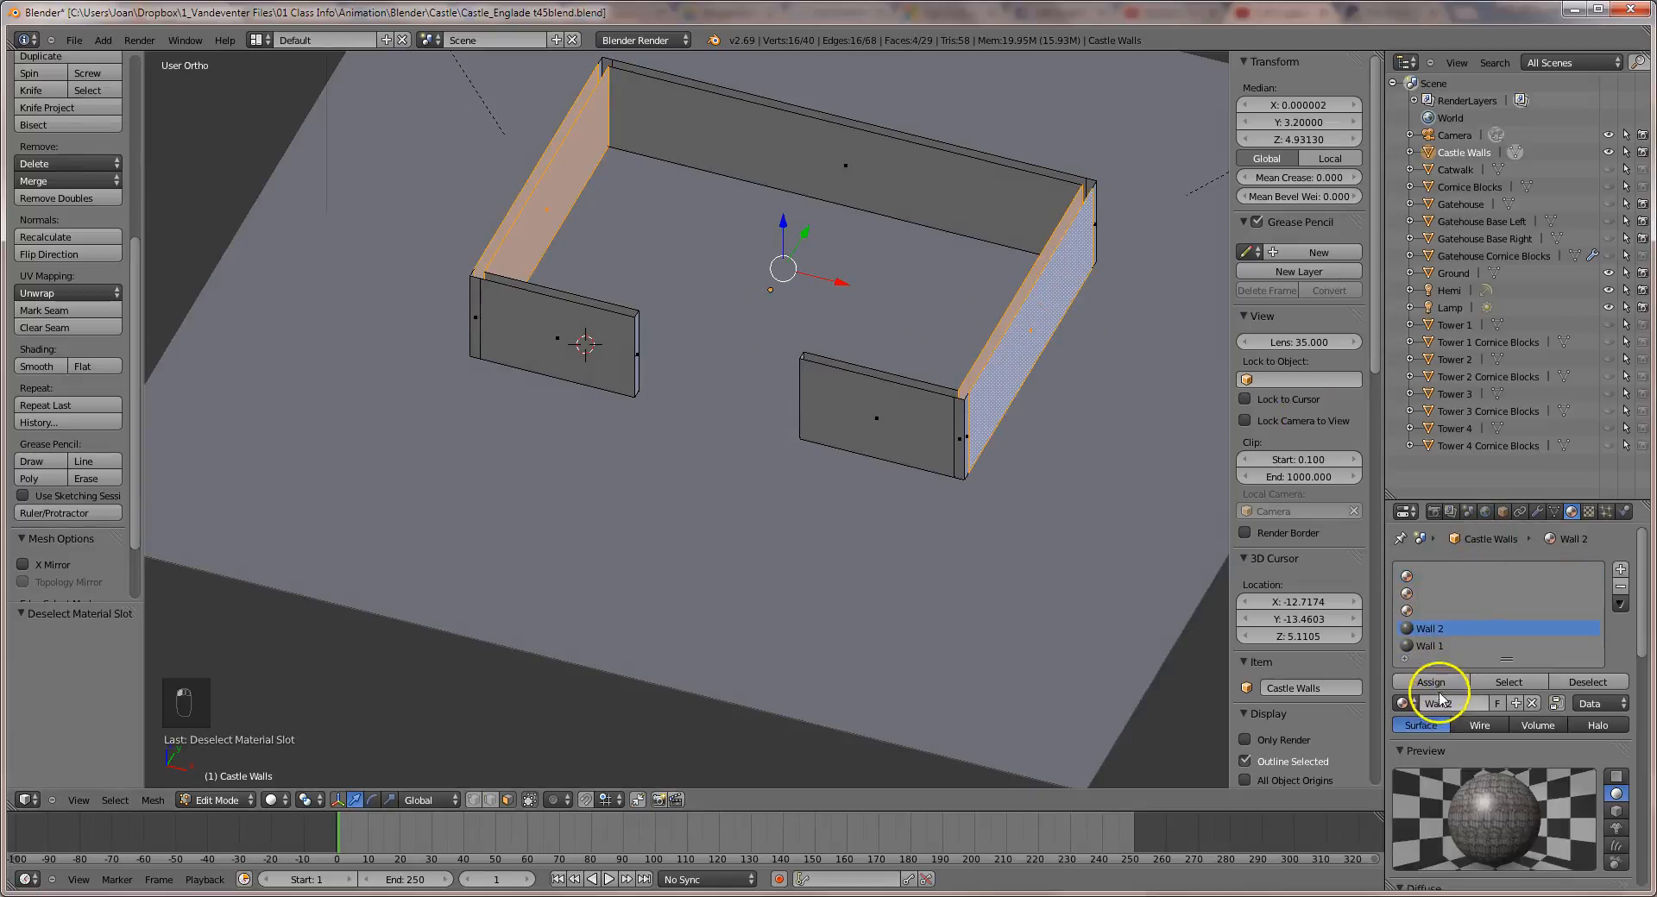
pyautogui.click(1438, 683)
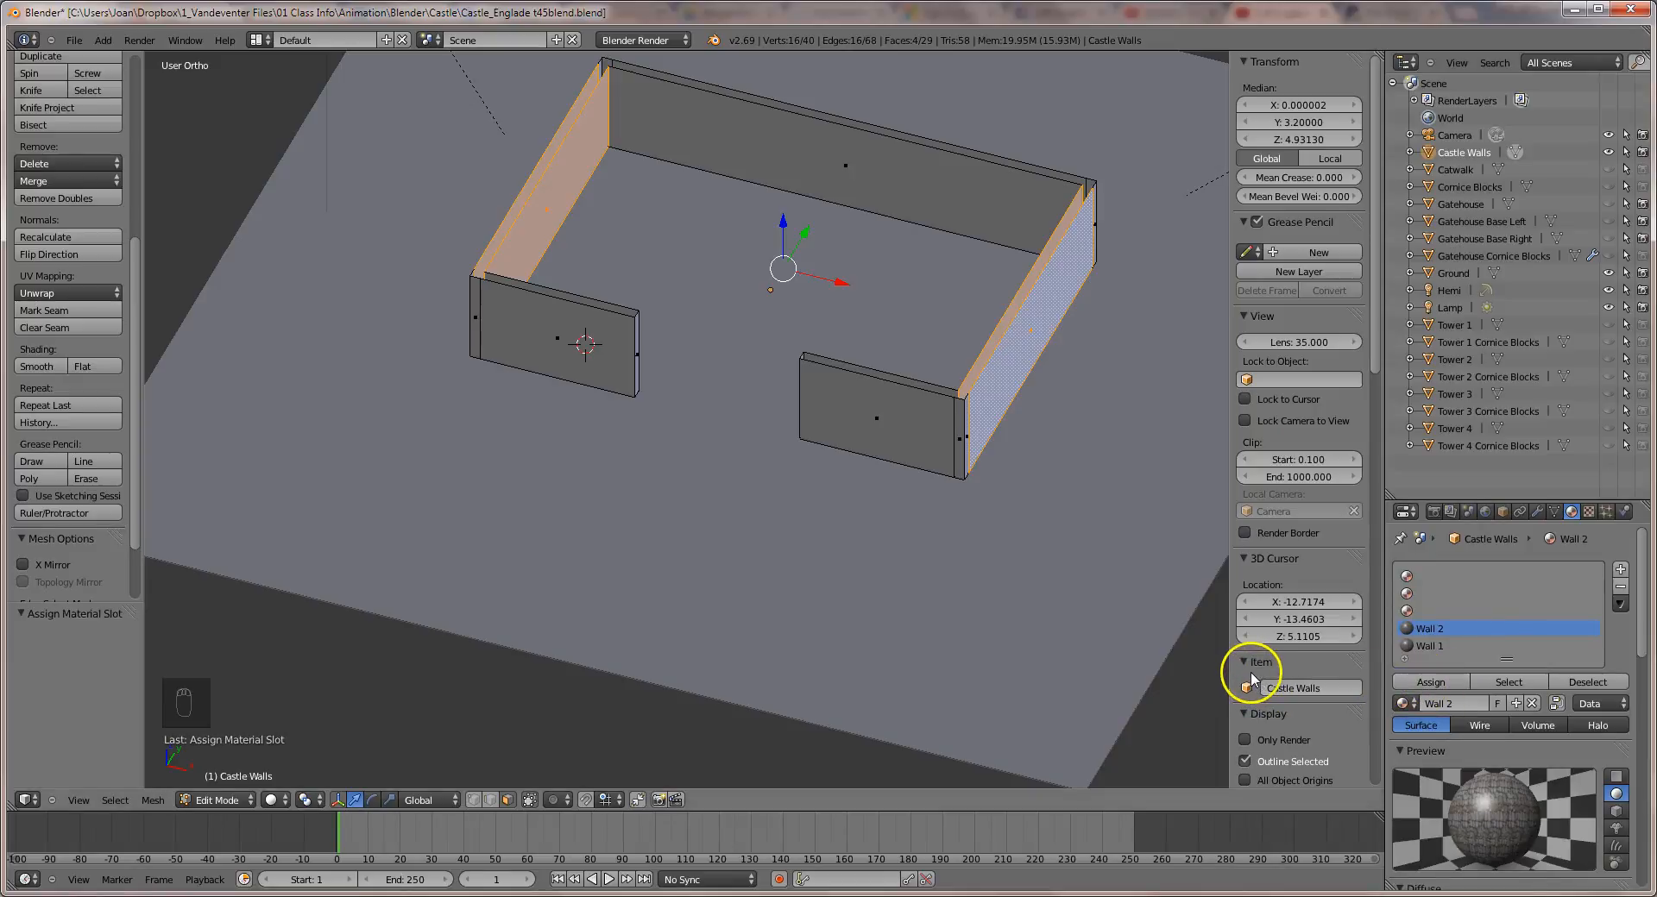
# Render the scene and inspect the stone texture on the castle walls up close.
pyautogui.moveTo(1076, 654); pyautogui.dragTo(1191, 592, button='middle')
pyautogui.press('F12')
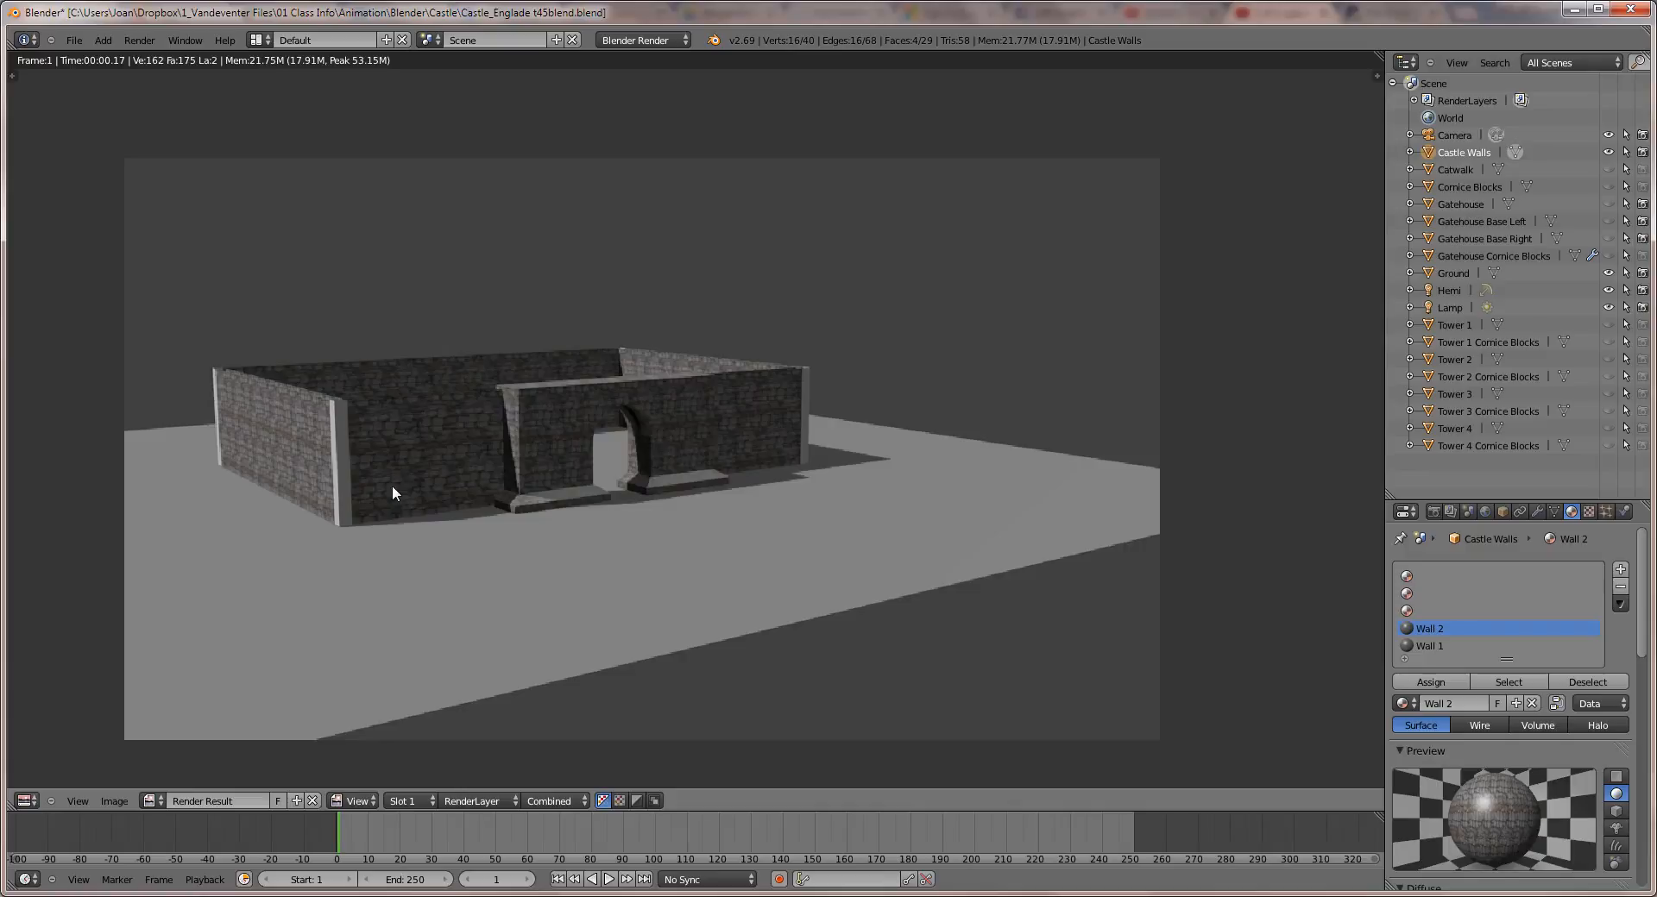
pyautogui.scroll(1, 392, 486)
pyautogui.moveTo(392, 486); pyautogui.dragTo(431, 532, button='middle')
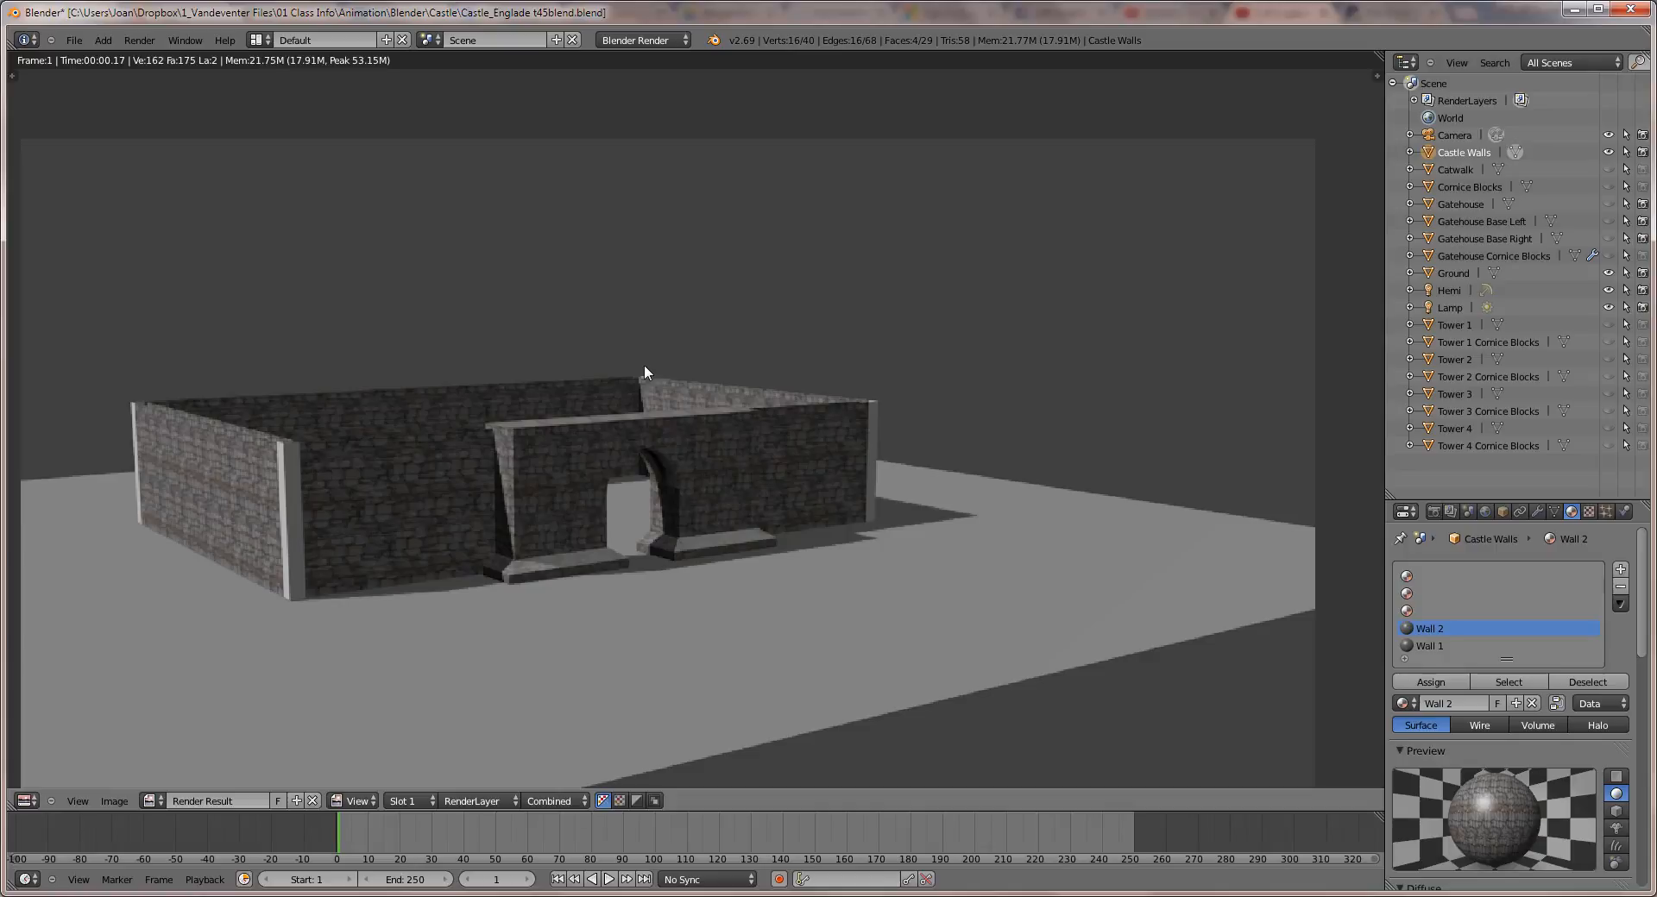
# Save the project as a new file named Castle_Englade t49blend.blend in the Castle folder.
pyautogui.click(74, 39)
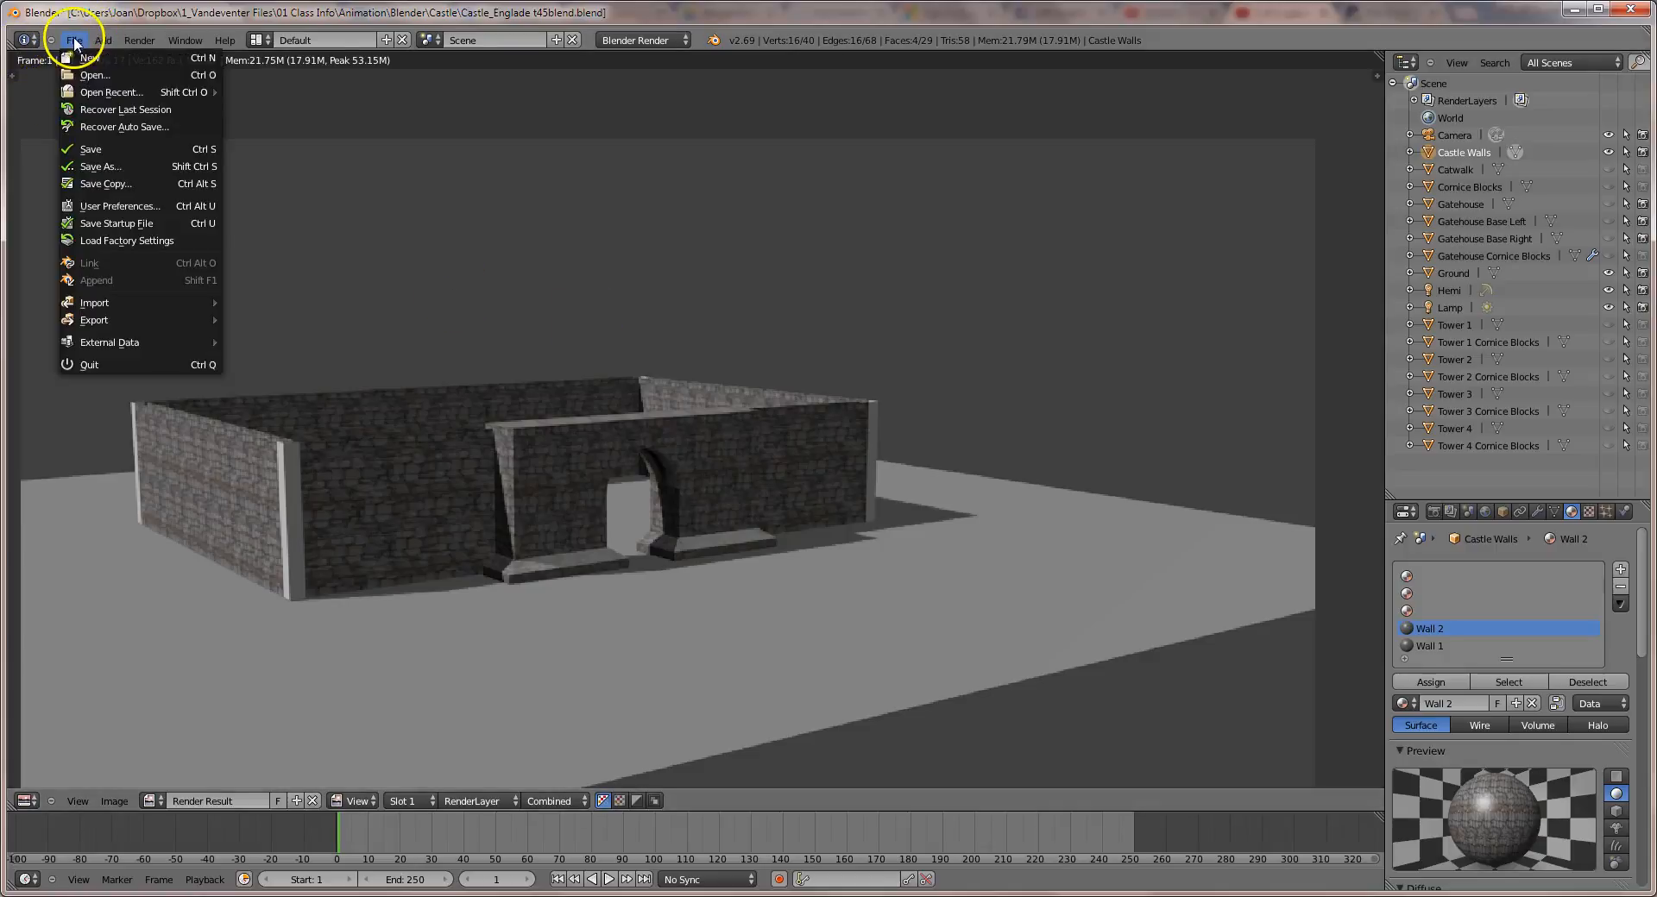
pyautogui.click(96, 168)
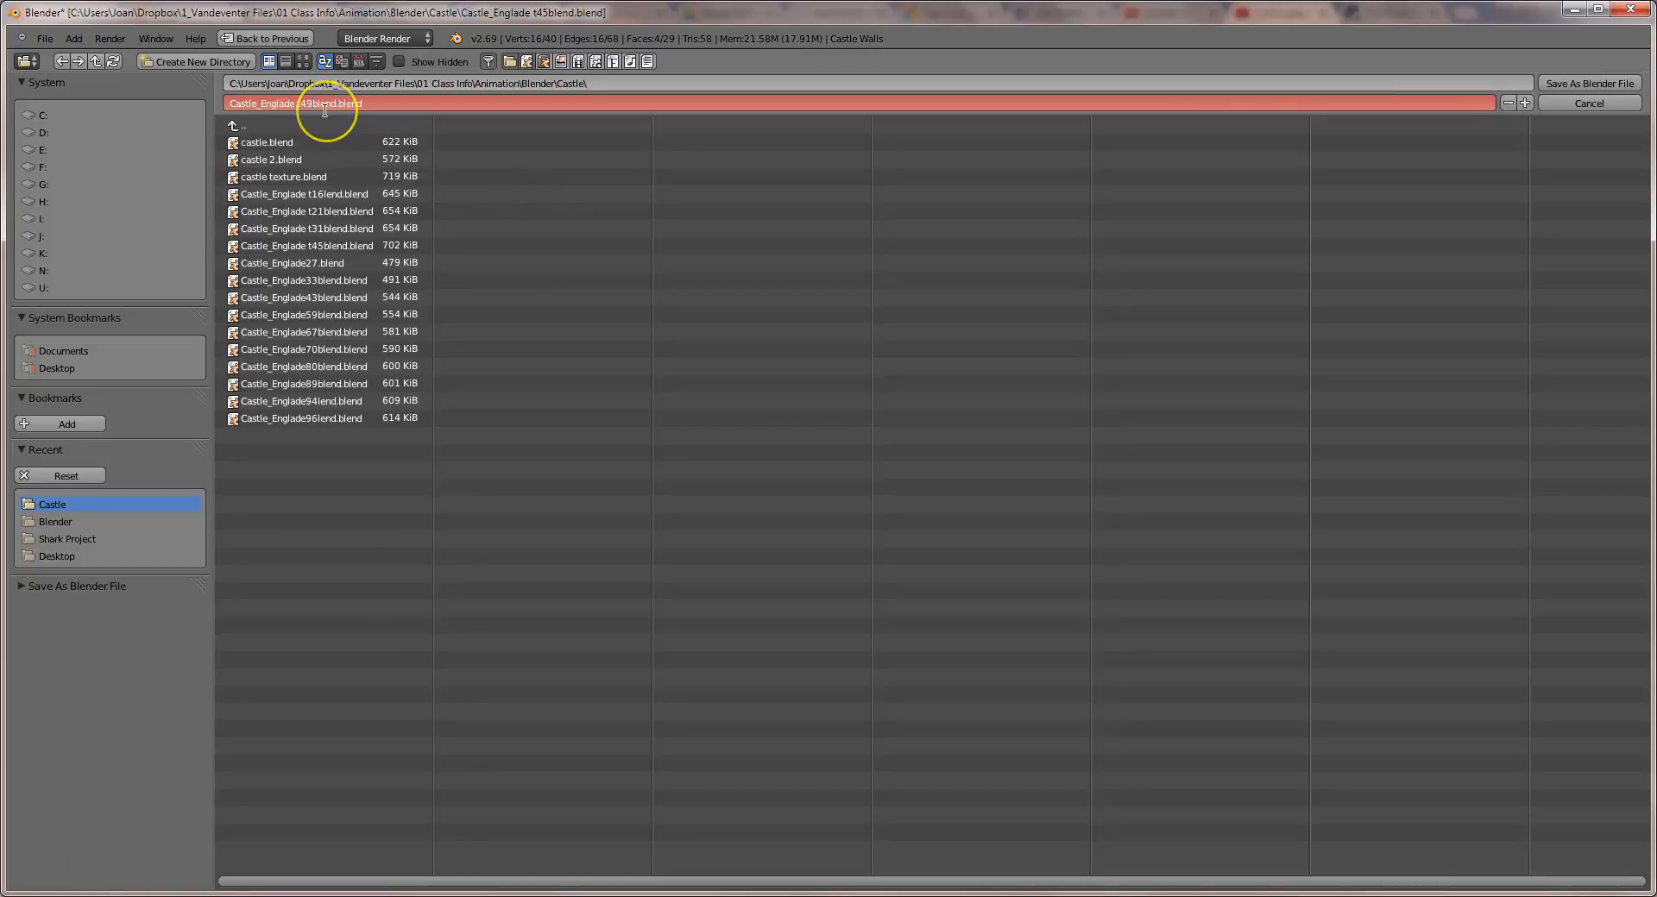
pyautogui.press('Return')
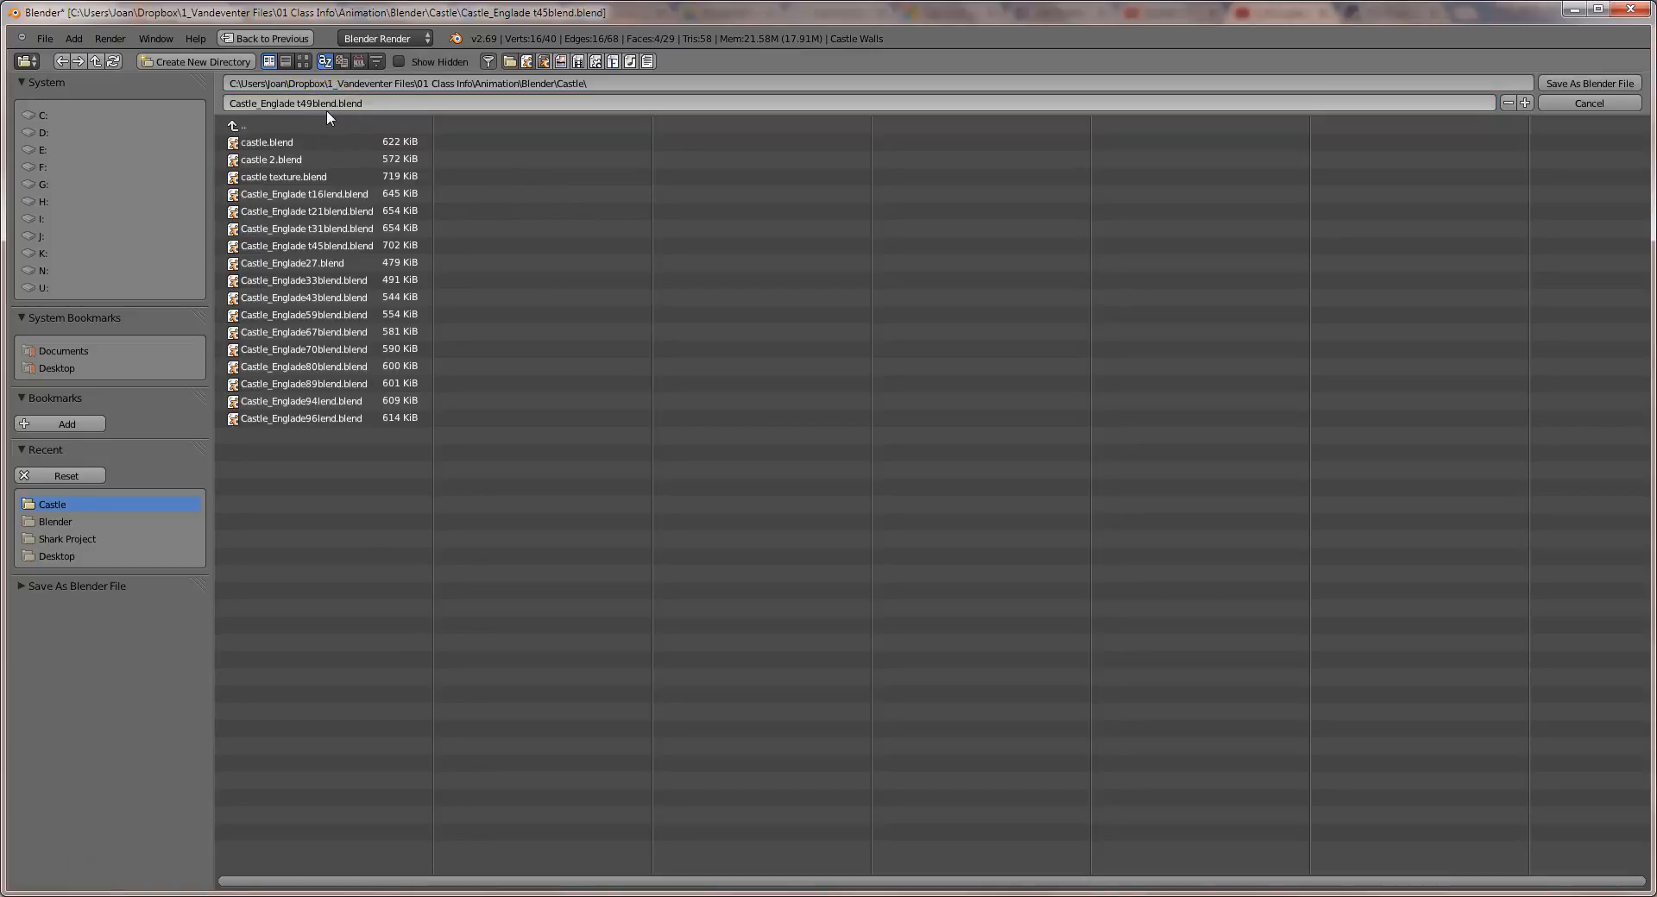
pyautogui.press('Return')
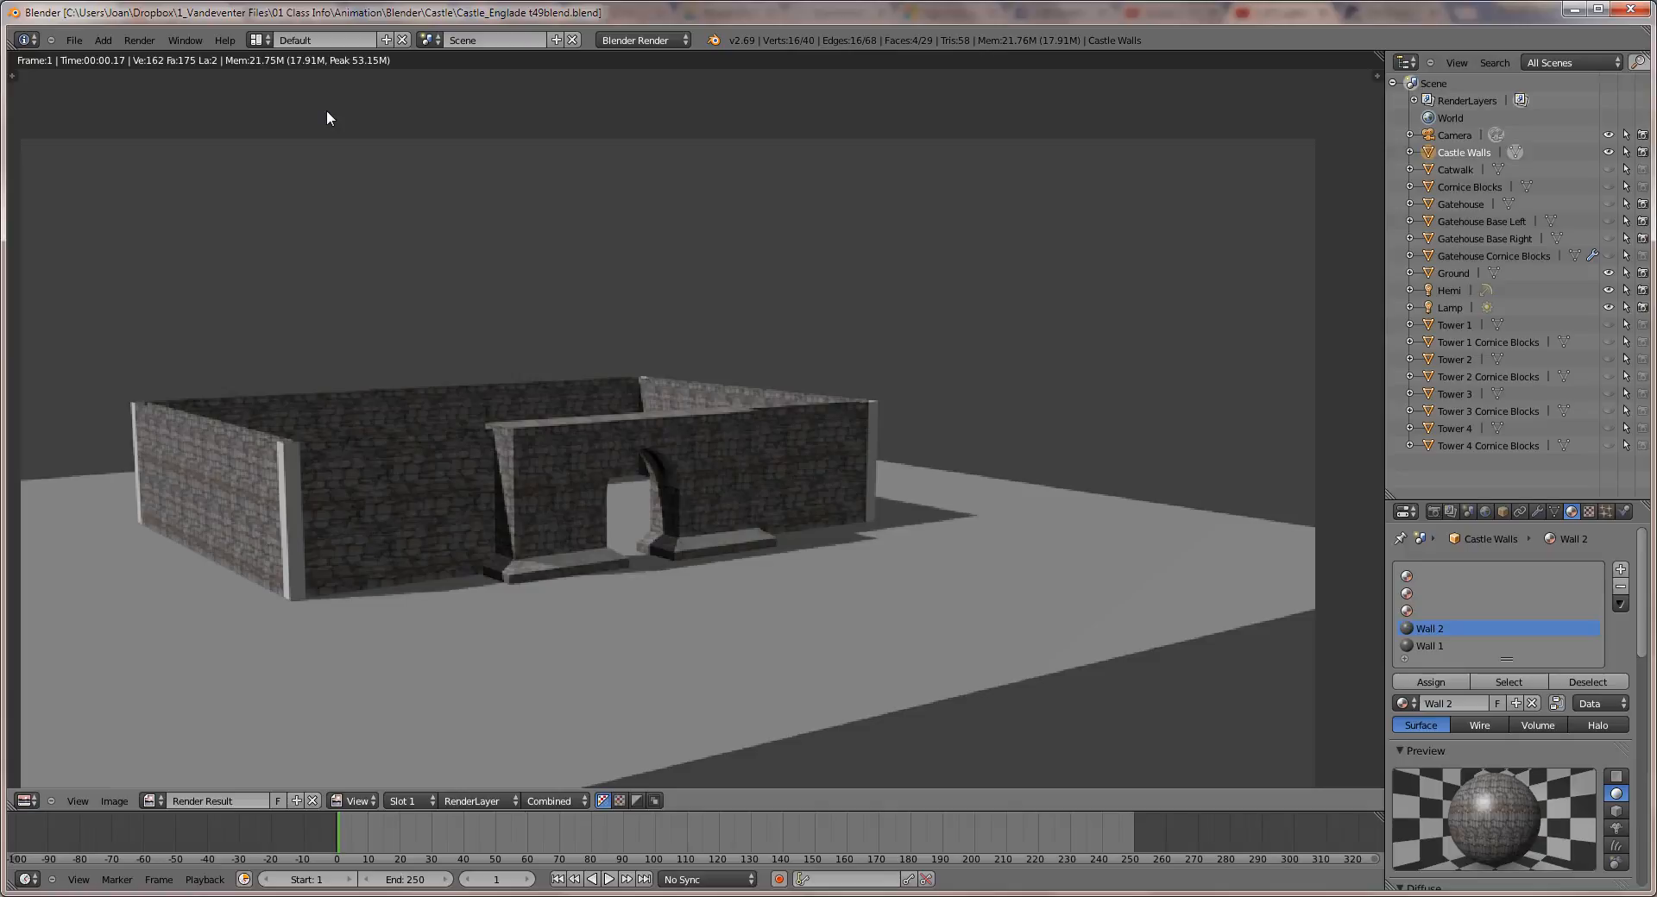
# Hide the Castle Walls object in the viewport.
pyautogui.click(1608, 153)
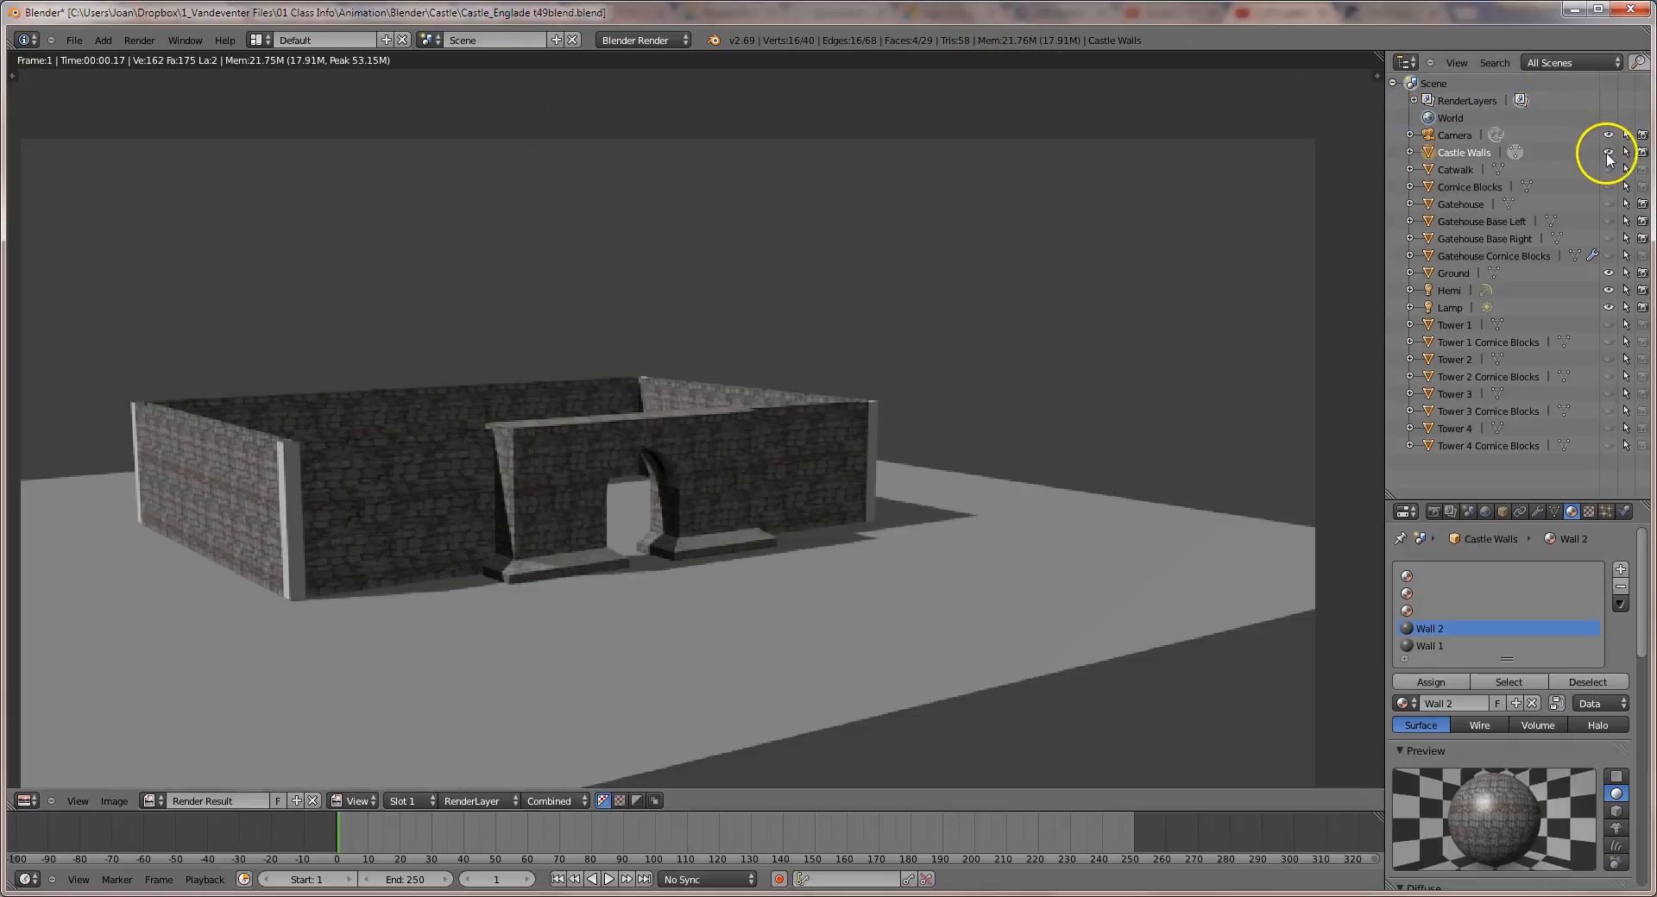
# Leave Edit Mode and the render view, hide the Castle Walls, and show the Catwalk in the viewport.
pyautogui.press('Tab')
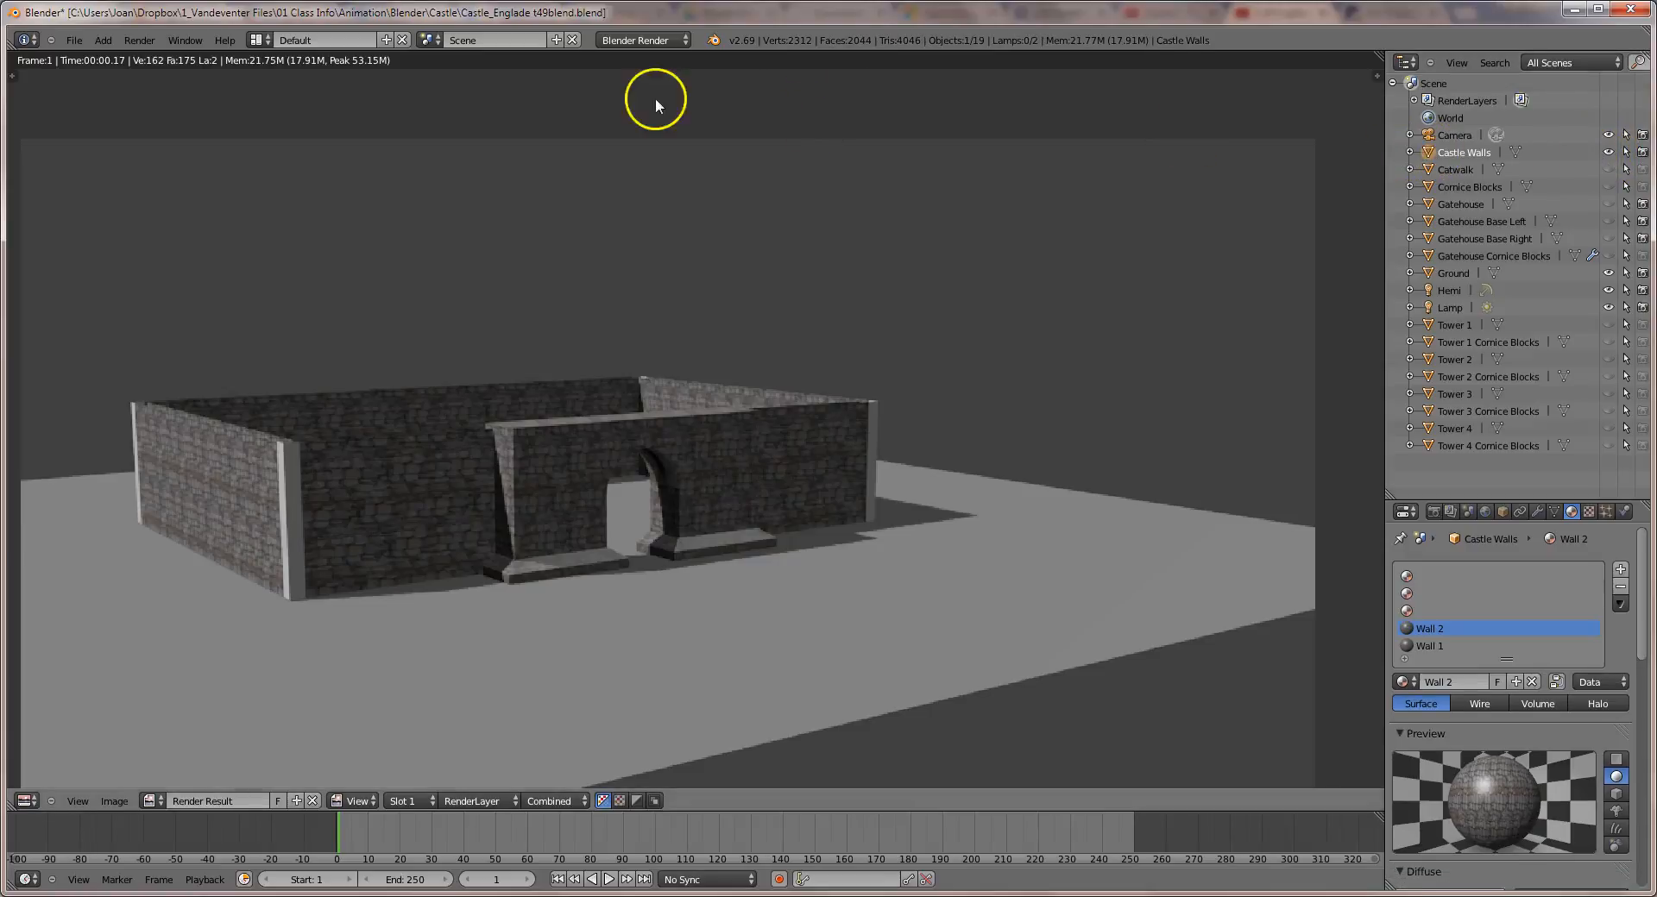
pyautogui.press('Escape')
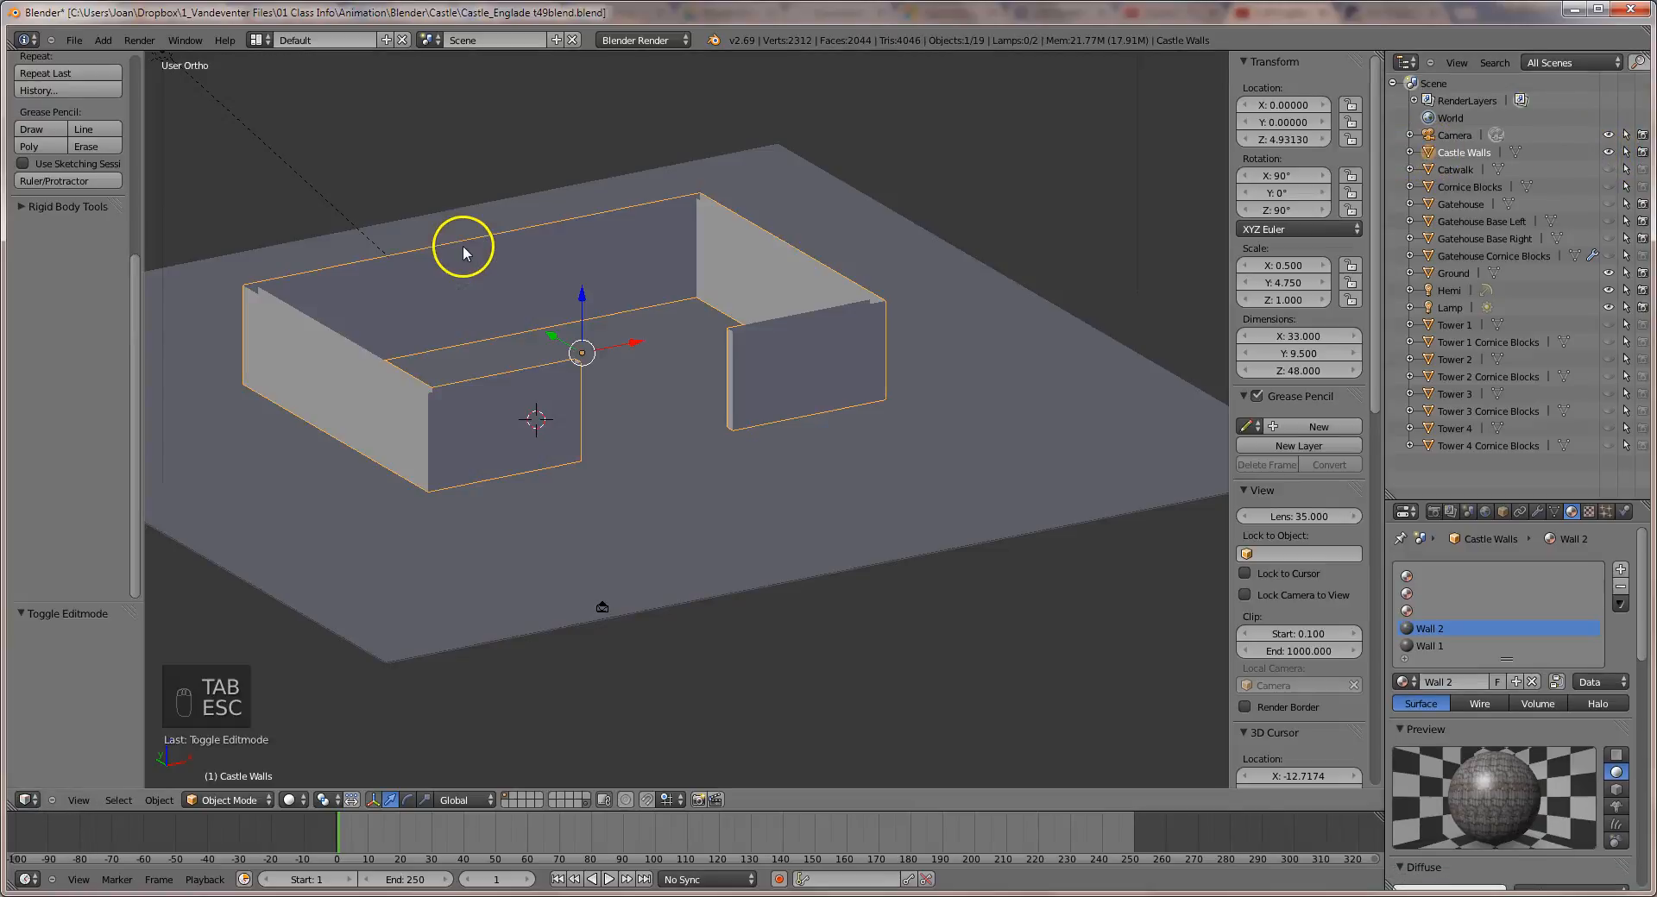
pyautogui.click(1608, 152)
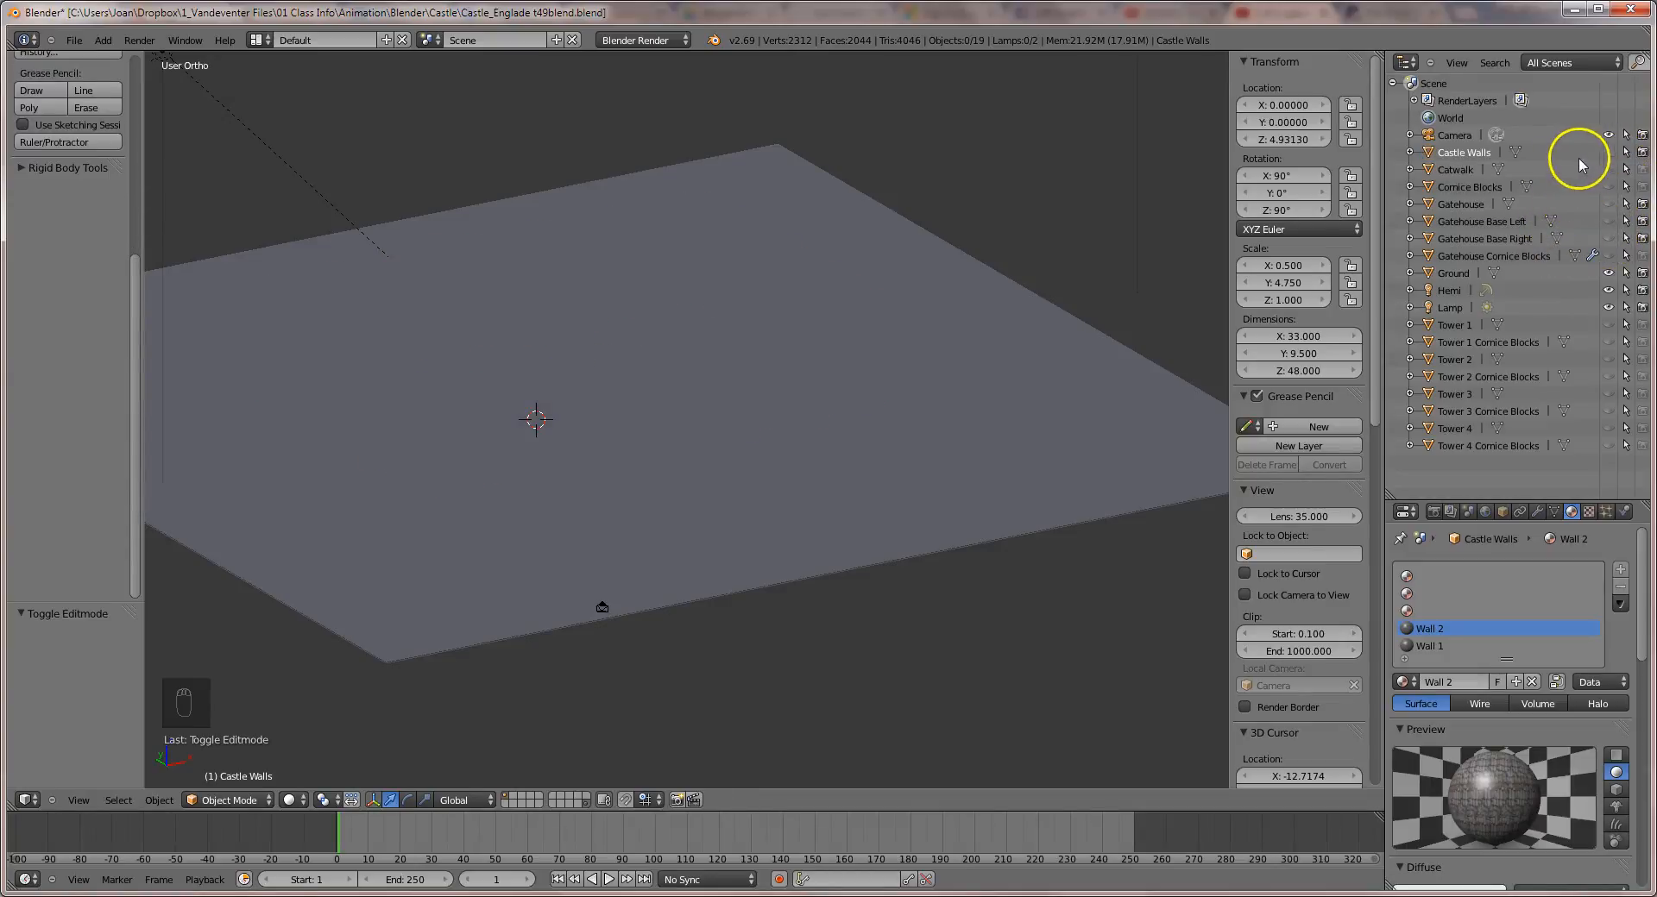
pyautogui.click(1608, 169)
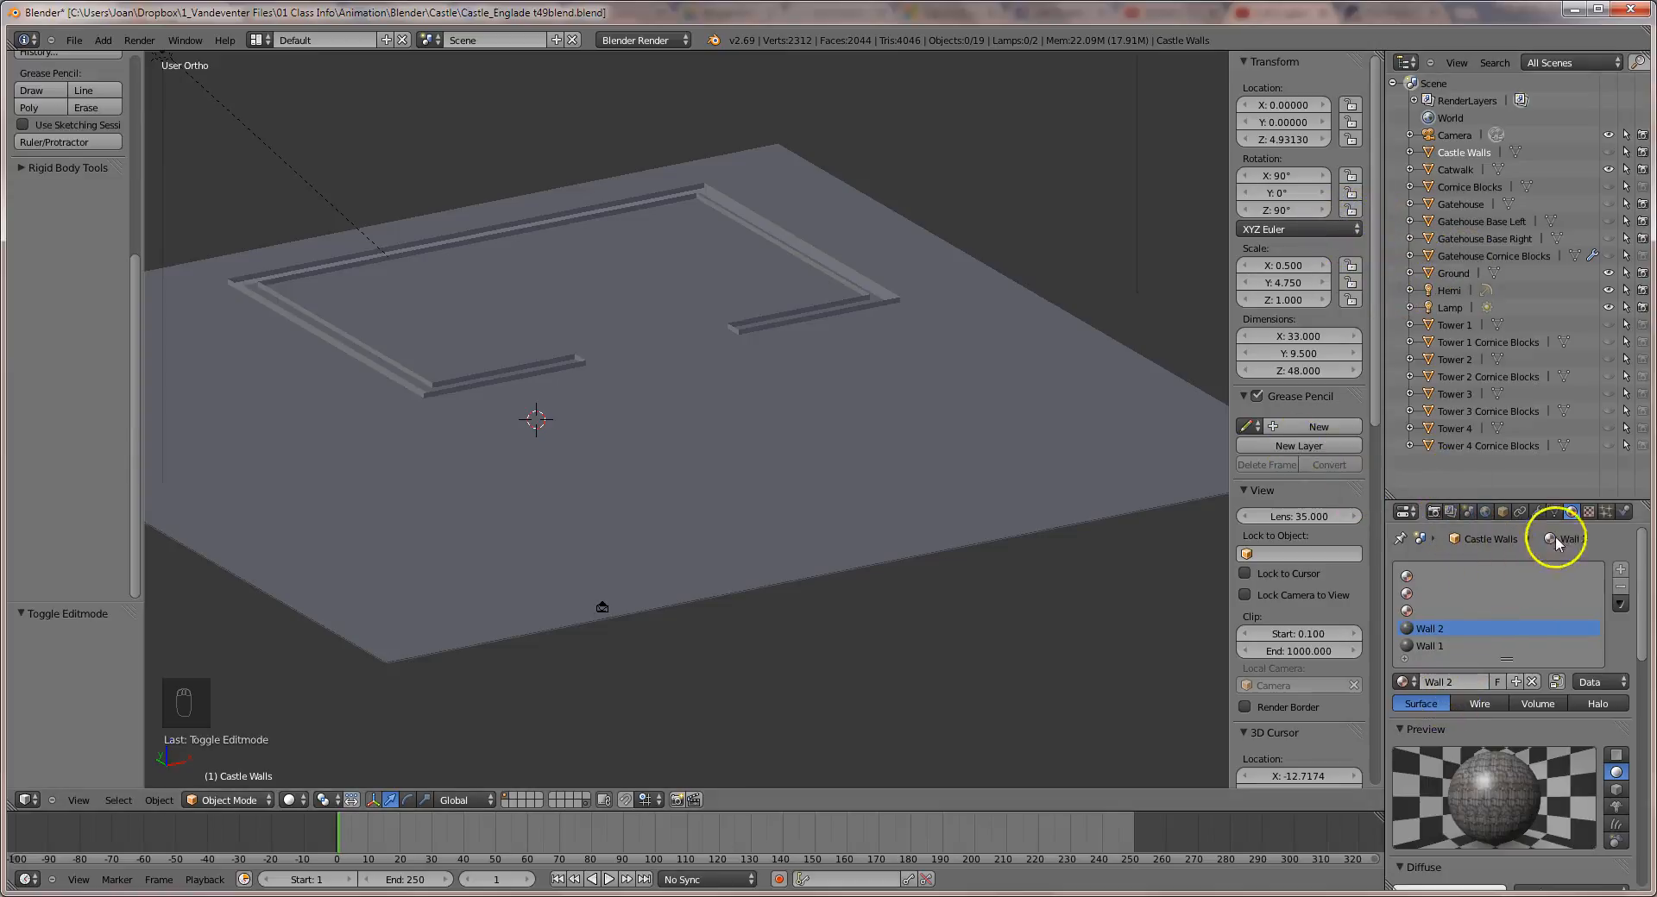
# Select the Catwalk object and give it a new material named Catwalk.
pyautogui.rightClick(800, 314)
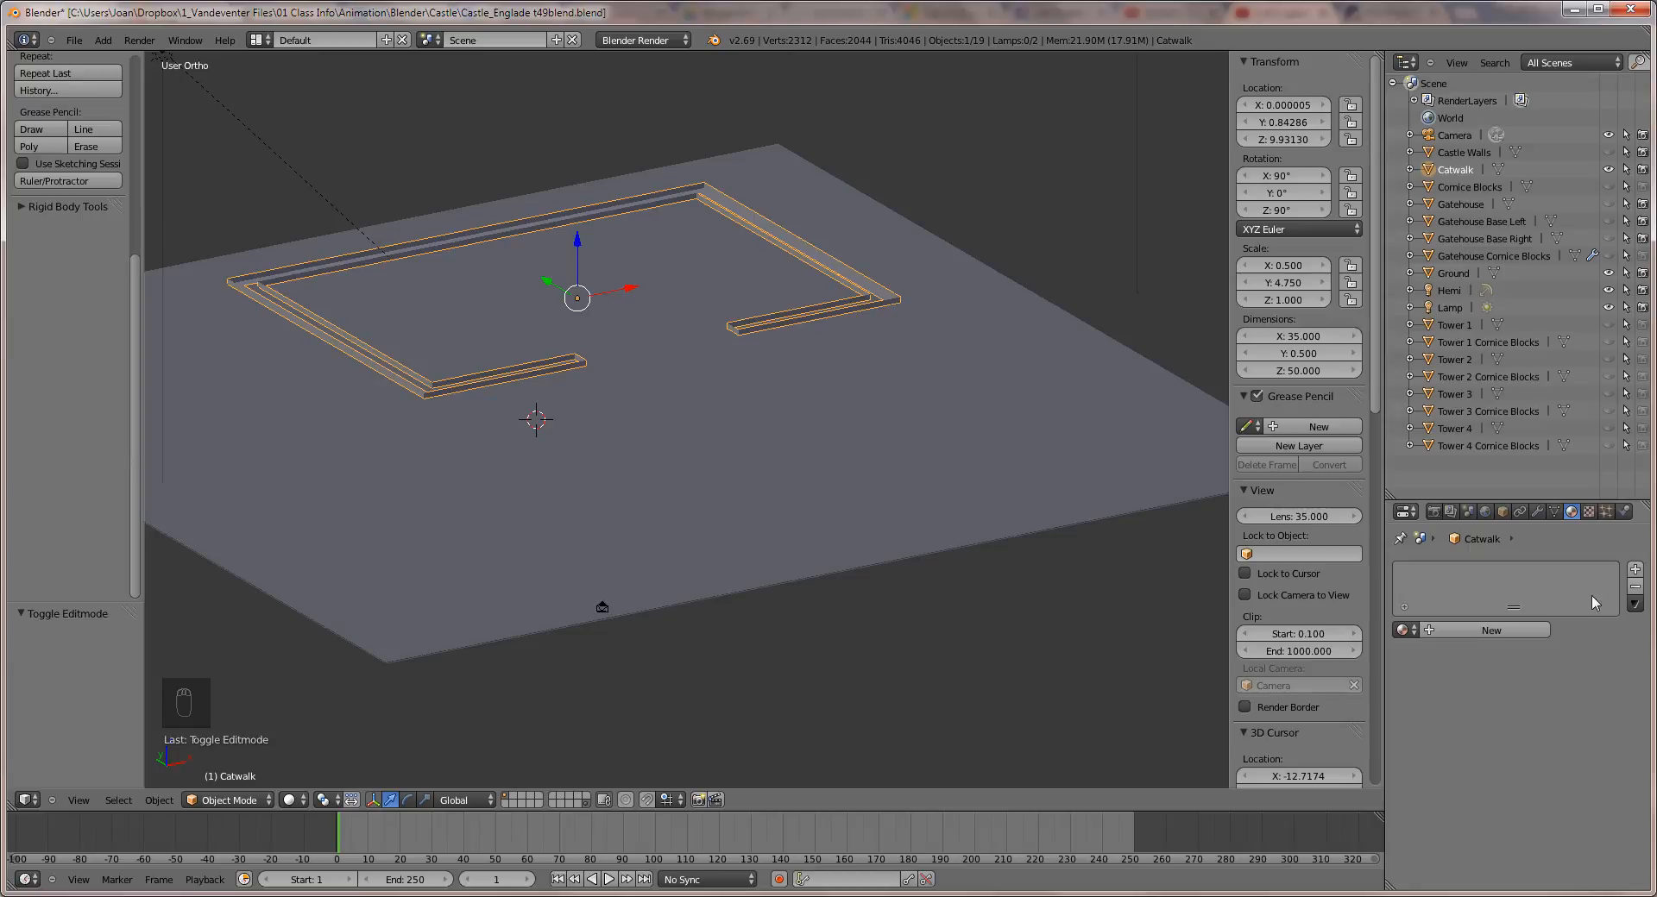
pyautogui.click(1488, 630)
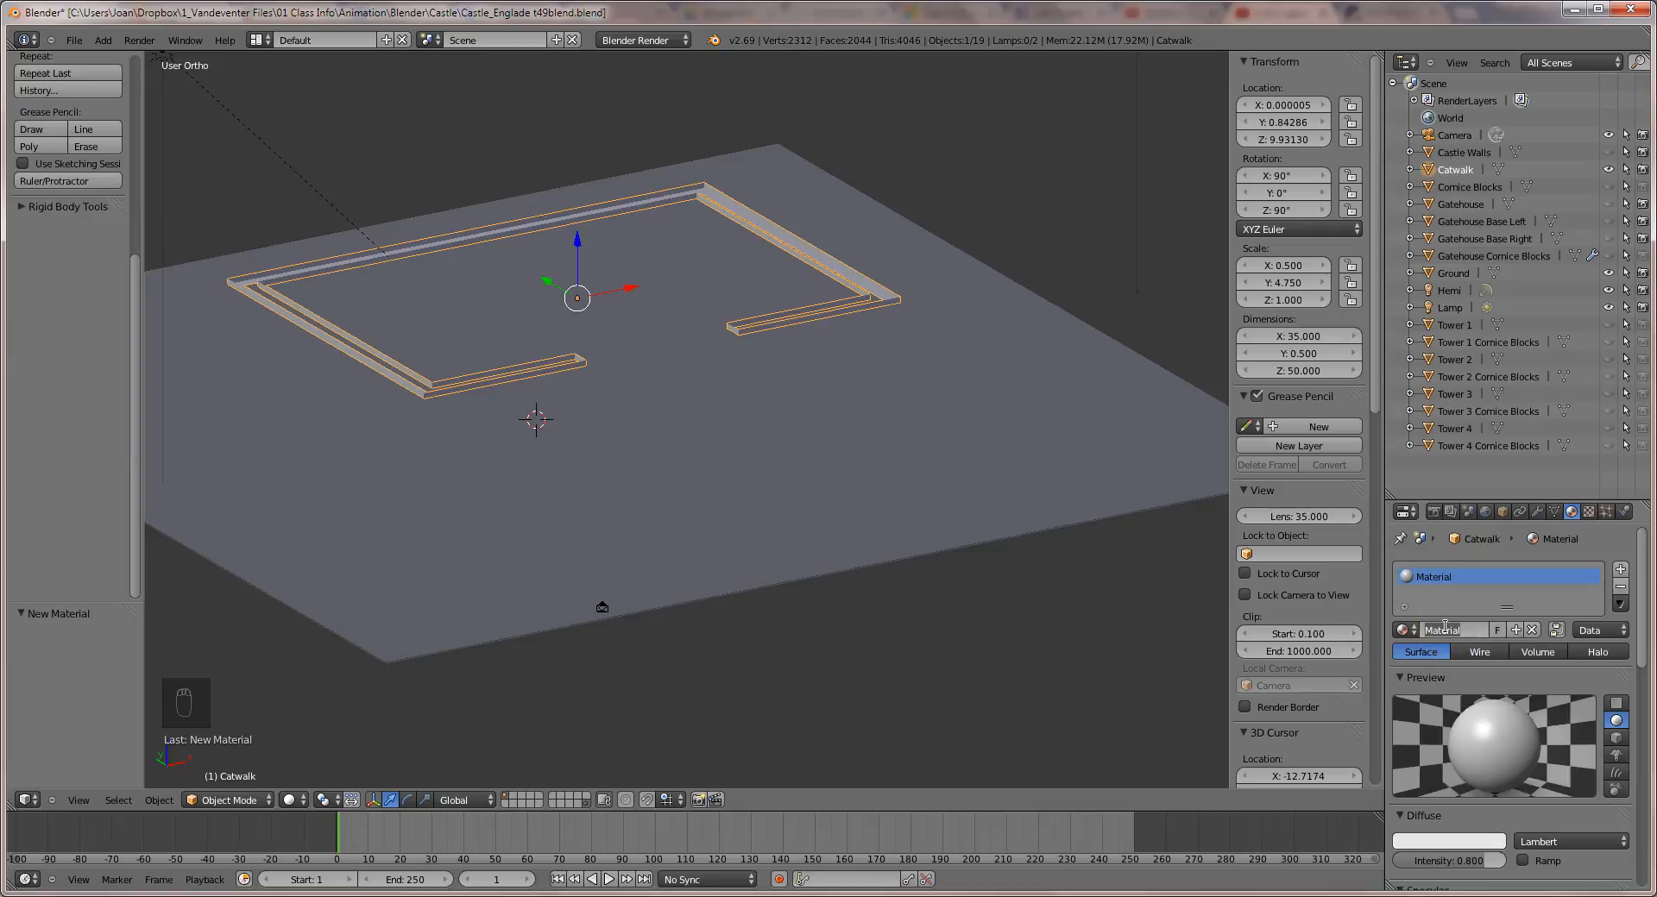
pyautogui.press('Return')
# Add a new texture to the Catwalk material and name it Catwalk Texture.
pyautogui.click(1589, 511)
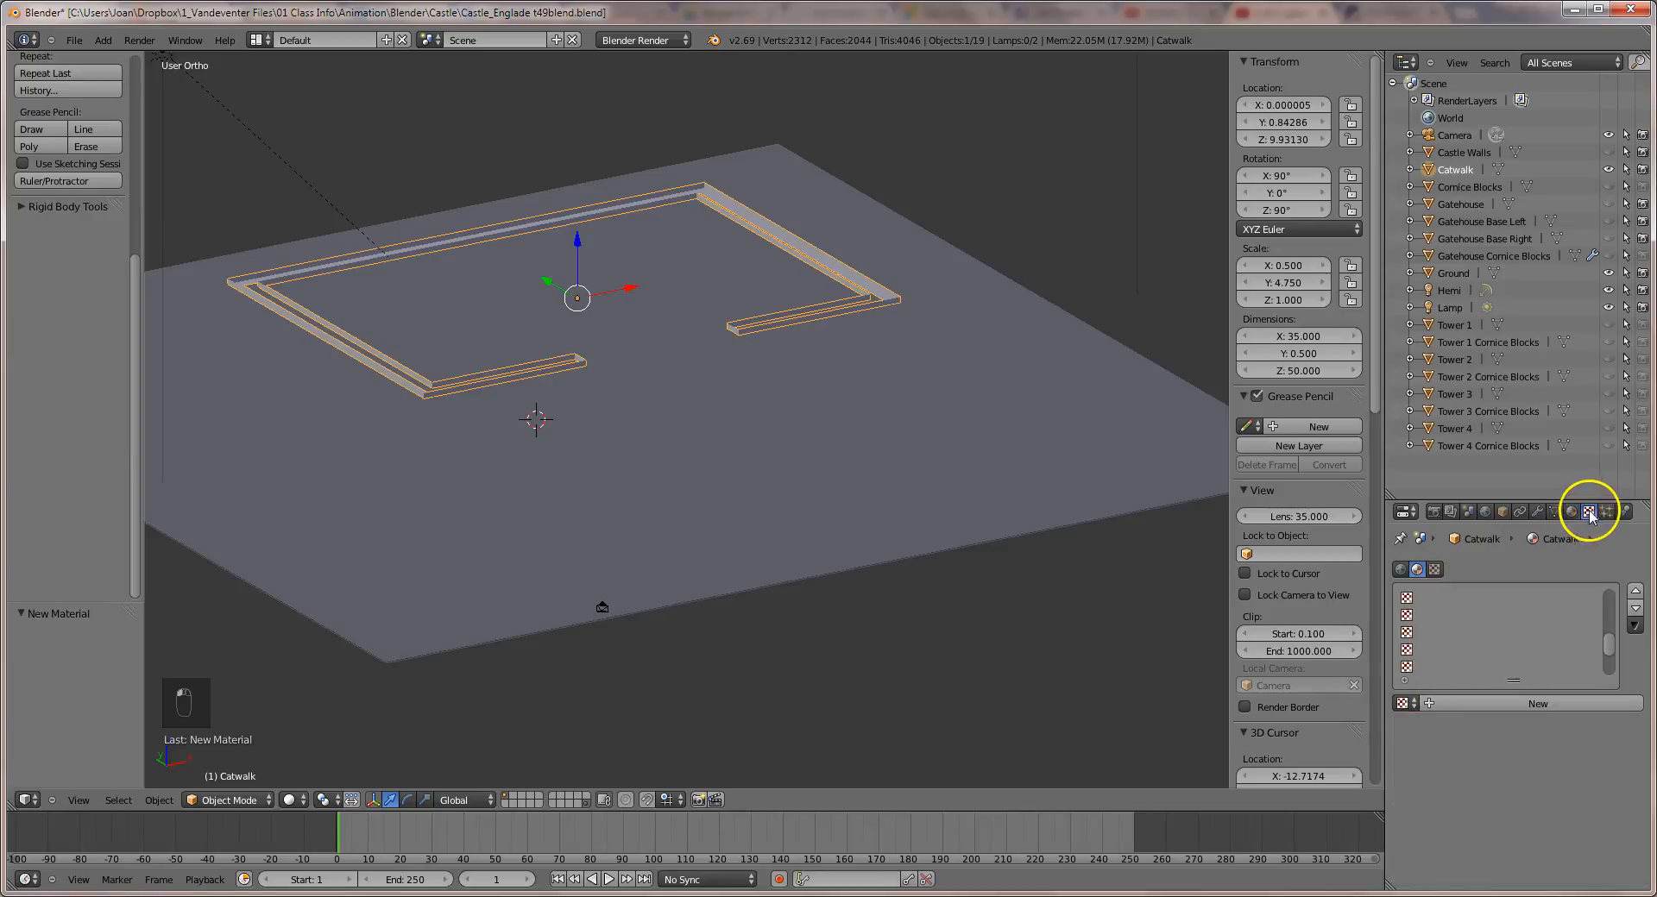
pyautogui.click(1512, 703)
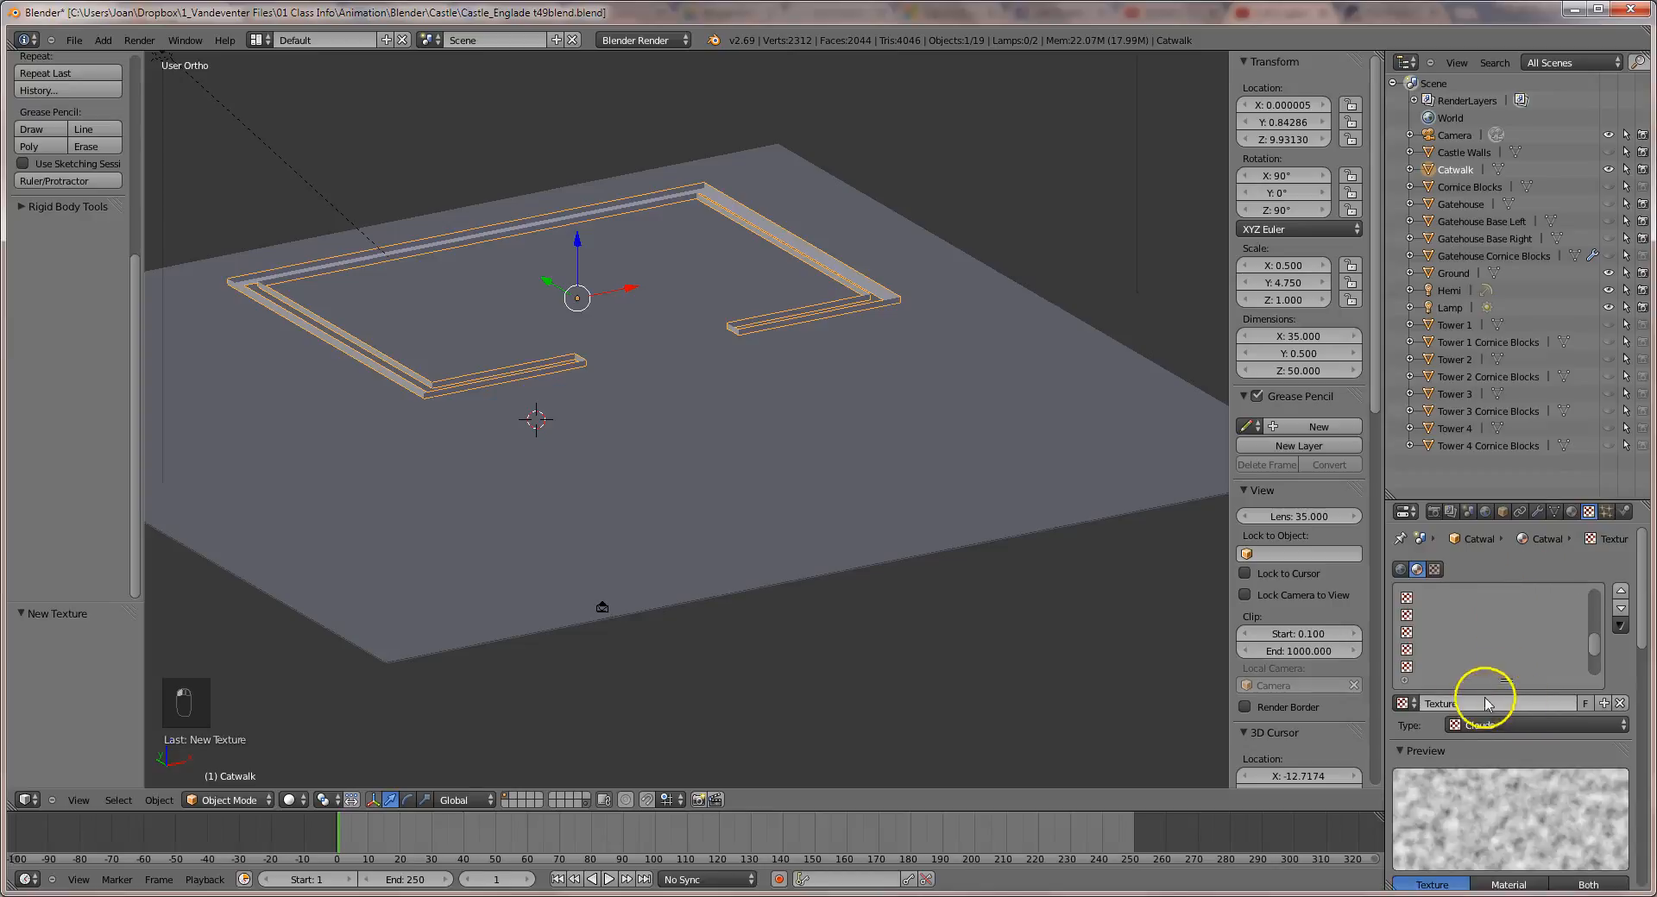
pyautogui.click(1426, 704)
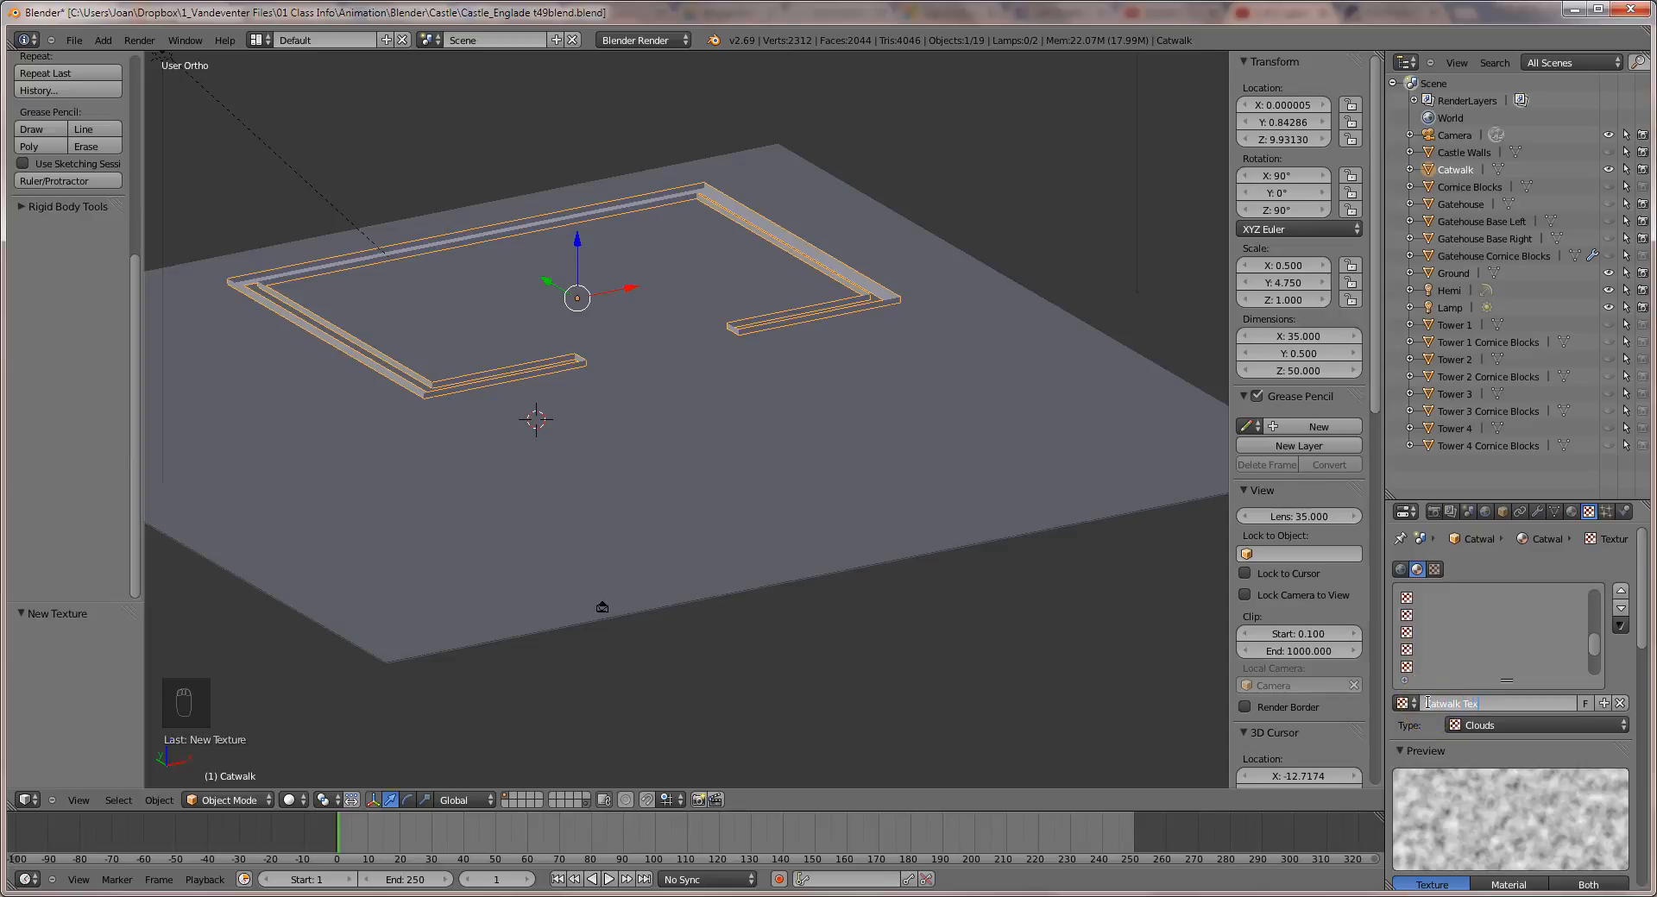
pyautogui.write('Catwalk Texture')
pyautogui.press('Return')
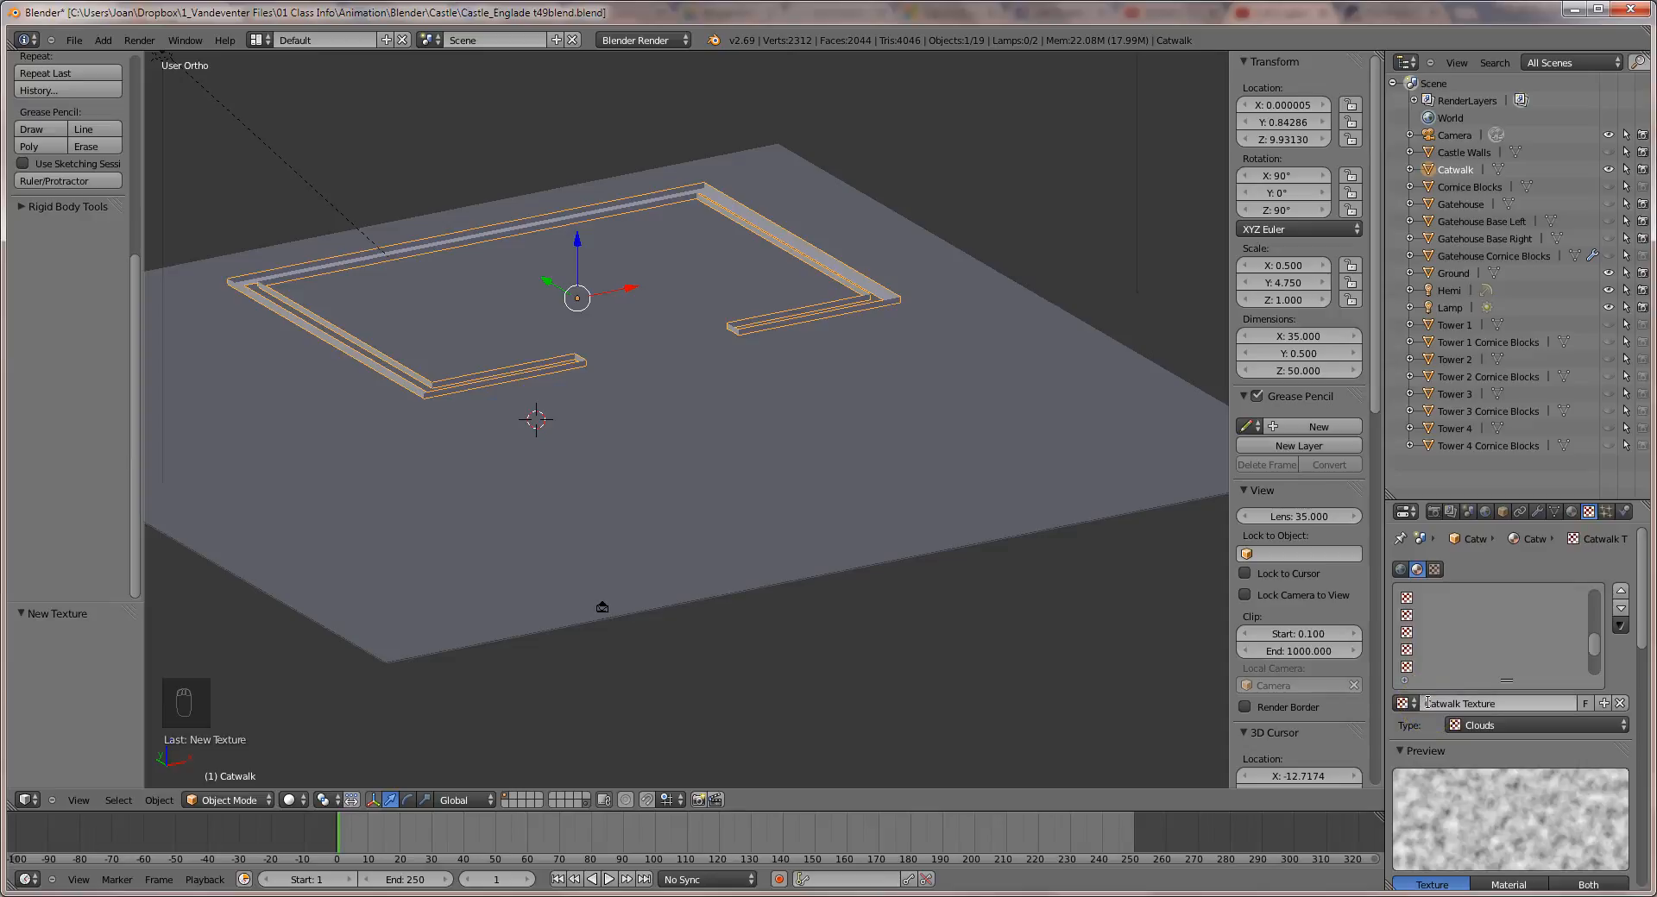
# Set the Catwalk Texture's type to Image or Movie and use wallstone.jpg as its image.
pyautogui.click(1500, 725)
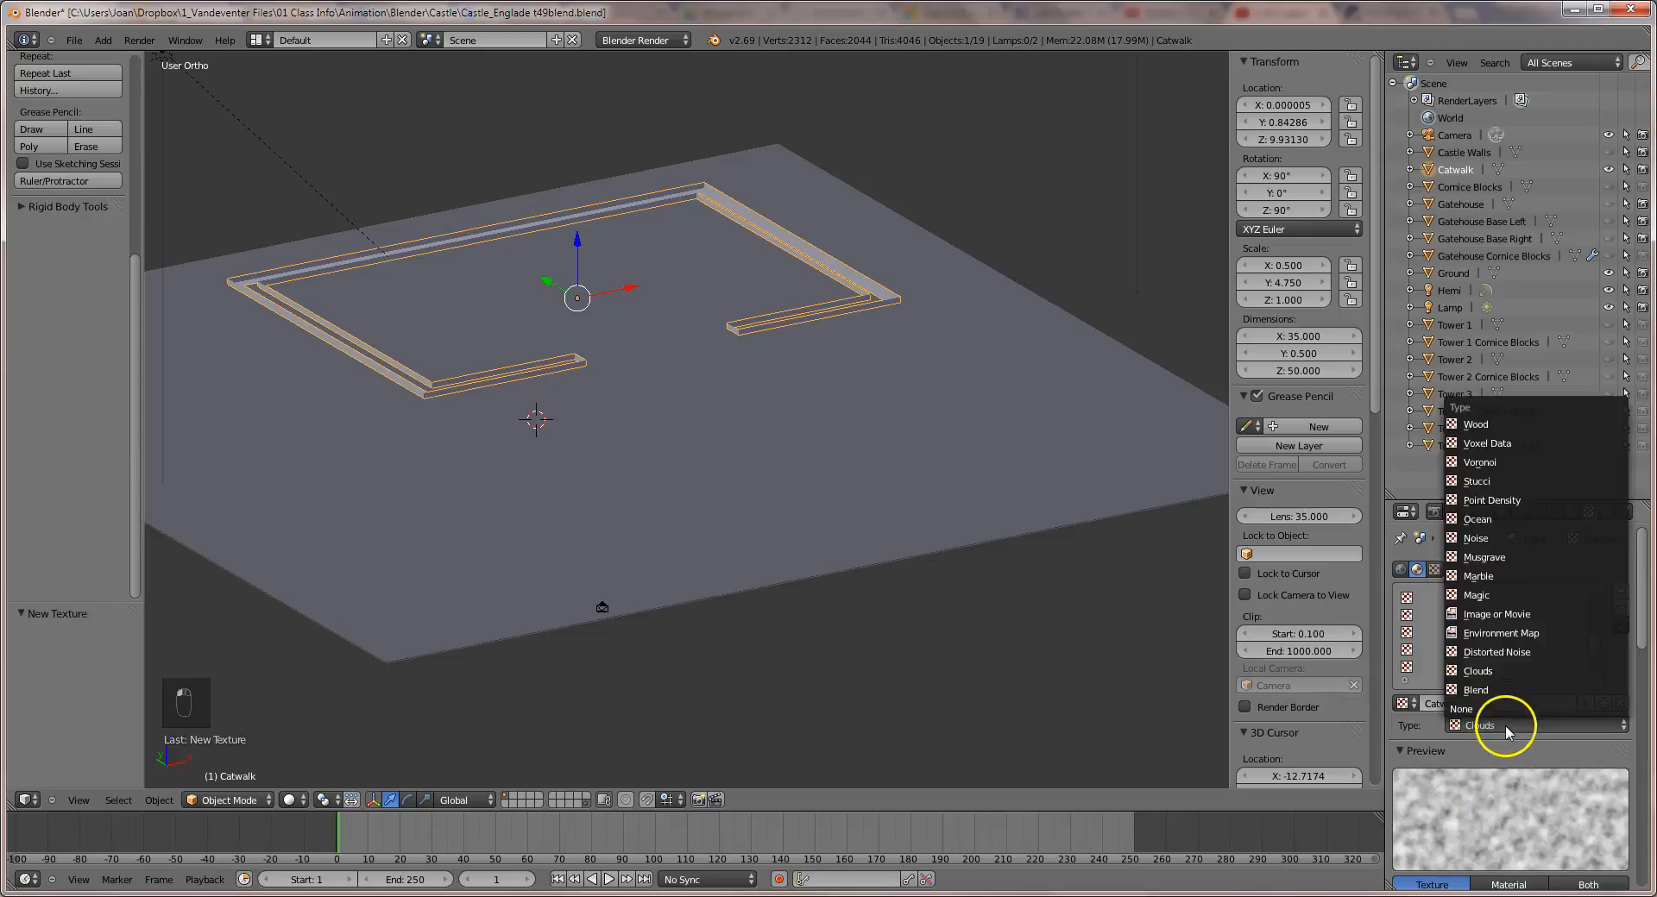
pyautogui.click(1510, 613)
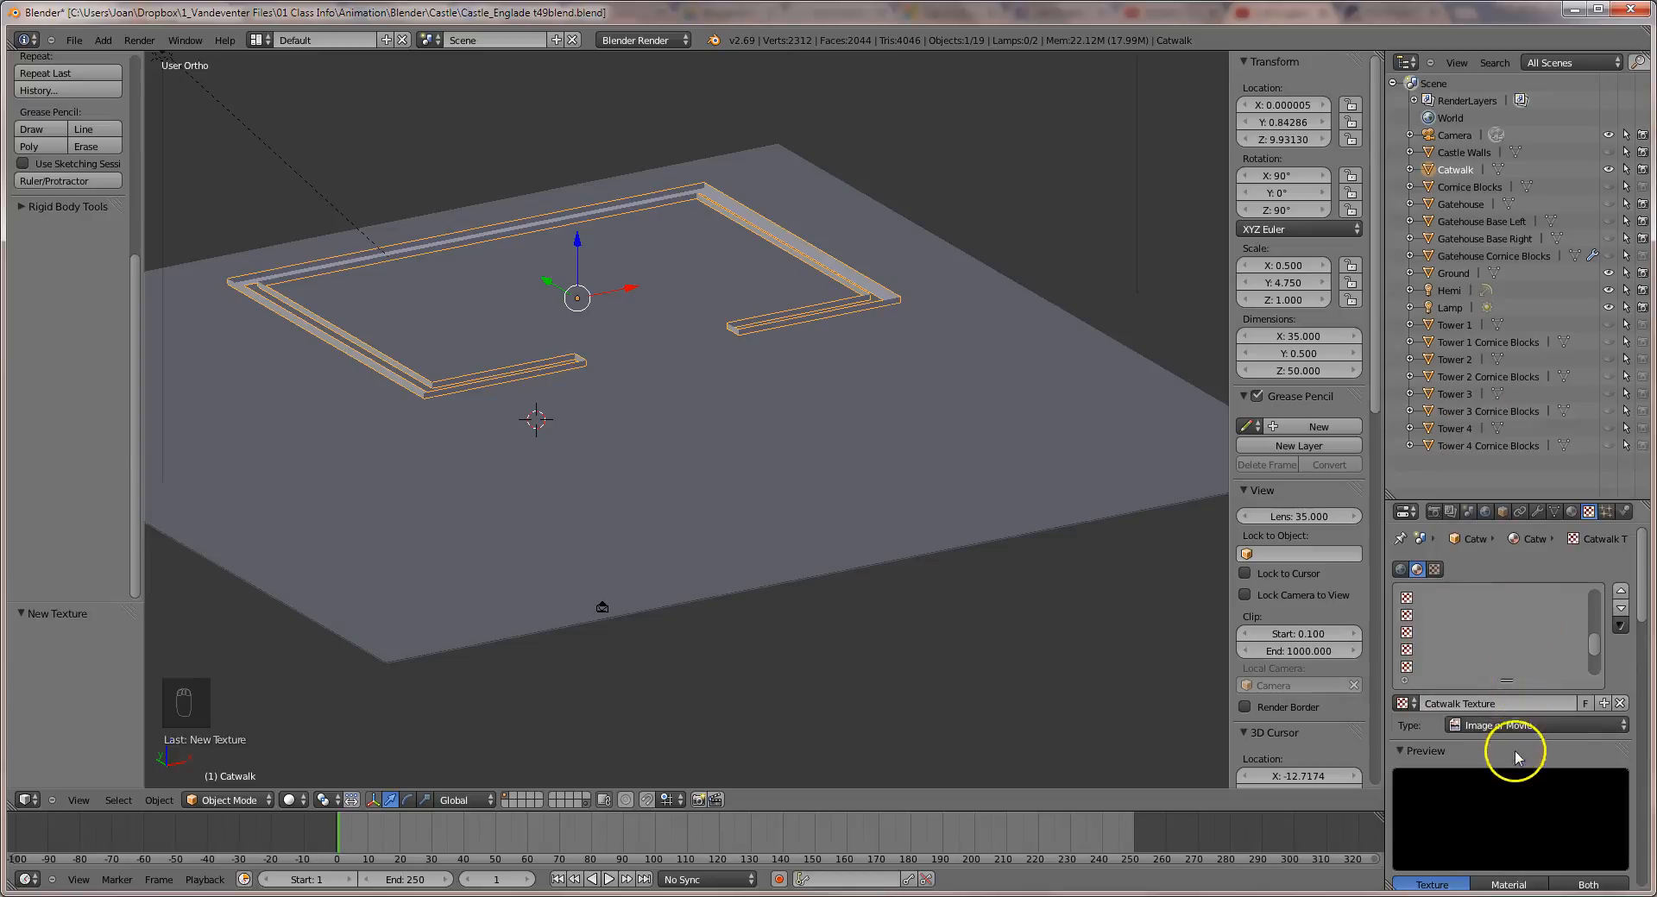
pyautogui.scroll(-3, 1458, 803)
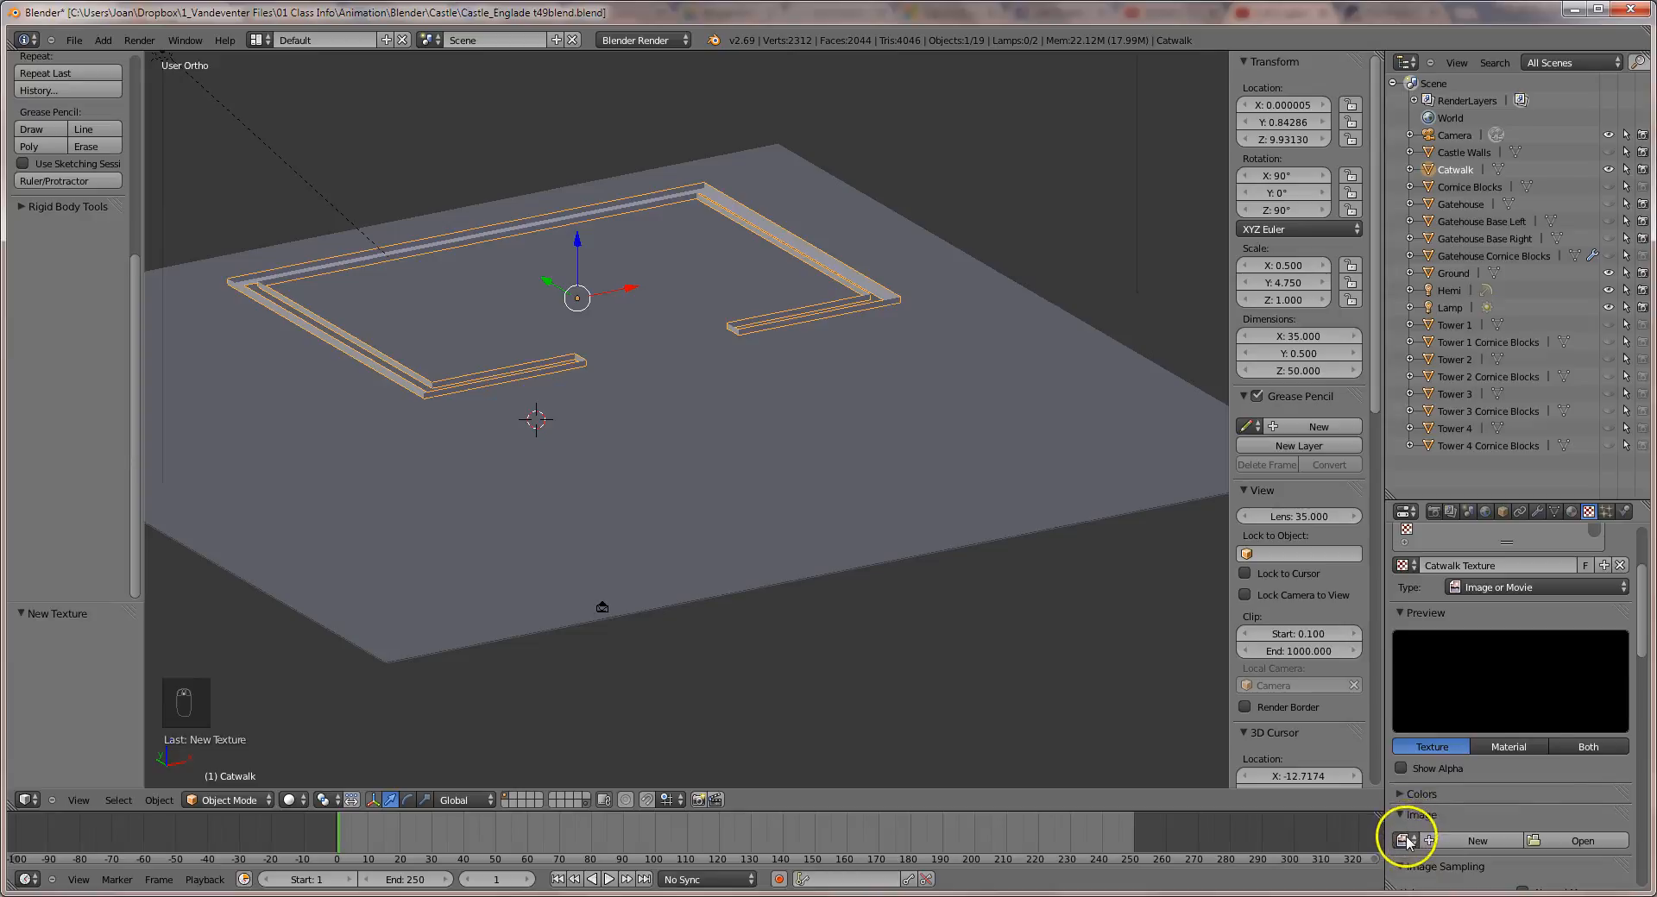
pyautogui.click(1404, 840)
pyautogui.click(1440, 678)
# Set the Catwalk Texture's image mapping to repeat 4 times in X.
pyautogui.scroll(-5, 1467, 763)
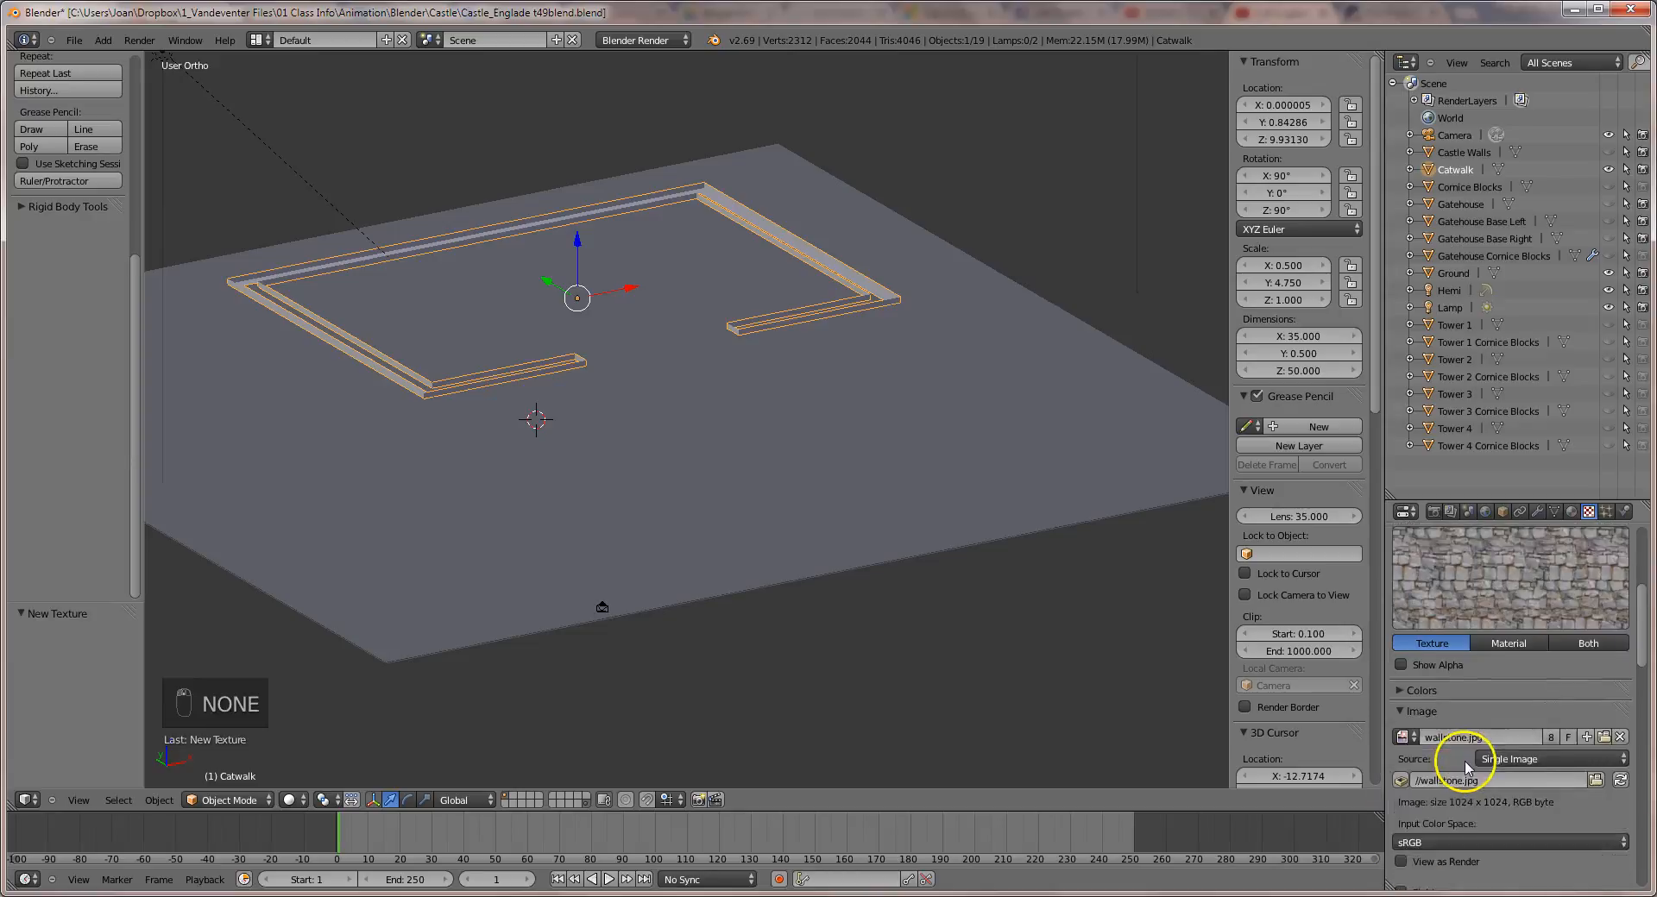
pyautogui.scroll(-10, 1464, 764)
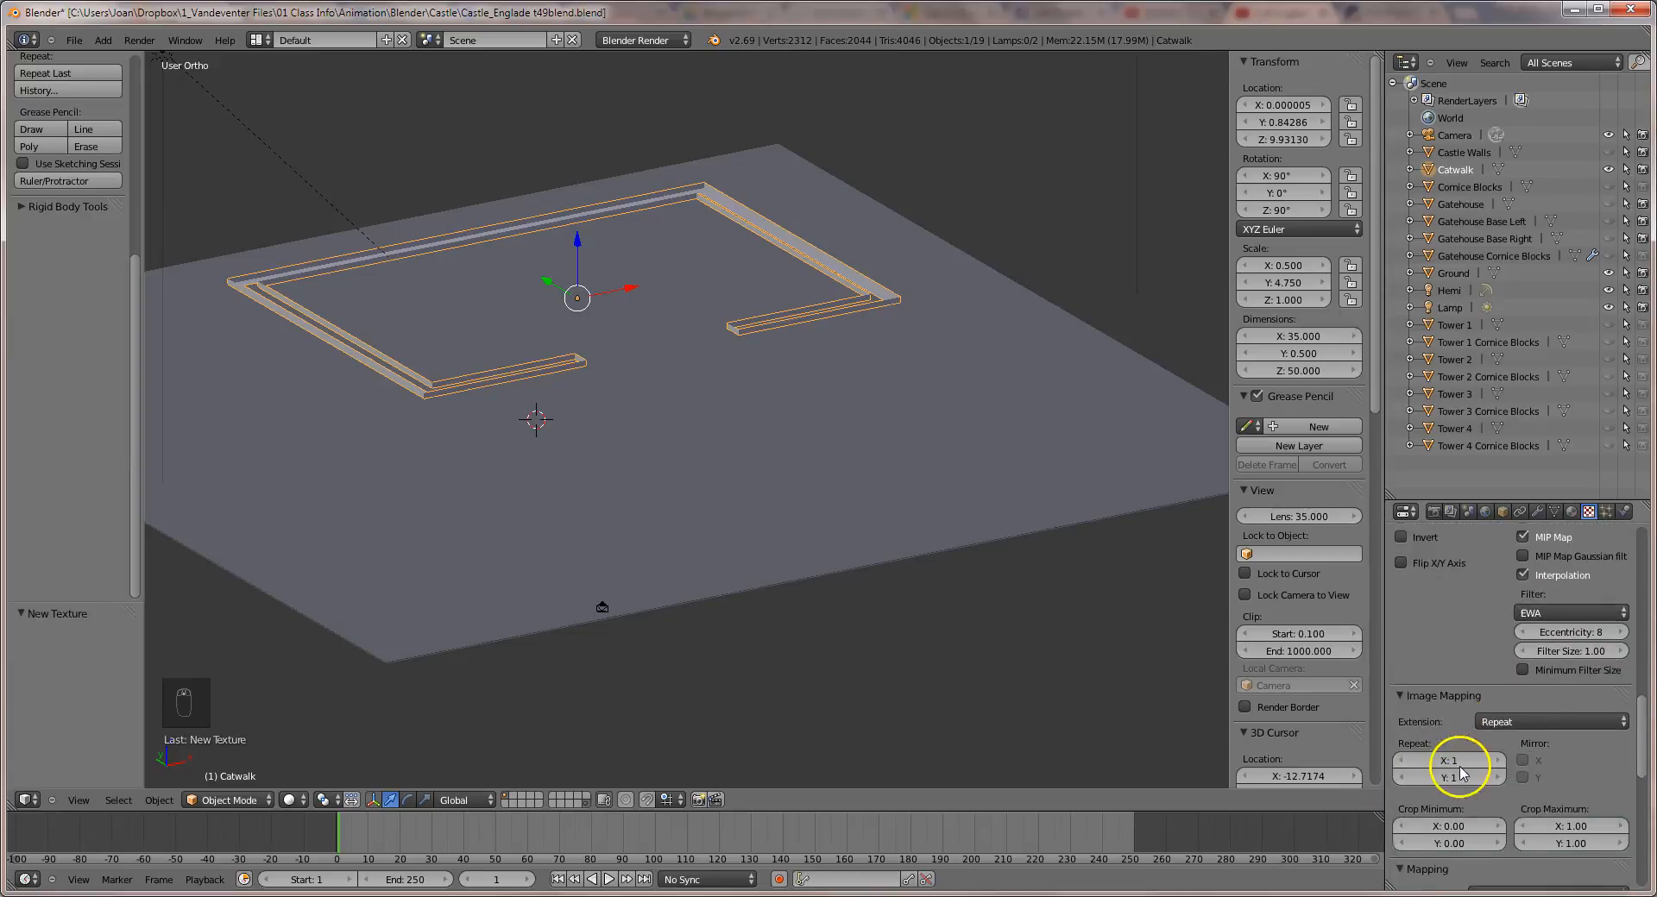
pyautogui.click(1455, 727)
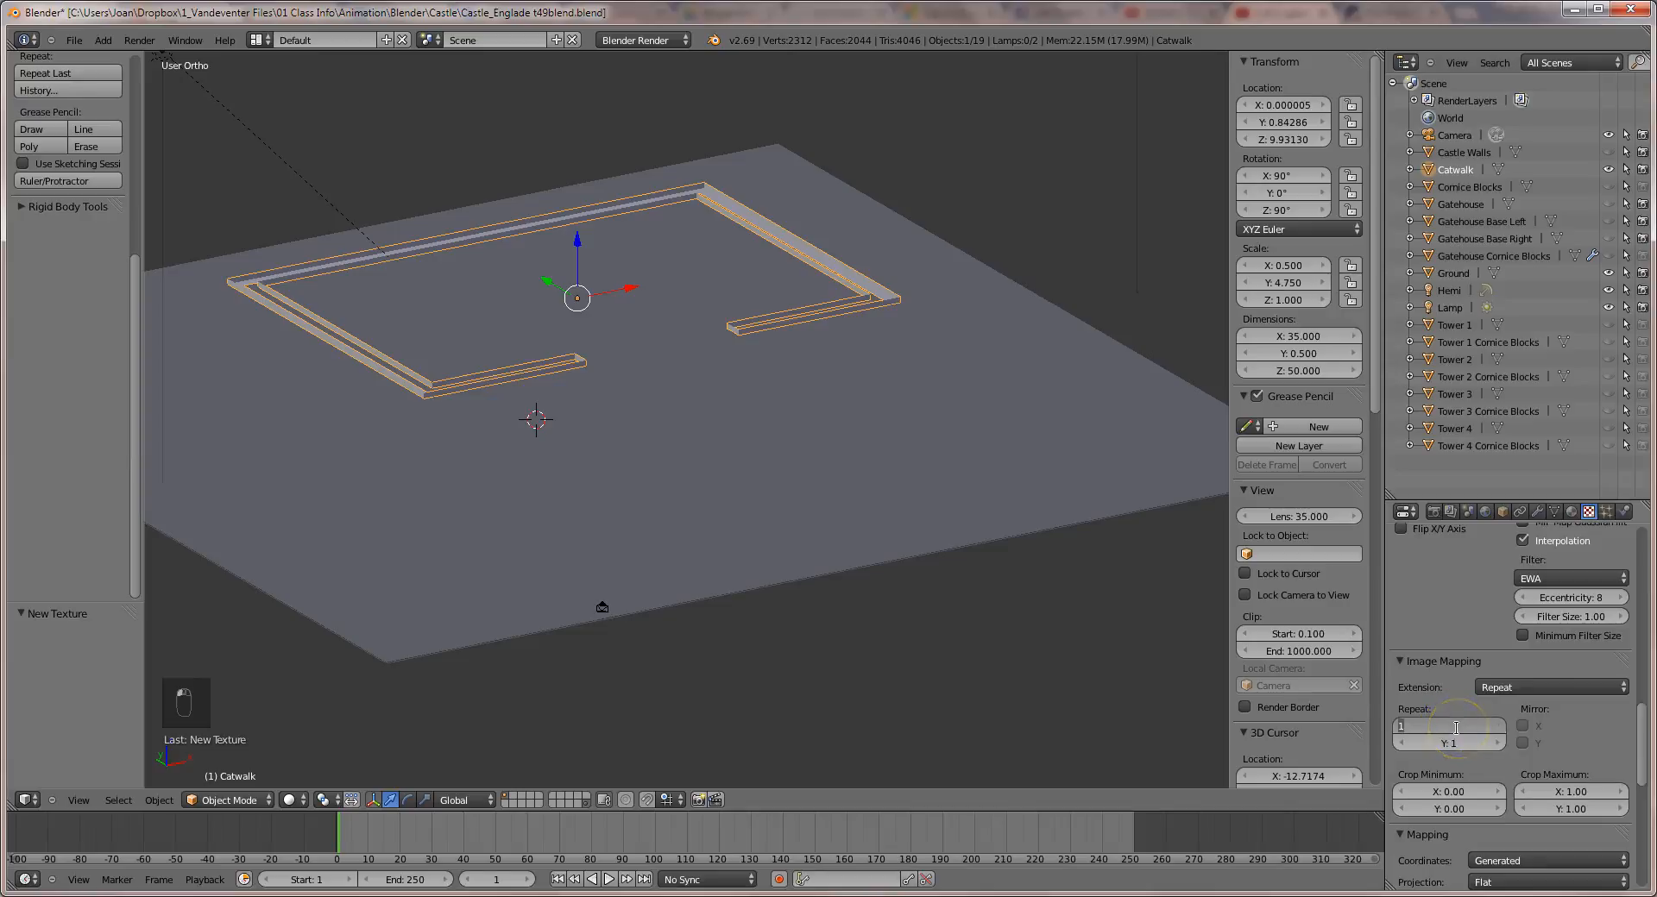
pyautogui.write('4')
pyautogui.press('Return')
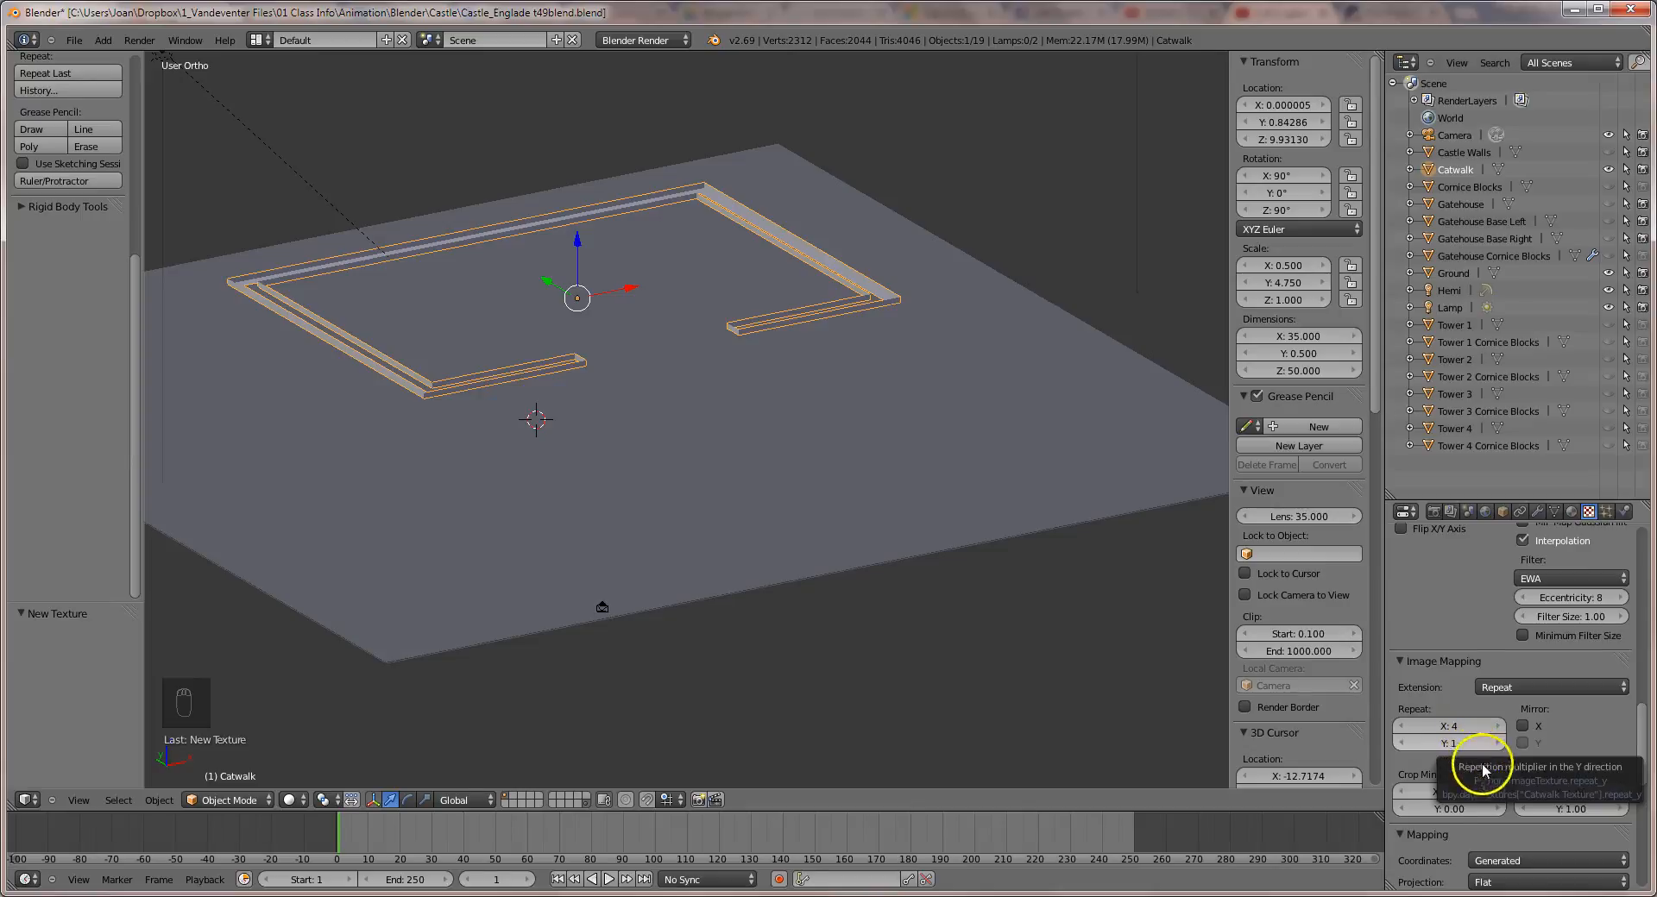
# Set the Catwalk Texture's mapping projection to Cube and its Y size to 0.30.
pyautogui.scroll(-1, 1507, 876)
pyautogui.scroll(-1, 1507, 876)
pyautogui.click(1502, 810)
pyautogui.click(1506, 784)
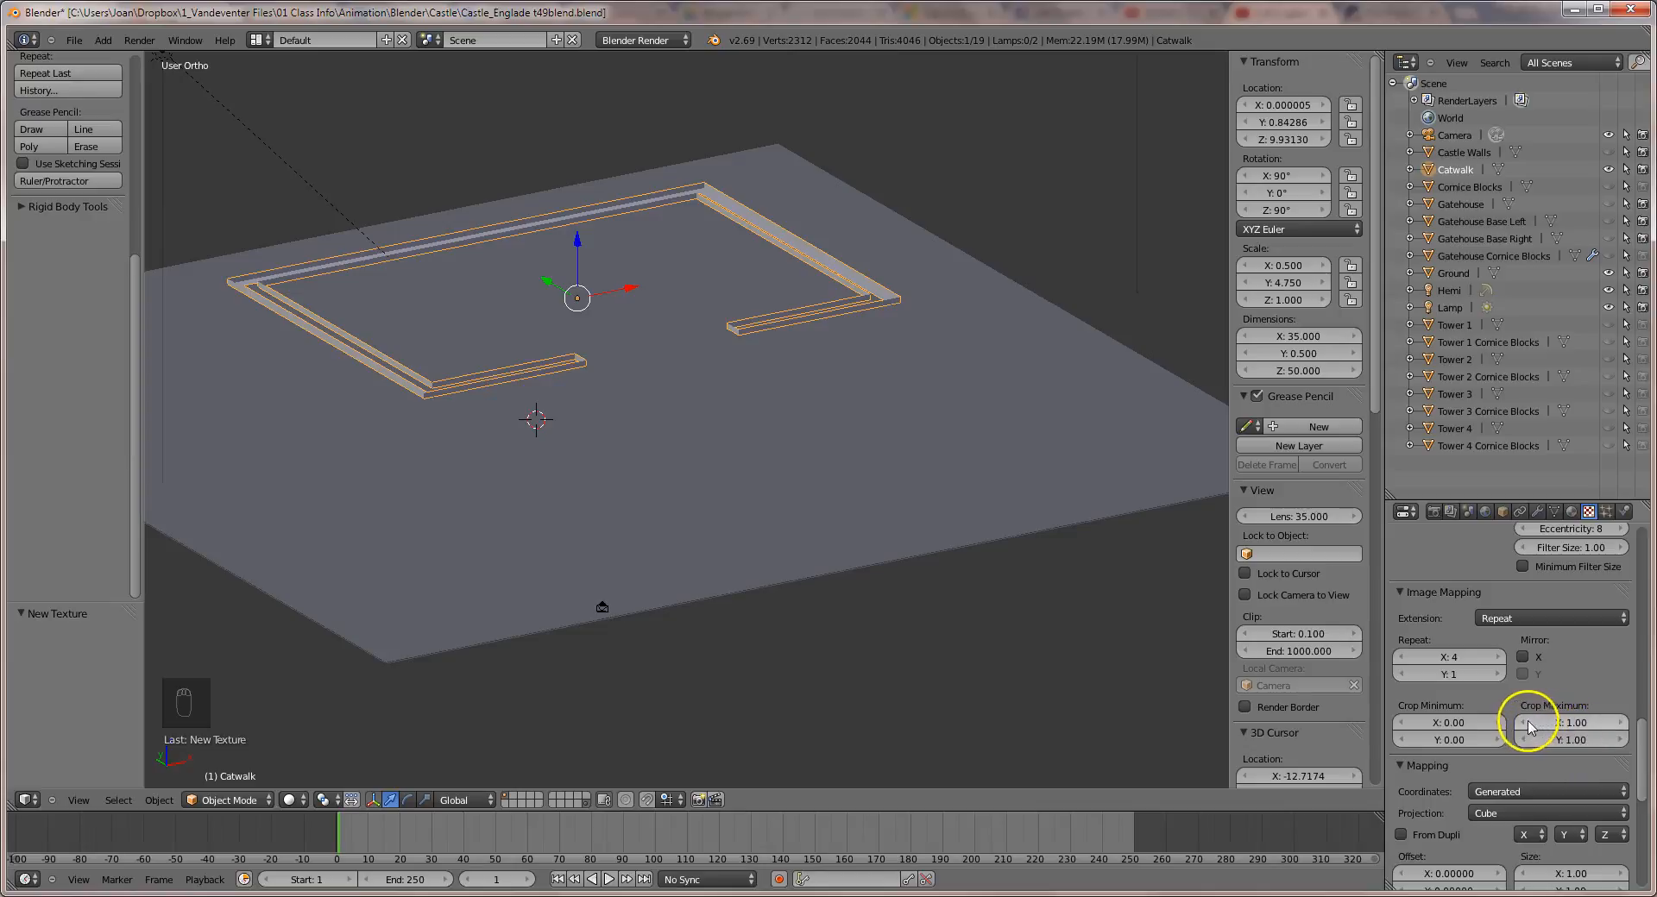
pyautogui.scroll(-5, 1545, 729)
pyautogui.click(1562, 718)
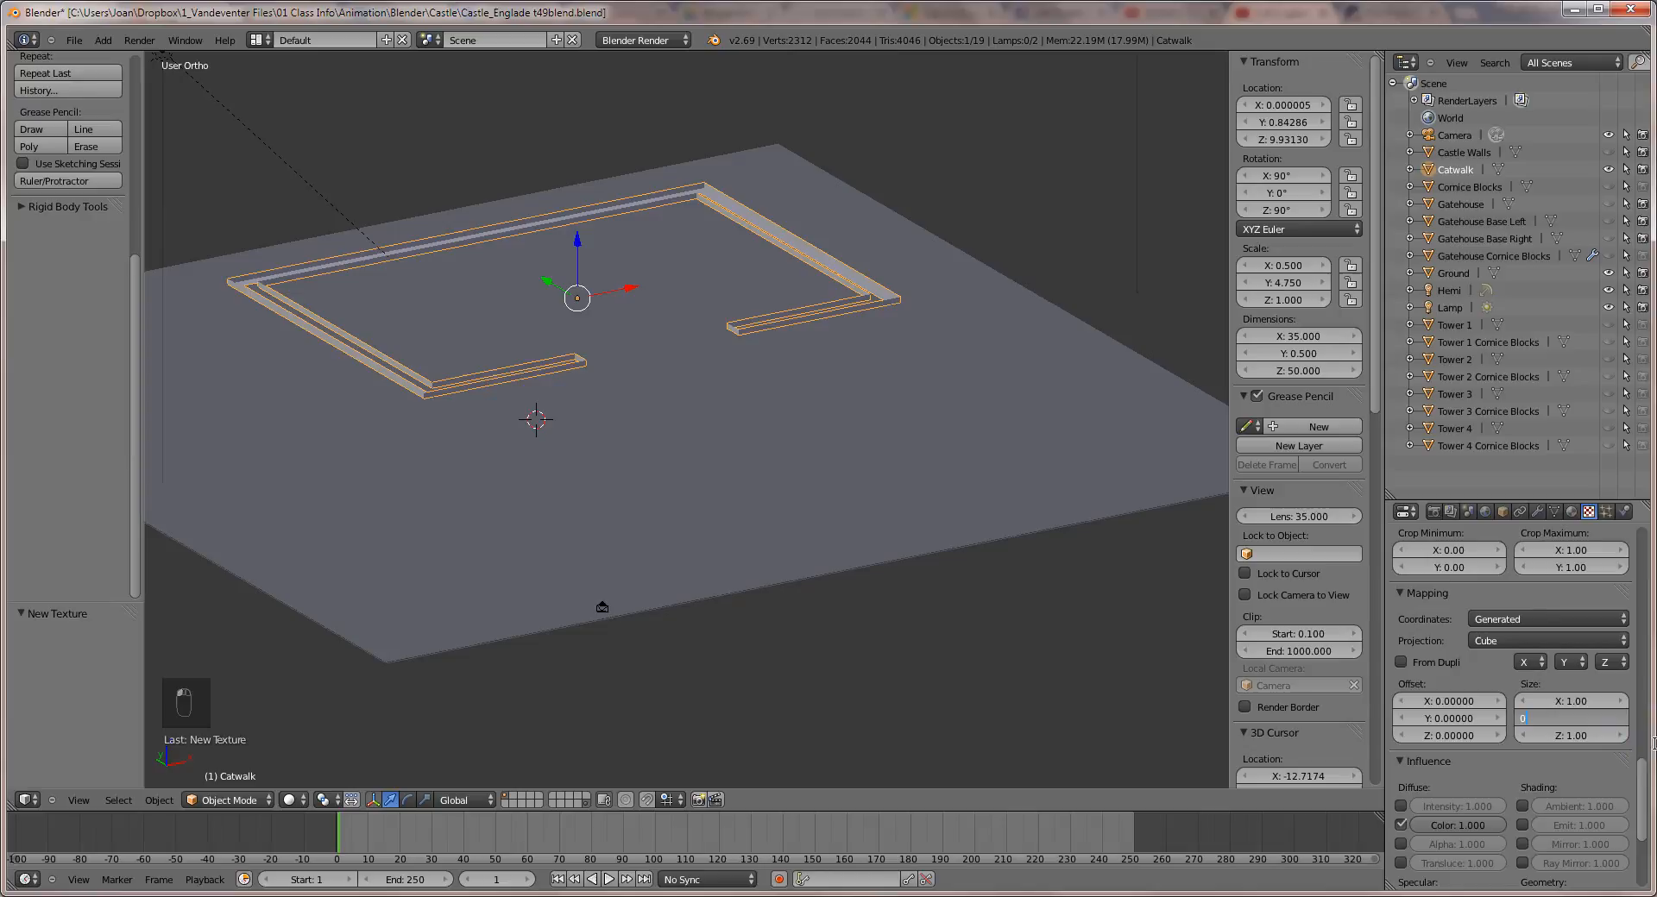
pyautogui.press('Return')
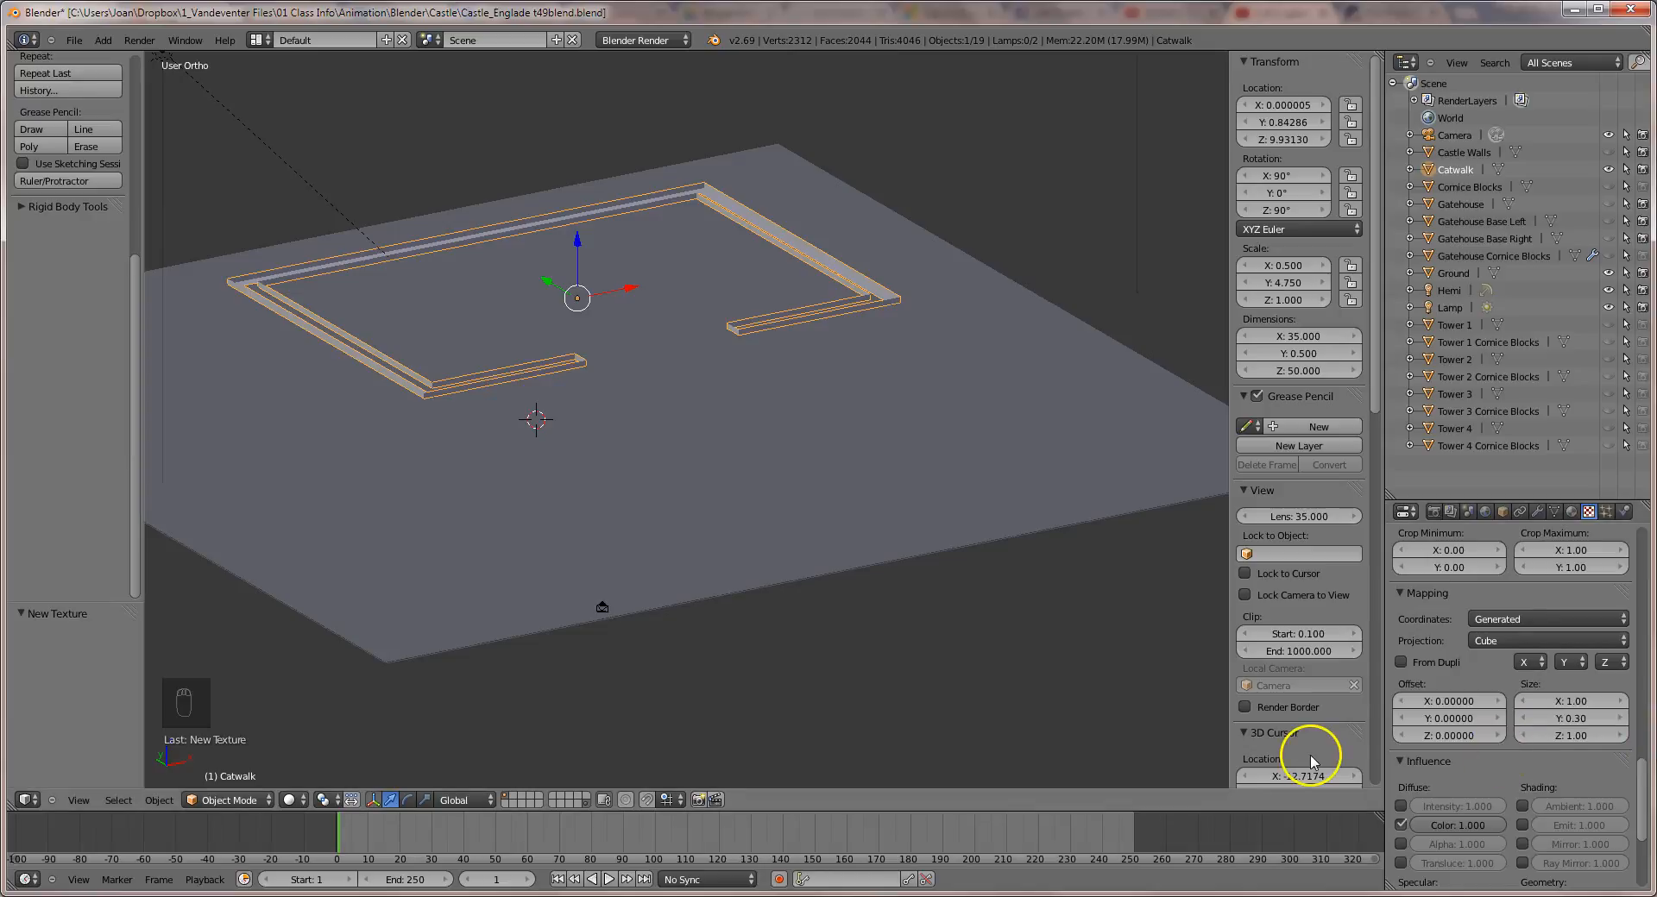
# Check the Catwalk material preview and render the scene to examine the stone texture on the catwalk.
pyautogui.click(1571, 511)
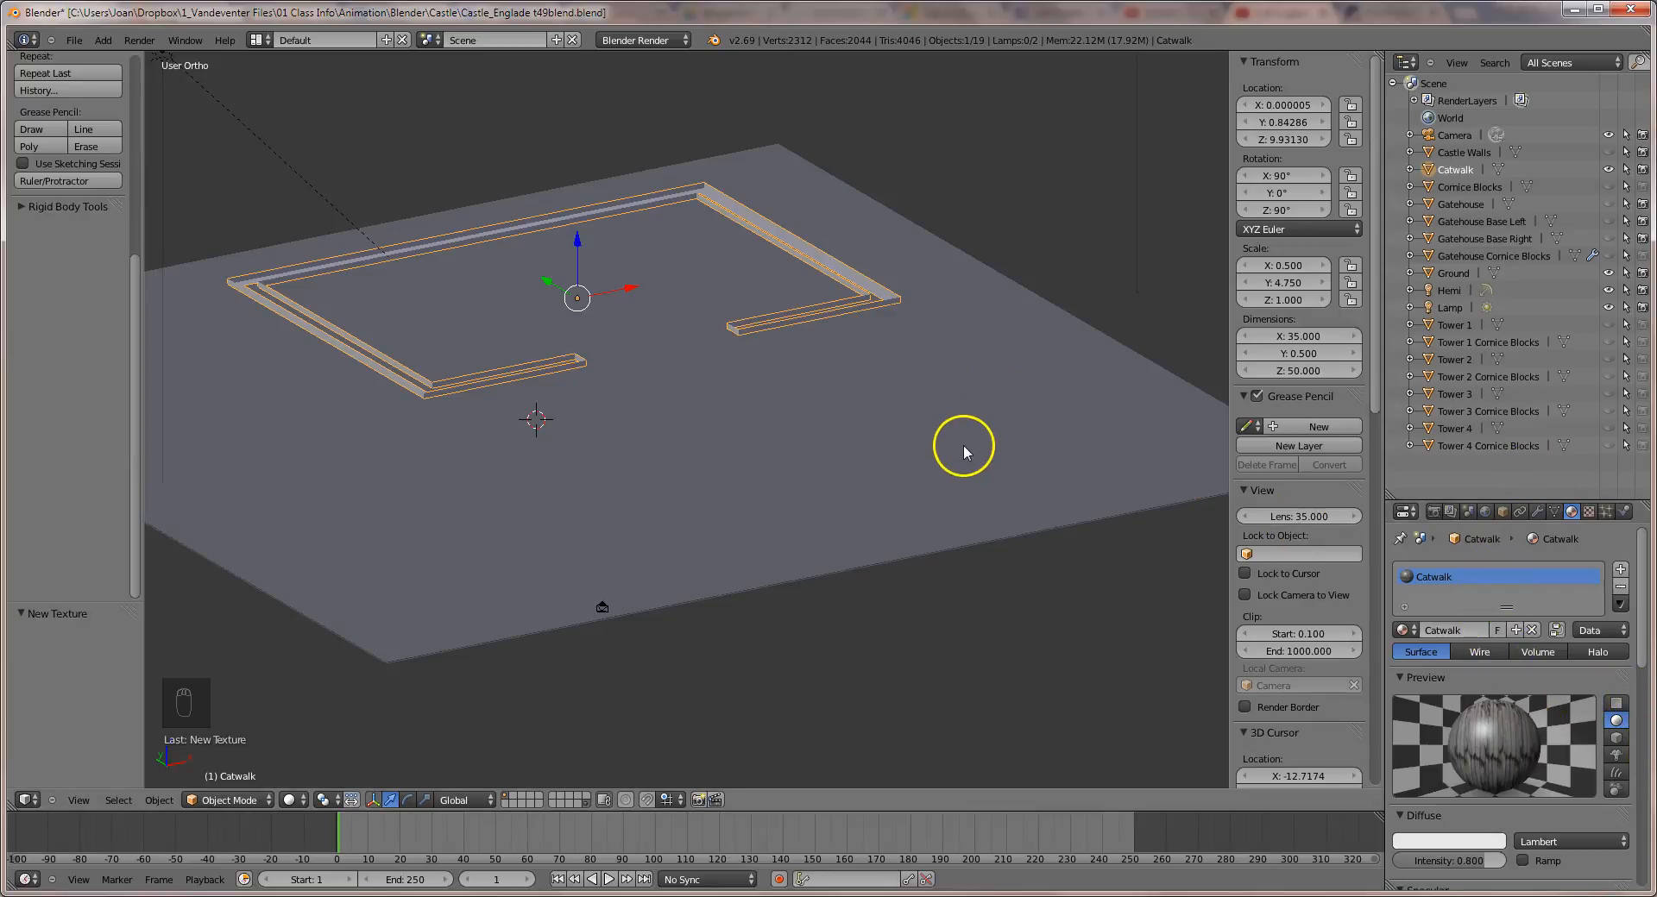
pyautogui.press('F12')
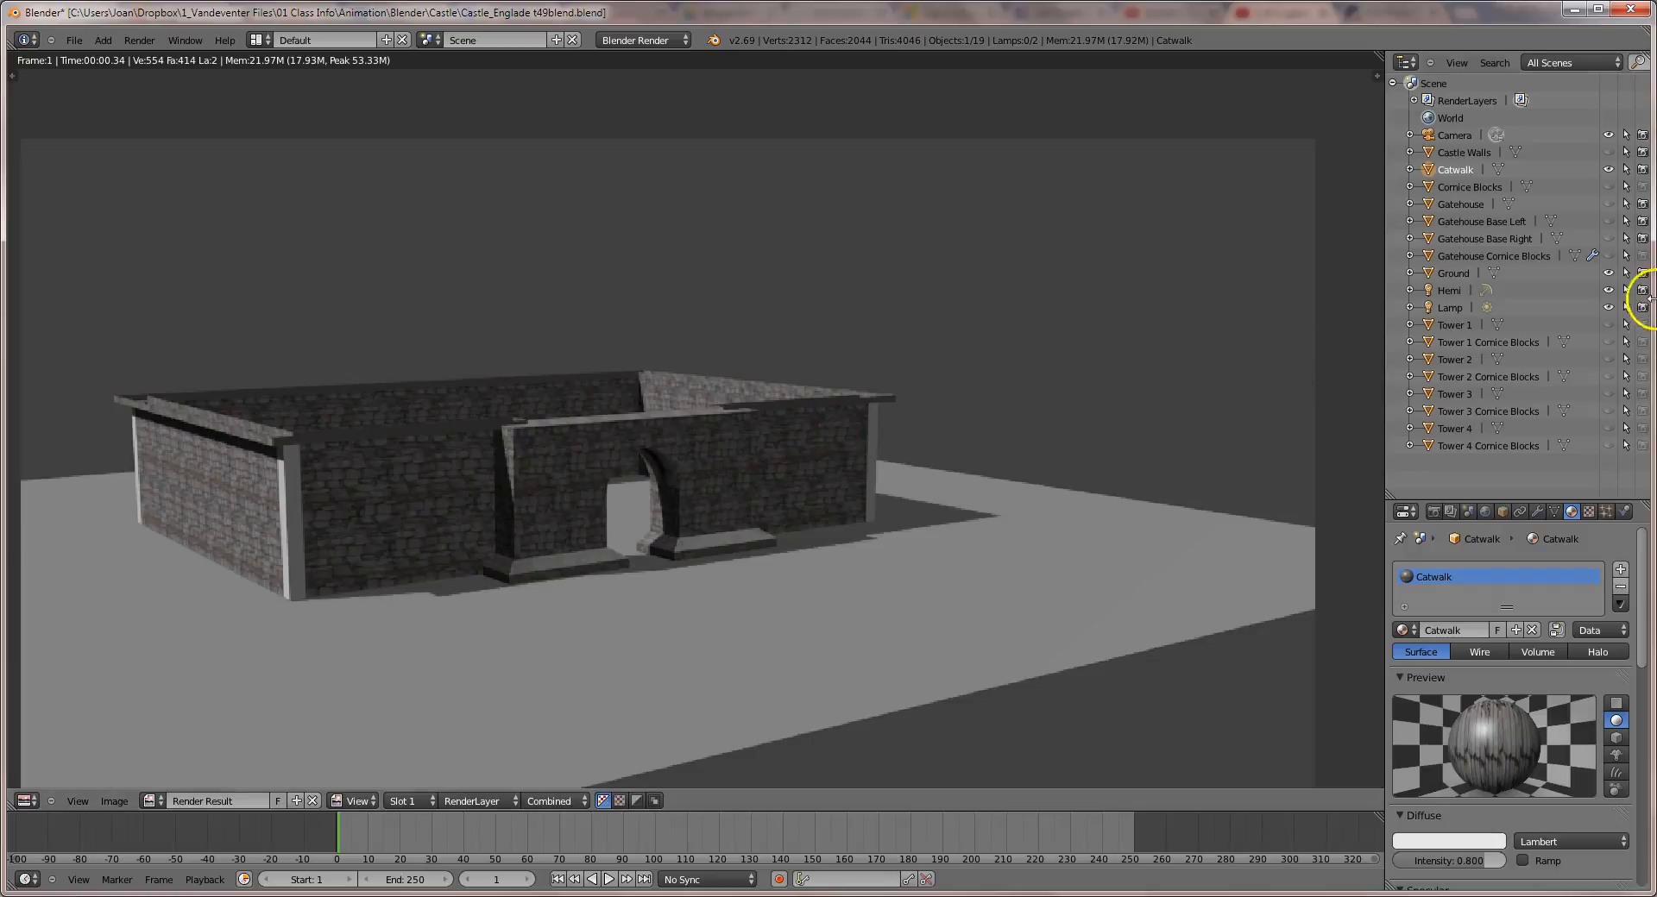
pyautogui.press('Escape')
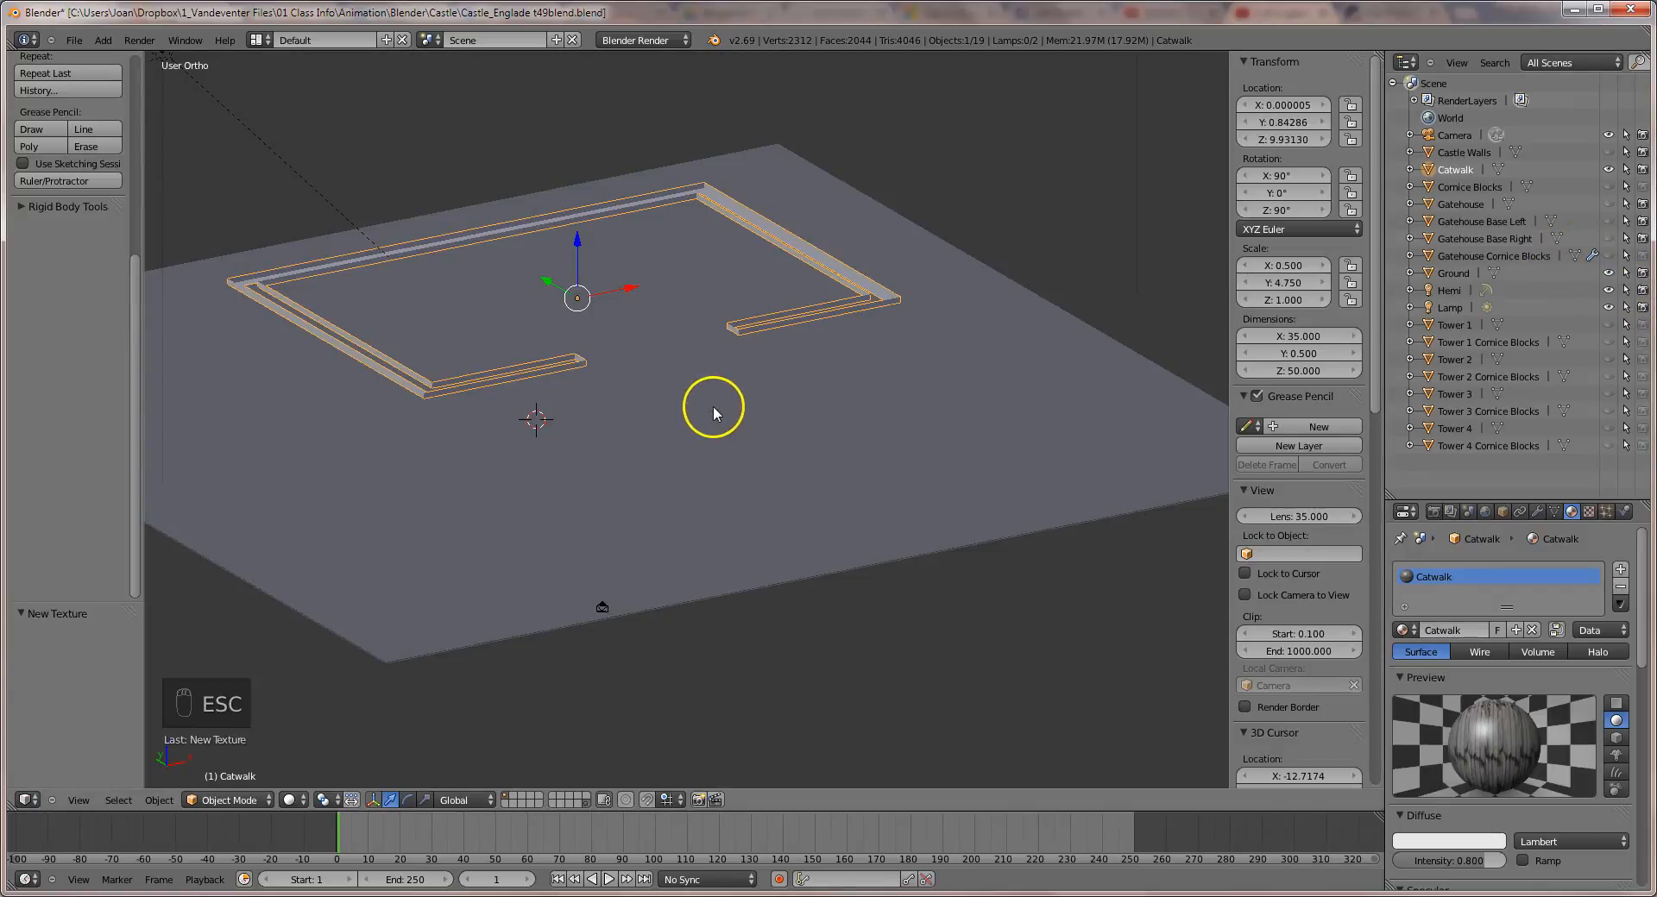
# Hide the Catwalk, show Tower 1, and give the tower a new material named Tower.
pyautogui.click(1610, 170)
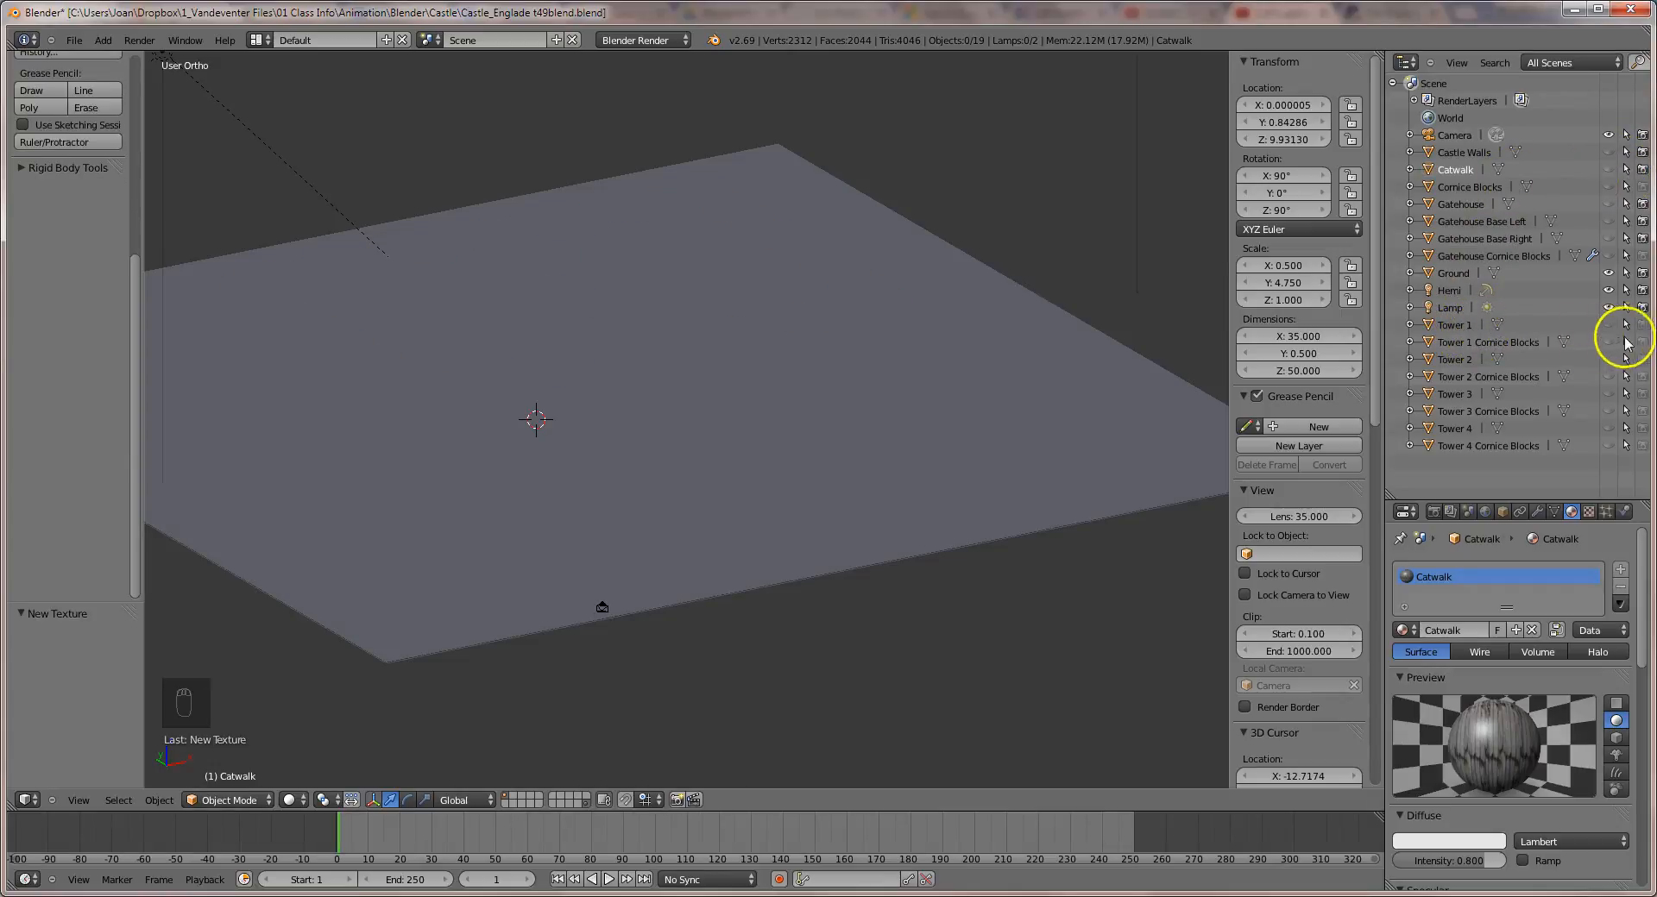
pyautogui.click(1608, 325)
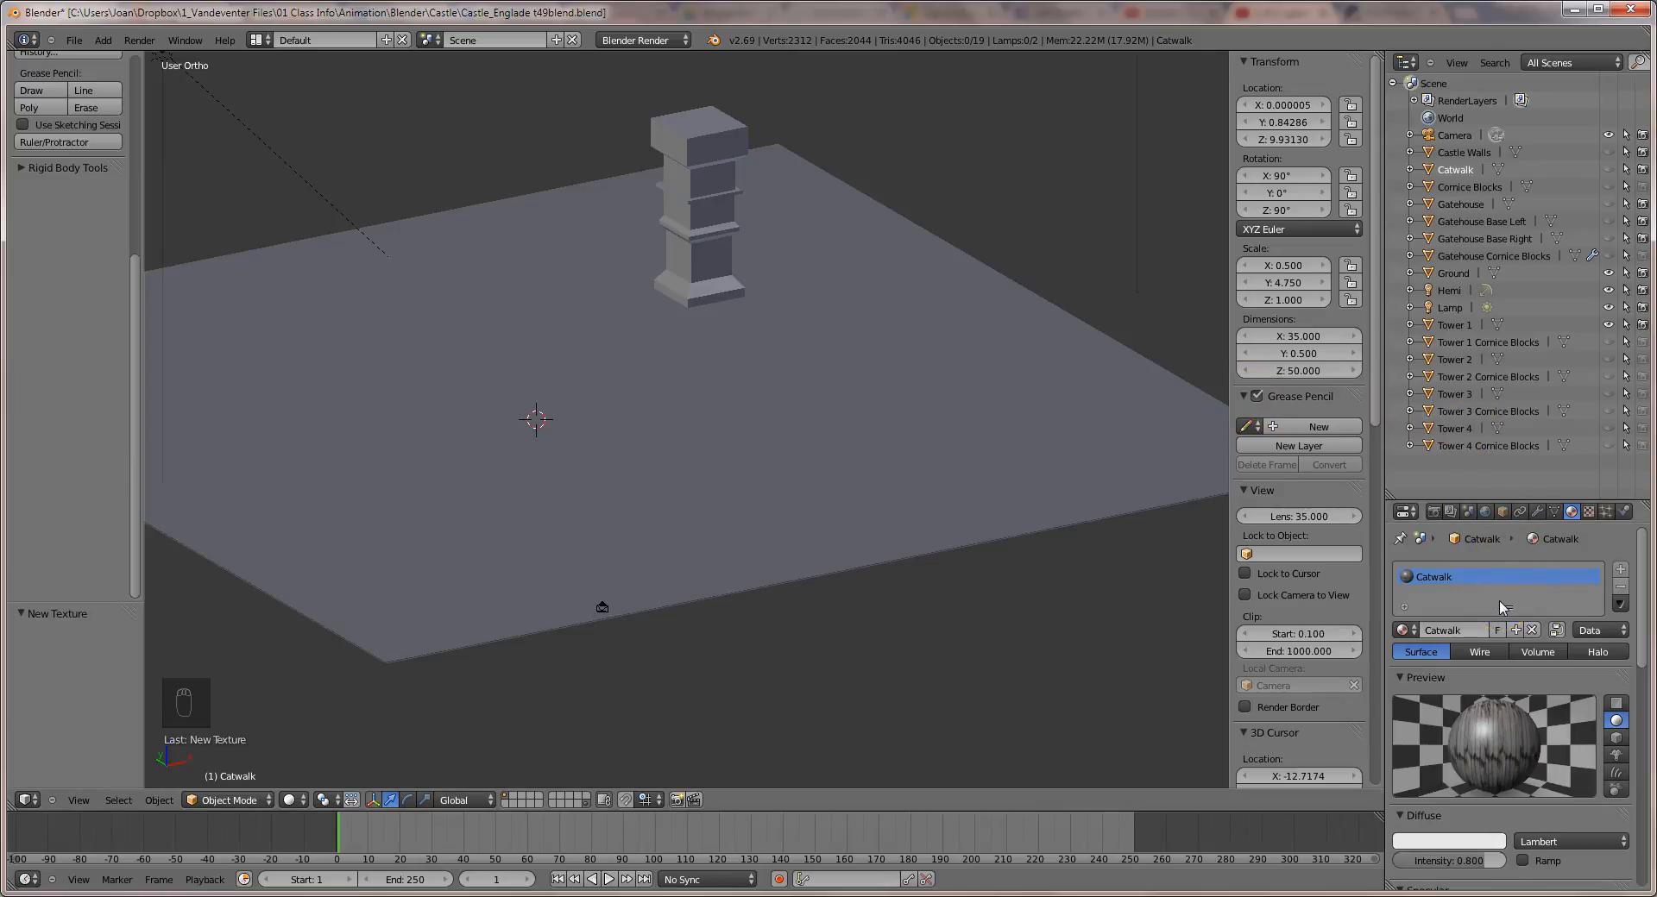
pyautogui.rightClick(688, 258)
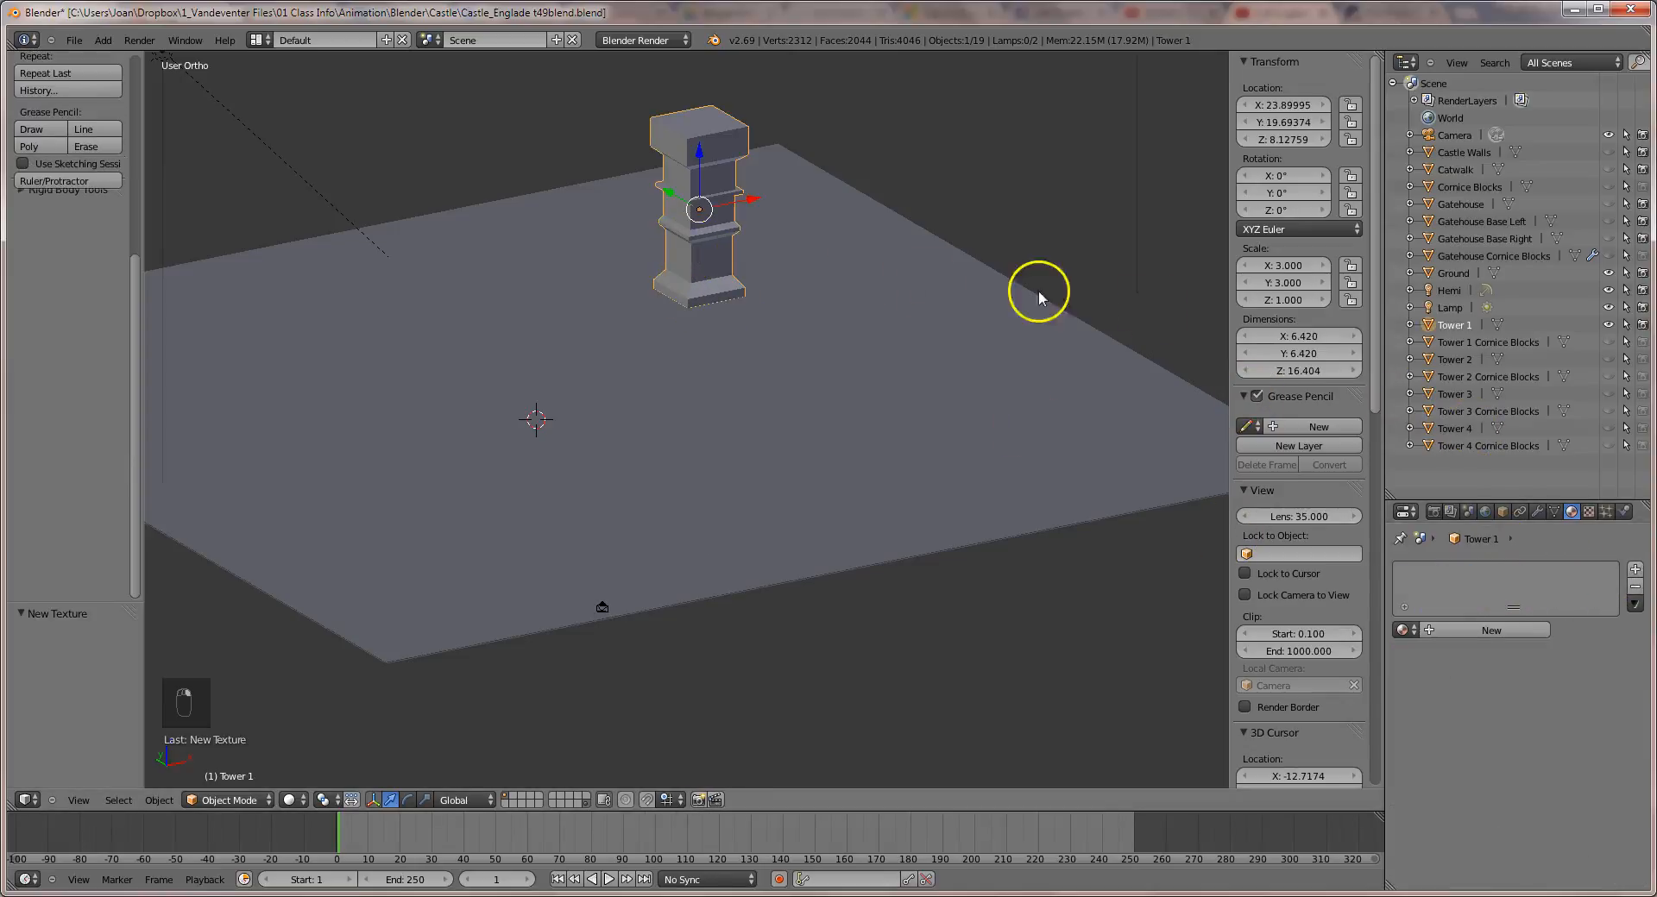
pyautogui.click(1467, 631)
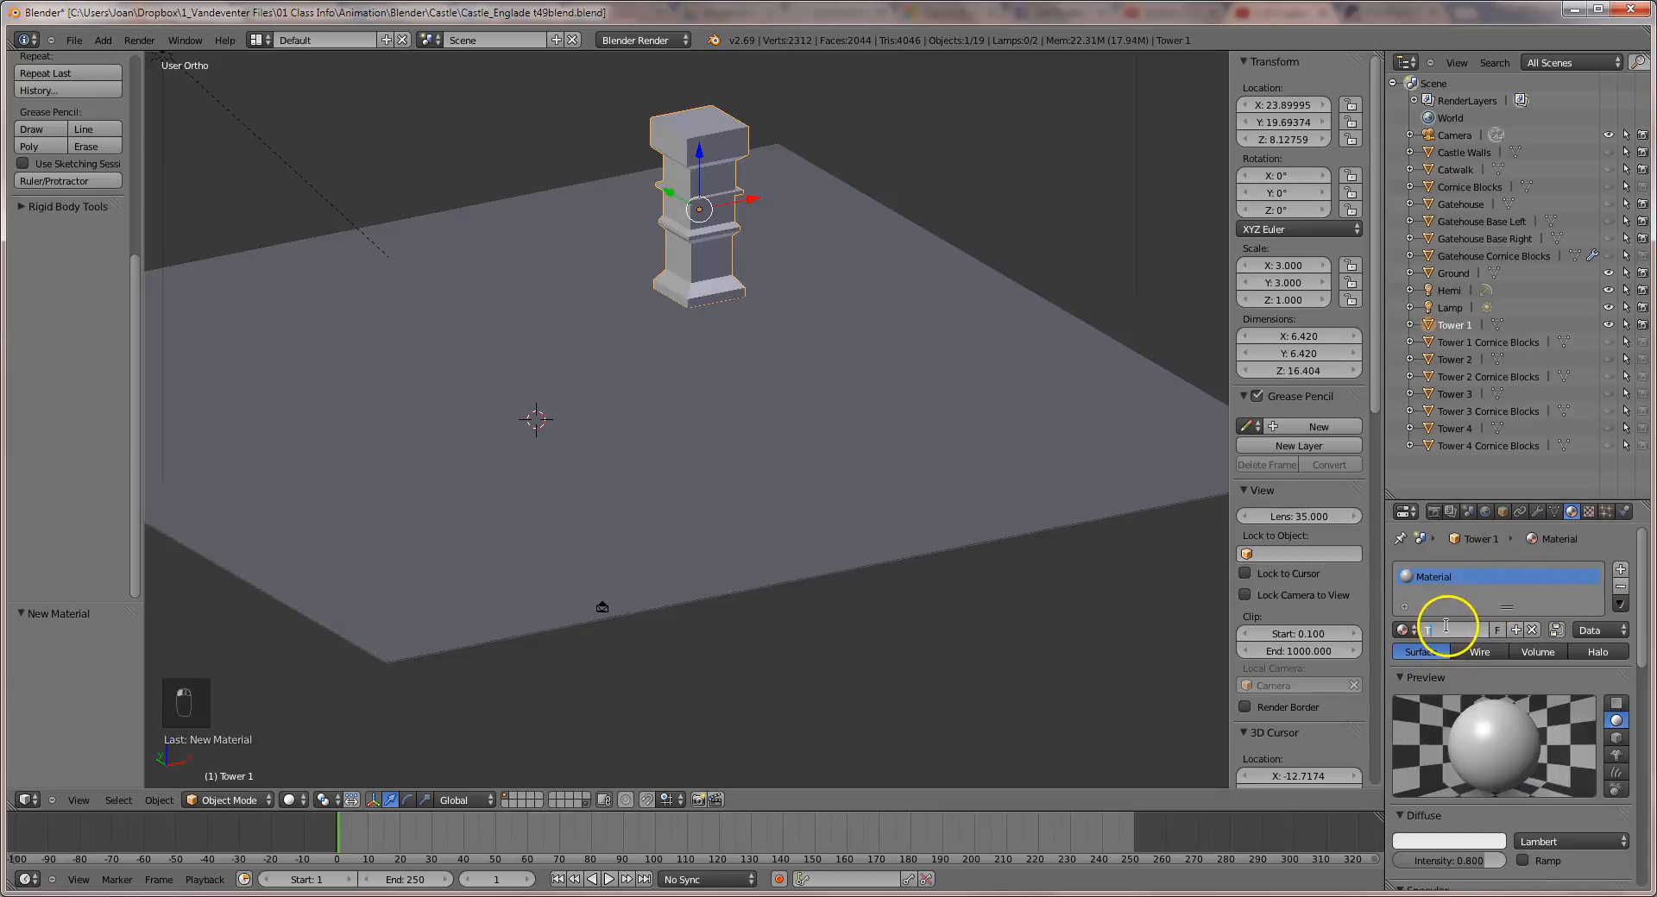
pyautogui.press('Return')
# Add a new texture to the Tower 1 material and name it Tower Texture.
pyautogui.click(1589, 513)
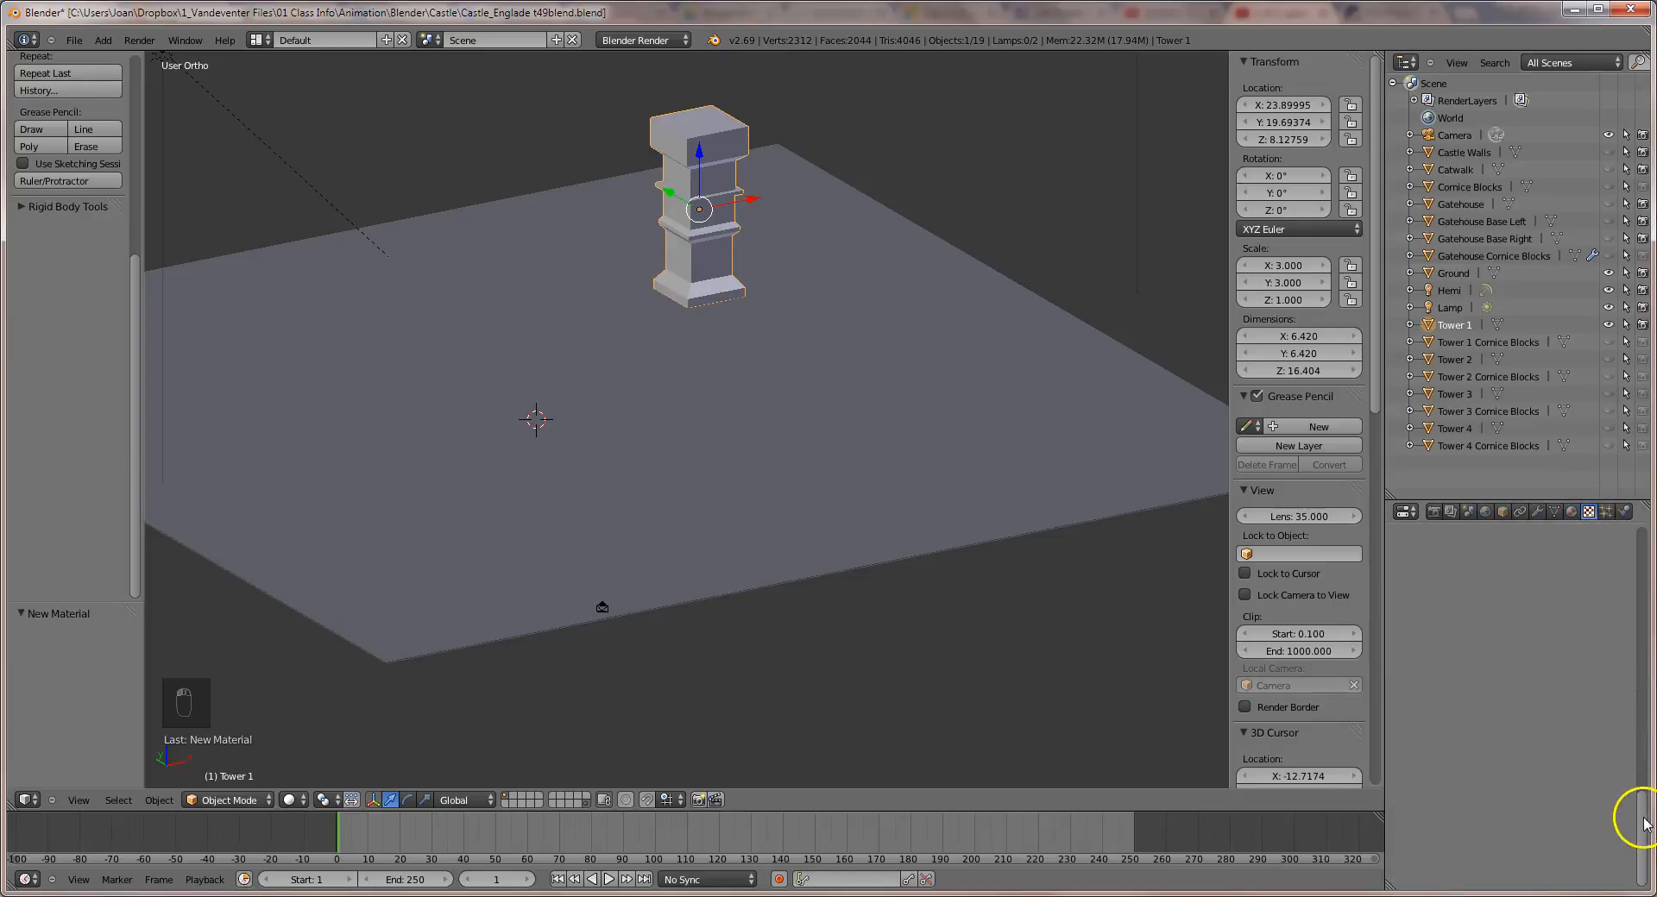
pyautogui.click(1471, 706)
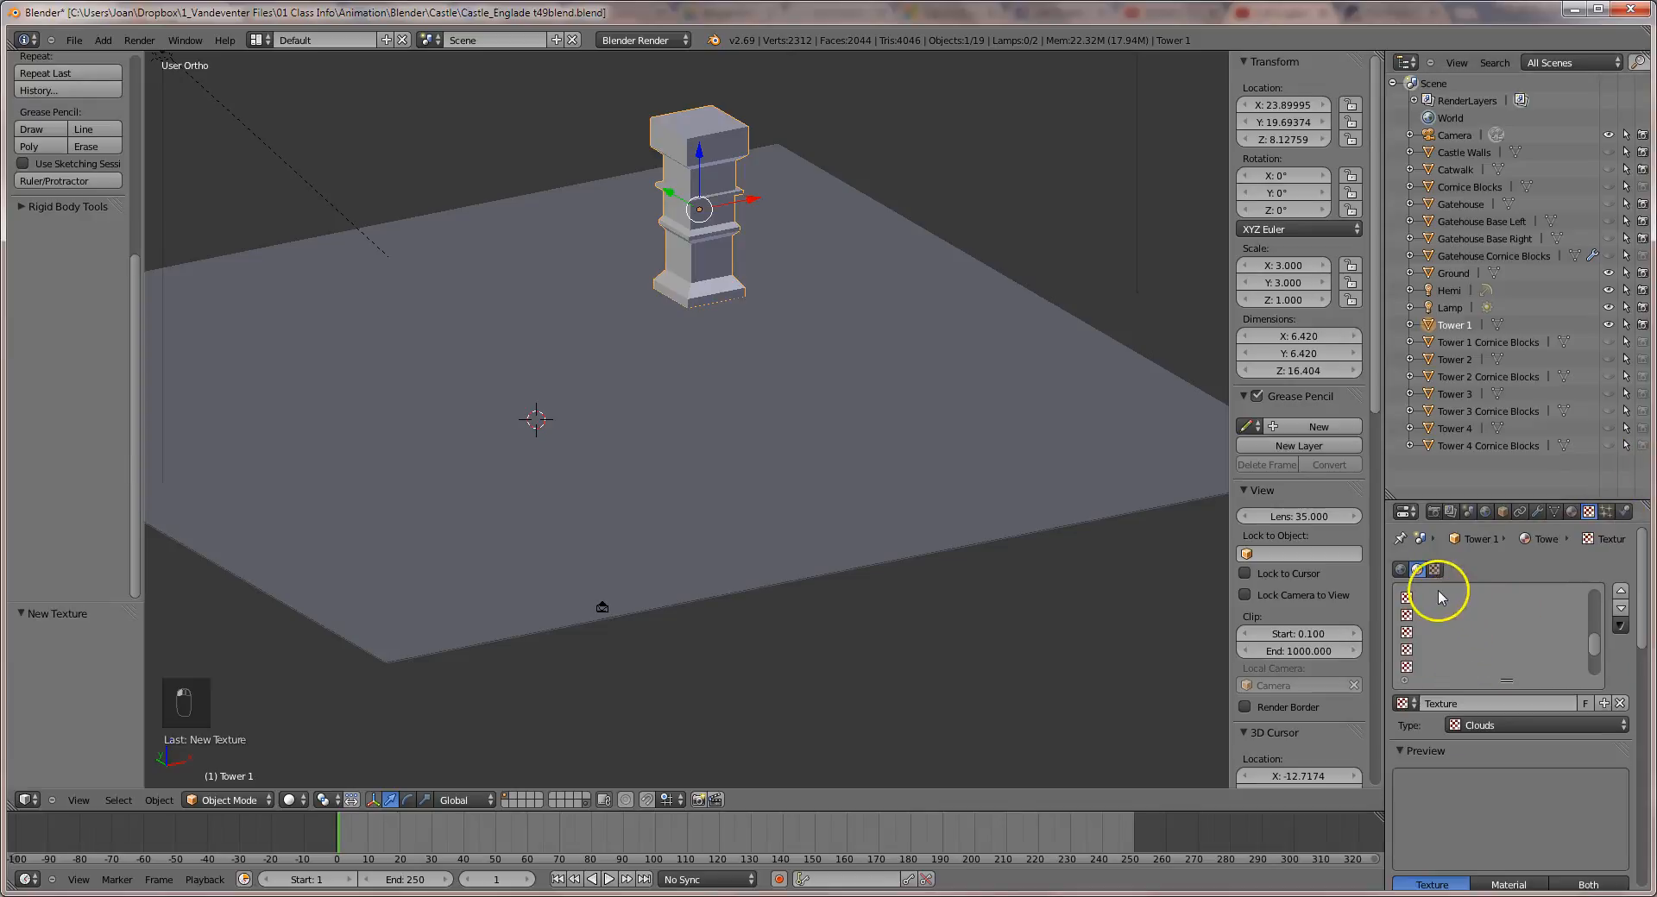
pyautogui.click(1425, 704)
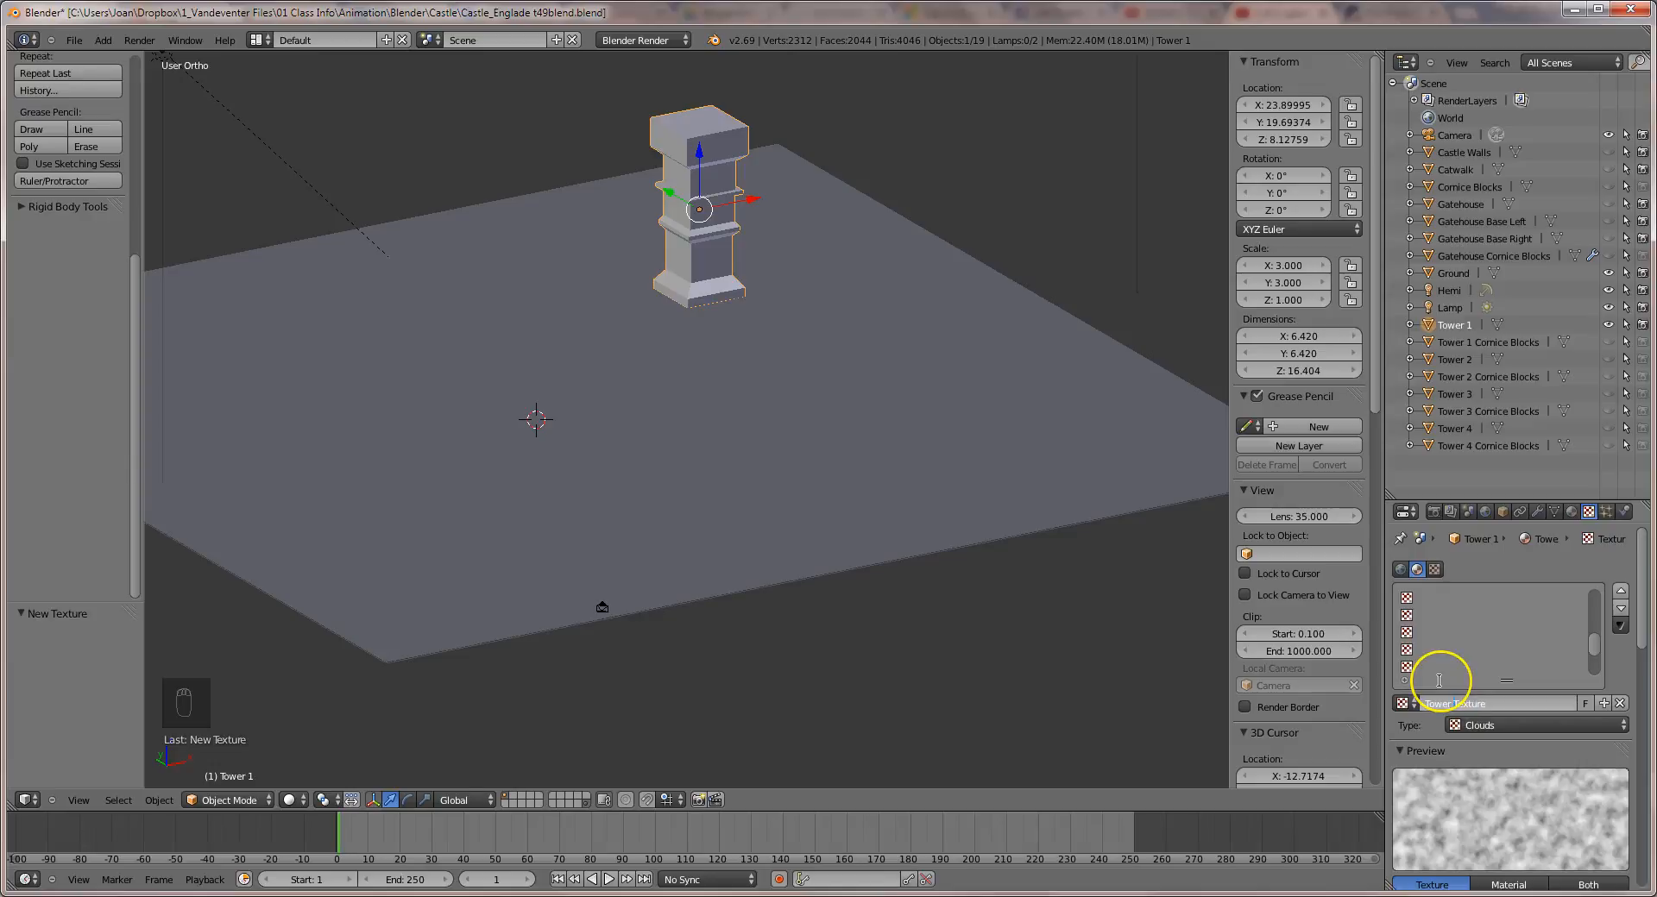
pyautogui.press('Return')
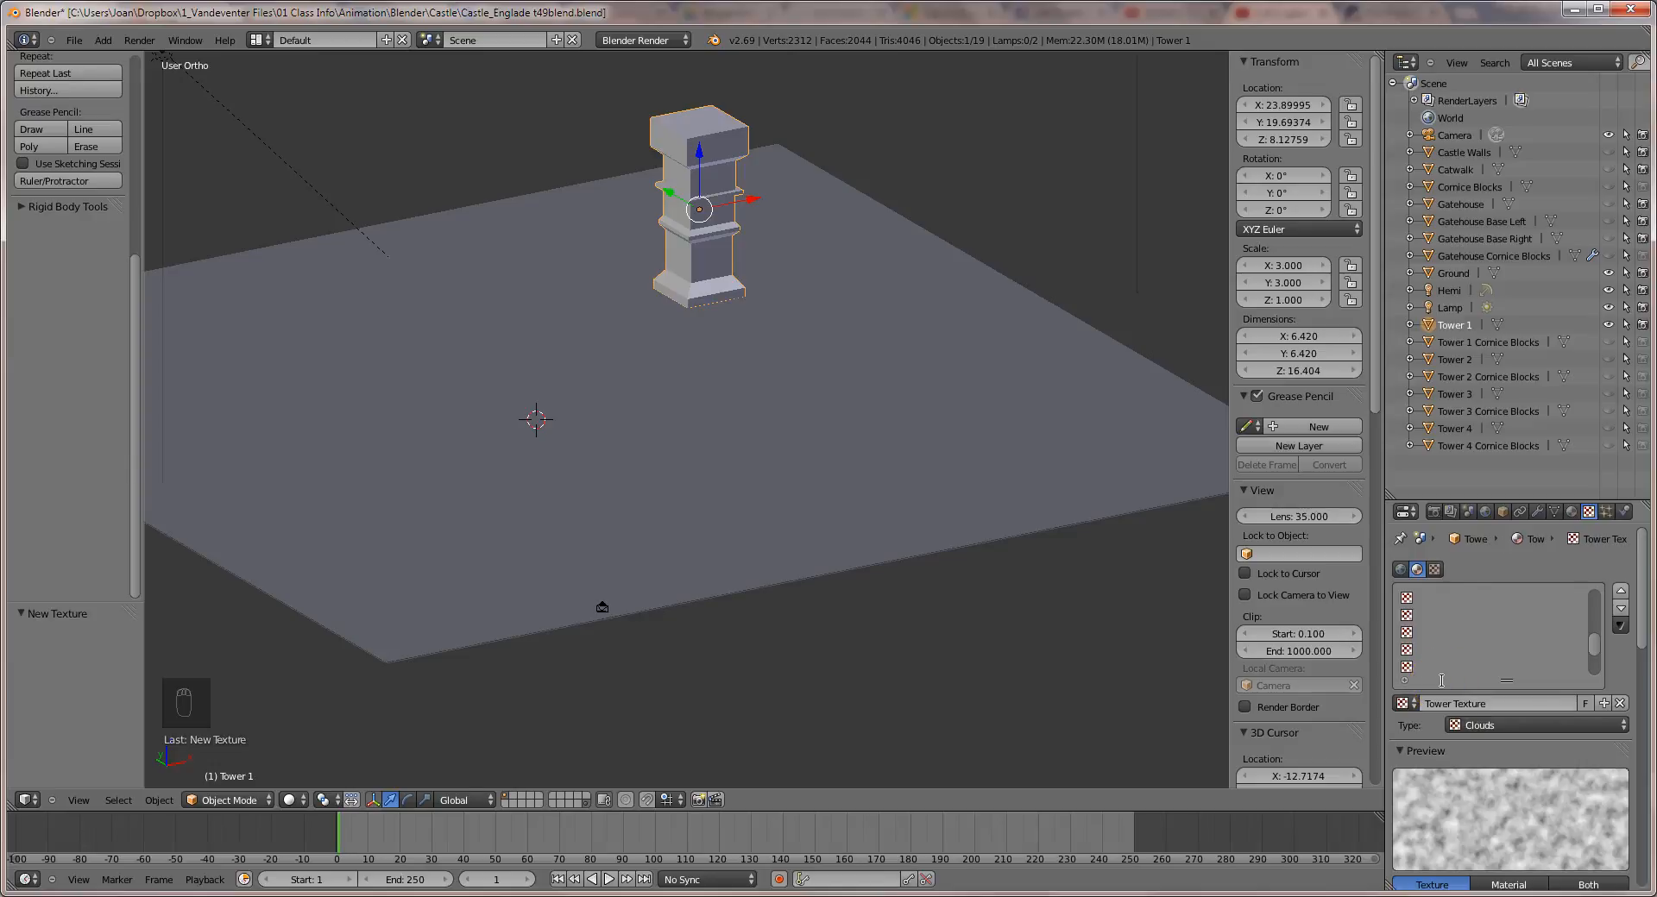
# Set the Tower Texture's type to Image or Movie and use wallstone.jpg as its image.
pyautogui.click(1481, 725)
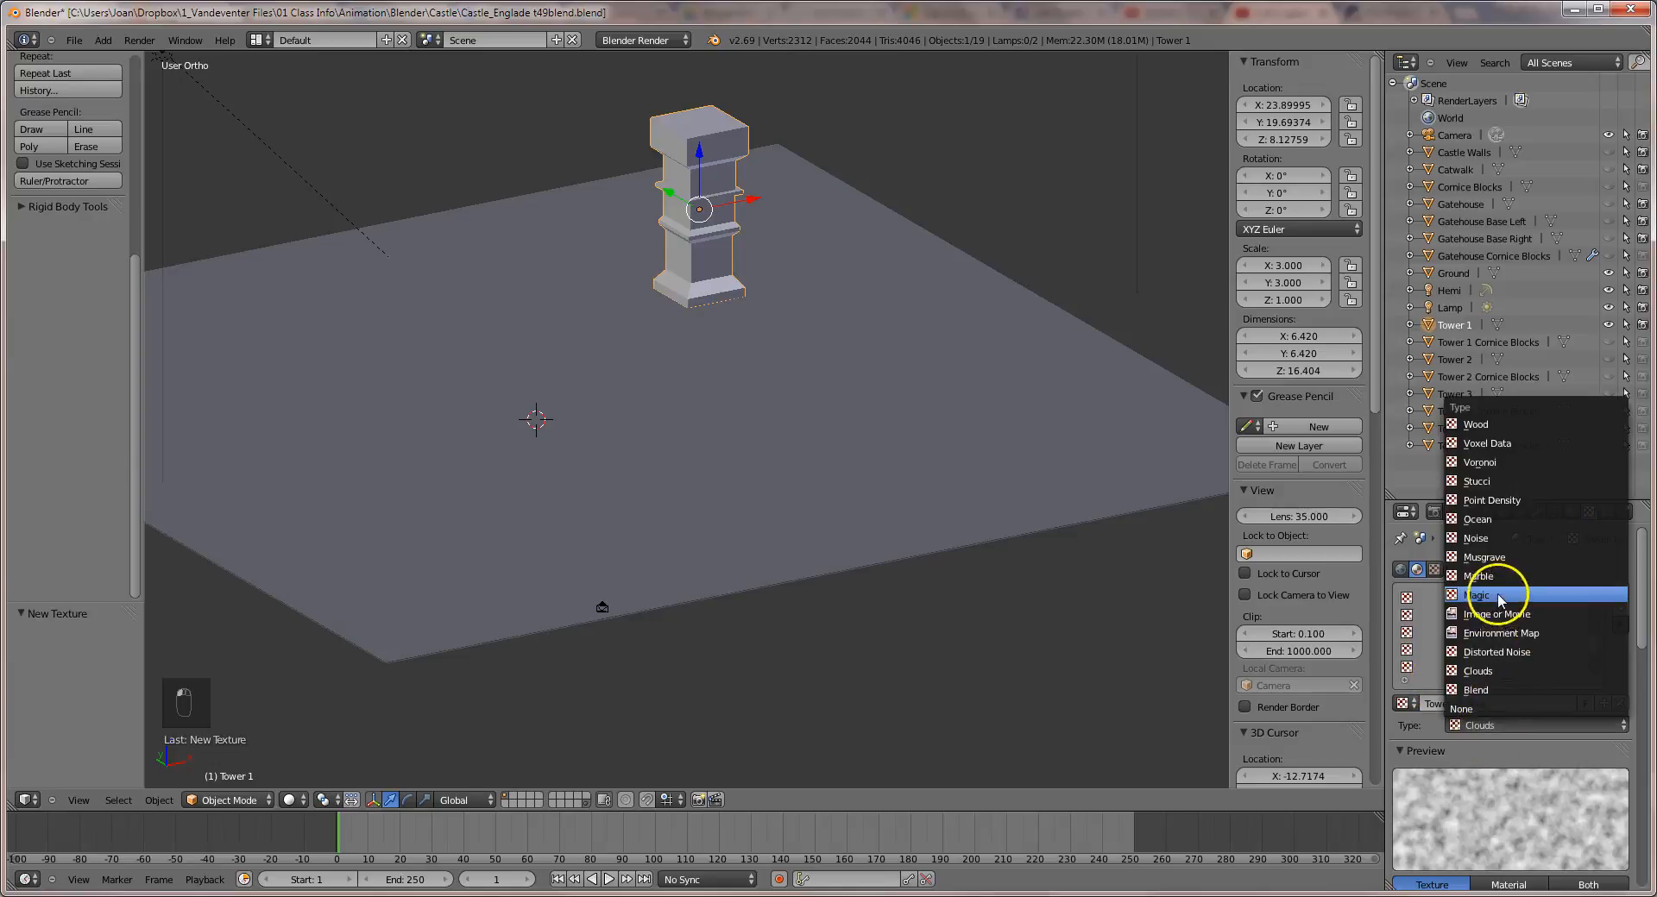
pyautogui.click(1498, 613)
pyautogui.scroll(-6, 1480, 857)
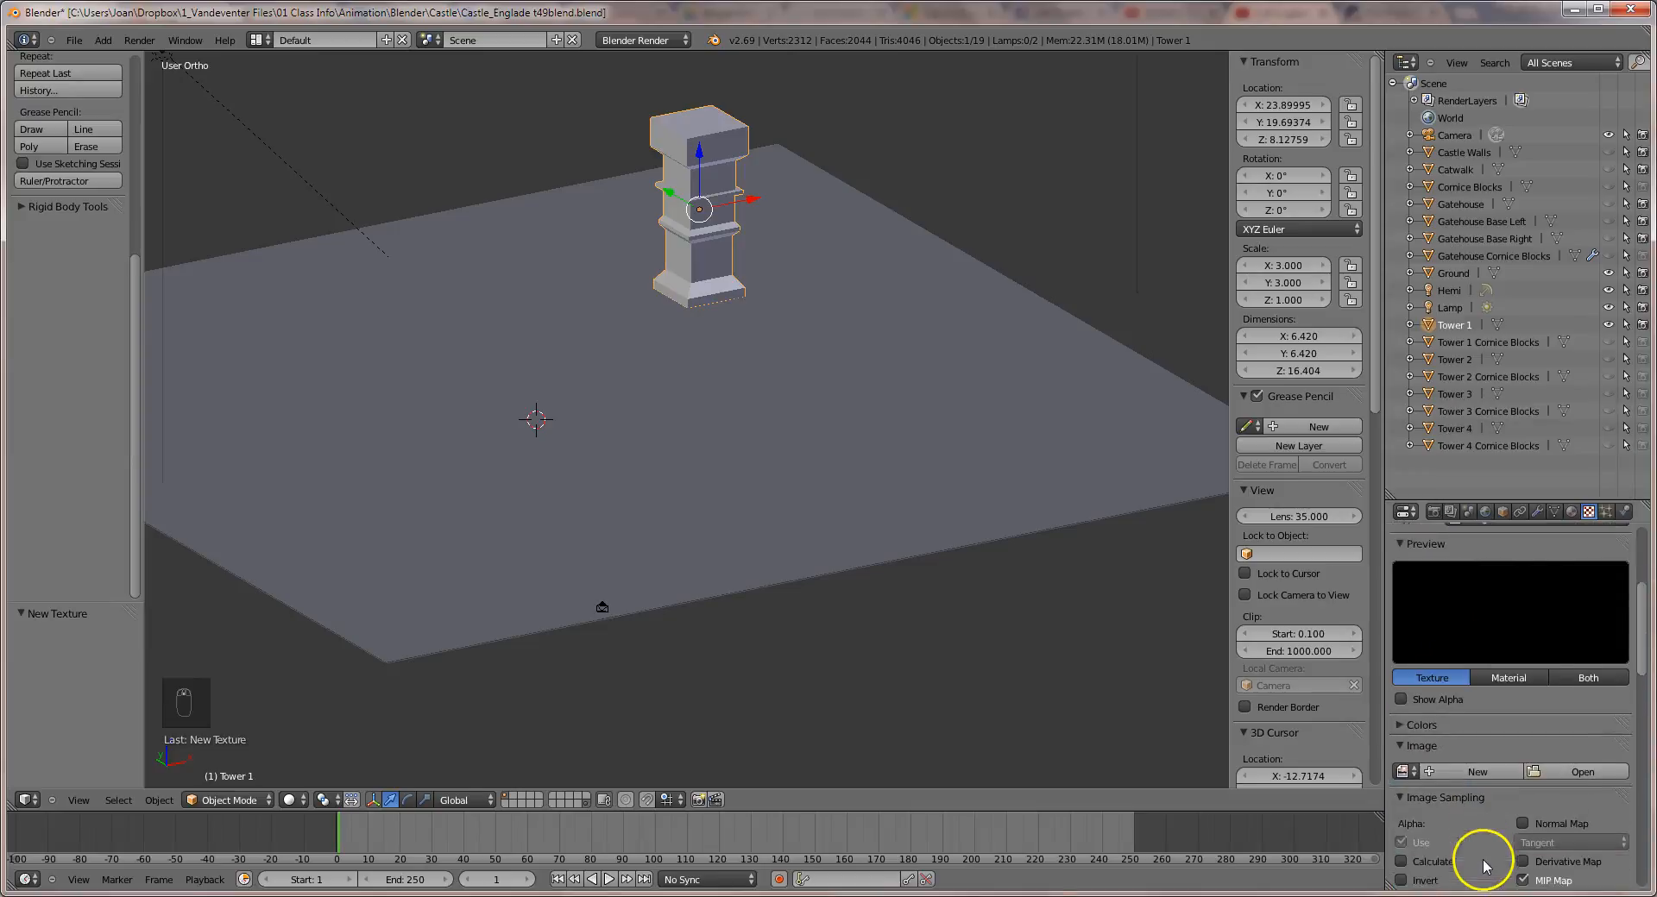
pyautogui.click(1403, 737)
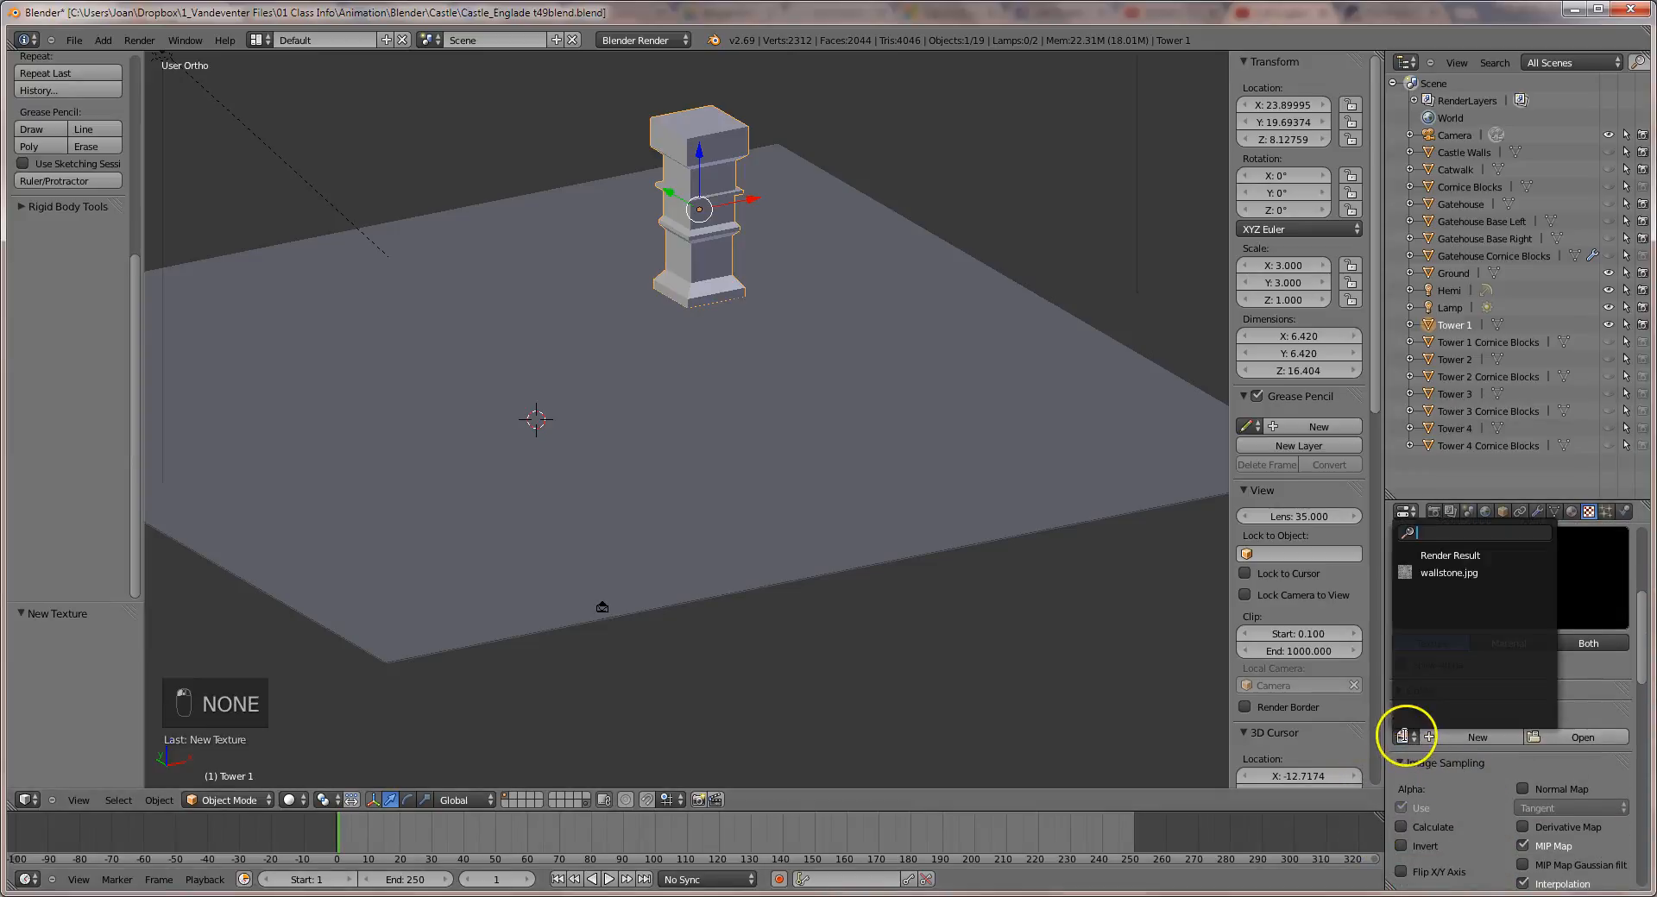
pyautogui.click(1448, 573)
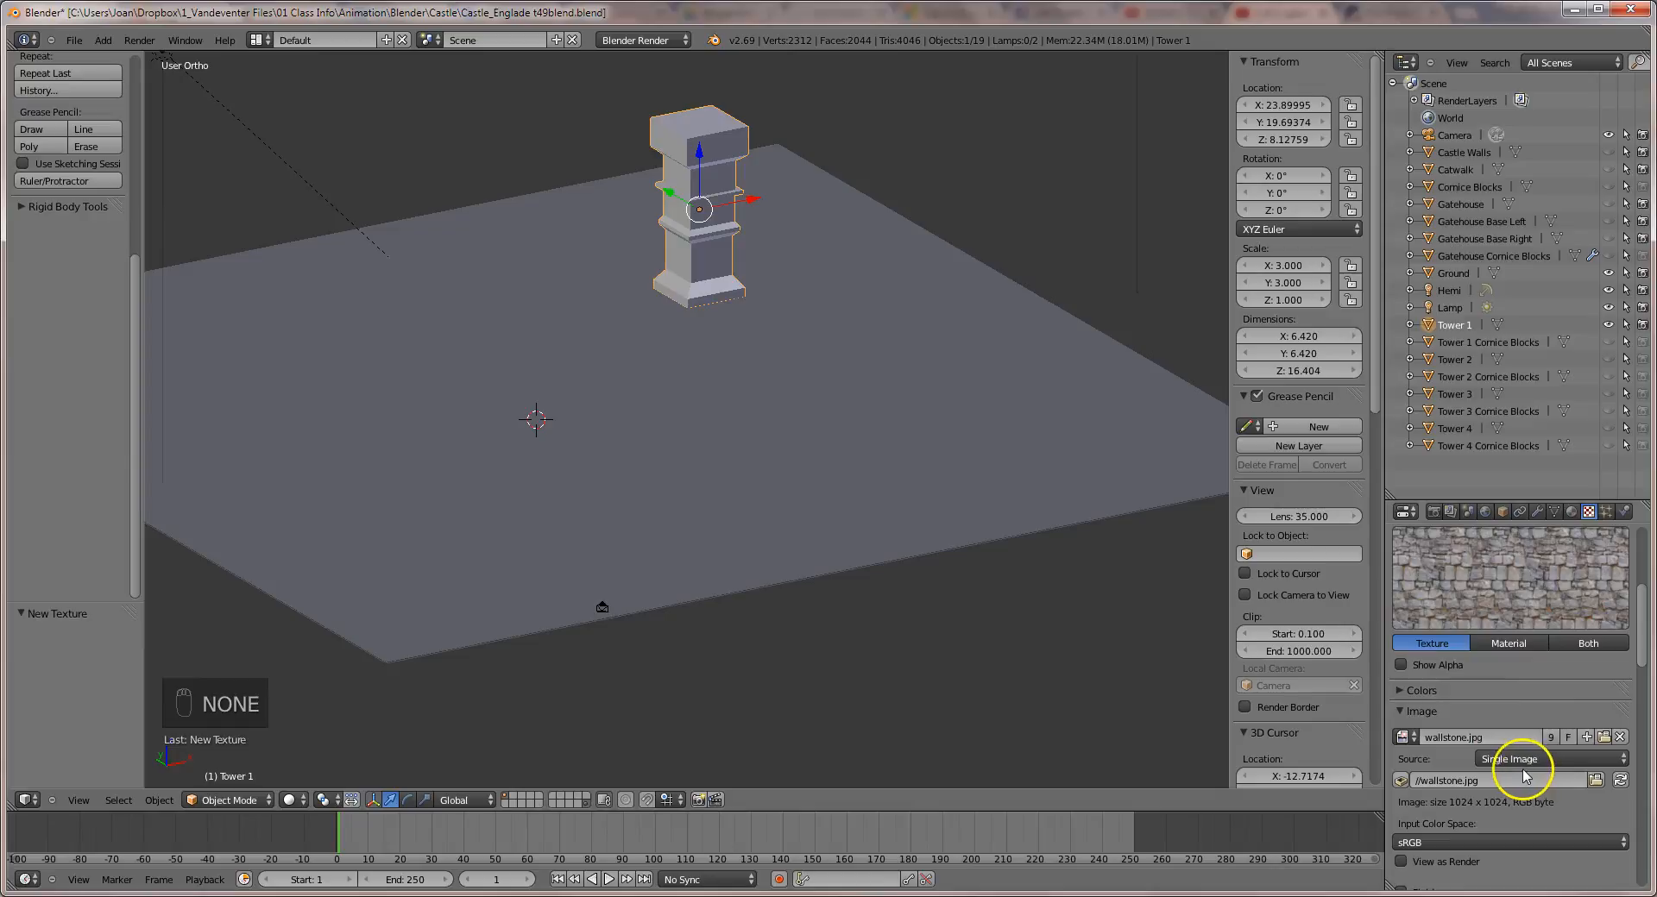
# Set the Tower Texture's image mapping to repeat 2 times in Y.
pyautogui.scroll(-8, 1506, 760)
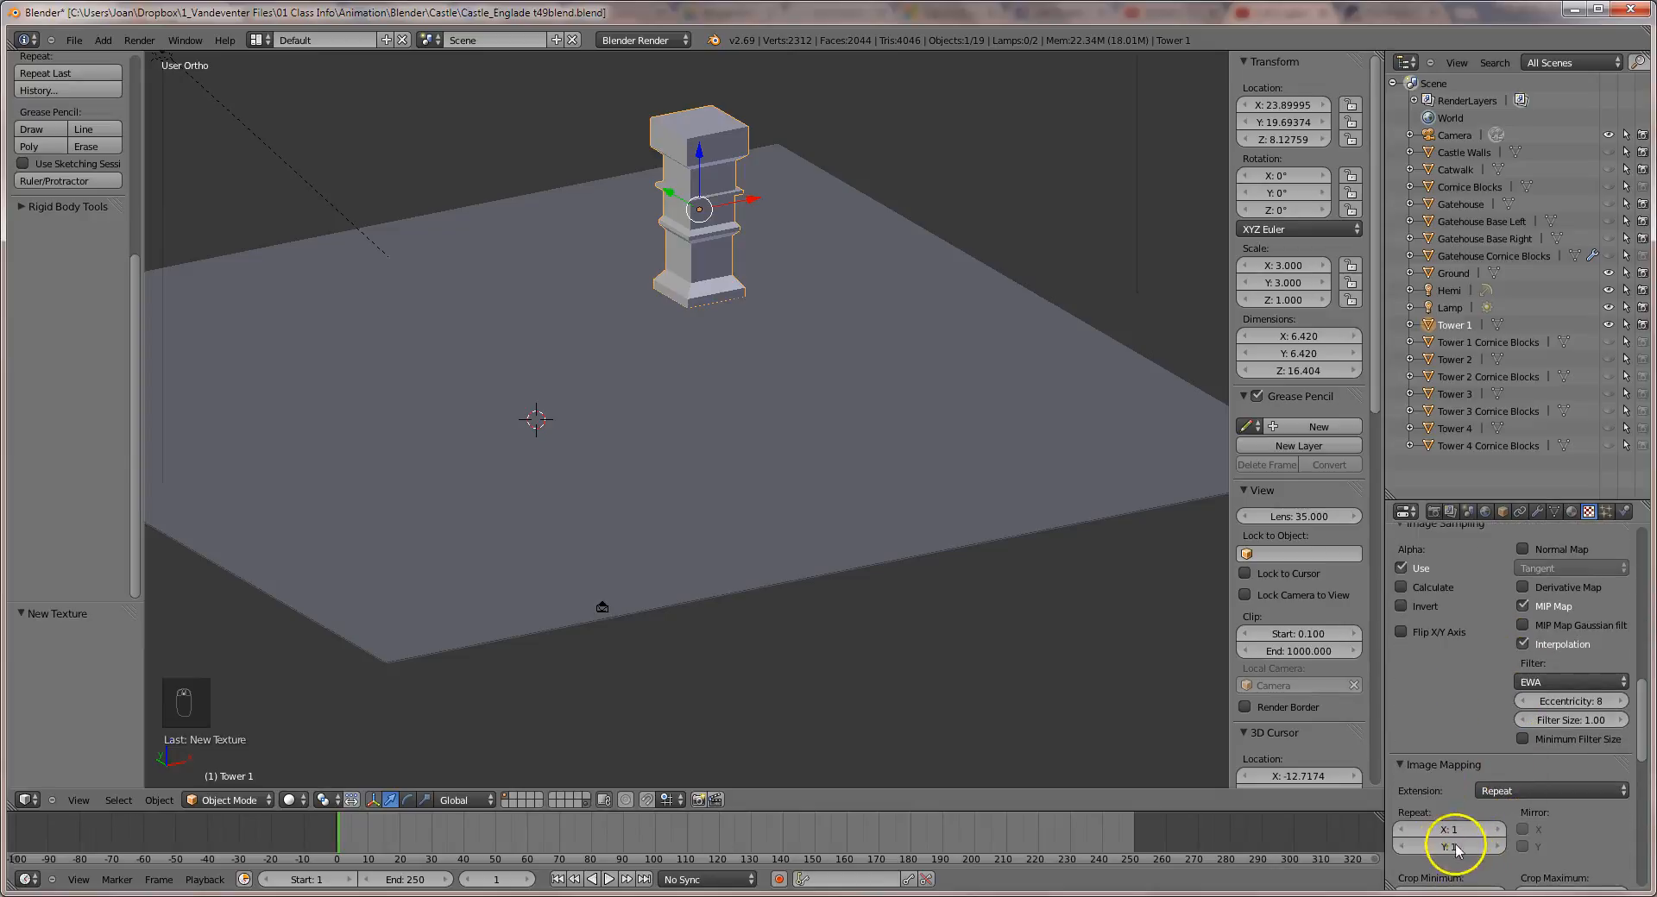
pyautogui.click(1456, 845)
pyautogui.write('2')
pyautogui.press('Return')
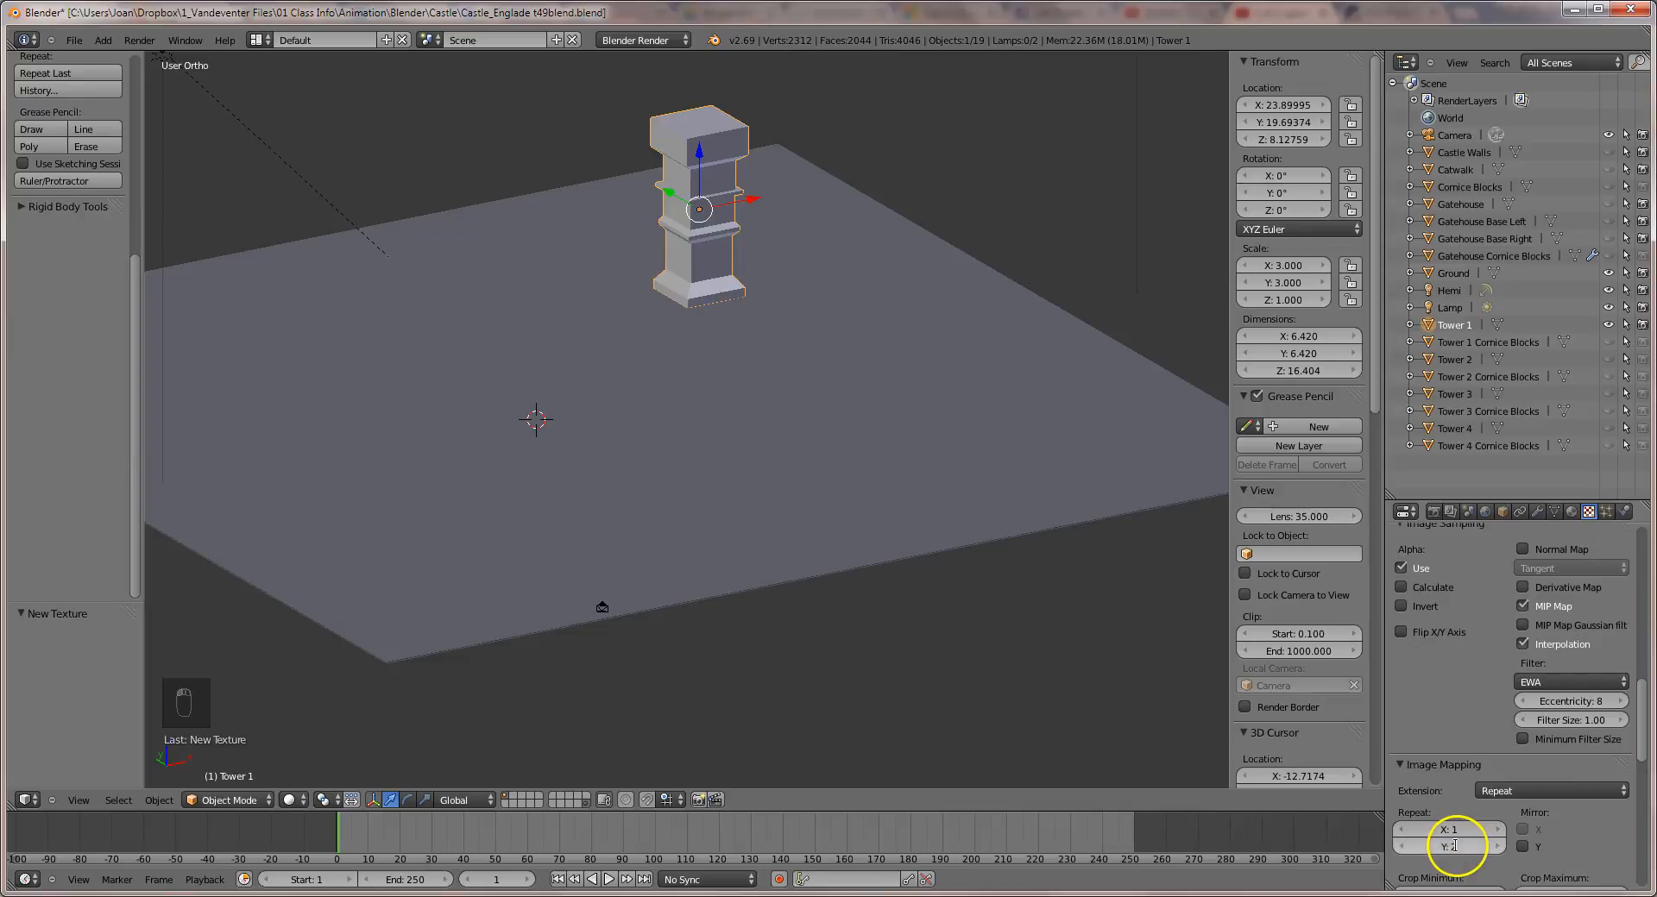
# Set the Tower Texture's mapping projection to Cube and its Y size to 2.50.
pyautogui.scroll(-4, 1458, 846)
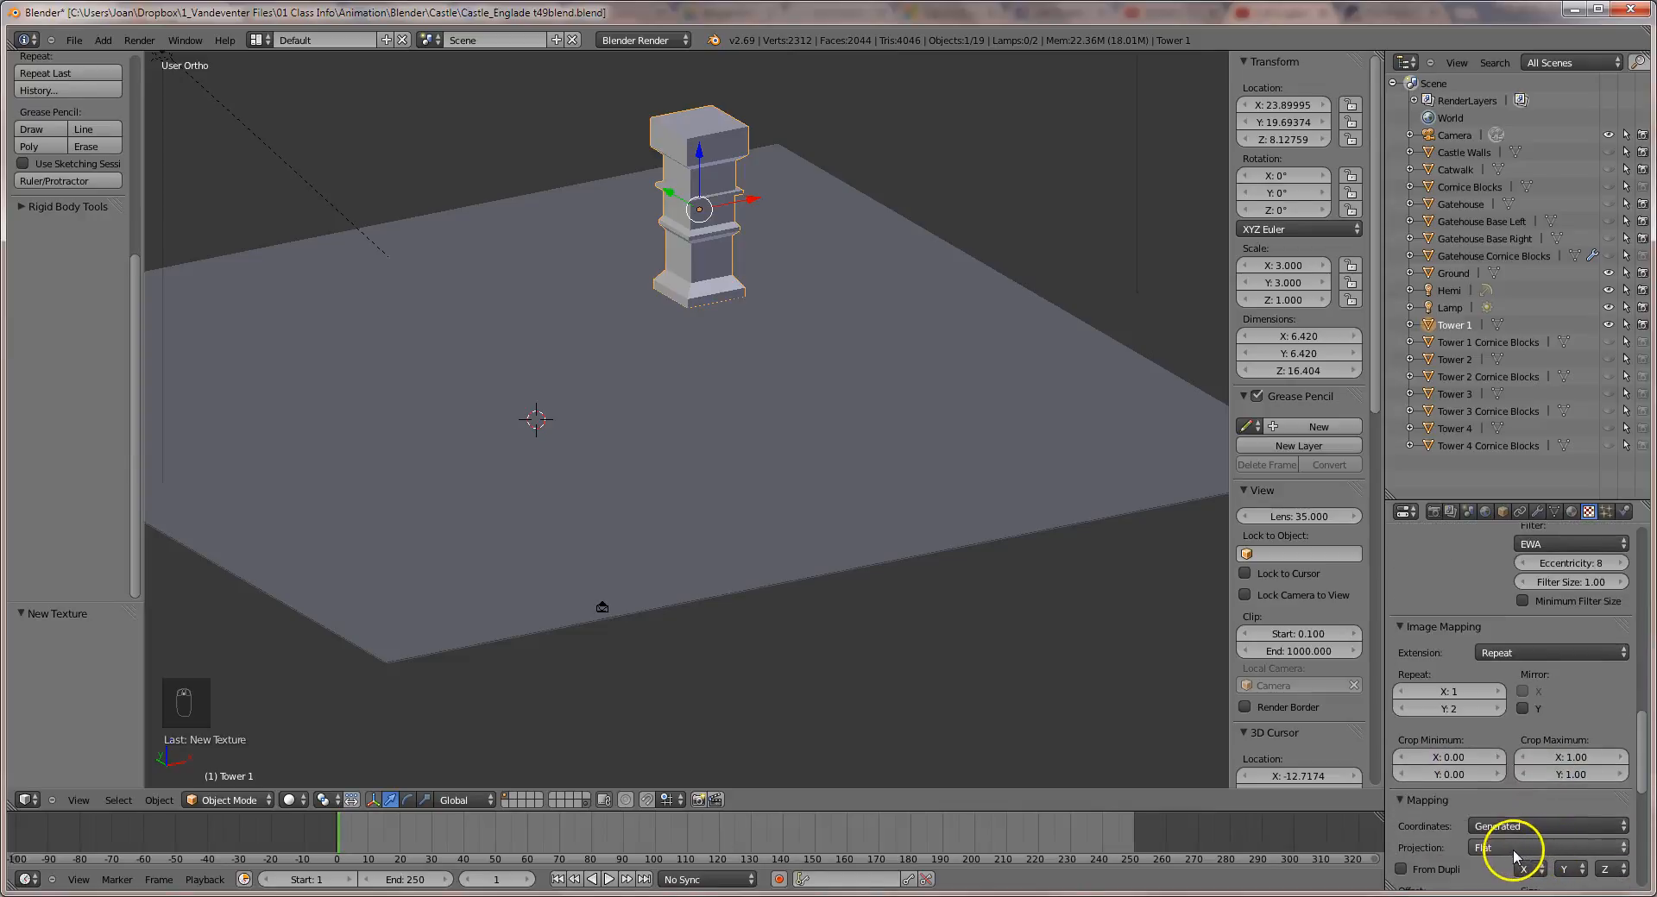
pyautogui.click(1514, 850)
pyautogui.click(1519, 809)
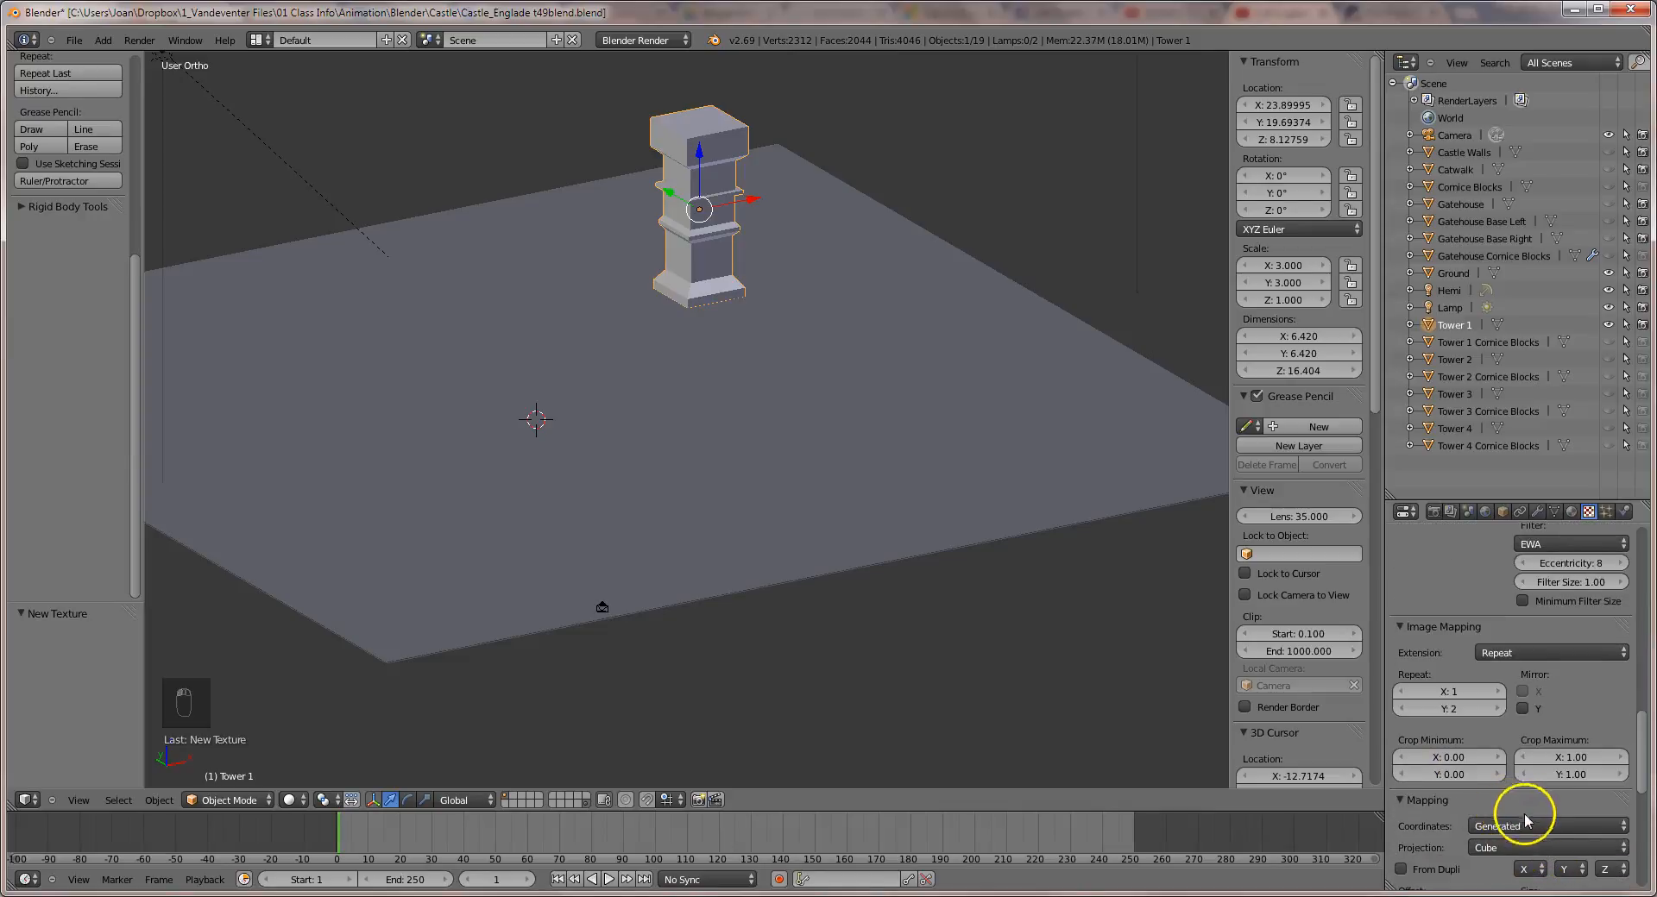
pyautogui.scroll(-6, 1528, 811)
pyautogui.click(1583, 721)
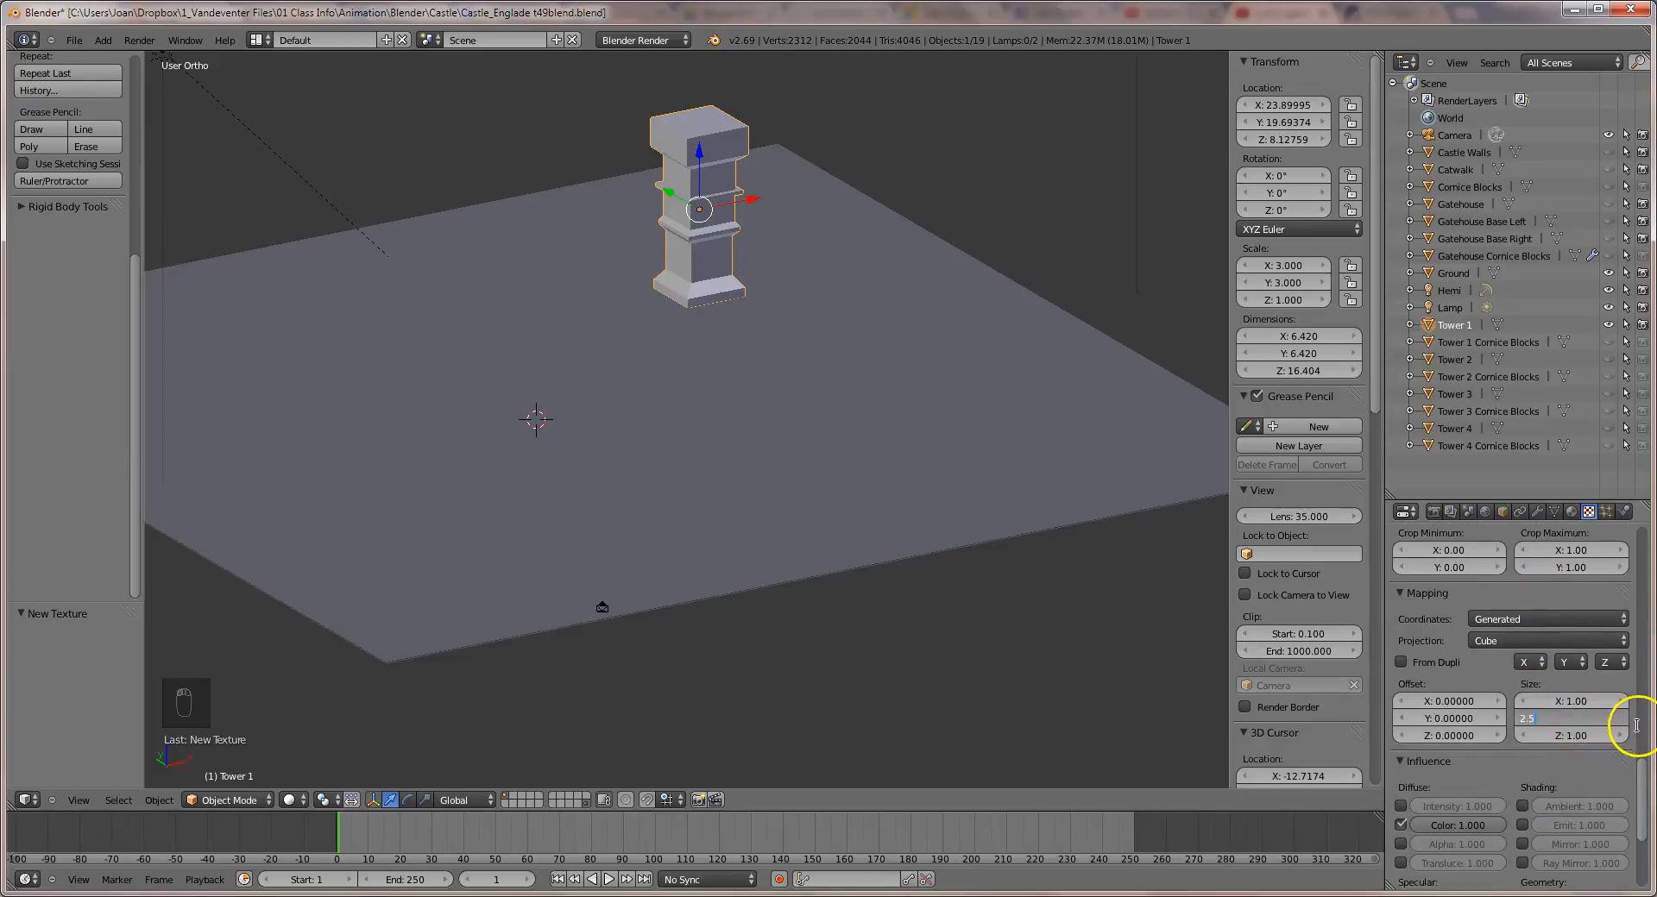
pyautogui.press('Return')
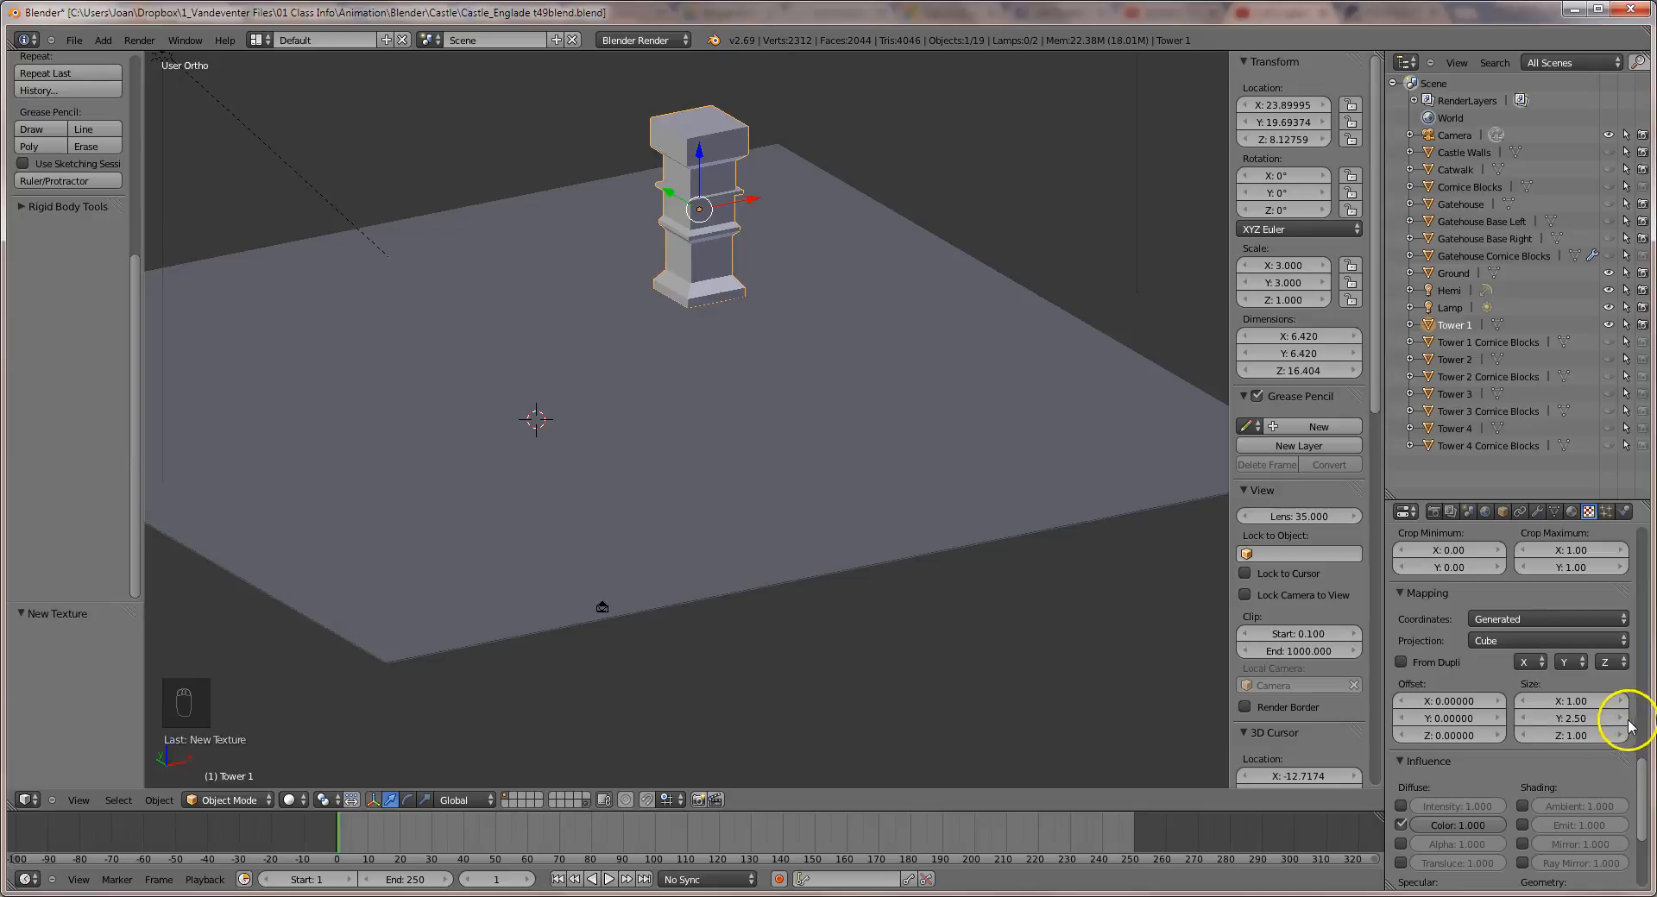
pyautogui.scroll(-1, 1294, 690)
pyautogui.scroll(-1, 1136, 614)
# Align the camera to an orbited view of Tower 1 and render the scene to examine the tower's stone texture.
pyautogui.click(916, 418)
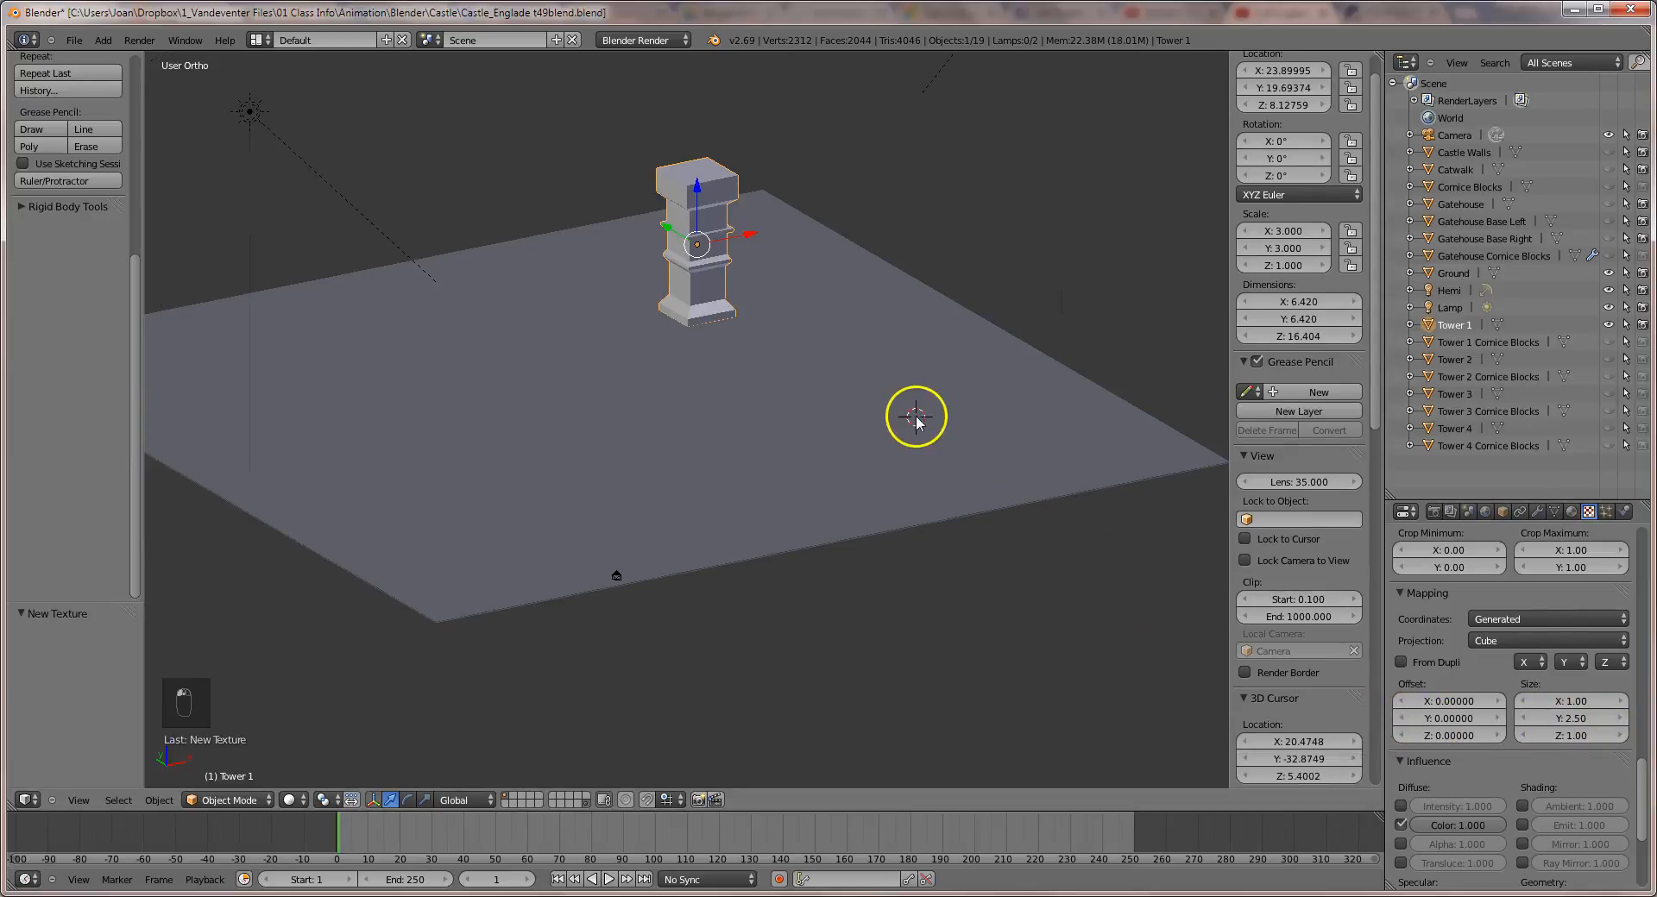
pyautogui.moveTo(949, 409); pyautogui.dragTo(976, 404, button='middle')
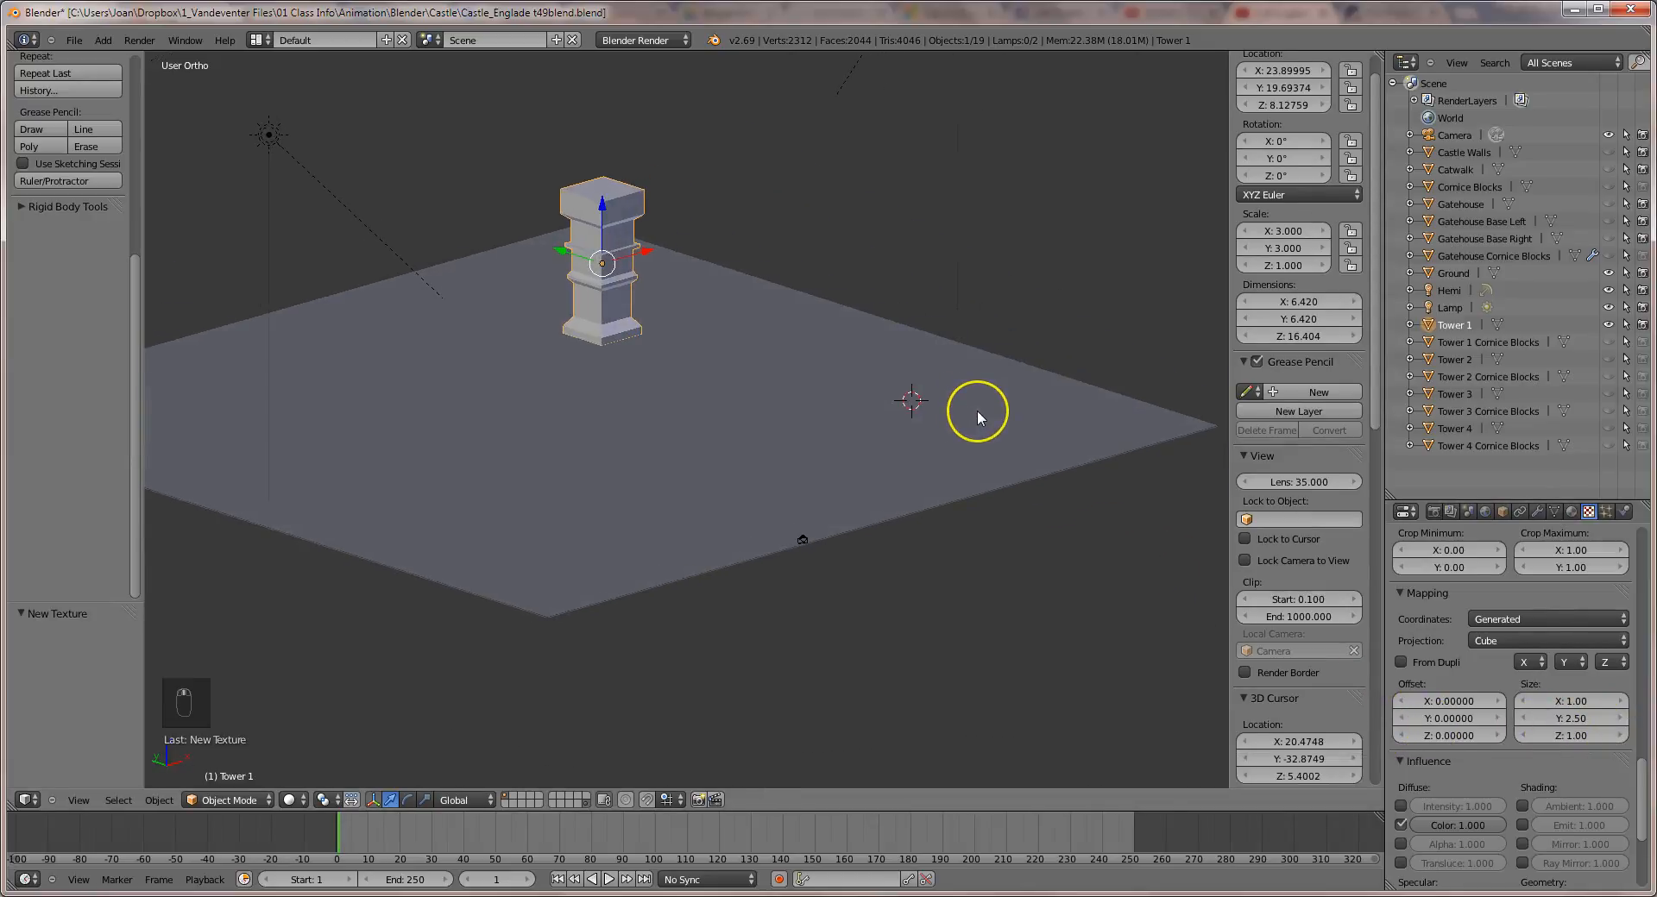
pyautogui.press('ctrl+alt+KP_0')
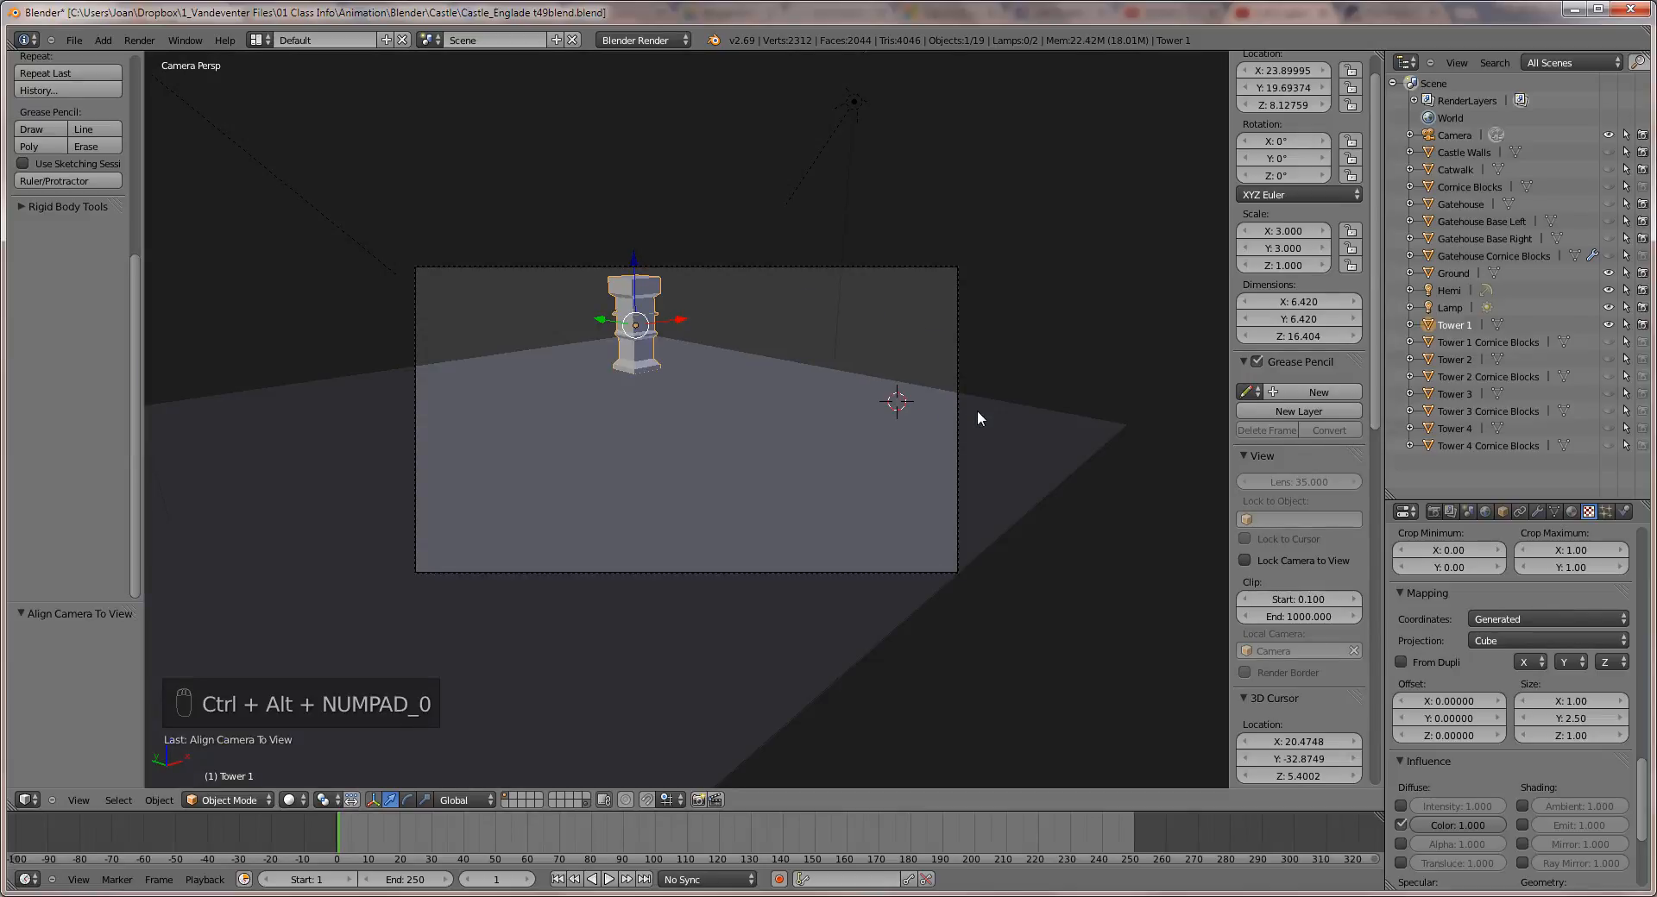
pyautogui.press('F12')
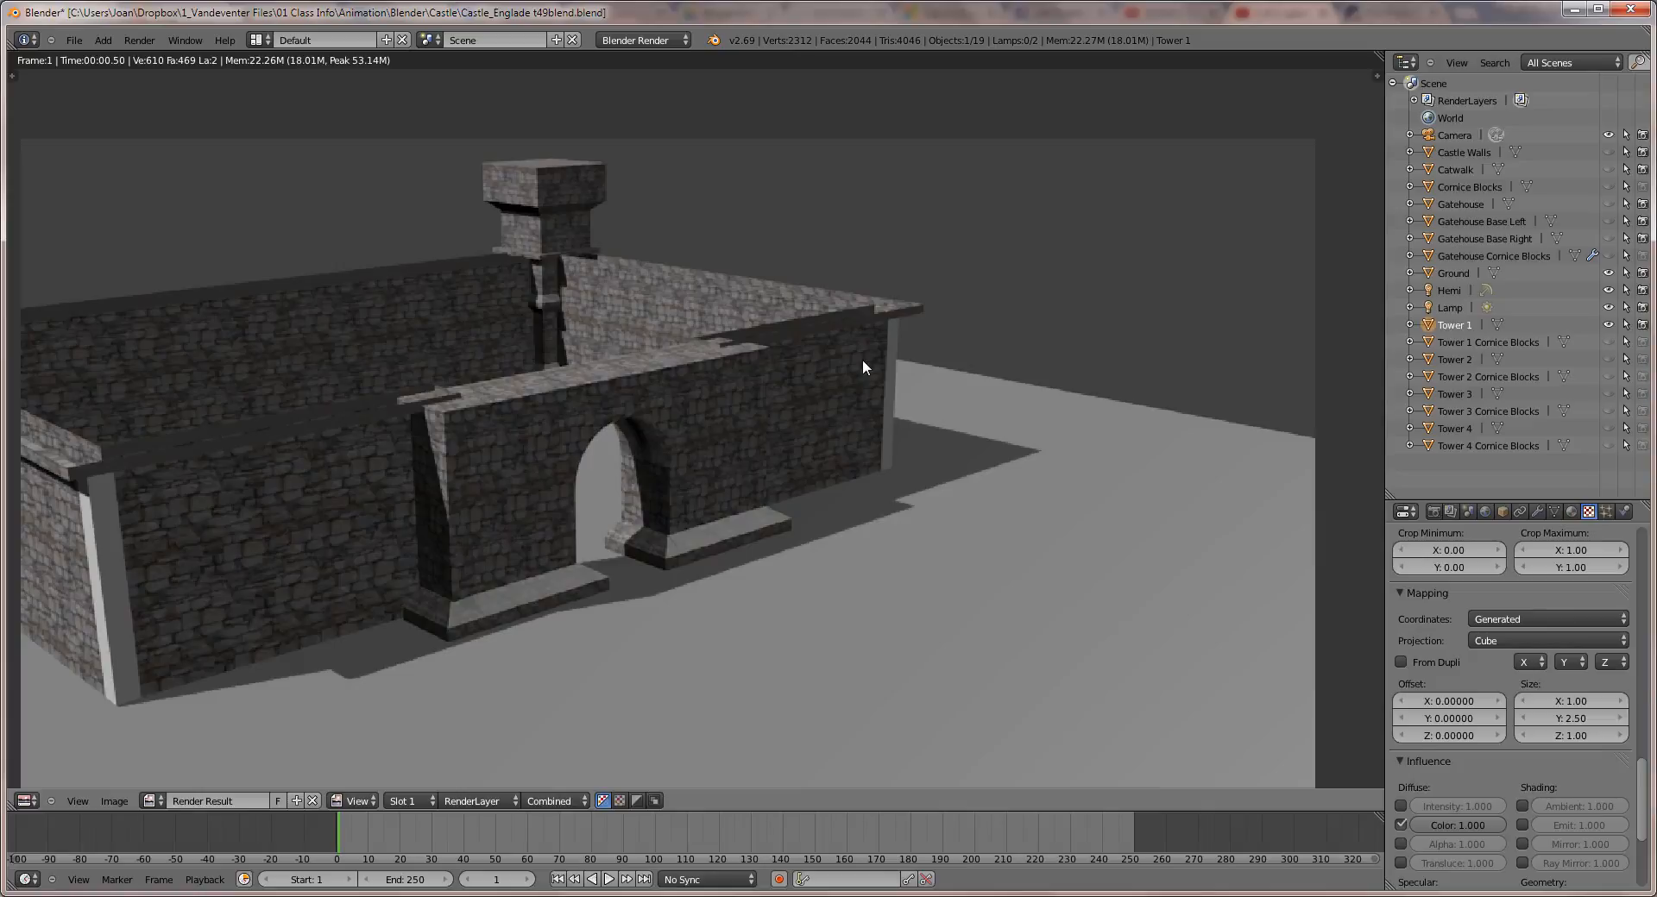
pyautogui.press('Escape')
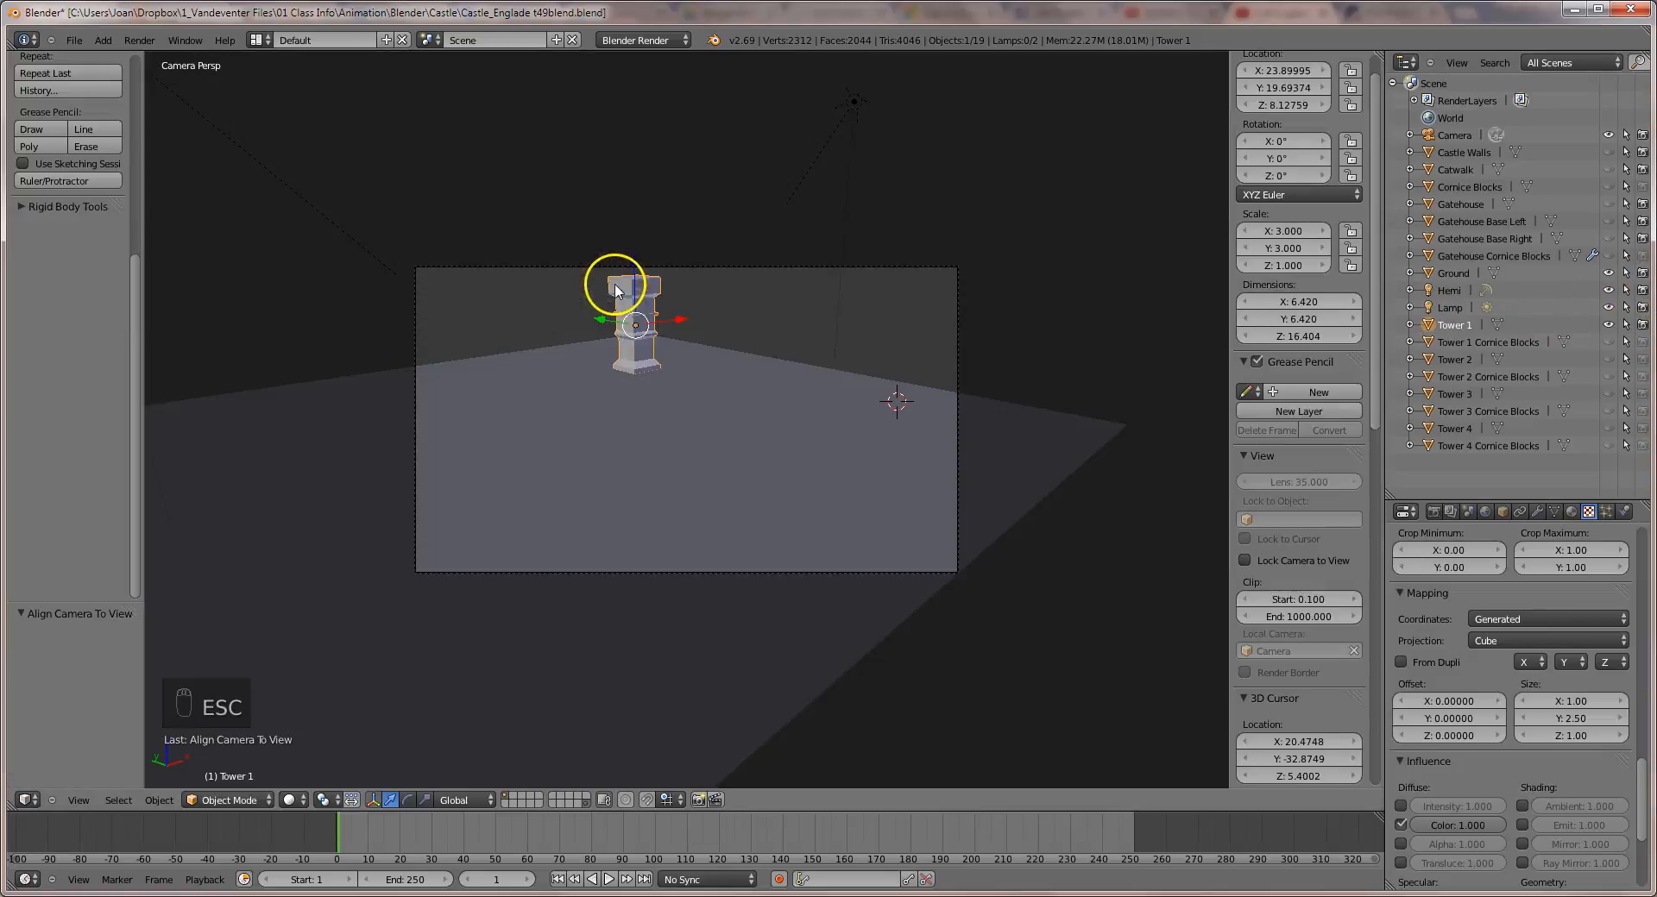
# Show Tower 2, Tower 3 and Tower 4 in the viewport.
pyautogui.click(1608, 359)
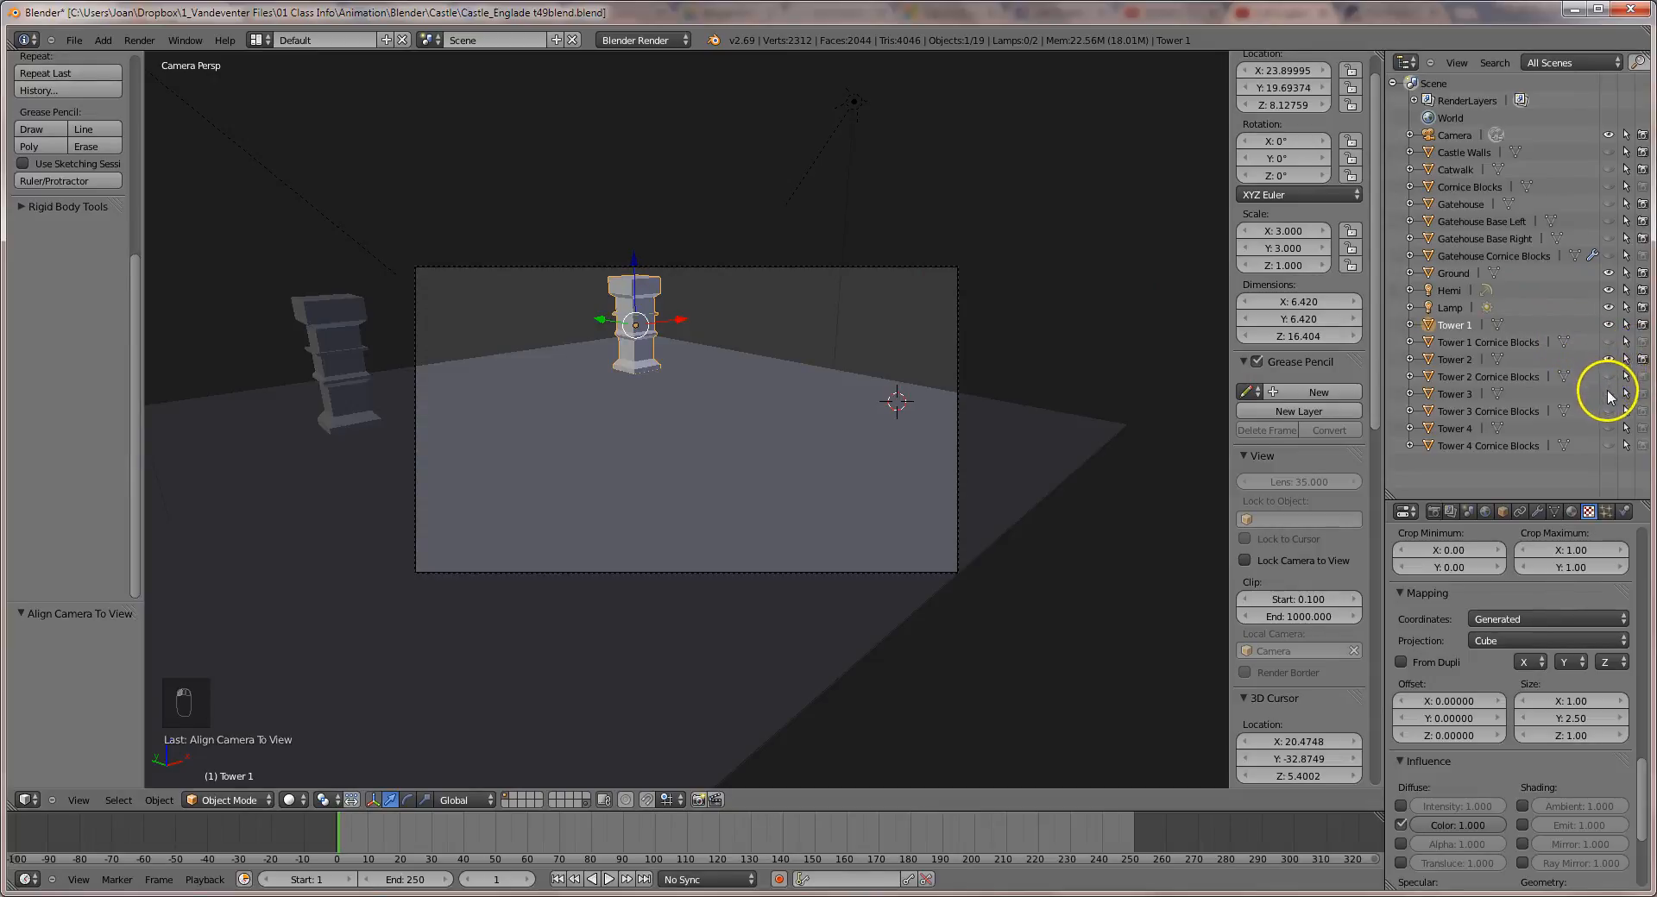
pyautogui.click(1609, 394)
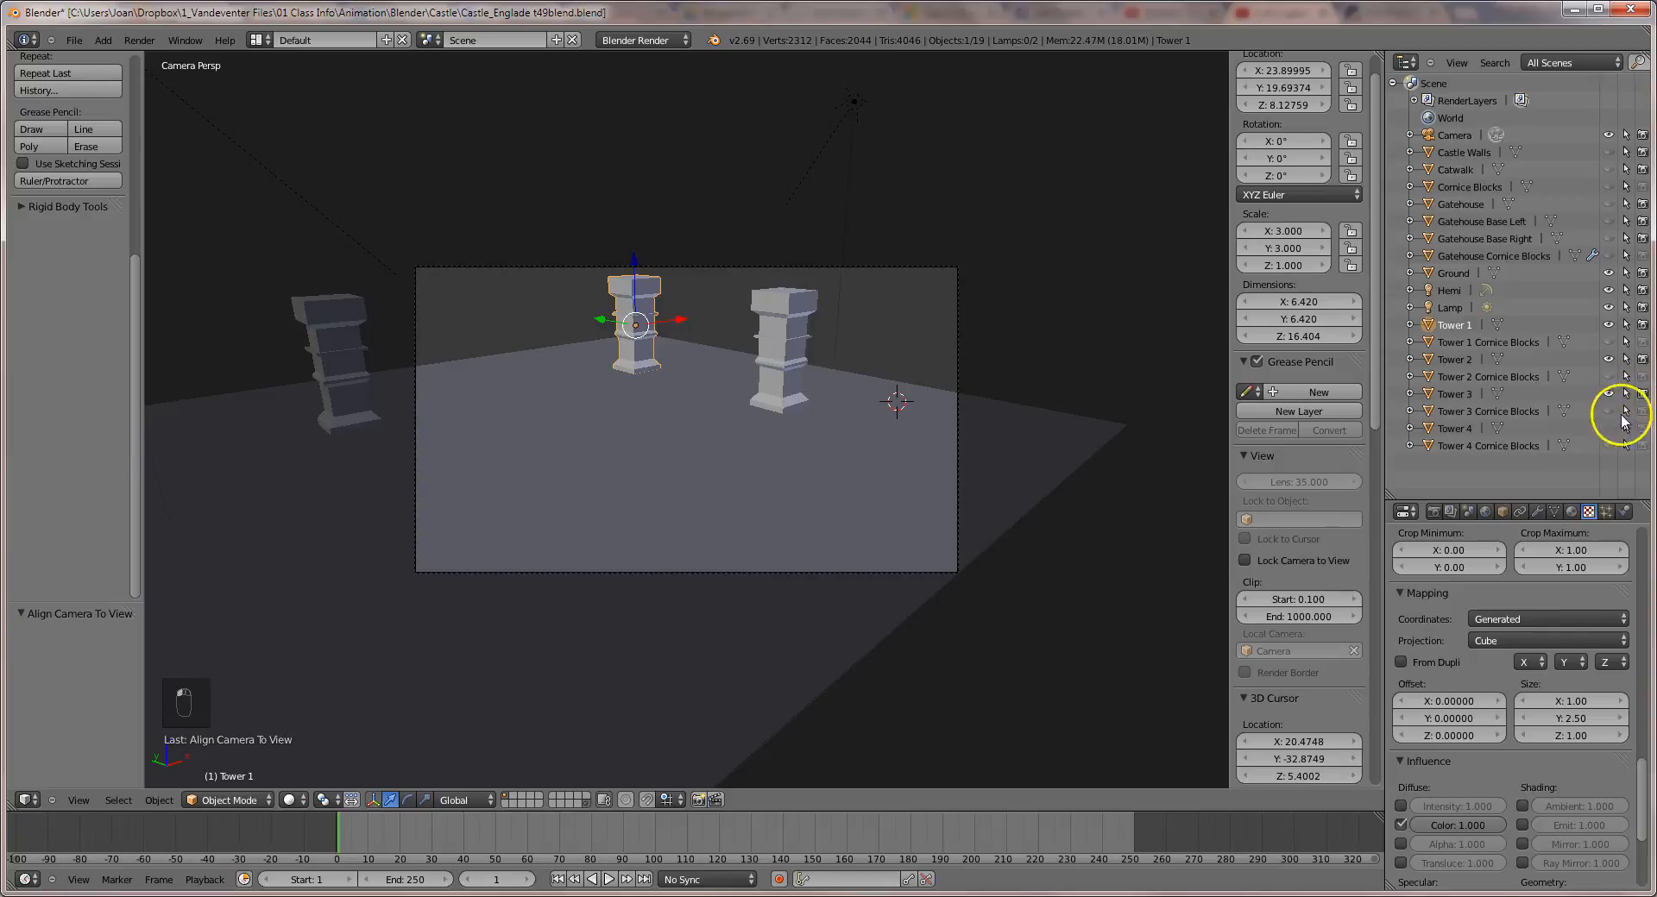
pyautogui.click(1607, 428)
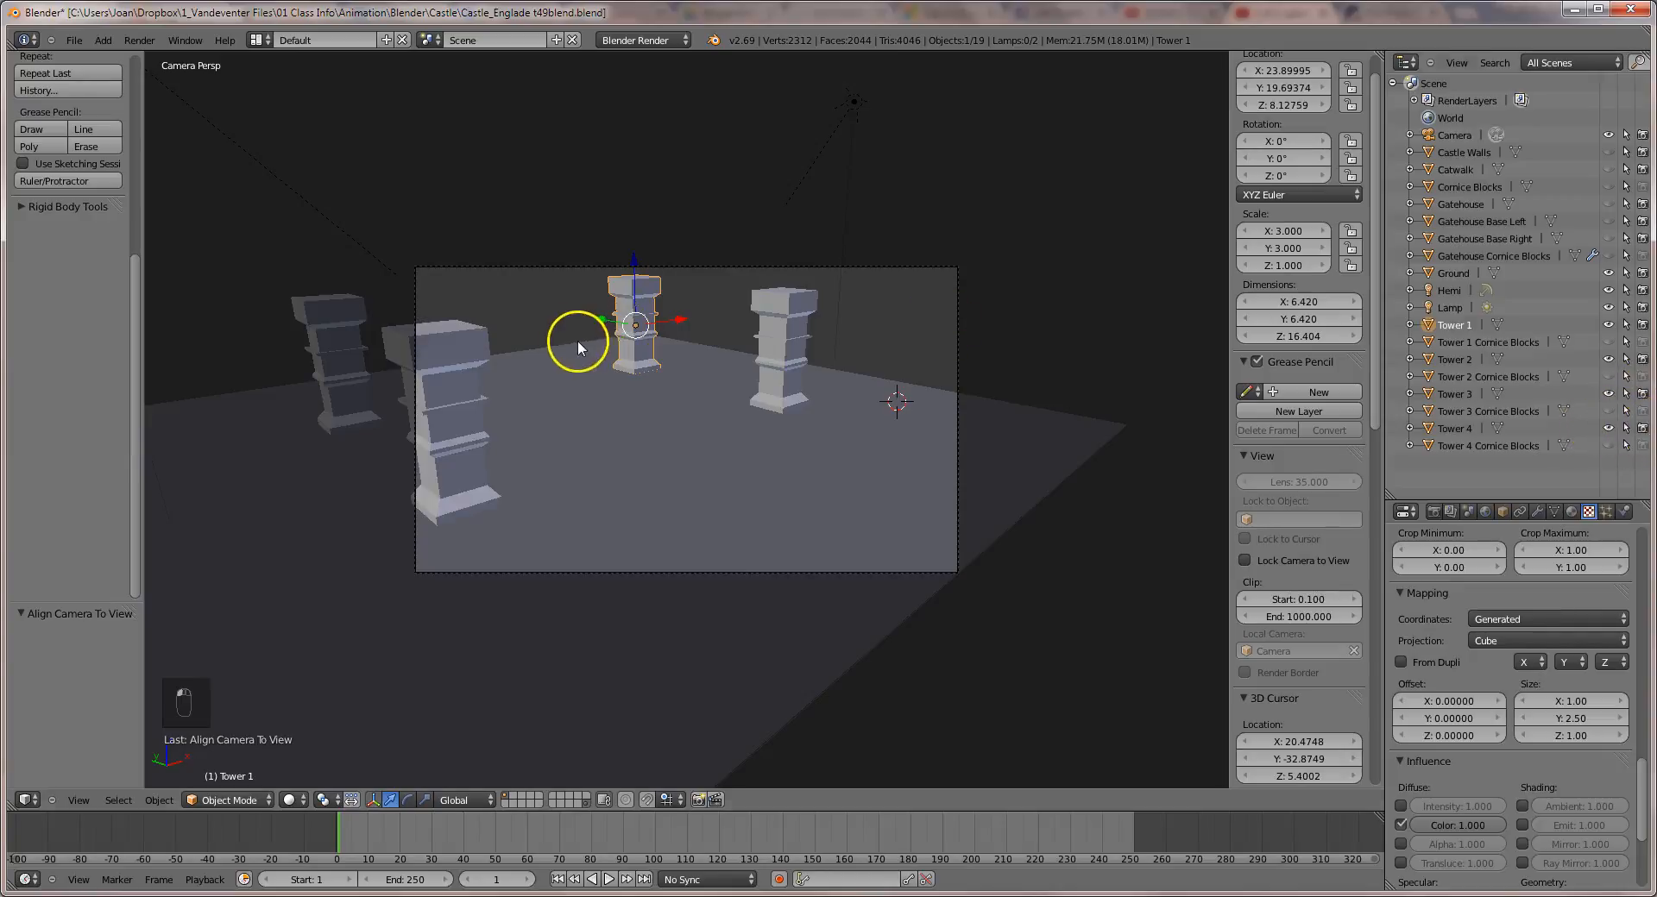
# Align the camera to a wider view framing all four towers and the ground, and render the scene.
pyautogui.scroll(-2, 582, 324)
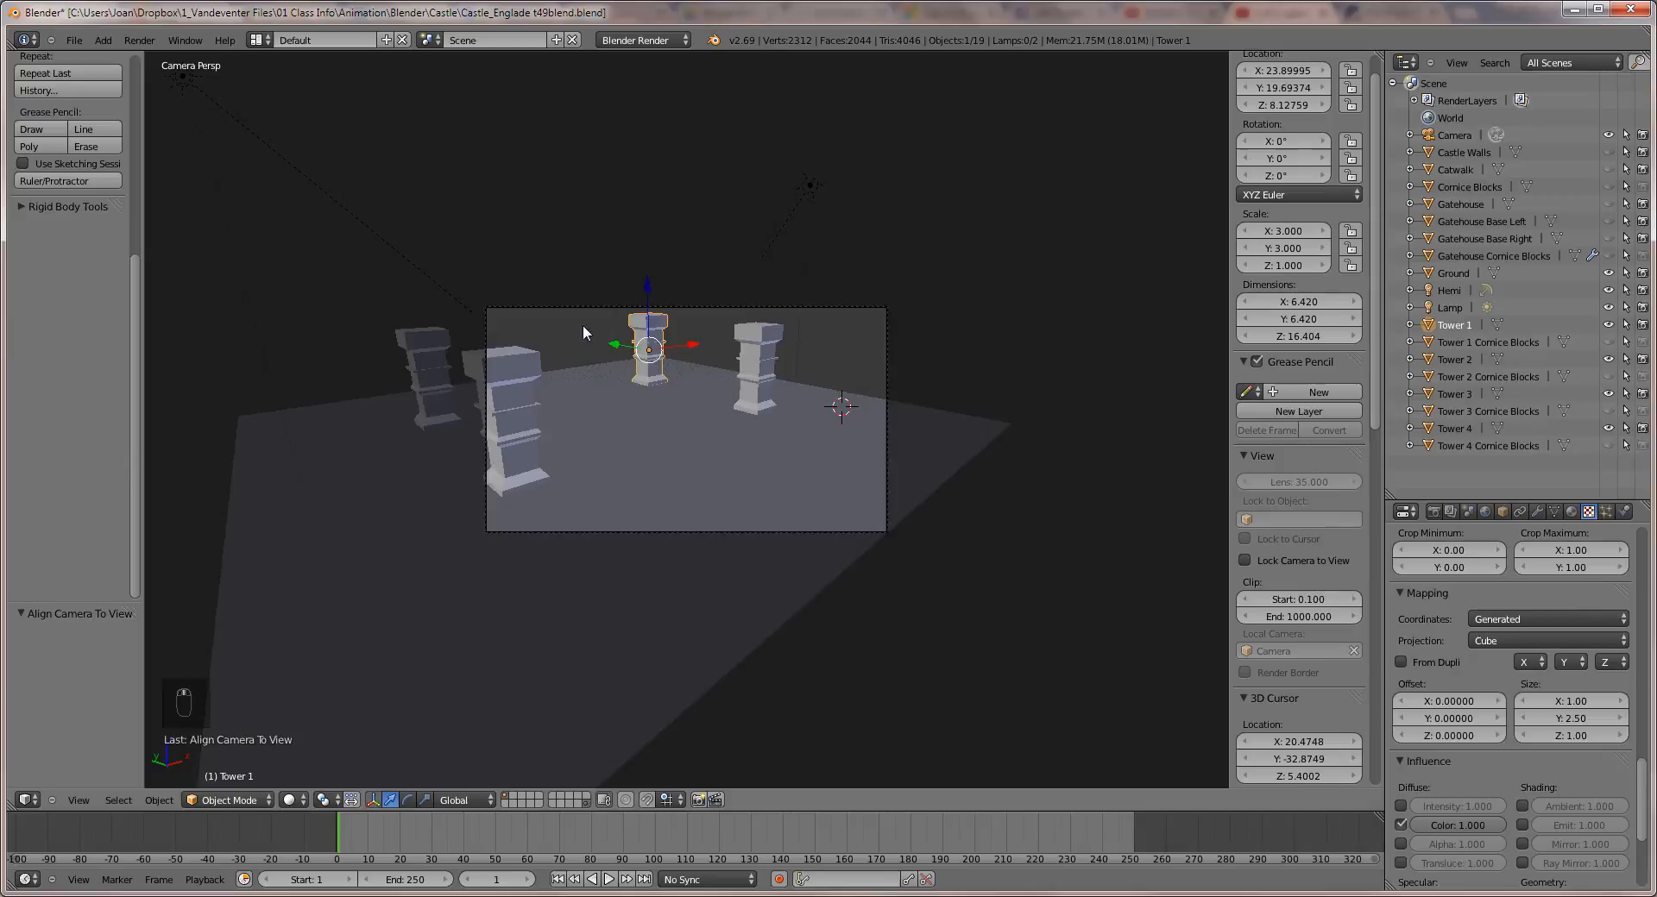
pyautogui.press('KP_0')
pyautogui.scroll(-2, 584, 330)
pyautogui.moveTo(583, 325); pyautogui.dragTo(589, 322, button='middle')
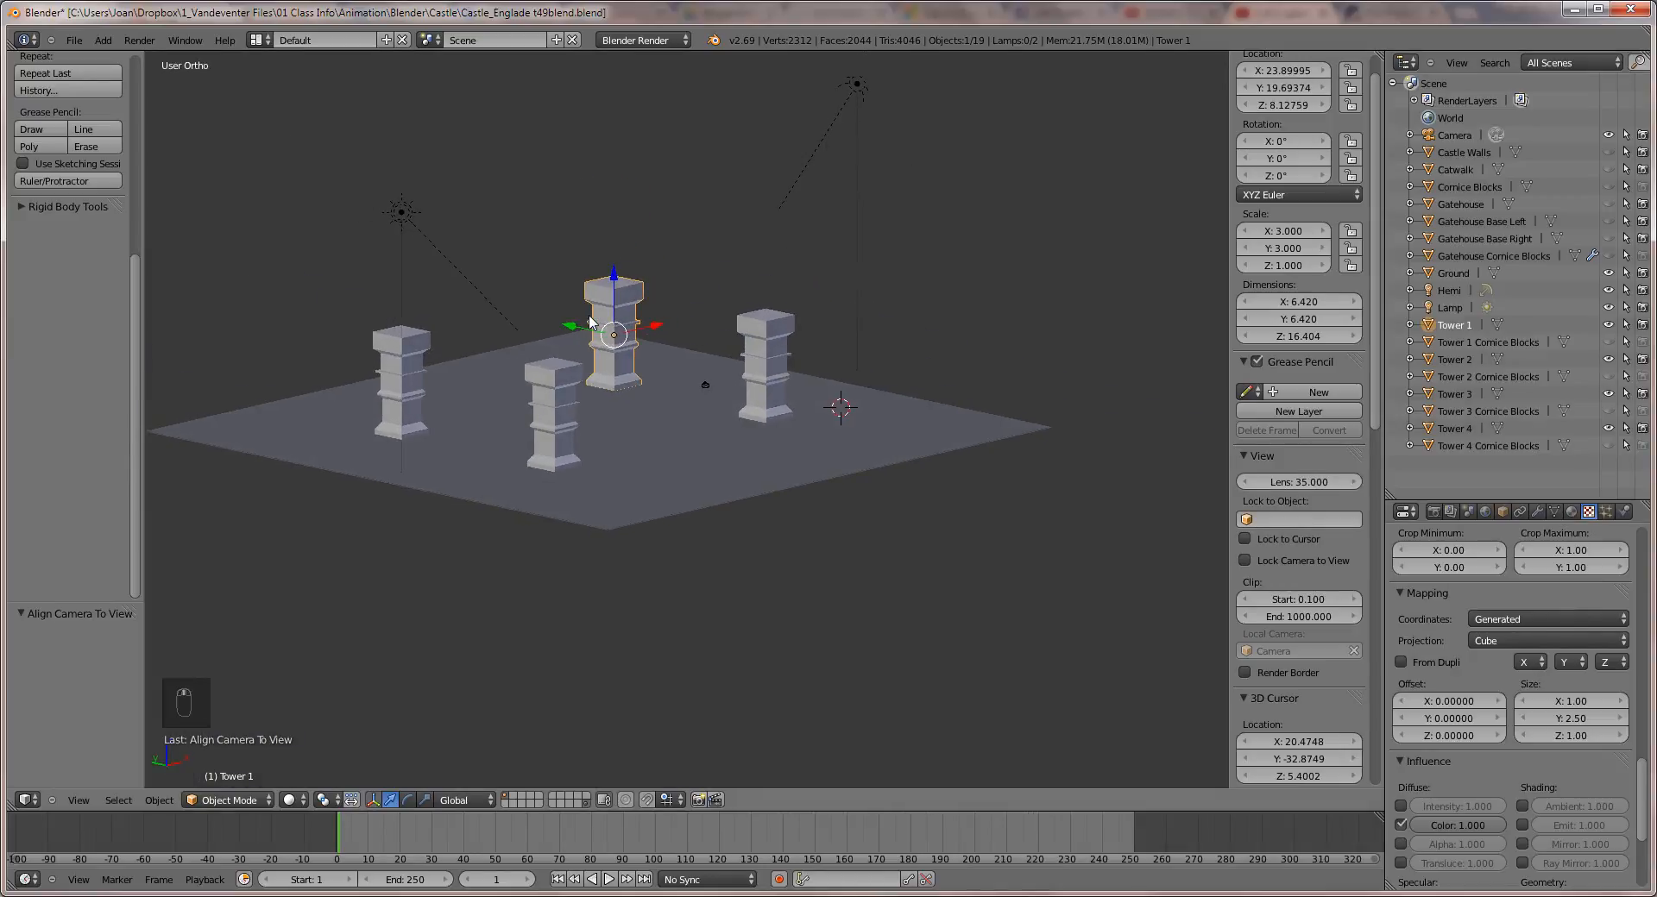
pyautogui.press('ctrl+alt+KP_0')
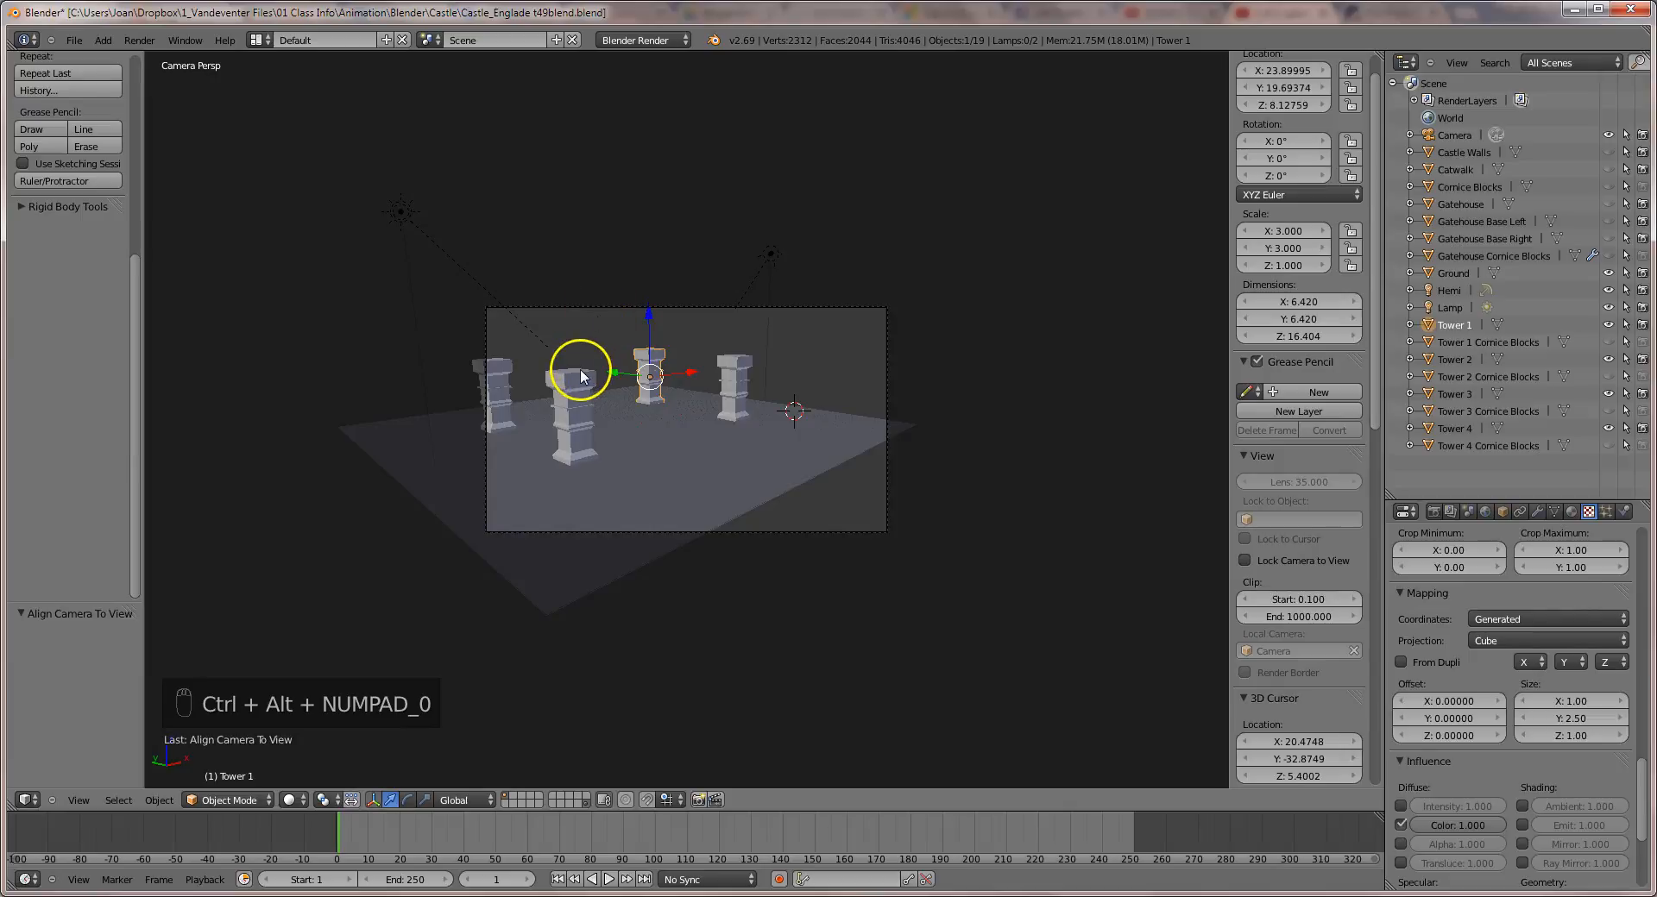
pyautogui.press('KP_0')
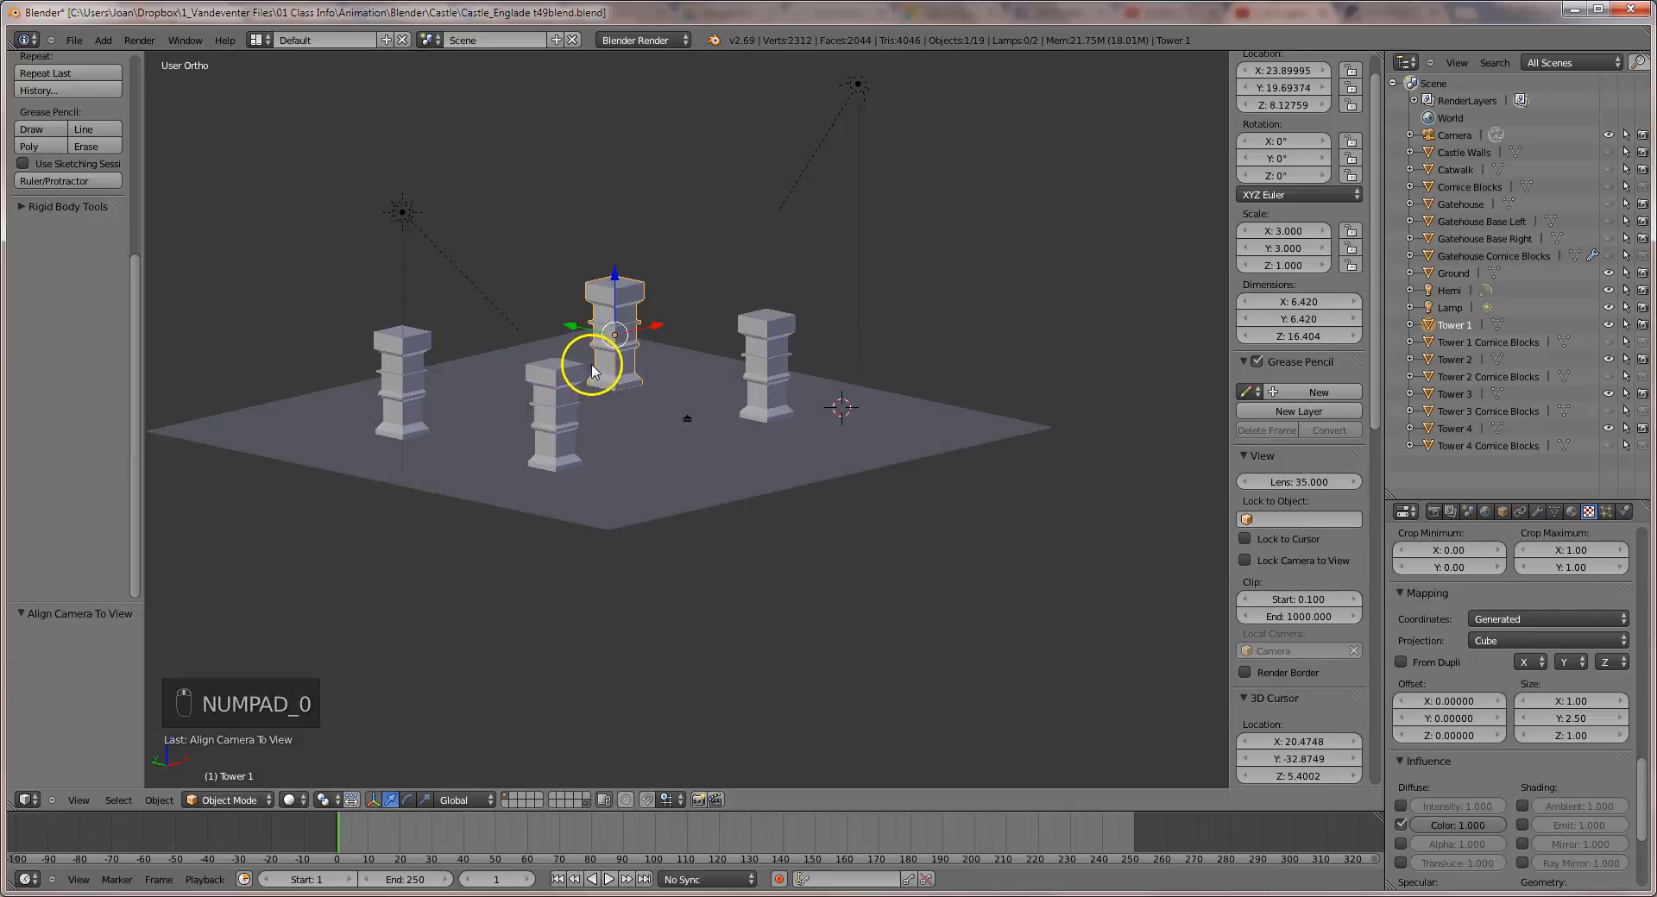
pyautogui.scroll(-1, 642, 359)
pyautogui.keyDown('shift'); pyautogui.moveTo(588, 339); pyautogui.dragTo(629, 355, button='middle'); pyautogui.keyUp('shift')
pyautogui.scroll(-1, 644, 358)
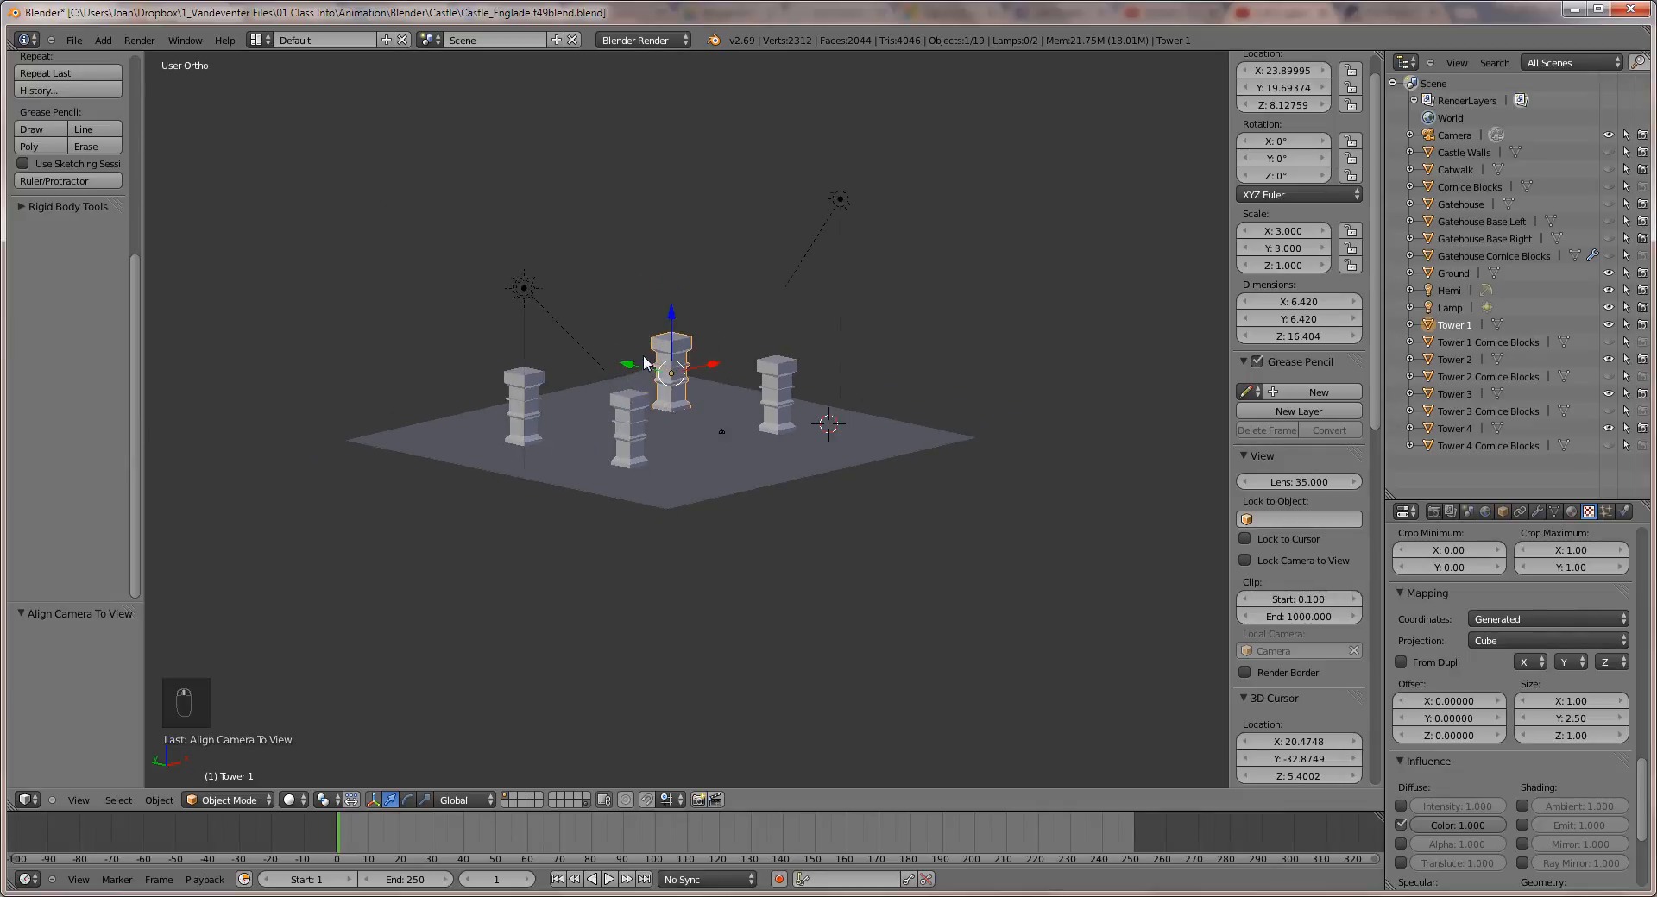
pyautogui.press('ctrl+alt+KP_0')
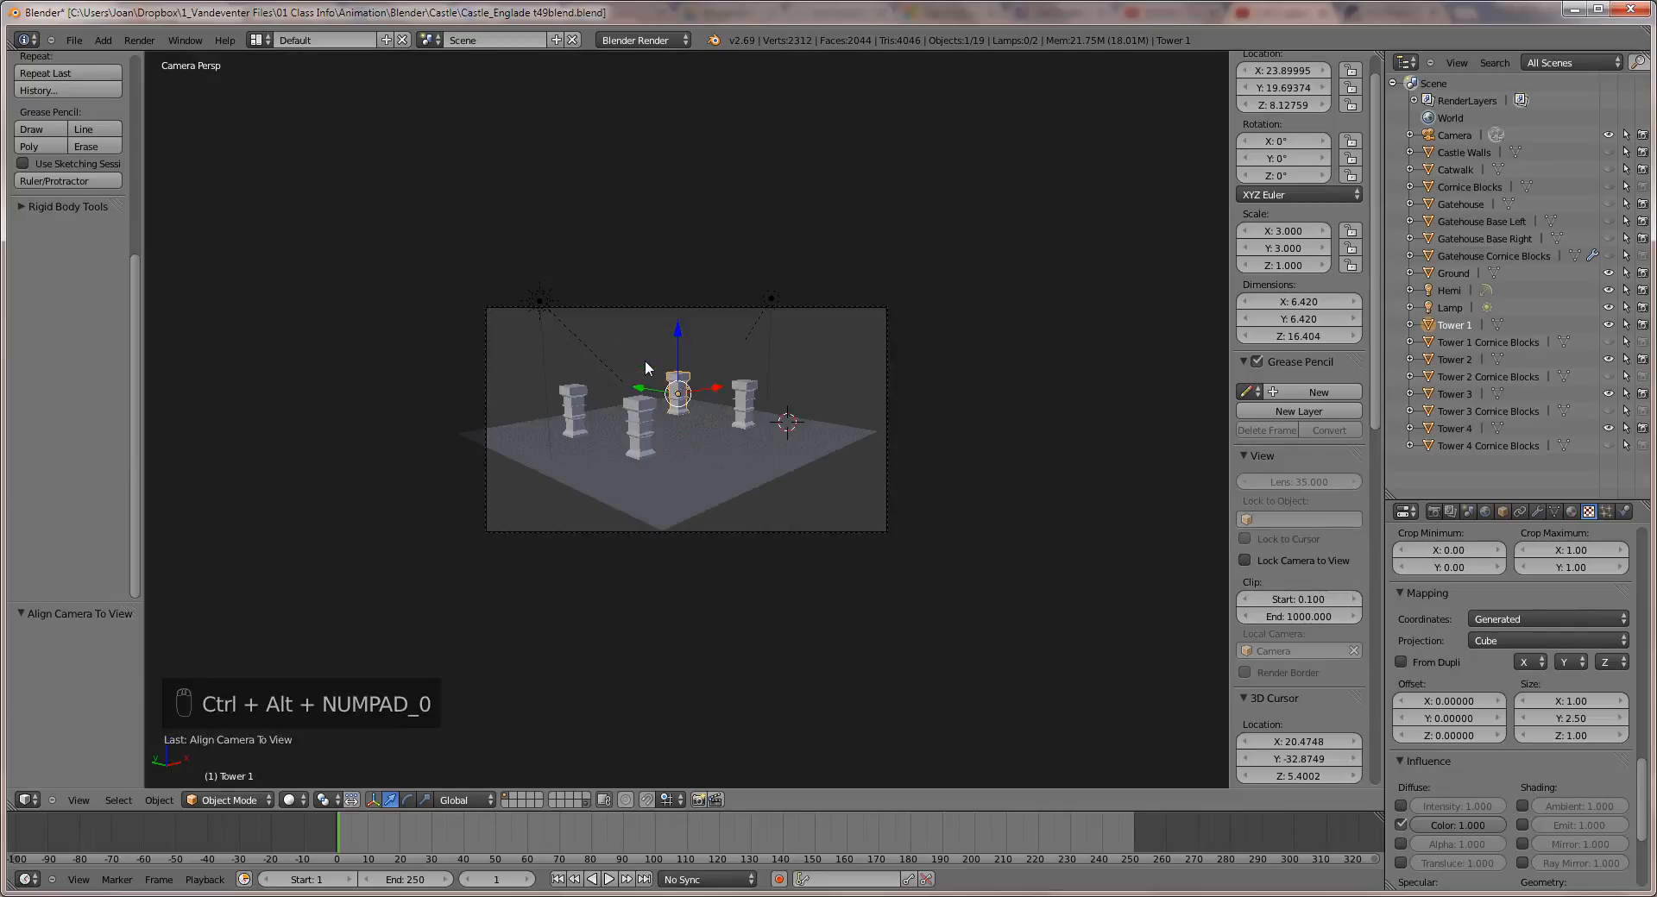
pyautogui.press('F12')
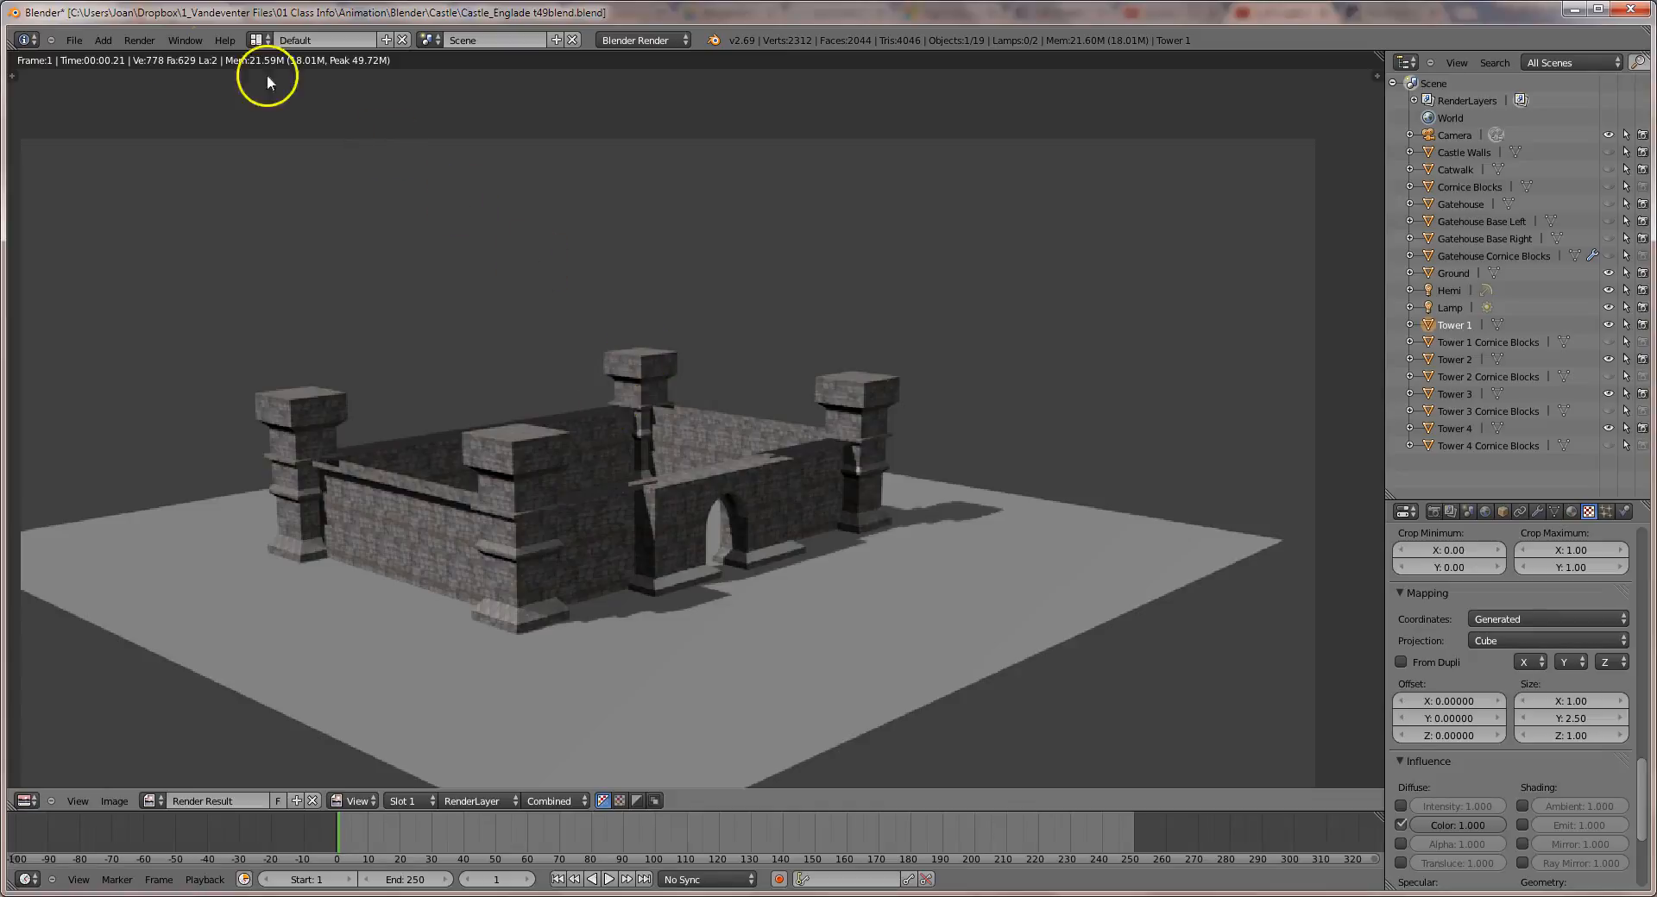
# Save the project as a new file named Castle_Englade t53blend.blend.
pyautogui.click(74, 40)
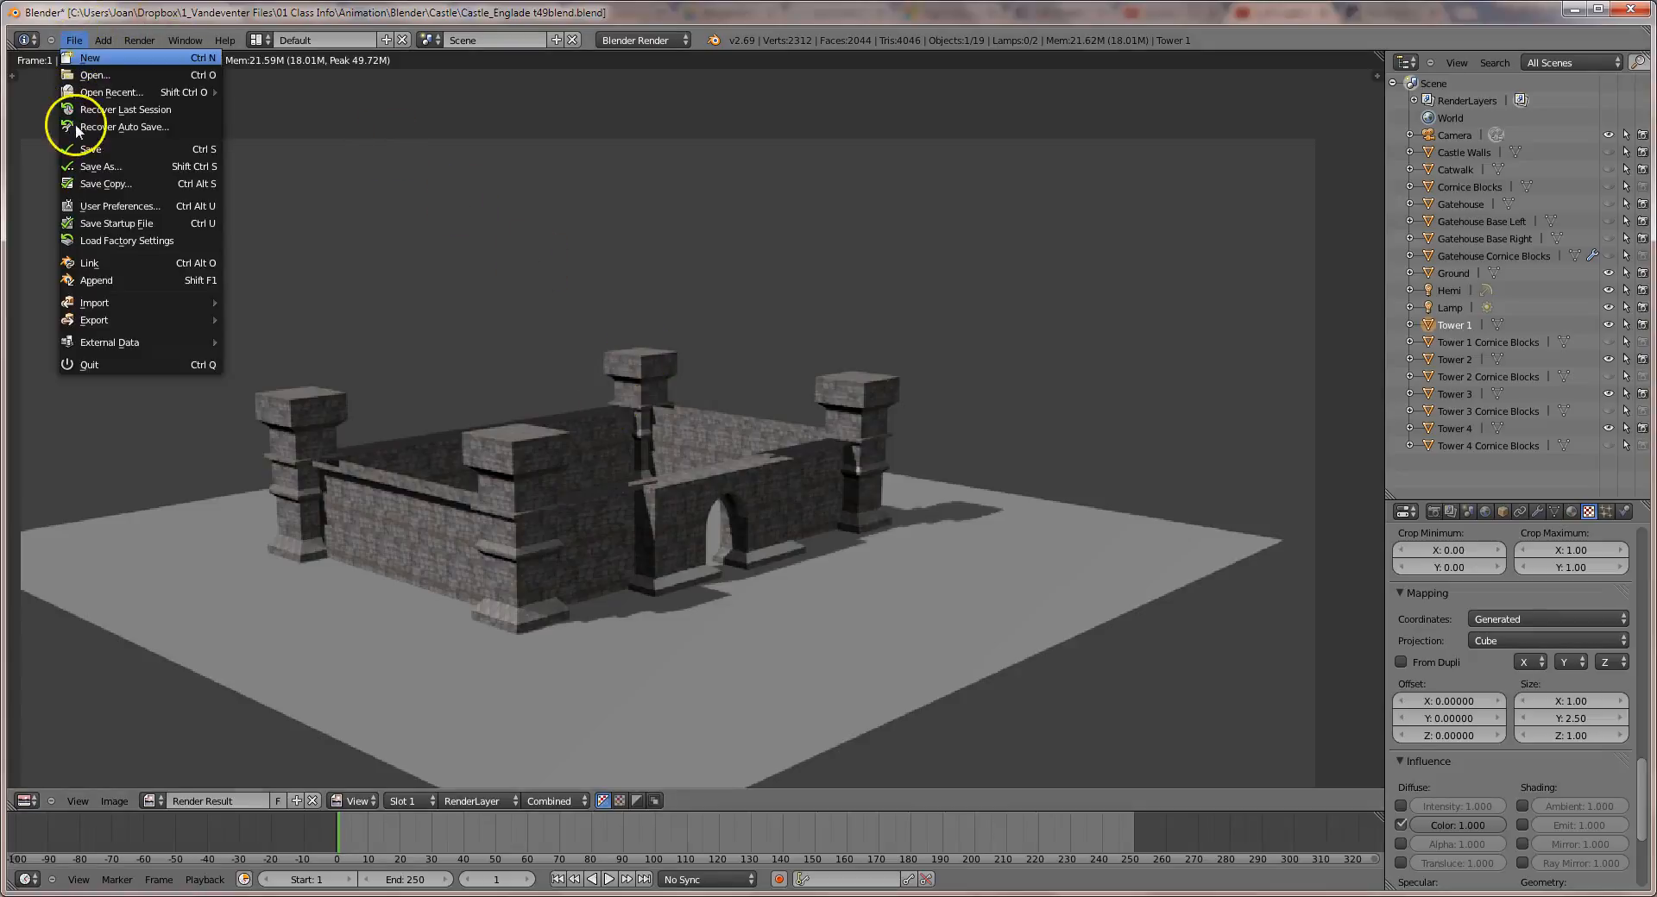
pyautogui.click(84, 169)
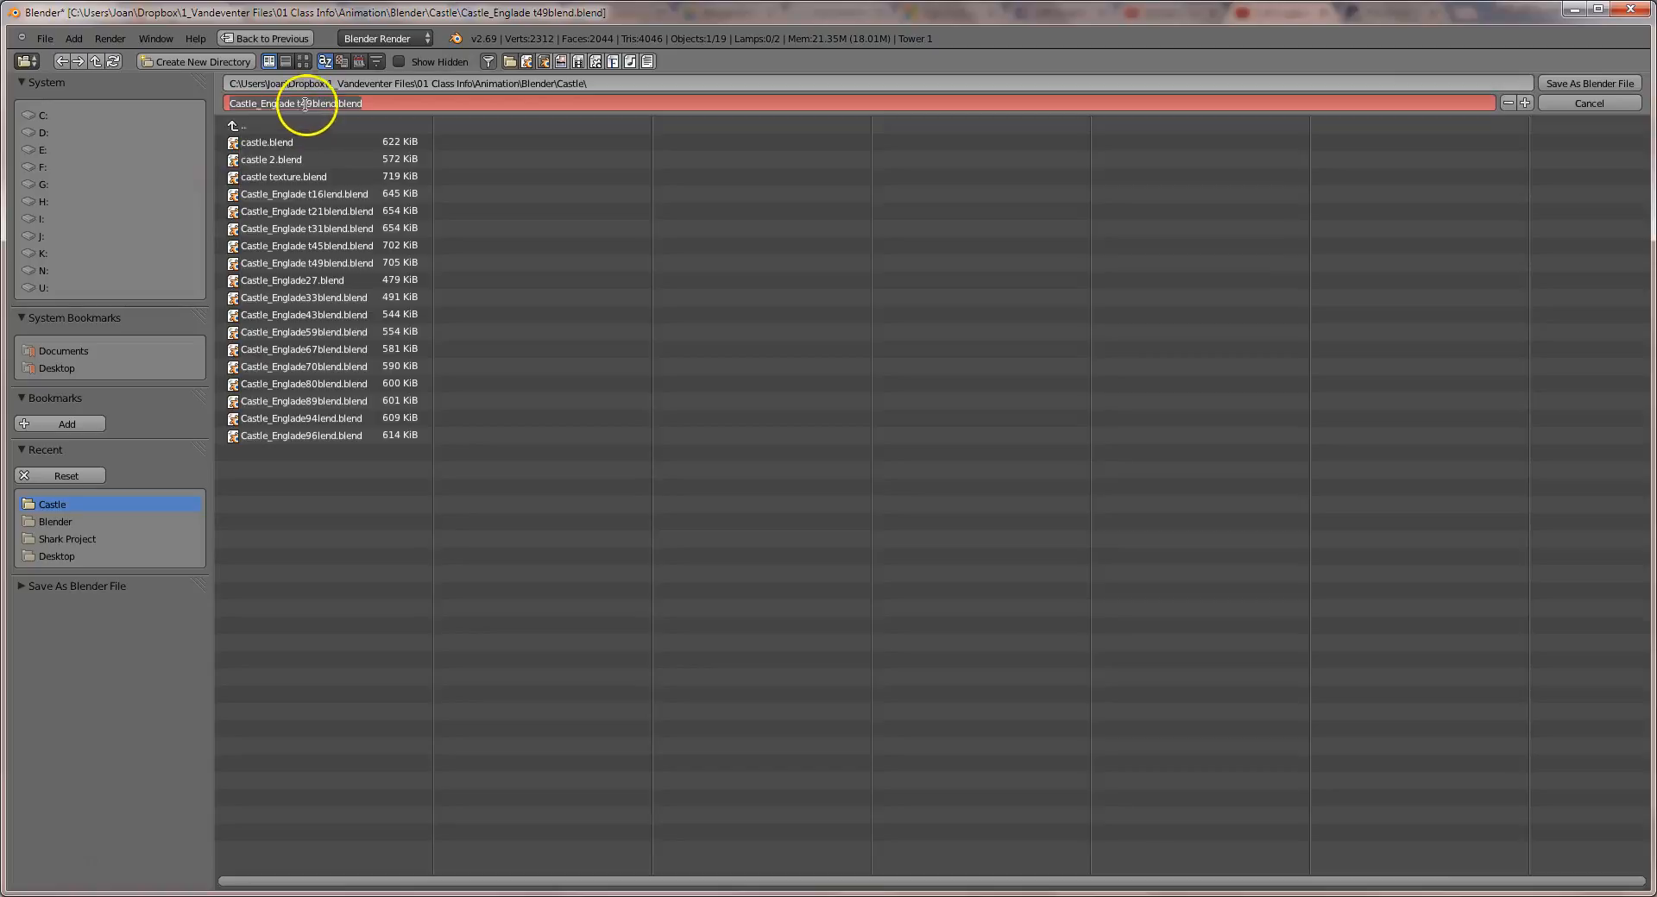
pyautogui.moveTo(306, 104); pyautogui.dragTo(314, 103)
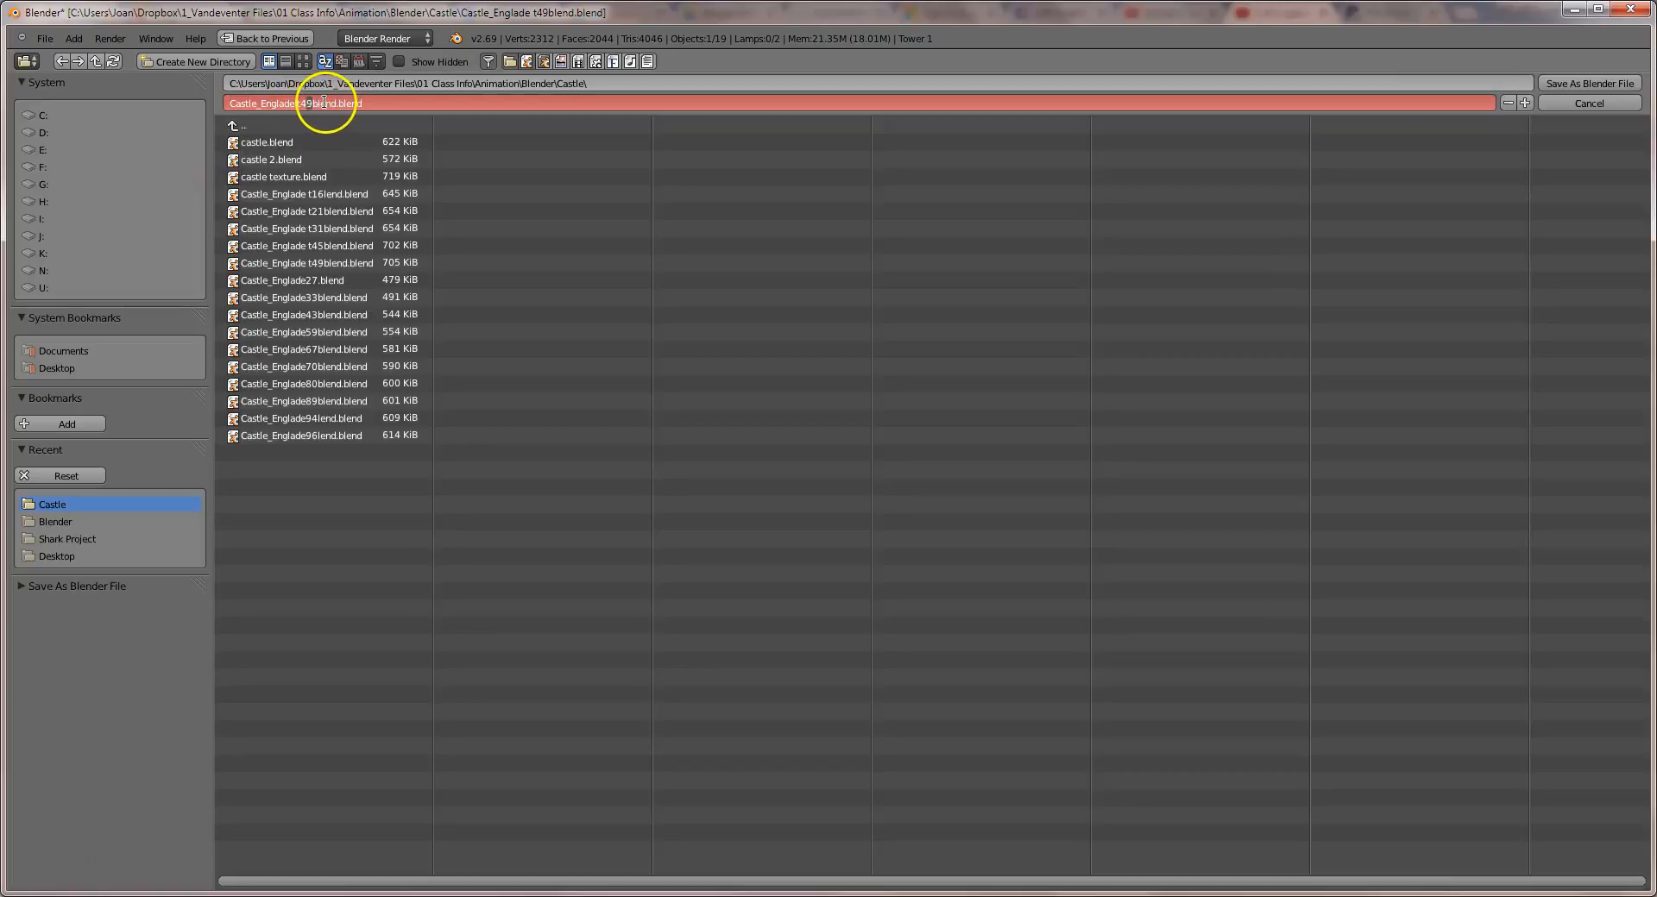
pyautogui.write('53')
pyautogui.press('Return')
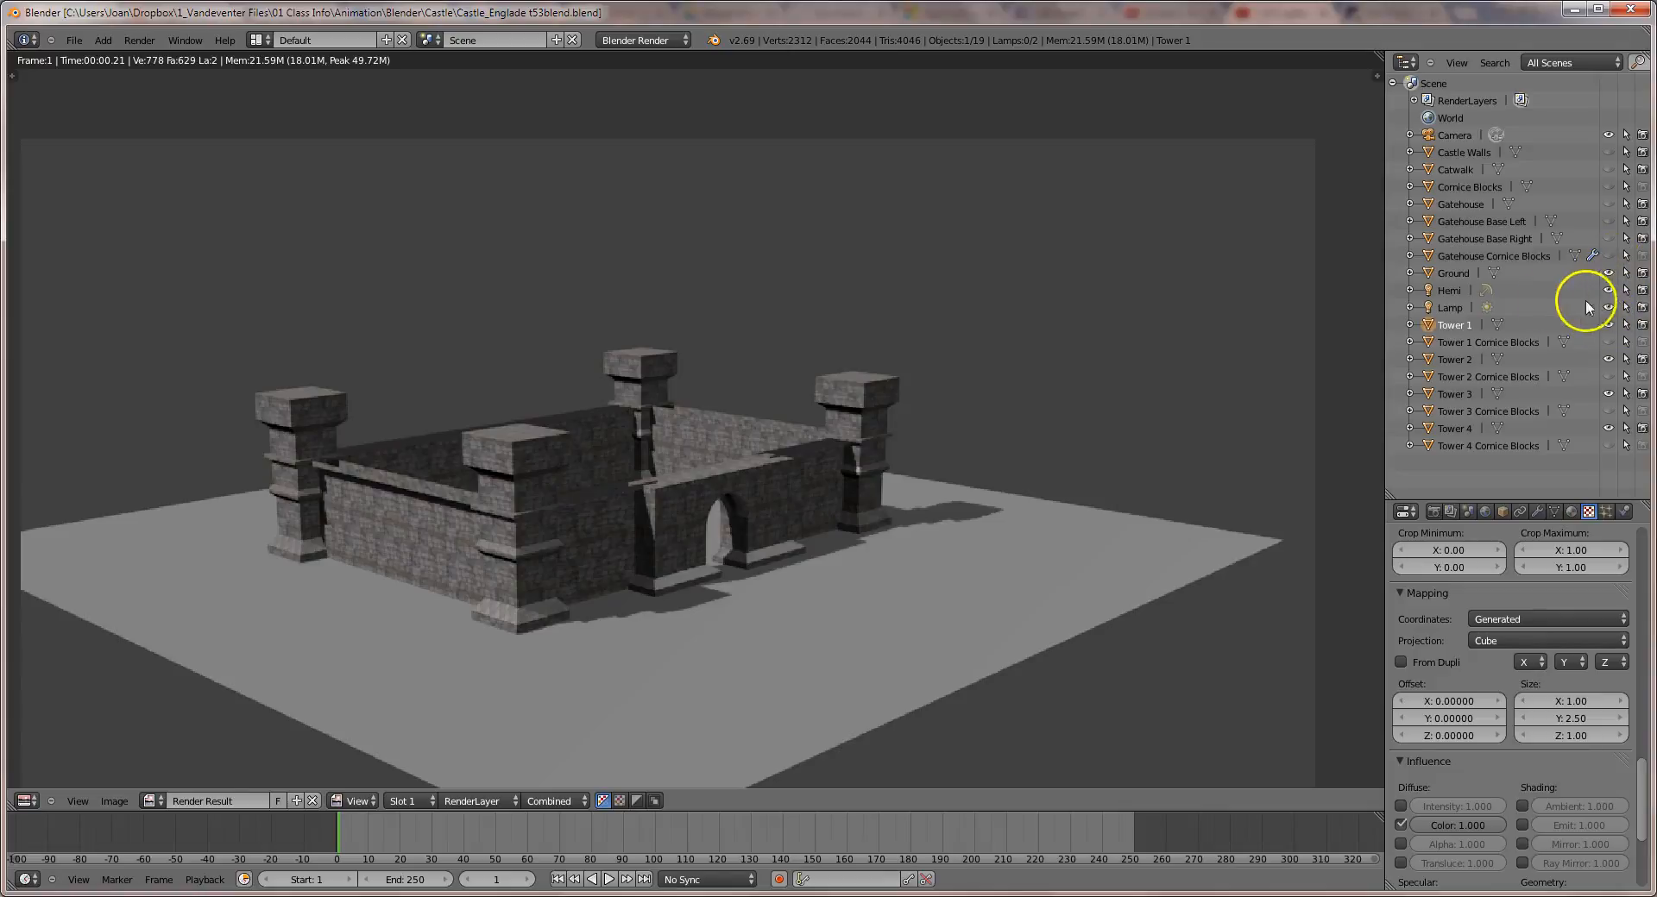
# Enable Tower 1 Cornice Blocks in the viewport and render, hide Tower 1 from the viewport, and select the cornice blocks.
pyautogui.press('Escape')
pyautogui.press('Escape')
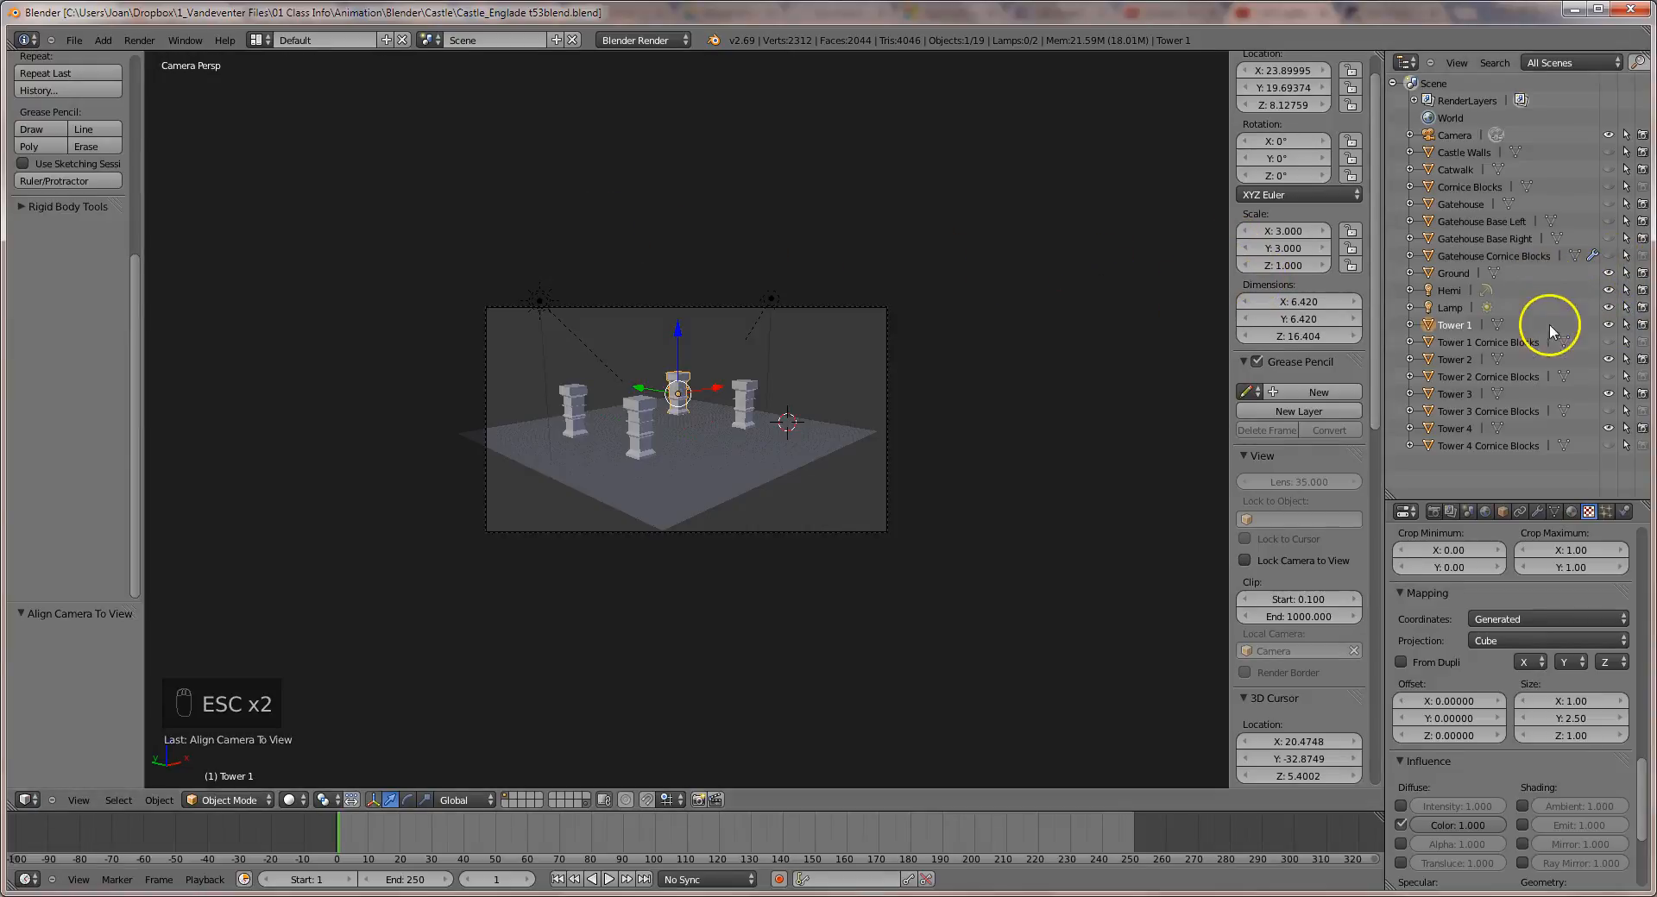
pyautogui.click(1609, 343)
pyautogui.click(1642, 344)
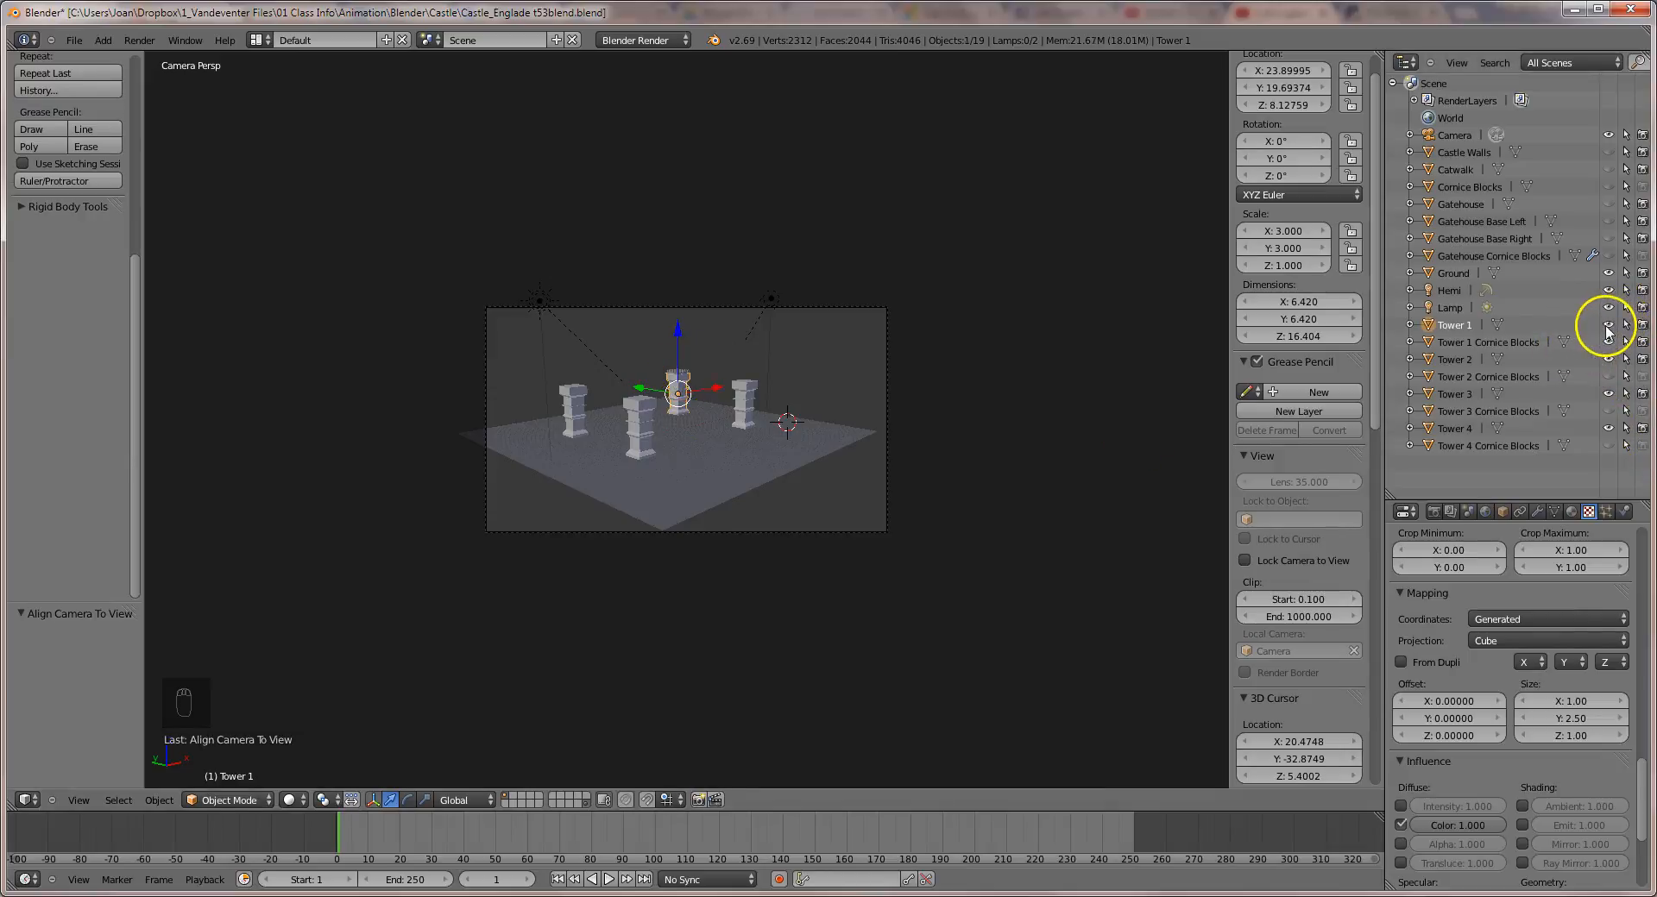
pyautogui.click(1610, 324)
pyautogui.rightClick(679, 374)
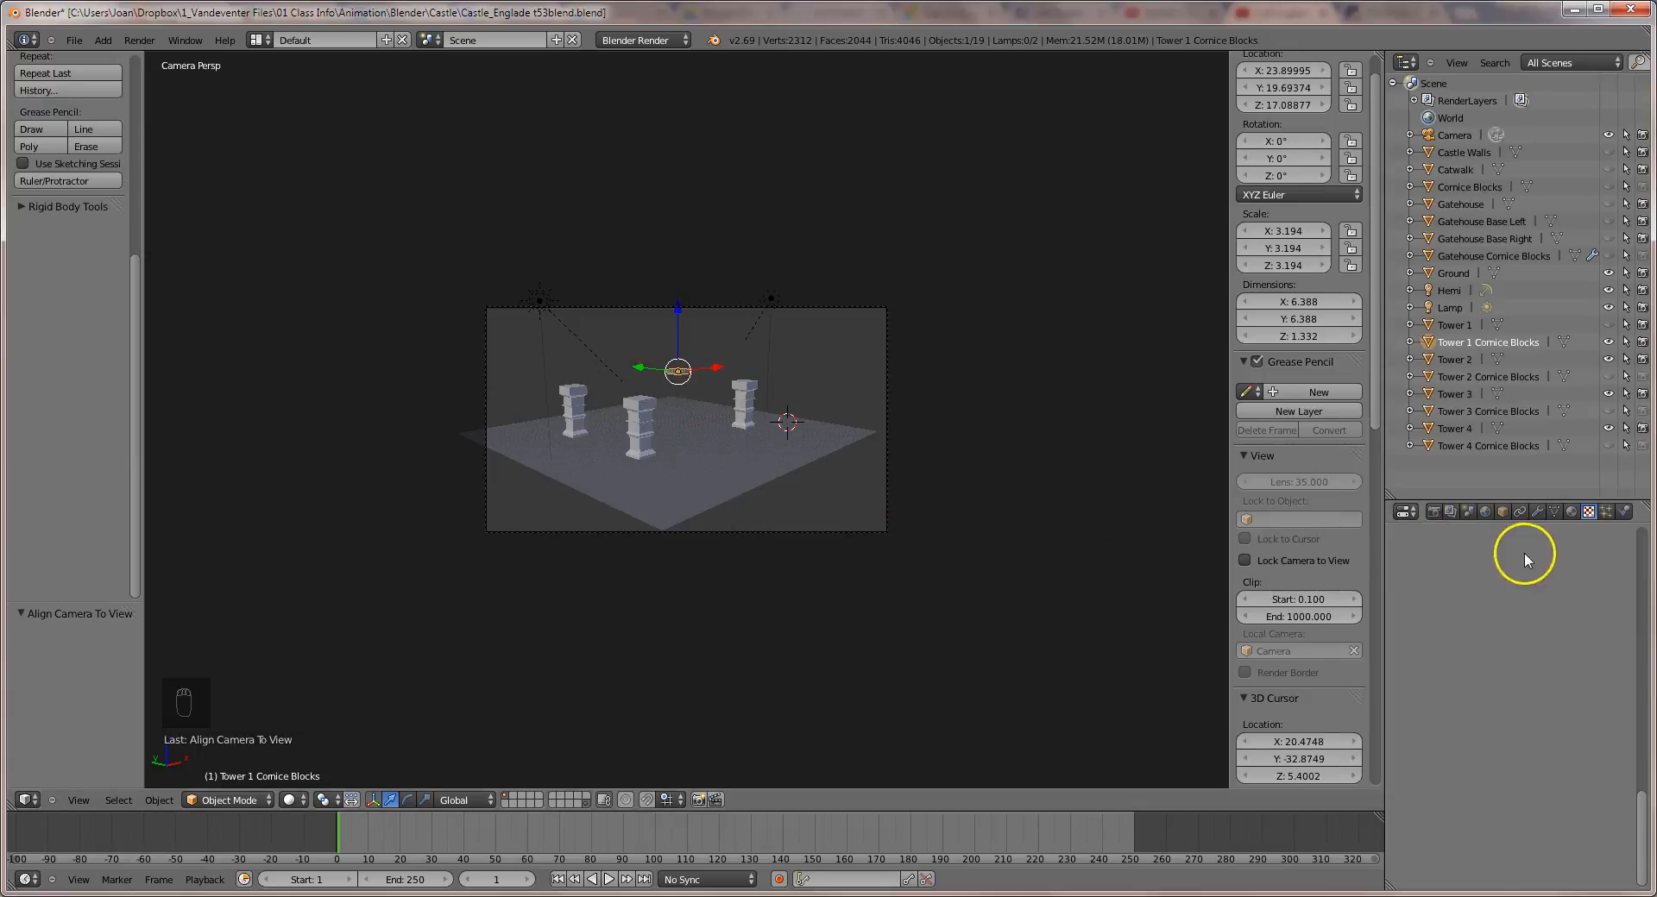
# Add five material slots to Tower 1 Cornice Blocks.
pyautogui.click(1571, 512)
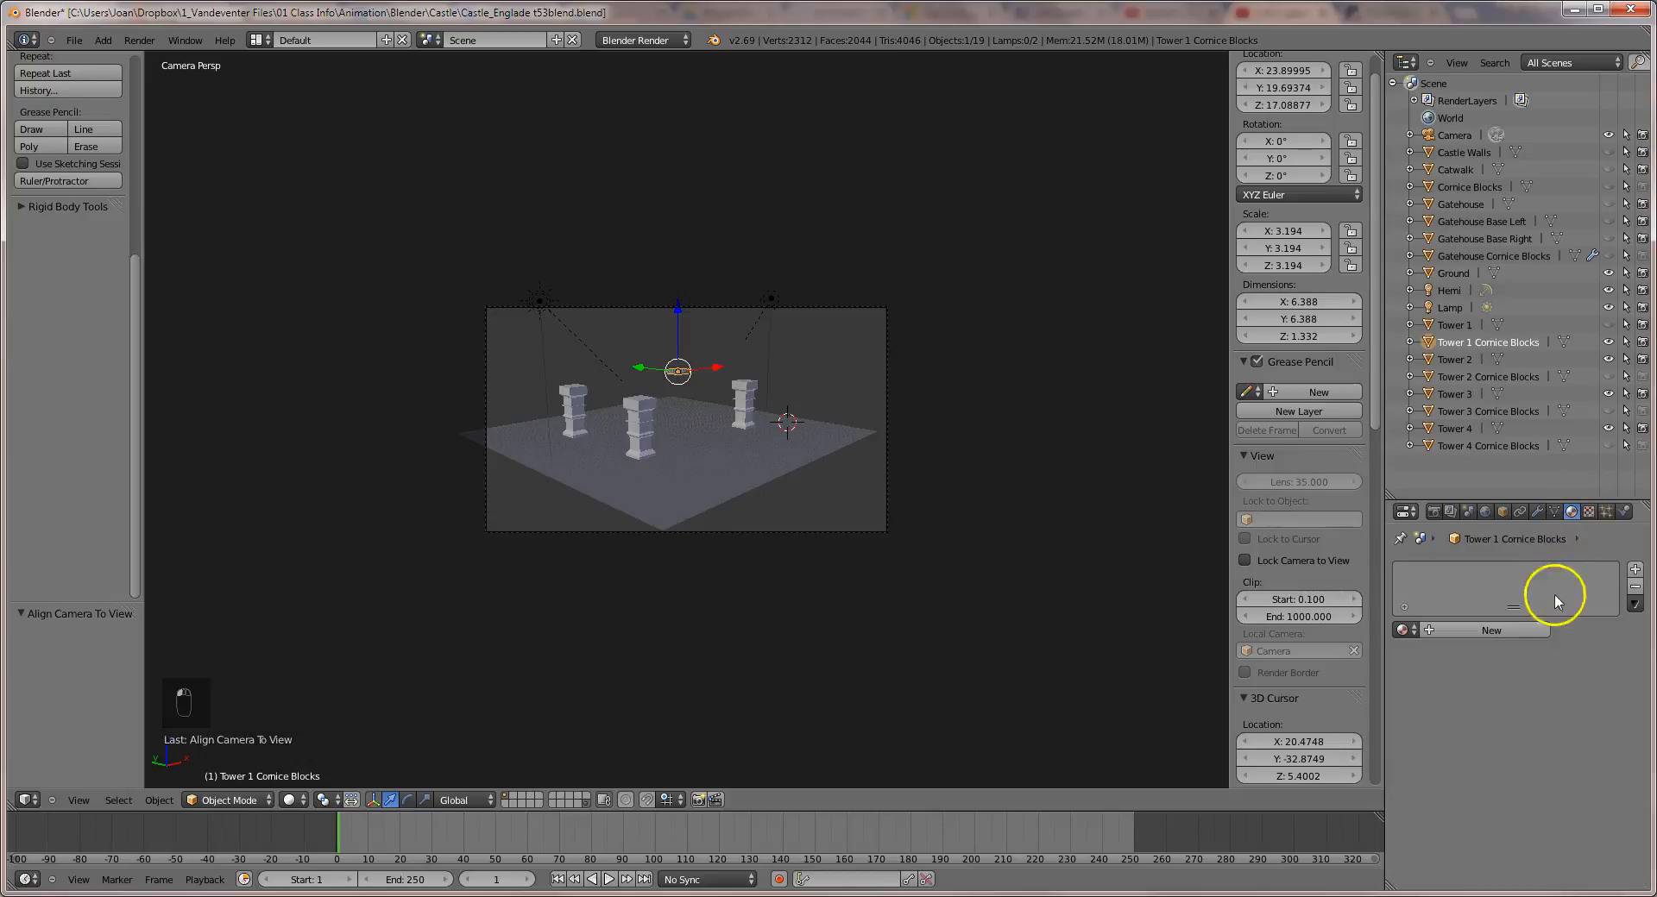
pyautogui.click(1633, 570)
pyautogui.click(1633, 569)
pyautogui.click(1633, 570)
pyautogui.click(1634, 570)
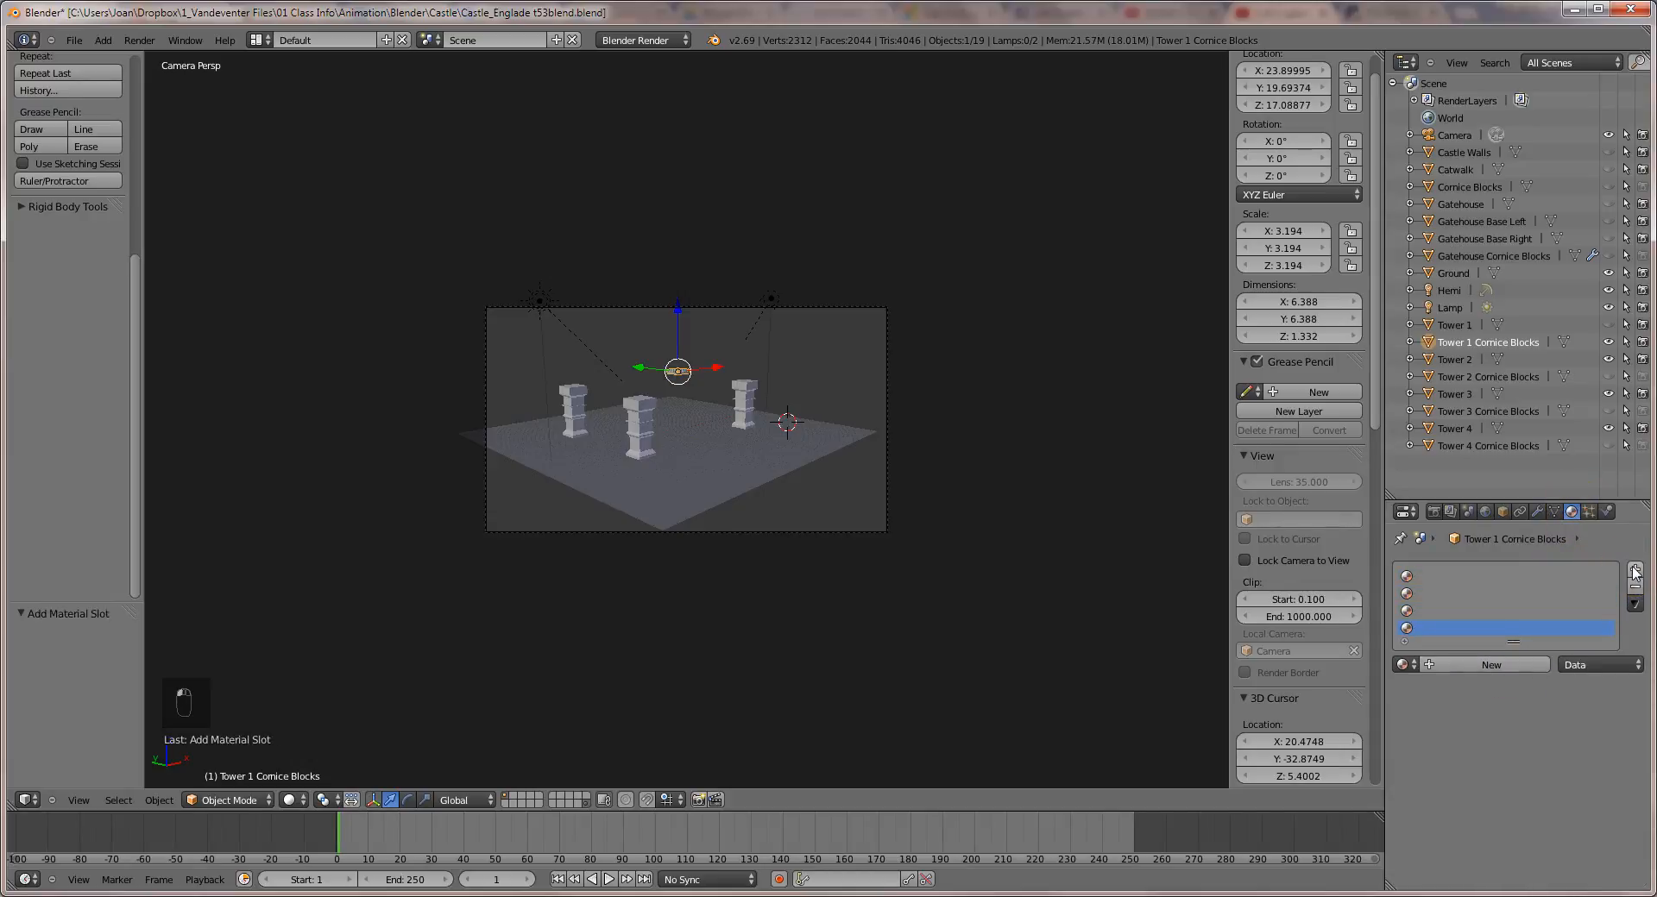
pyautogui.click(1634, 569)
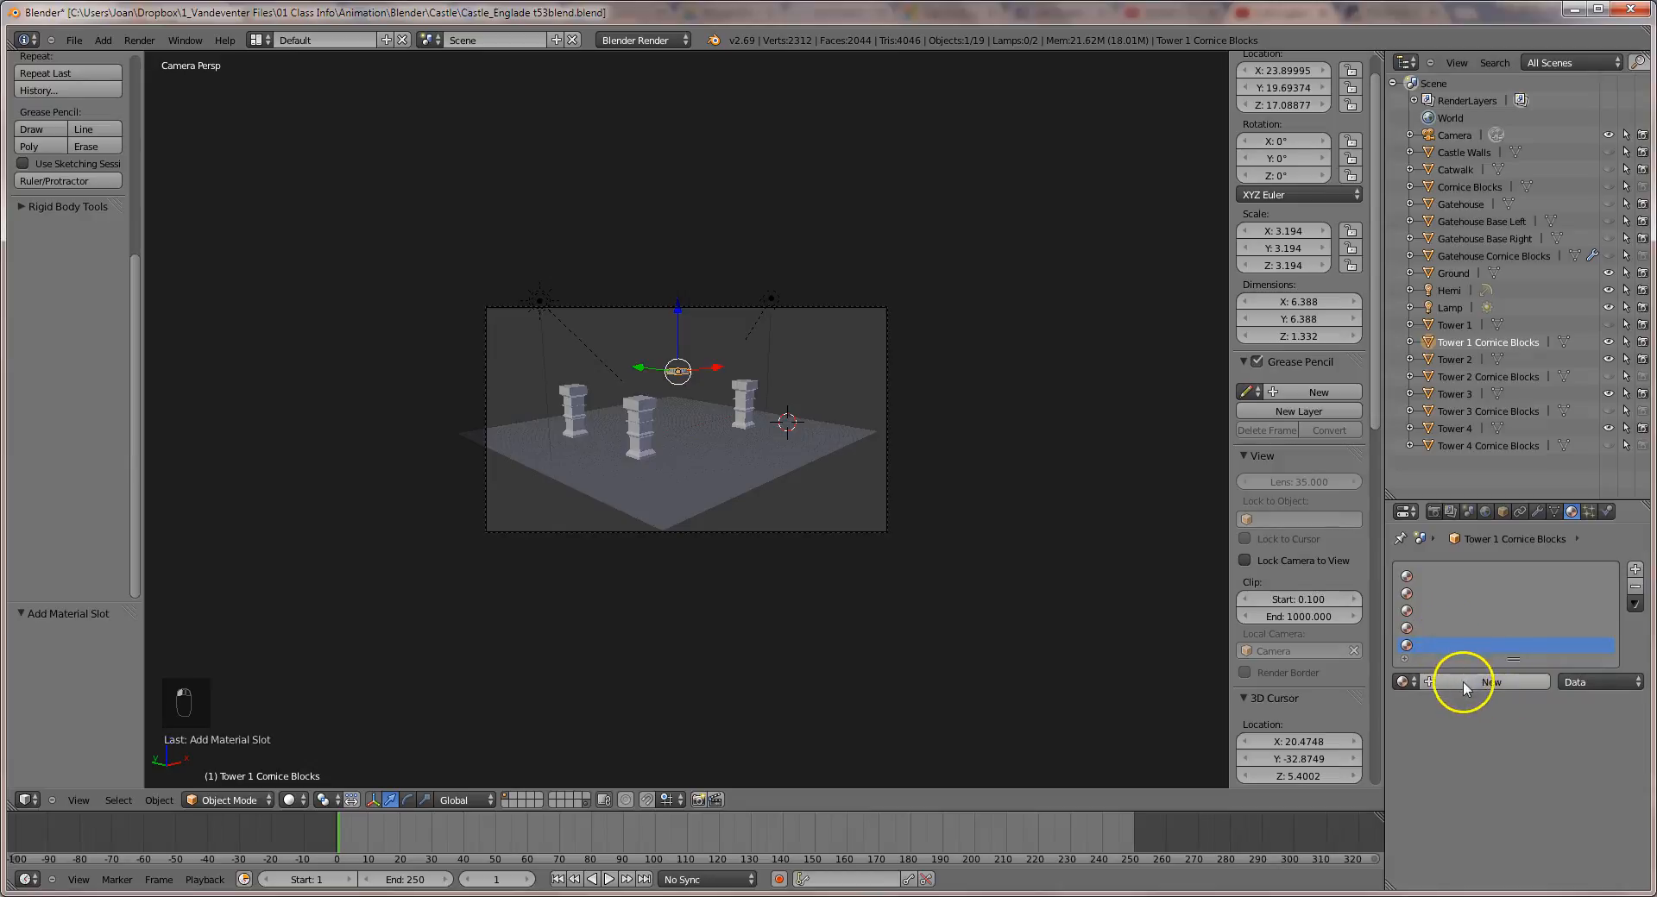
# Create a new material in the cornice blocks' fifth slot and name it Cornice 1.
pyautogui.click(1467, 684)
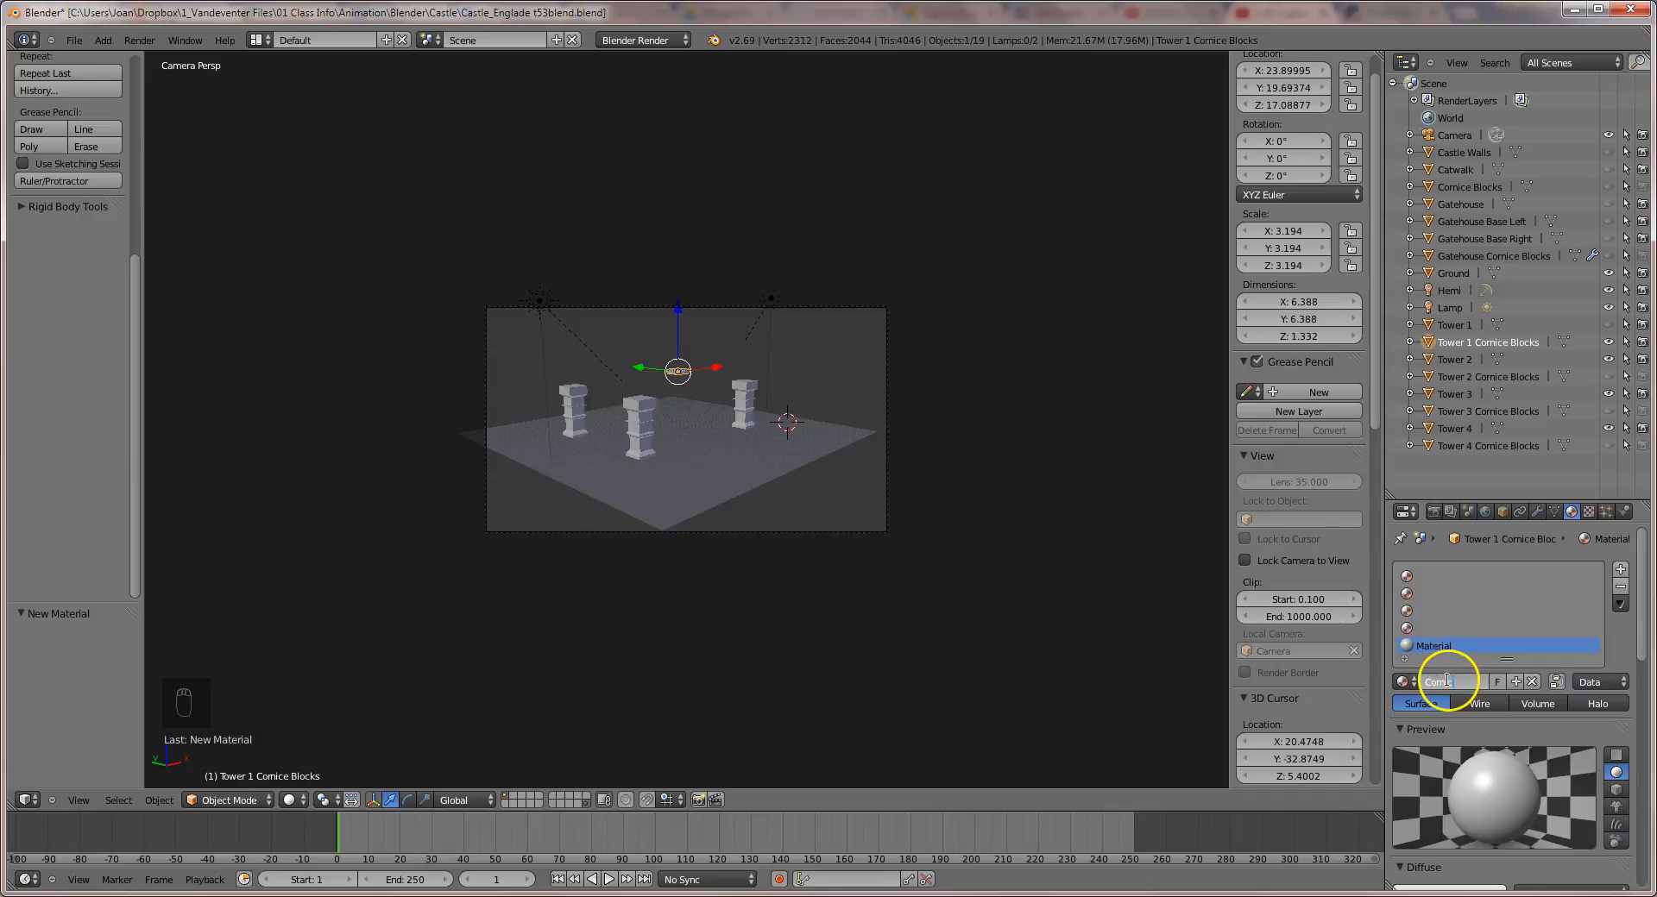
pyautogui.write('Cornice 1')
pyautogui.press('Return')
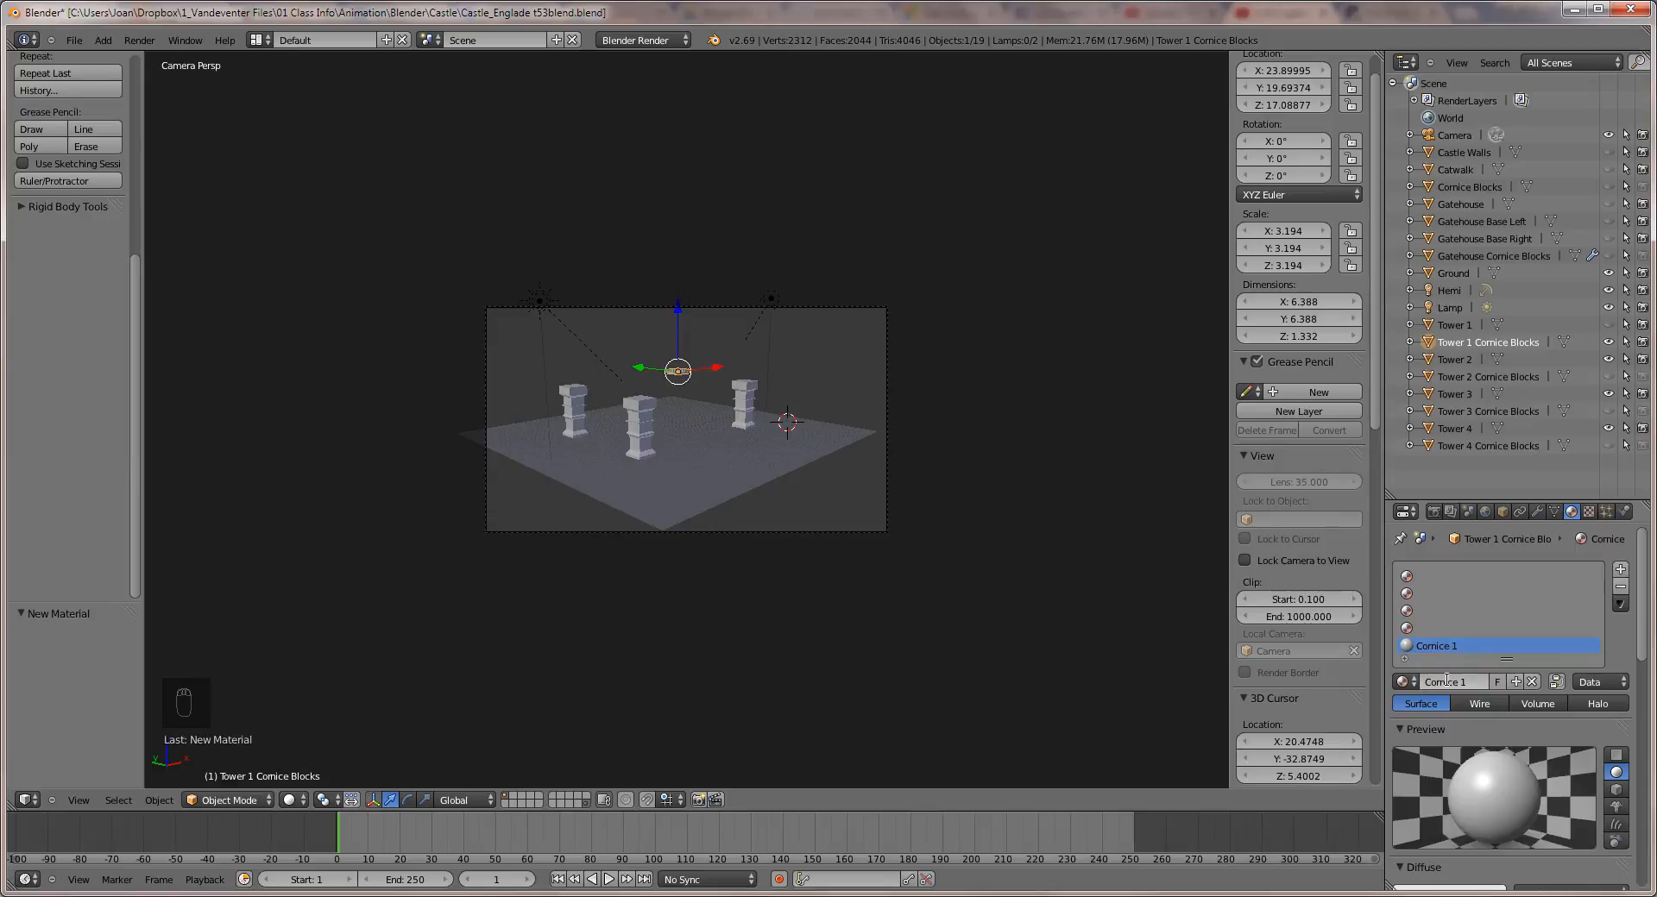
# Create a new material in the cornice blocks' fourth slot and name it Cornice 2.
pyautogui.click(1426, 629)
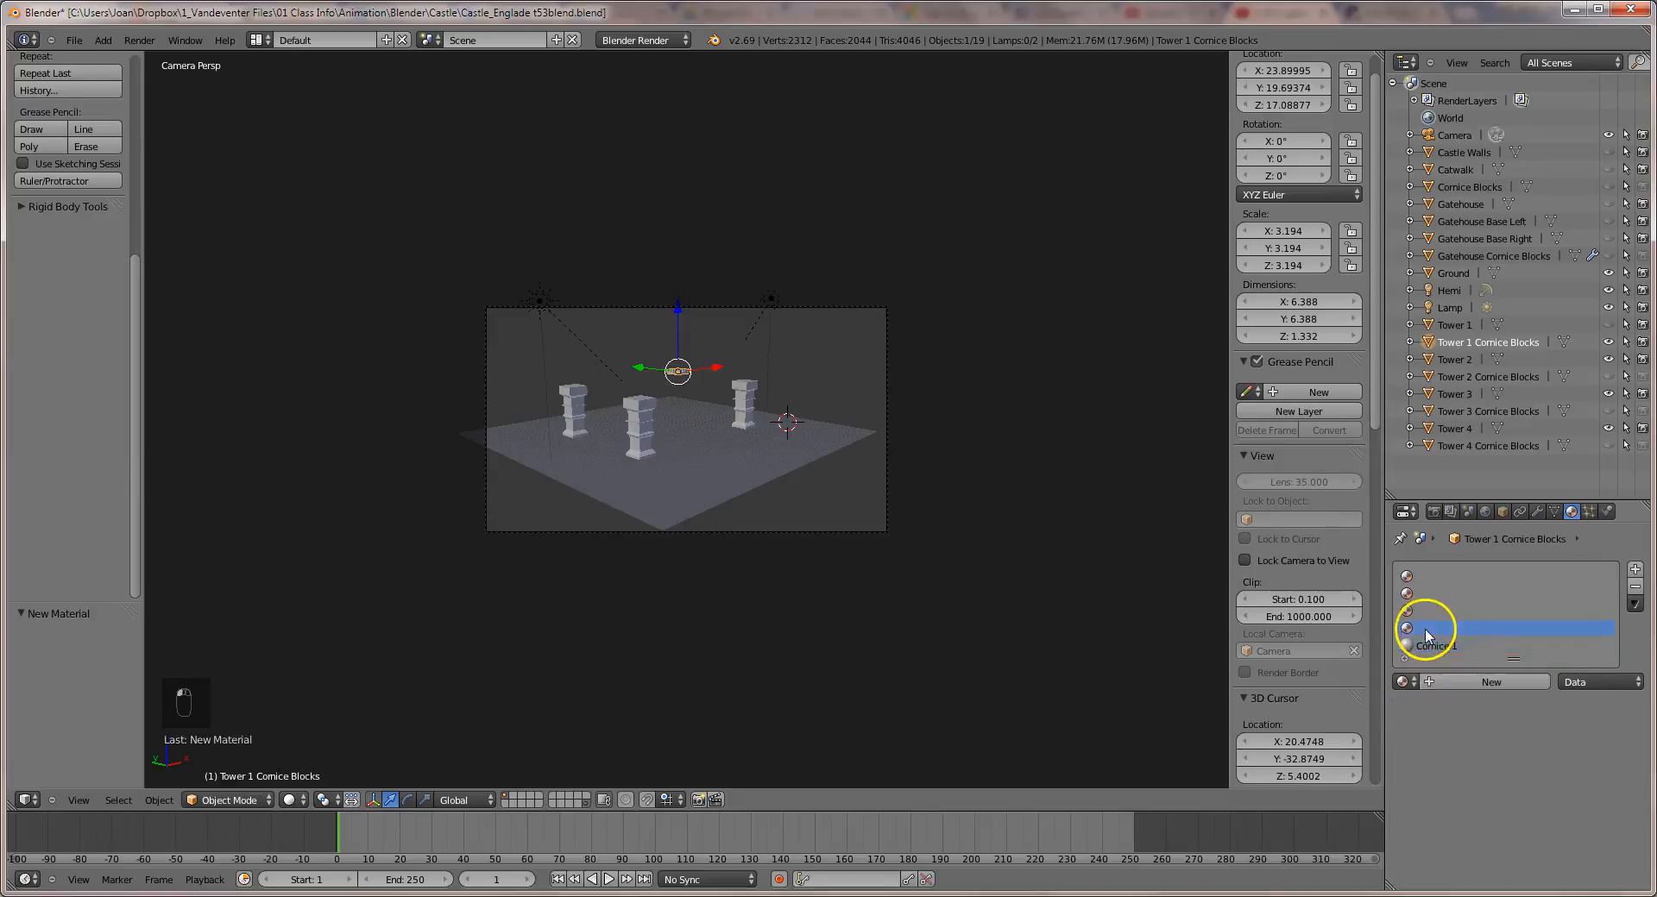
pyautogui.click(1464, 678)
pyautogui.click(1444, 682)
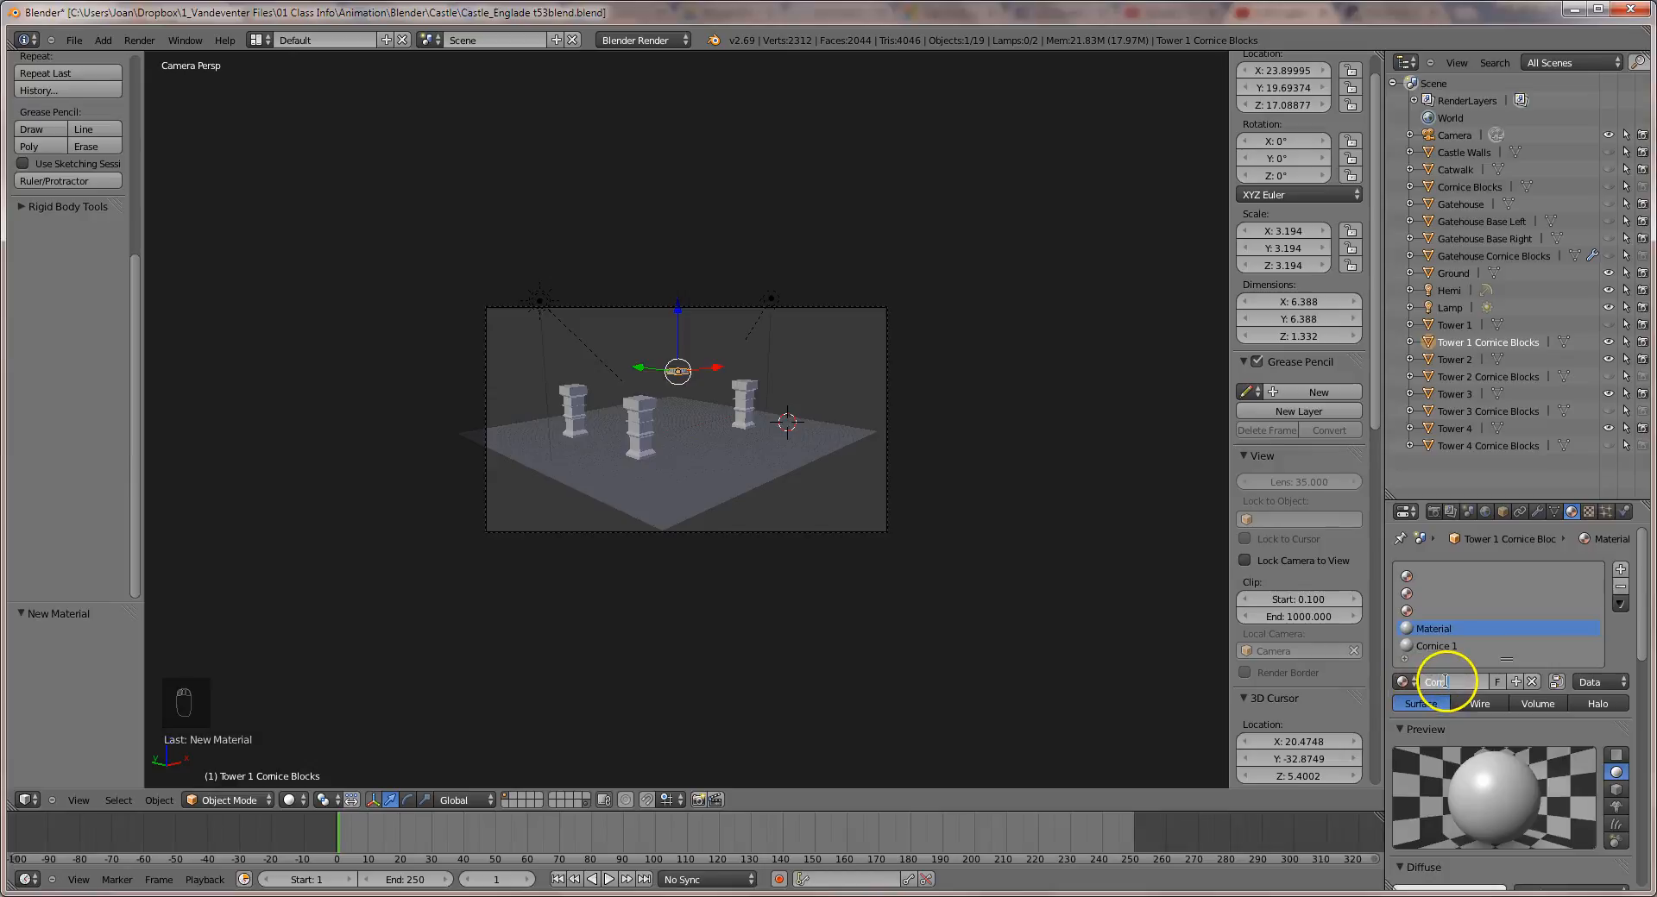
pyautogui.write('Cornice 2')
pyautogui.press('Return')
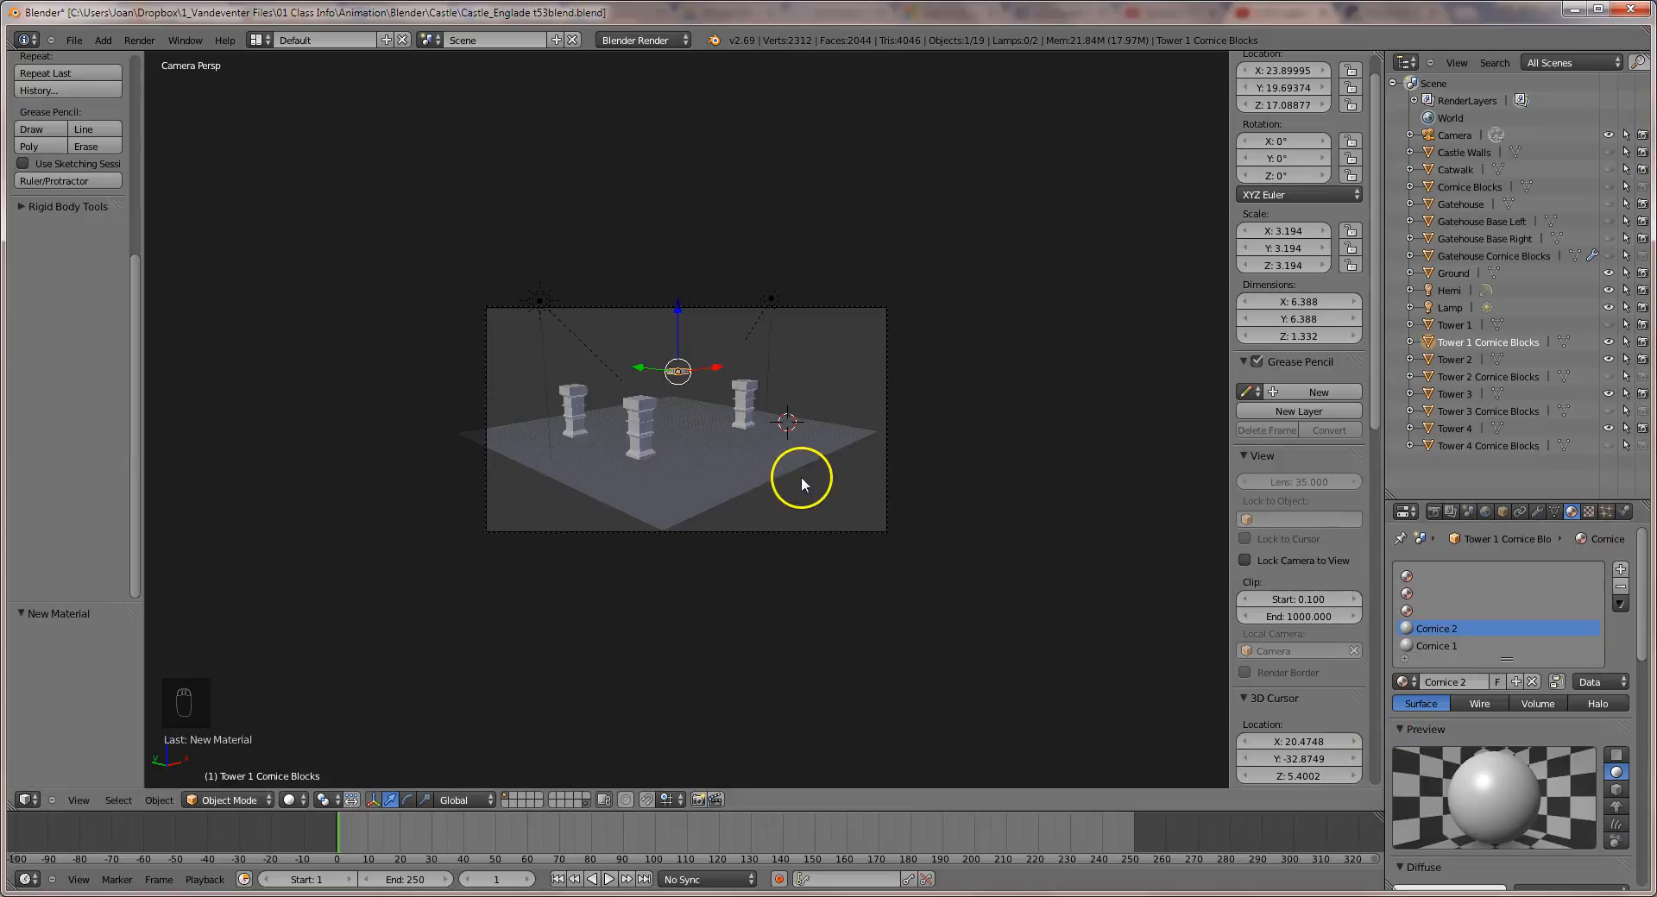
# Enter Edit Mode on Tower 1 Cornice Blocks in front view and hide Tower 2, Tower 3 and Tower 4 from the viewport.
pyautogui.scroll(4, 804, 459)
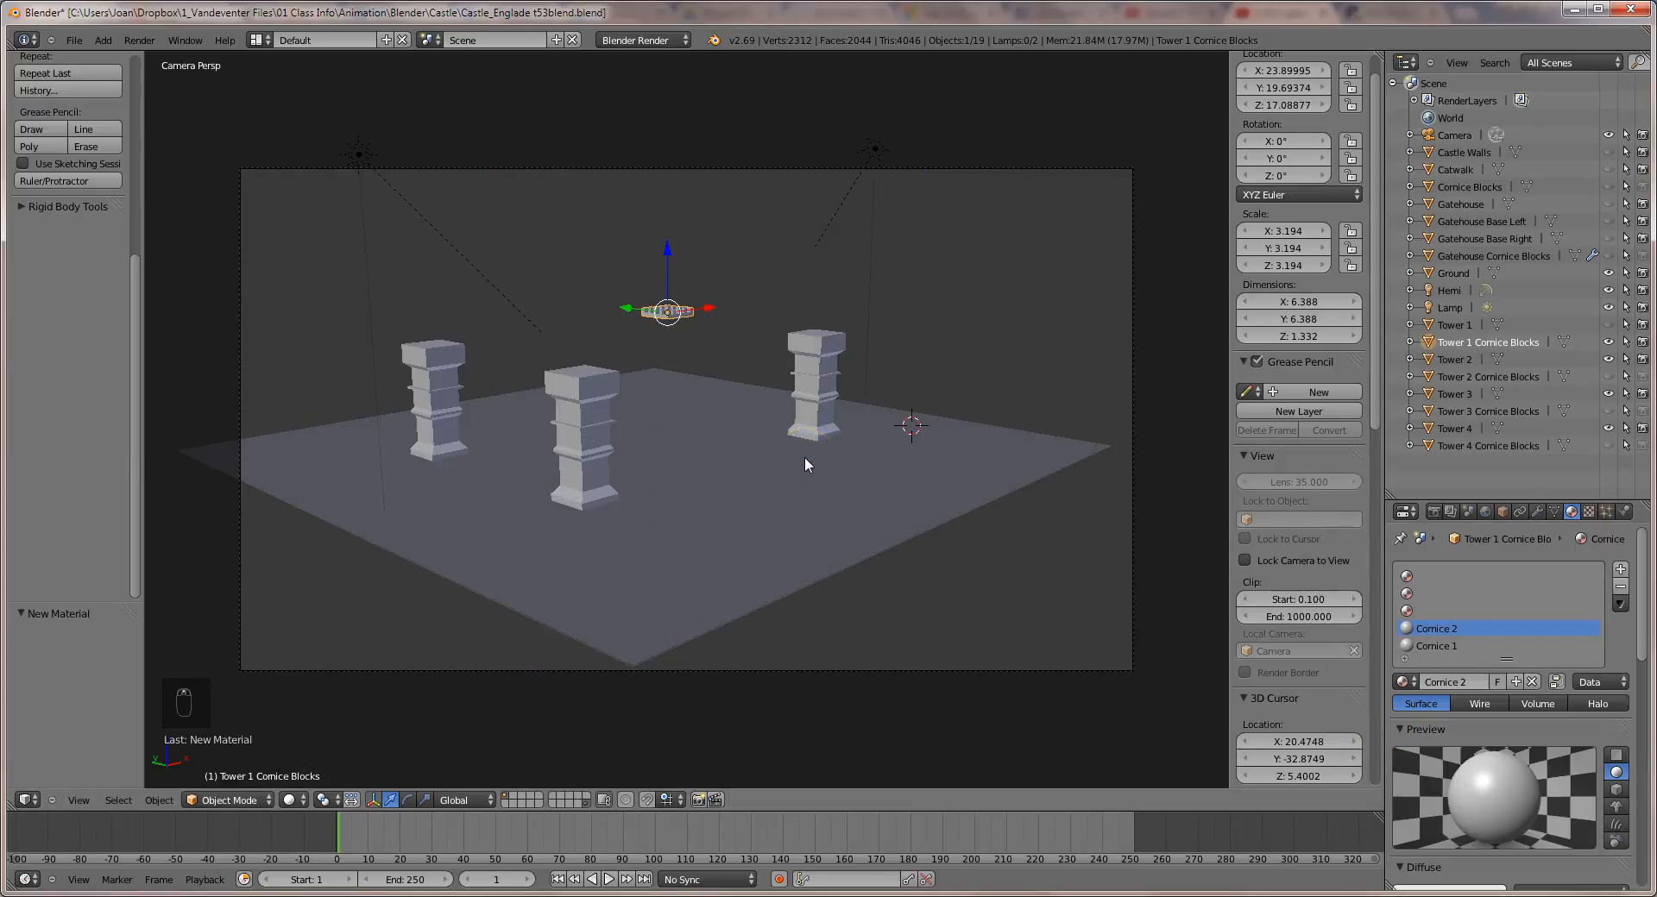
pyautogui.press('KP_0')
pyautogui.press('Tab')
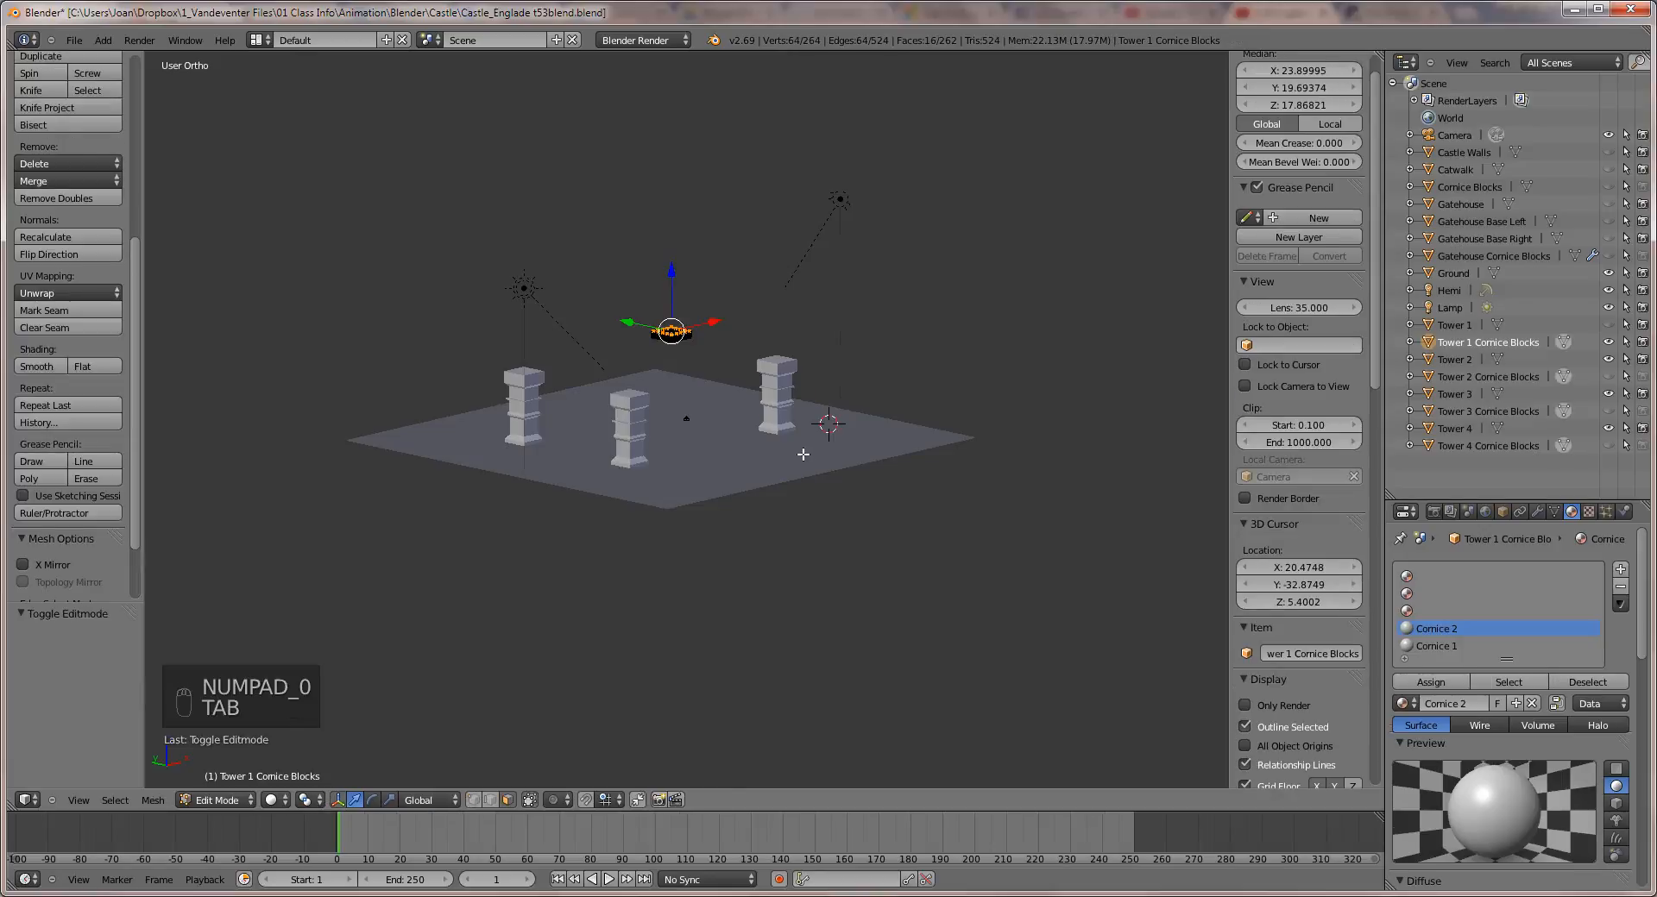
pyautogui.scroll(6, 774, 373)
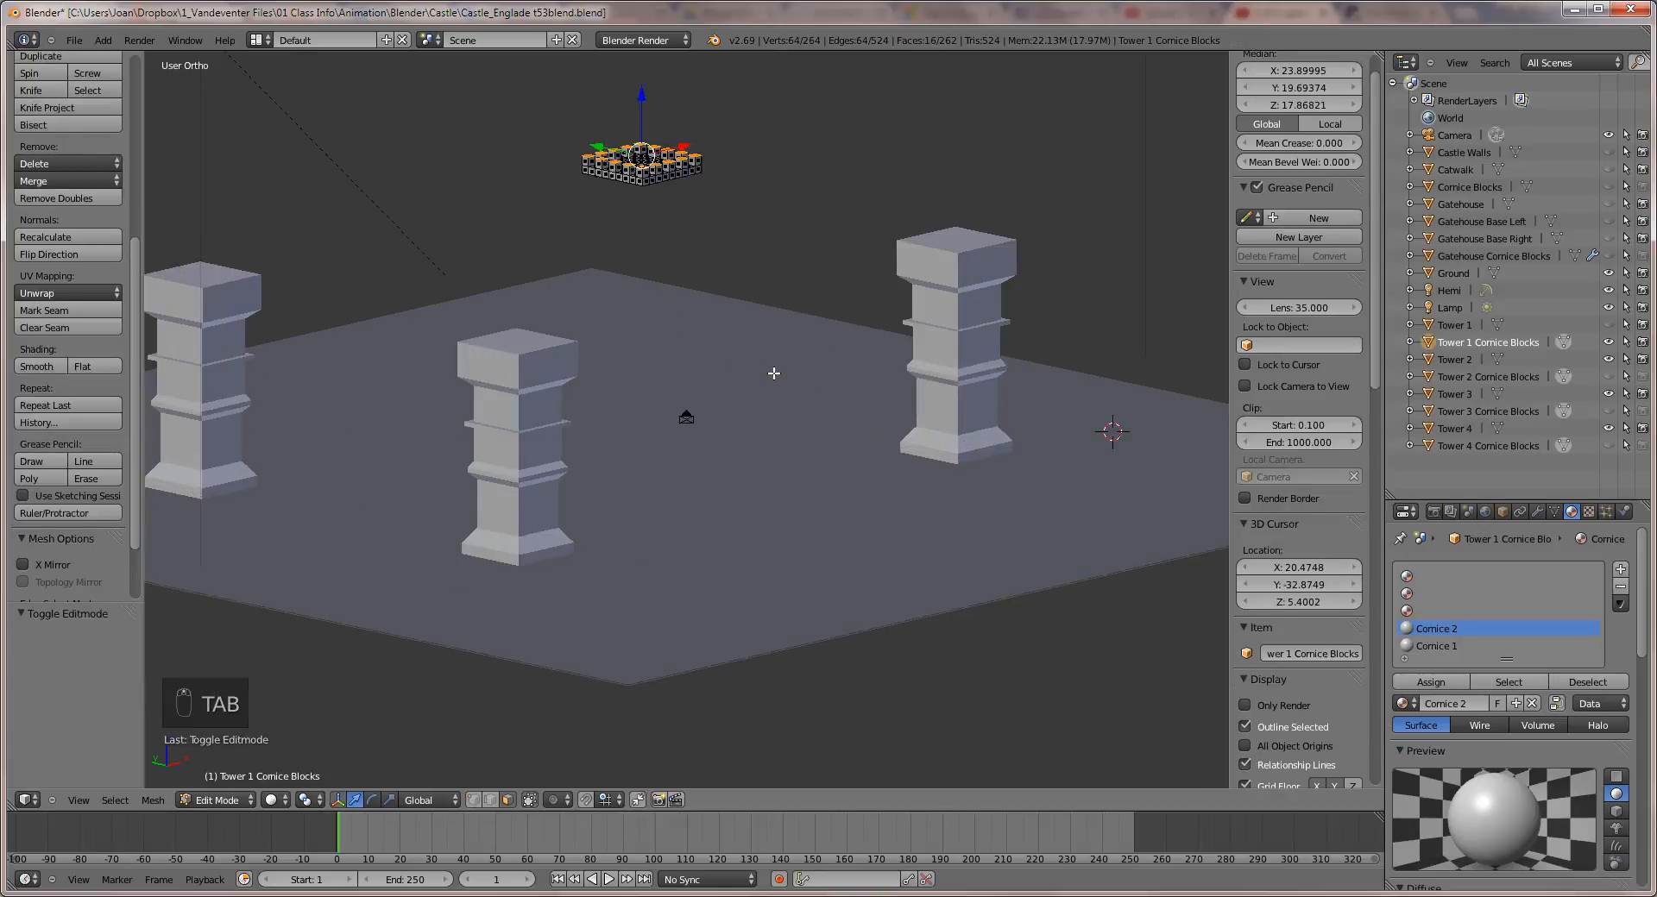
pyautogui.keyDown('shift'); pyautogui.moveTo(774, 374); pyautogui.dragTo(729, 610, button='middle'); pyautogui.keyUp('shift')
pyautogui.scroll(2, 719, 479)
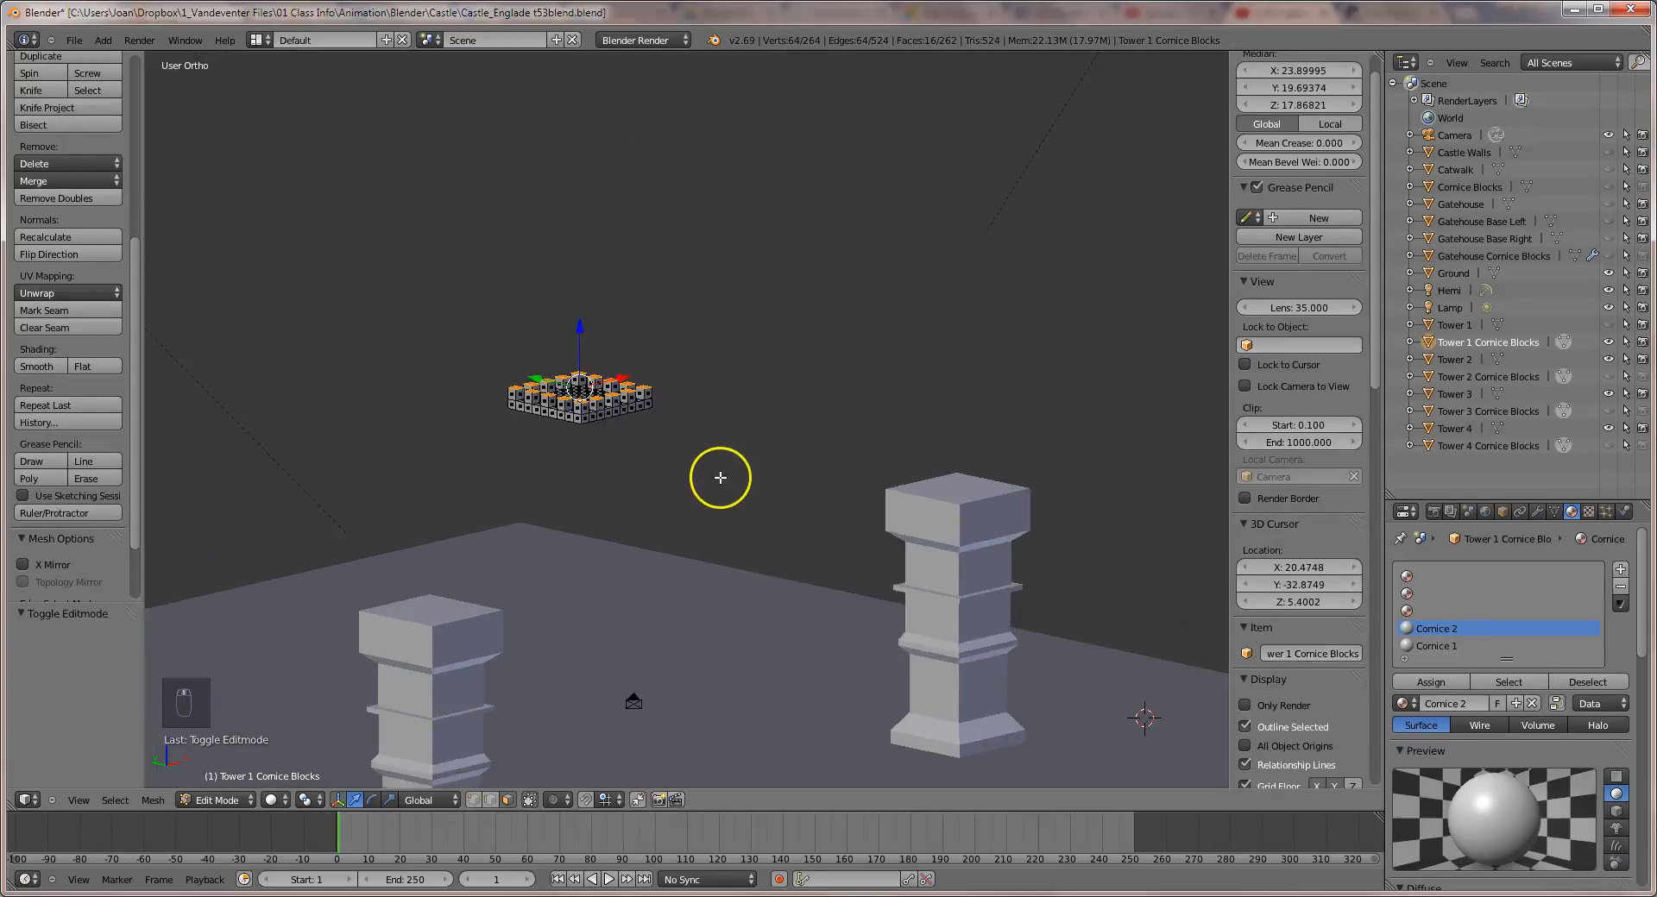
pyautogui.scroll(1, 721, 477)
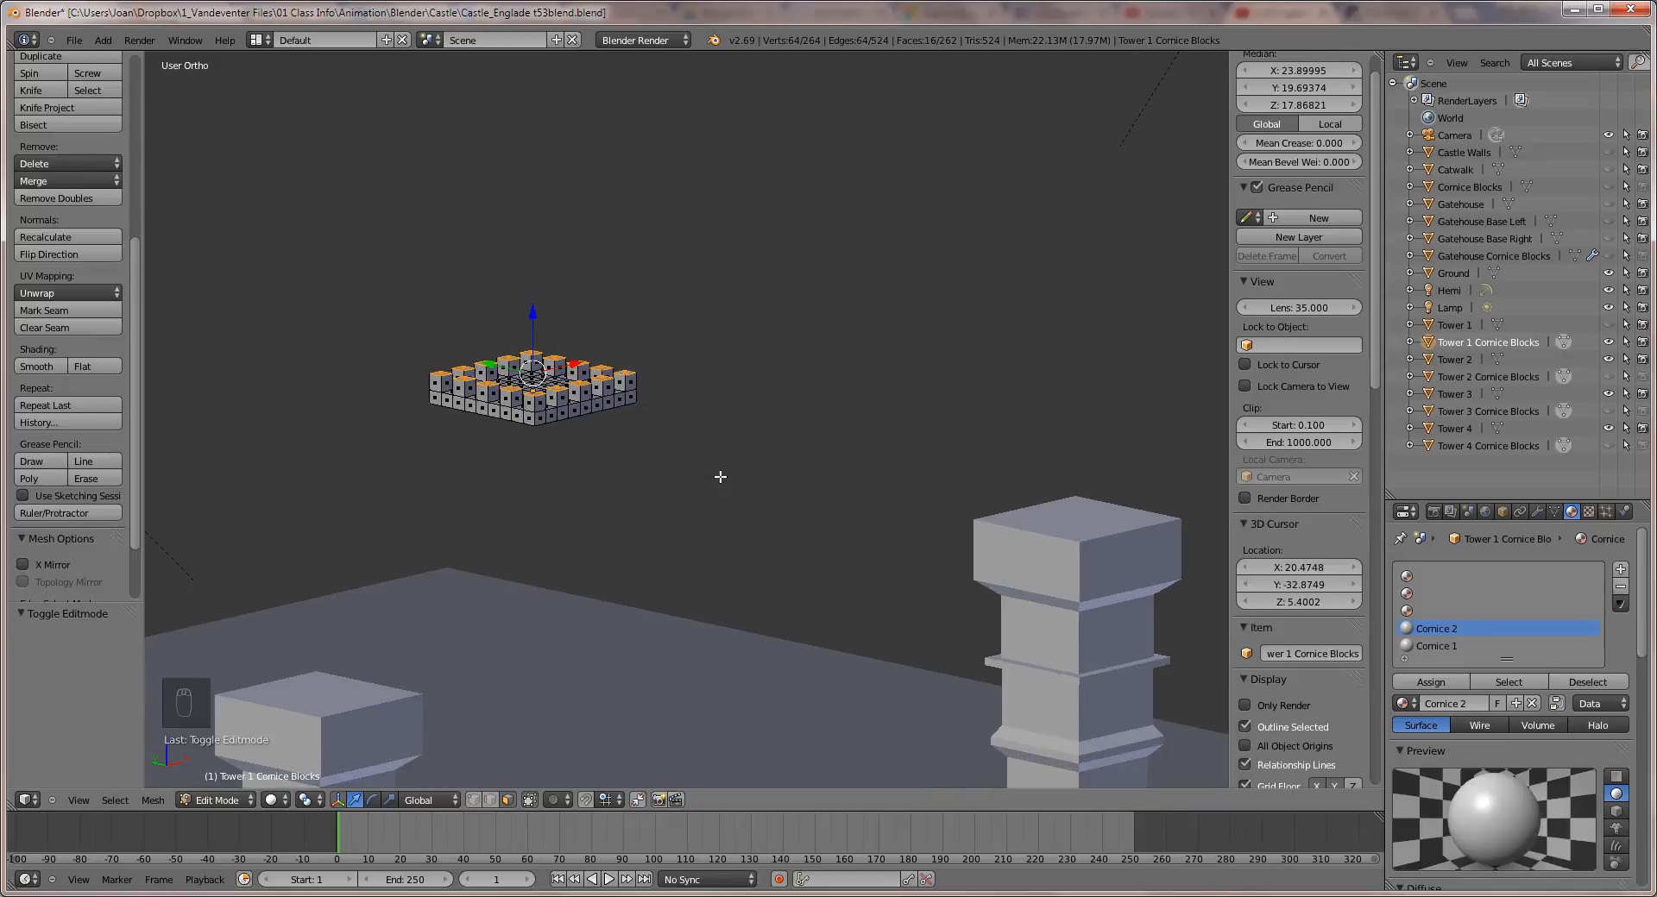
pyautogui.press('KP_1')
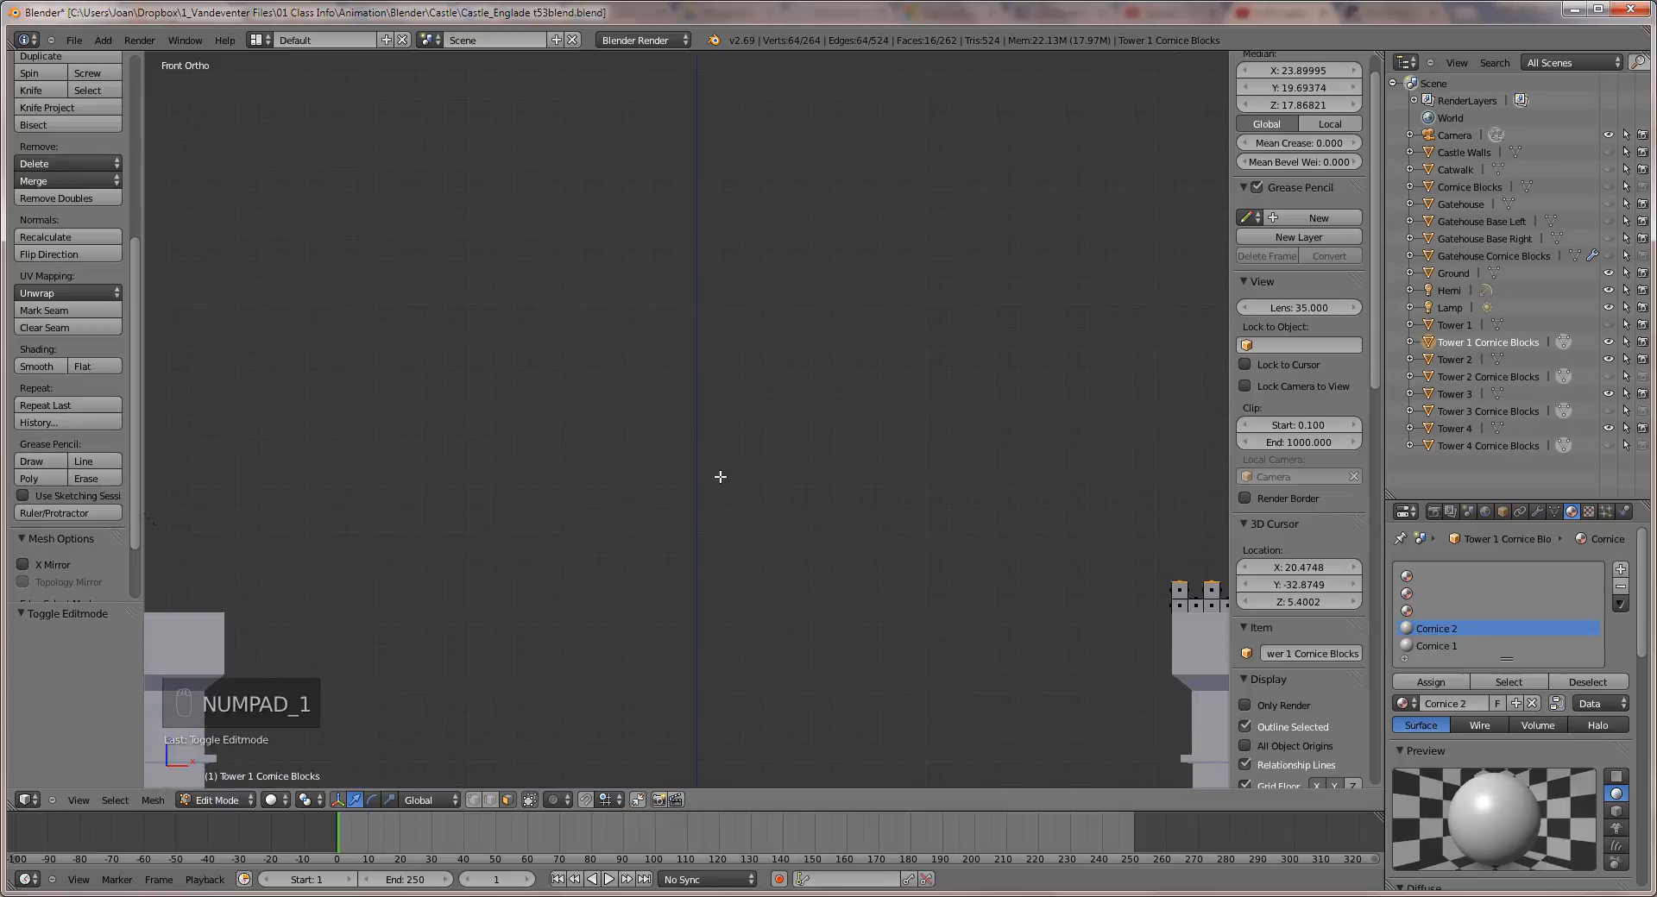
pyautogui.scroll(-3, 721, 476)
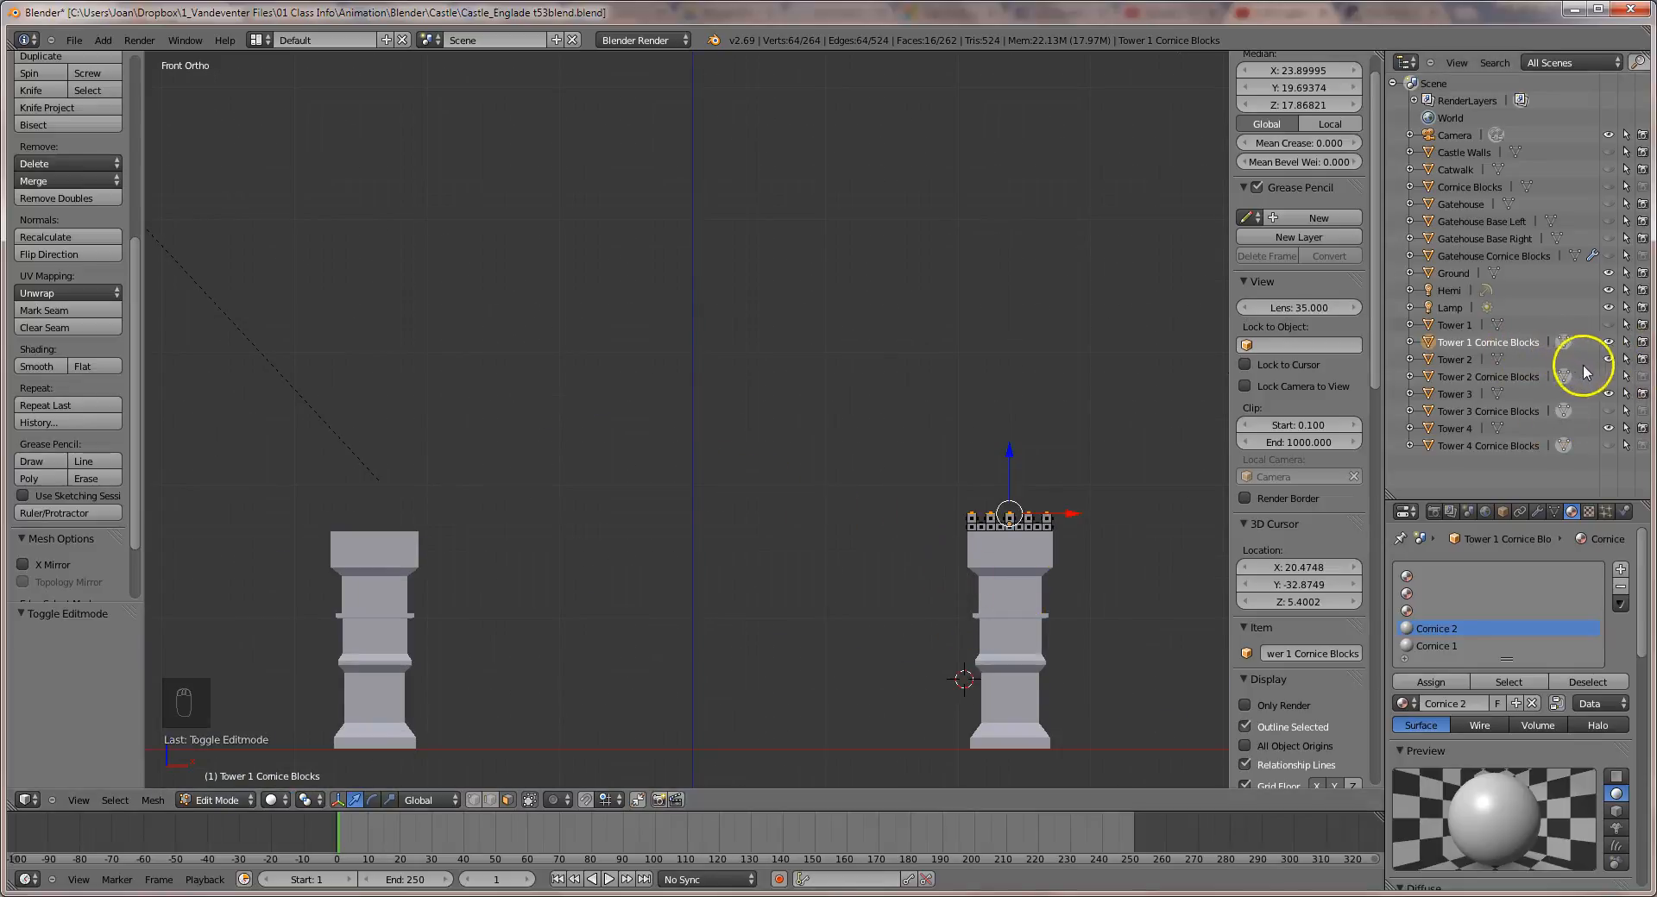
pyautogui.click(1609, 360)
pyautogui.click(1608, 394)
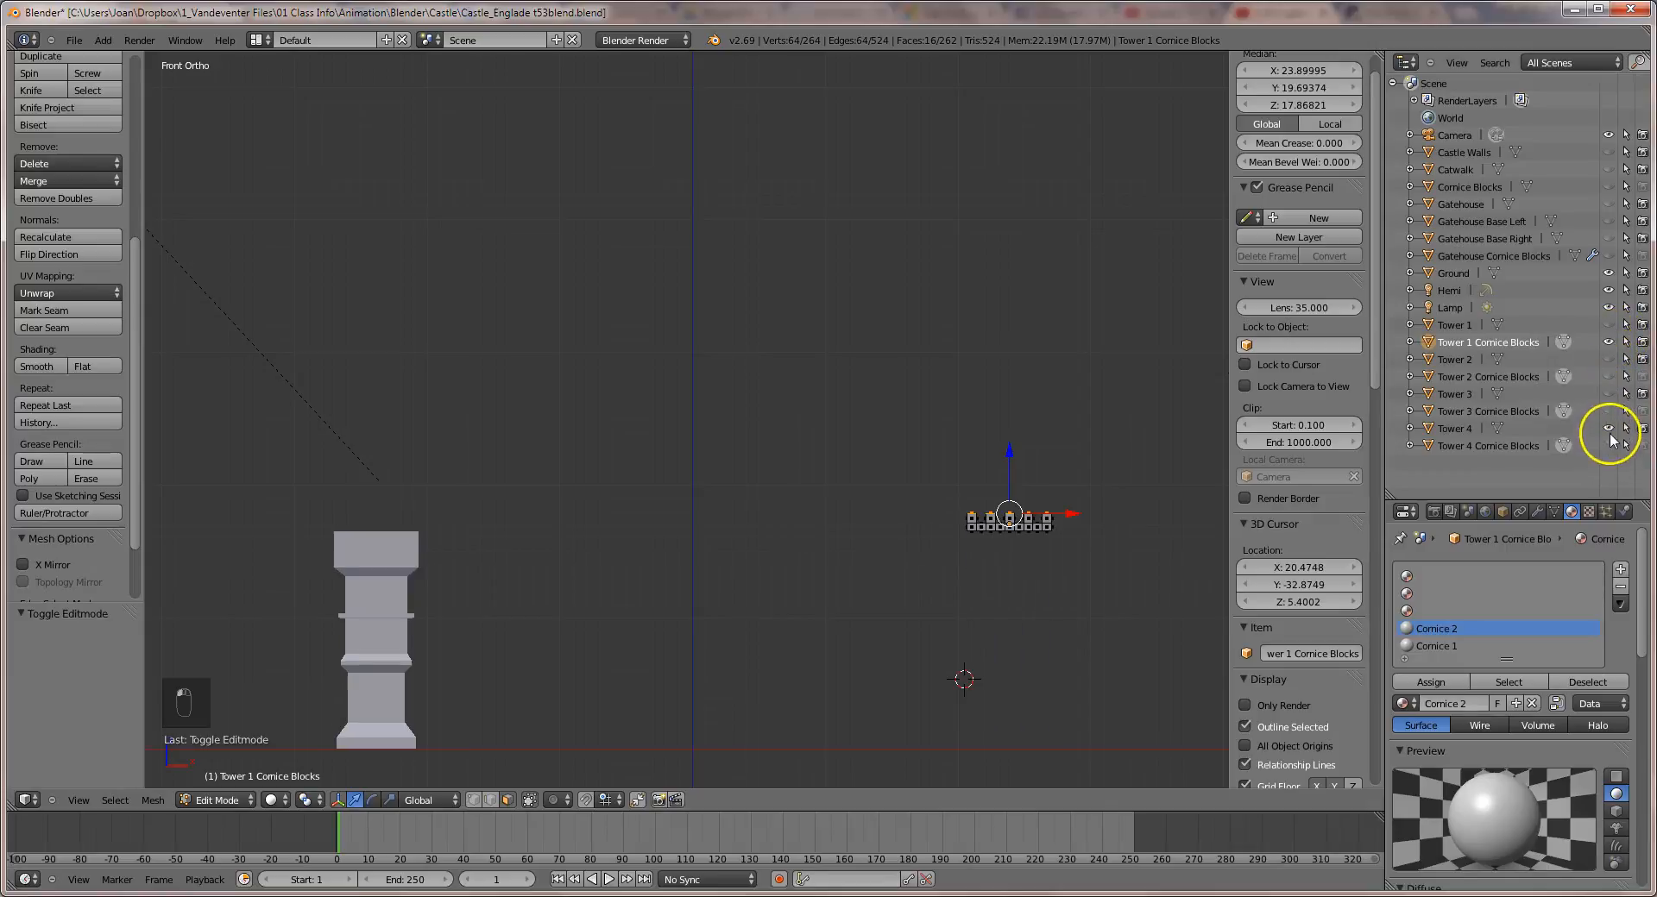
pyautogui.click(1608, 429)
# Box-select the continuous lower row of cornice blocks in wireframe display and assign the Cornice 1 material to it.
pyautogui.scroll(3, 1117, 529)
pyautogui.scroll(-2, 1120, 529)
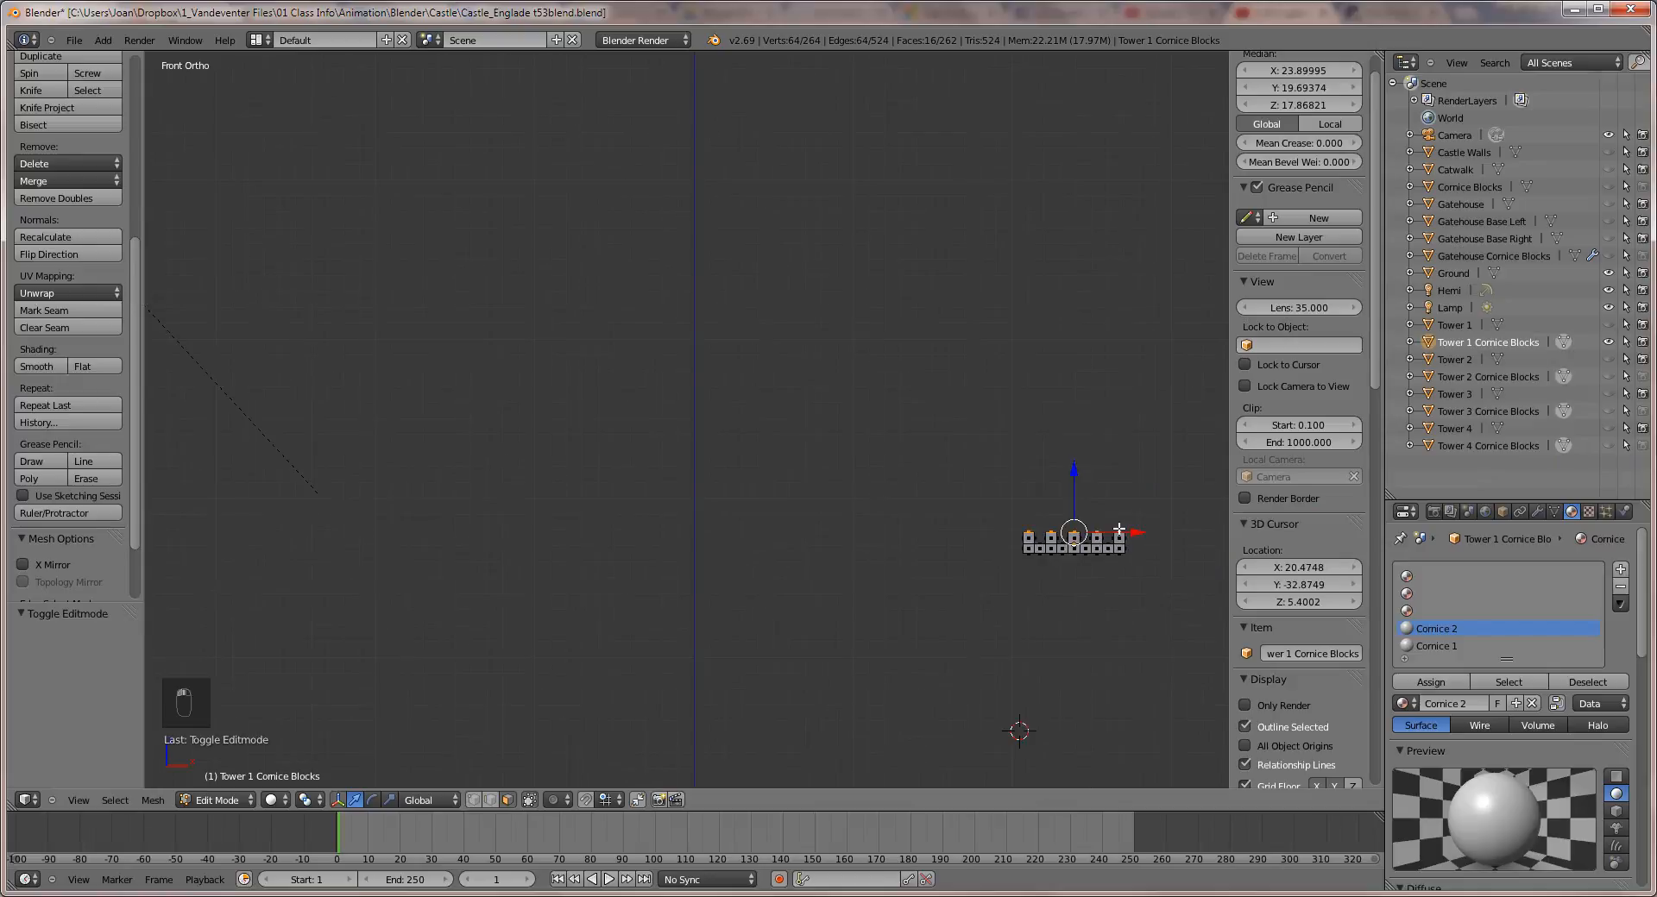
pyautogui.keyDown('shift'); pyautogui.moveTo(1119, 529); pyautogui.dragTo(677, 463, button='middle'); pyautogui.keyUp('shift')
pyautogui.scroll(3, 724, 451)
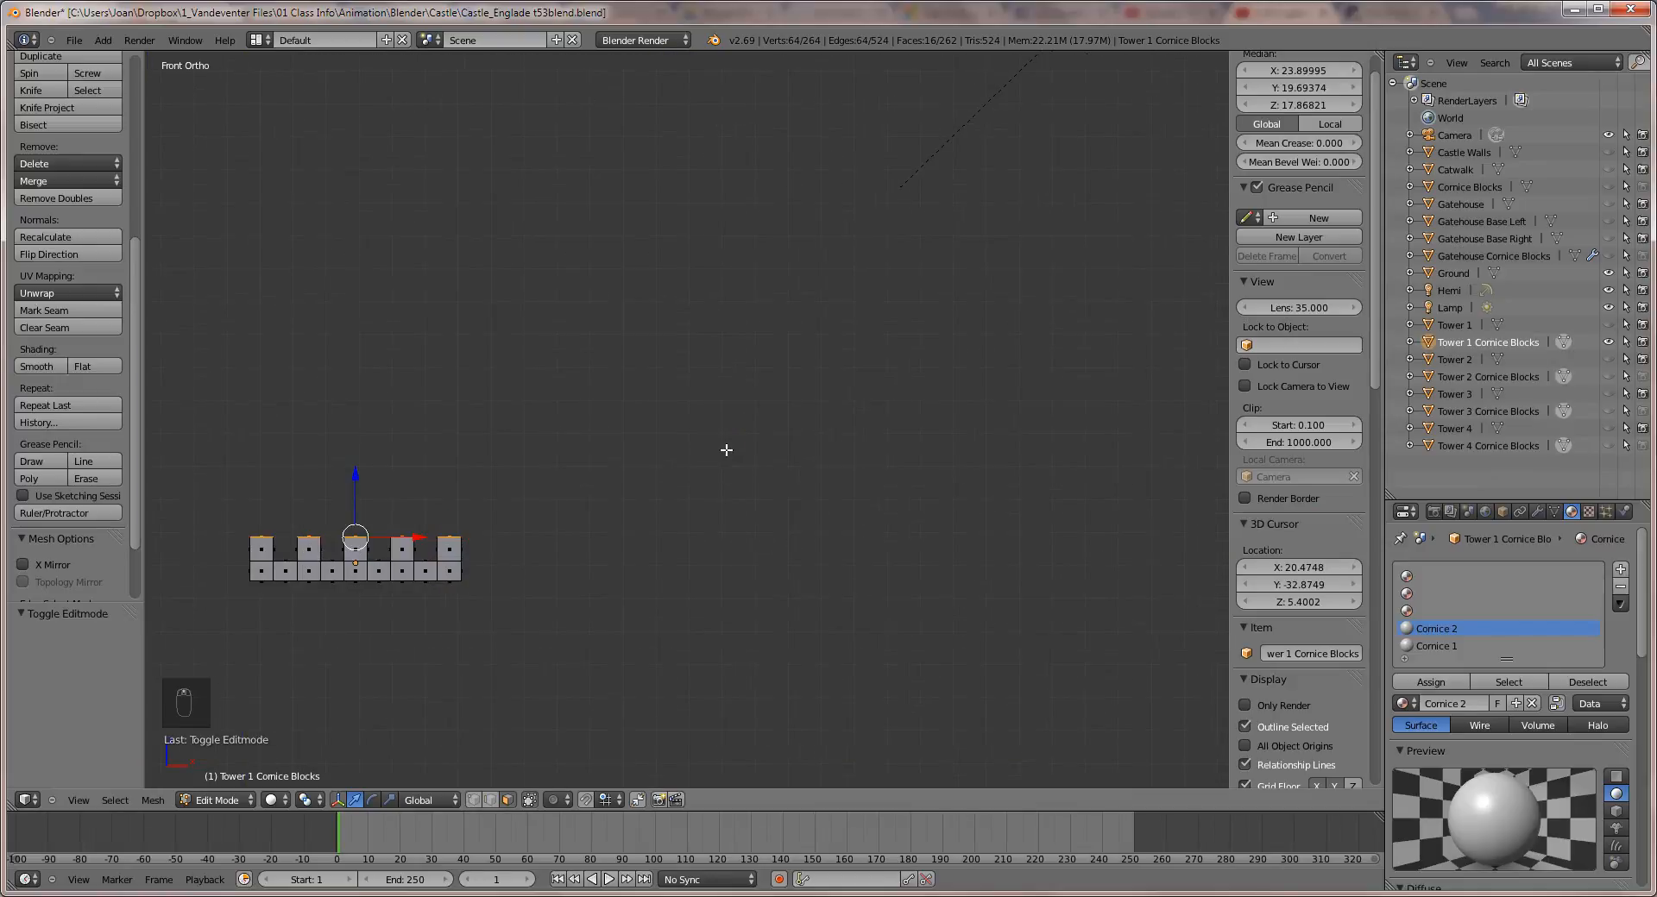
pyautogui.press('z')
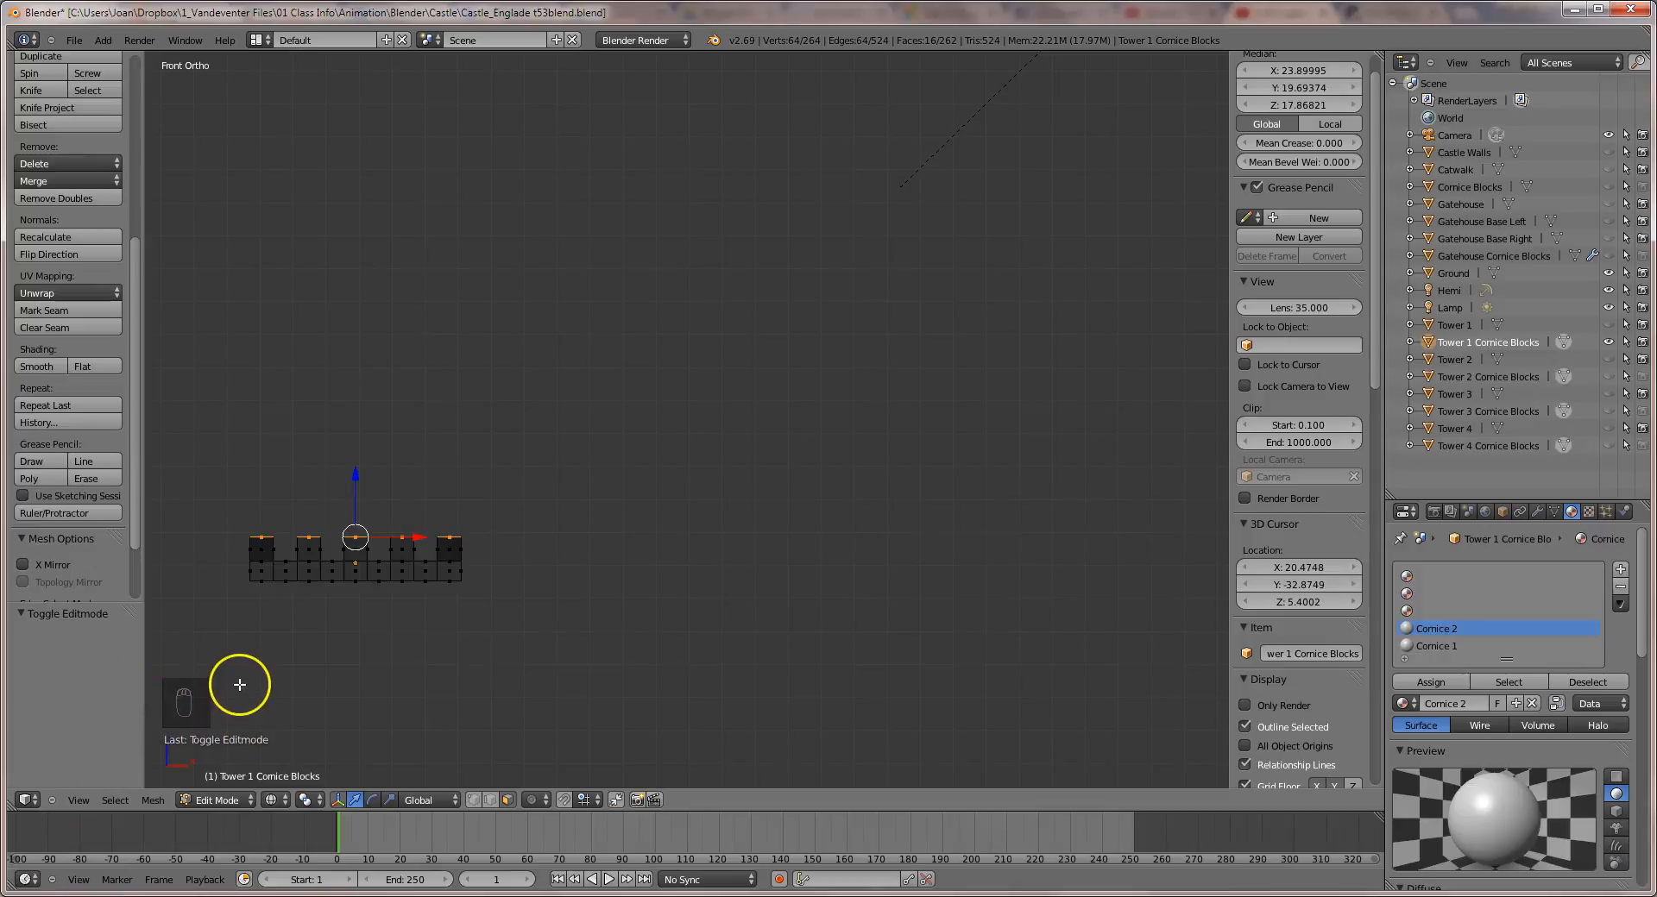
pyautogui.press('a')
pyautogui.press('b')
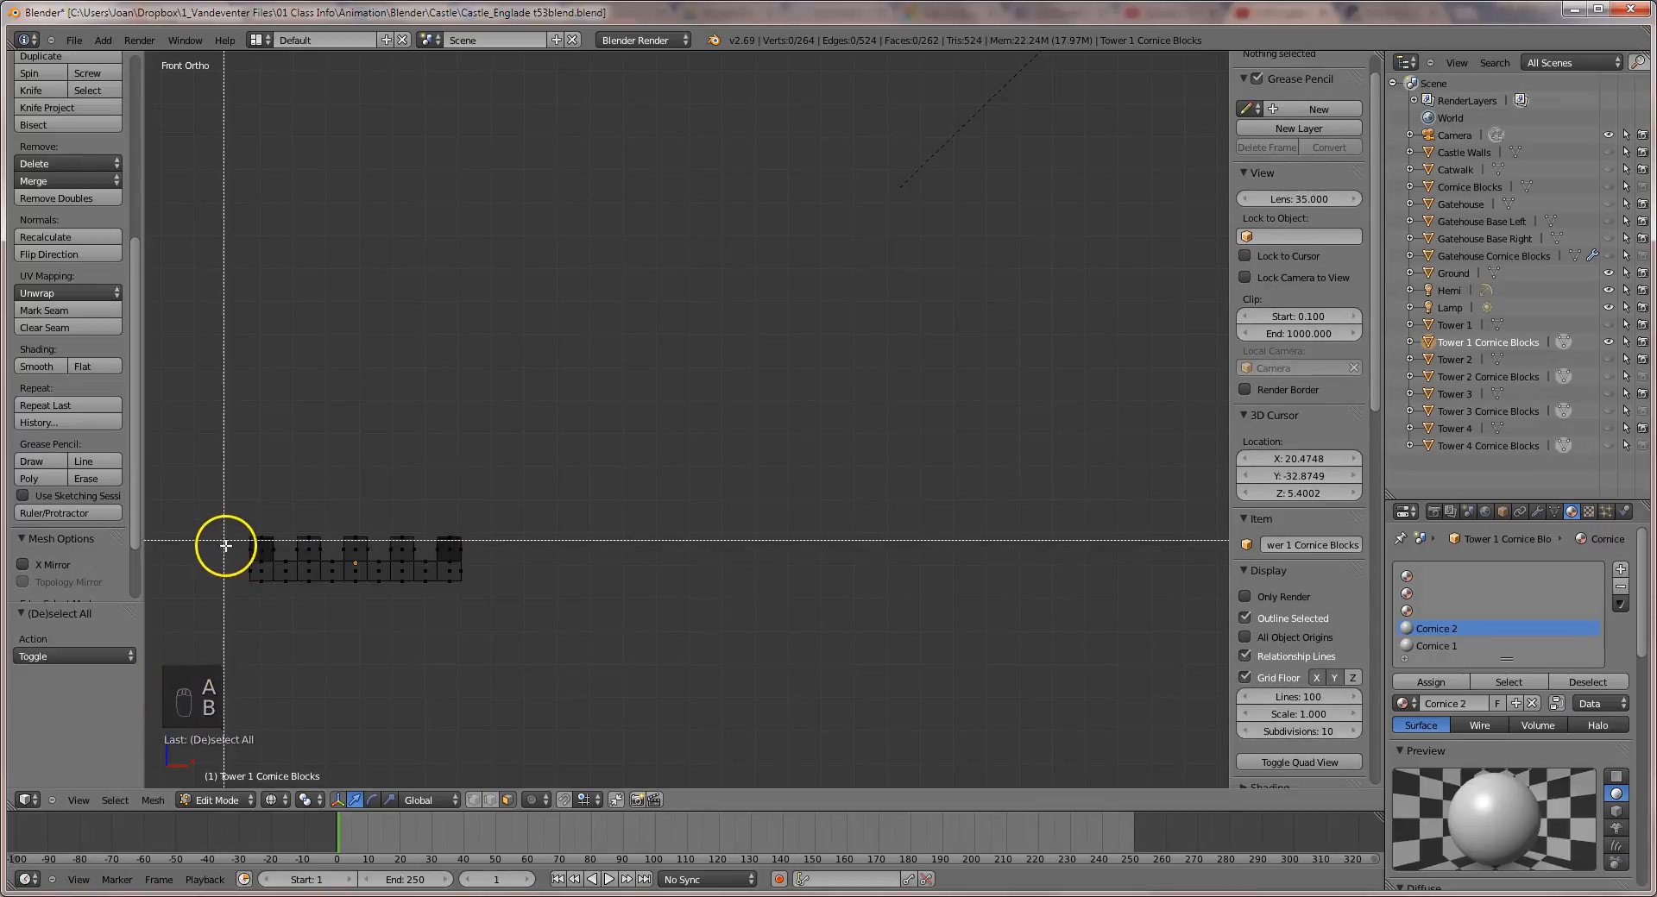
pyautogui.moveTo(232, 554); pyautogui.dragTo(484, 624)
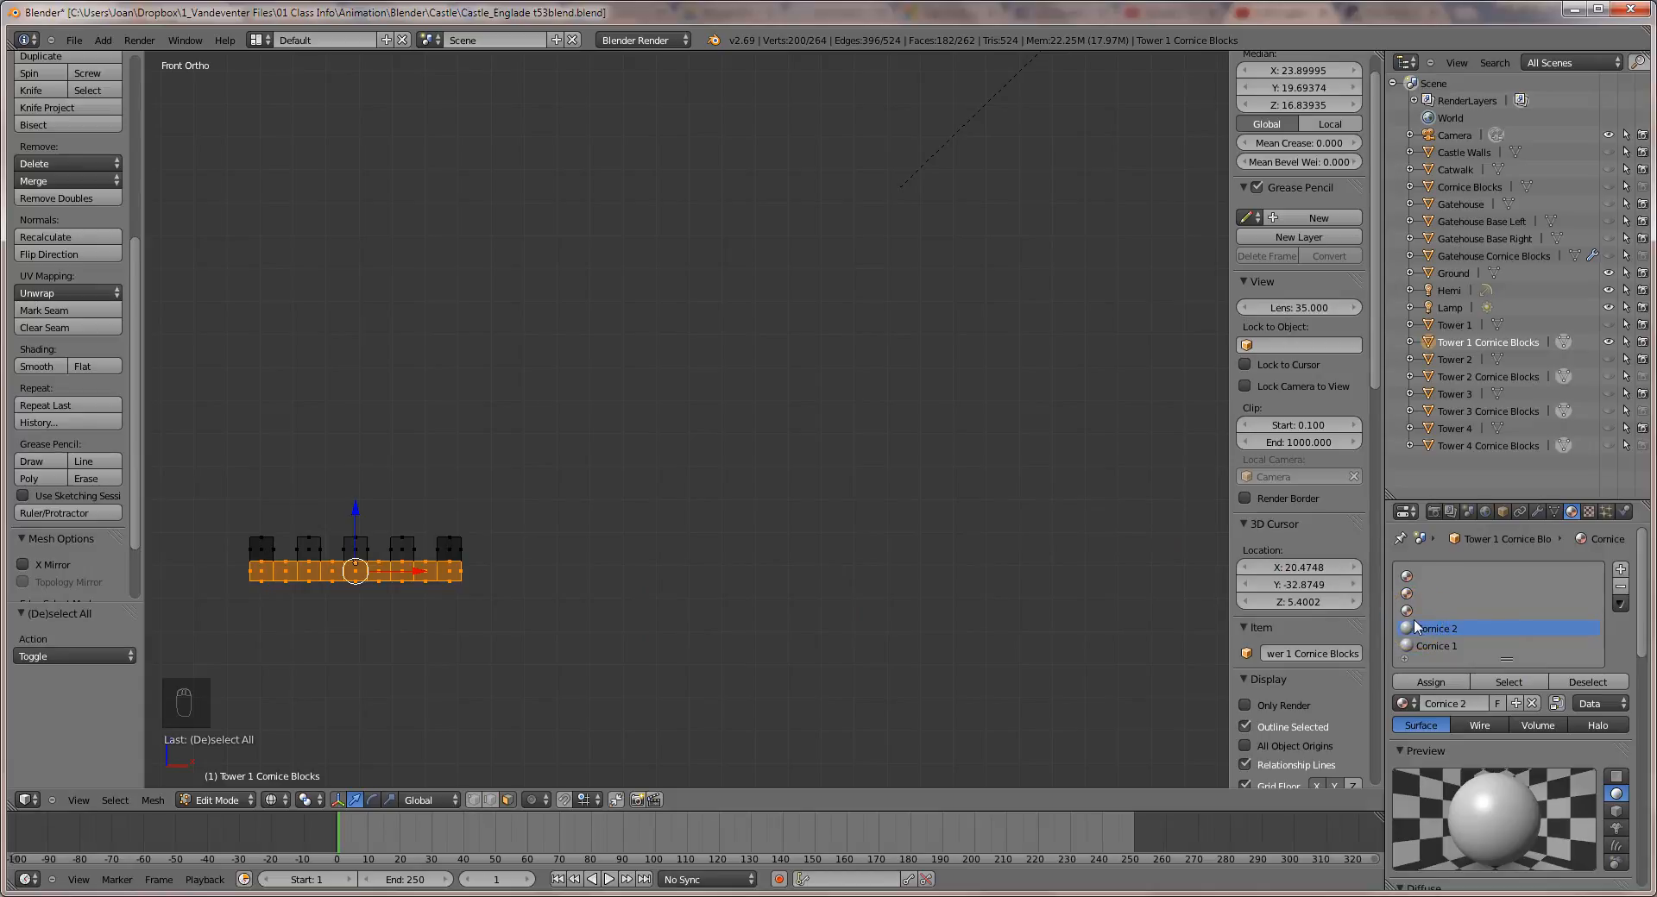
pyautogui.click(1433, 646)
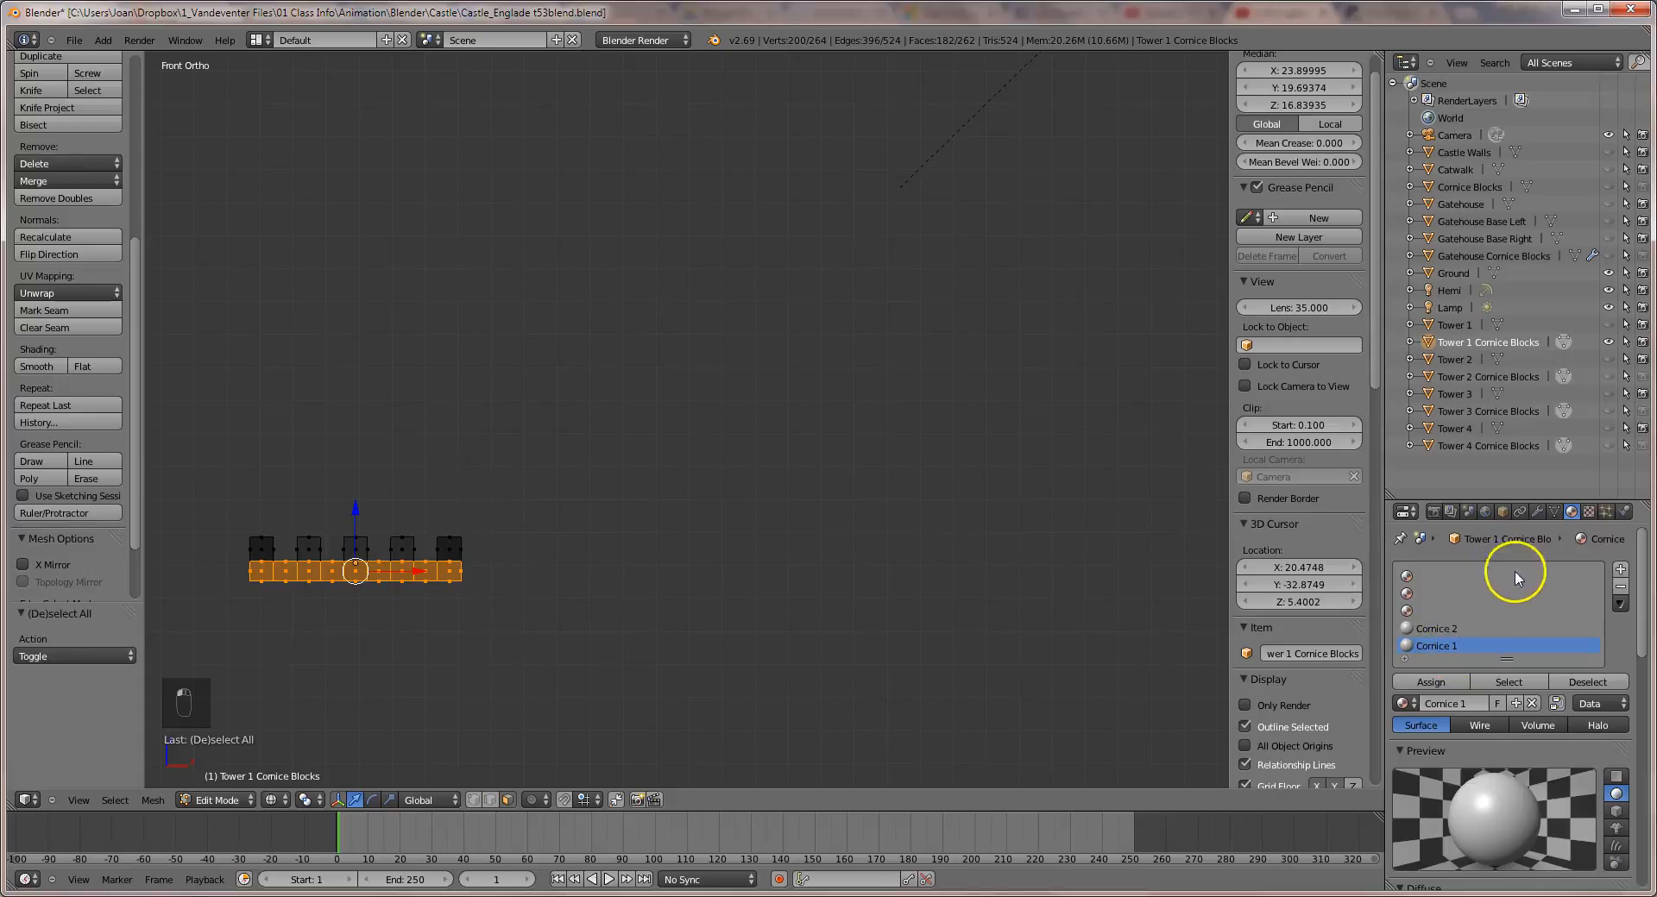
pyautogui.click(1434, 683)
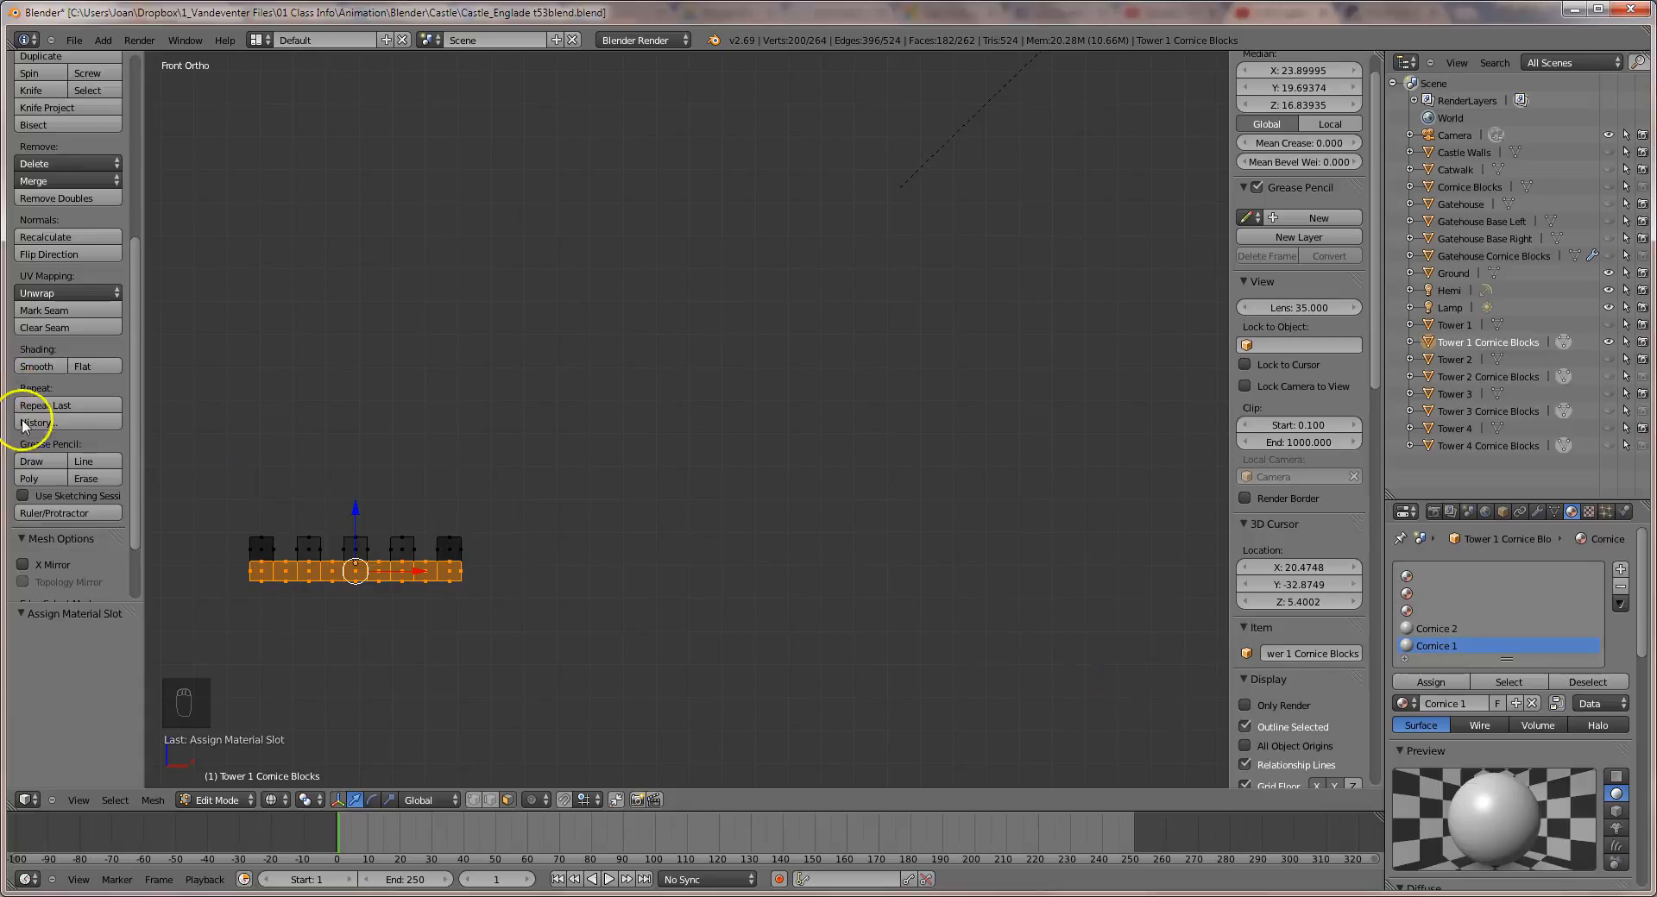
# Box-select only the raised upper cornice blocks and assign the Cornice 2 material to them.
pyautogui.press('a')
pyautogui.press('a')
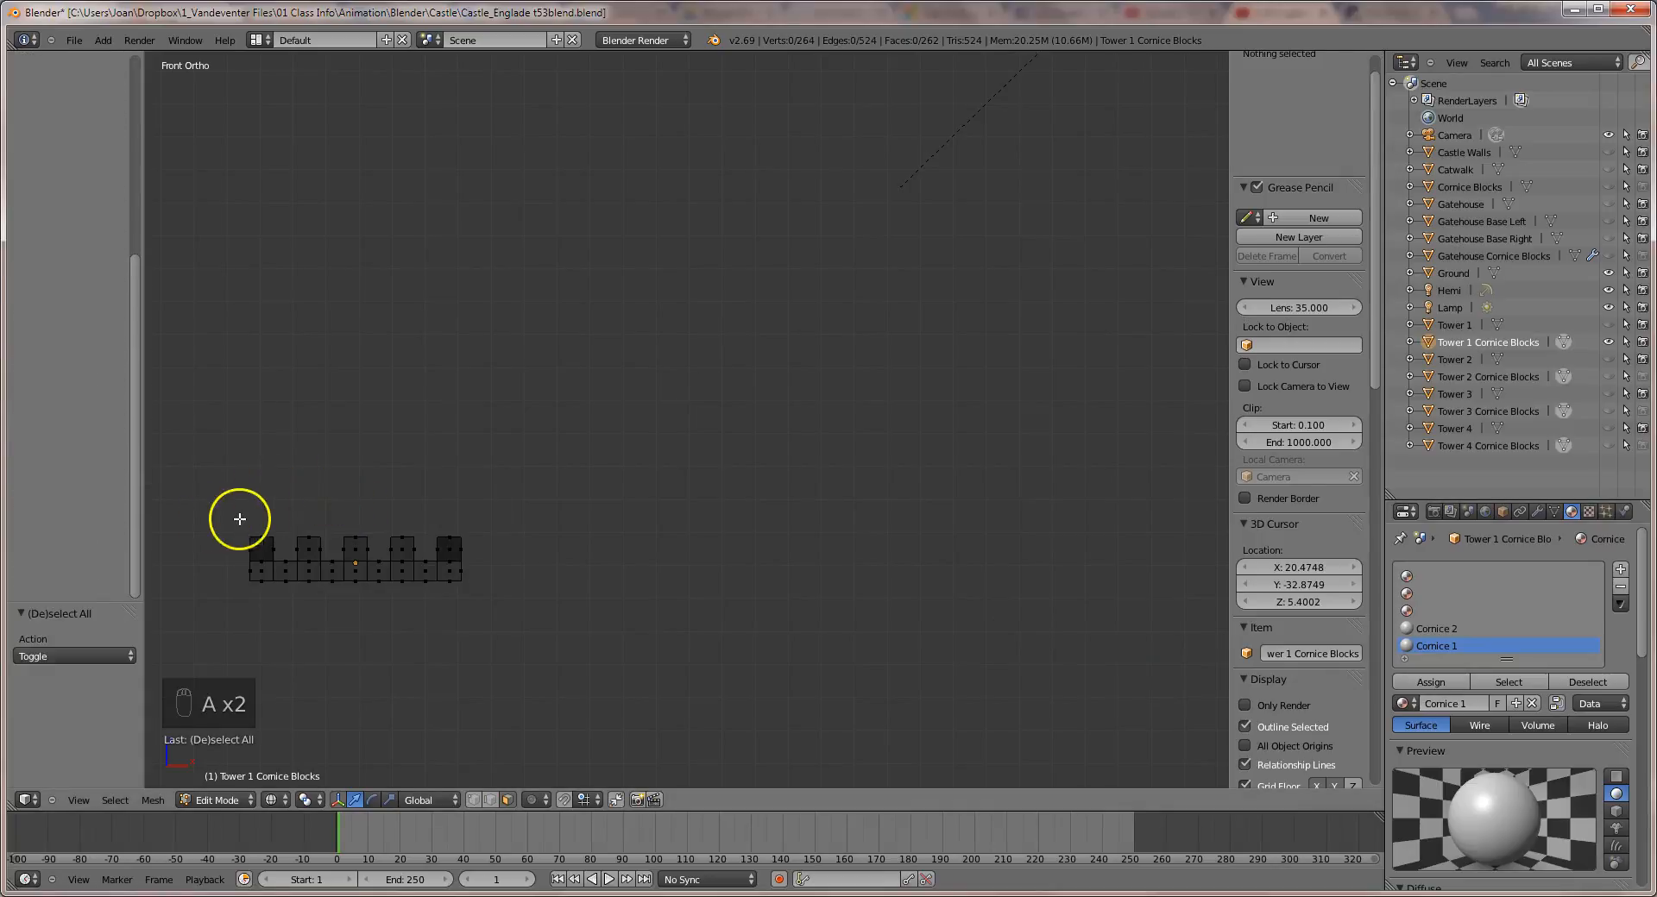
pyautogui.press('b')
pyautogui.moveTo(235, 520); pyautogui.dragTo(472, 557)
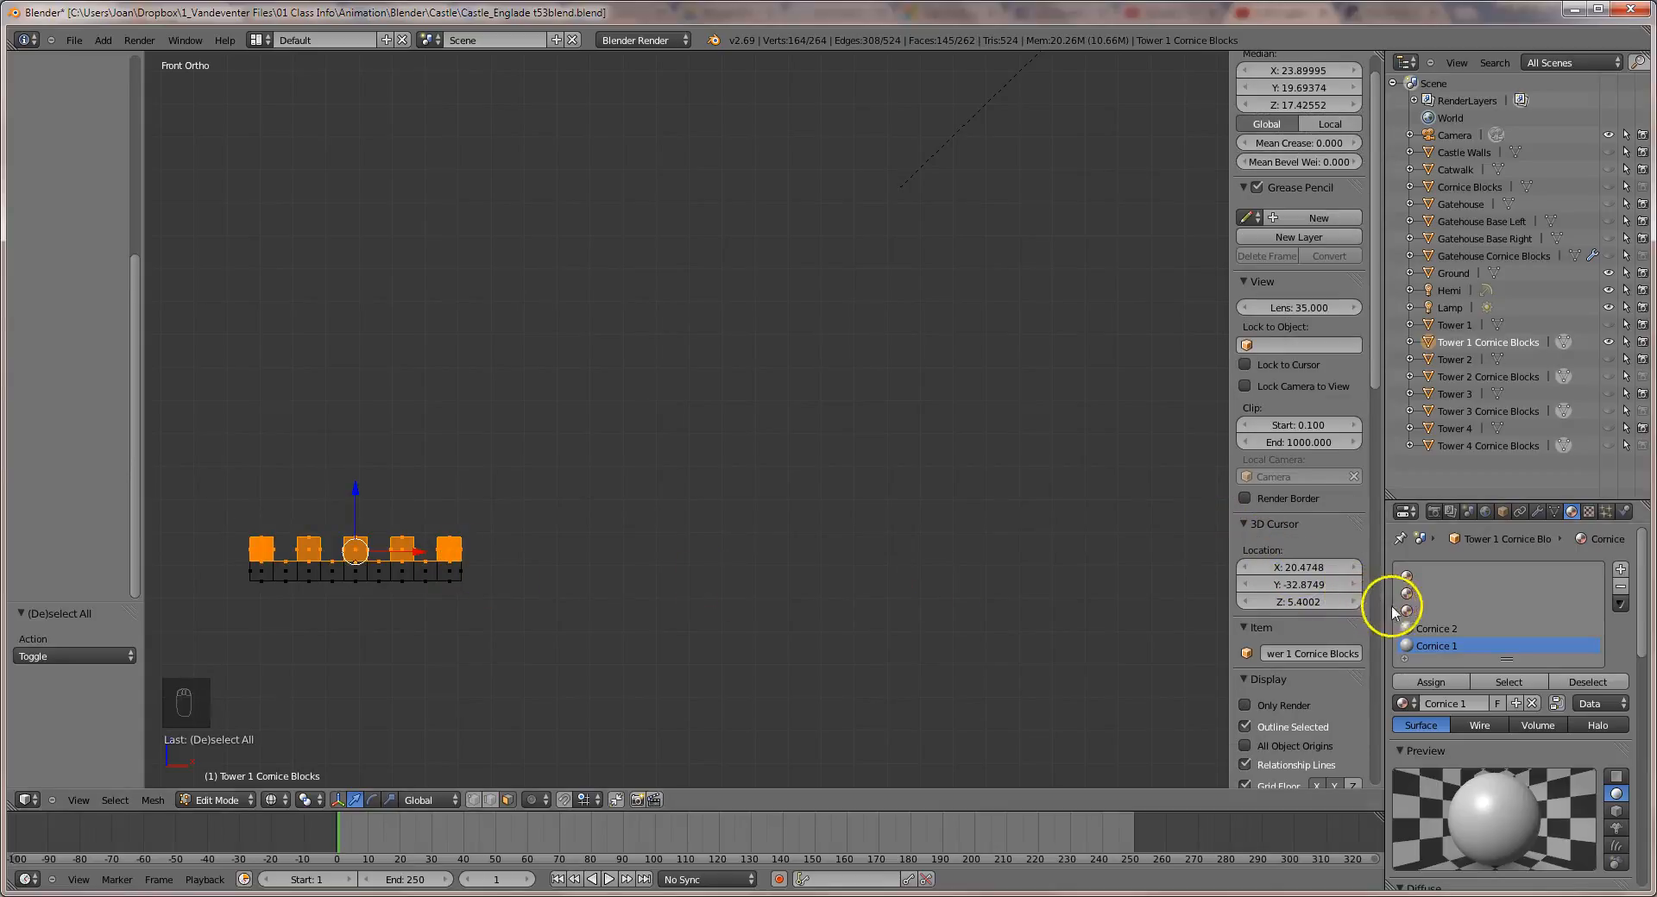
pyautogui.click(1435, 632)
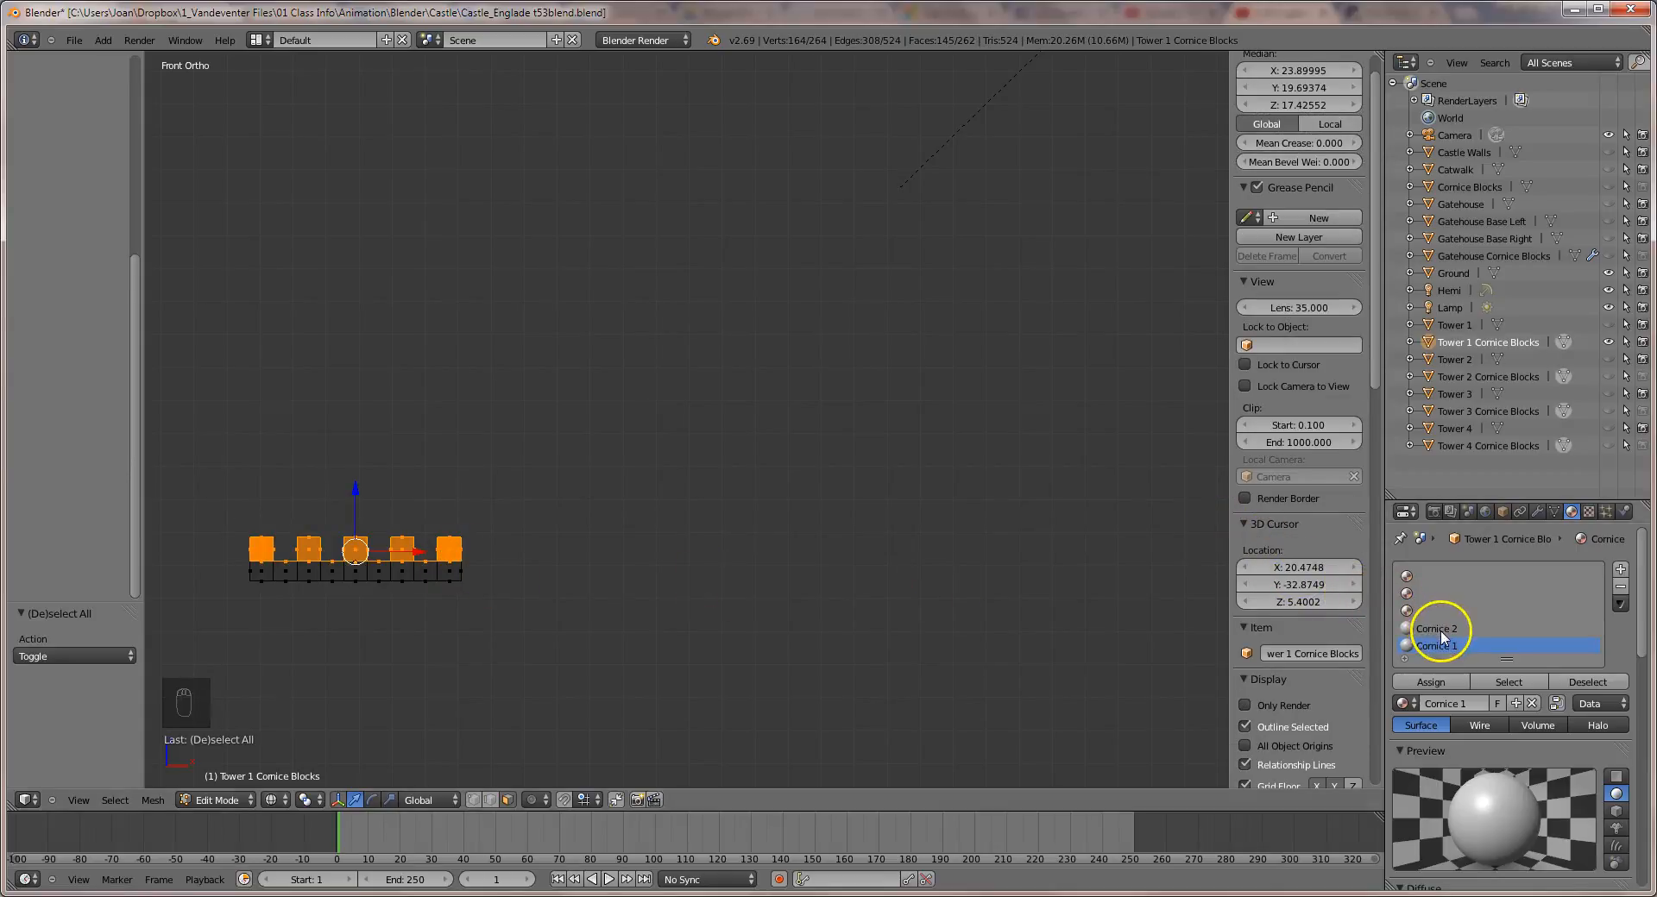
pyautogui.click(1432, 681)
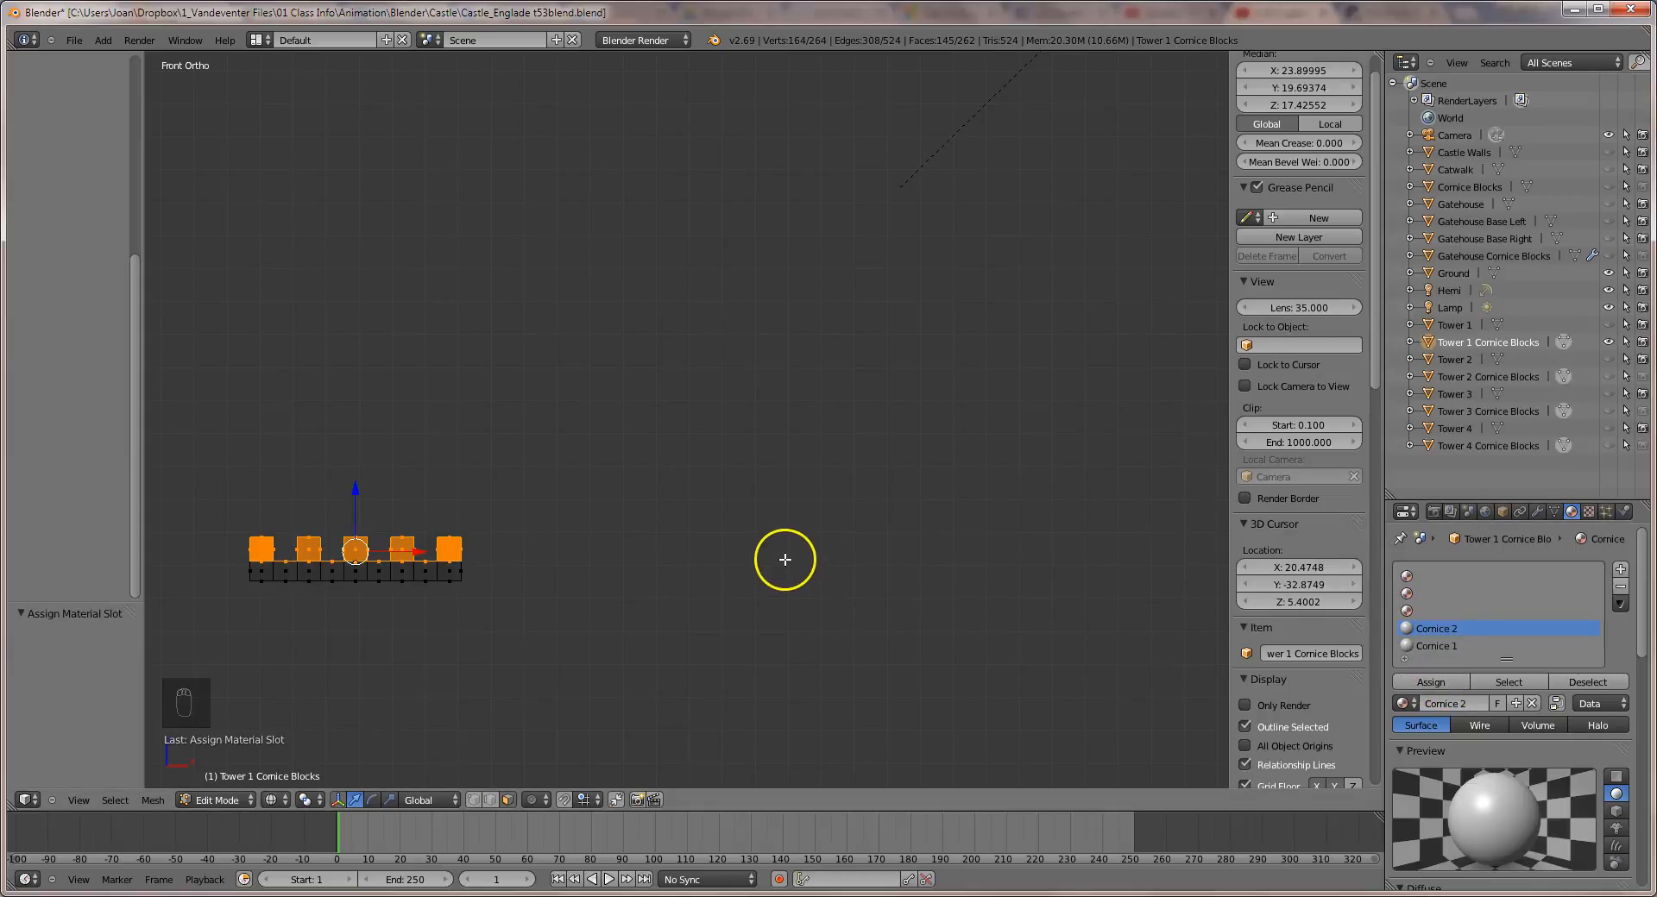
# Add a new texture to the Cornice 1 material and name it Tower 1 Cornice Texuter.
pyautogui.click(1433, 646)
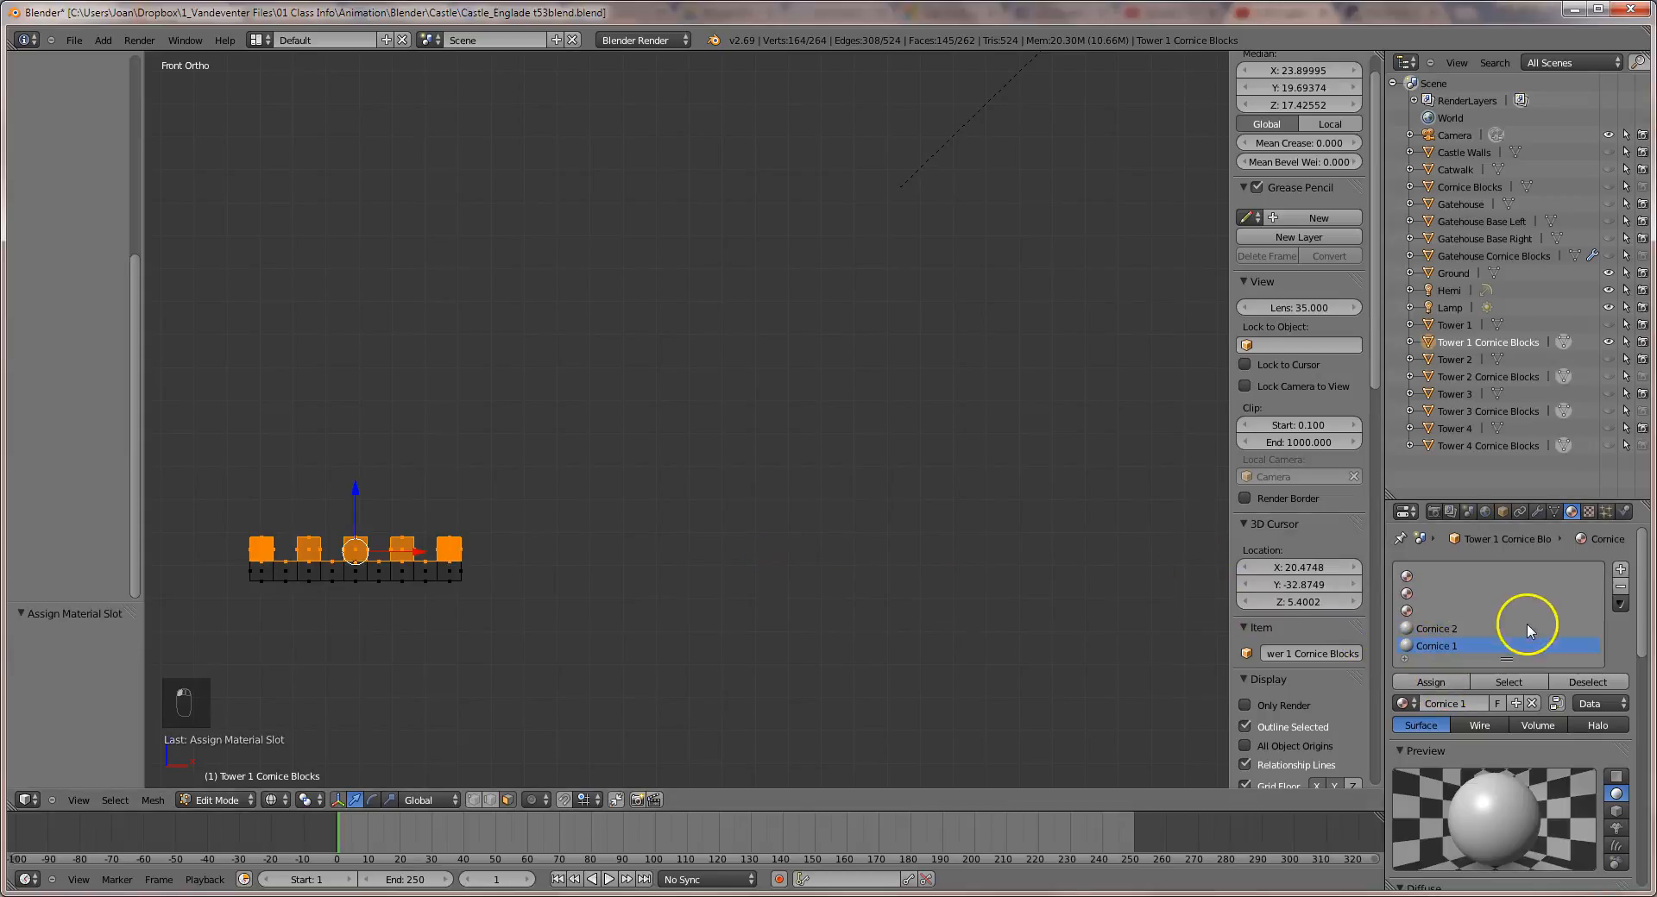
pyautogui.click(1588, 512)
pyautogui.moveTo(1635, 803); pyautogui.dragTo(1650, 537)
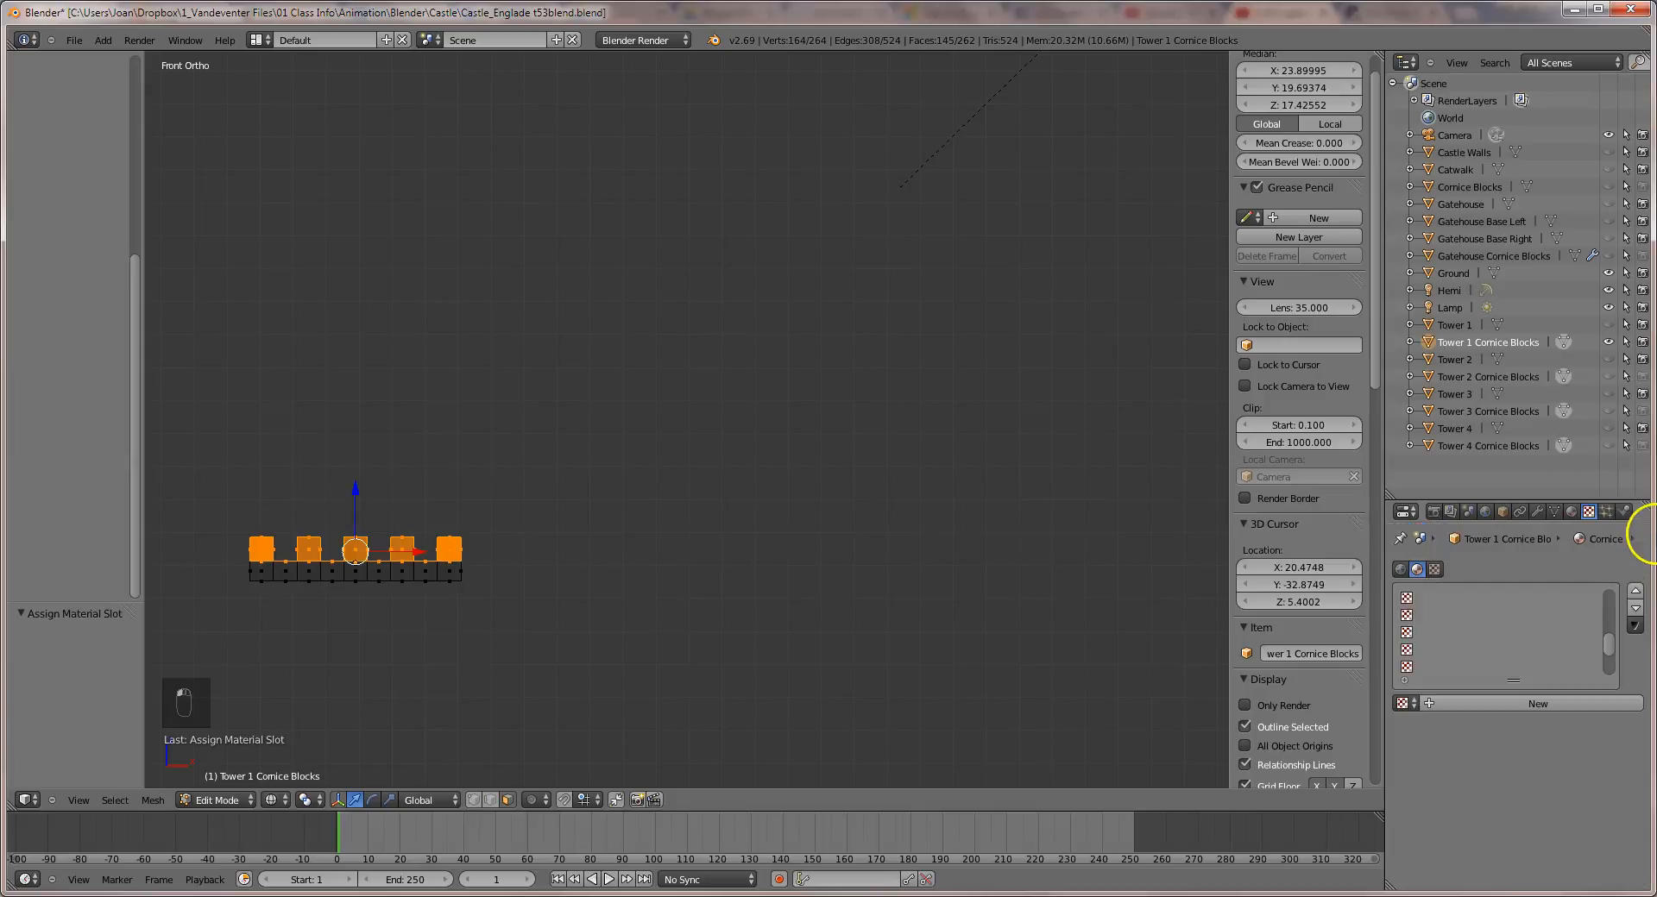
pyautogui.click(1502, 702)
pyautogui.click(1464, 701)
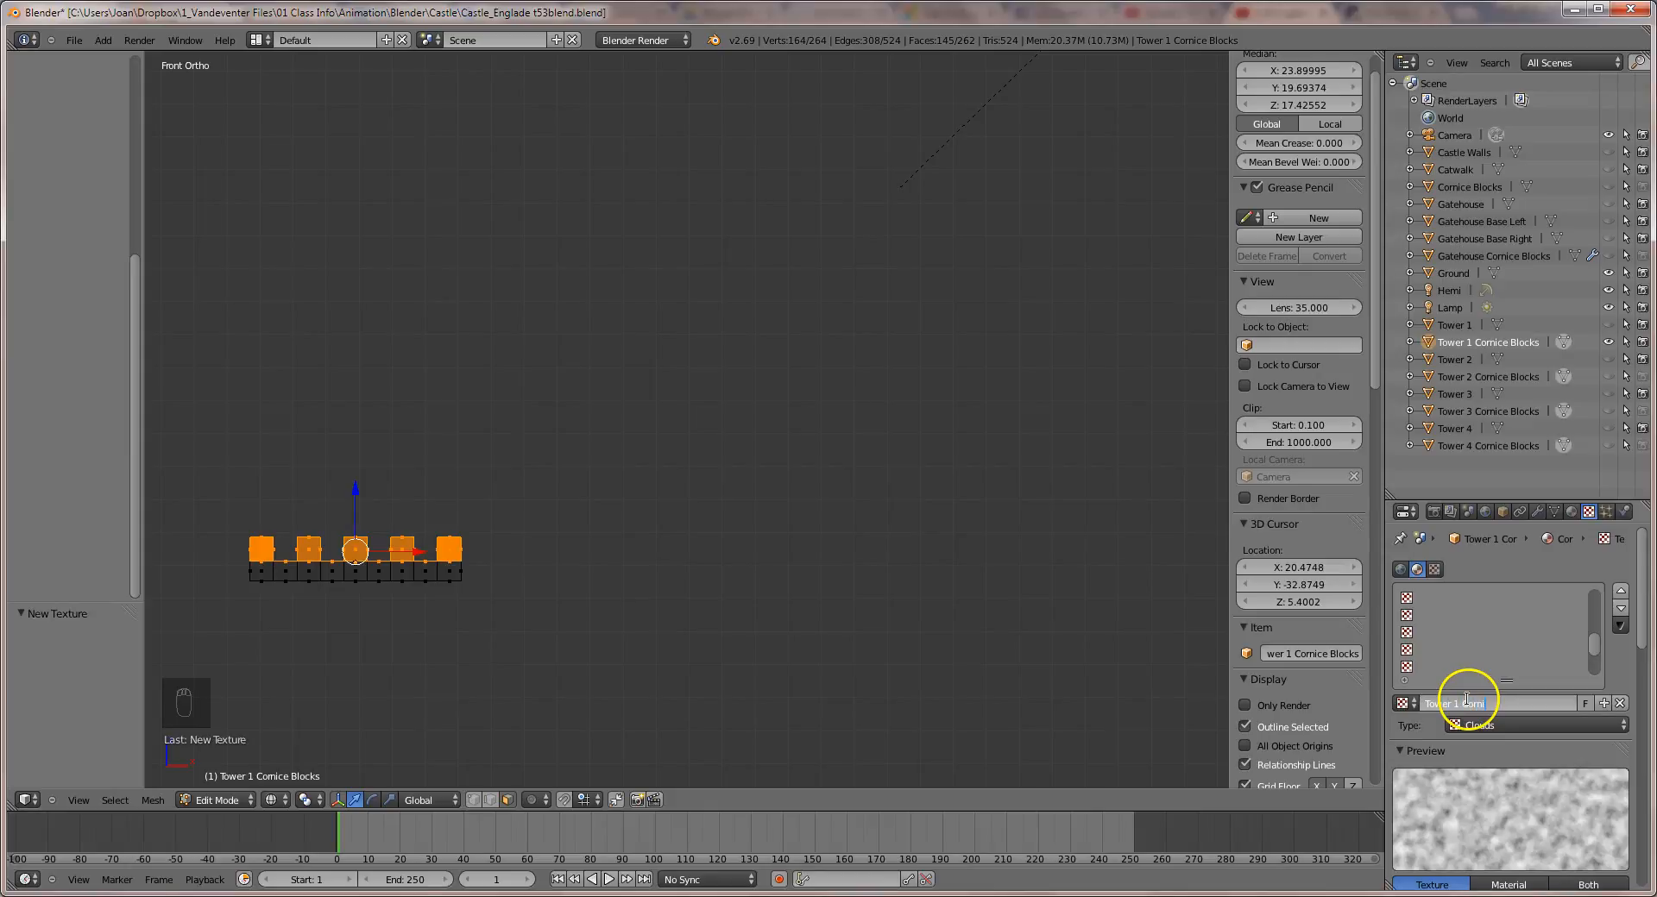
pyautogui.write('Tower 1 Cornice Texuter')
pyautogui.press('Return')
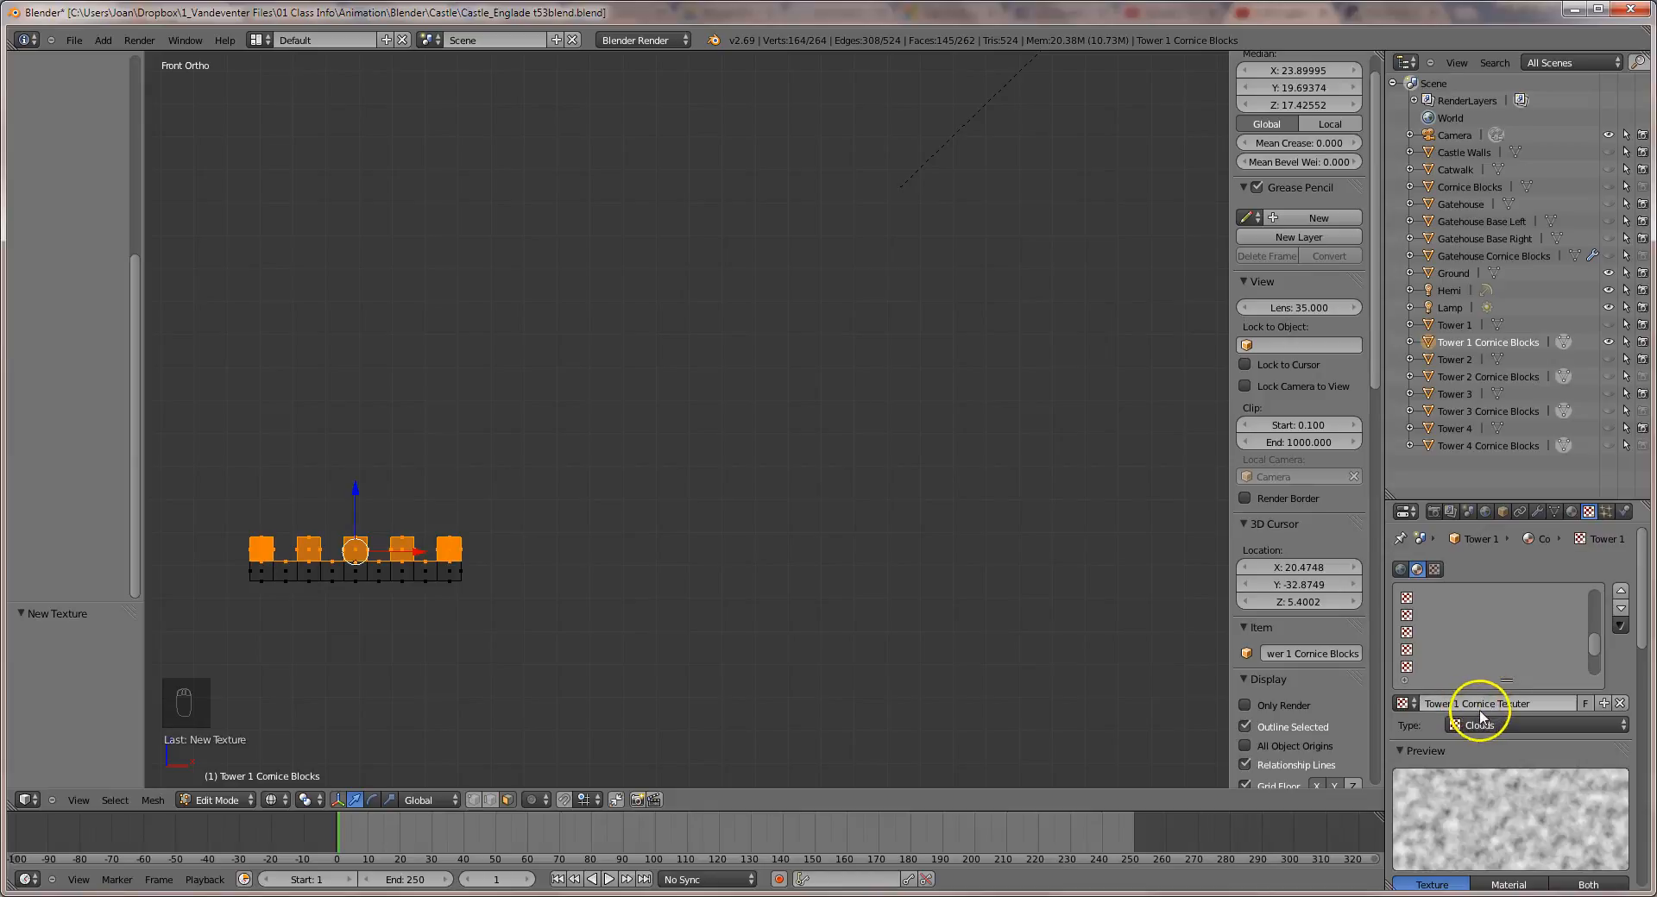
# Set the Cornice 1 texture's type to Image or Movie and use wallstone.jpg as its image.
pyautogui.scroll(-4, 1476, 764)
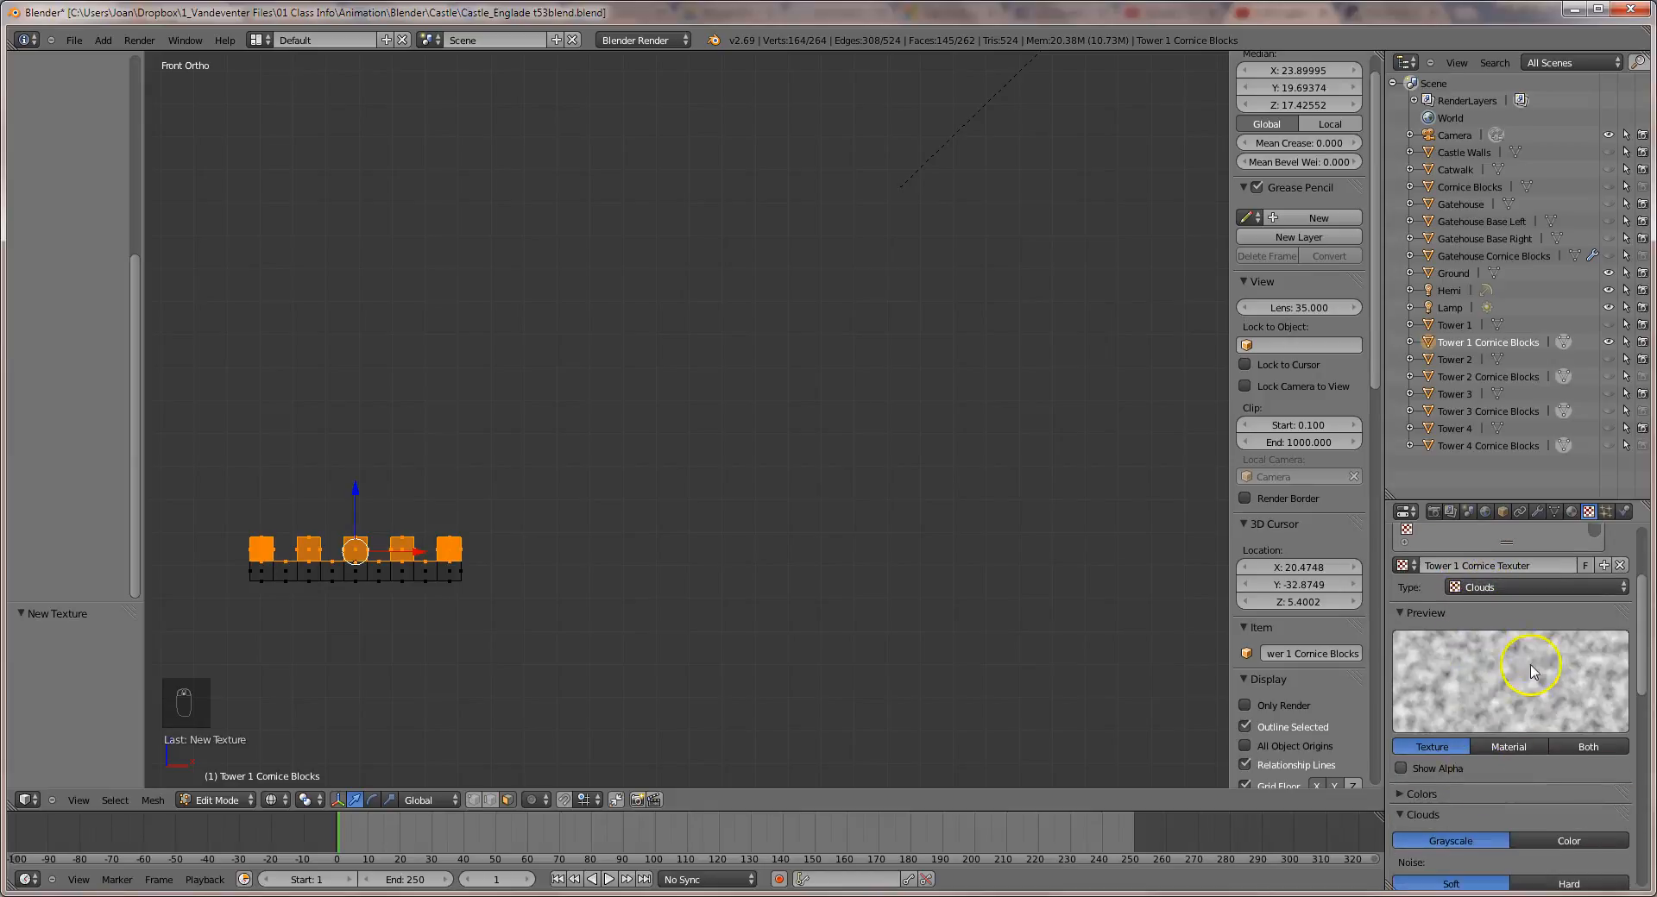
pyautogui.click(1503, 587)
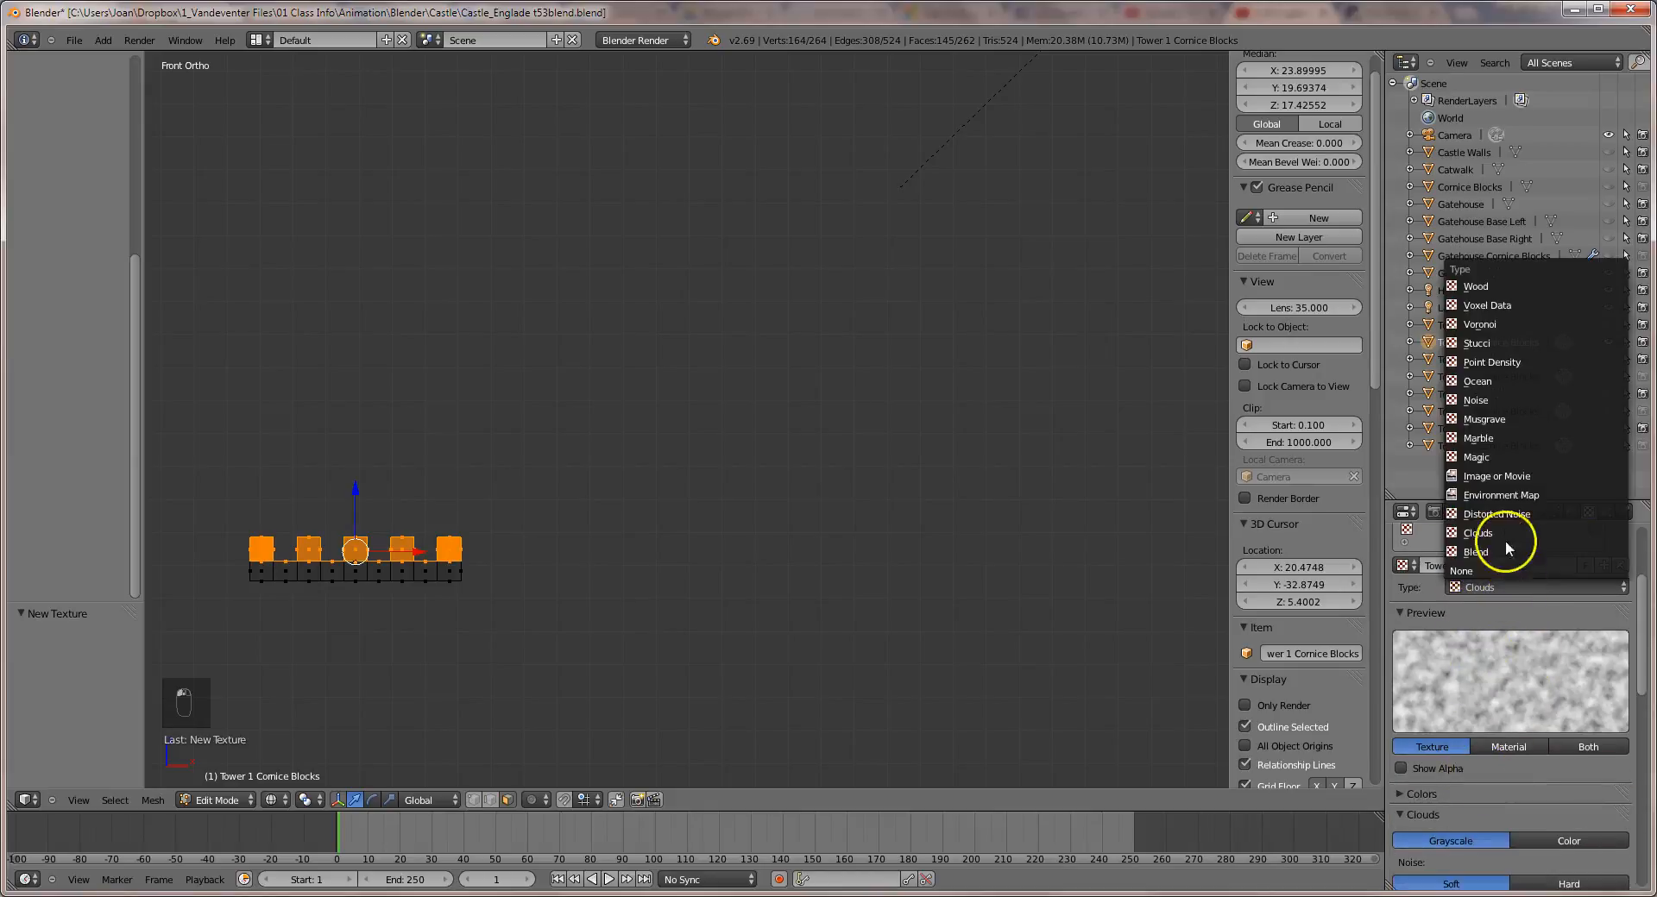
pyautogui.click(1498, 480)
pyautogui.scroll(-1, 1434, 735)
pyautogui.click(1404, 667)
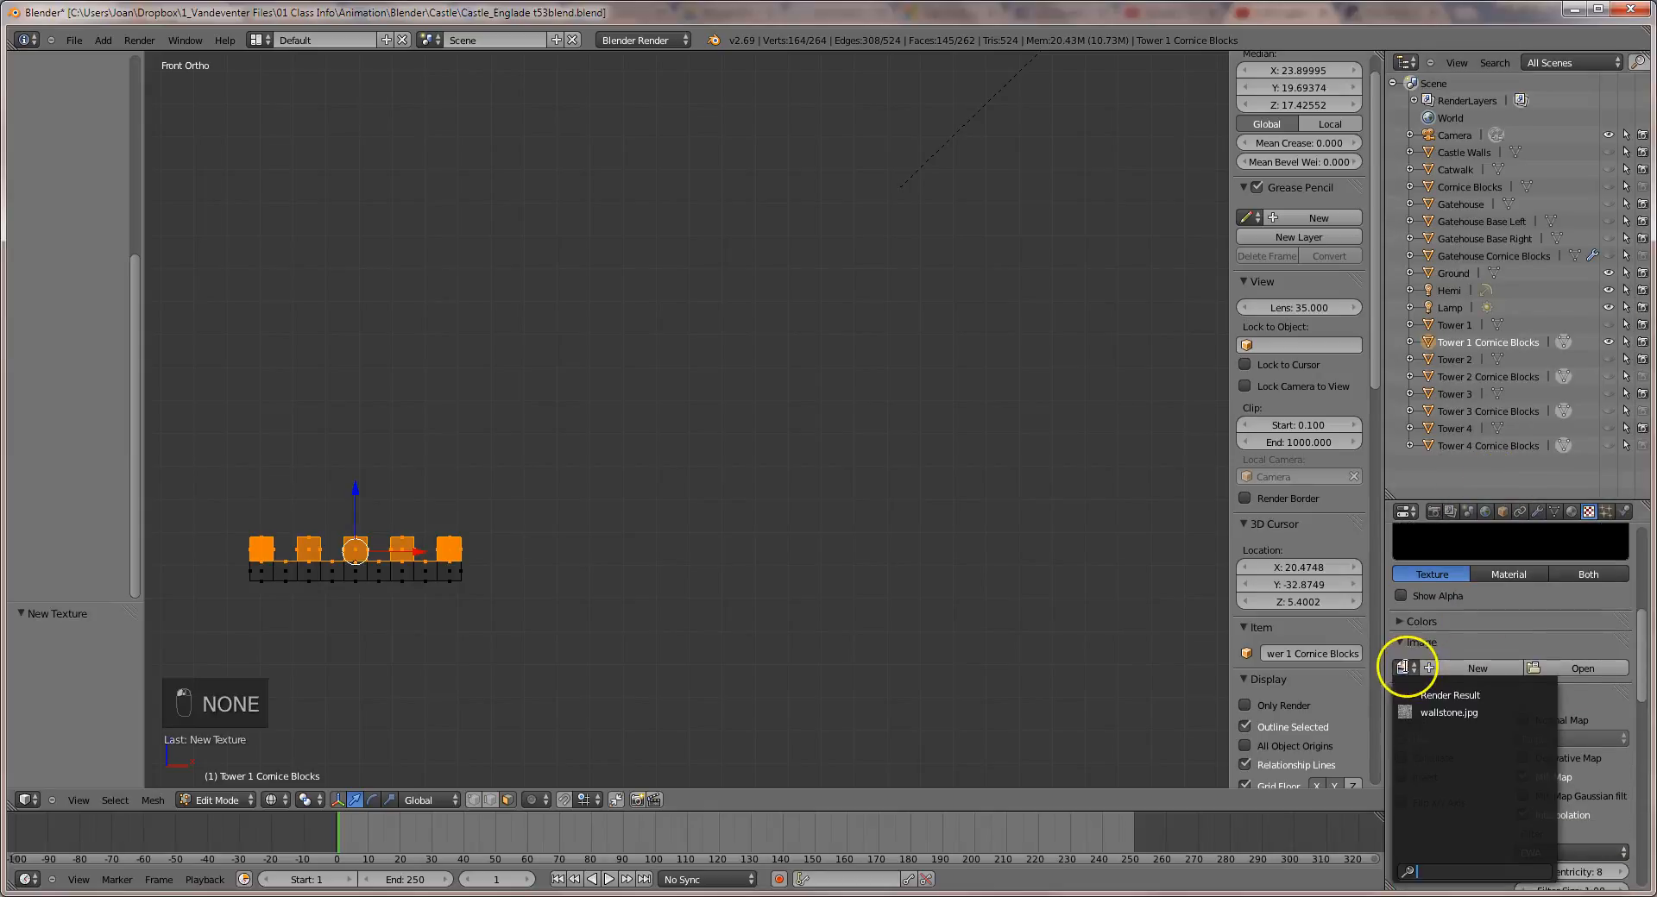
pyautogui.click(1433, 713)
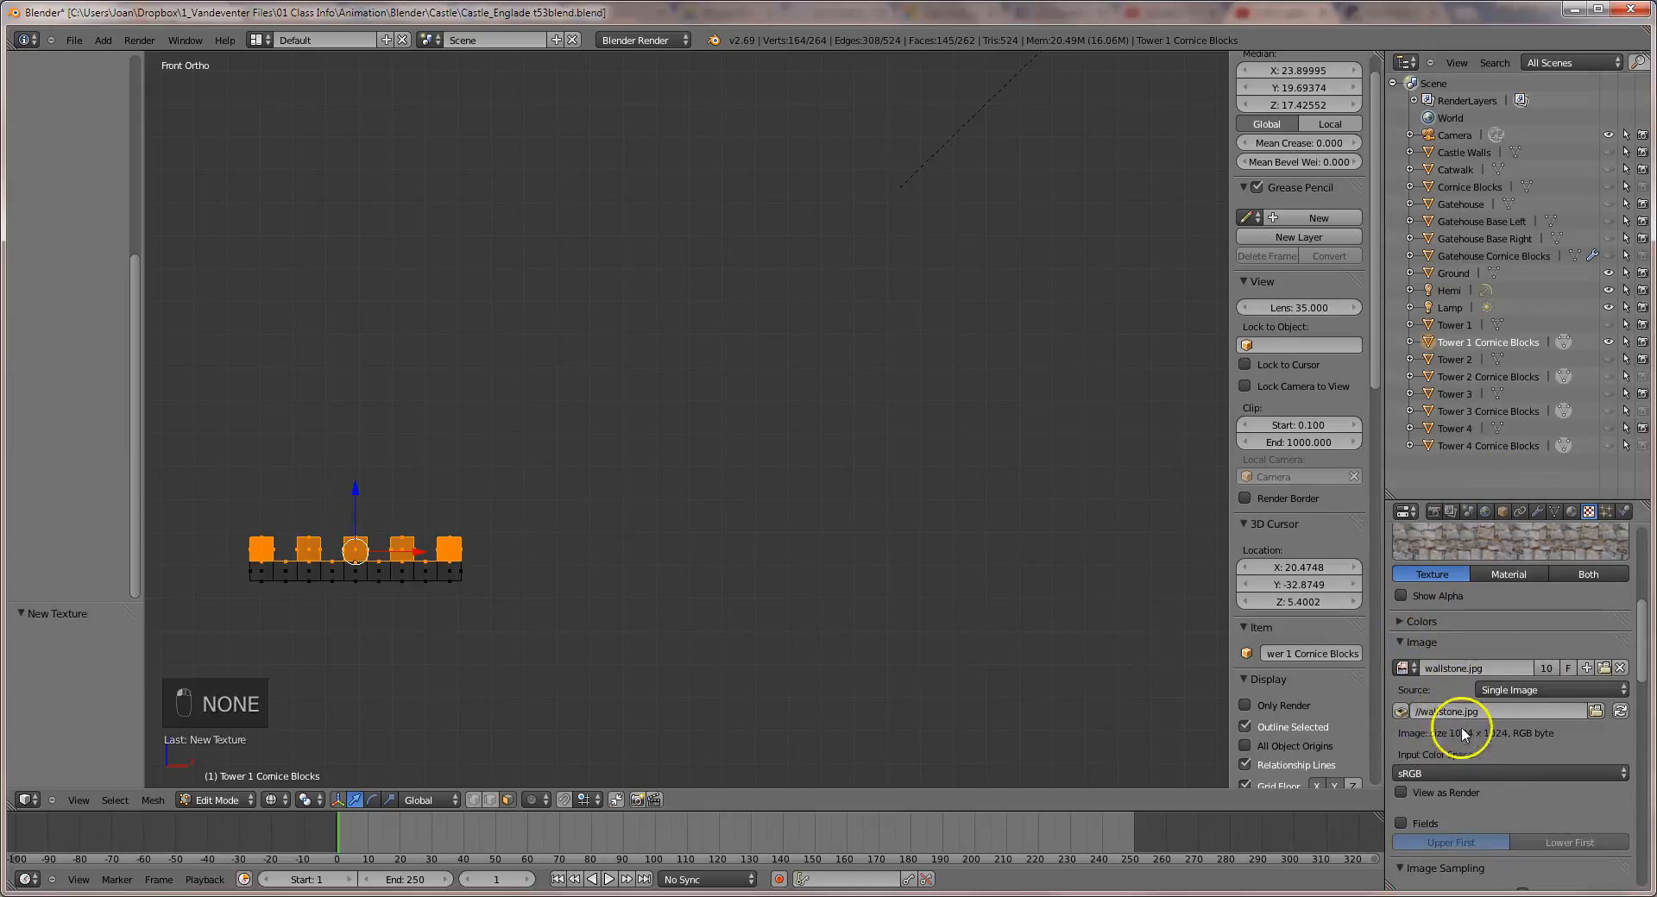
# Set the Cornice 1 texture's Y repeat to 2, its projection to Cube and its mapping size Y to 2.5.
pyautogui.scroll(-10, 1457, 758)
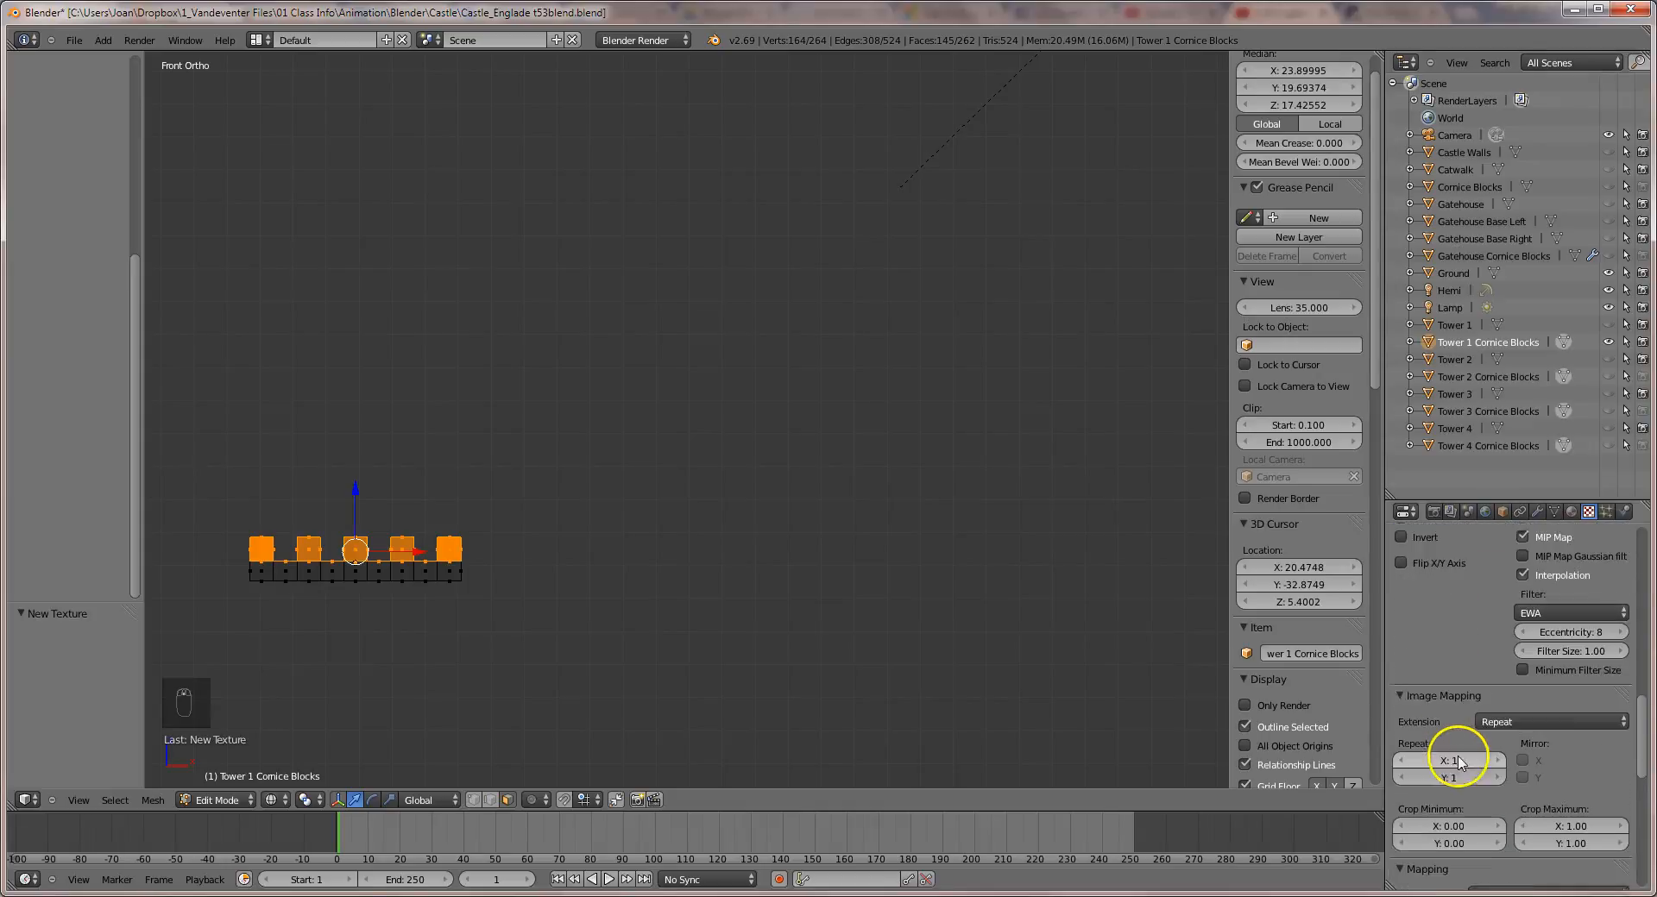
pyautogui.scroll(-1, 1457, 761)
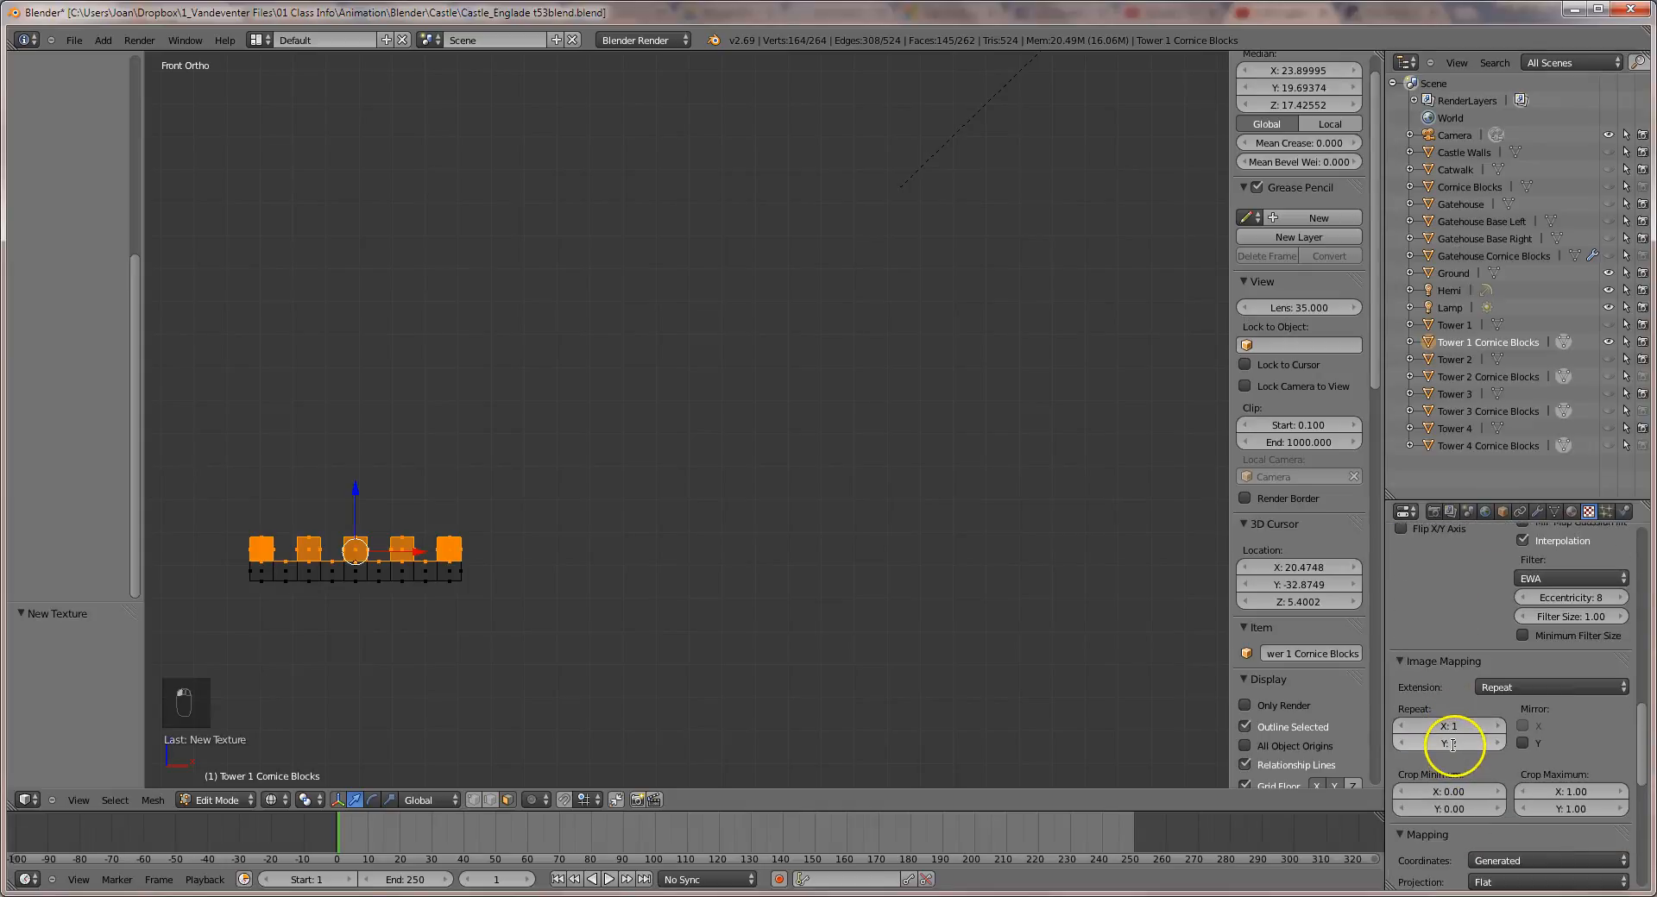
pyautogui.click(1521, 882)
pyautogui.click(1525, 846)
pyautogui.scroll(-5, 1527, 820)
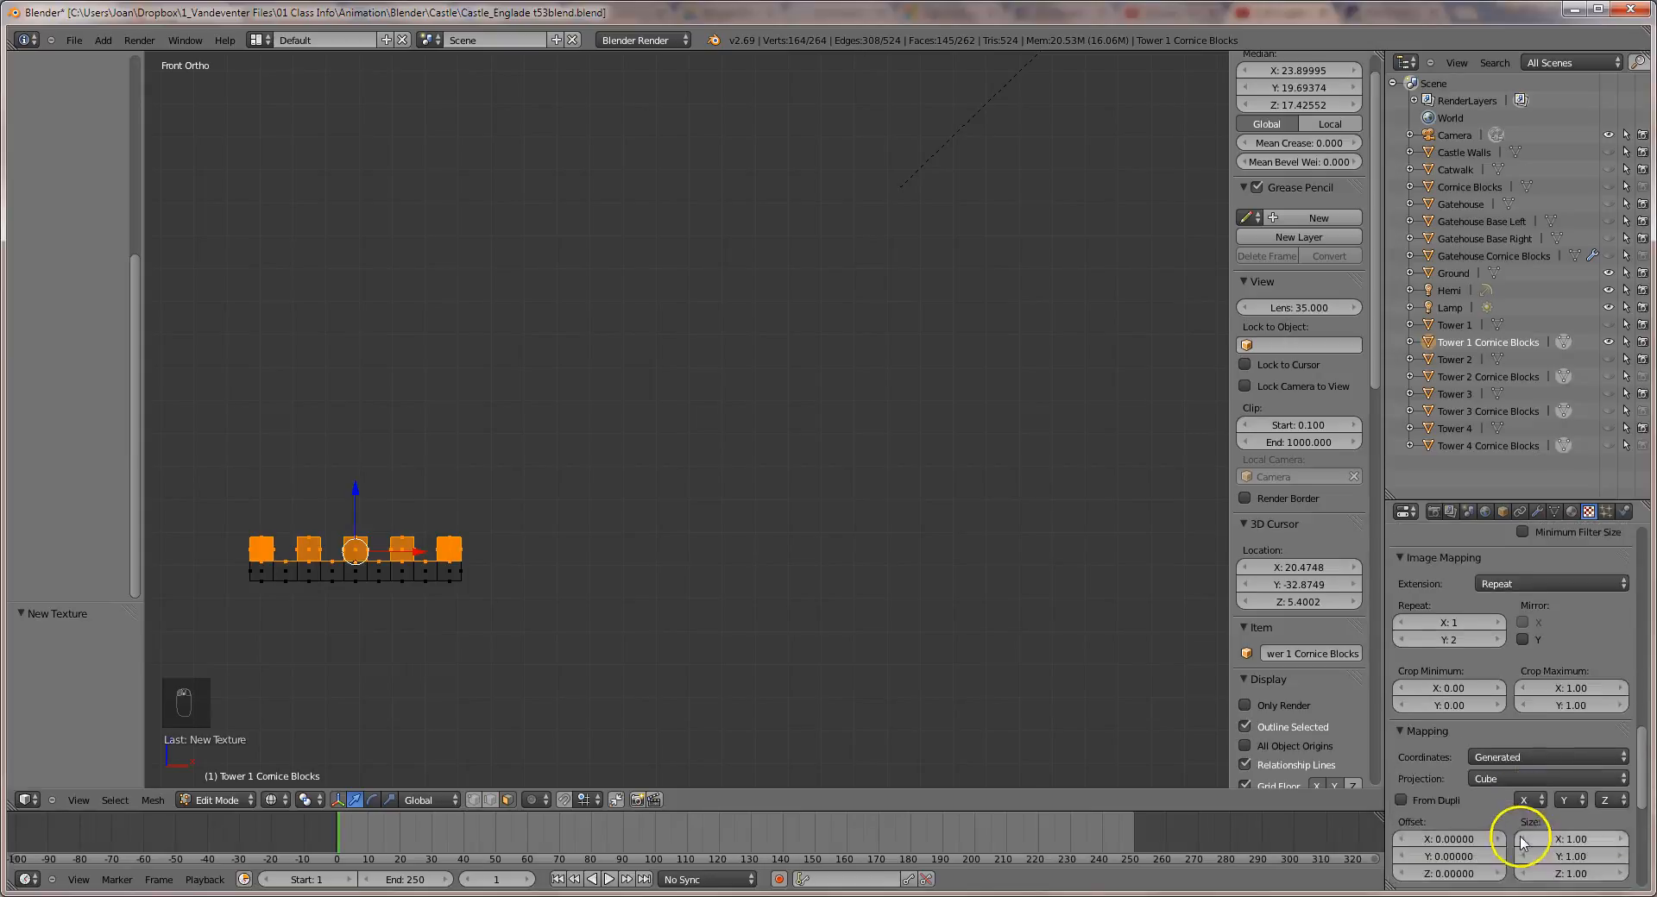
pyautogui.click(1554, 787)
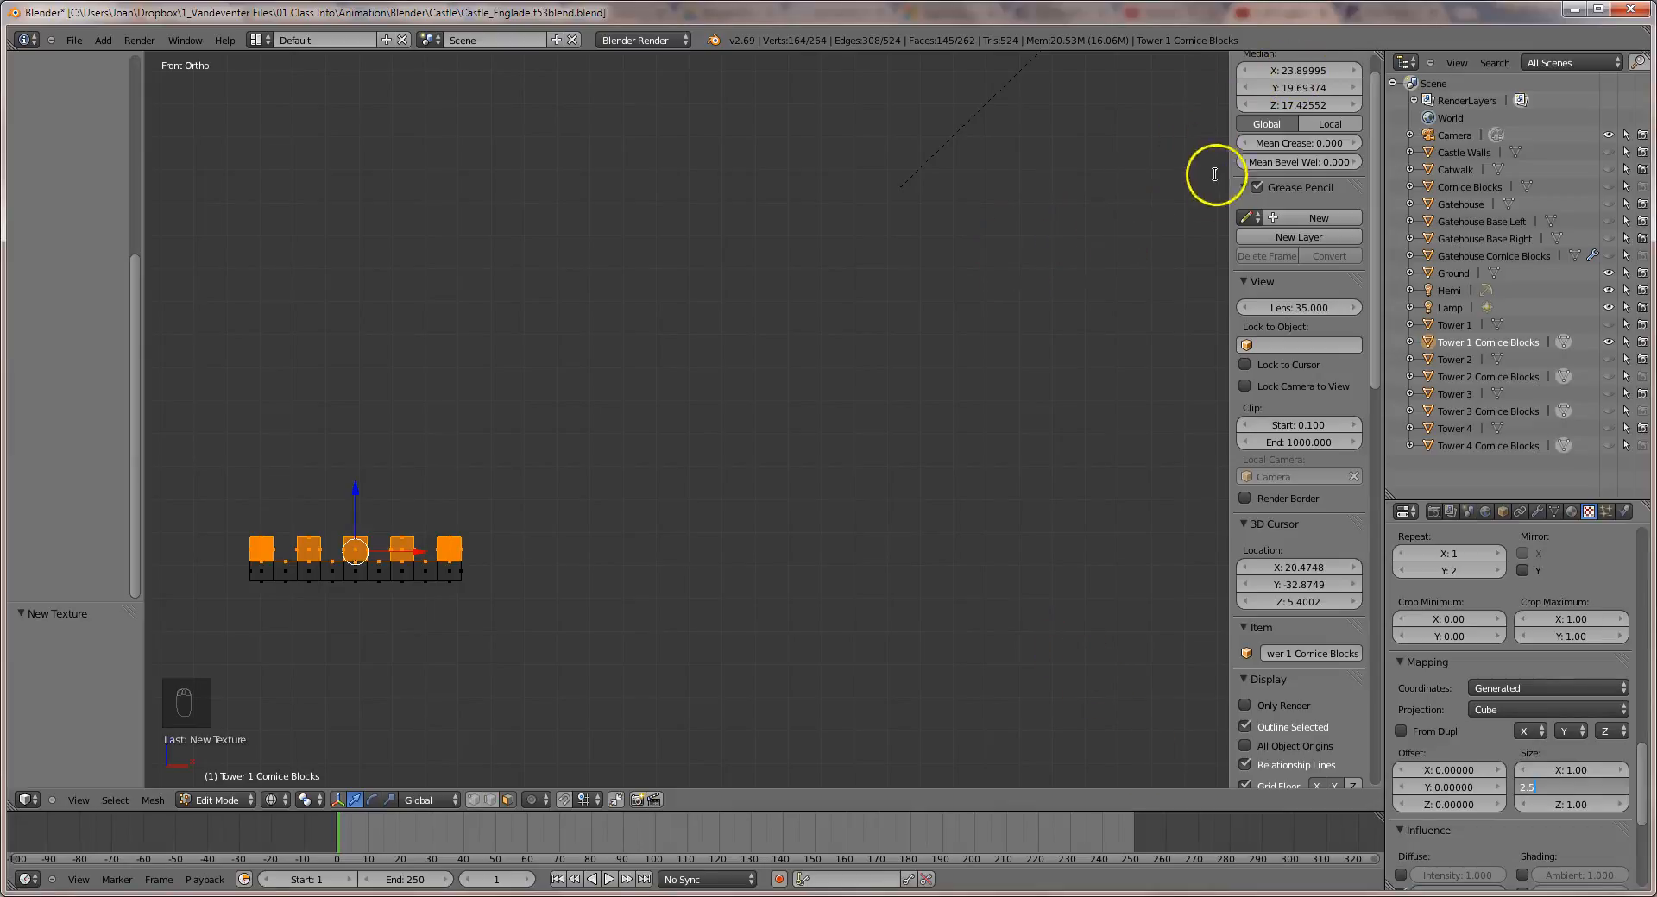
pyautogui.press('Return')
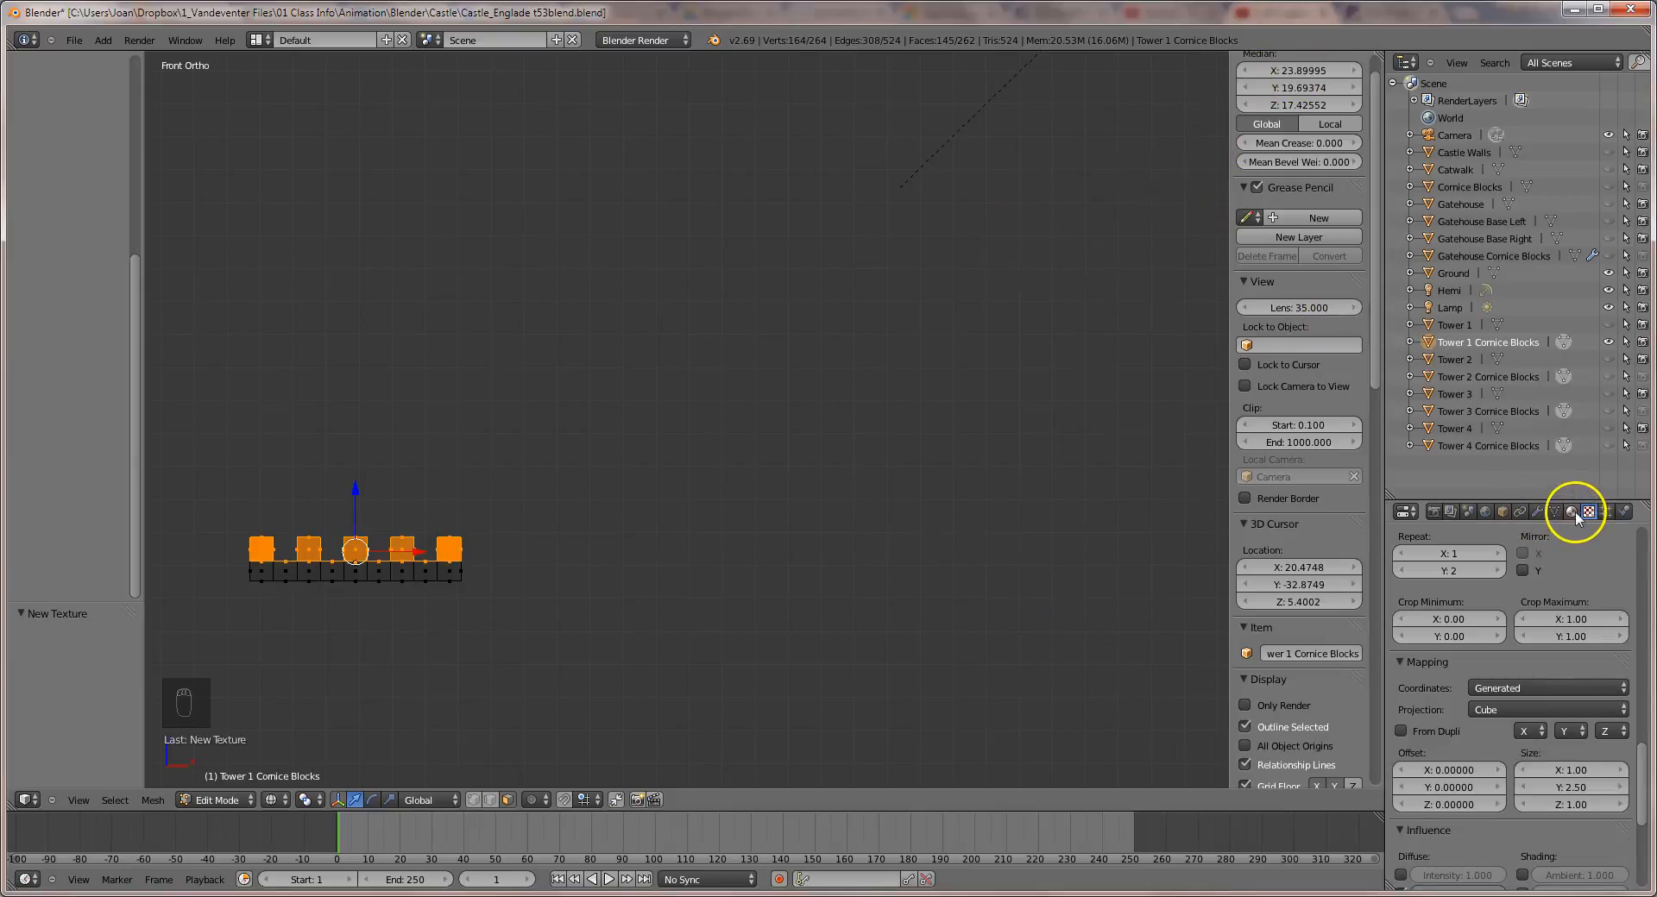
# Add a new texture to the Cornice 2 material and name it Cornice Tower 2 Tecxture.
pyautogui.click(1571, 513)
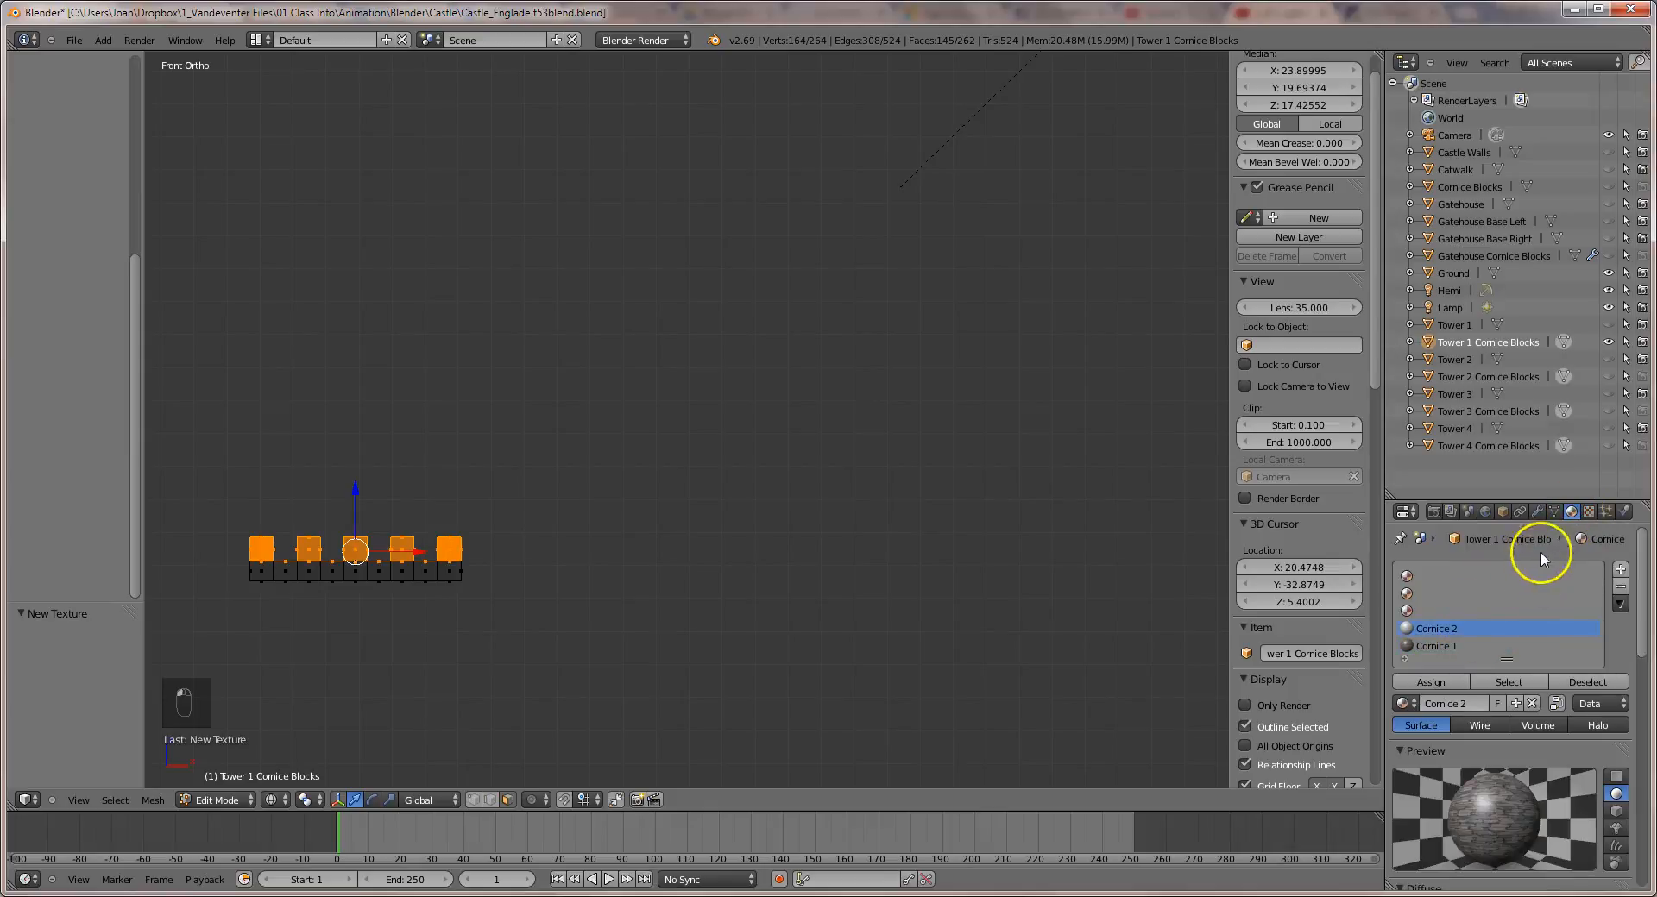
pyautogui.click(1589, 514)
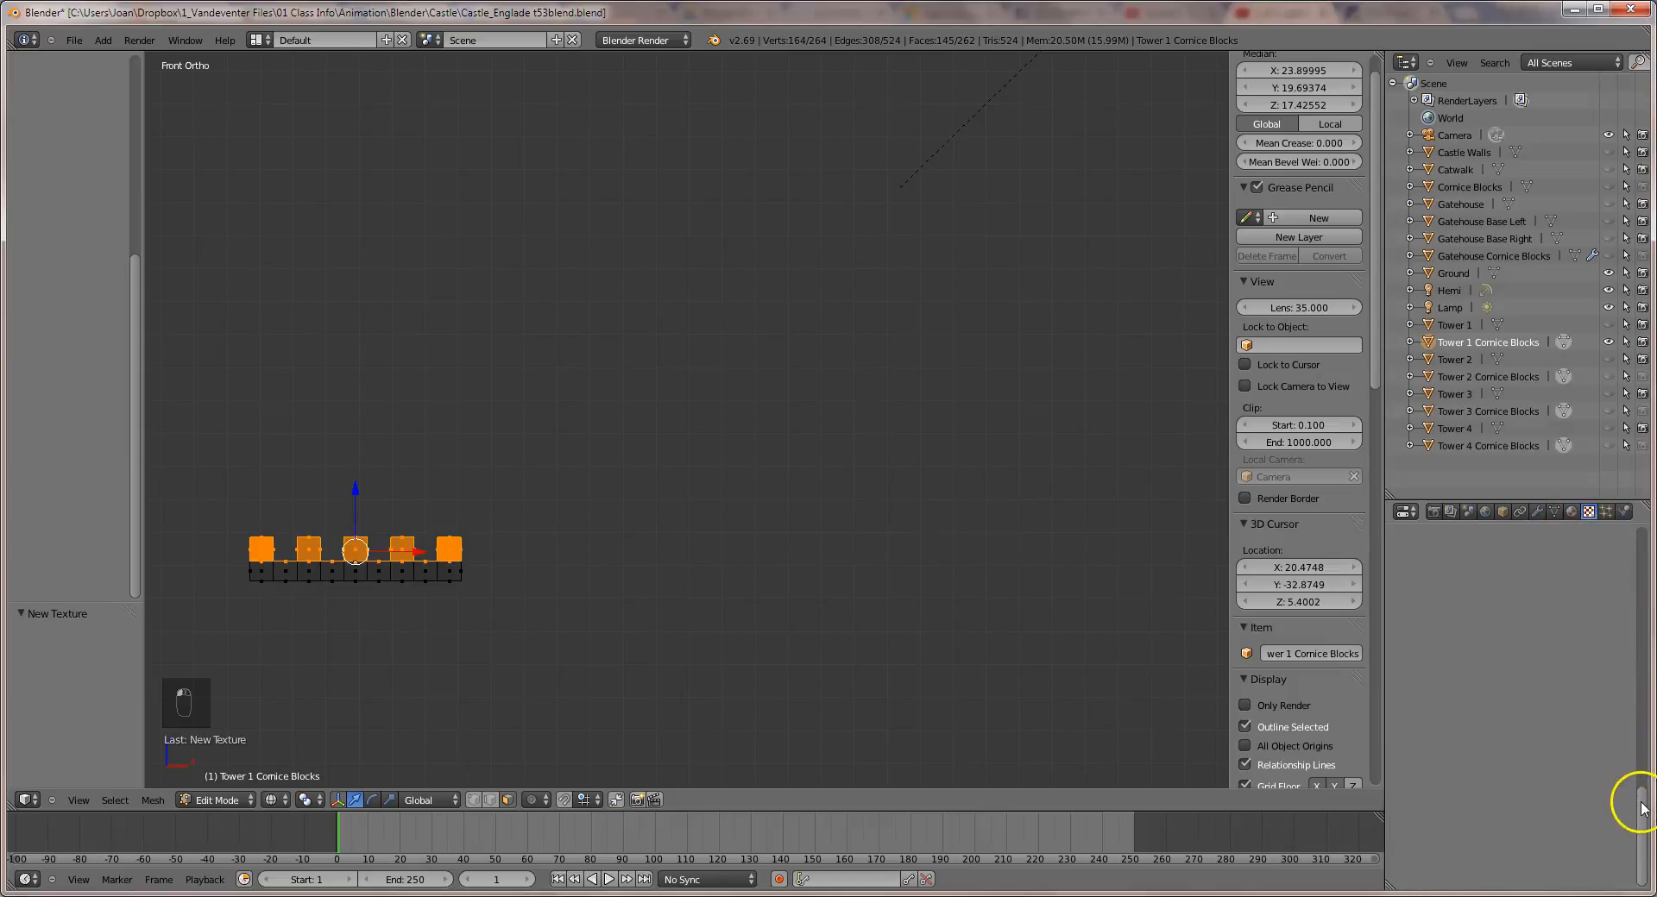
pyautogui.click(1537, 703)
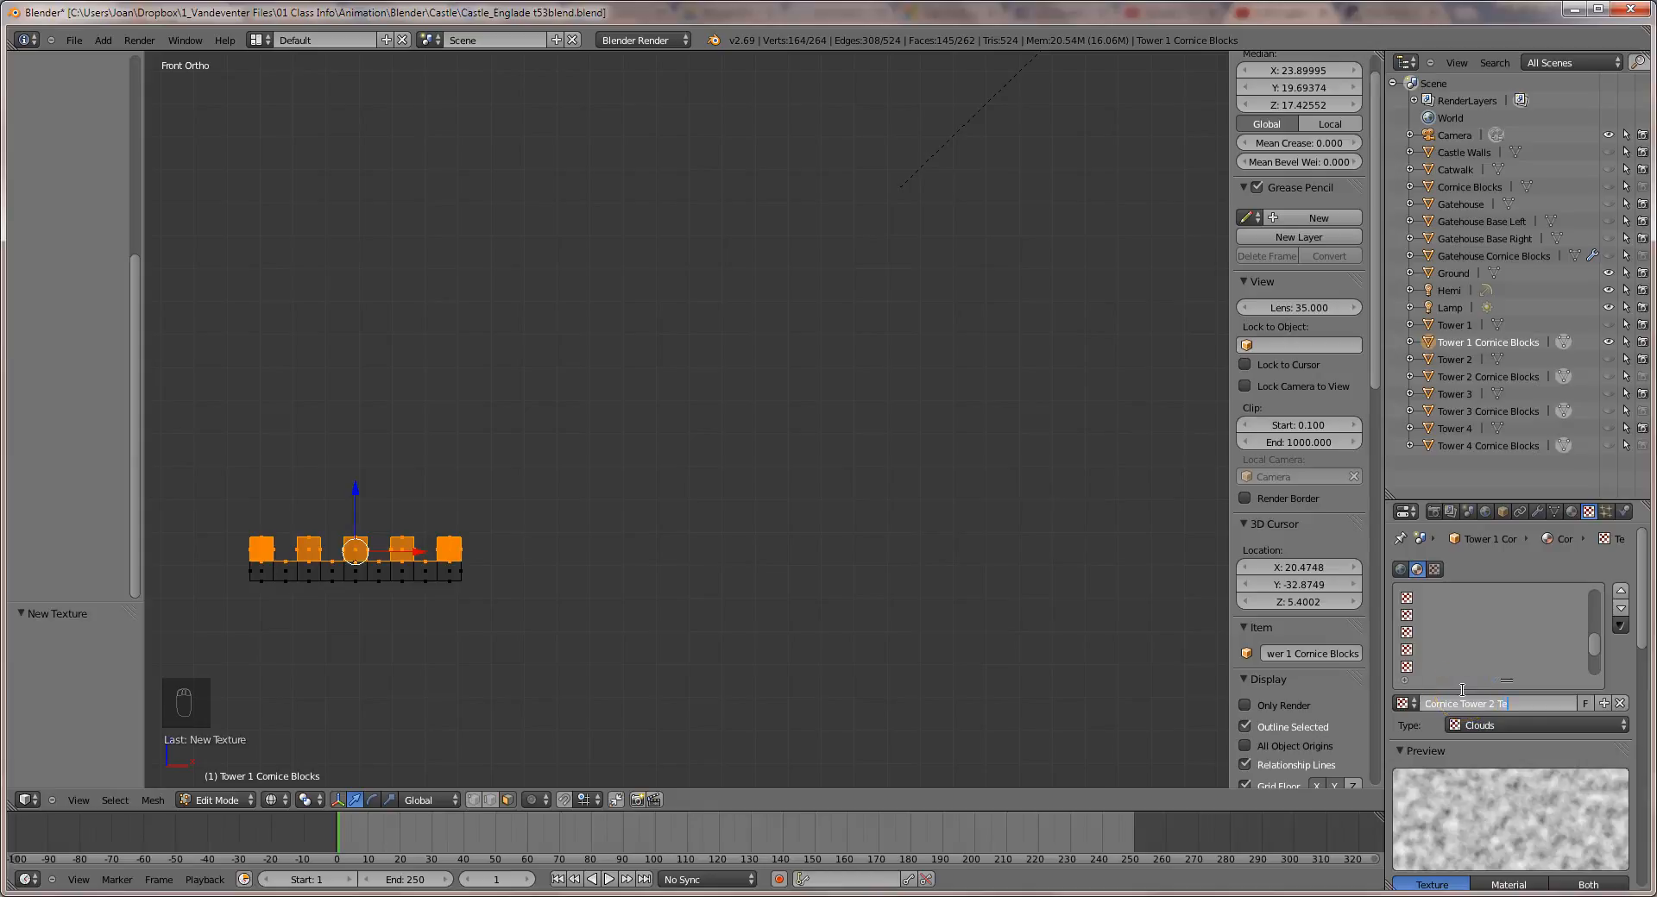
pyautogui.press('Return')
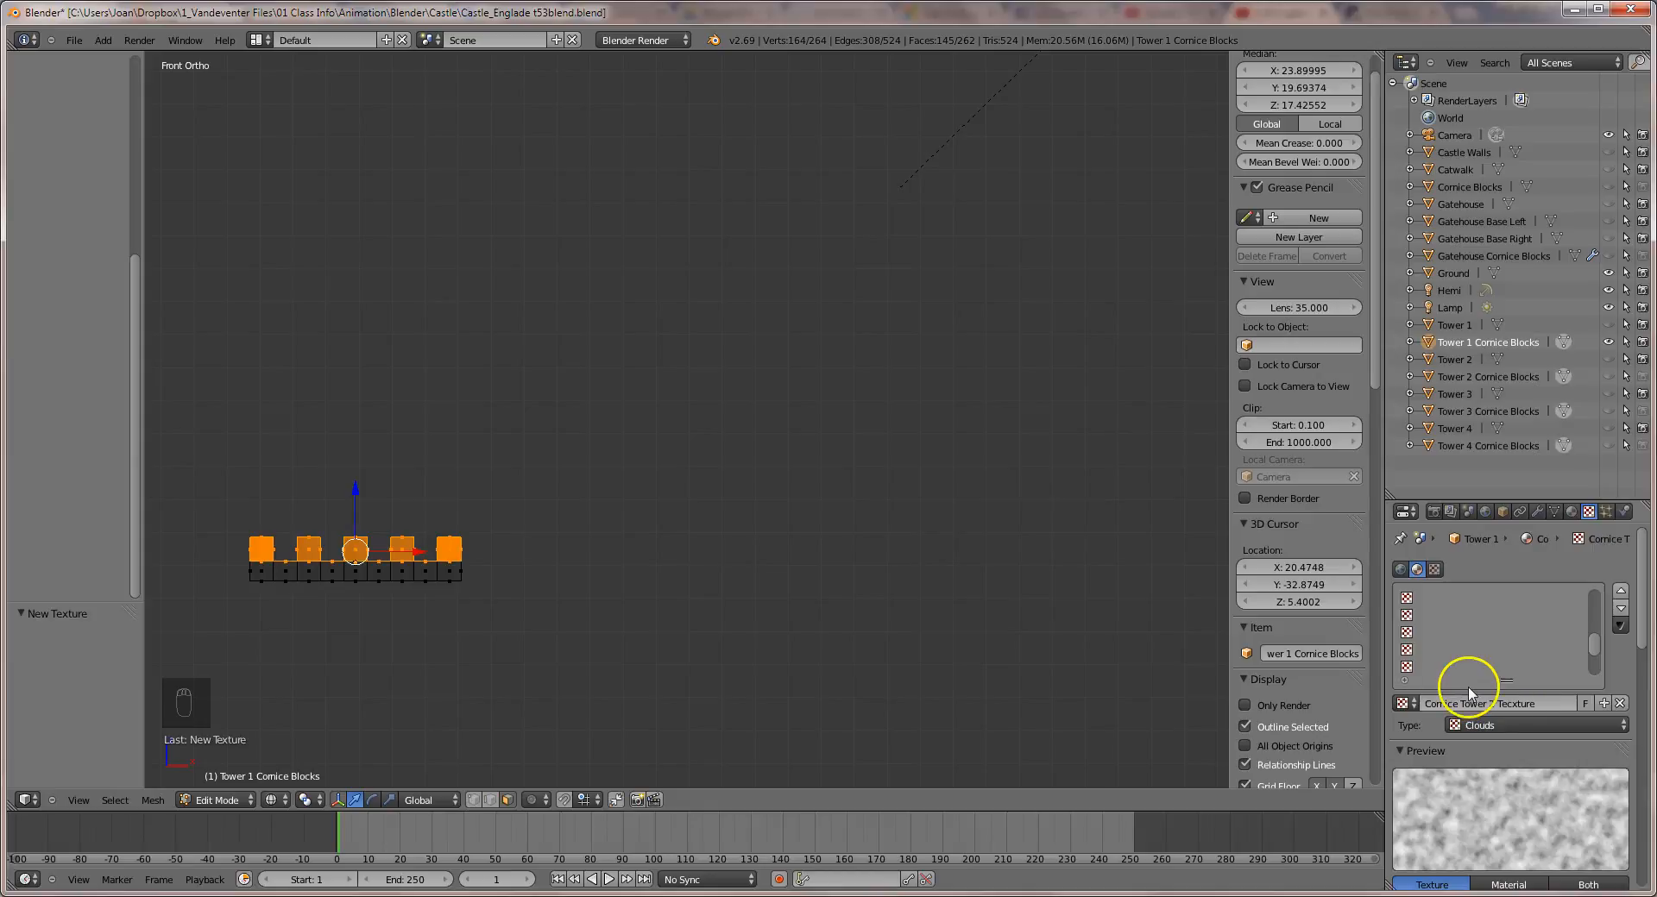
# Set the Cornice 2 texture's type to Image or Movie and use wallstone.jpg as its image.
pyautogui.scroll(-2, 1501, 734)
pyautogui.click(1509, 658)
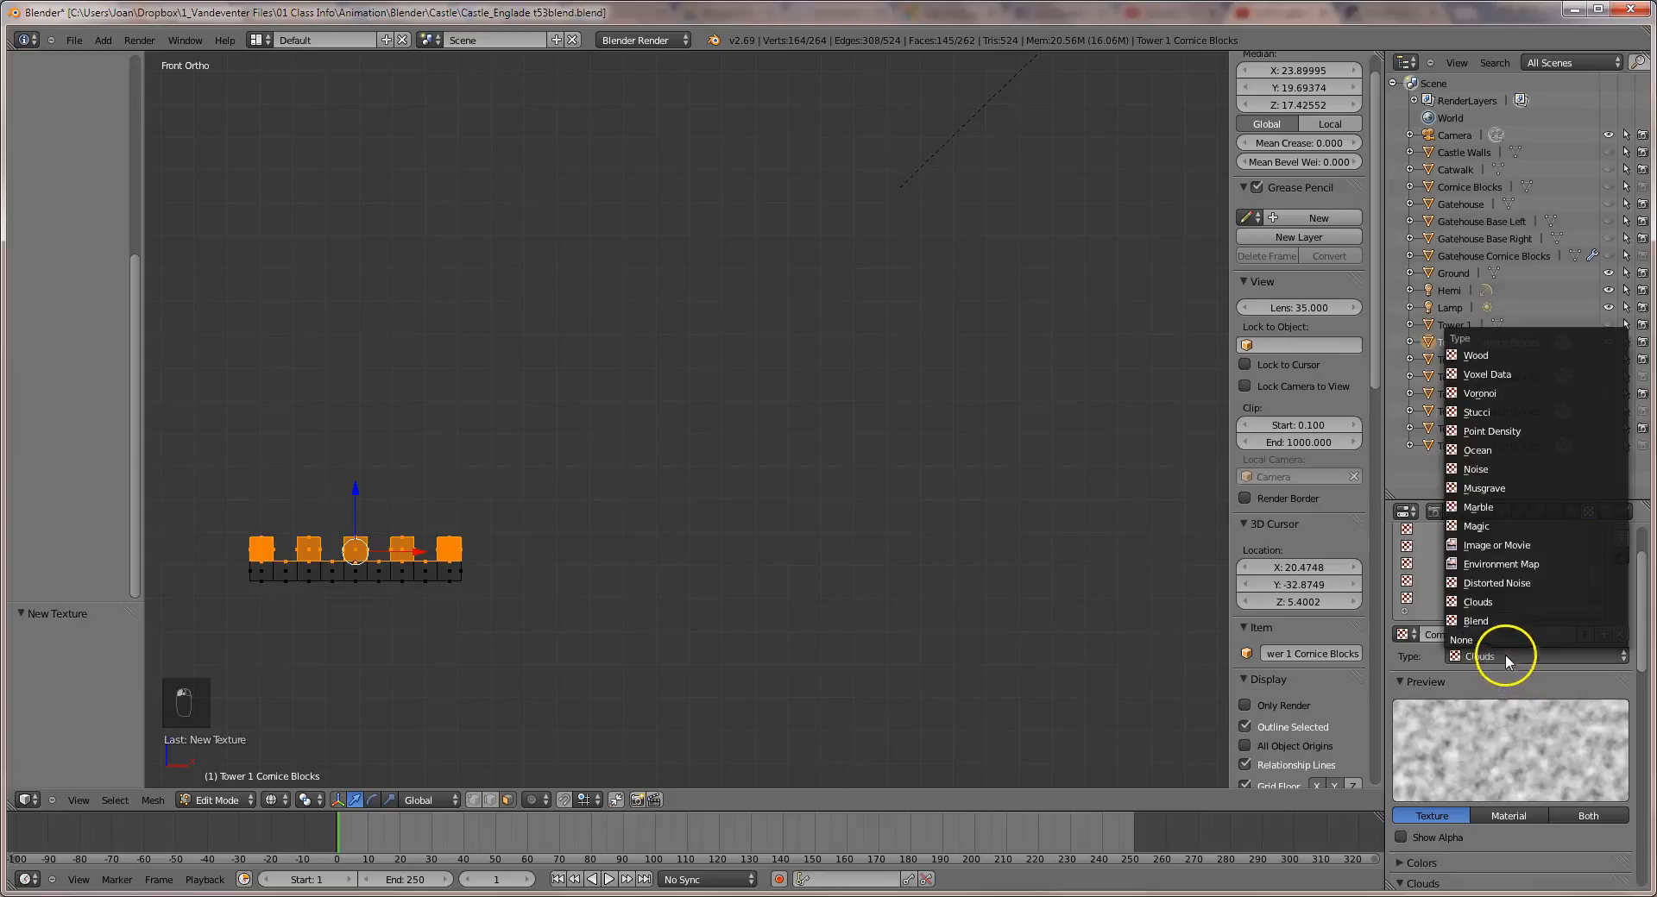
pyautogui.click(1485, 544)
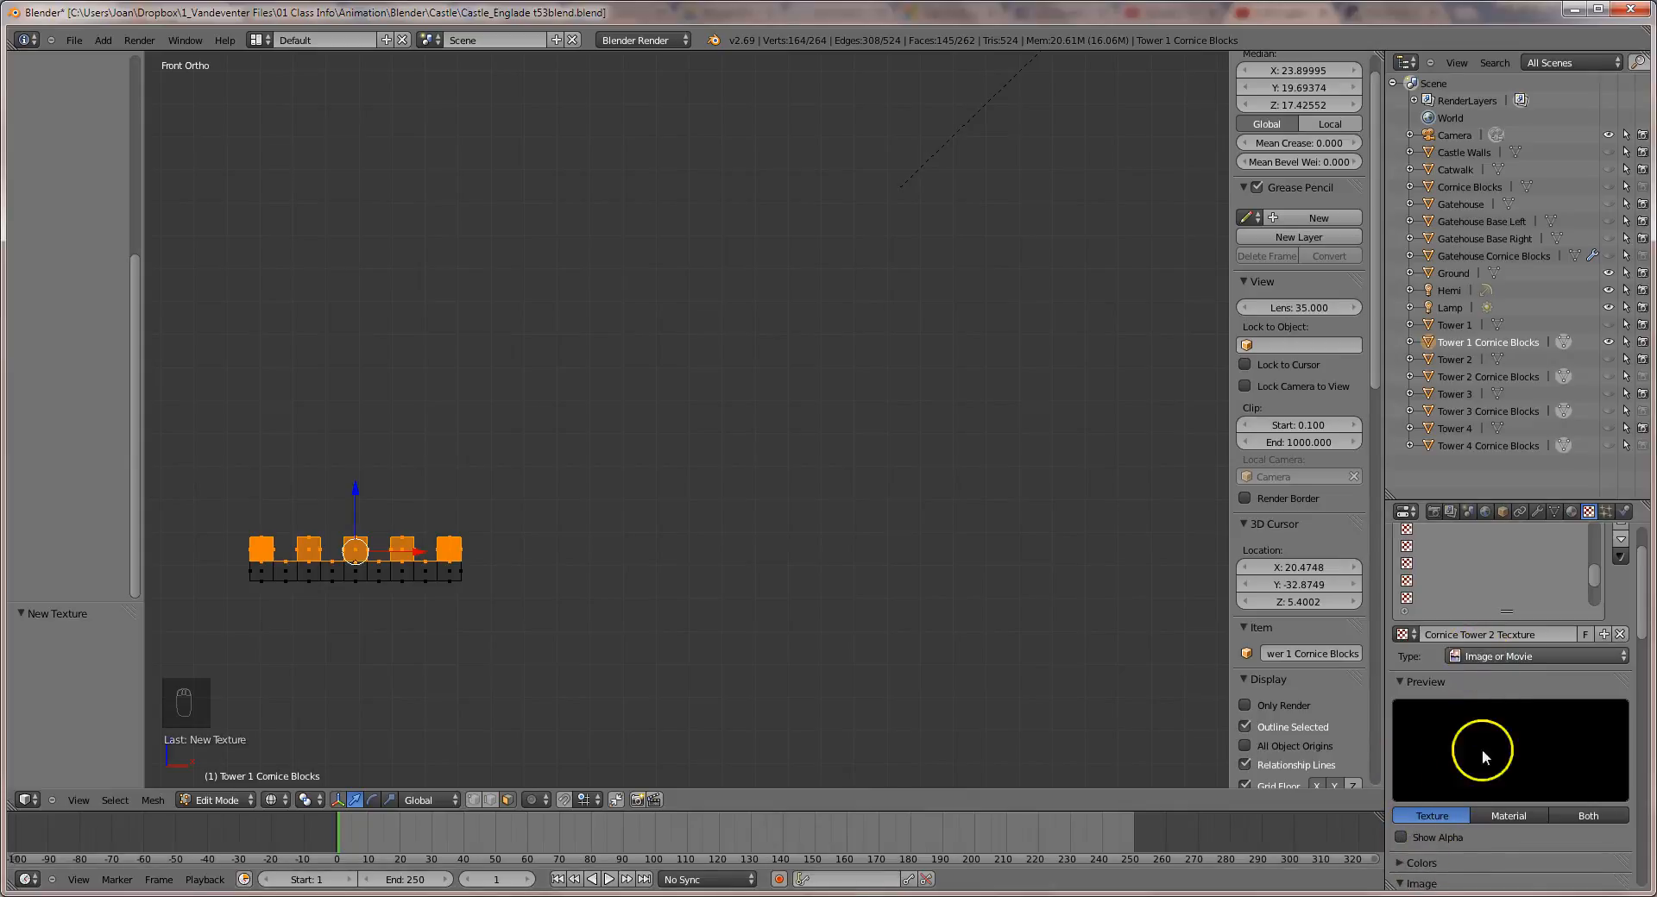
pyautogui.scroll(-3, 1444, 841)
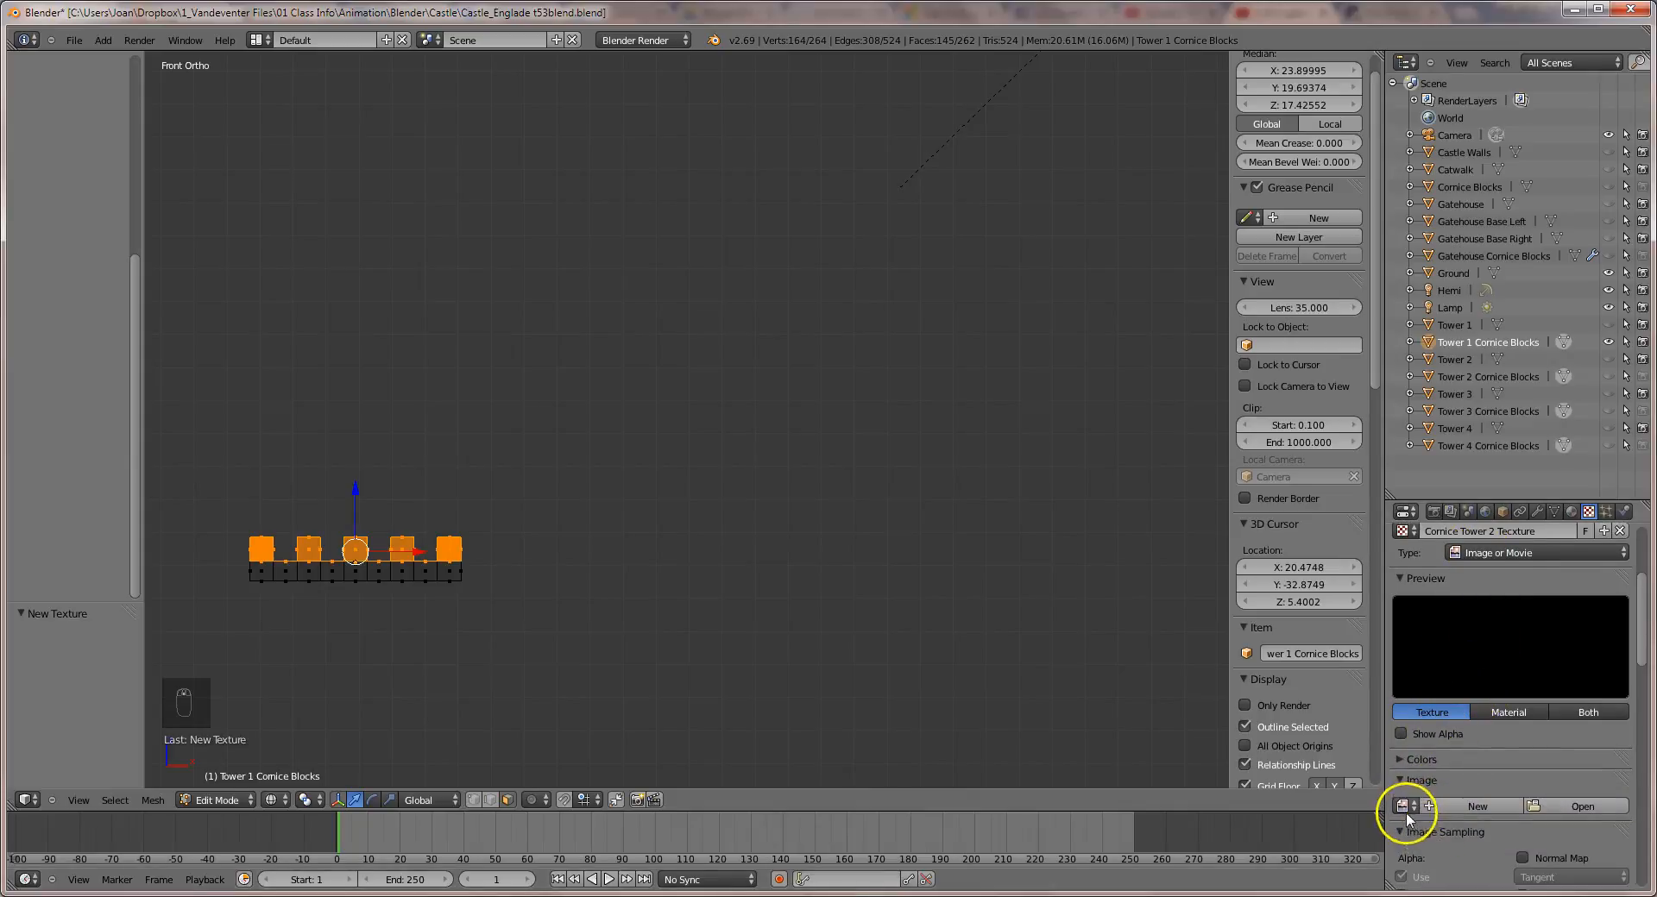
pyautogui.click(1406, 807)
pyautogui.click(1428, 640)
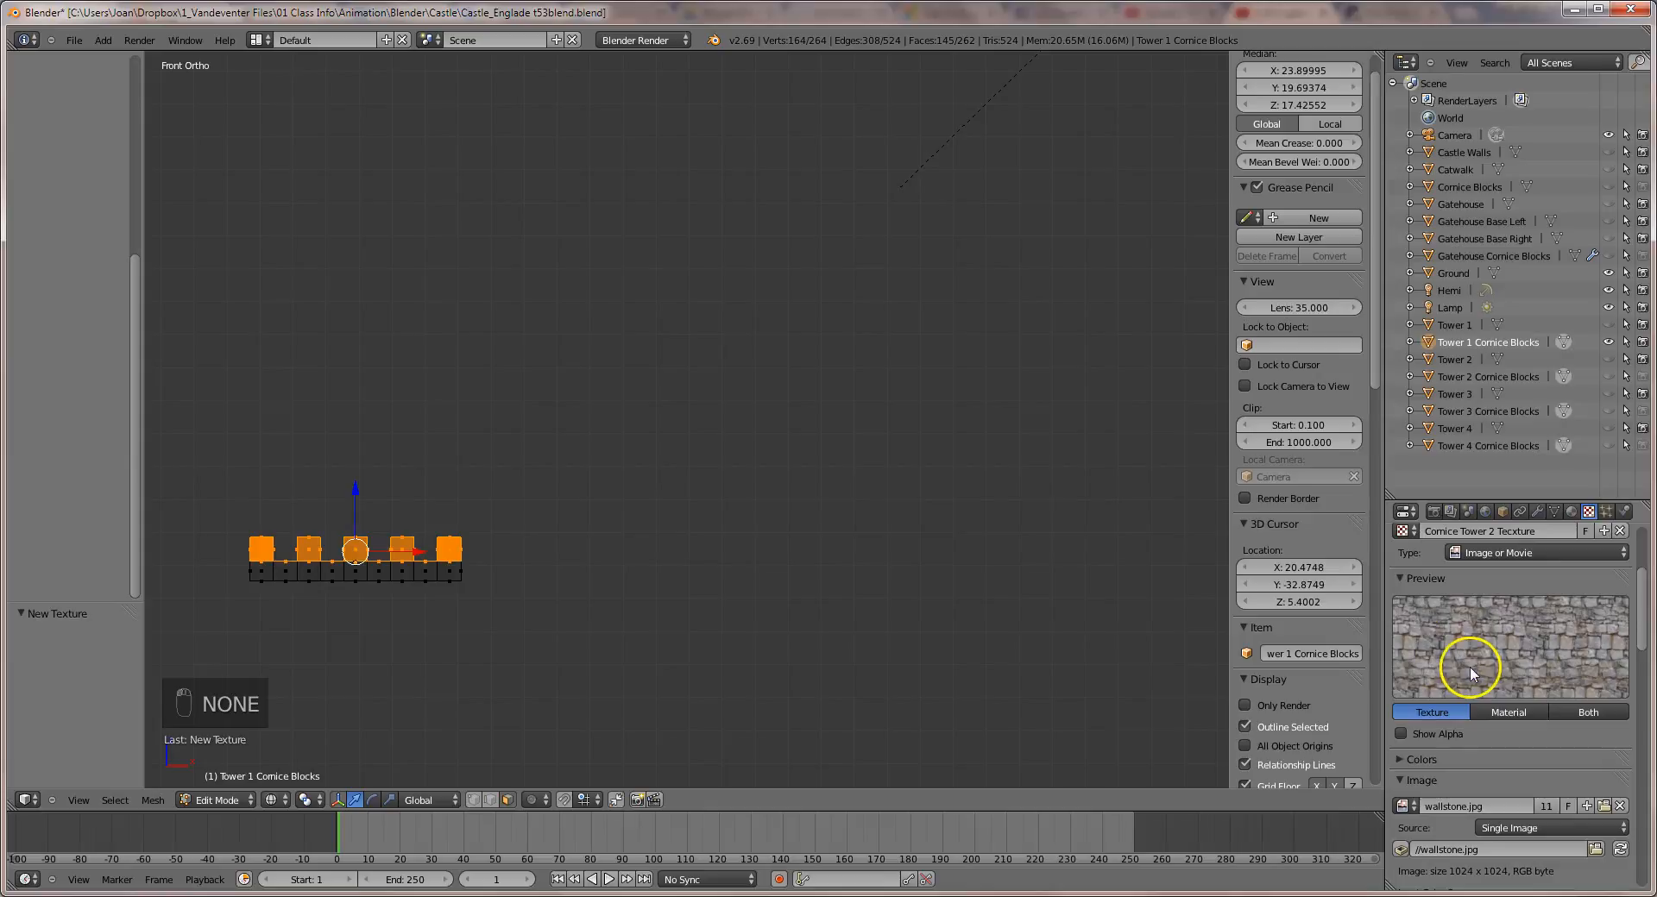
# Set the Cornice 2 texture's image mapping repeat to 3 in both X and Y.
pyautogui.scroll(-4, 1469, 682)
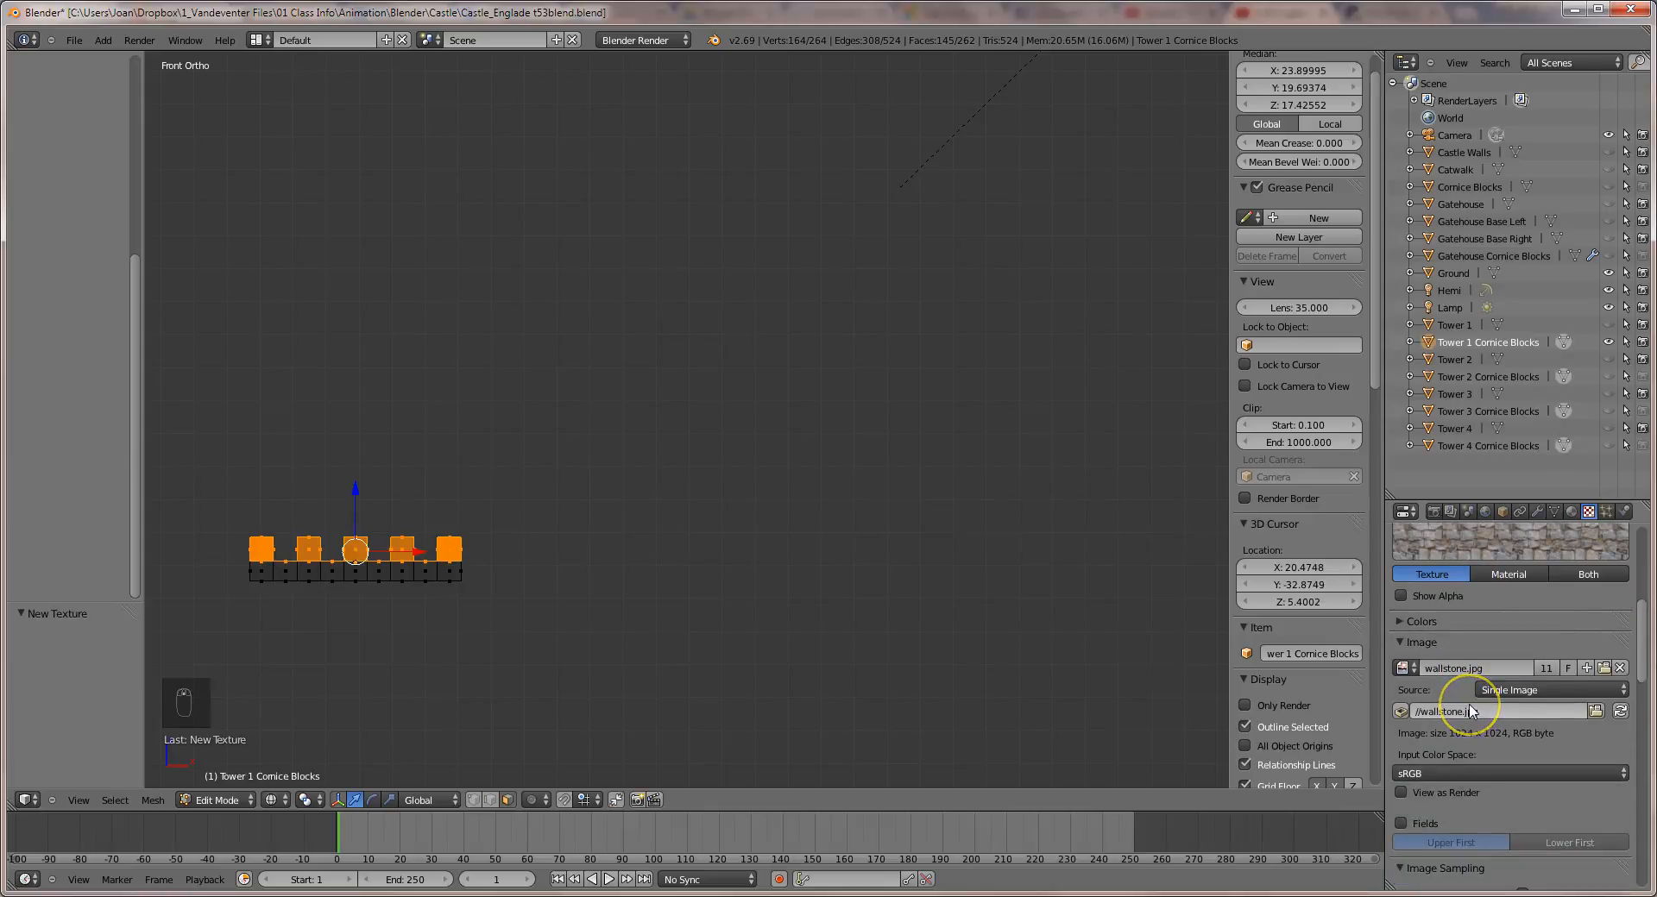
pyautogui.scroll(-6, 1566, 748)
pyautogui.scroll(-9, 1545, 747)
pyautogui.click(1464, 659)
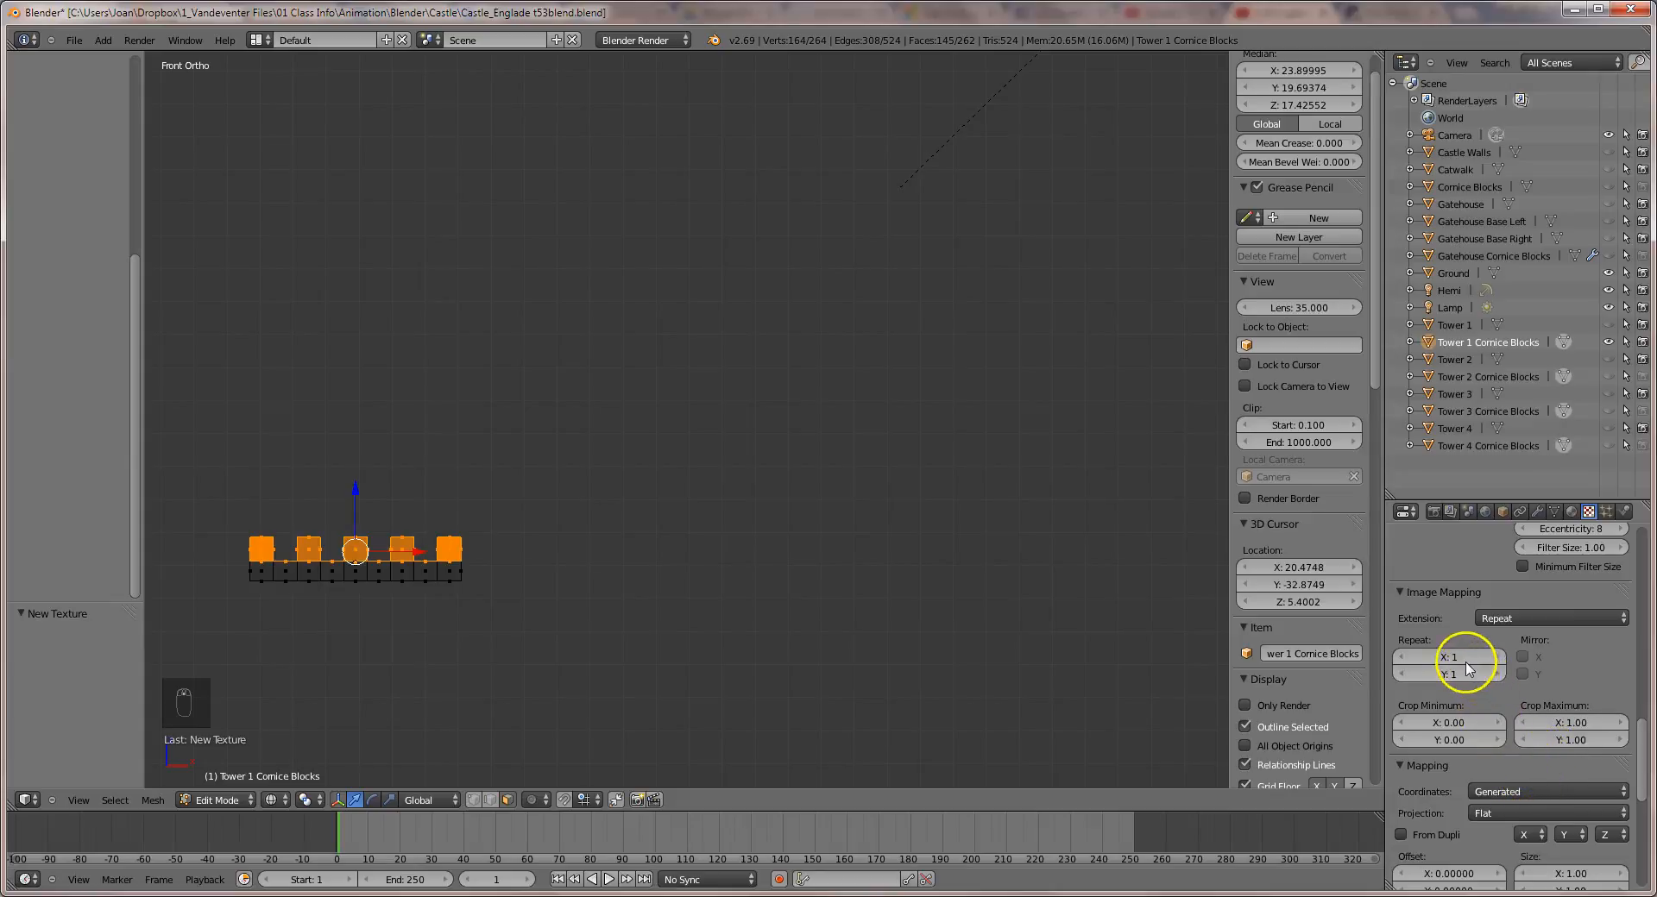
pyautogui.press('Return')
pyautogui.click(1457, 668)
pyautogui.write('3')
pyautogui.click(1517, 542)
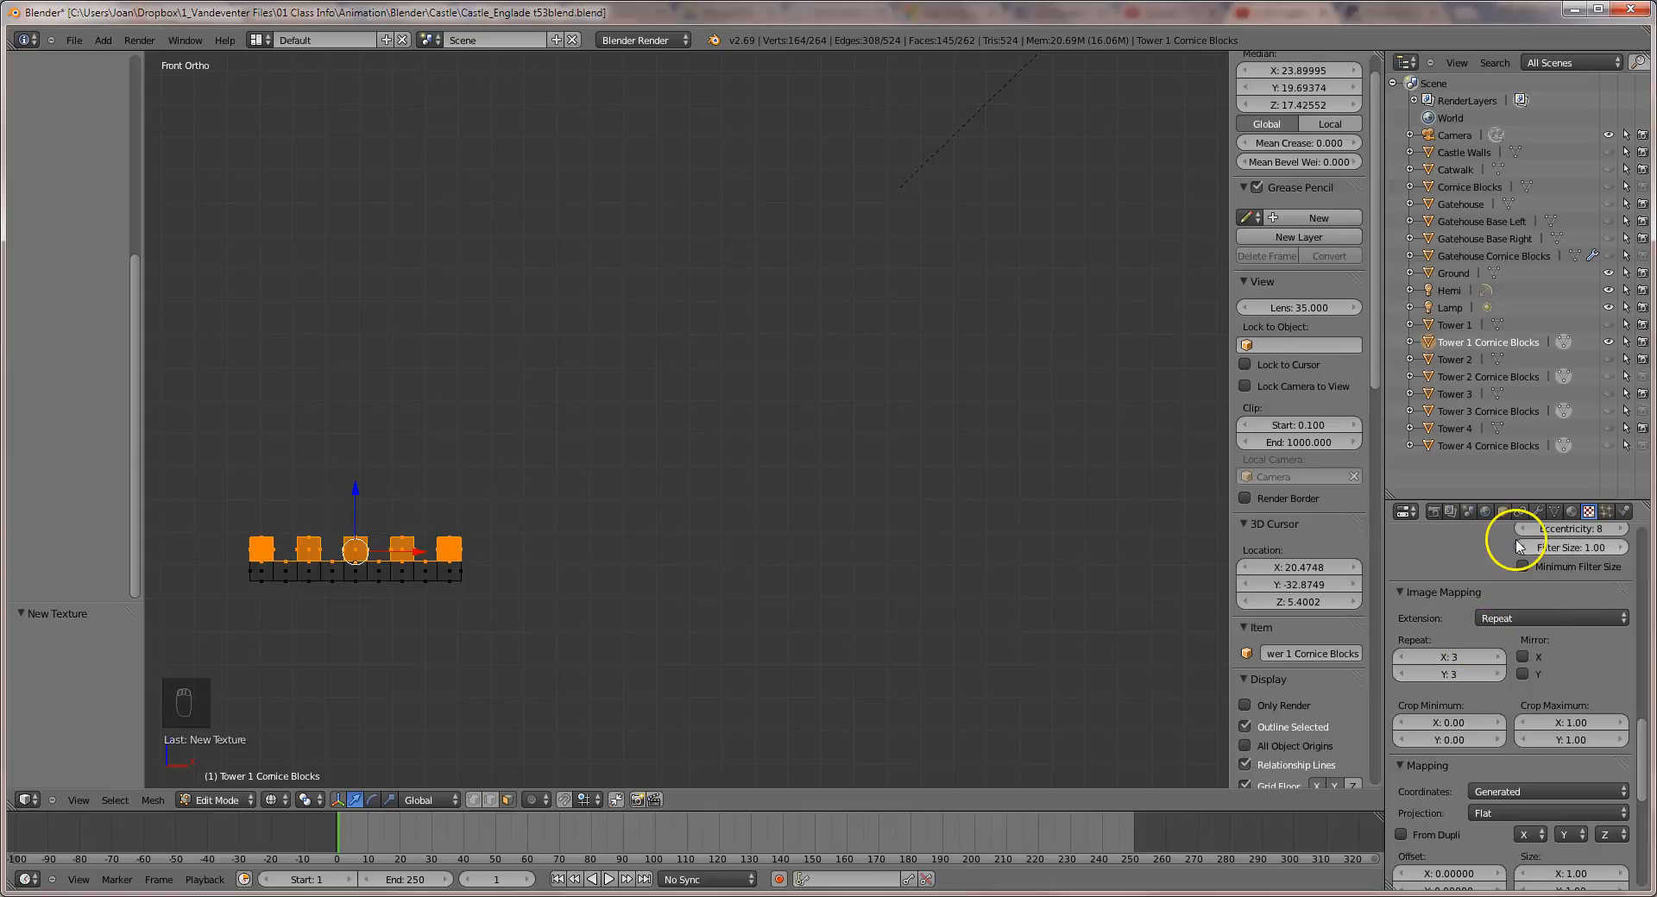
# Set the Cornice 2 texture's projection to Cube and its mapping size to X 0.75 and Y 0.10.
pyautogui.click(1545, 814)
pyautogui.click(1515, 780)
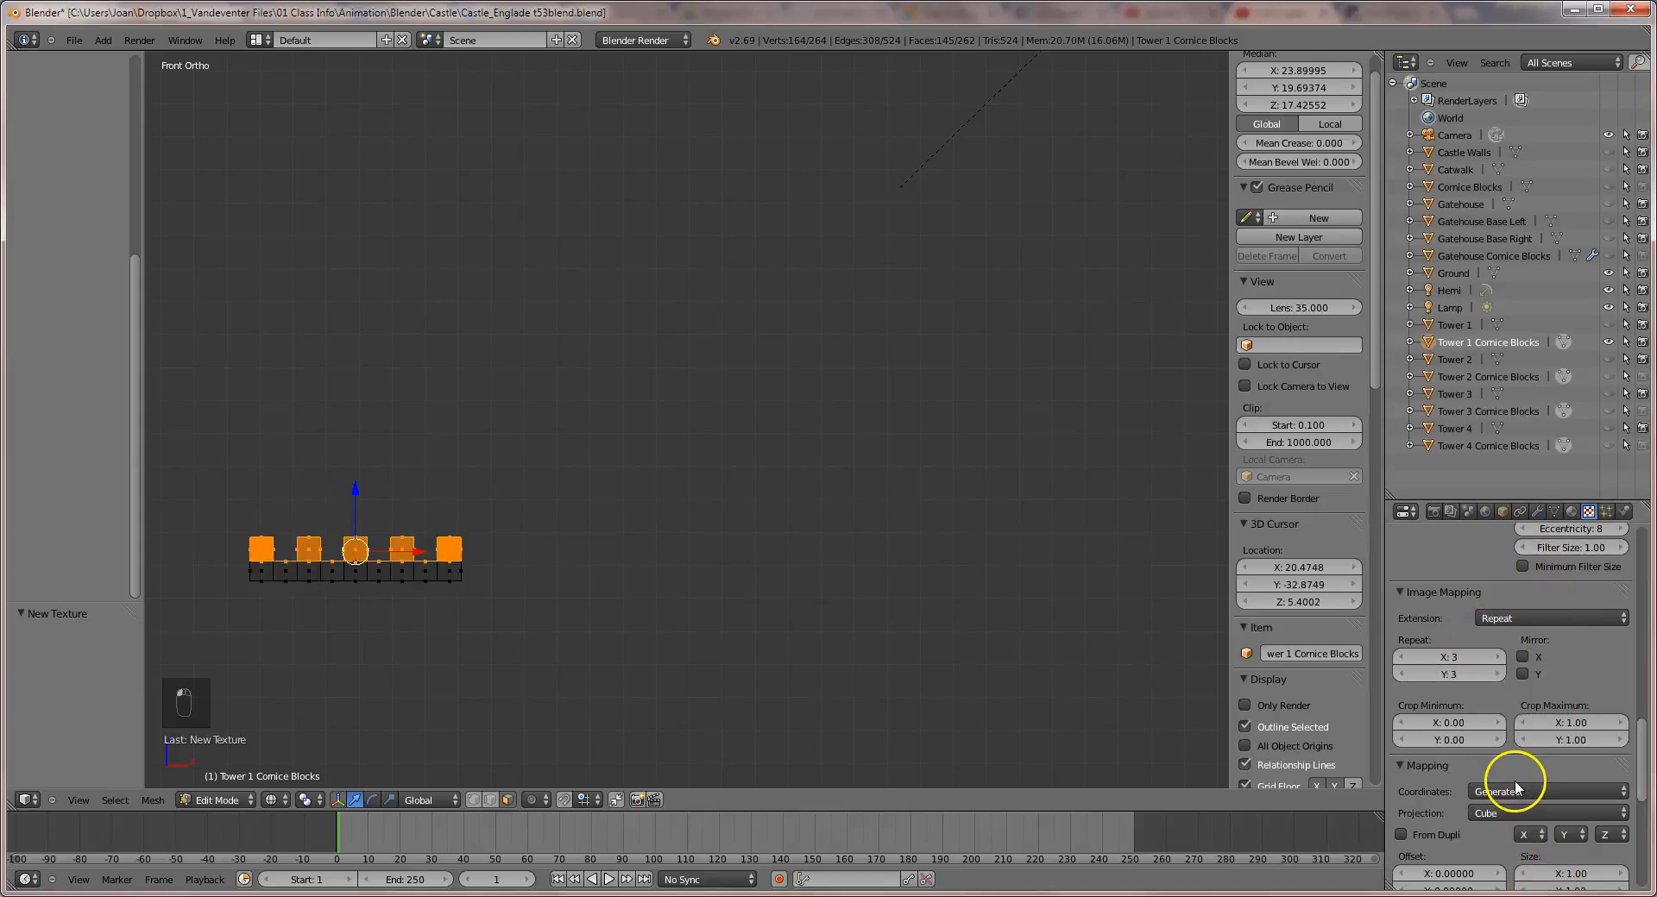
pyautogui.scroll(-4, 1517, 783)
pyautogui.click(1565, 735)
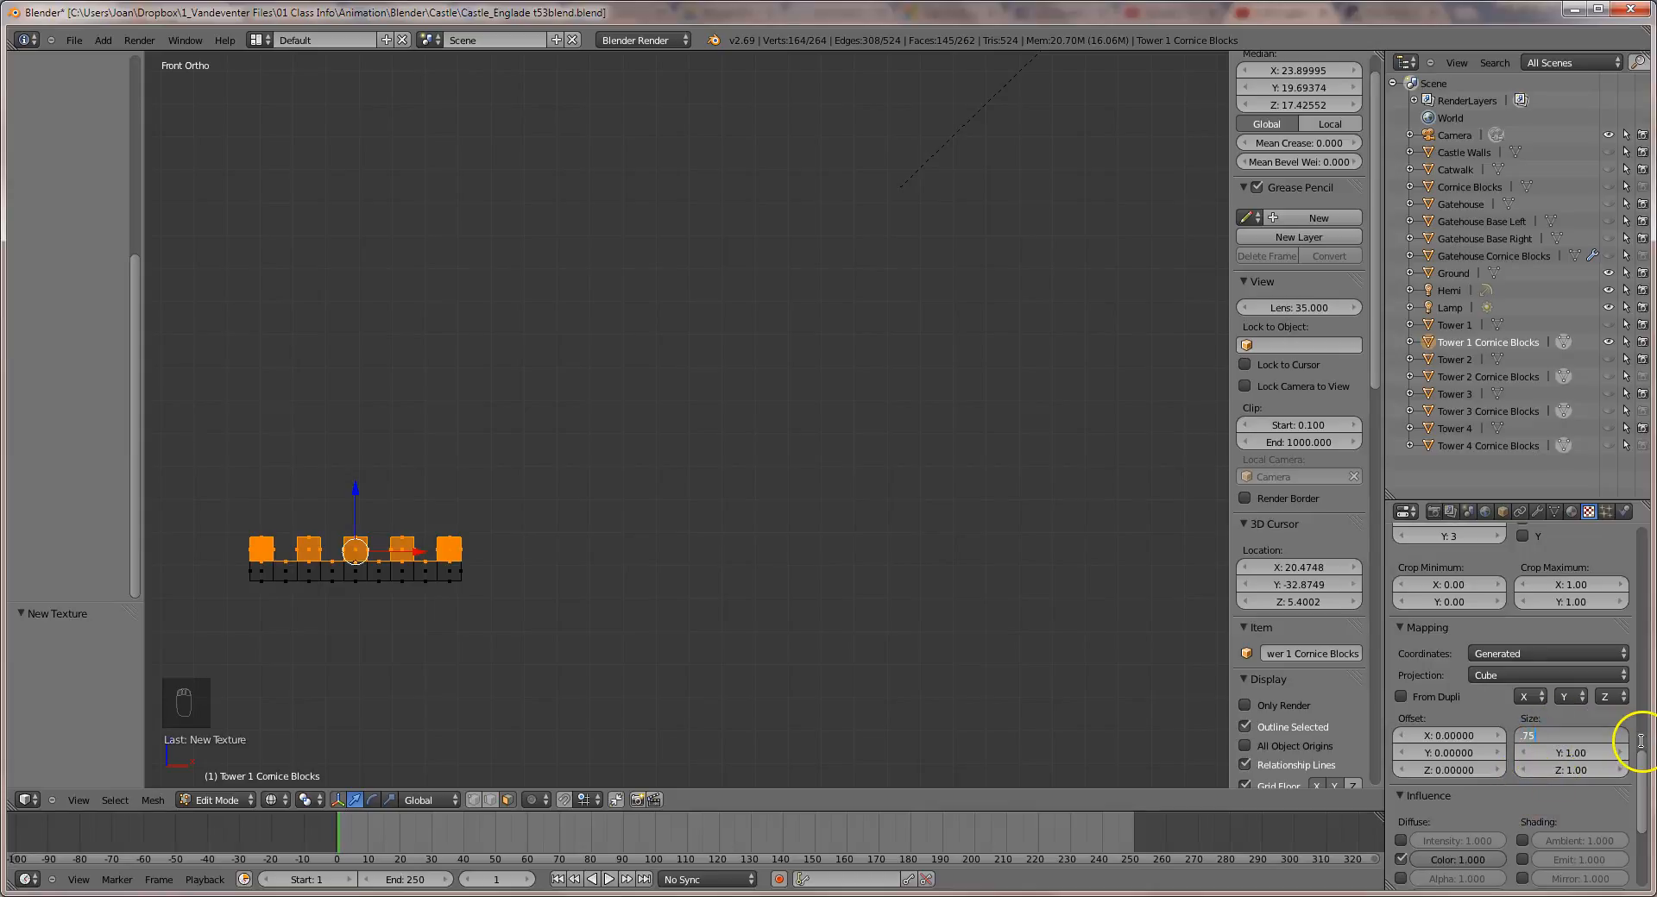
pyautogui.write('.75')
pyautogui.press('Return')
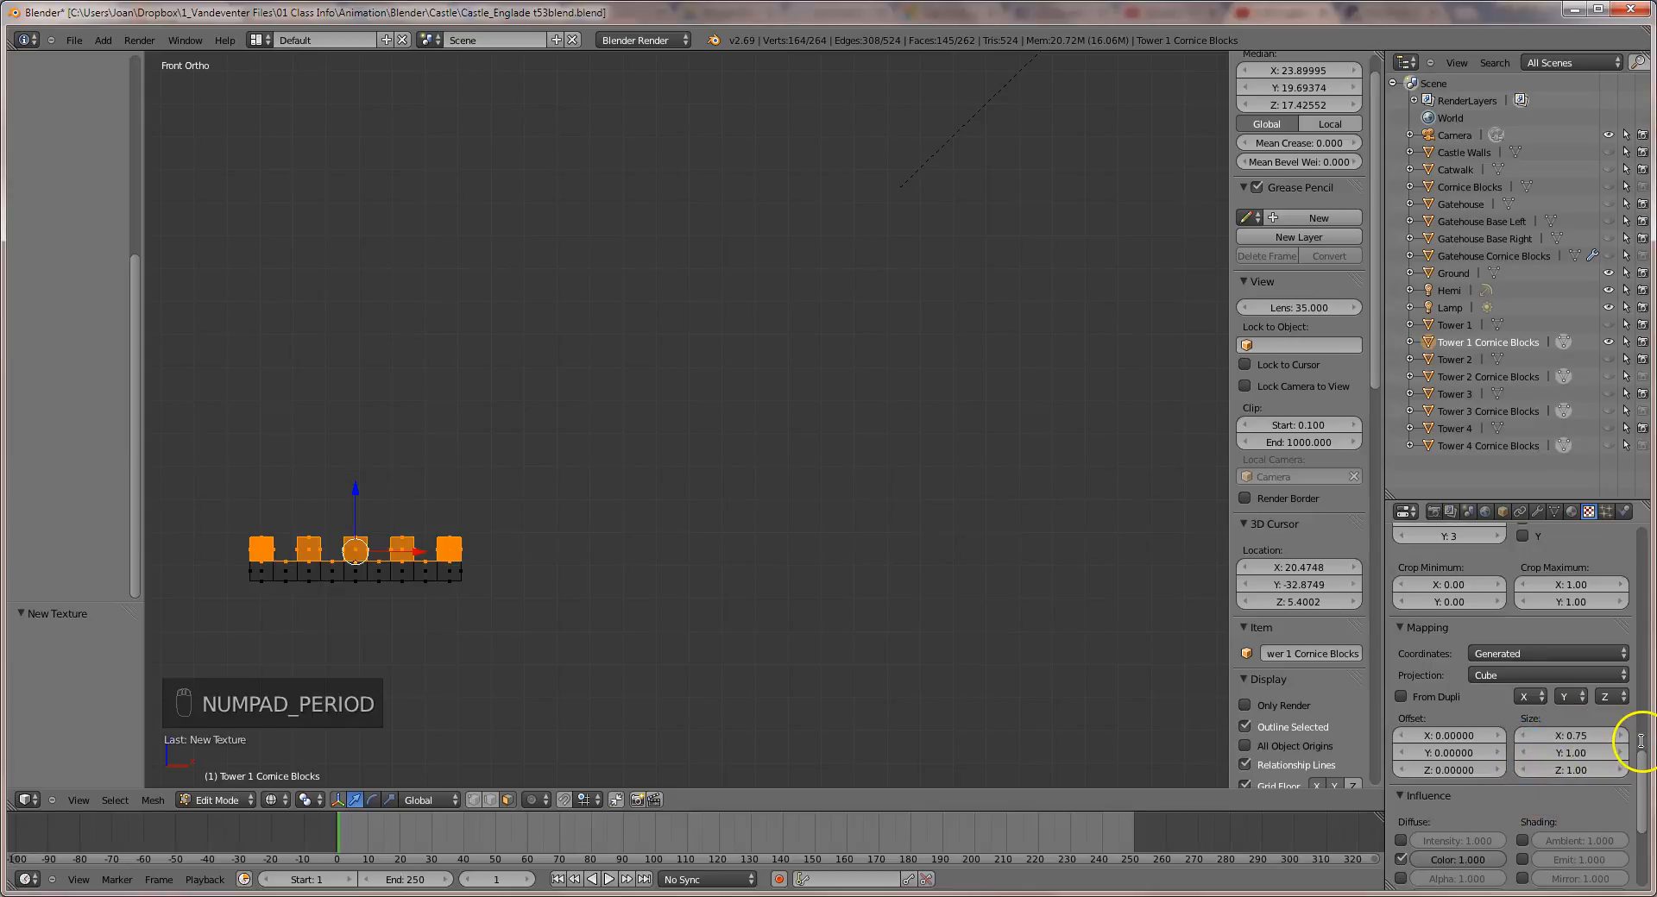
pyautogui.click(1593, 756)
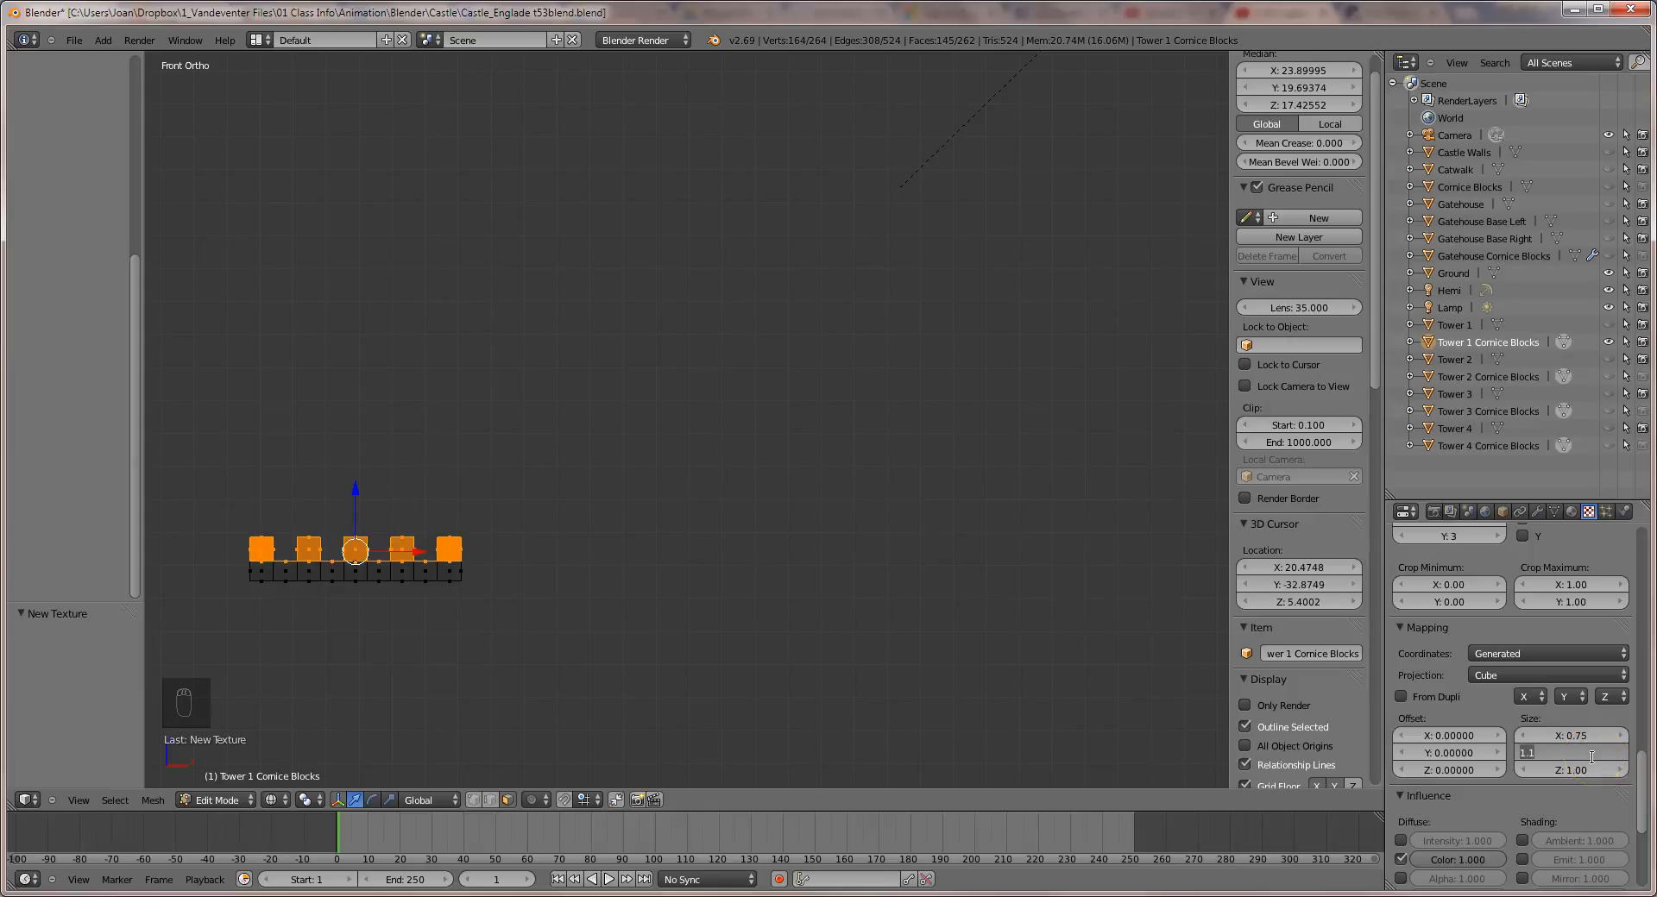
pyautogui.press('Return')
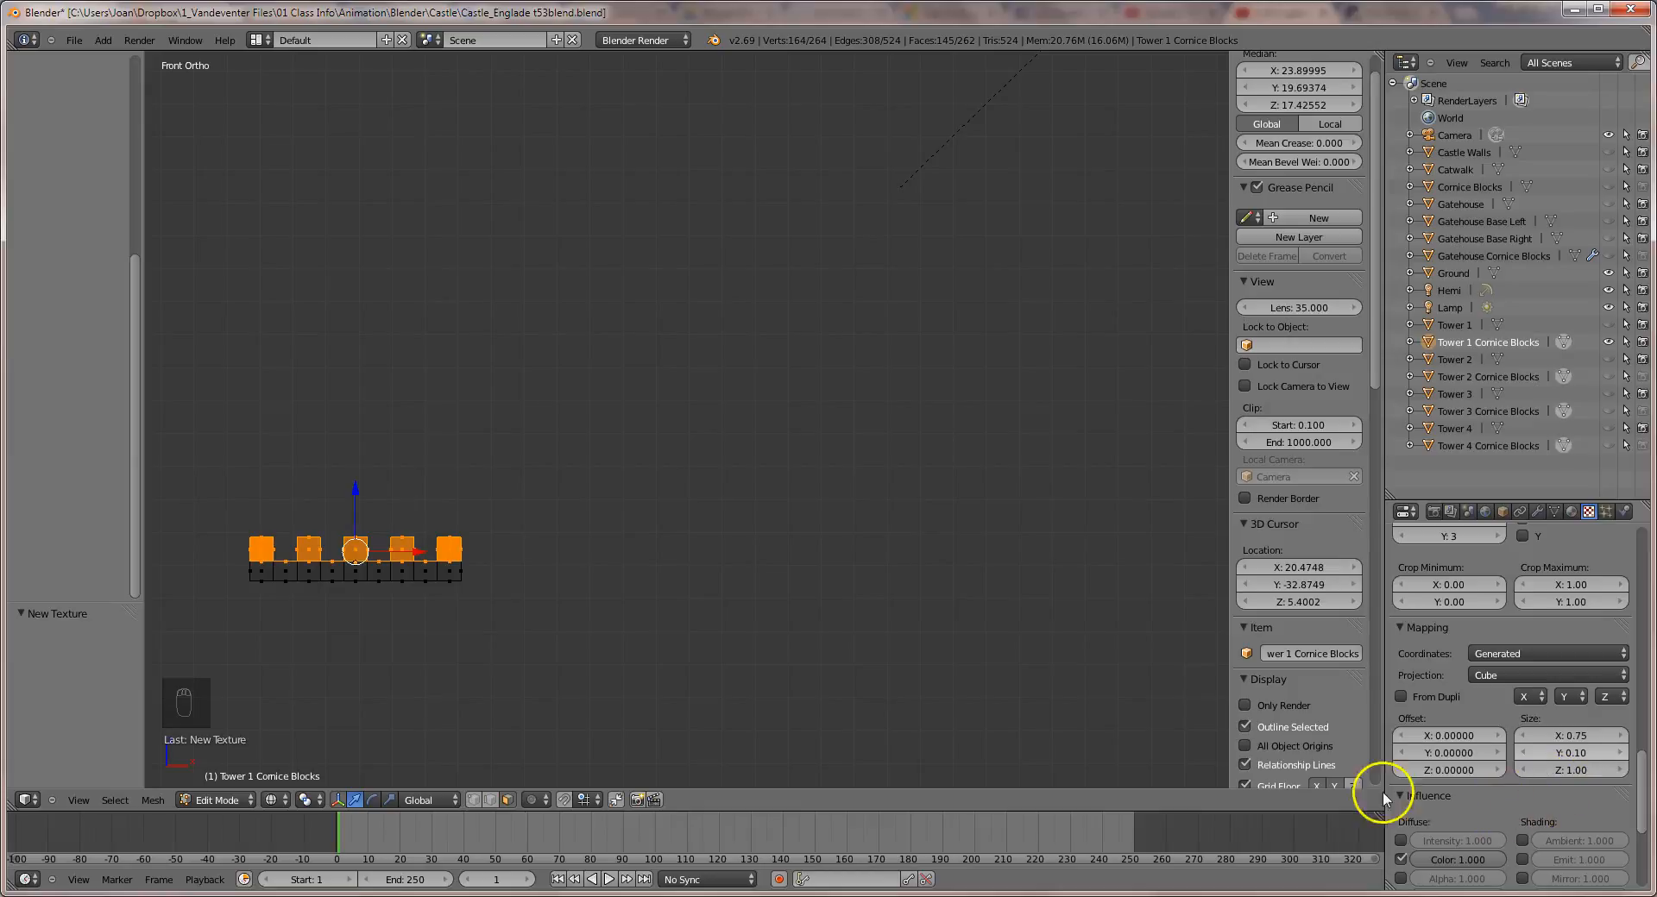
# Render the scene and examine the stone texture on Tower 1's cornice blocks.
pyautogui.click(1141, 615)
pyautogui.scroll(-5, 950, 340)
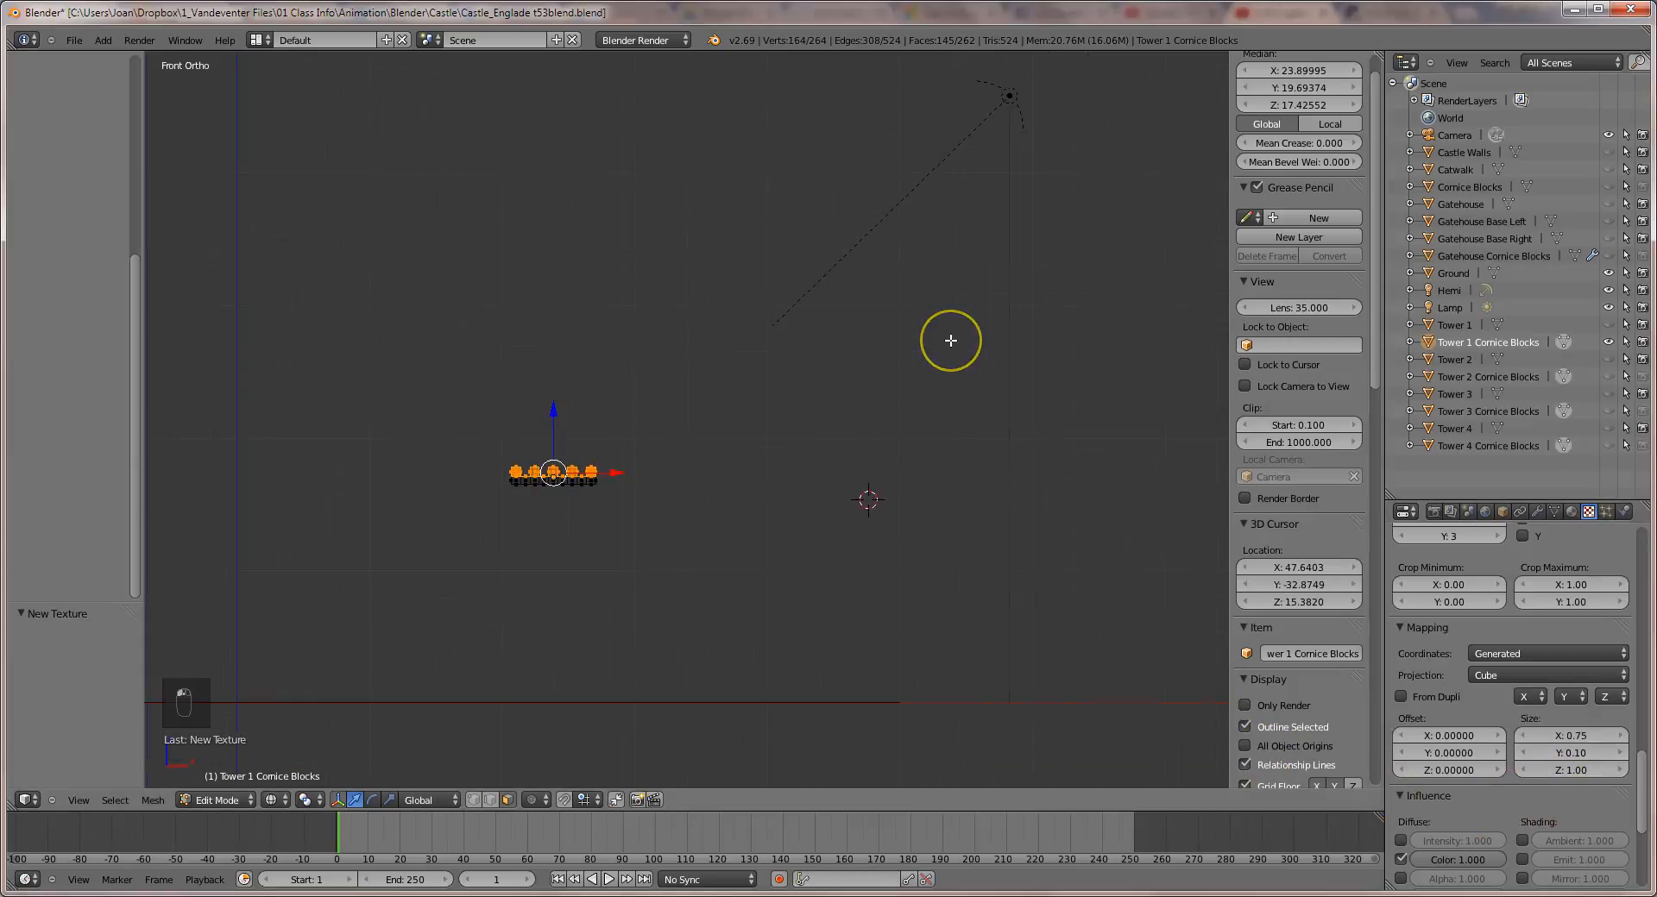
pyautogui.press('F12')
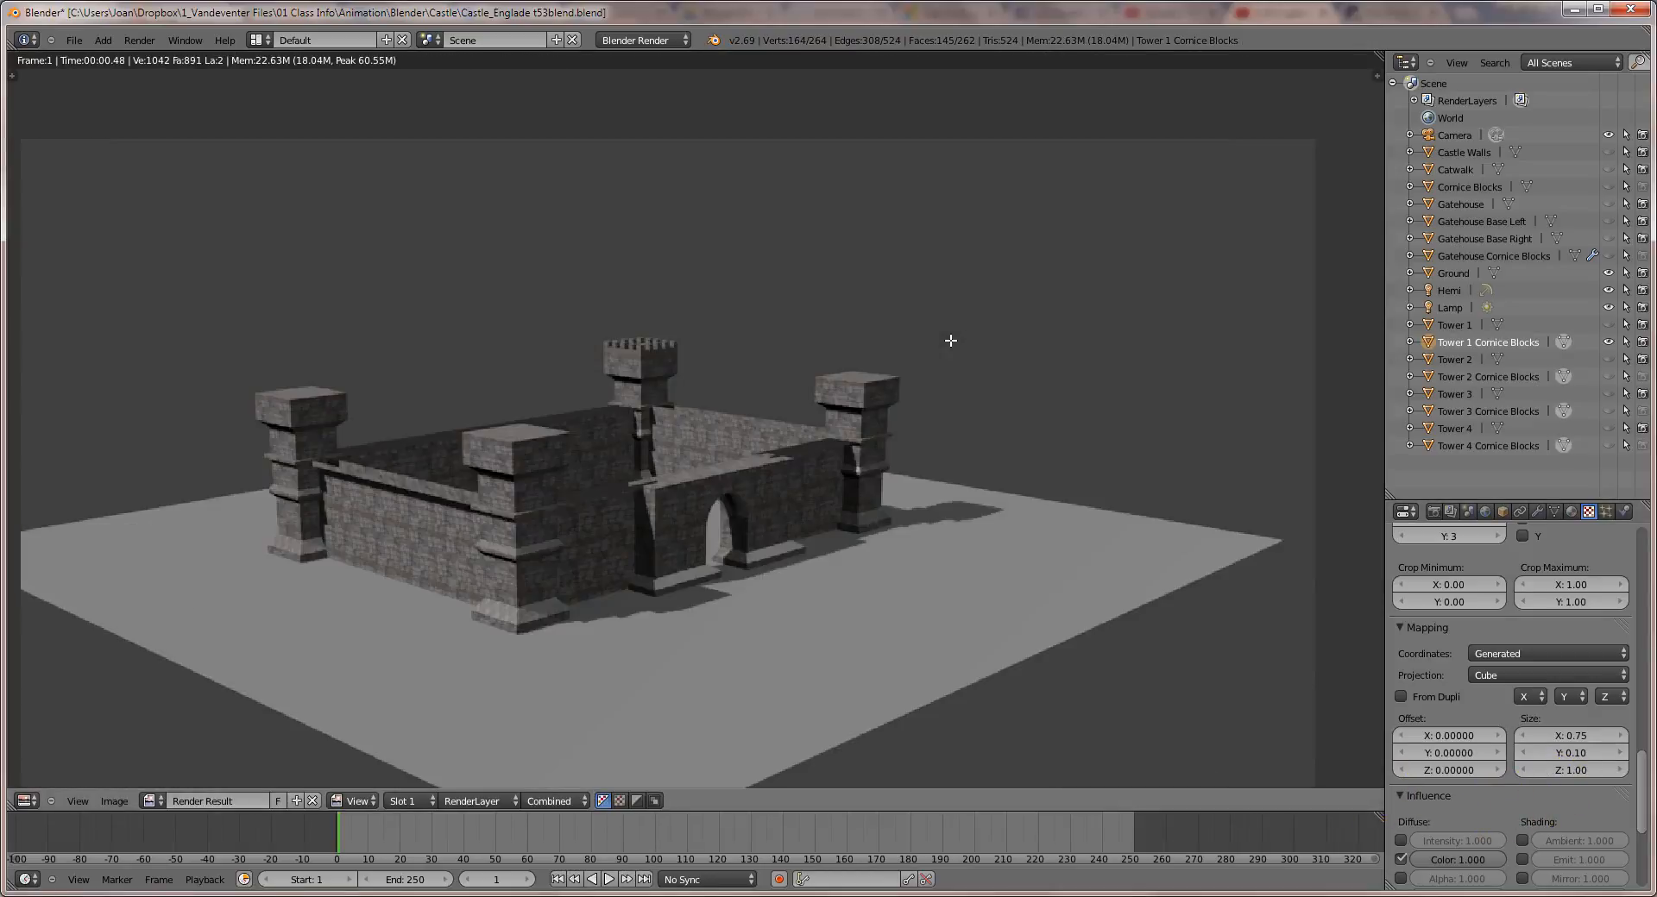
pyautogui.scroll(6, 930, 342)
pyautogui.scroll(-4, 930, 342)
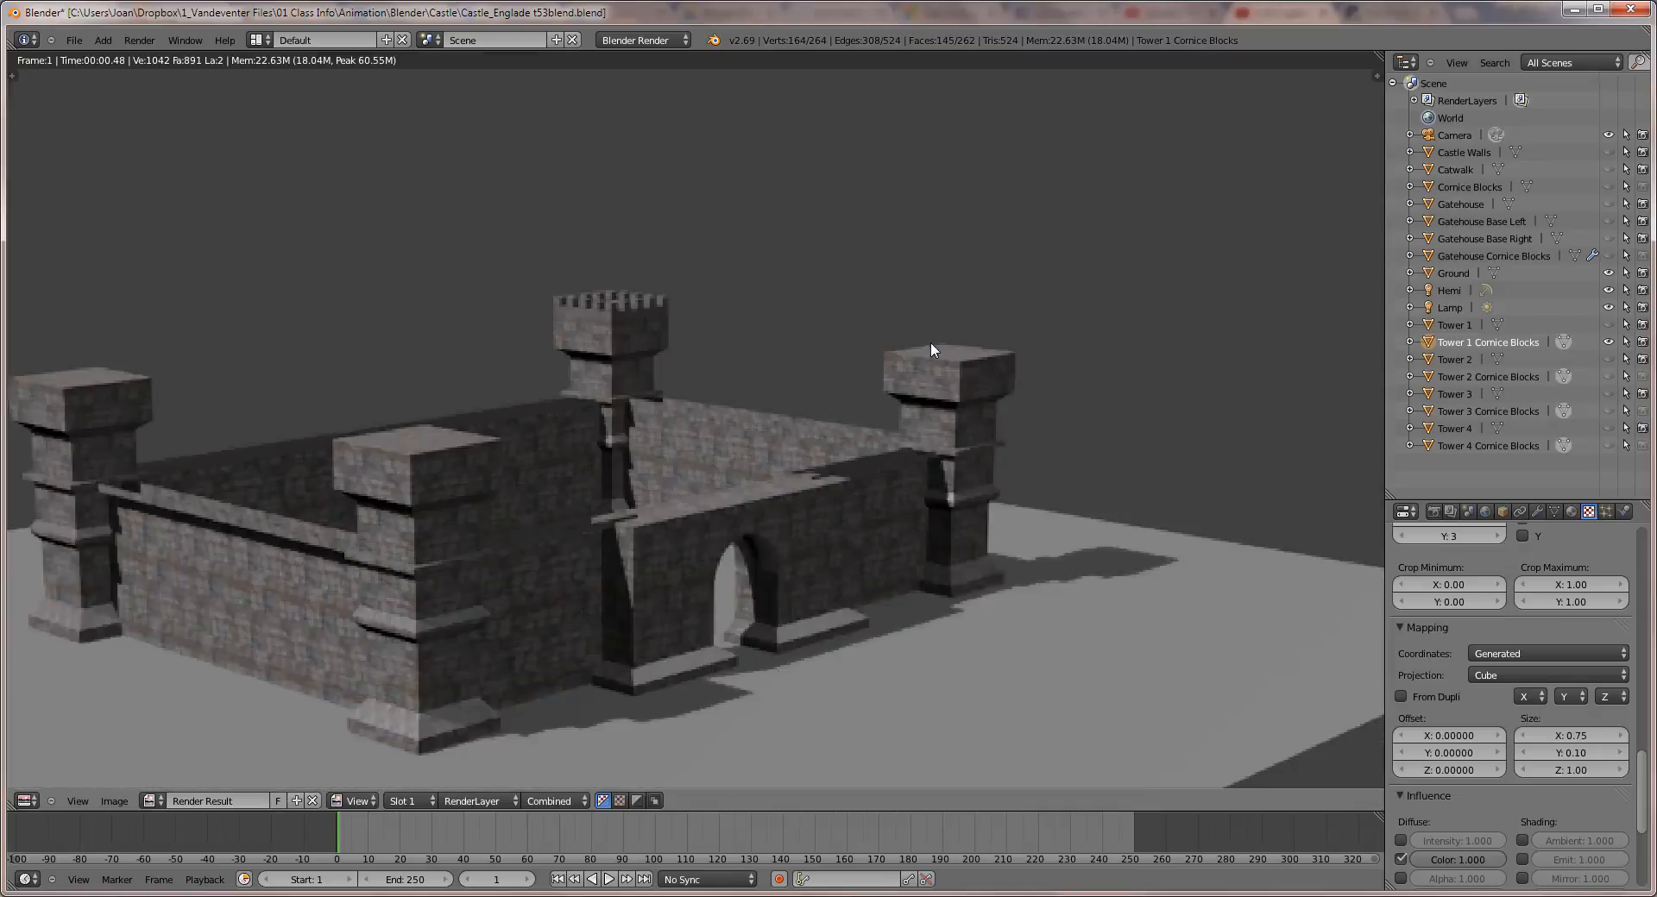
pyautogui.scroll(-3, 930, 341)
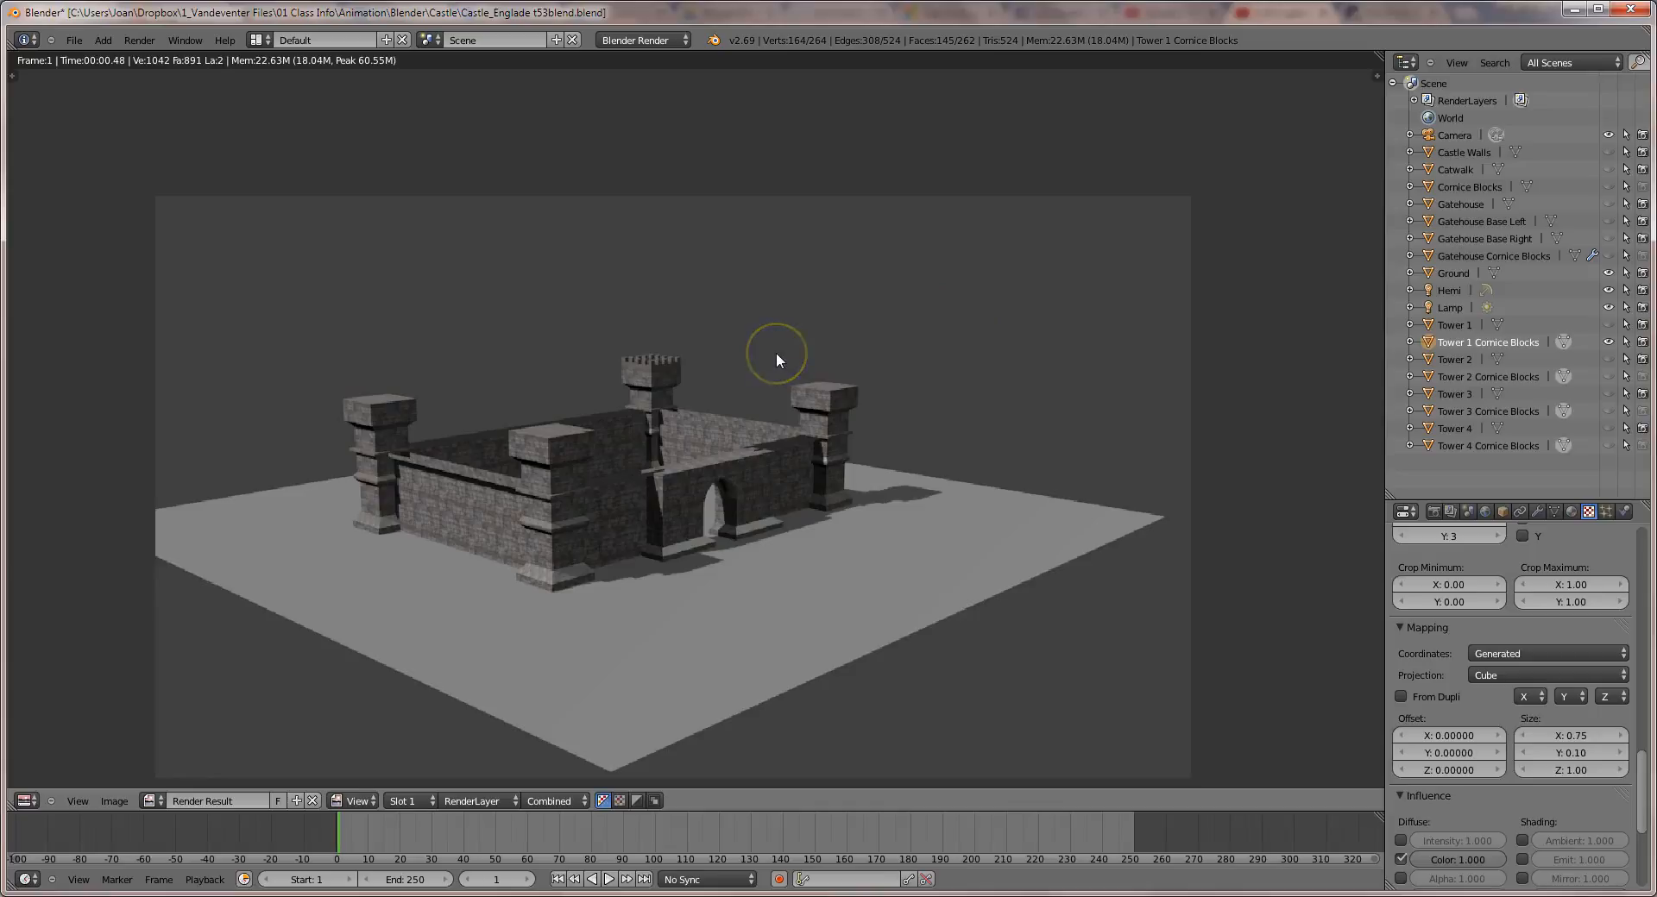
pyautogui.press('Escape')
# Deselect the cornice geometry, align the camera to a closer view of Tower 1 and render it.
pyautogui.moveTo(774, 357); pyautogui.dragTo(715, 360, button='middle')
pyautogui.press('a')
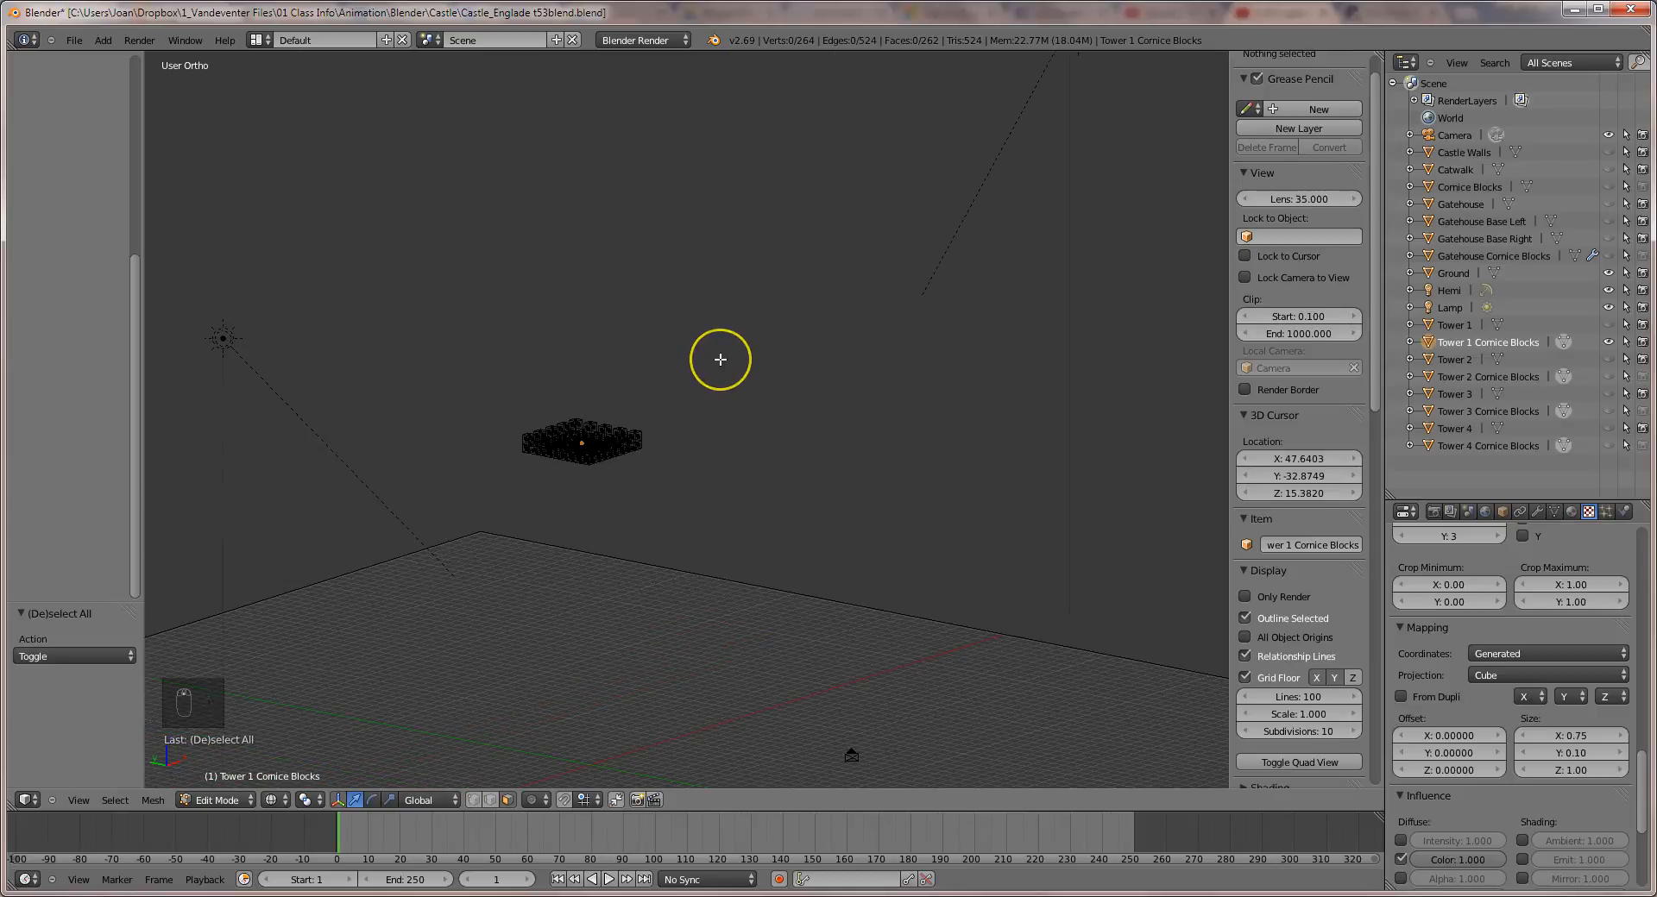
pyautogui.press('ctrl+alt+KP_0')
pyautogui.click(799, 362)
pyautogui.press('ctrl+alt+KP_0')
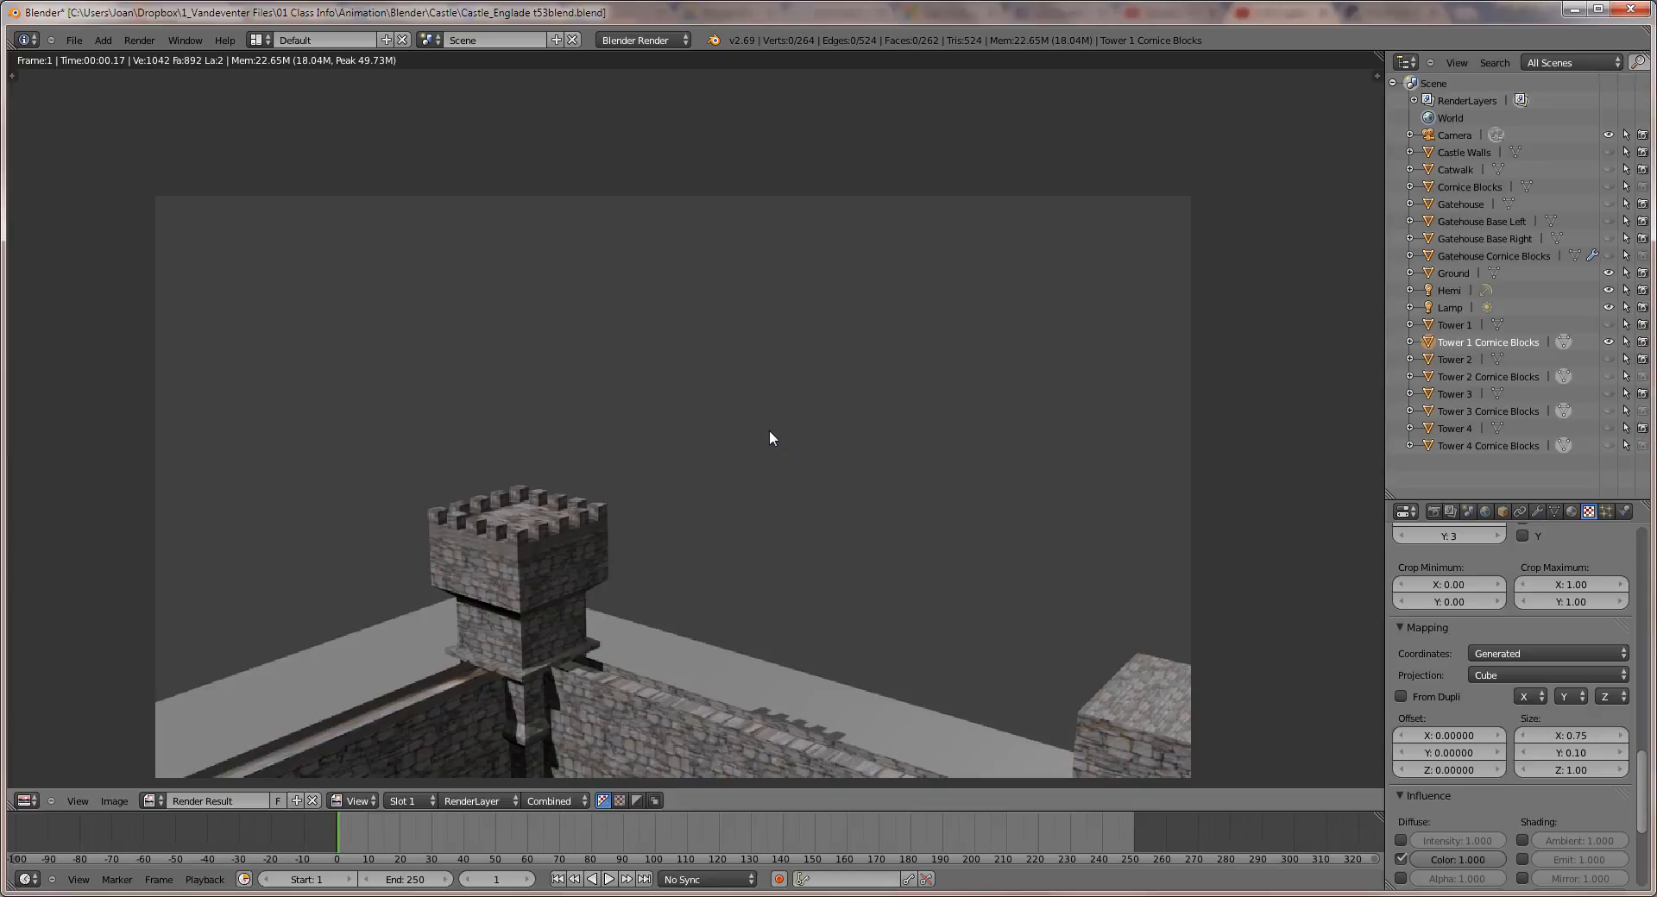
# Make the Tower 2, Tower 3 and Tower 4 Cornice Blocks visible in the viewport and in renders.
pyautogui.click(1608, 325)
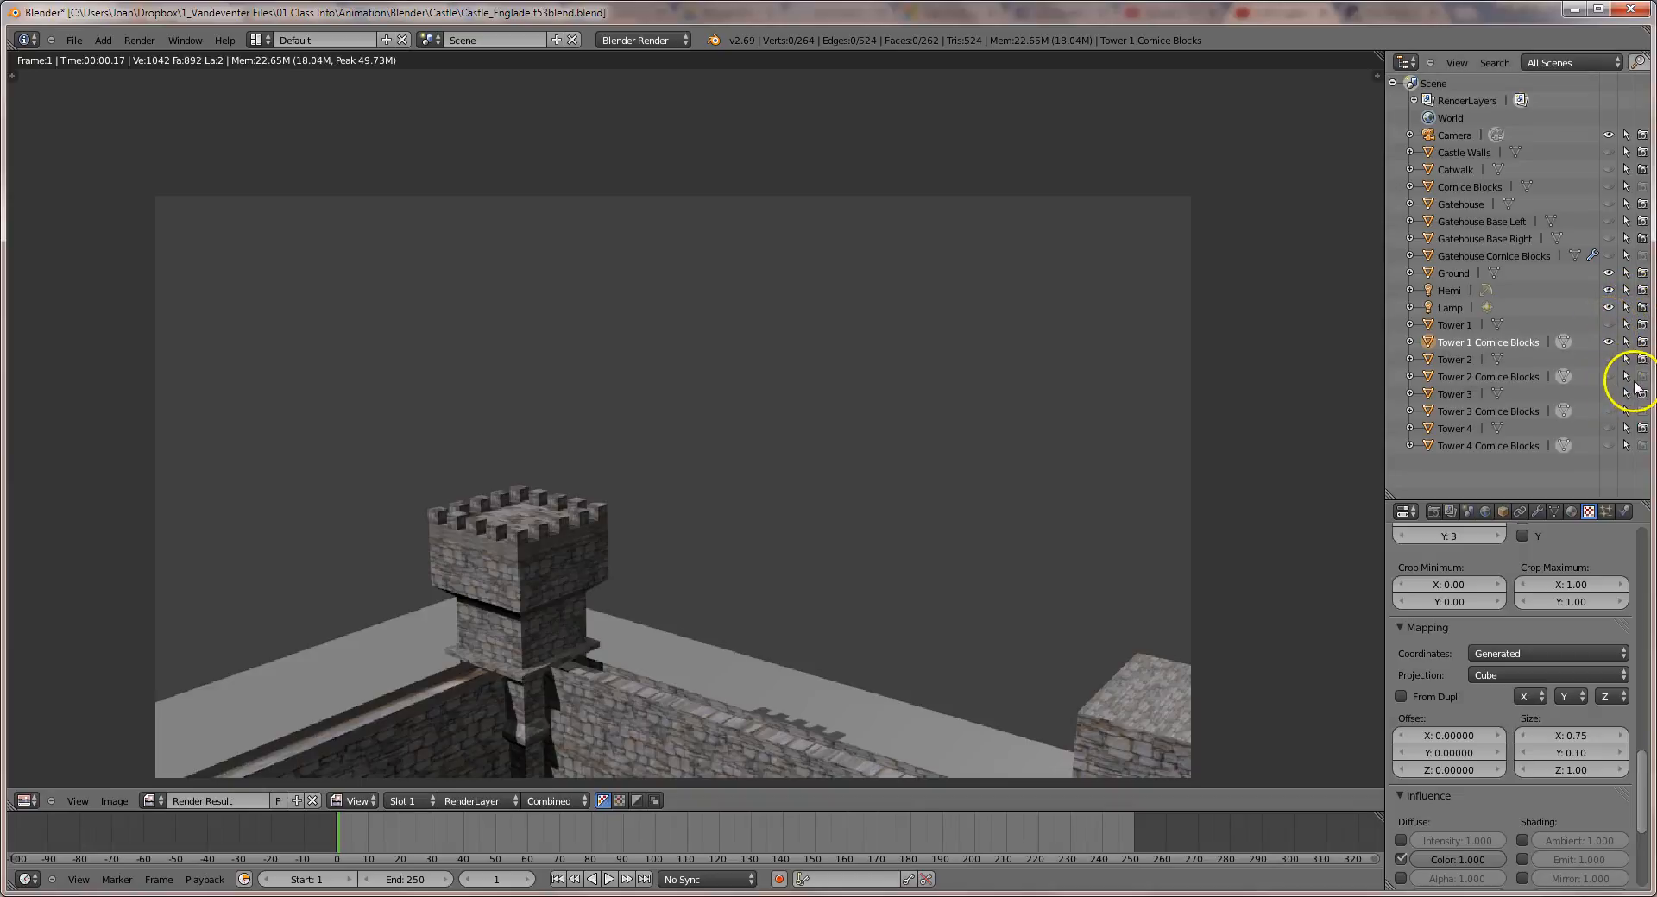
pyautogui.click(1608, 376)
pyautogui.click(1642, 376)
pyautogui.click(1608, 411)
pyautogui.click(1642, 411)
pyautogui.click(1607, 445)
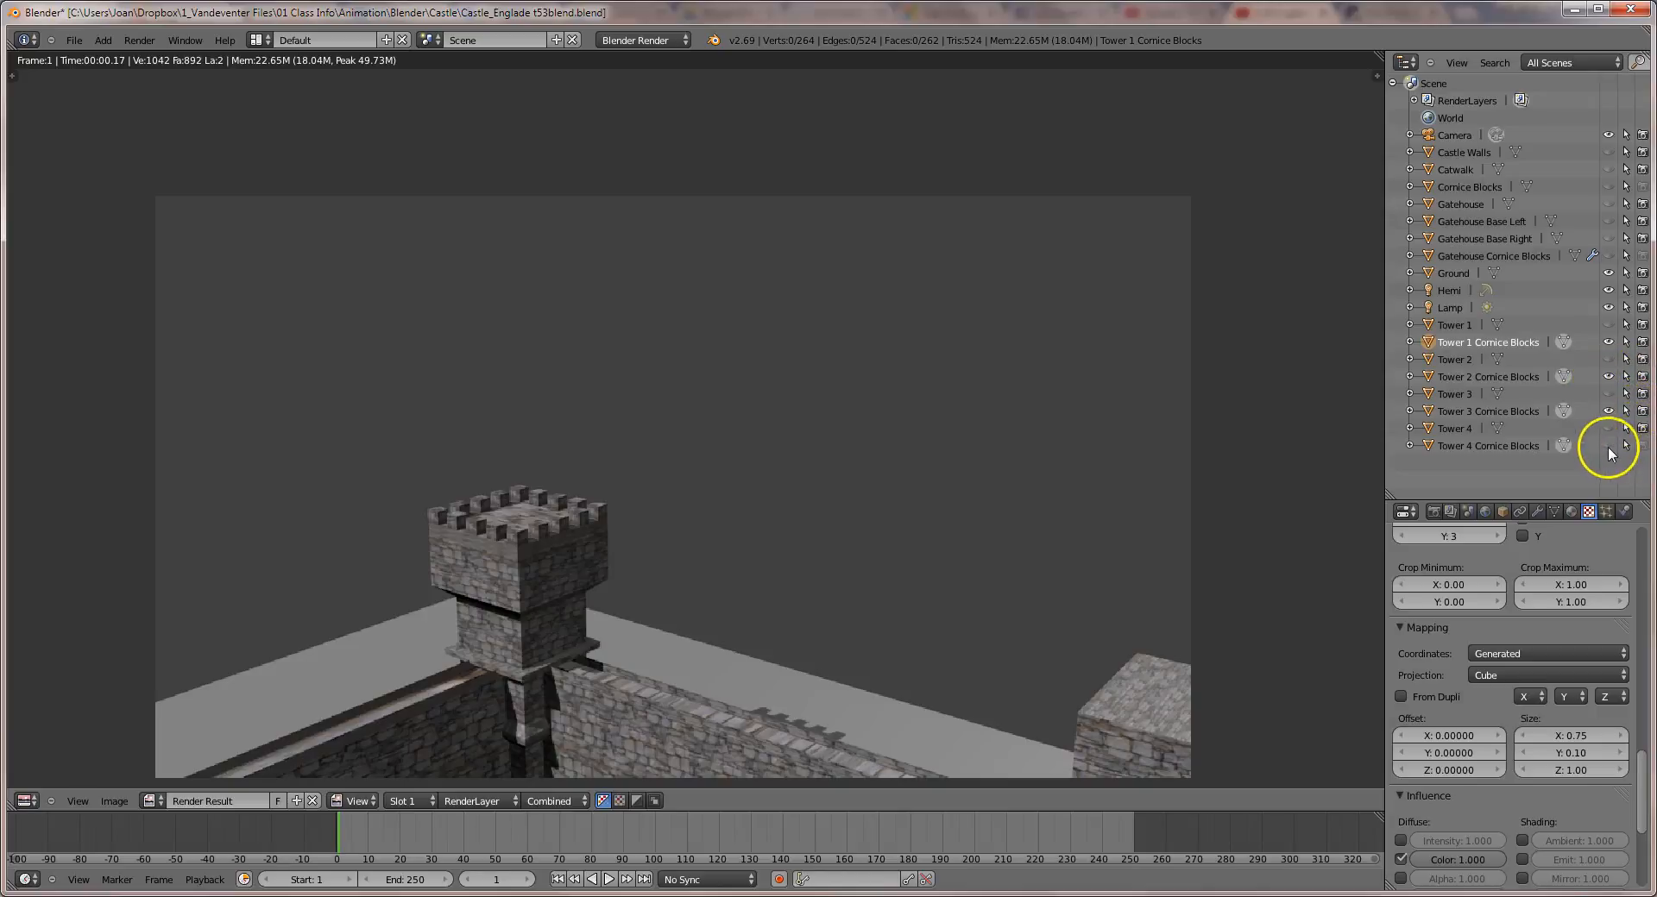
pyautogui.click(1642, 446)
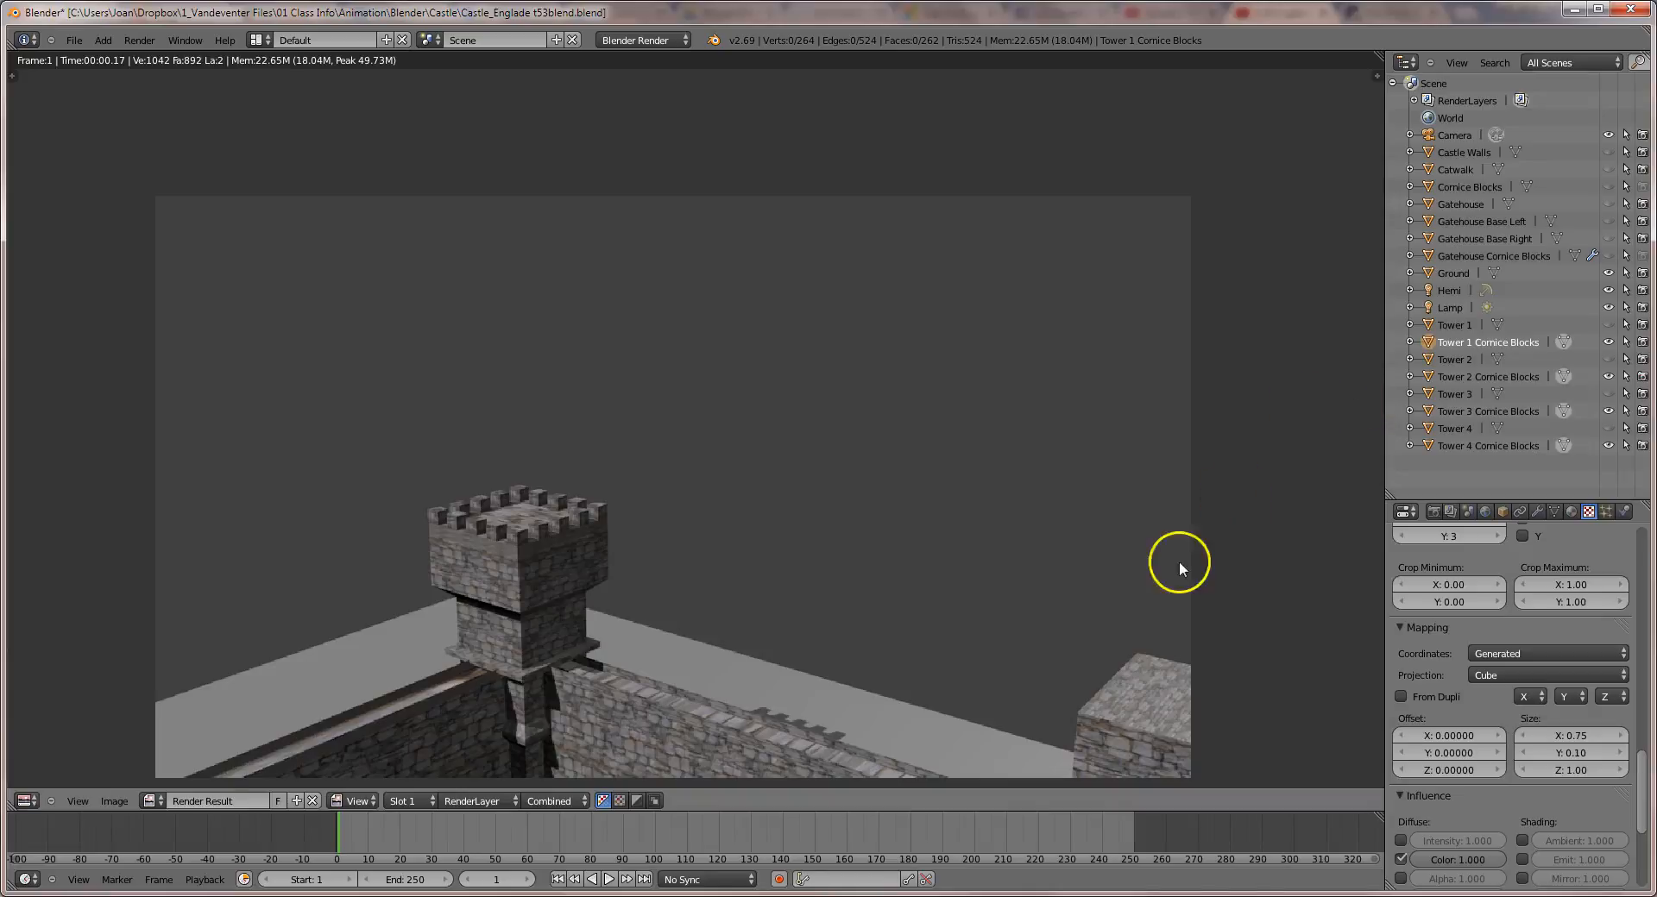
# Align the camera to a wider view that frames the cornice blocks of all four towers.
pyautogui.press('Escape')
pyautogui.scroll(-5, 928, 595)
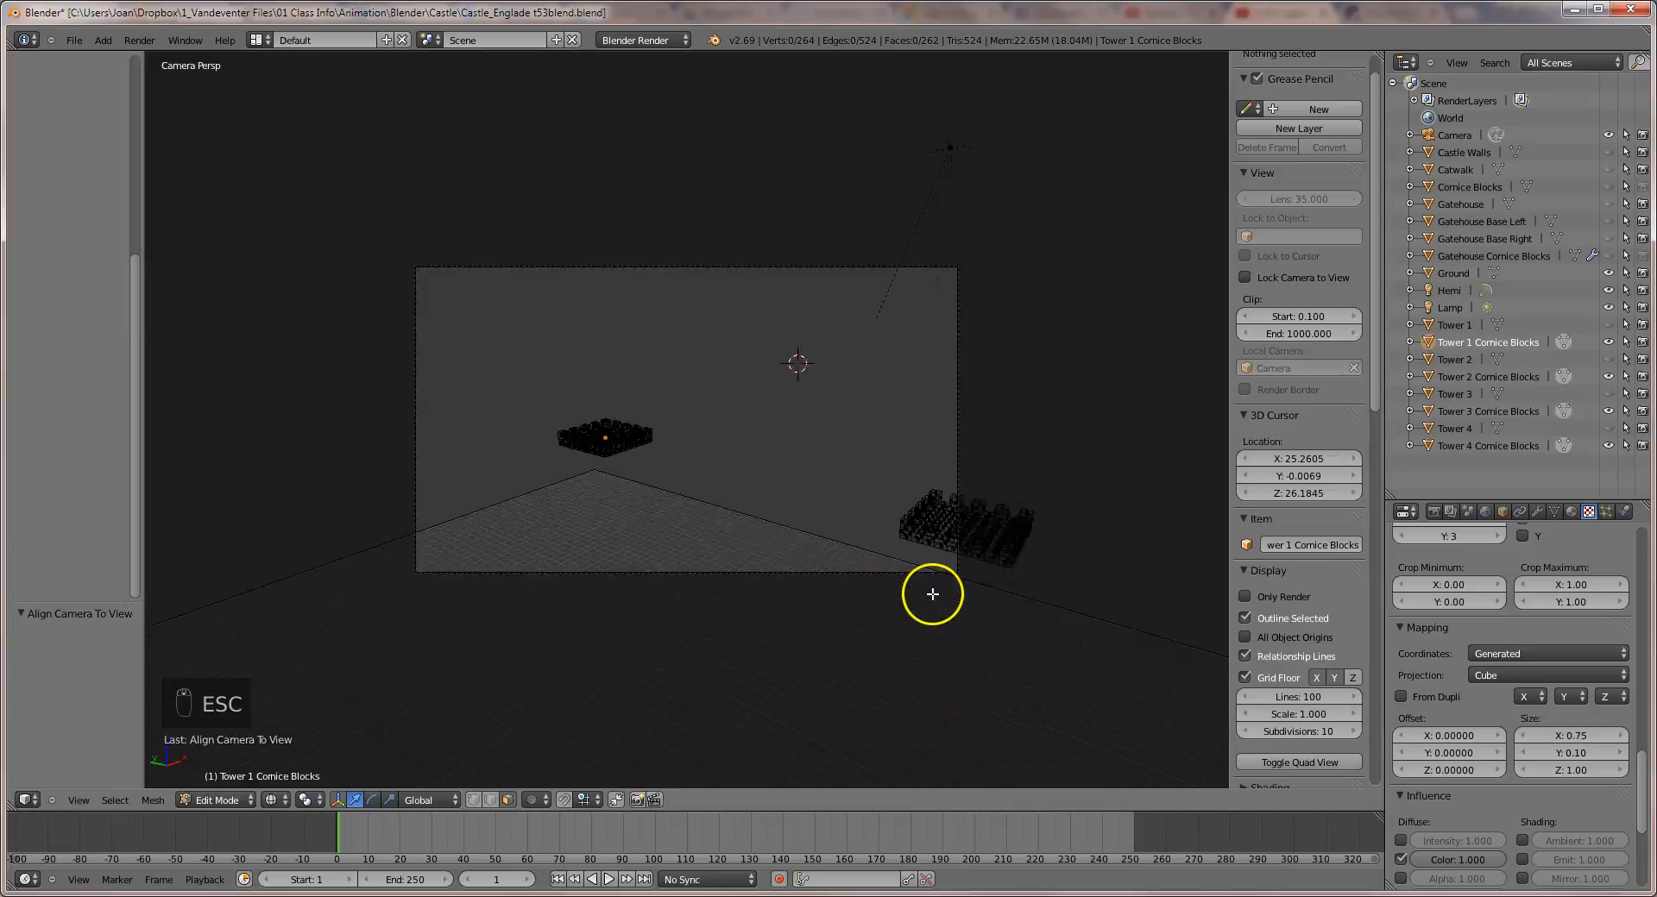
pyautogui.scroll(4, 929, 580)
pyautogui.scroll(-4, 925, 572)
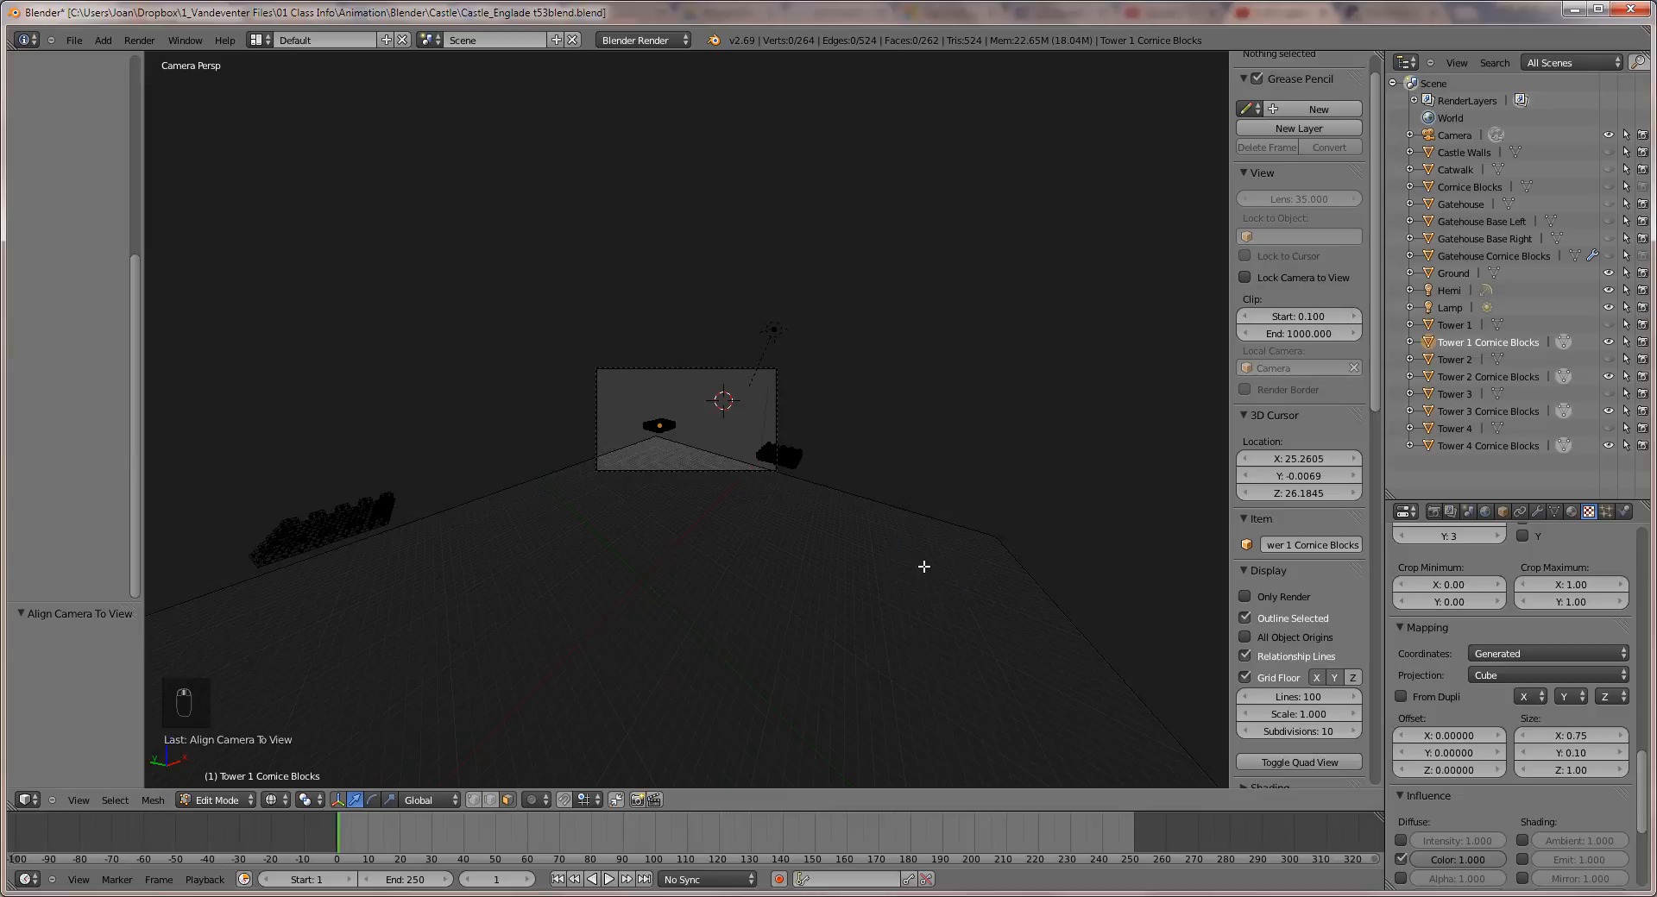
pyautogui.moveTo(924, 567); pyautogui.dragTo(954, 515, button='middle')
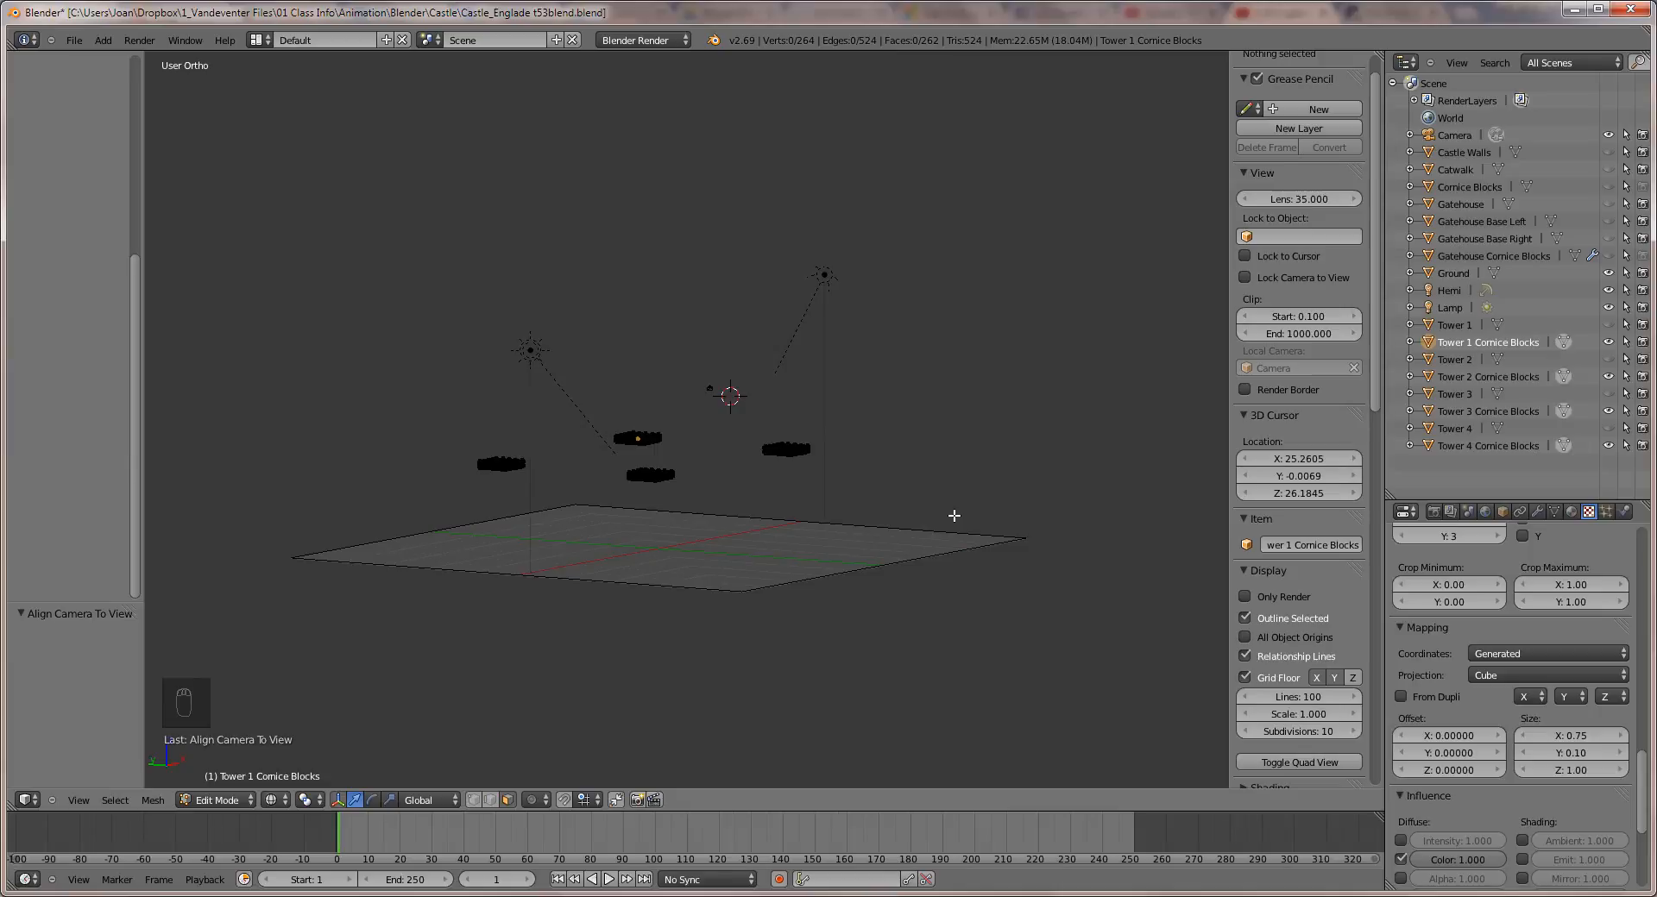
pyautogui.press('ctrl+alt+KP_0')
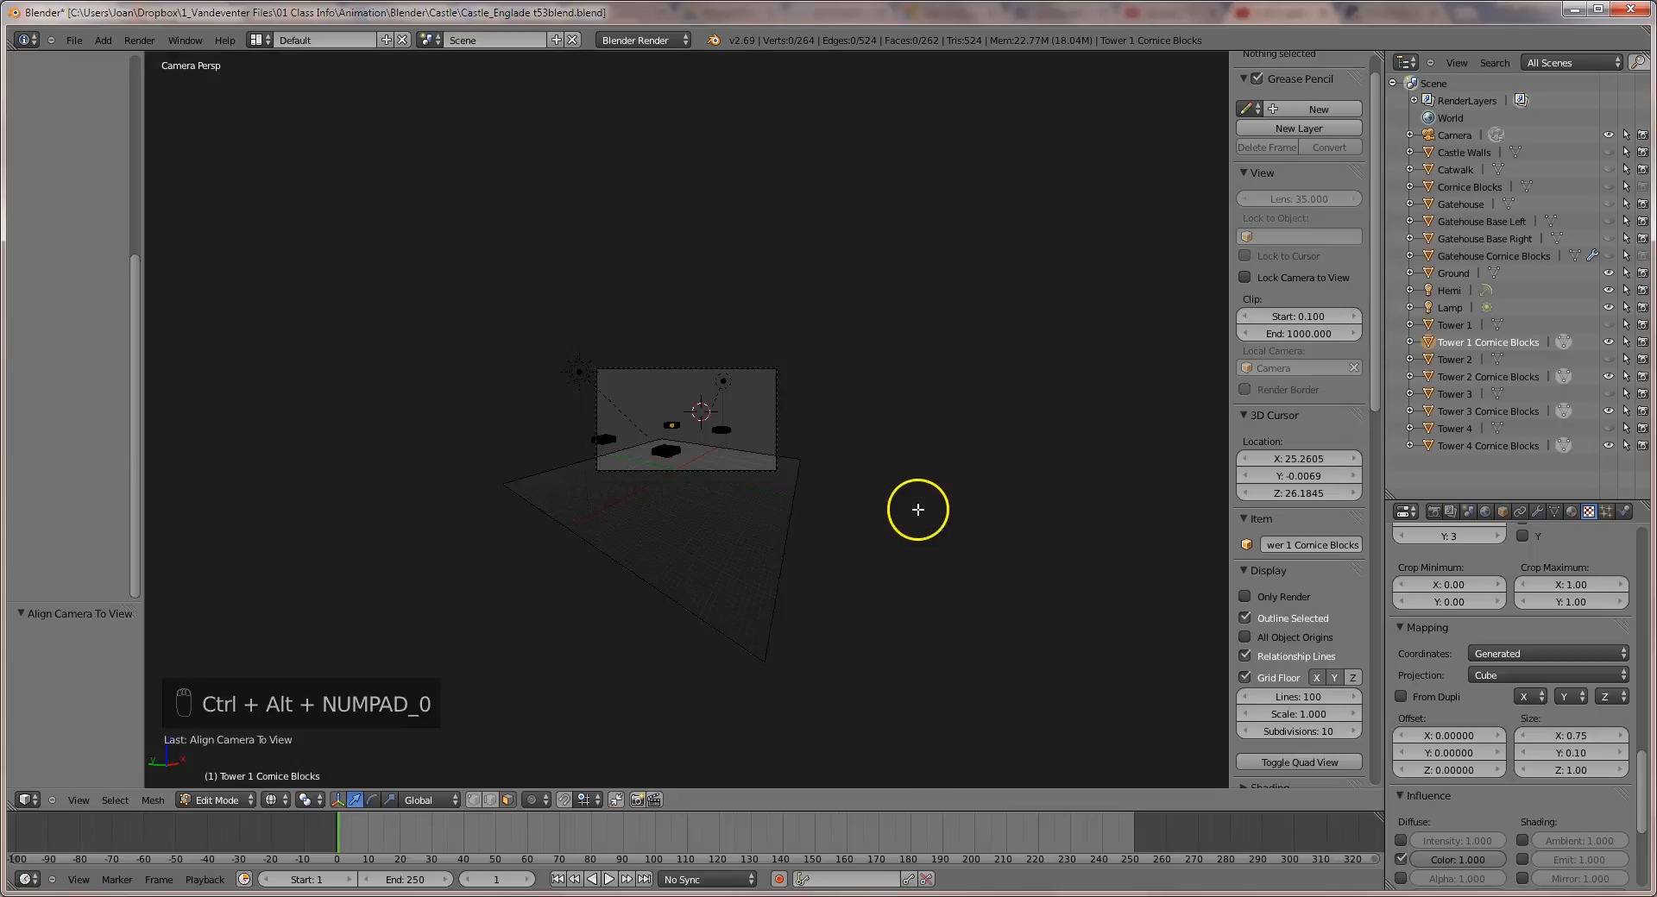
pyautogui.press('KP_0')
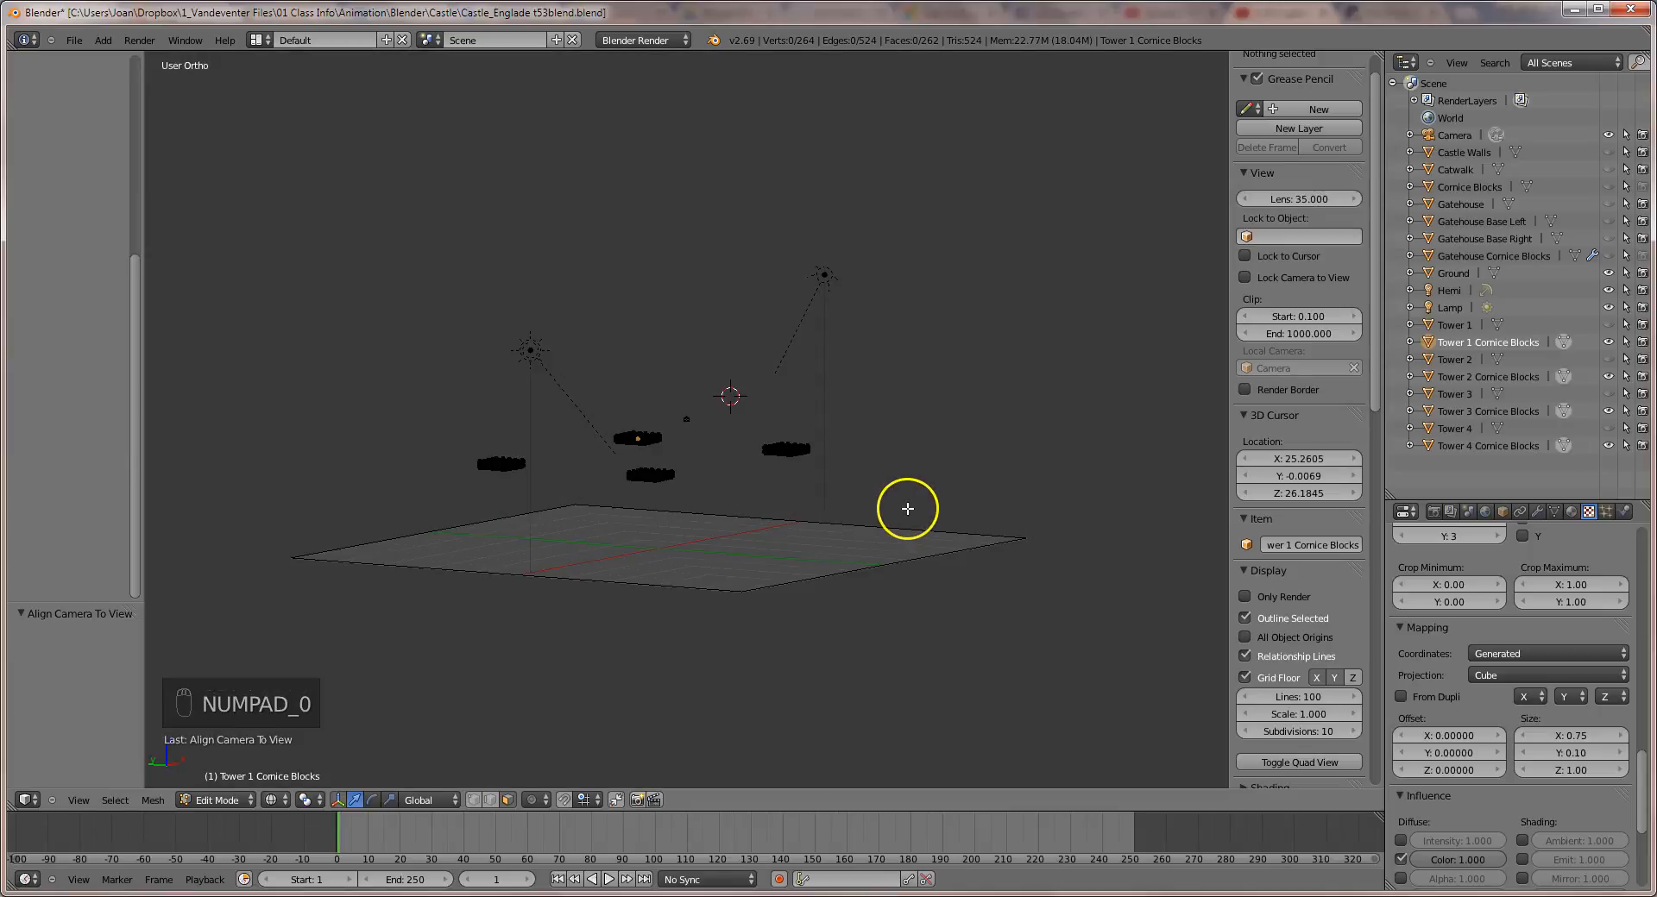
pyautogui.keyDown('shift'); pyautogui.moveTo(908, 506); pyautogui.dragTo(958, 476, button='middle'); pyautogui.keyUp('shift')
pyautogui.press('ctrl+alt+KP_0')
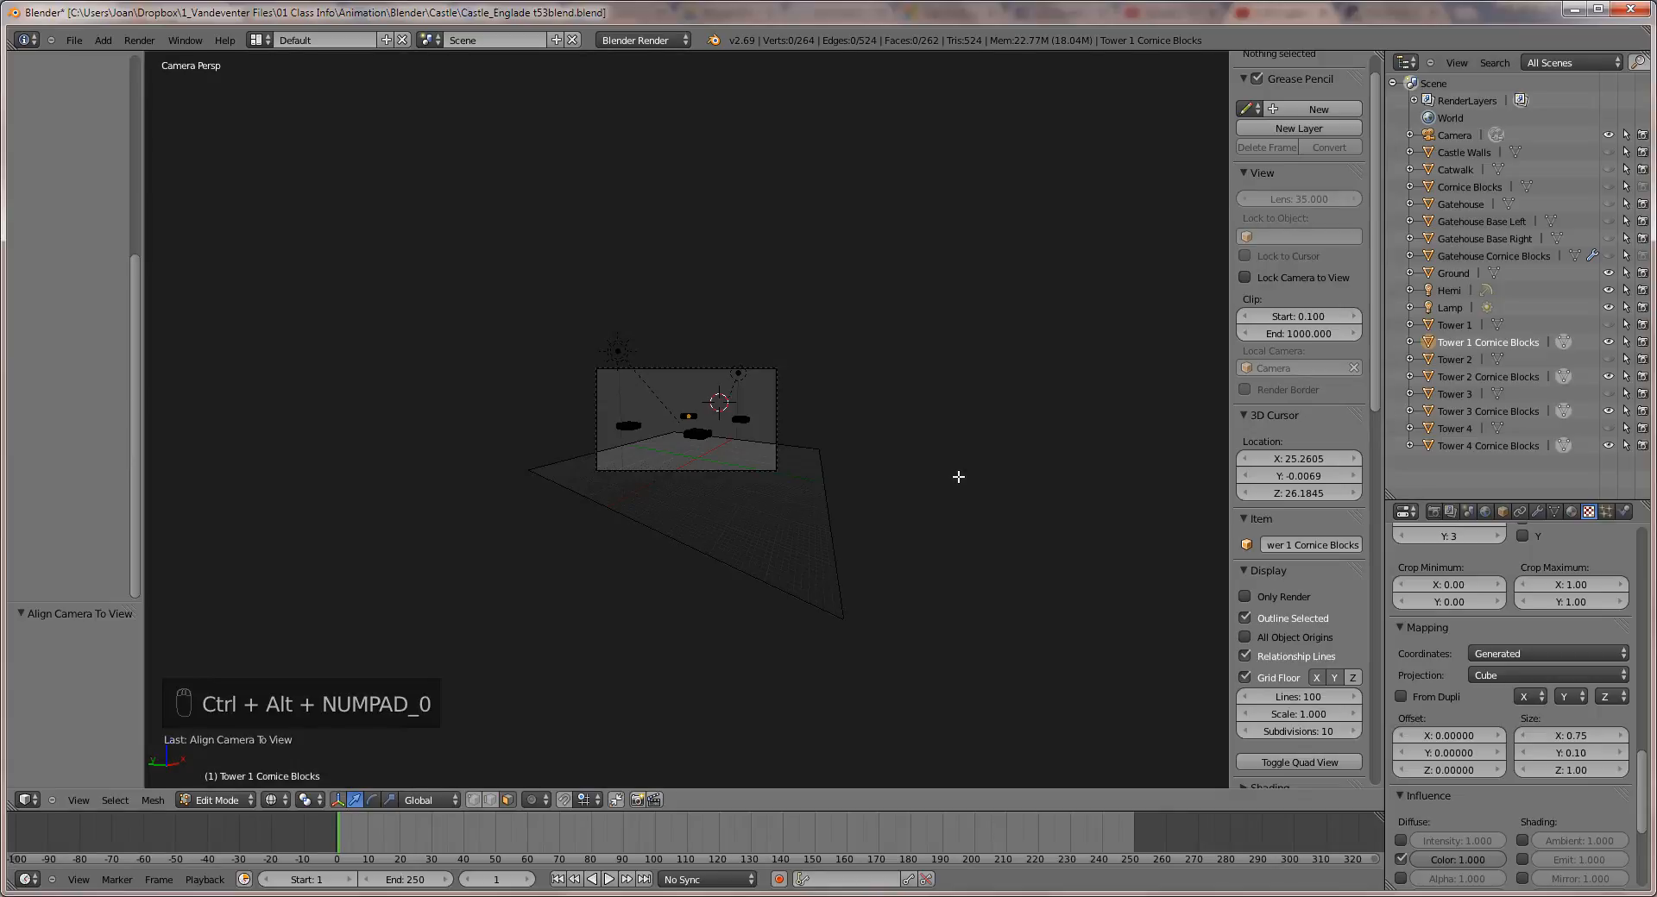
pyautogui.scroll(5, 958, 476)
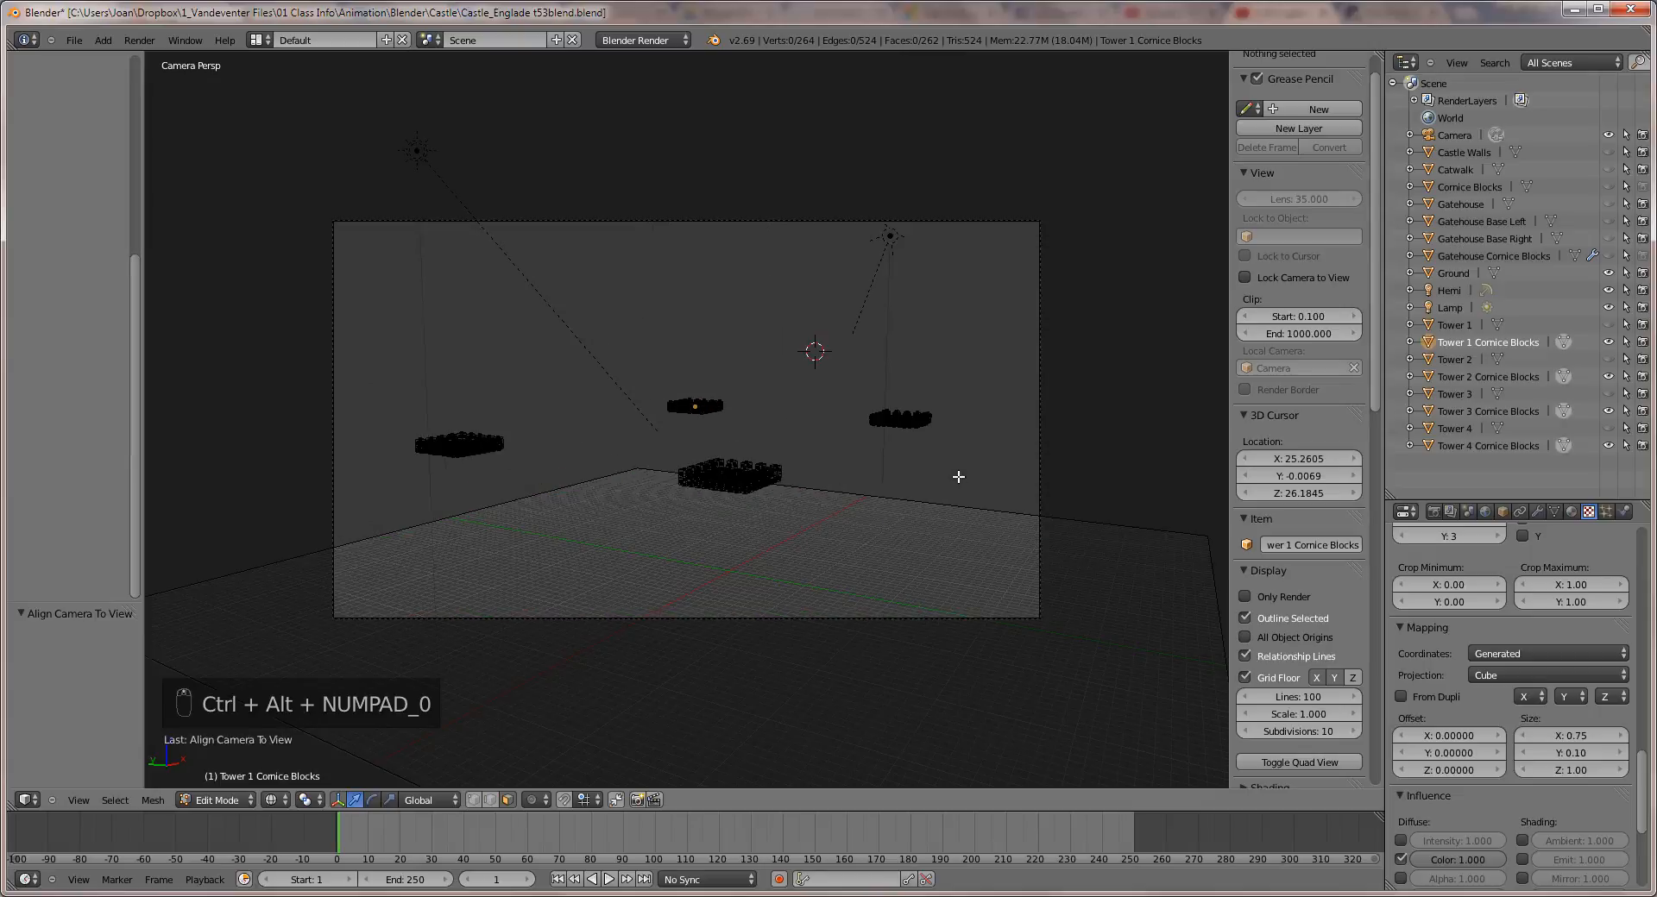
# Render the castle from the wider camera view and examine the cornice blocks on all four towers.
pyautogui.press('F12')
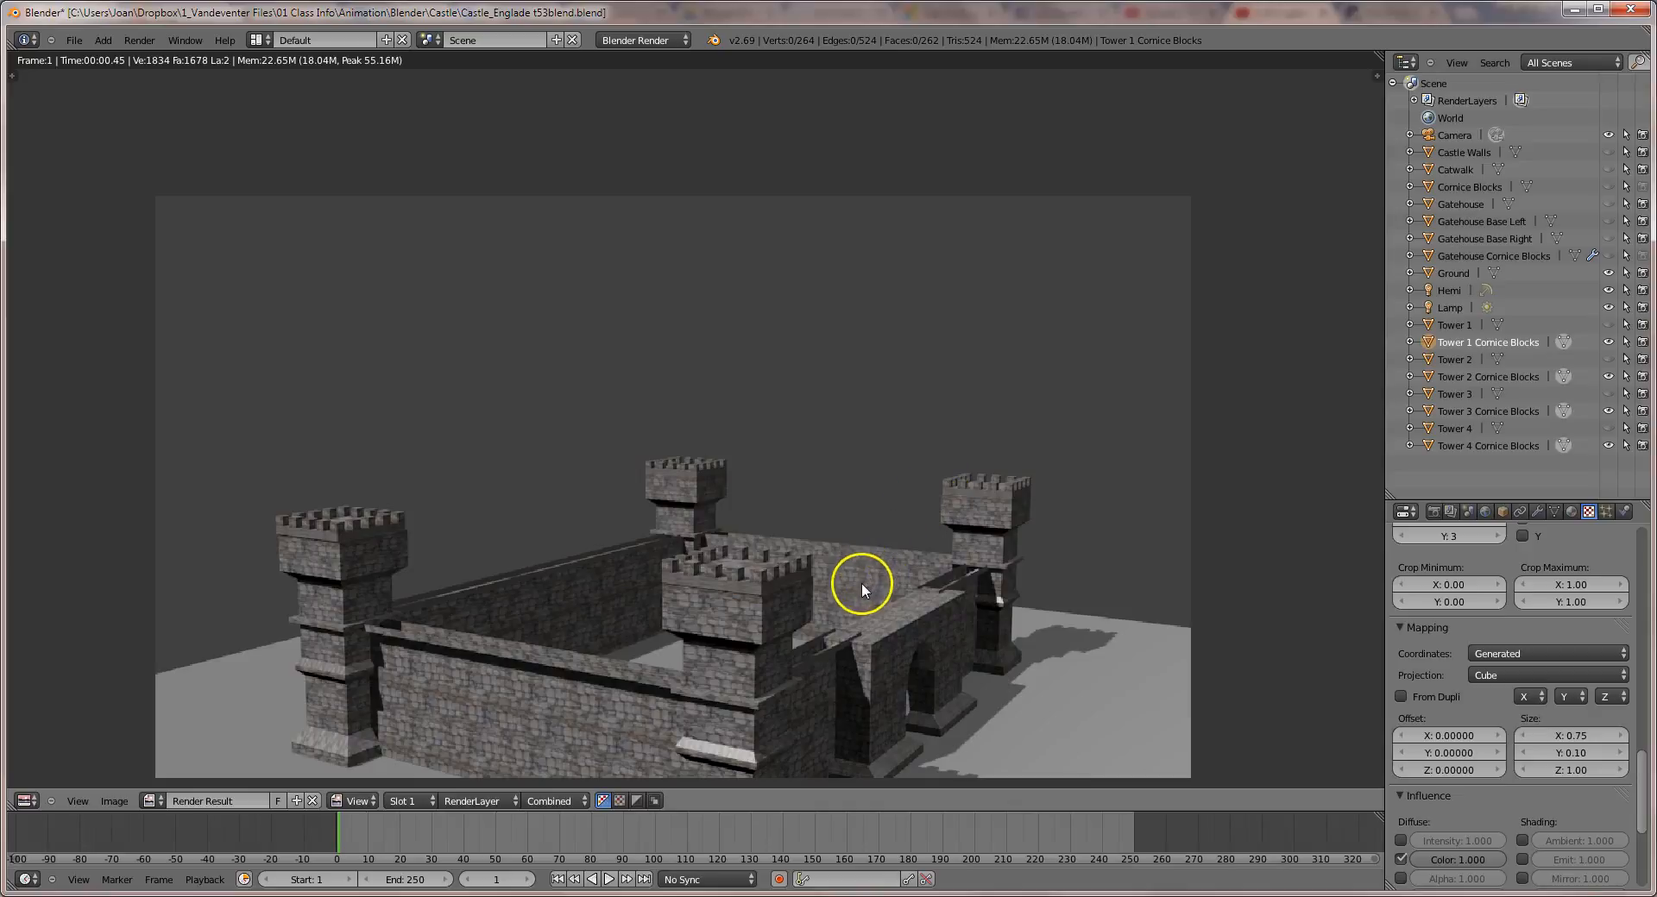
pyautogui.moveTo(806, 594); pyautogui.dragTo(781, 577, button='middle')
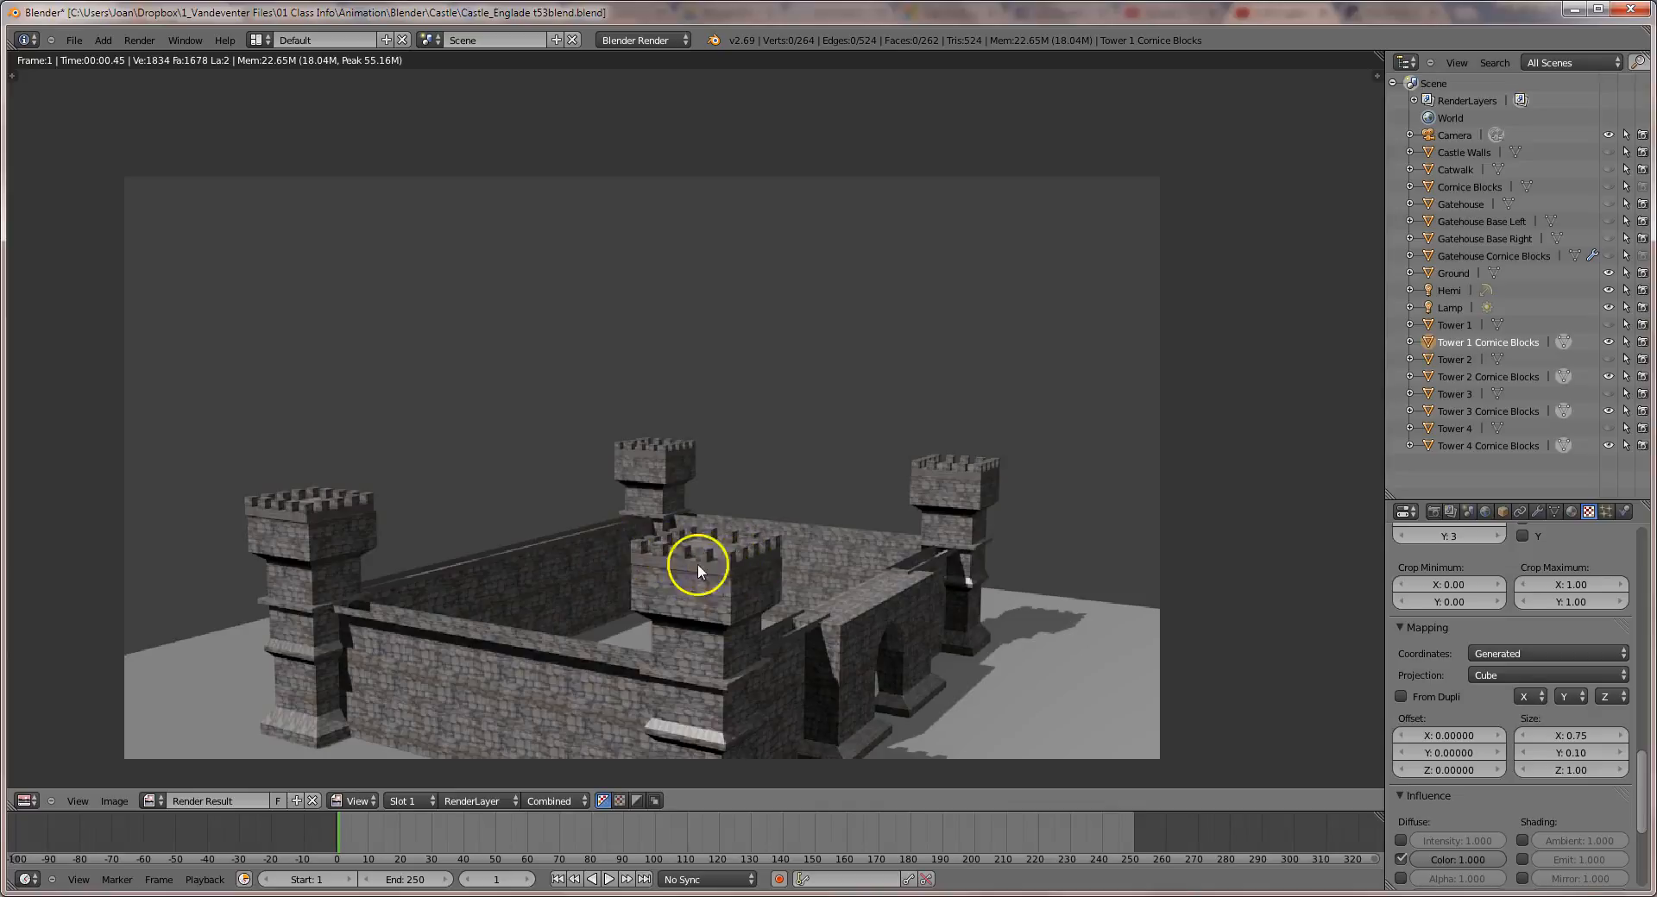
pyautogui.scroll(2, 717, 569)
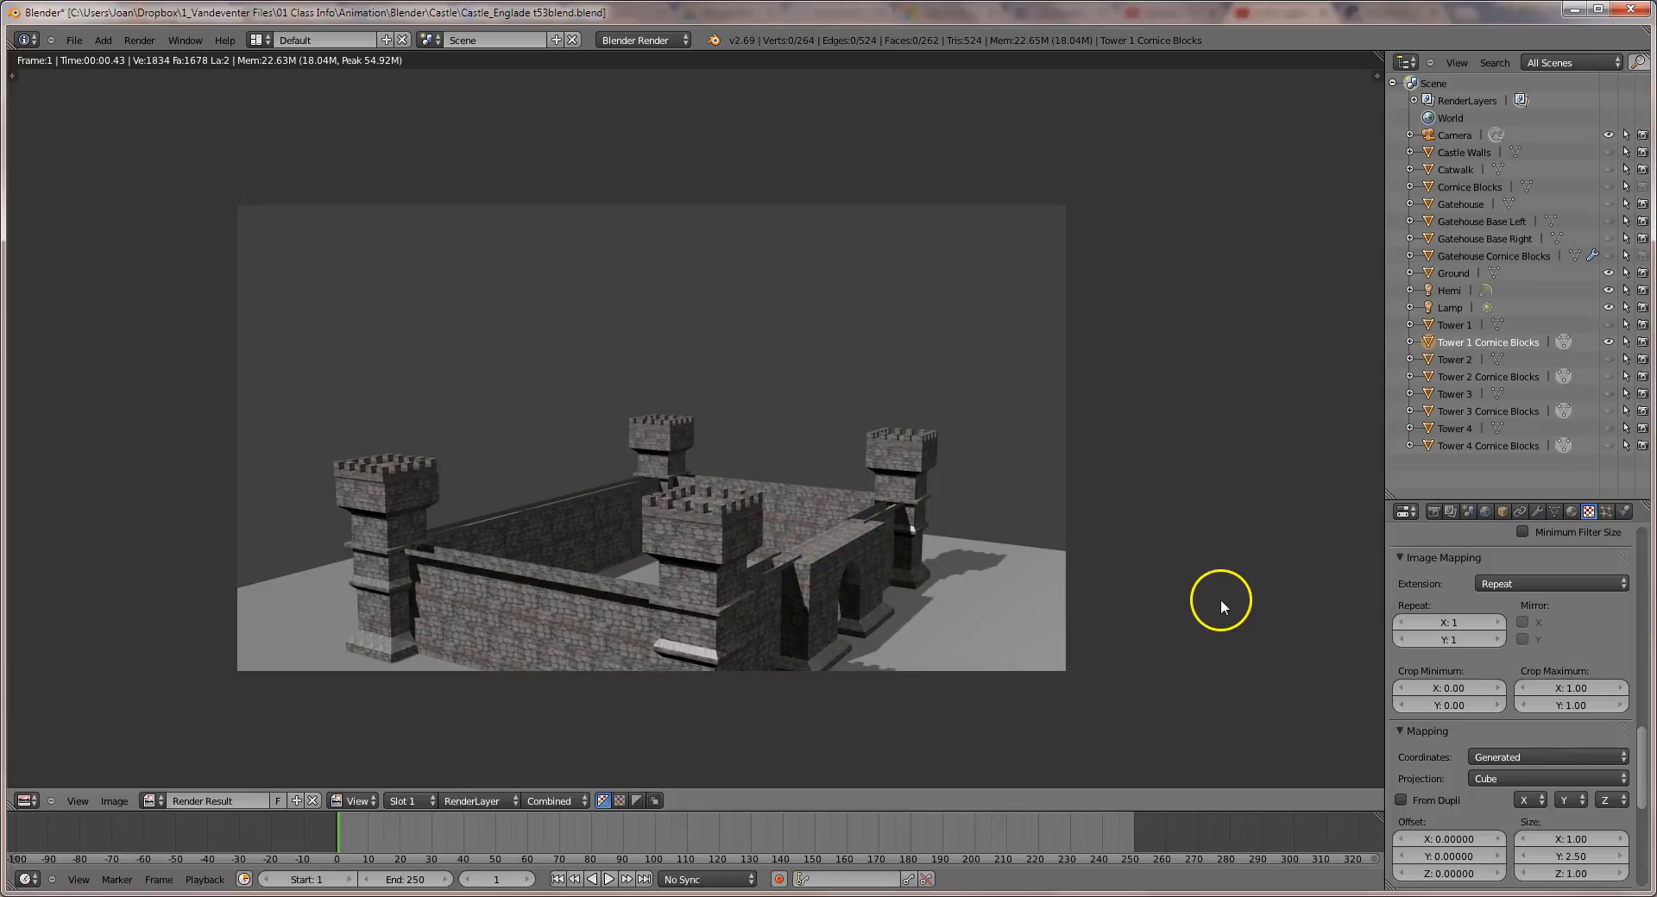
# Close the render, unhide the remaining castle parts in the viewport, and make the wall Cornice Blocks visible in both viewport and renders.
pyautogui.scroll(-1, 1221, 599)
pyautogui.press('Escape')
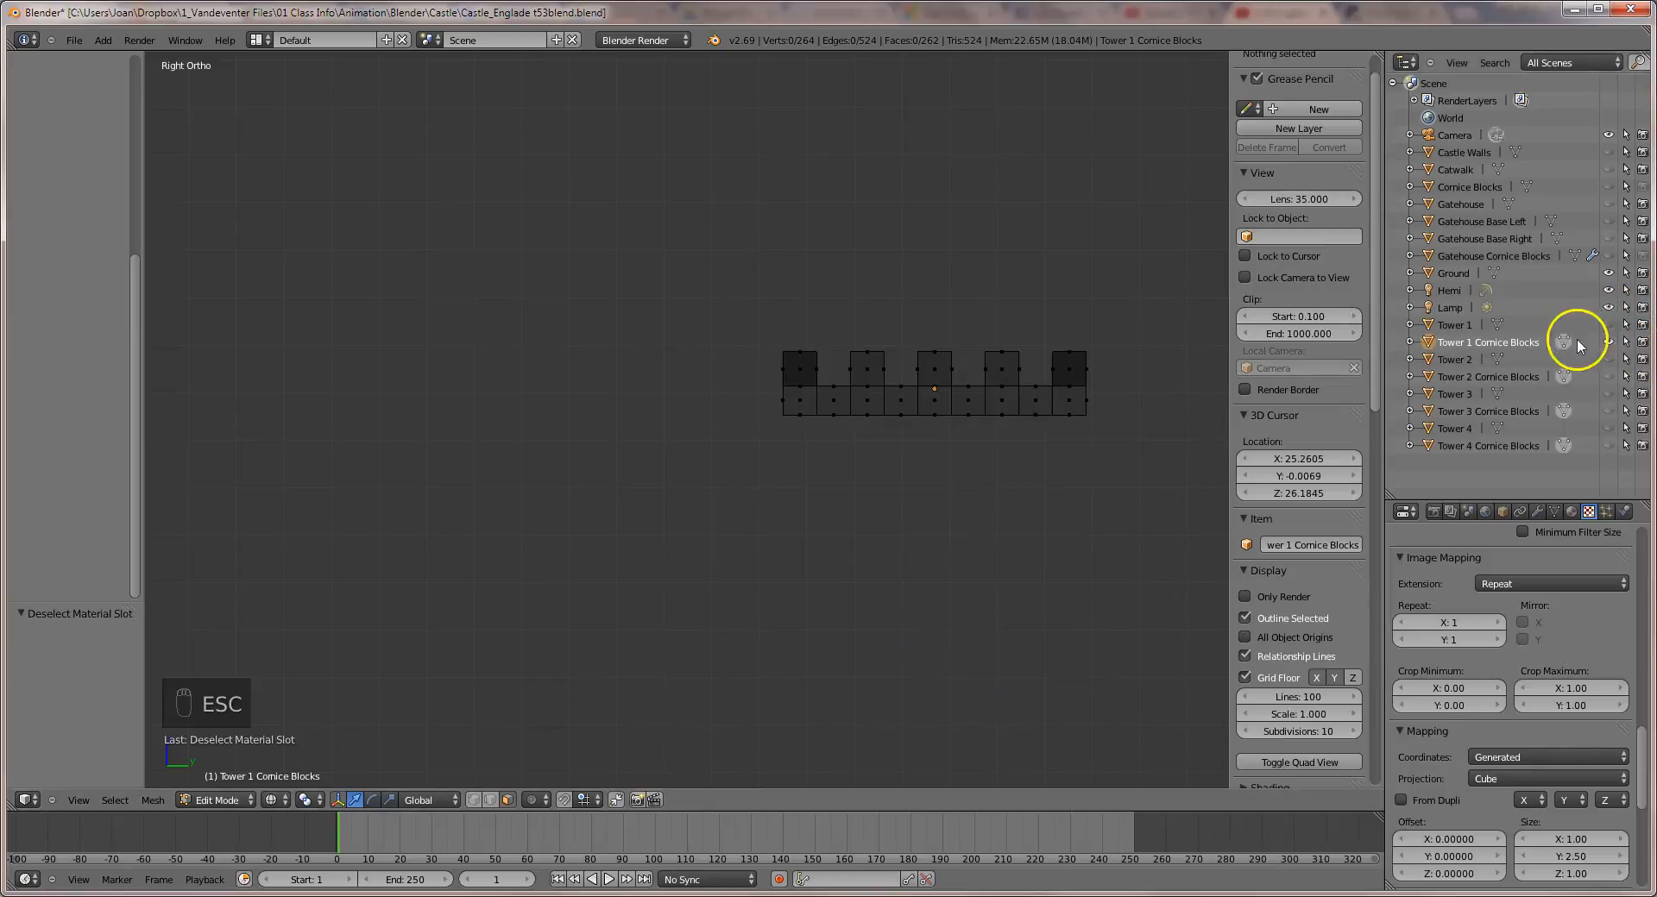
pyautogui.click(1608, 360)
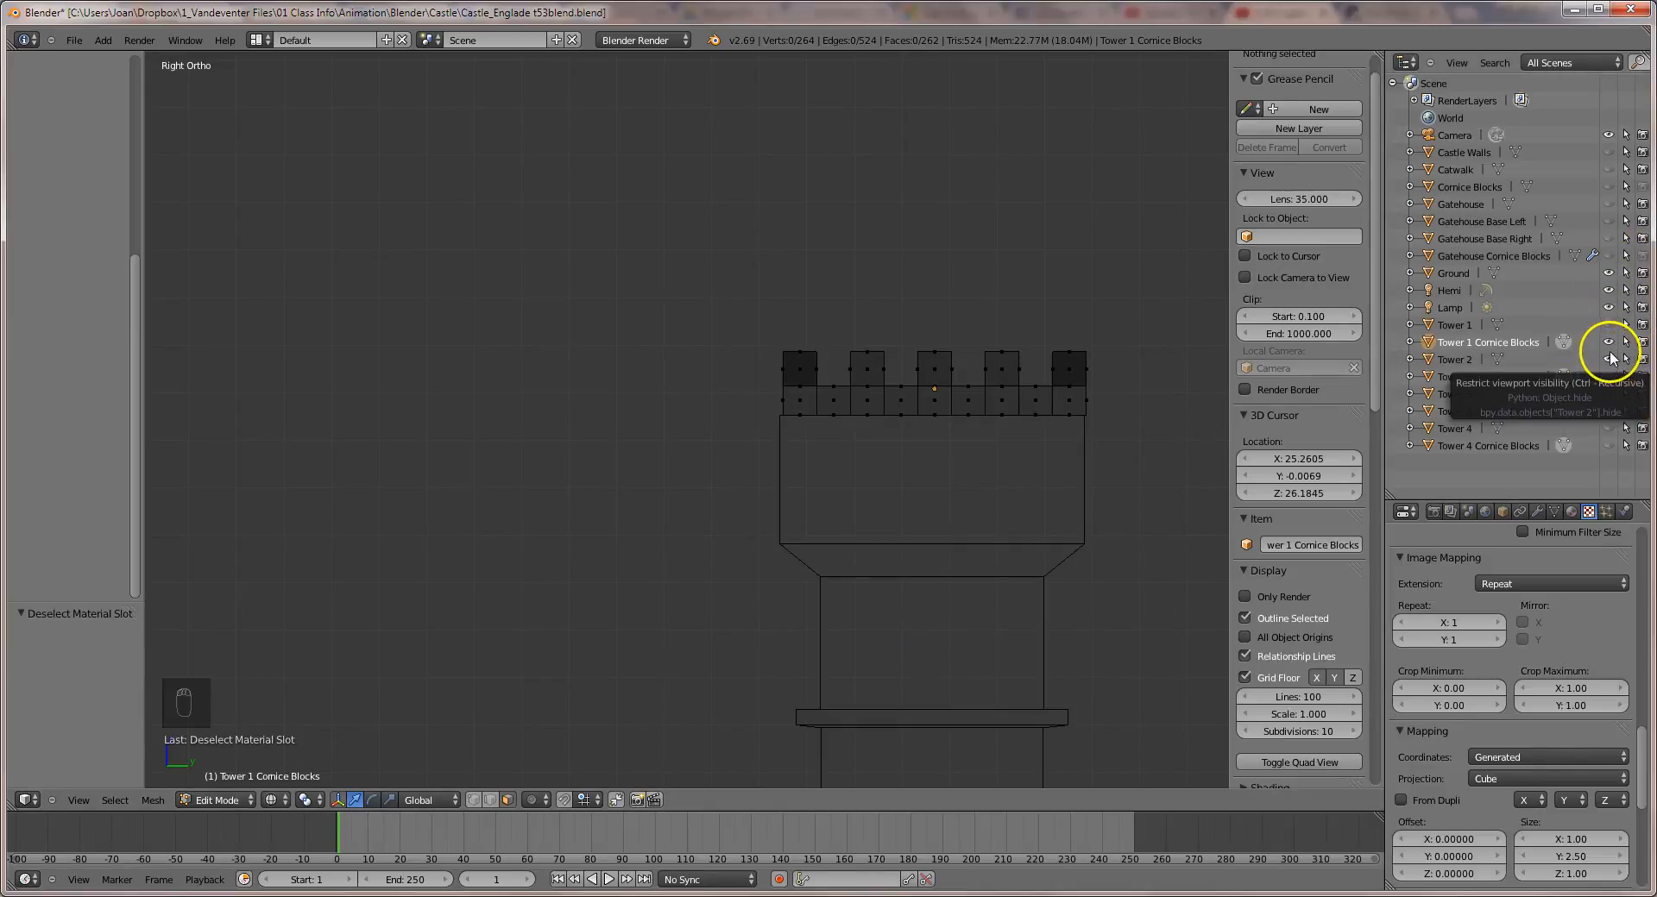
pyautogui.press('Escape')
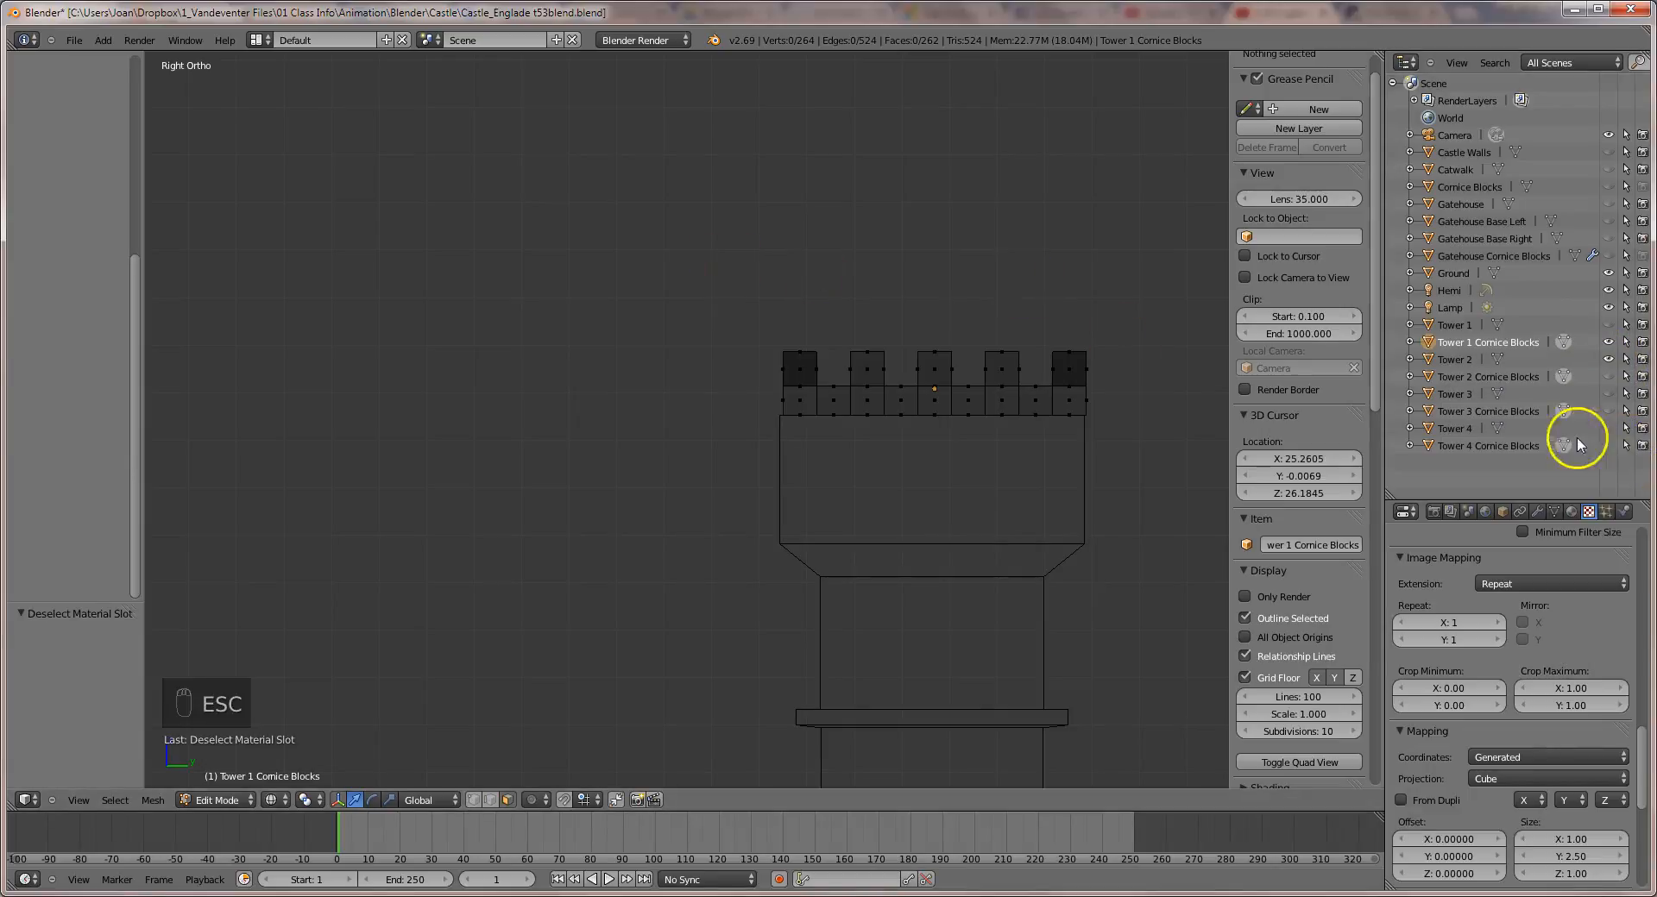
pyautogui.moveTo(1602, 376); pyautogui.dragTo(1626, 278)
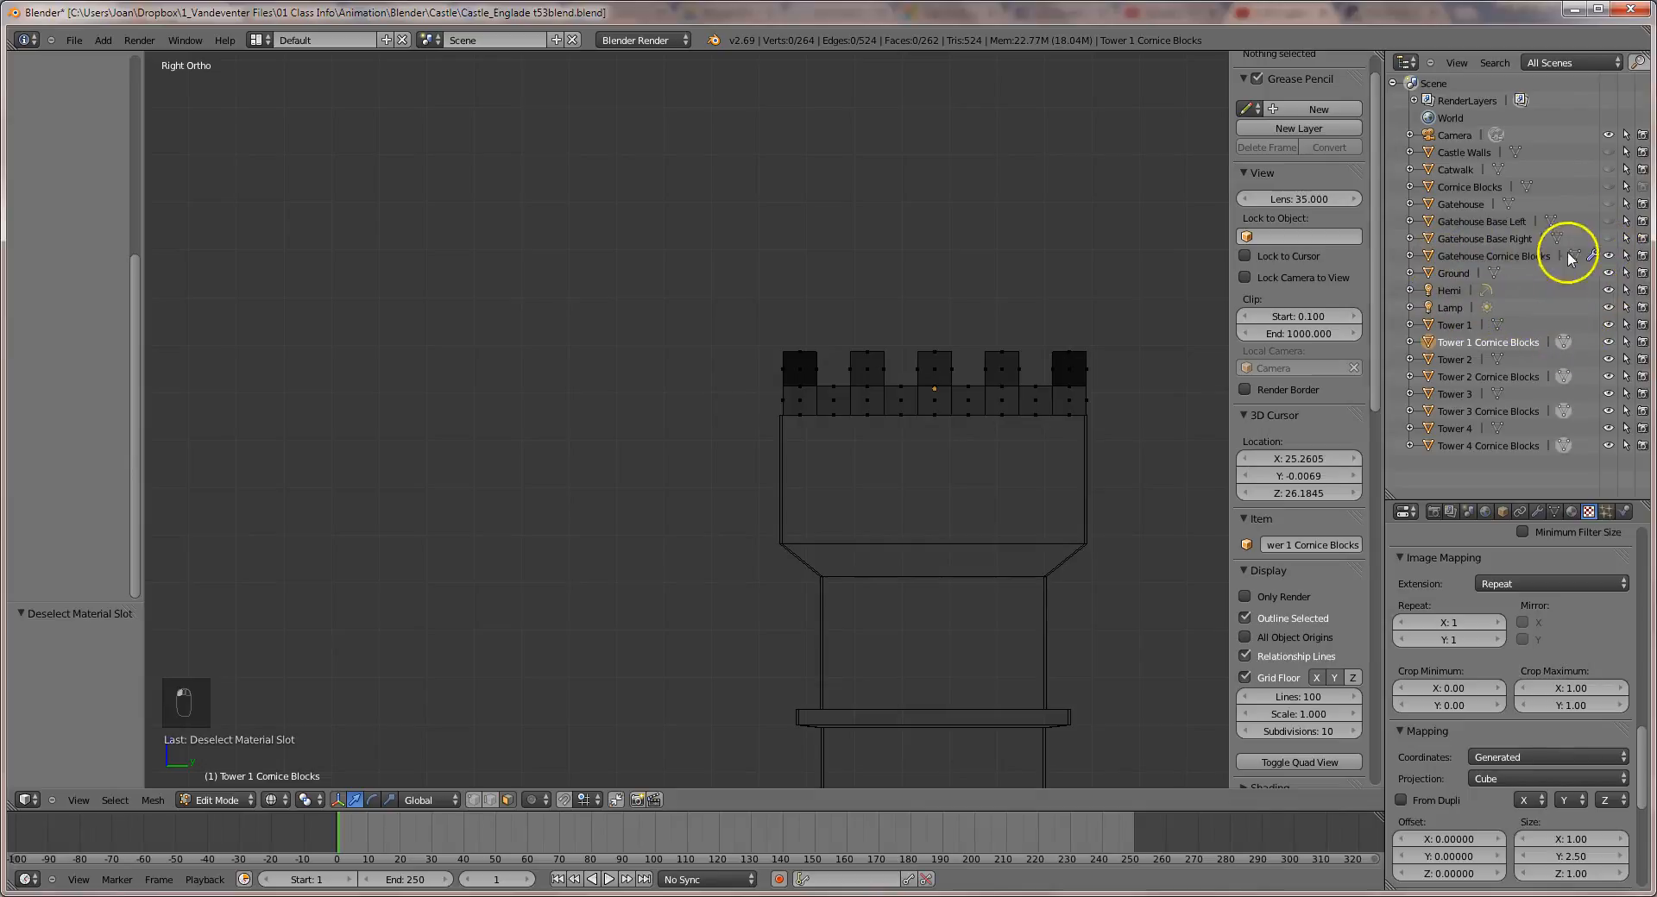
pyautogui.click(1609, 187)
pyautogui.click(1641, 187)
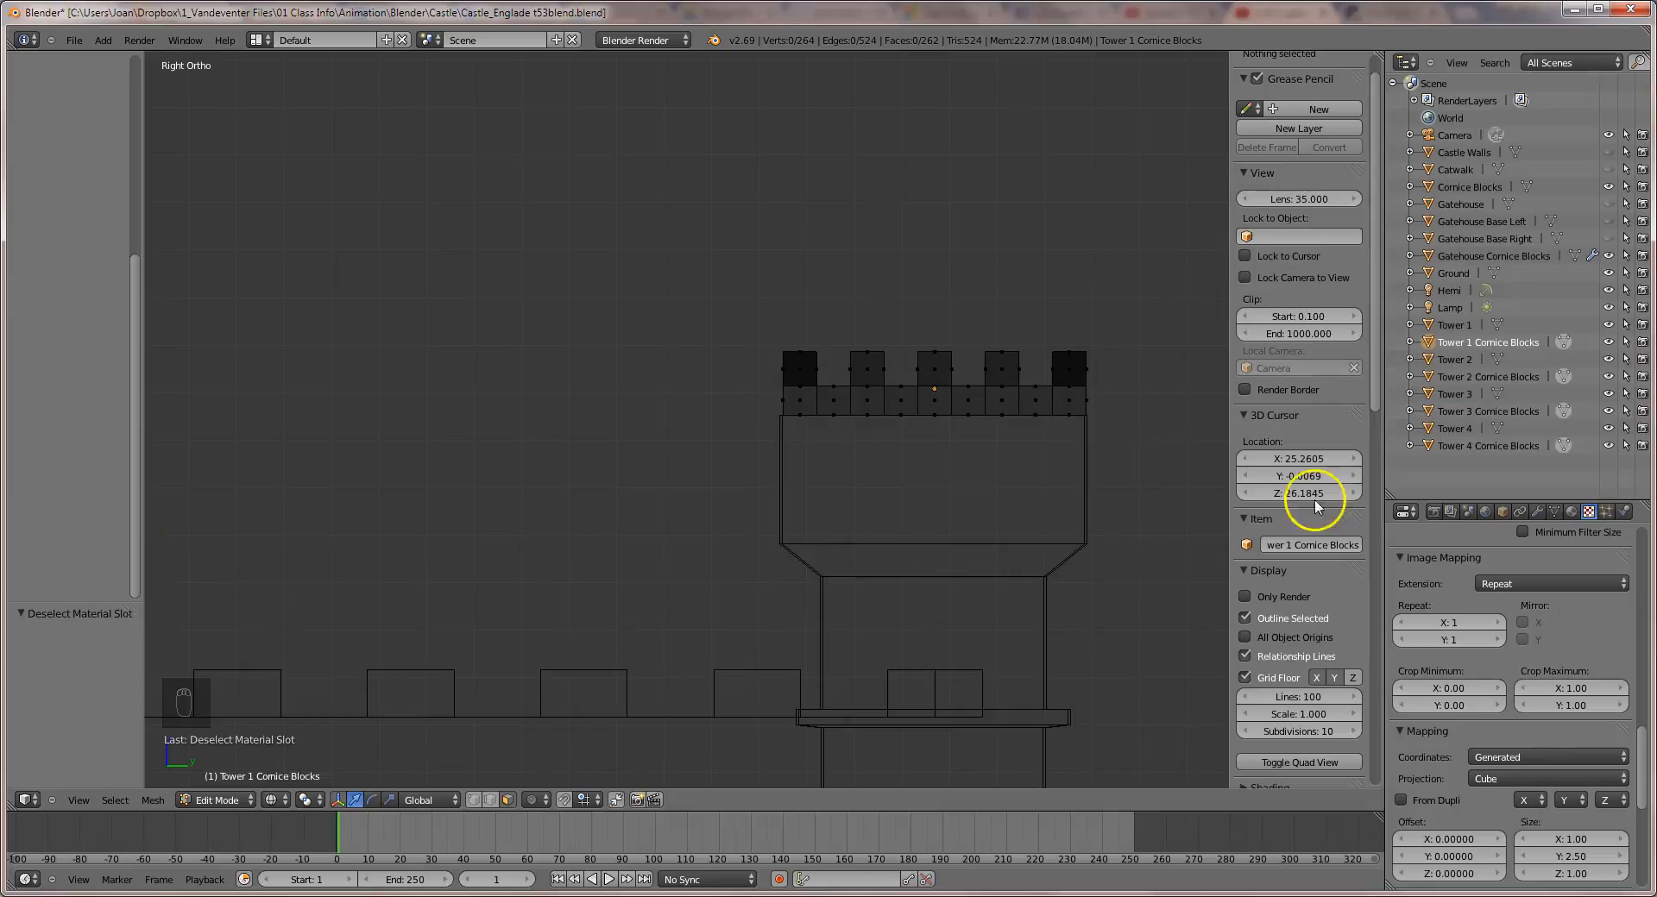
# Select the Gatehouse Cornice Blocks and examine their texture's image repeat, projection and mapping size settings.
pyautogui.scroll(-6, 932, 479)
pyautogui.scroll(-3, 932, 479)
pyautogui.scroll(3, 1002, 470)
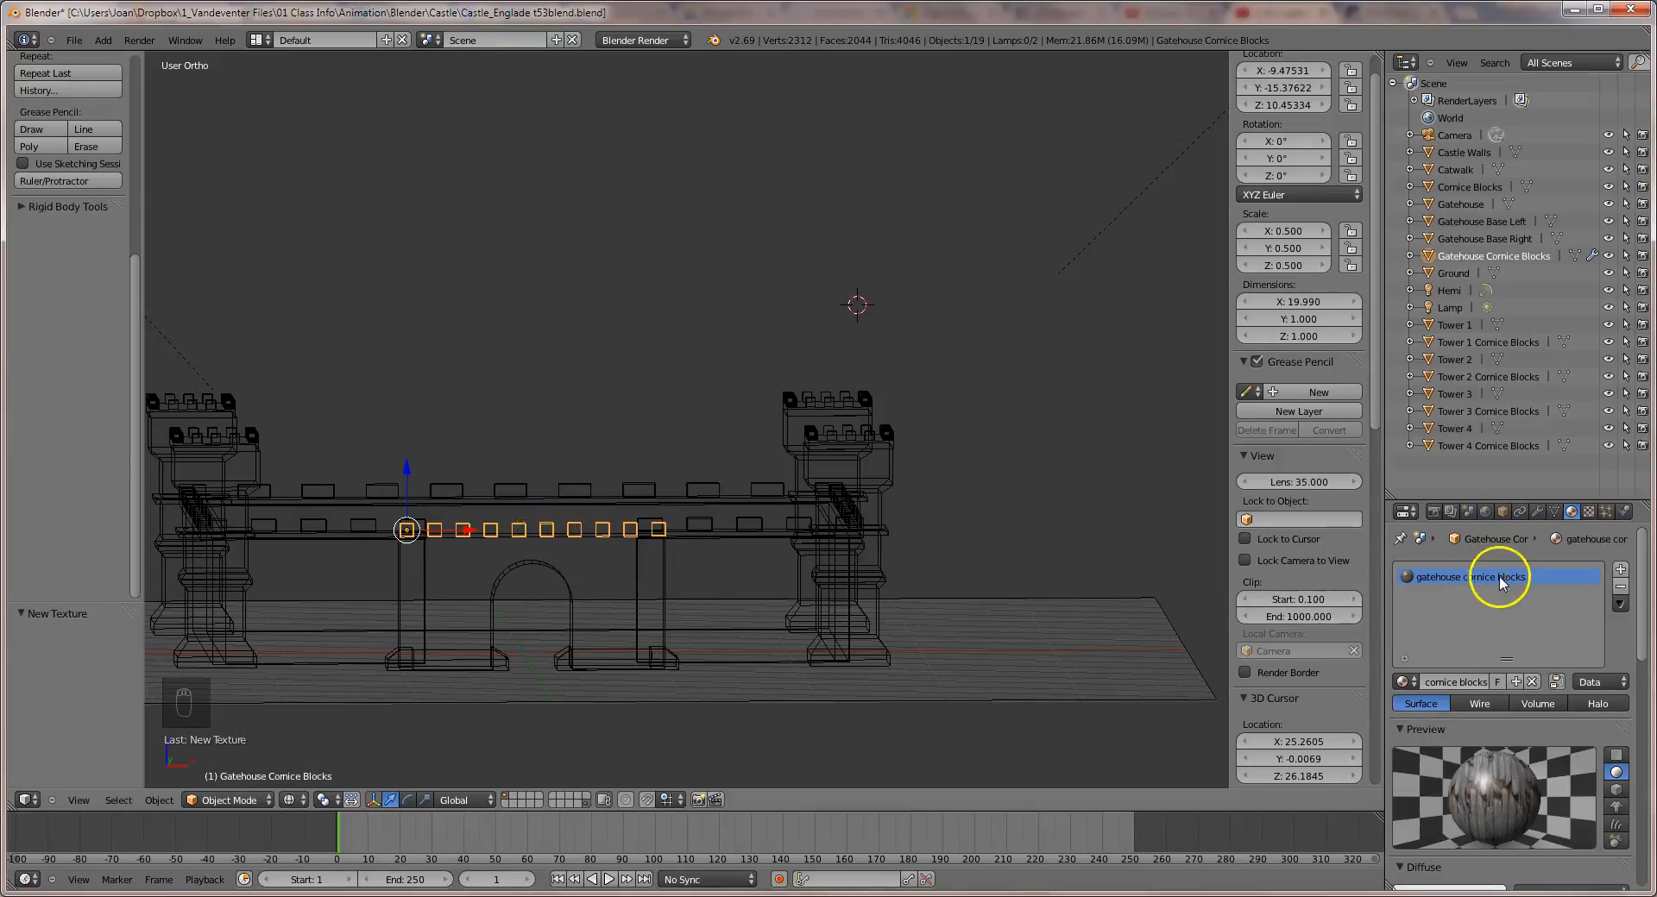
pyautogui.click(1588, 512)
pyautogui.scroll(10, 1502, 572)
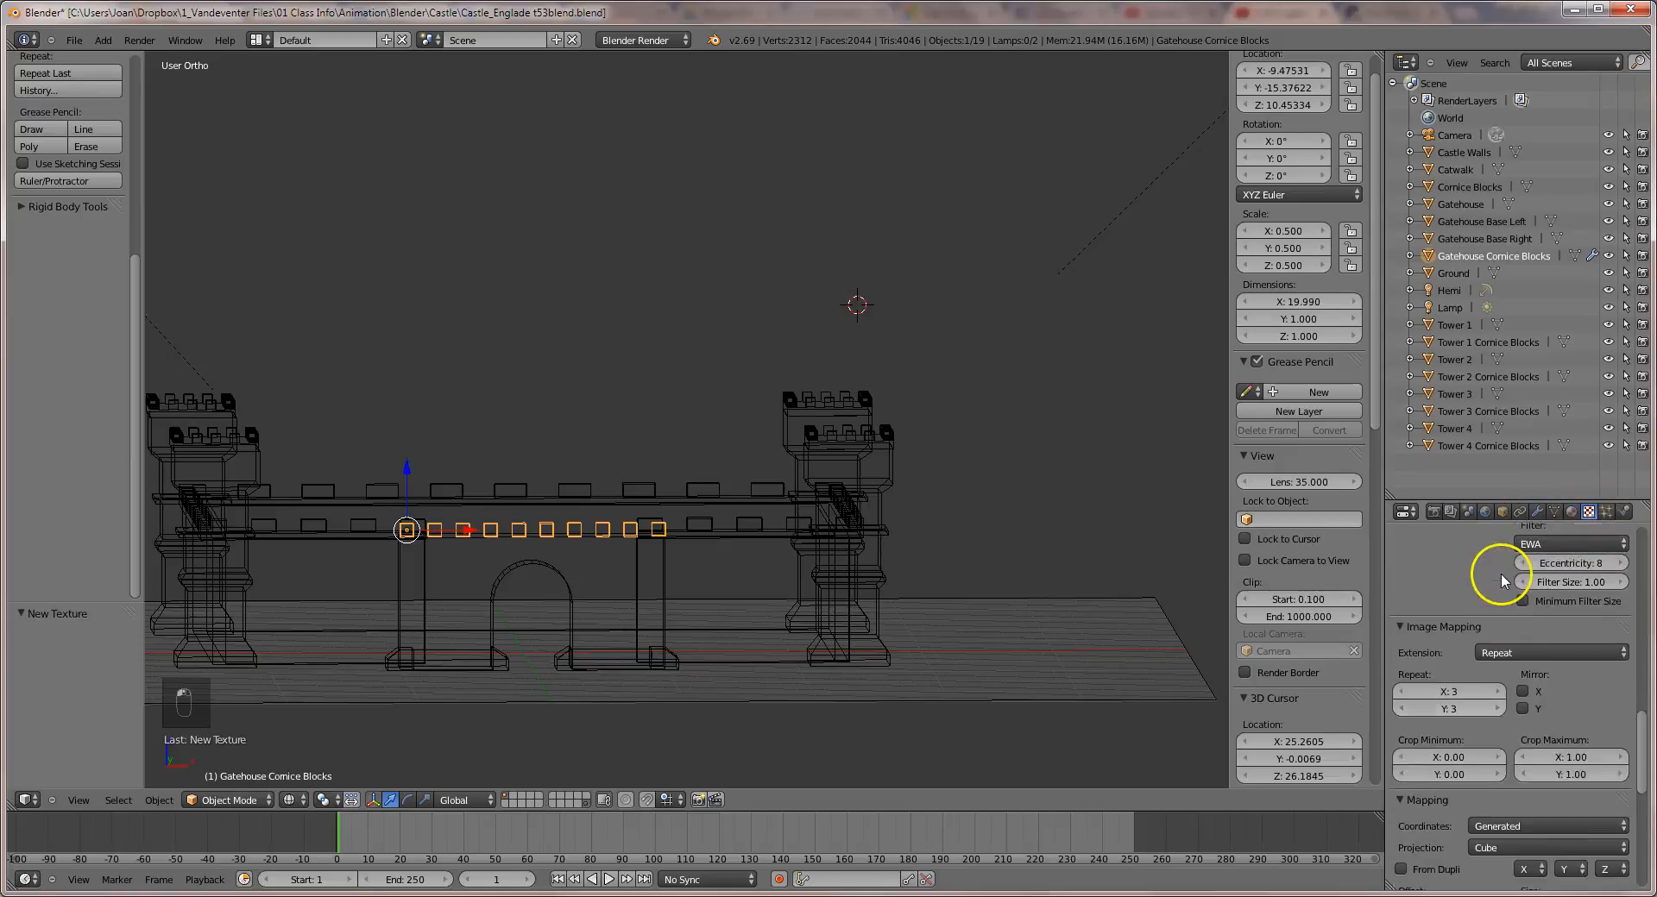
pyautogui.scroll(-10, 1501, 572)
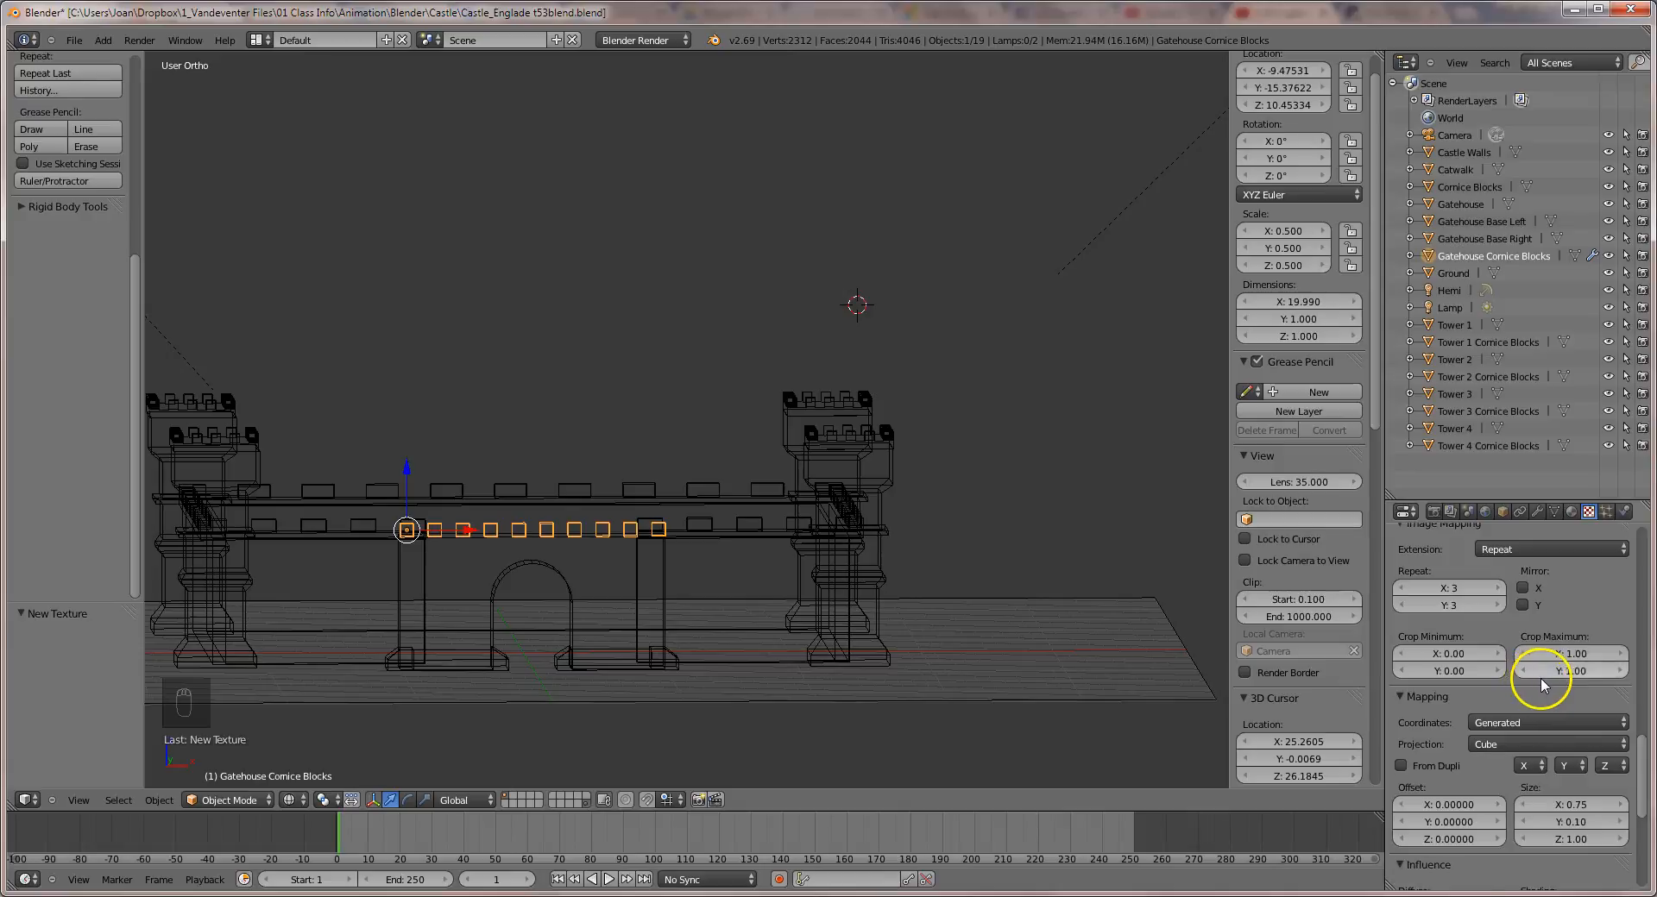
pyautogui.scroll(-3, 1540, 678)
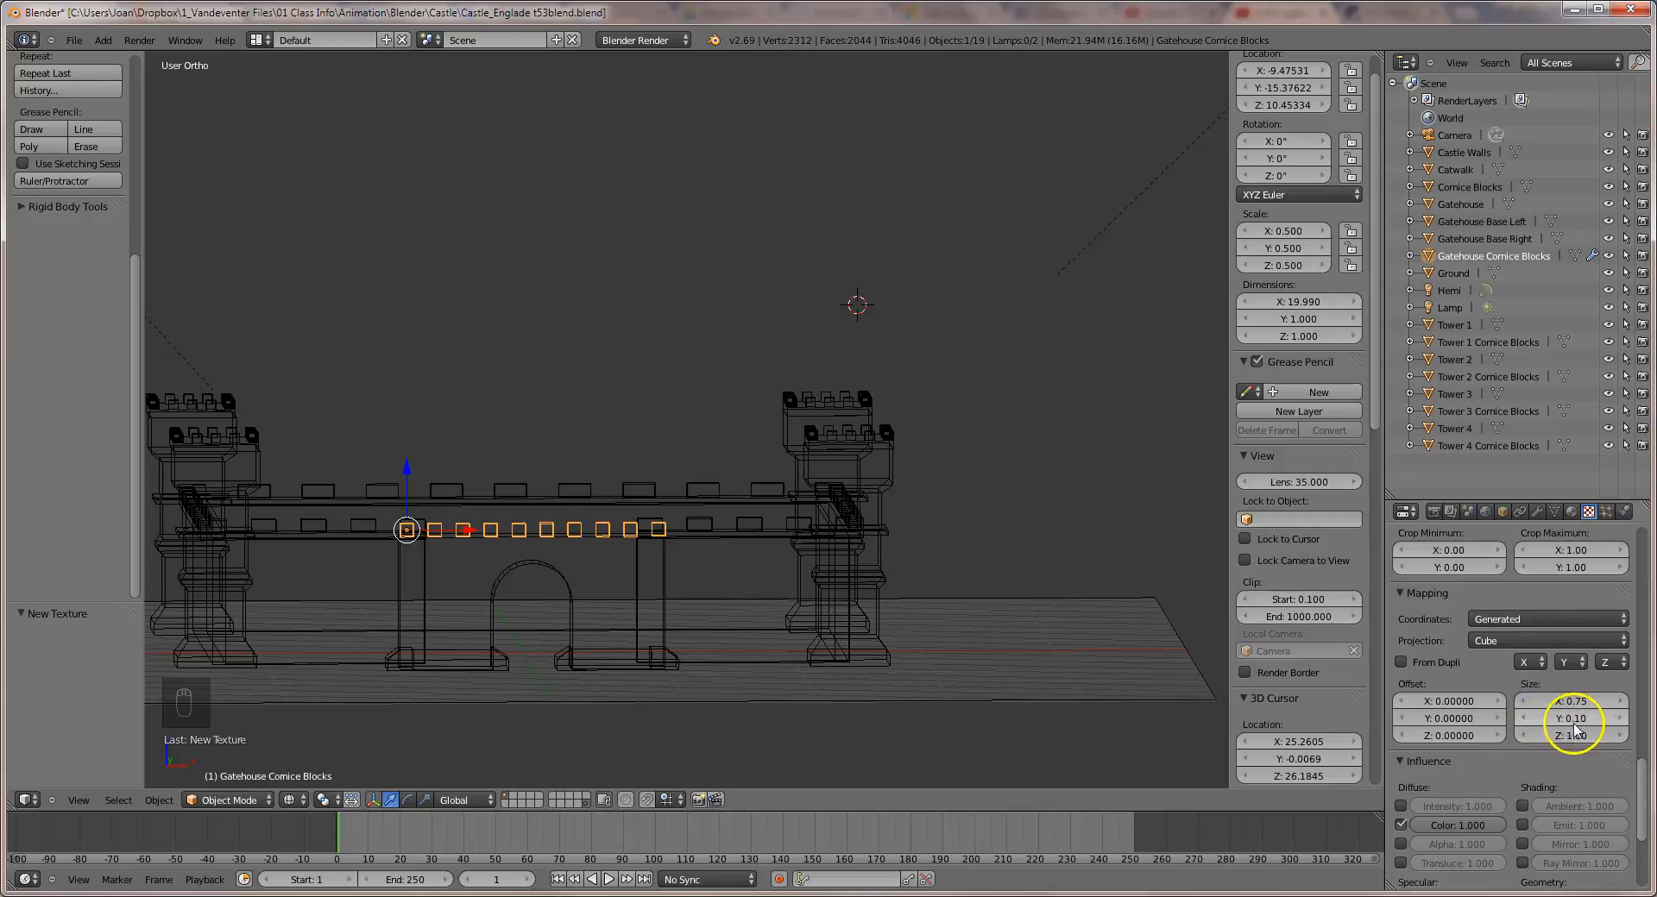
pyautogui.scroll(5, 1595, 734)
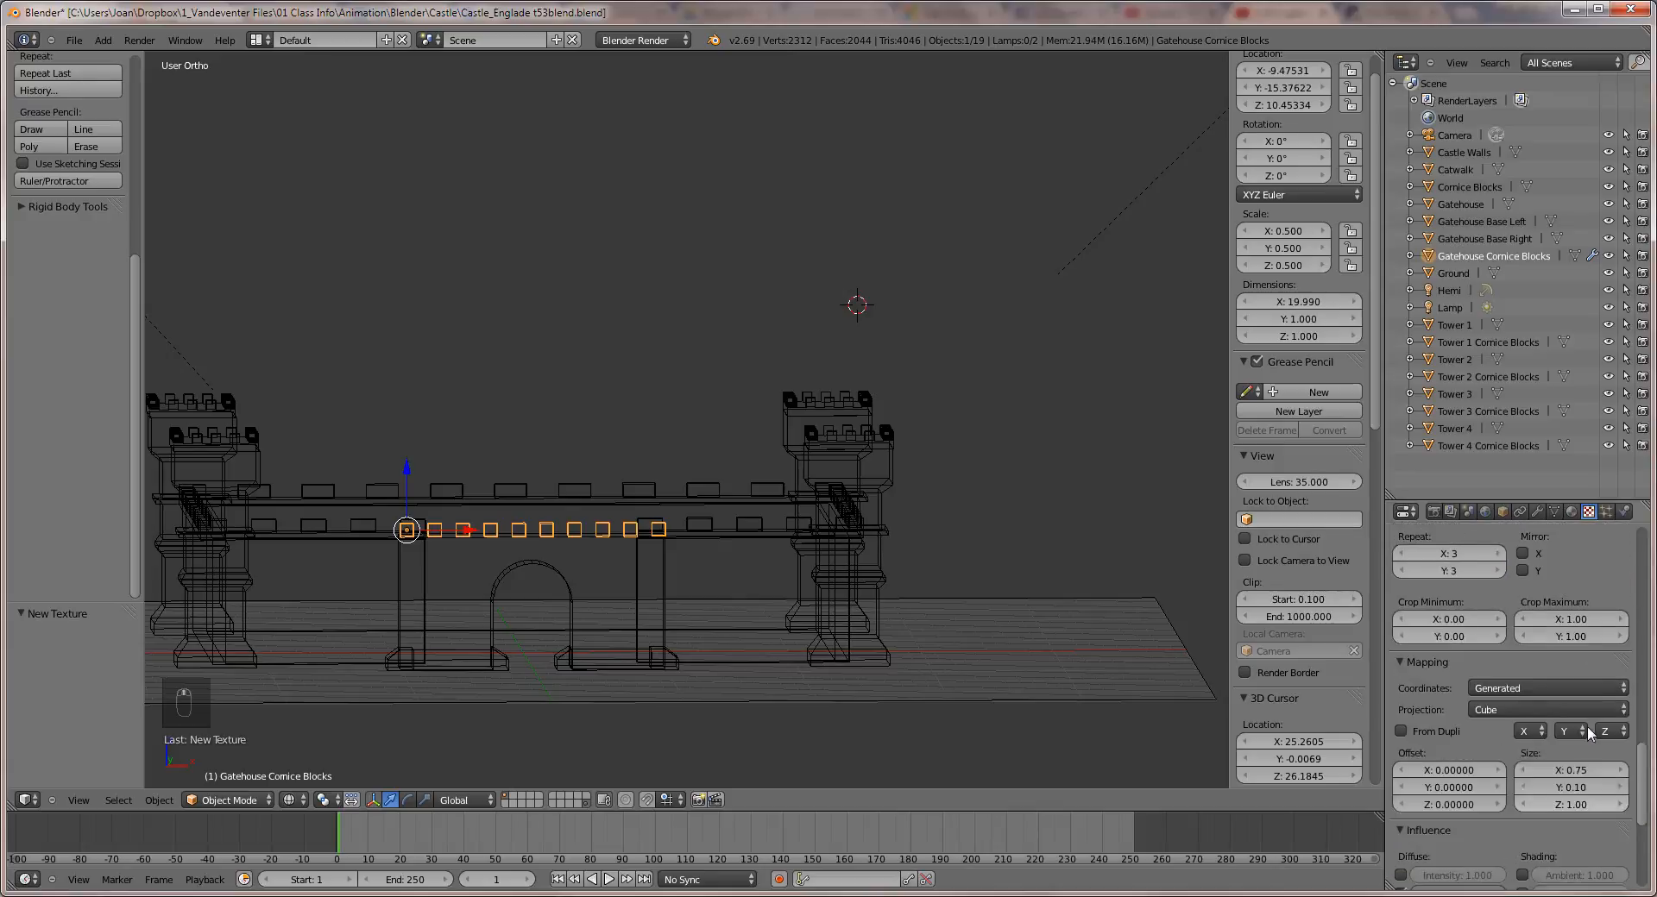
pyautogui.scroll(3, 1591, 734)
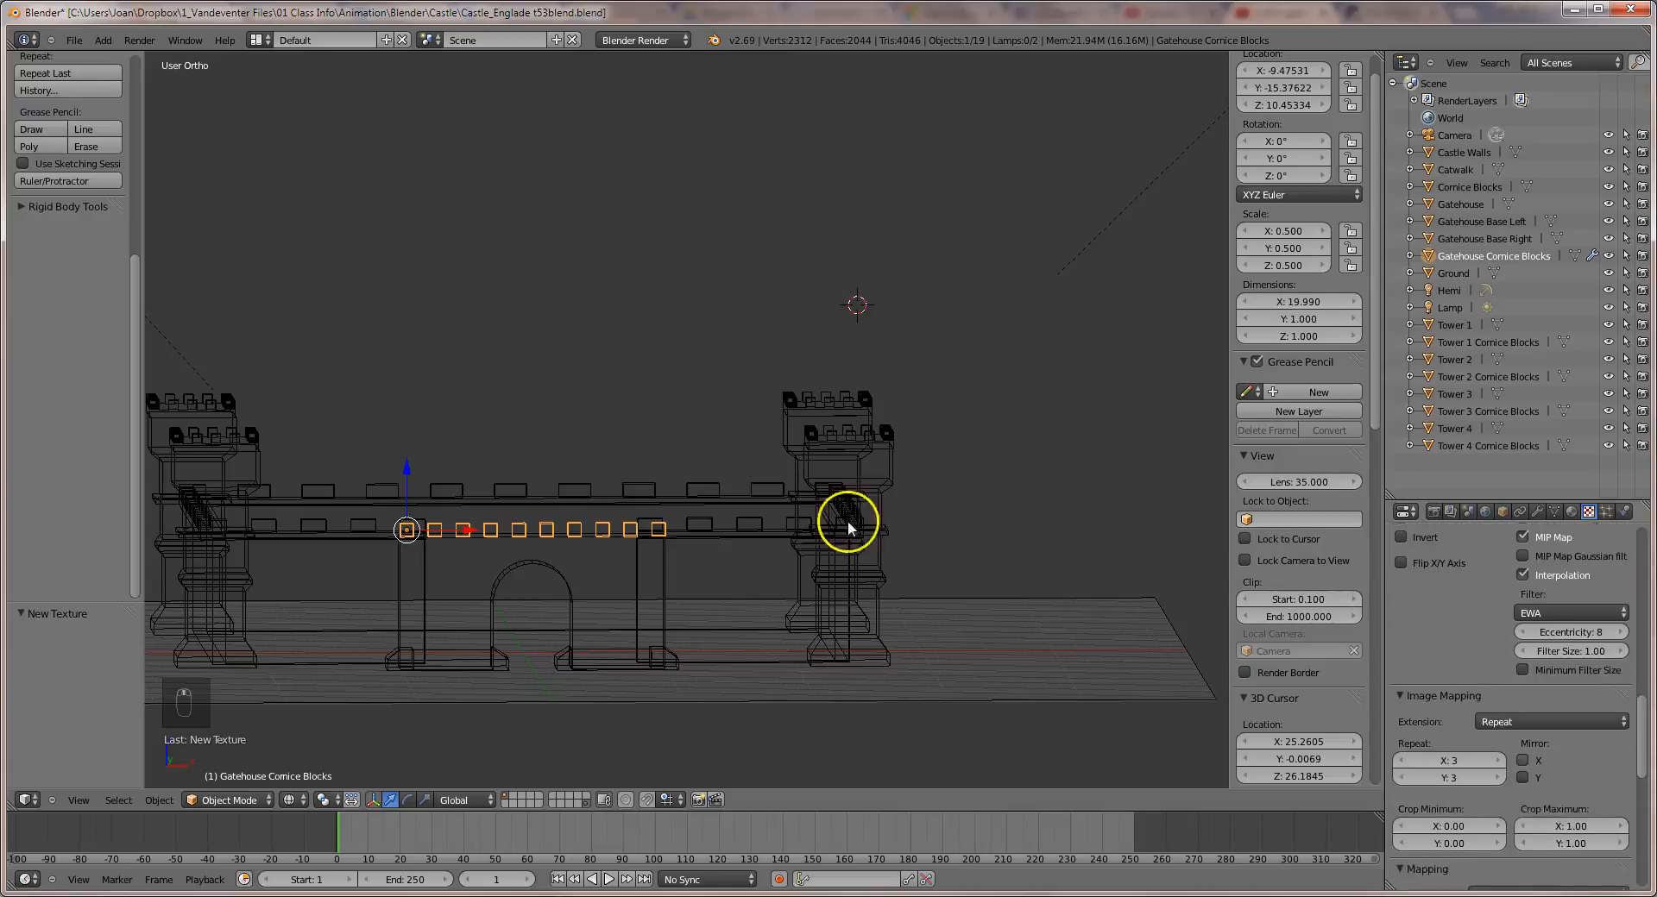
# Select the wall Cornice Blocks and examine the image, repeat, projection and size settings of their Blocks 1 texture.
pyautogui.rightClick(657, 500)
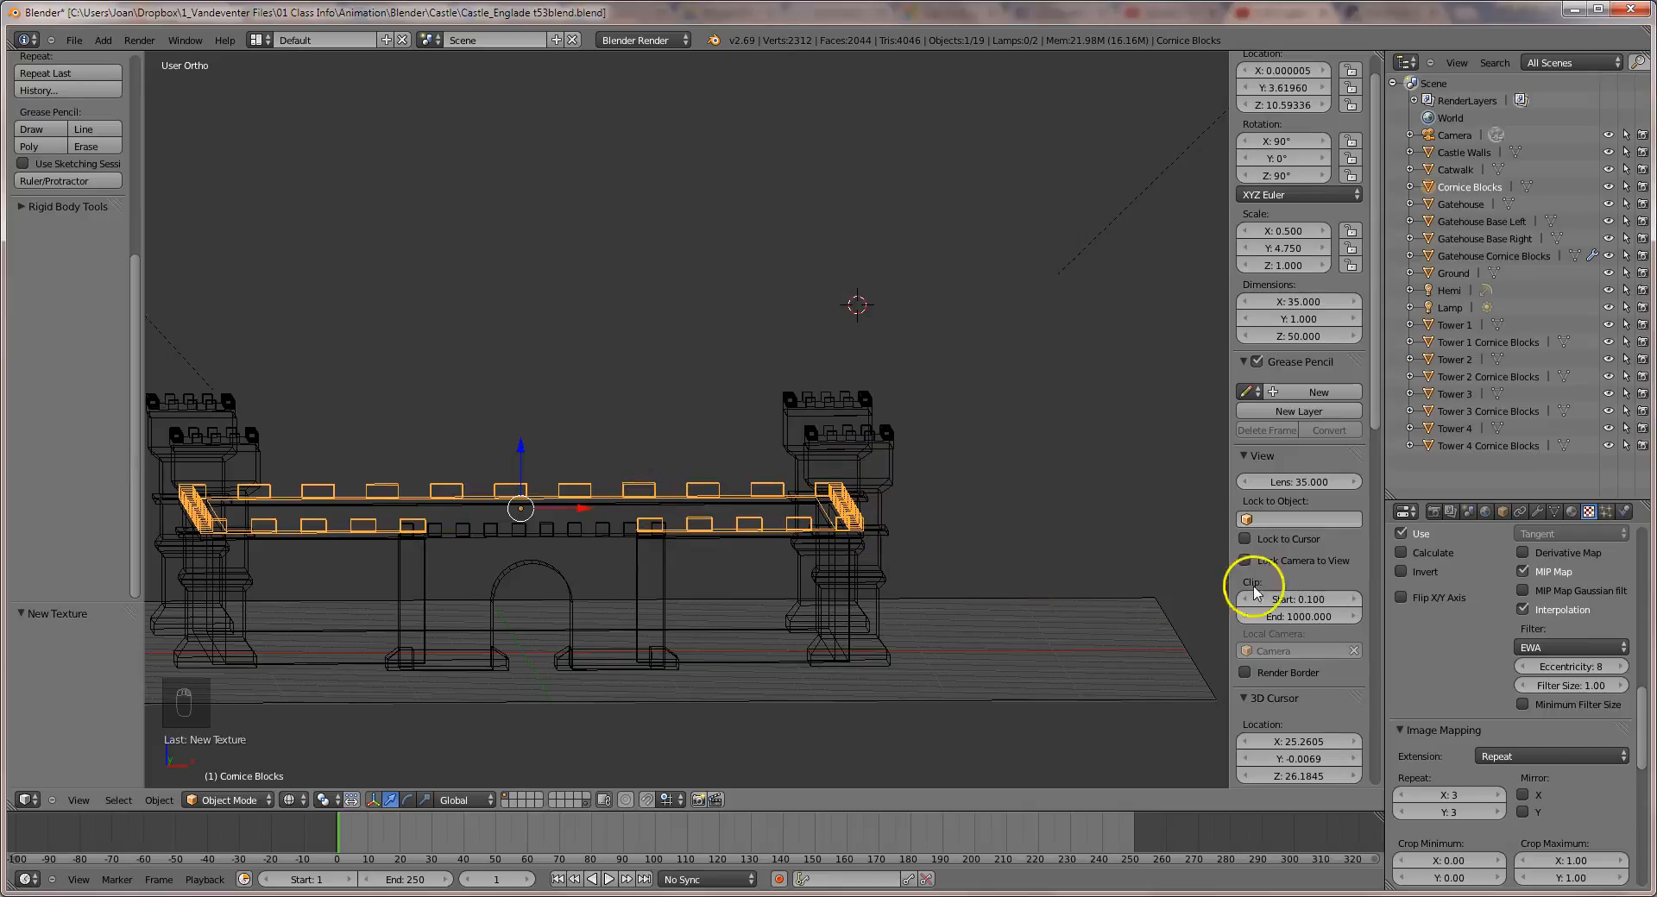
pyautogui.scroll(5, 1538, 629)
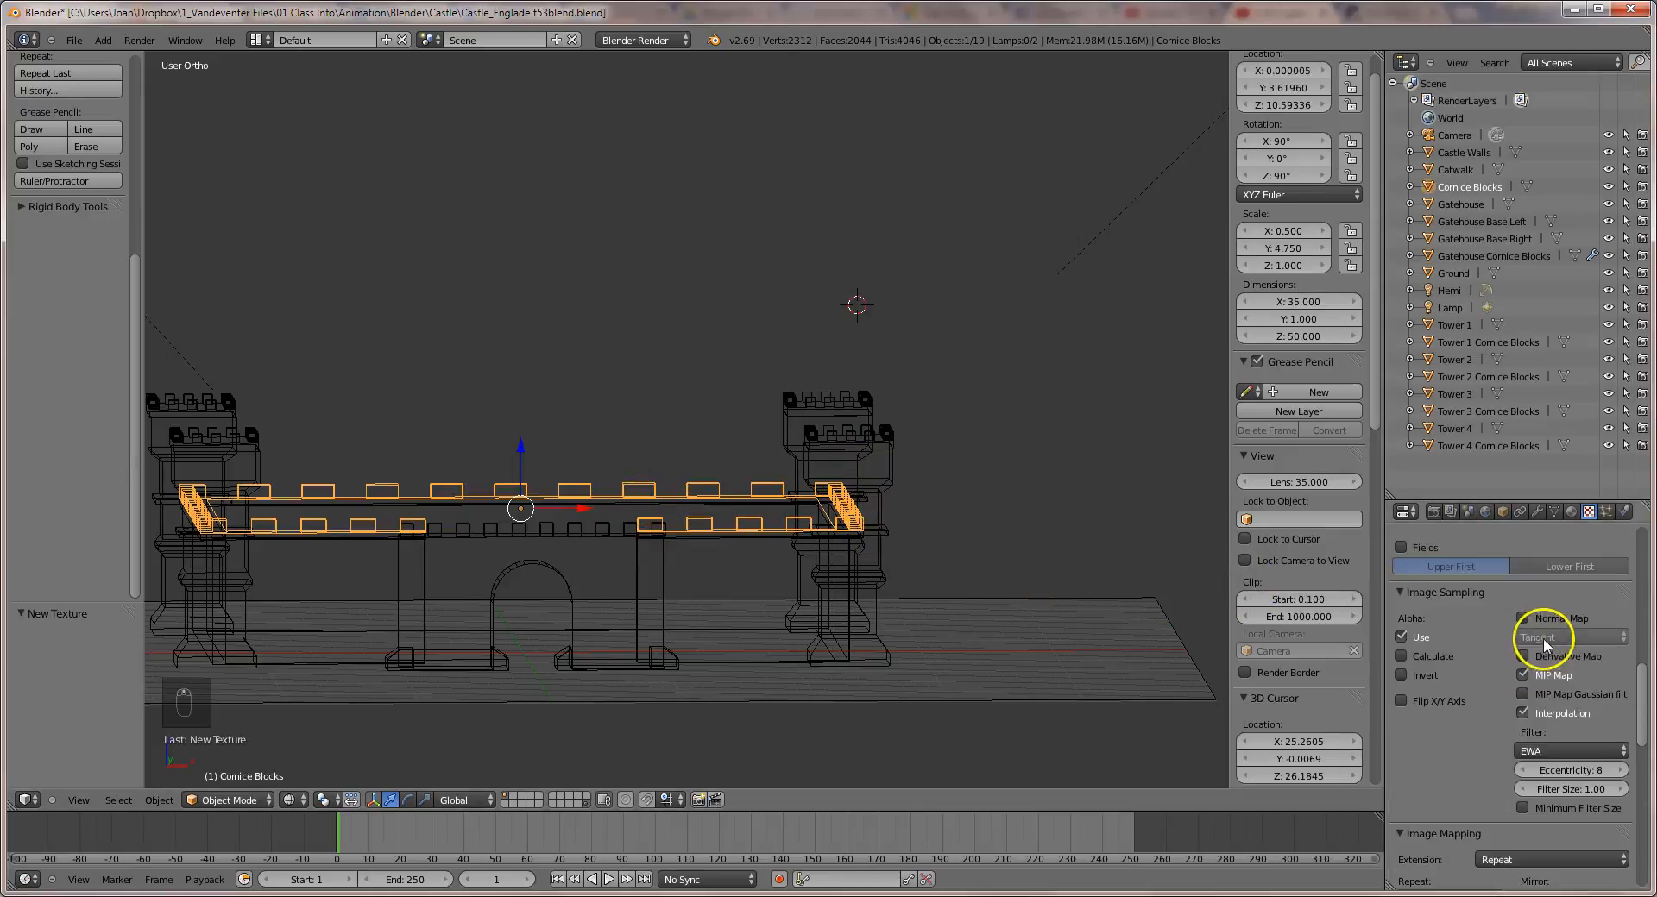
pyautogui.click(1571, 513)
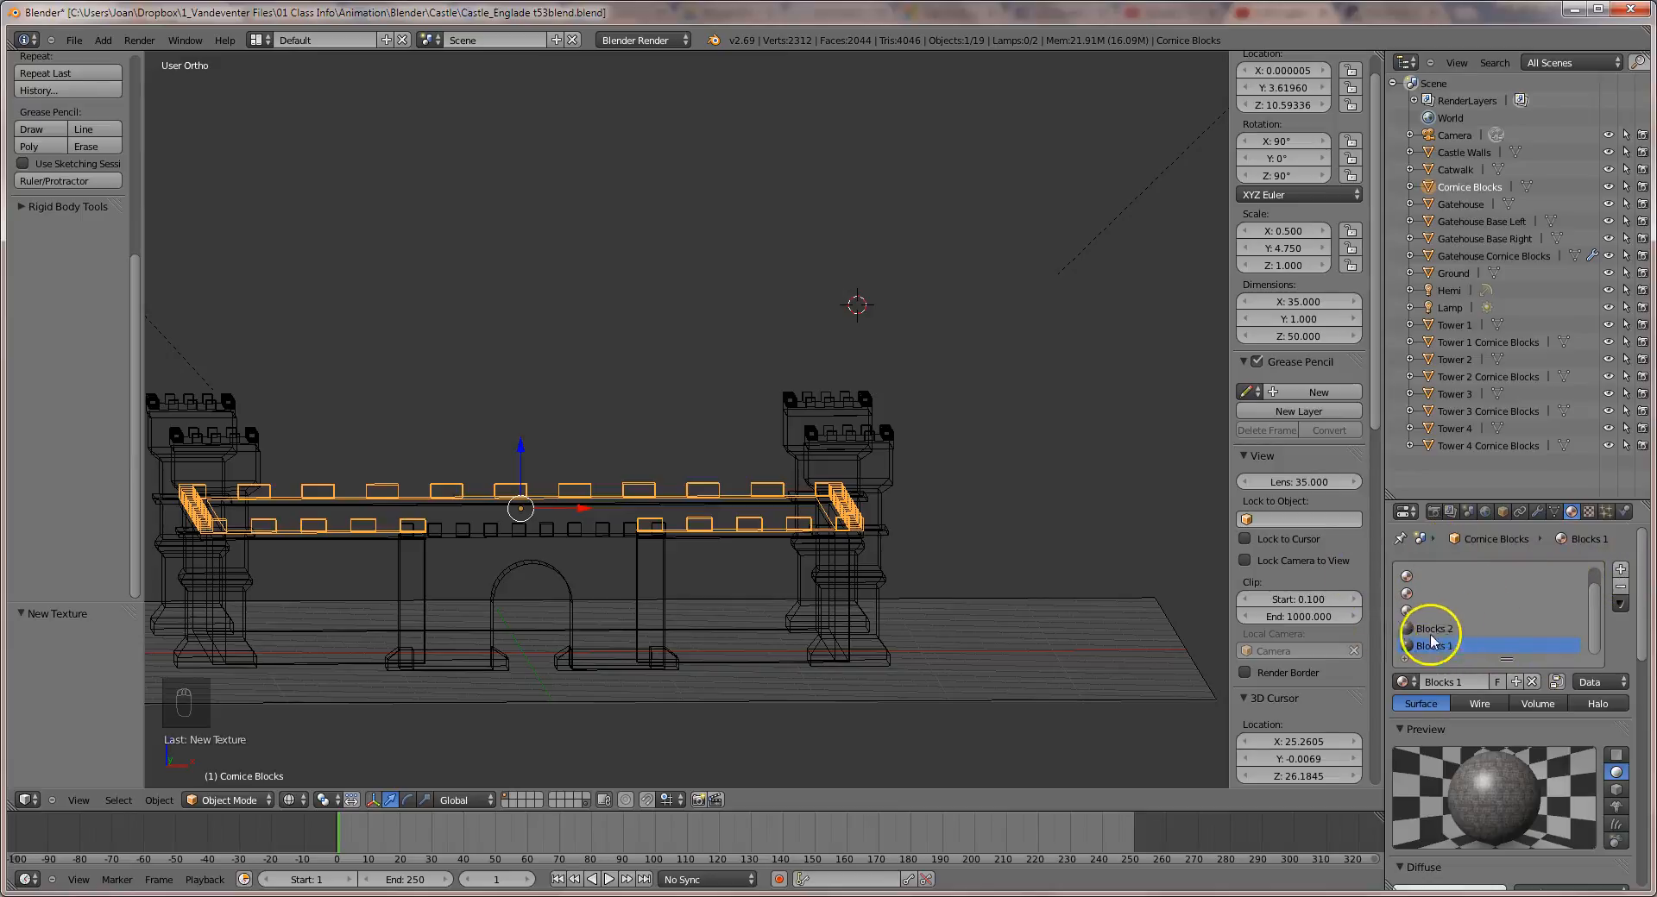
pyautogui.click(1586, 512)
pyautogui.scroll(-3, 1508, 608)
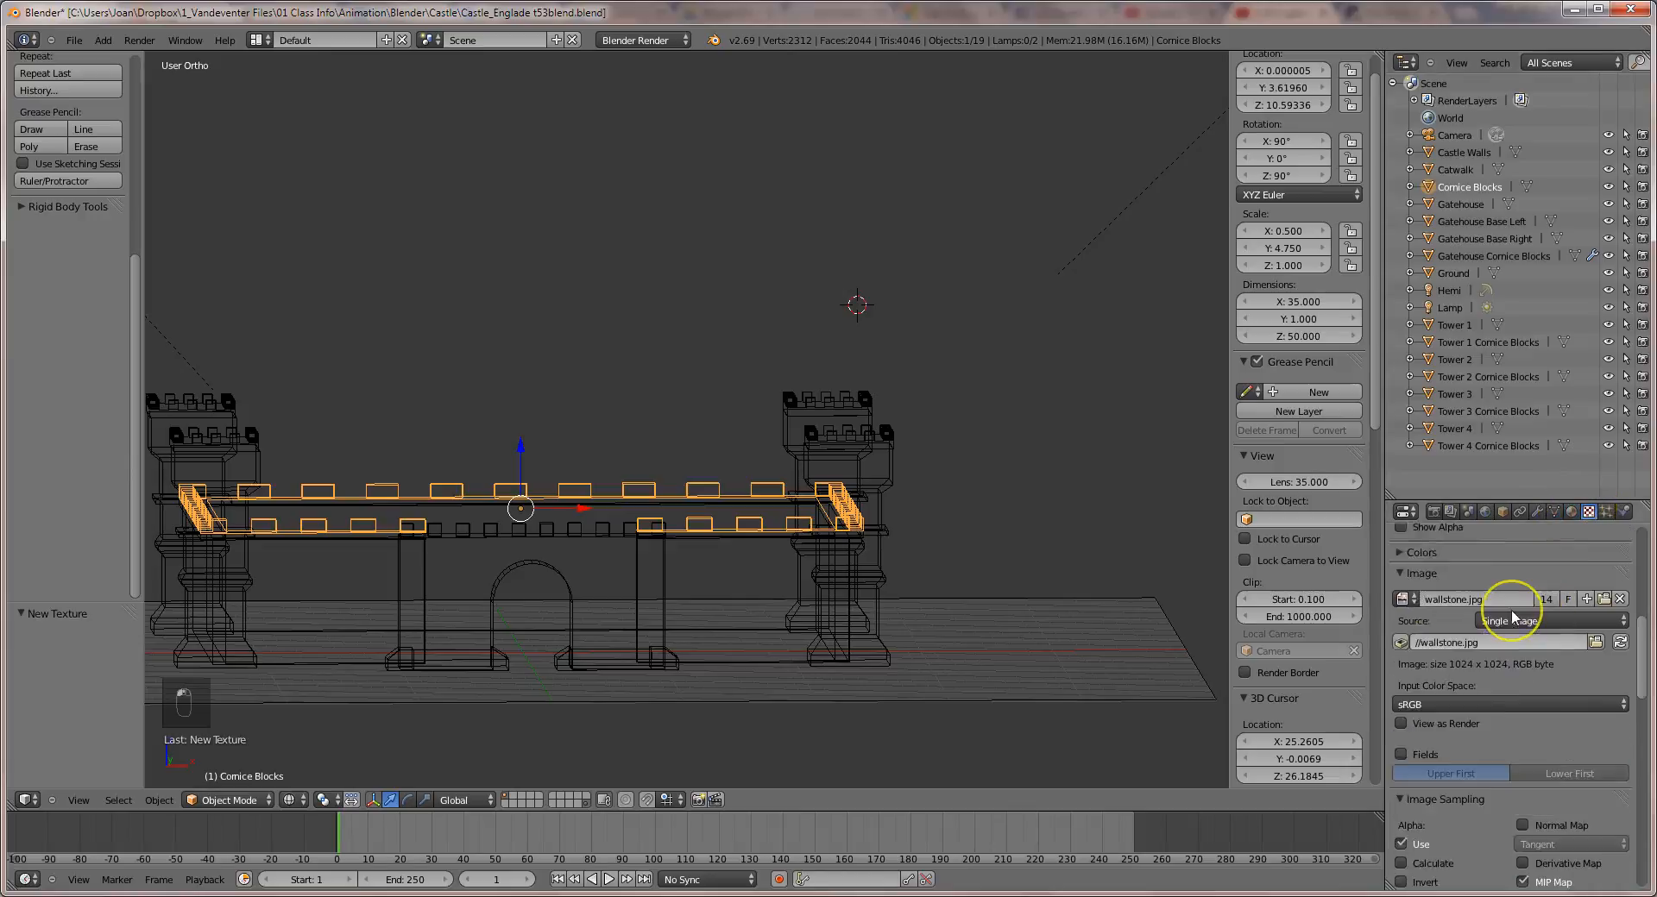
pyautogui.scroll(1, 1512, 616)
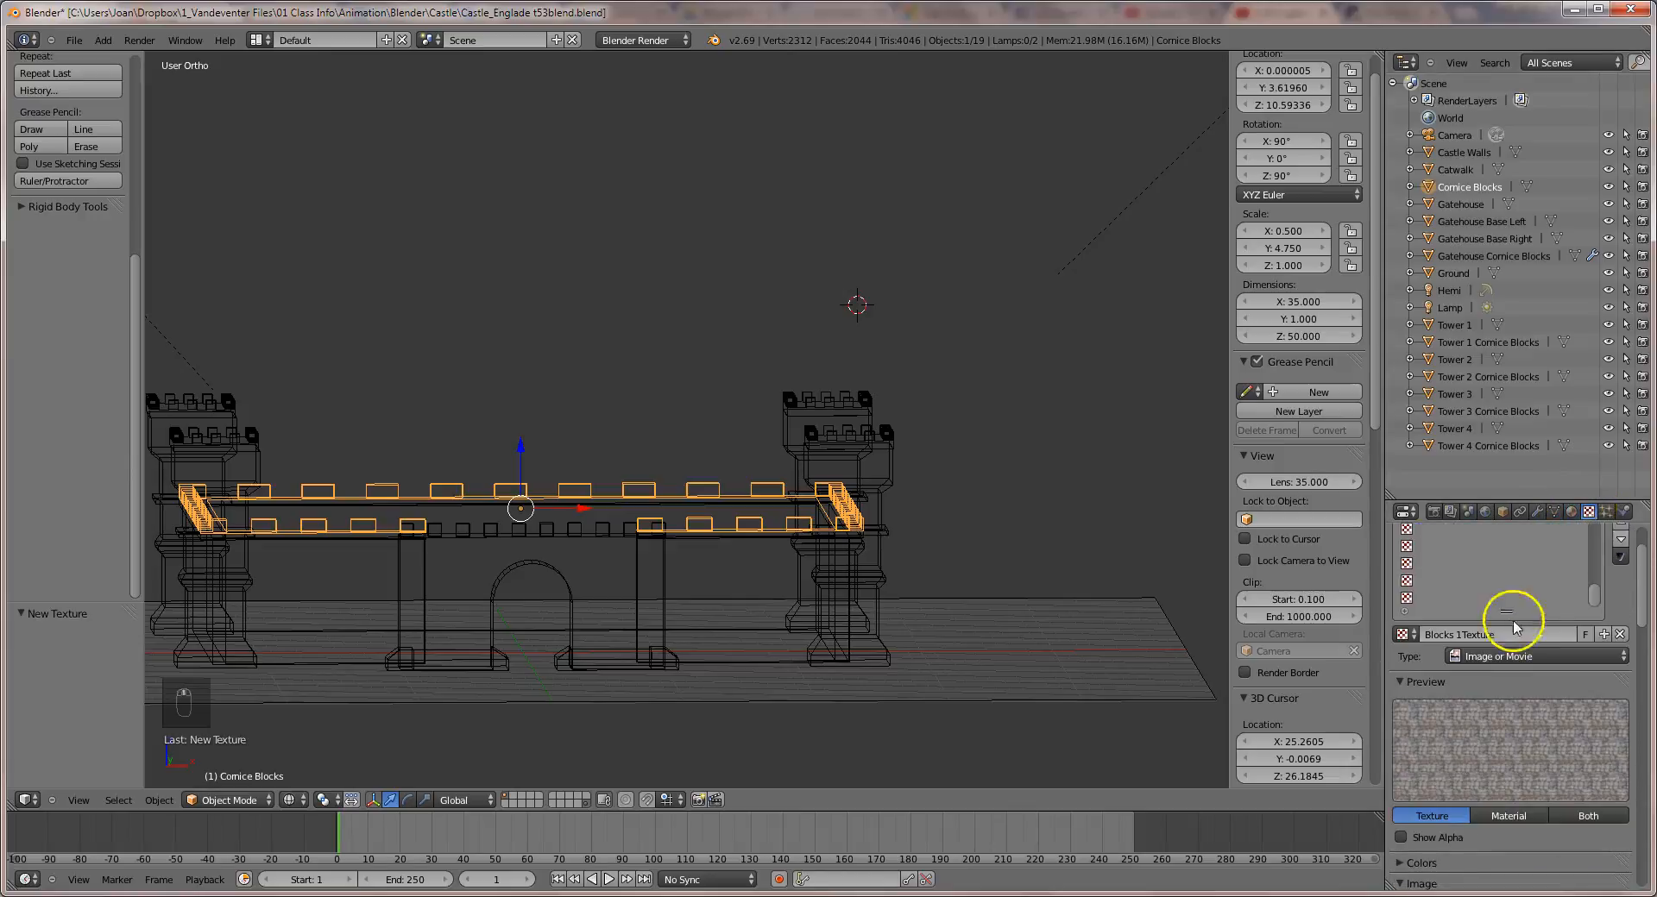
pyautogui.scroll(-10, 1512, 673)
pyautogui.scroll(-8, 1512, 703)
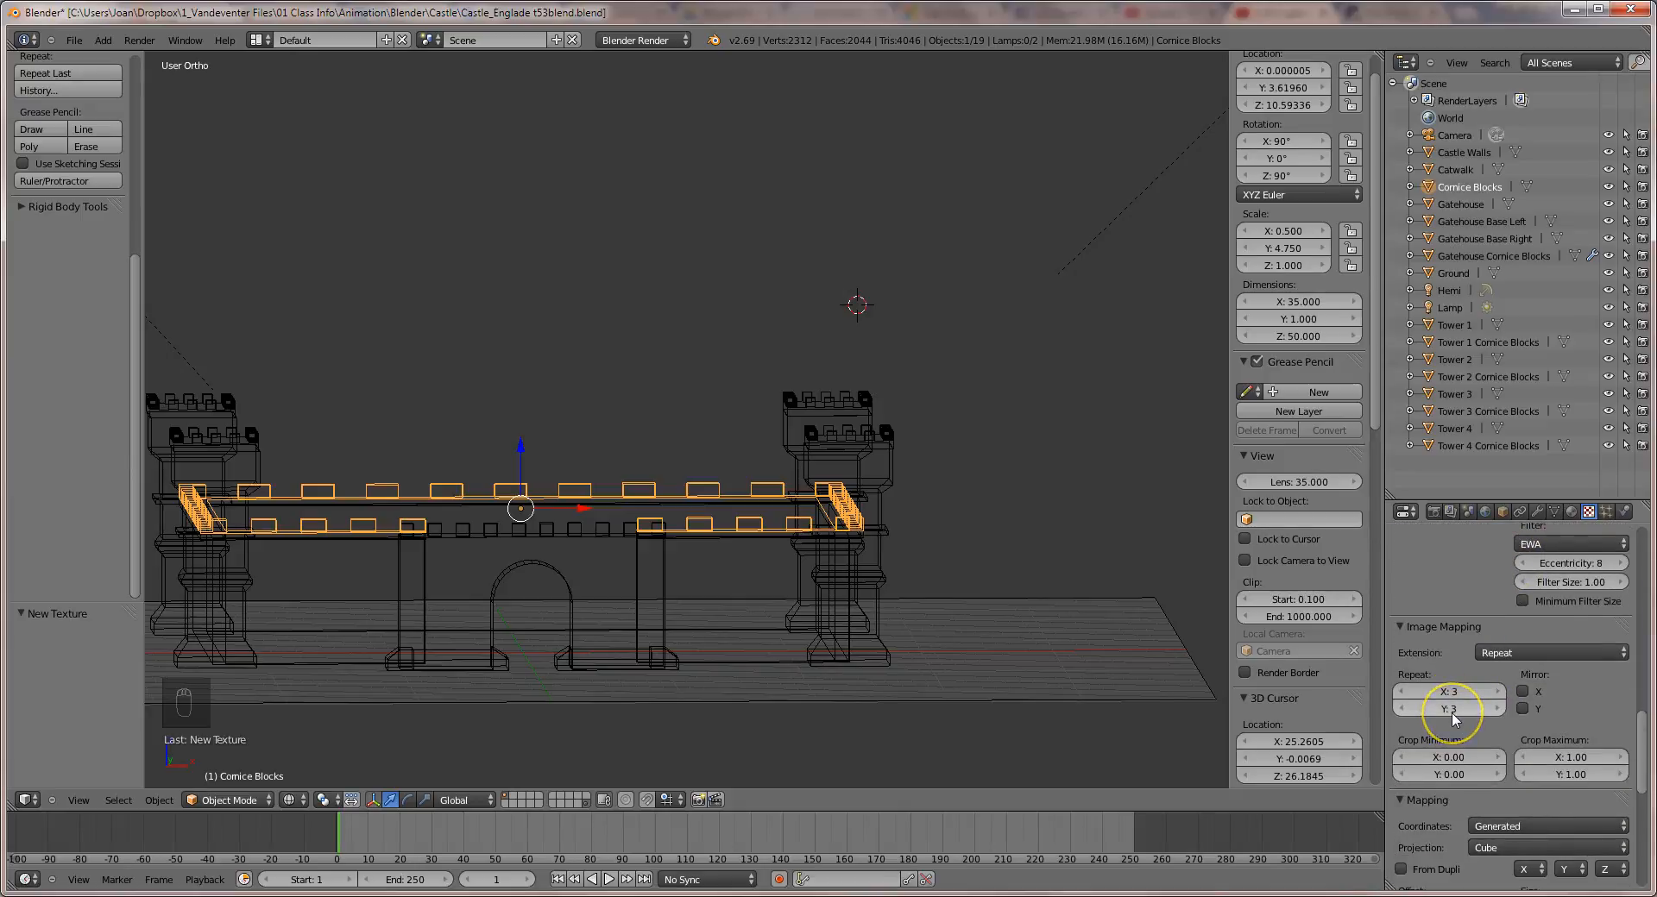
pyautogui.scroll(-3, 1455, 718)
pyautogui.scroll(-2, 1592, 780)
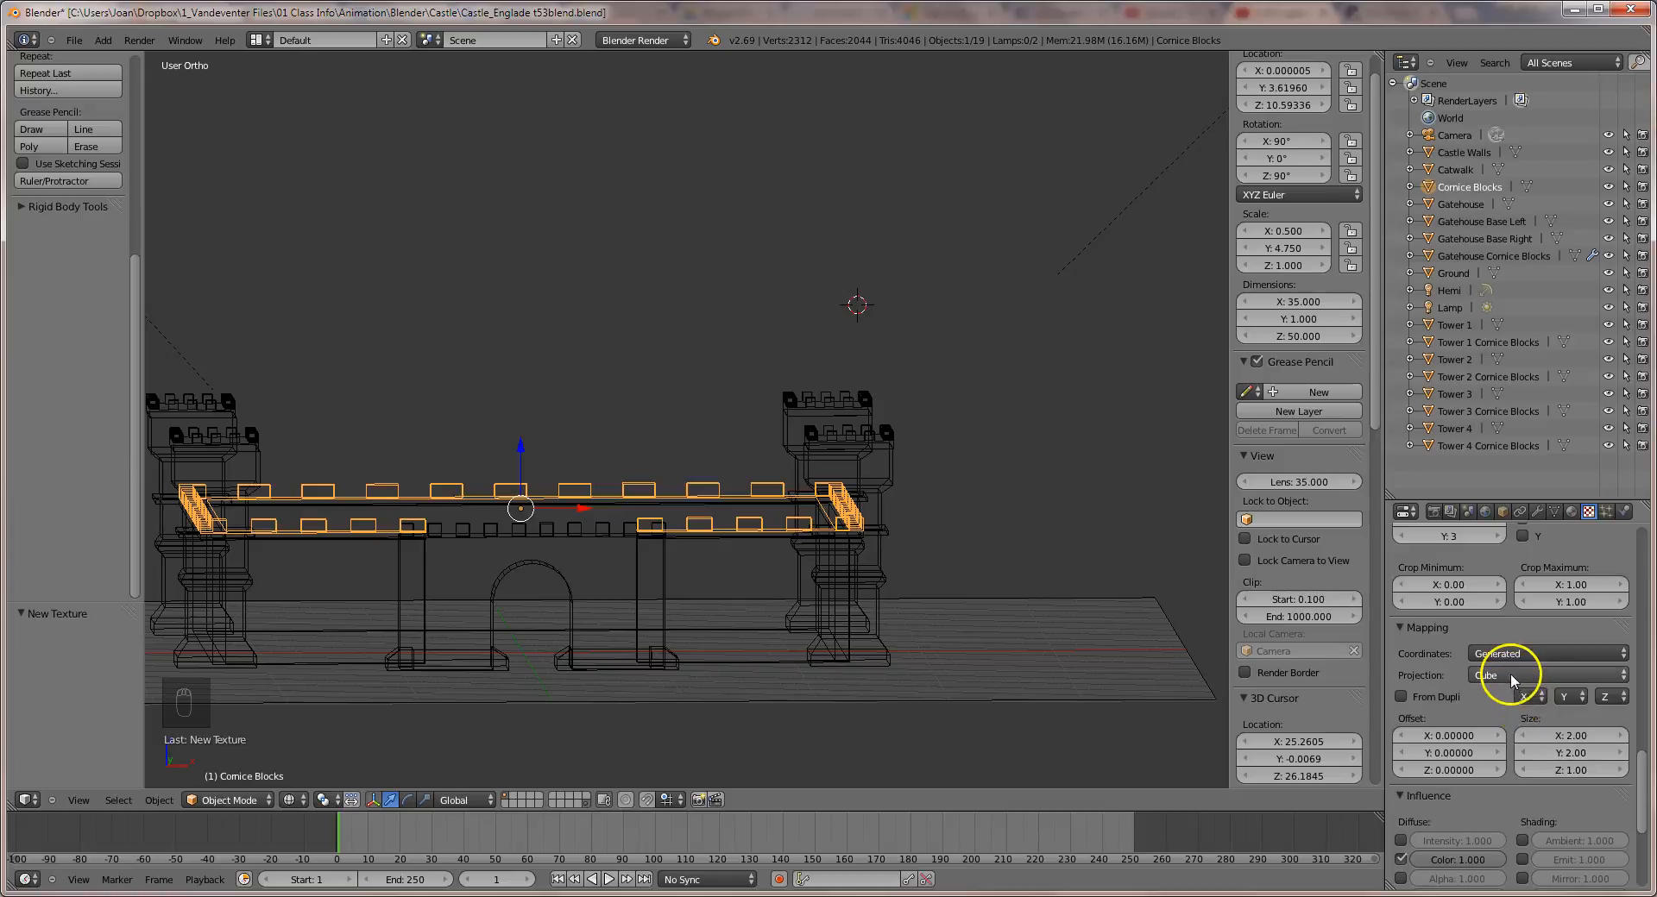
# Examine the repeat, projection and mapping size settings of the Blocks 2 material's texture on the wall Cornice Blocks.
pyautogui.click(1570, 512)
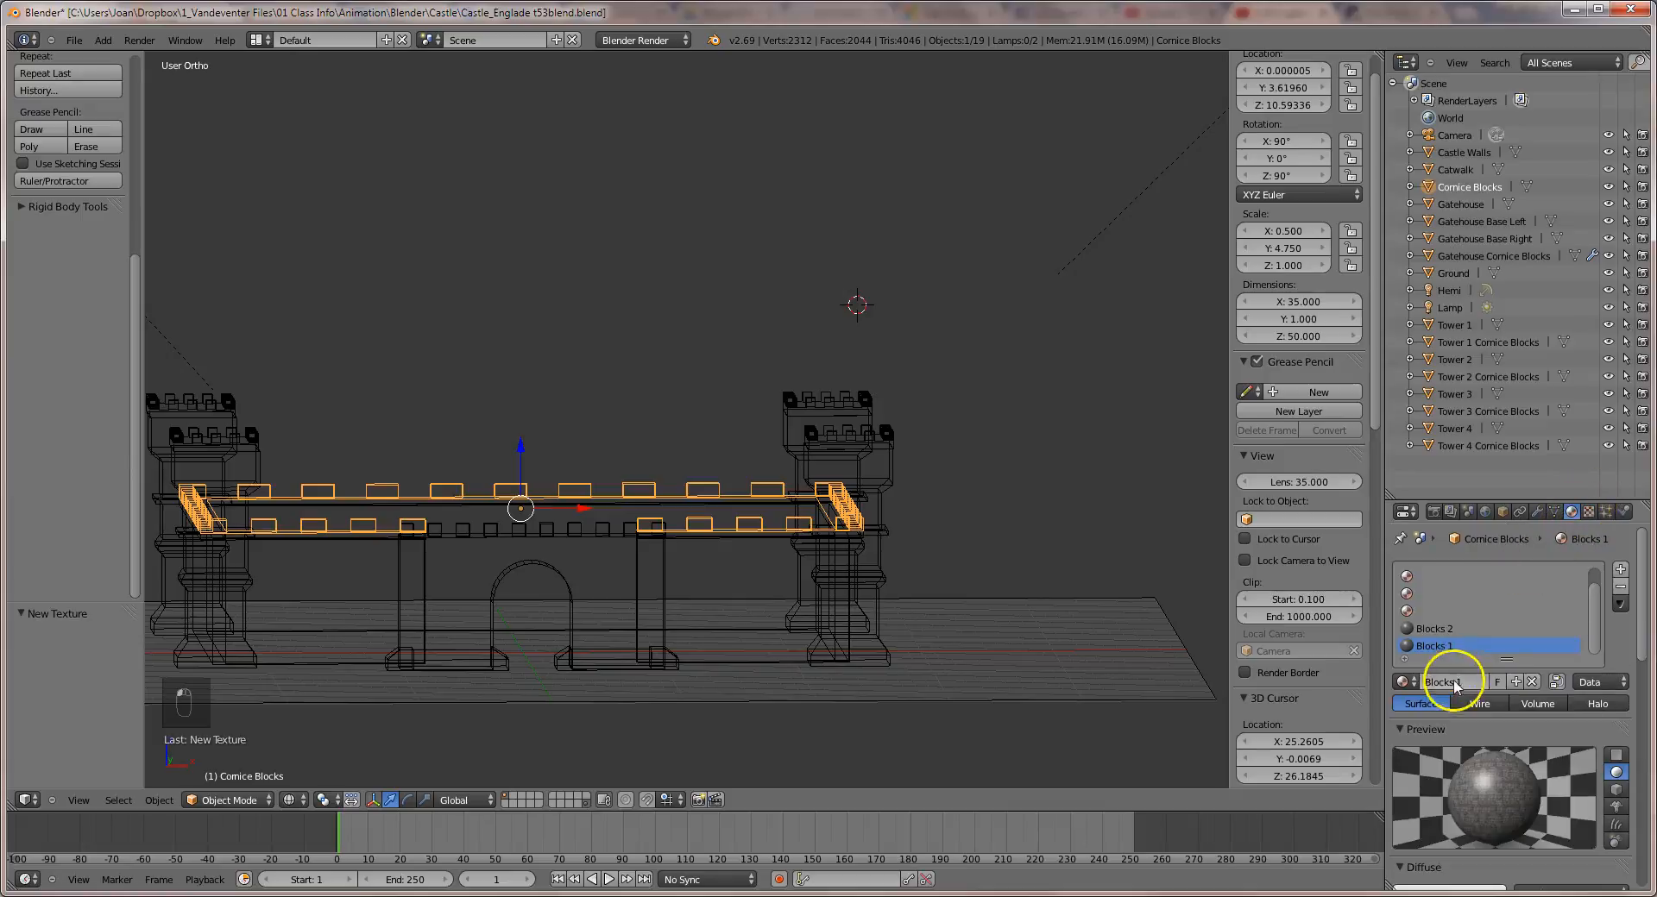
pyautogui.click(1434, 629)
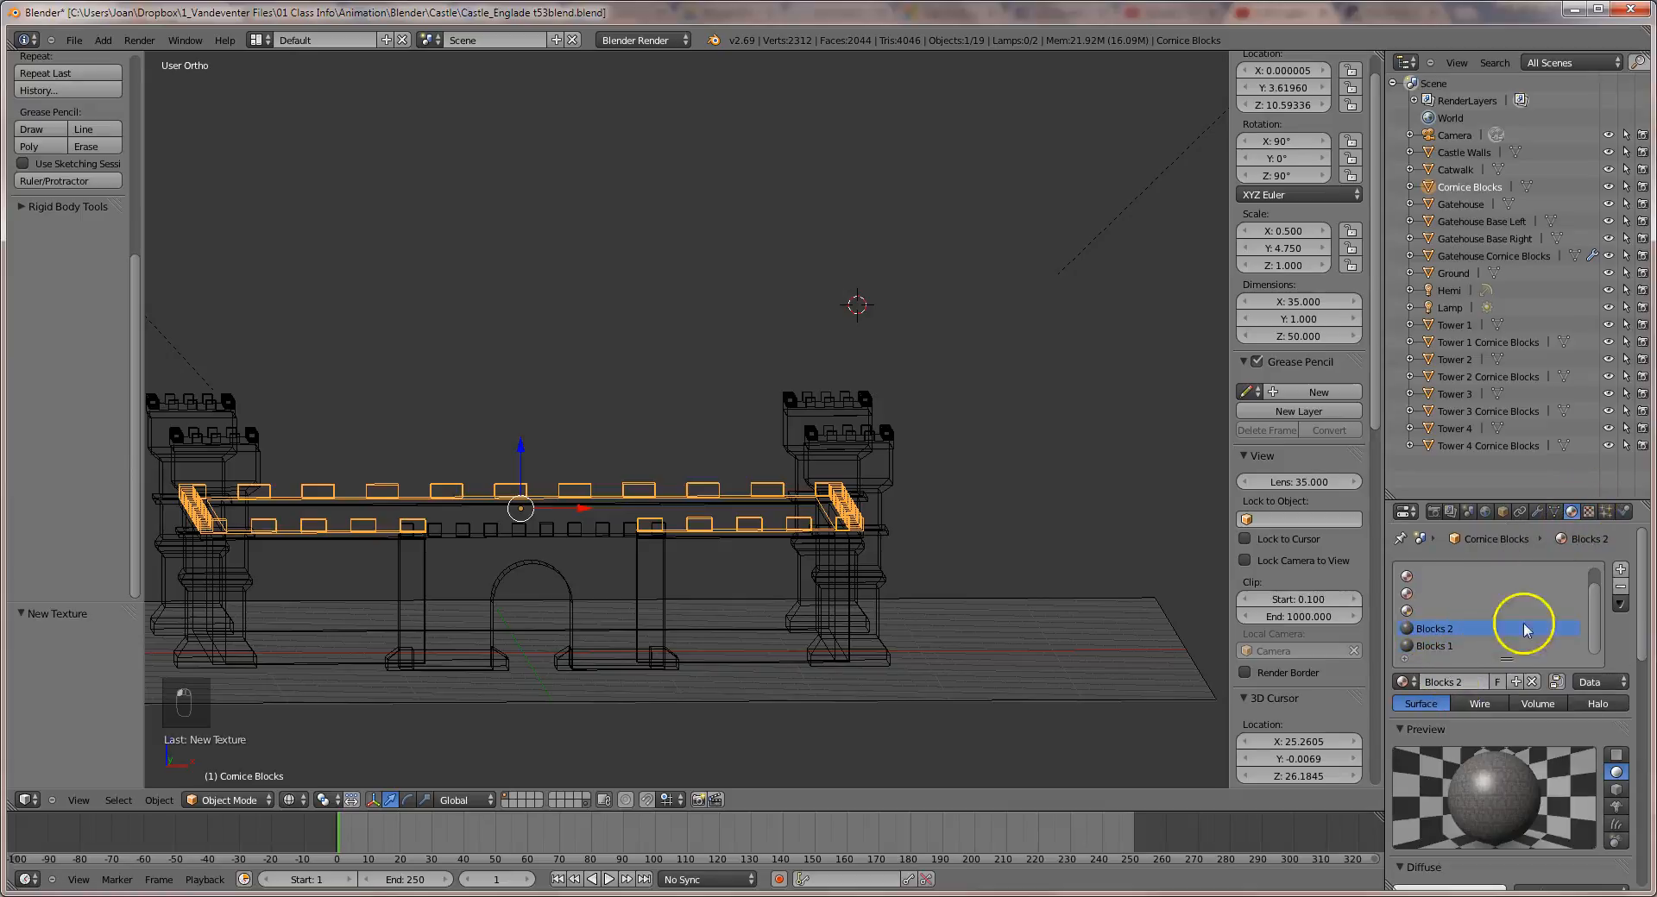
pyautogui.click(1587, 512)
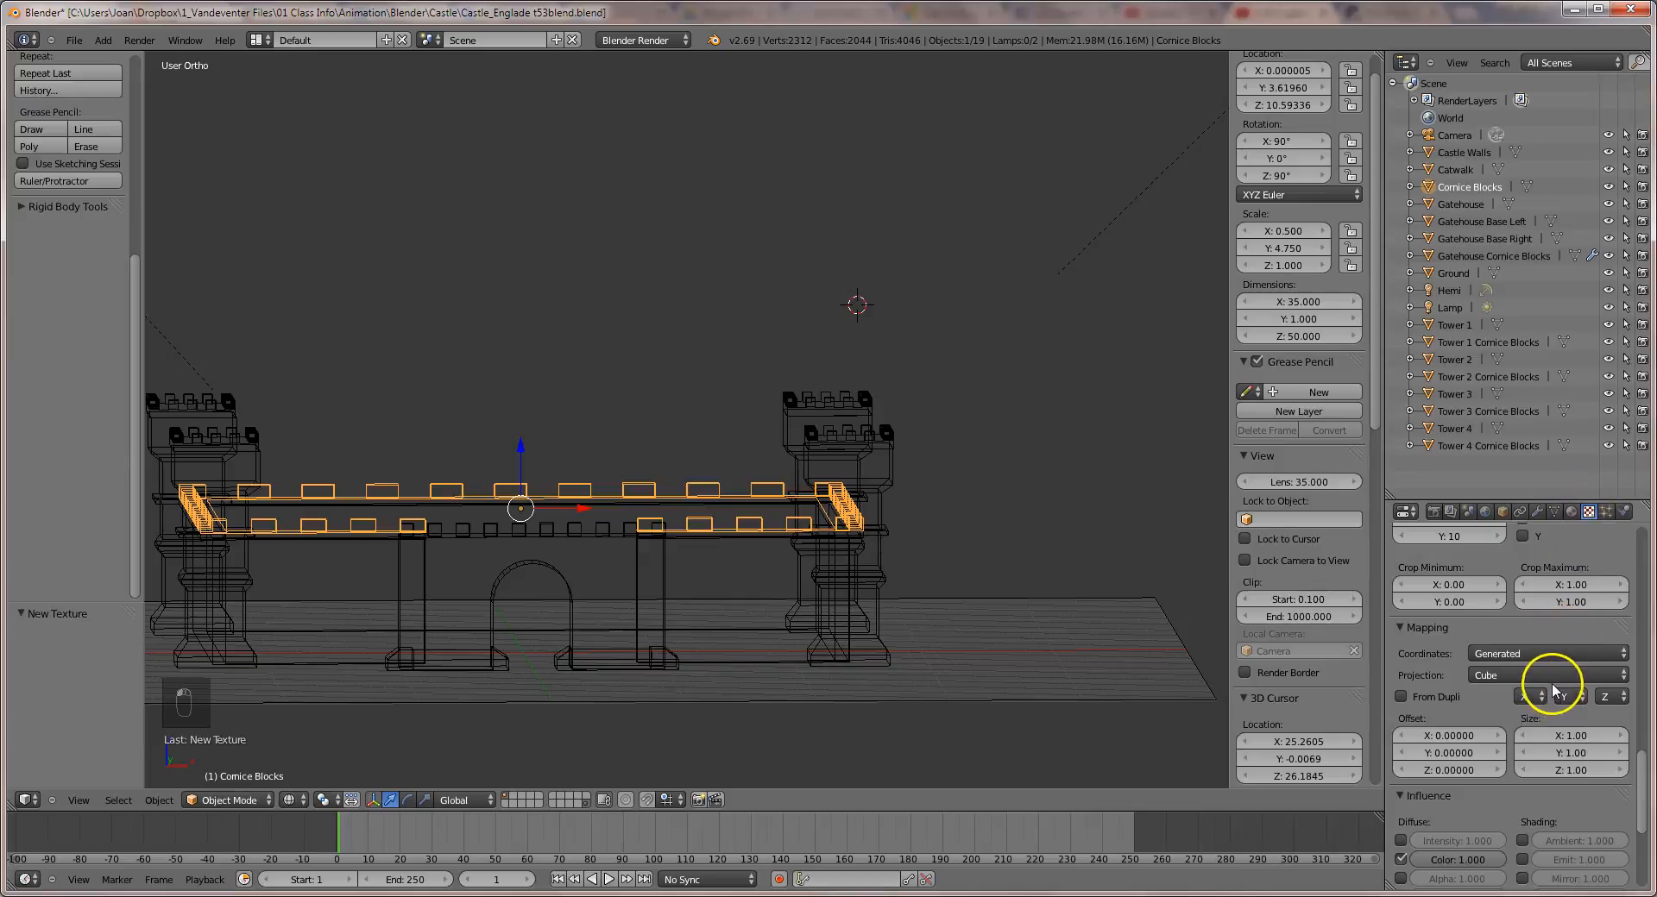
pyautogui.scroll(-5, 1553, 688)
pyautogui.scroll(10, 1553, 688)
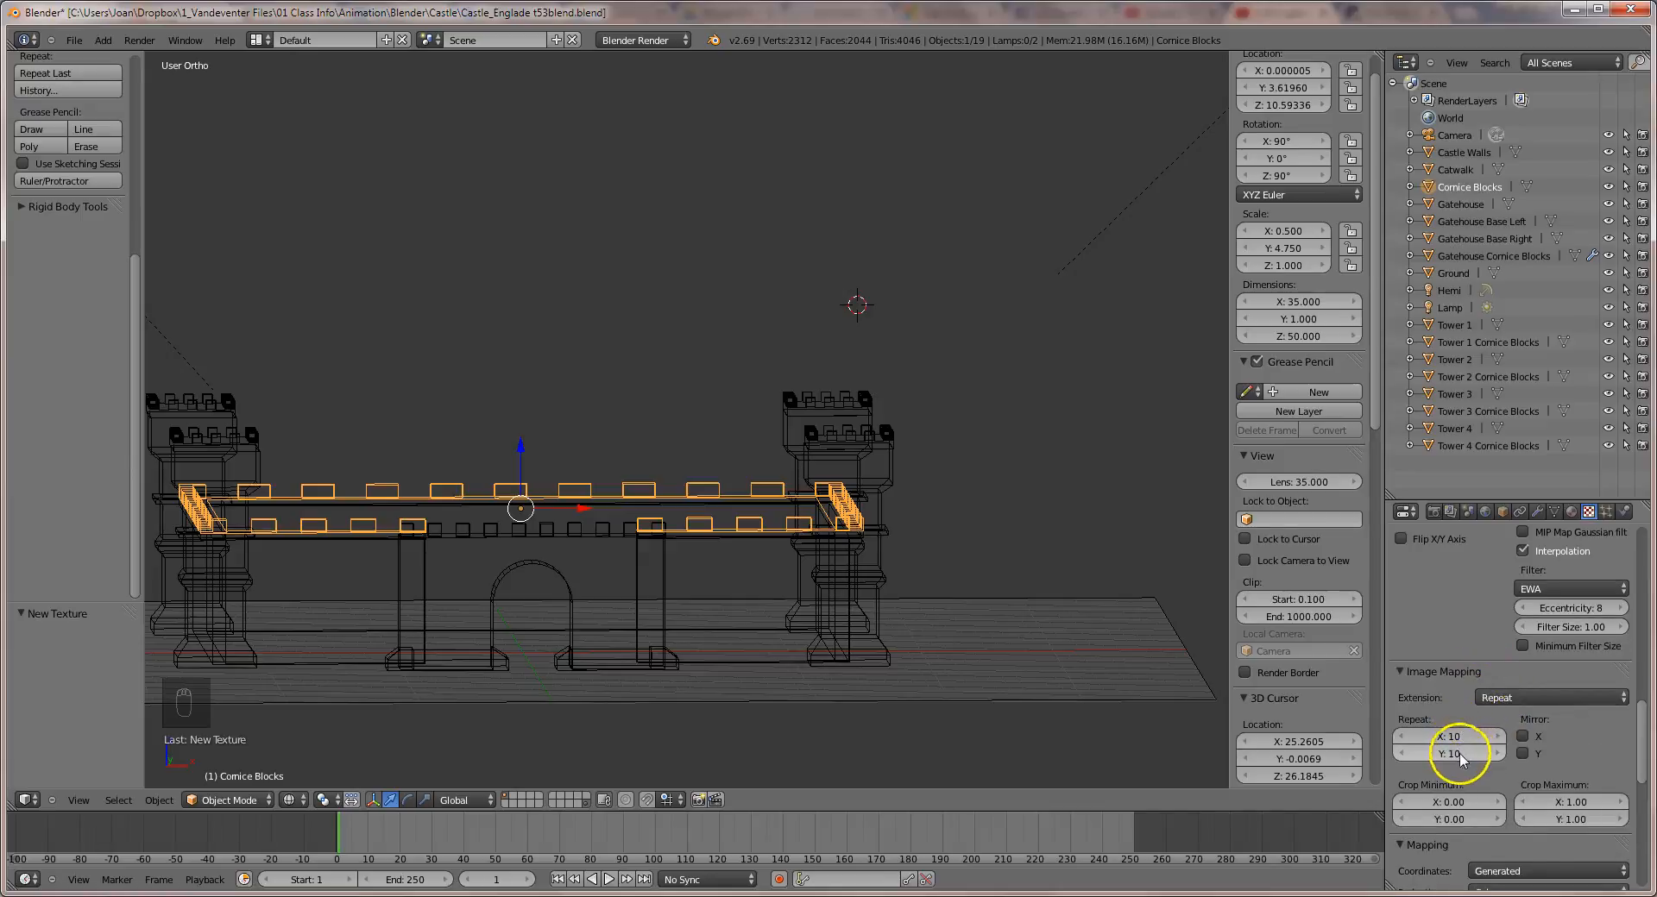
pyautogui.scroll(-4, 1562, 786)
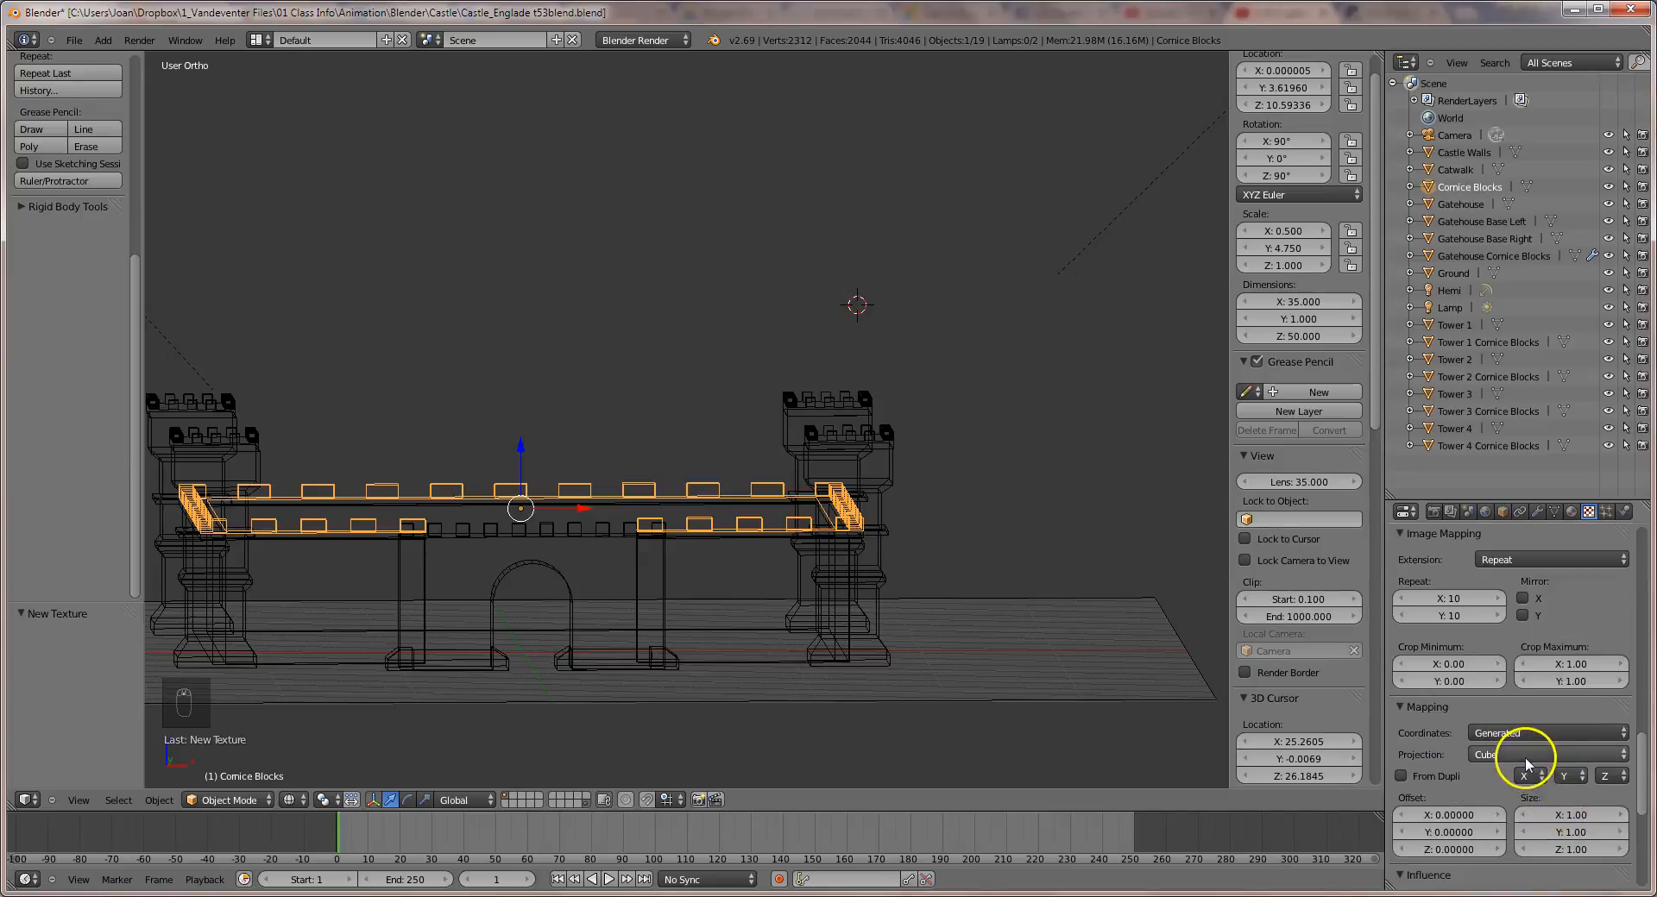
pyautogui.scroll(-2, 1532, 764)
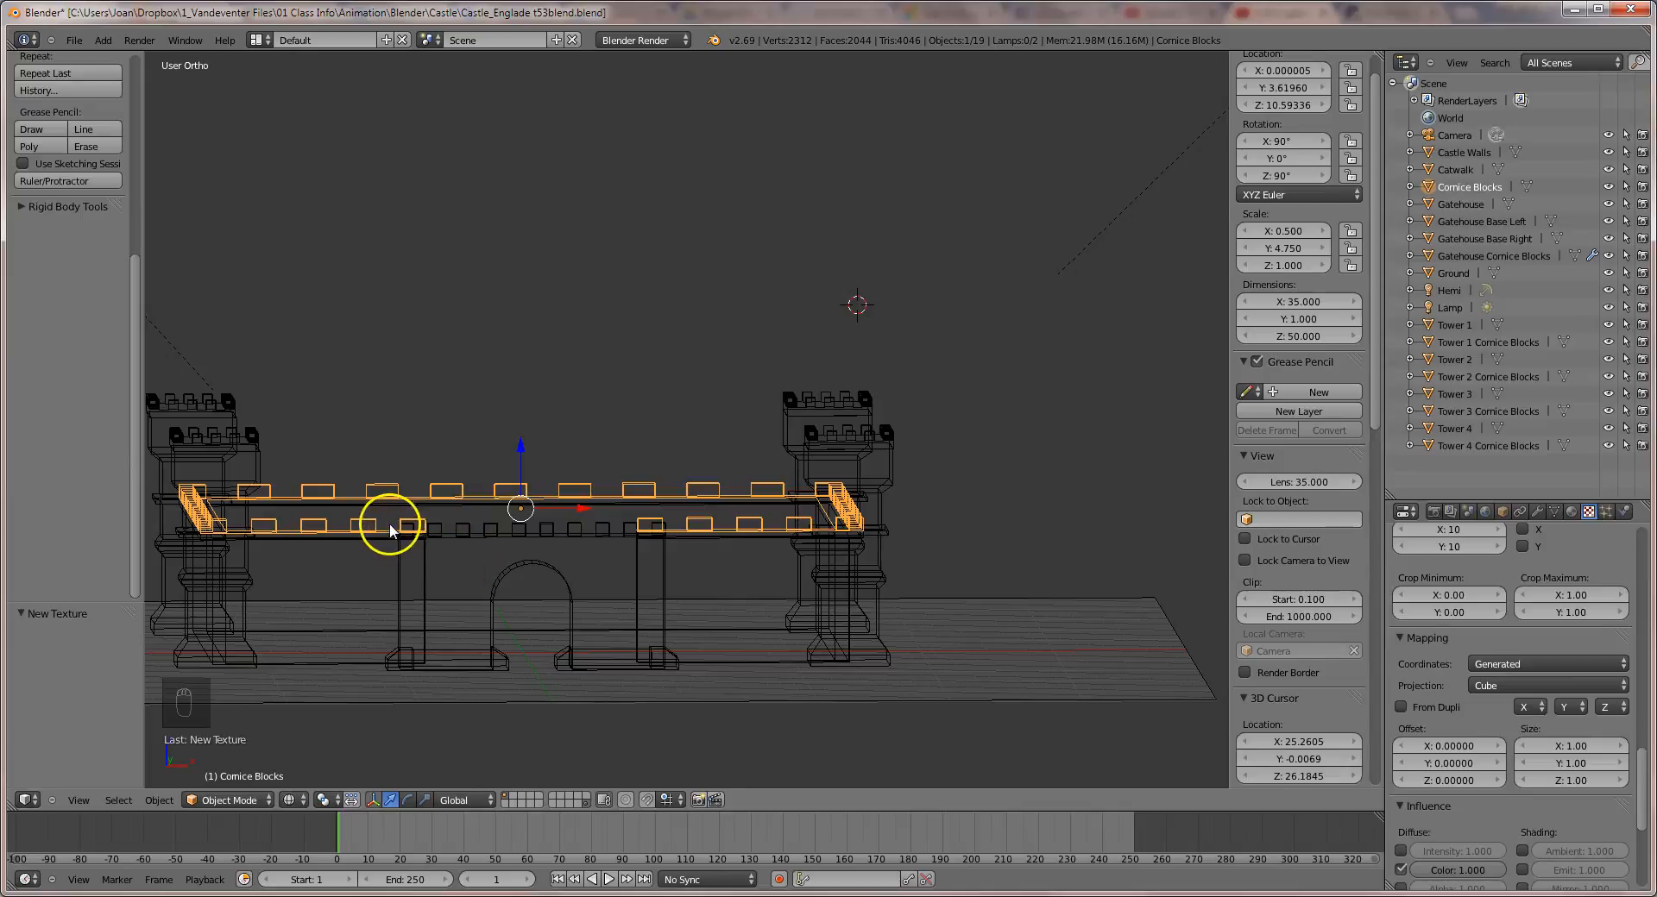
# In front view, assign the Blocks 1 material to the lower strip of the wall Cornice Blocks mesh, and deselect that geometry.
pyautogui.press('Tab')
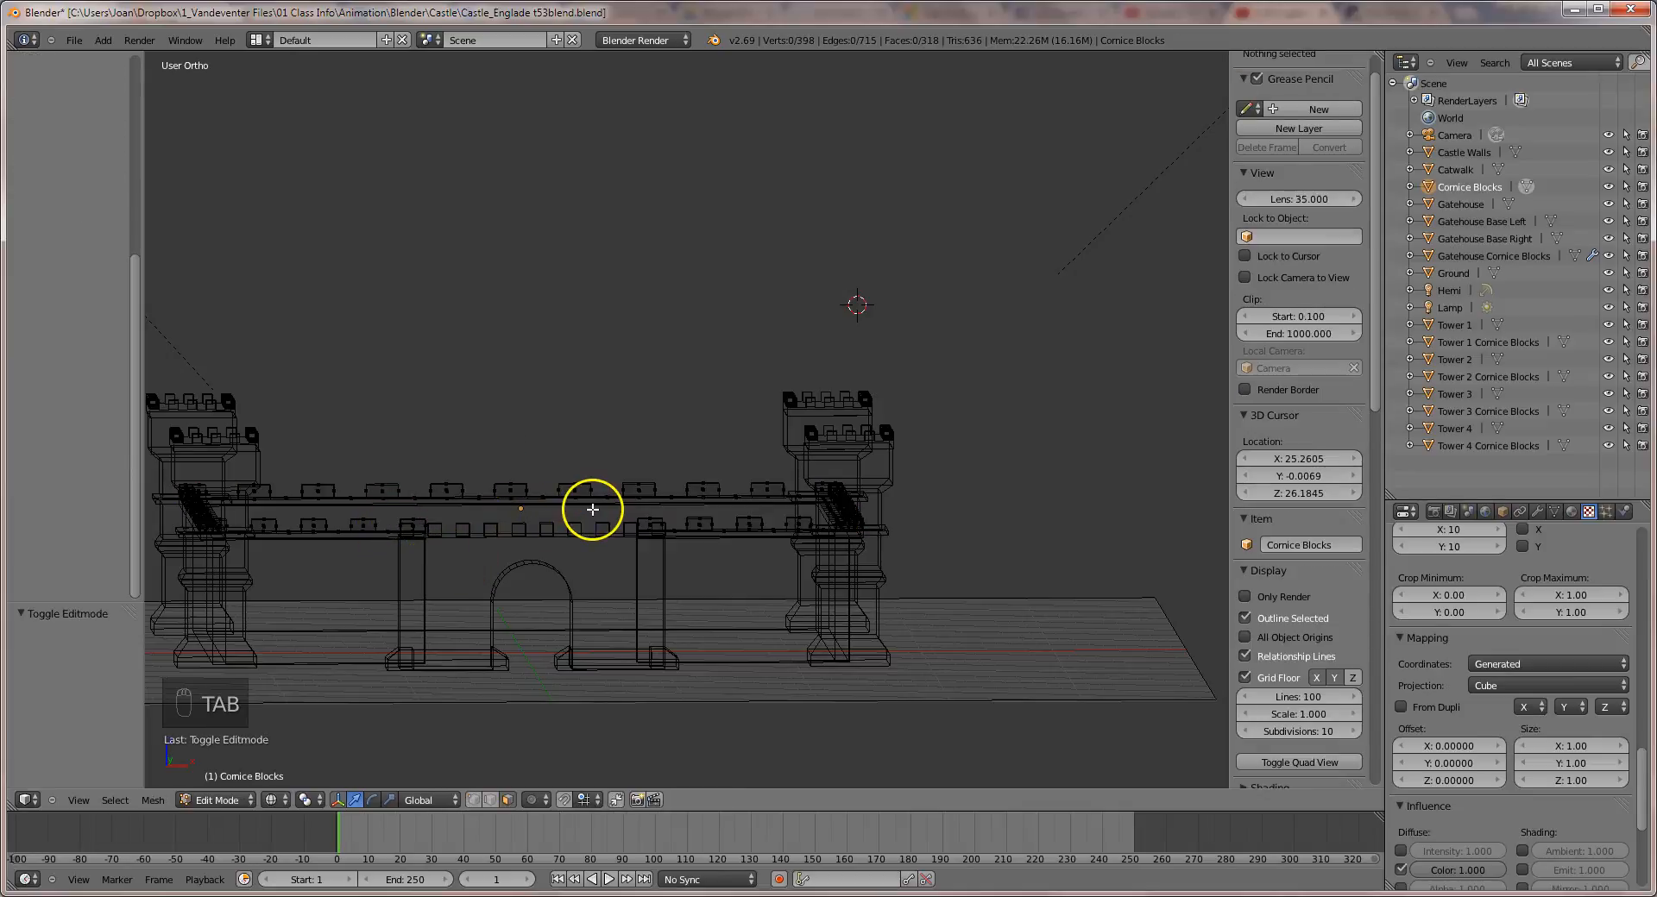
pyautogui.press('KP_1')
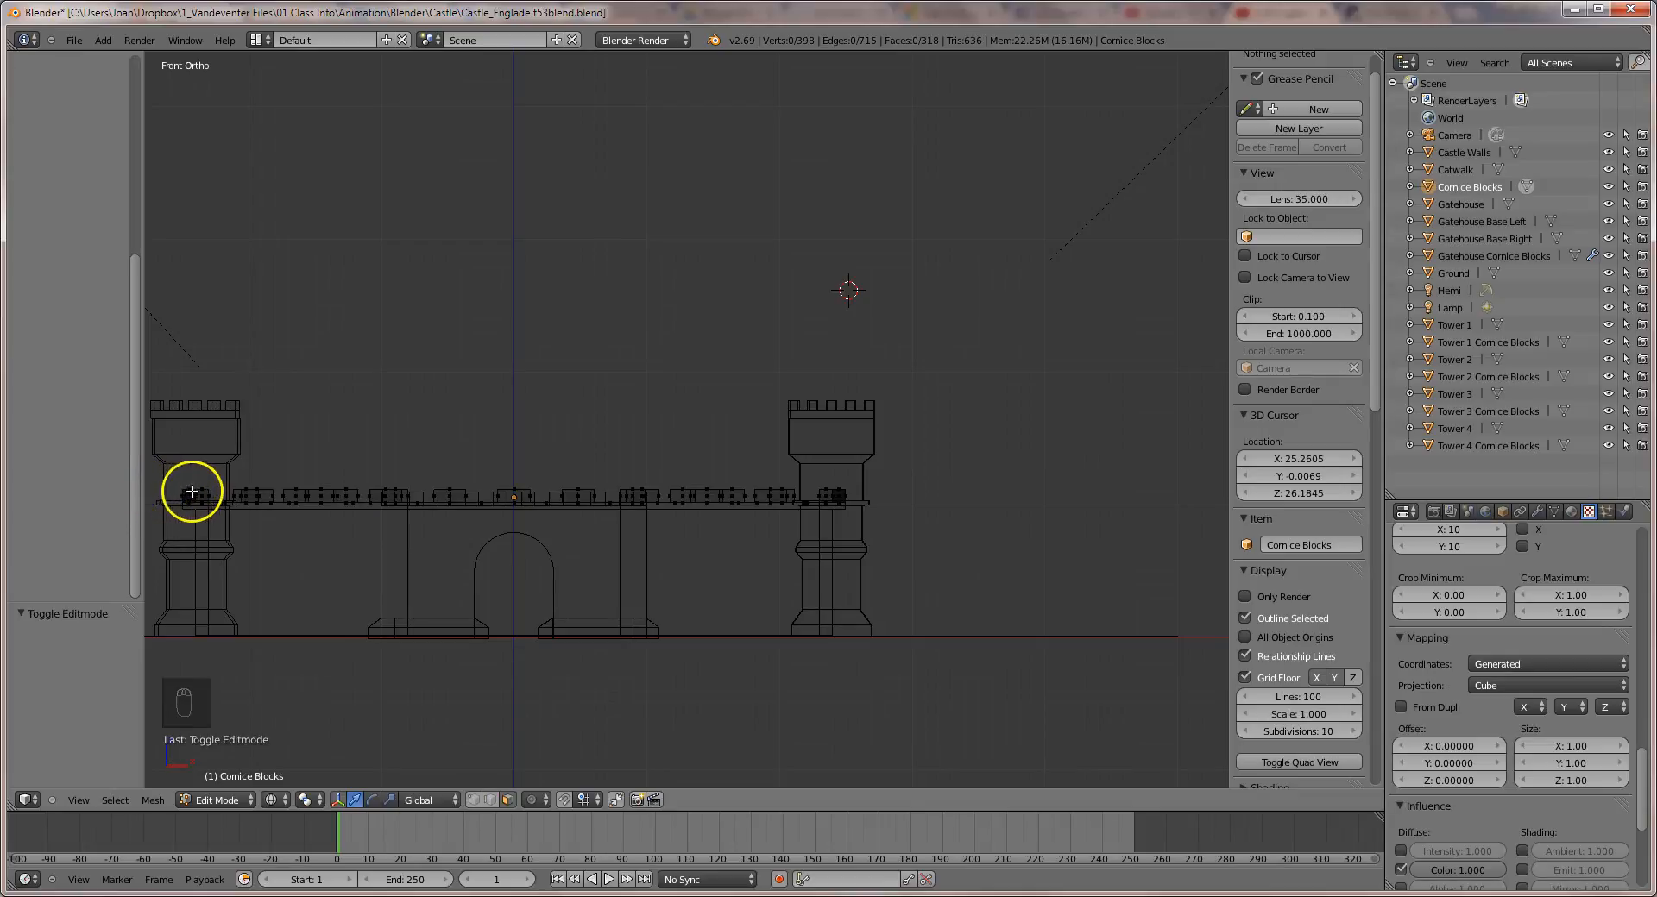
pyautogui.scroll(1, 565, 487)
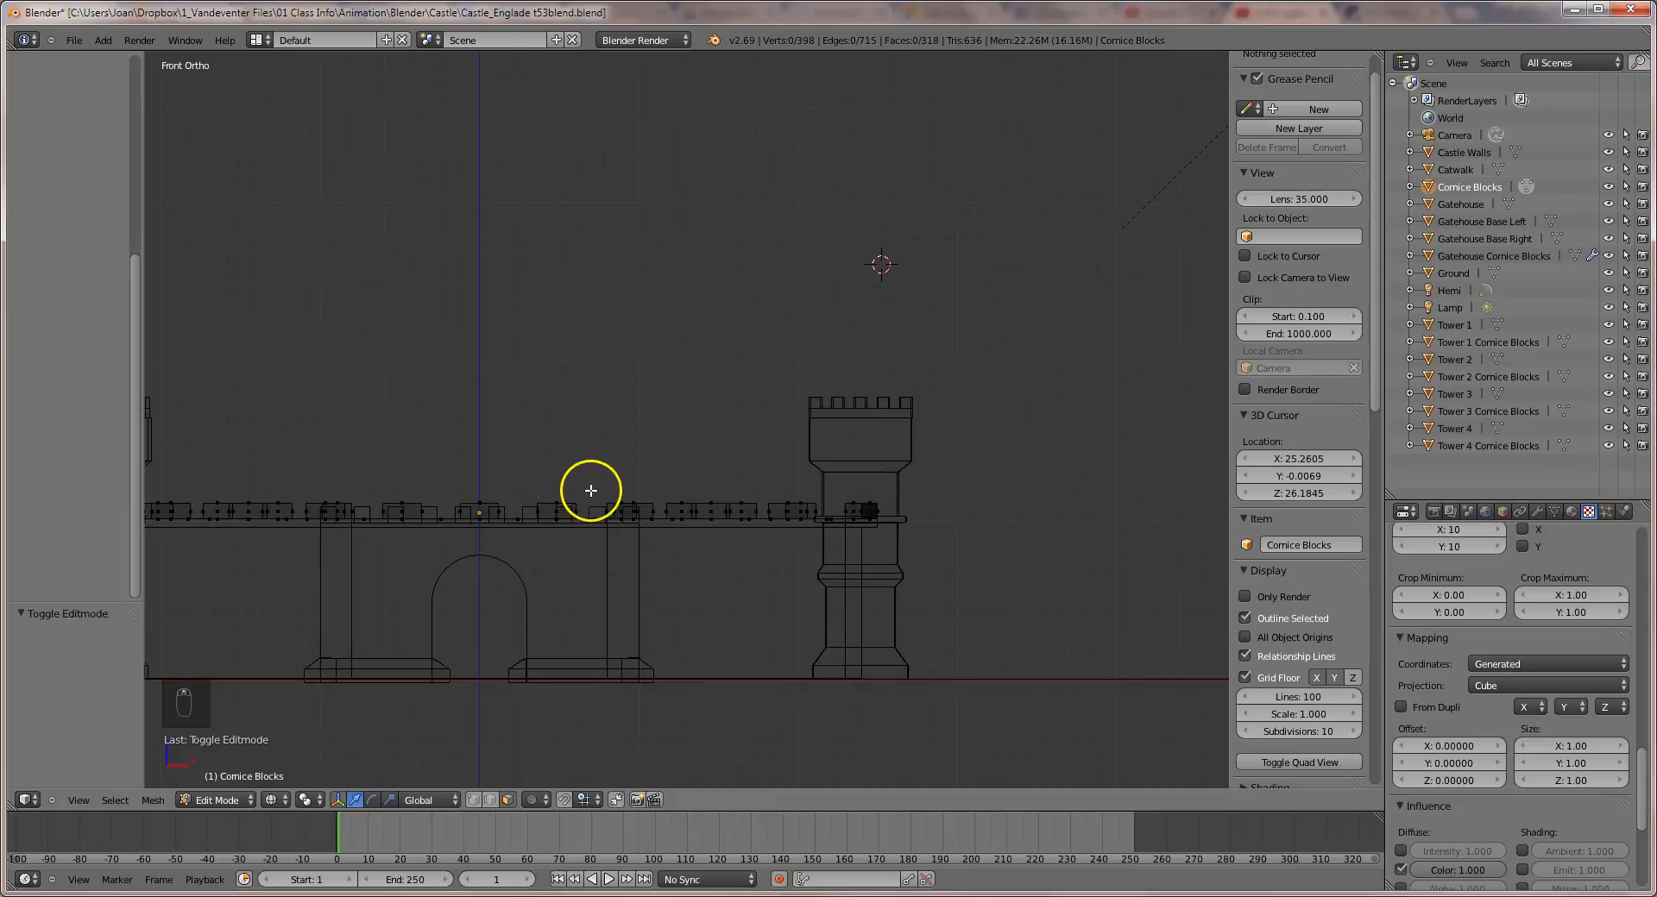
pyautogui.scroll(-1, 589, 489)
pyautogui.press('b')
pyautogui.moveTo(171, 497); pyautogui.dragTo(854, 519)
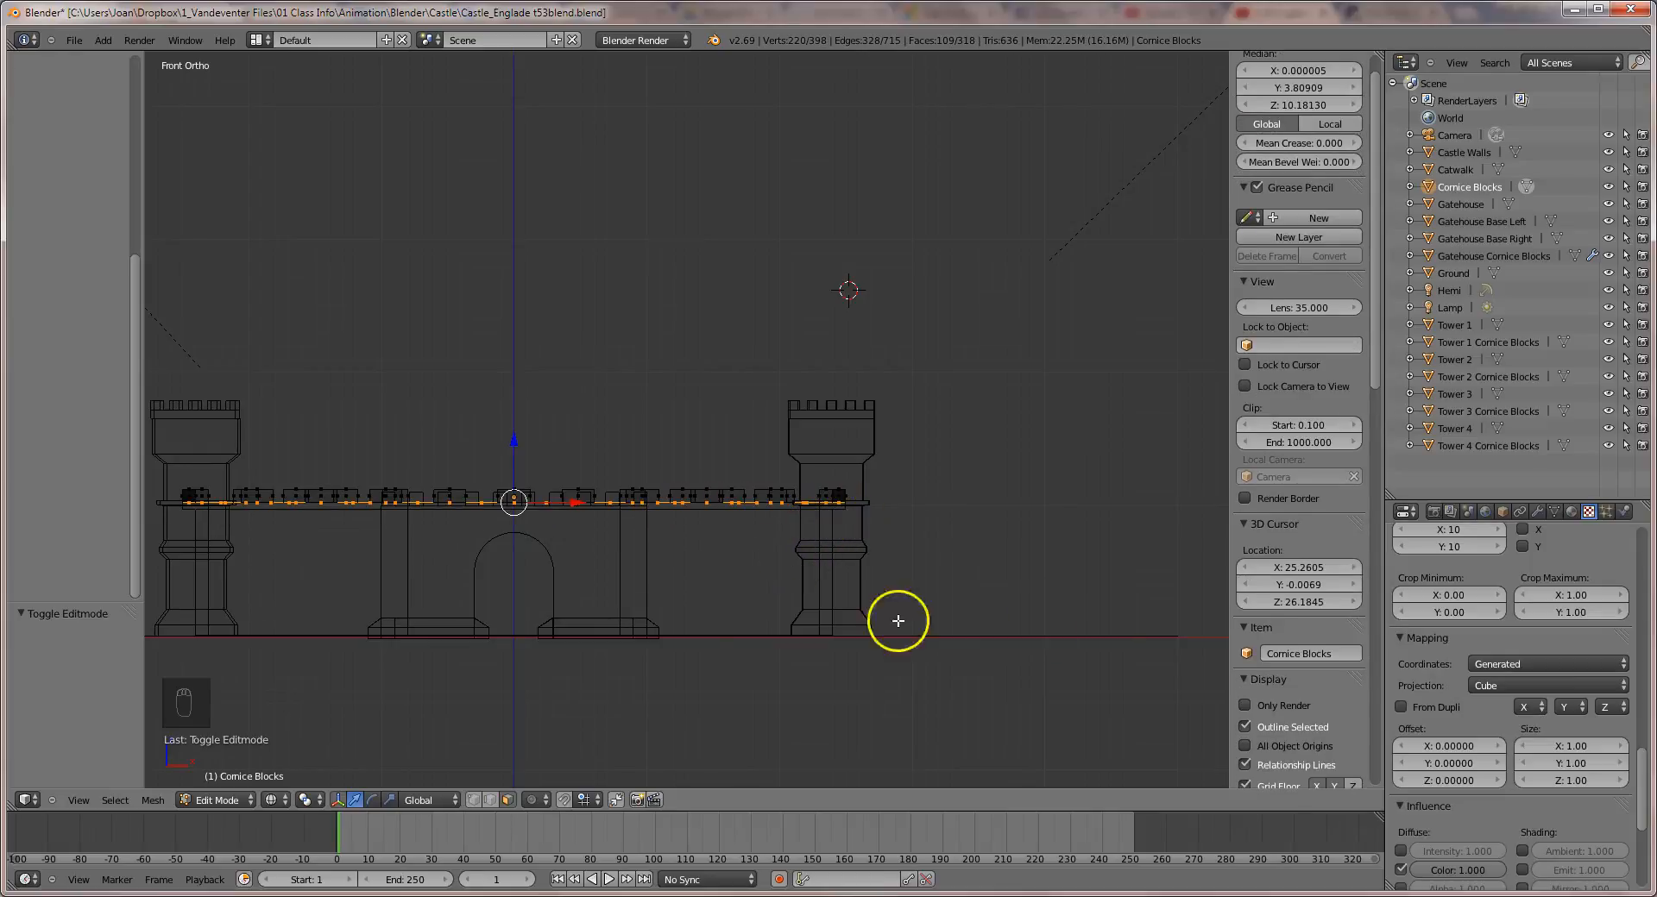
pyautogui.click(1571, 512)
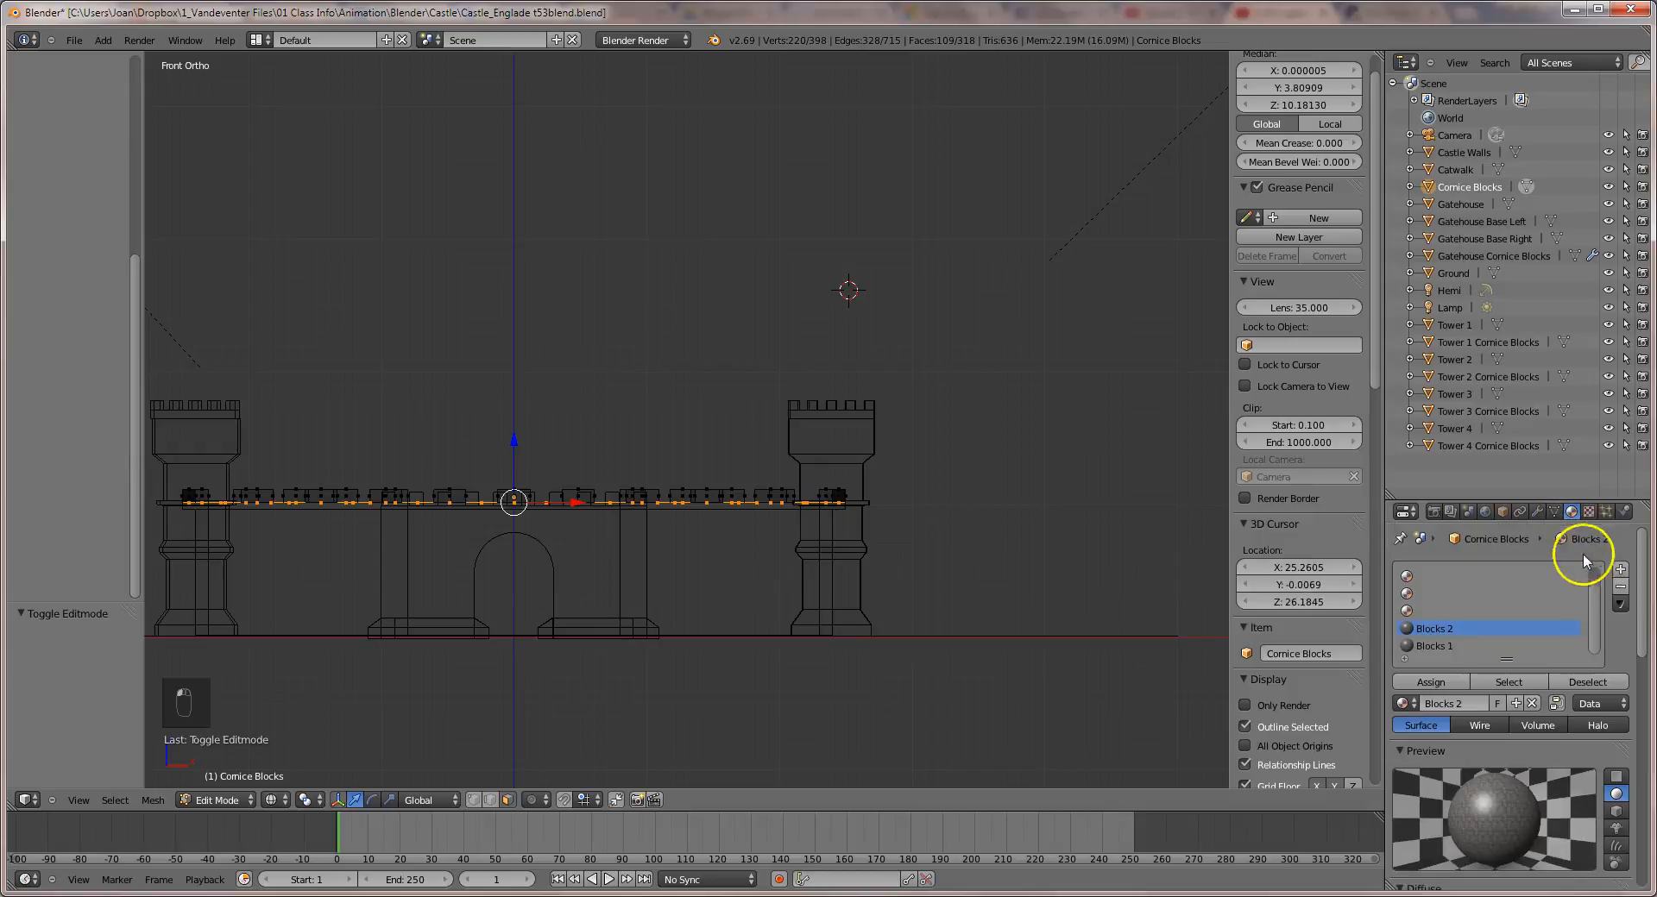
pyautogui.click(1519, 647)
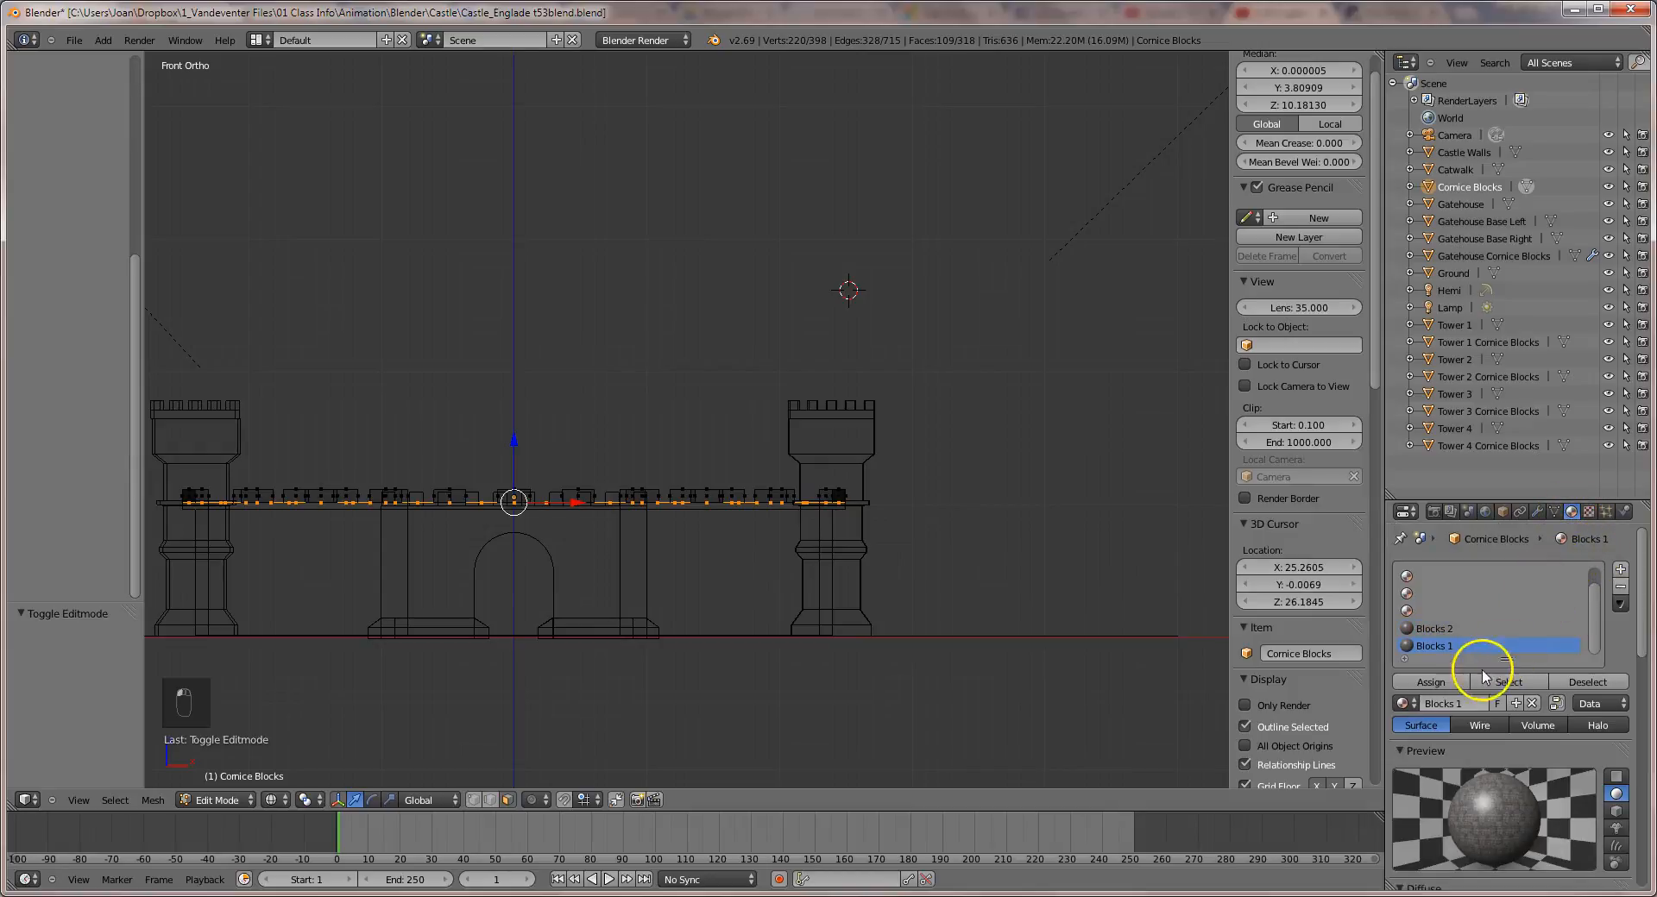
pyautogui.click(1437, 681)
pyautogui.click(1592, 682)
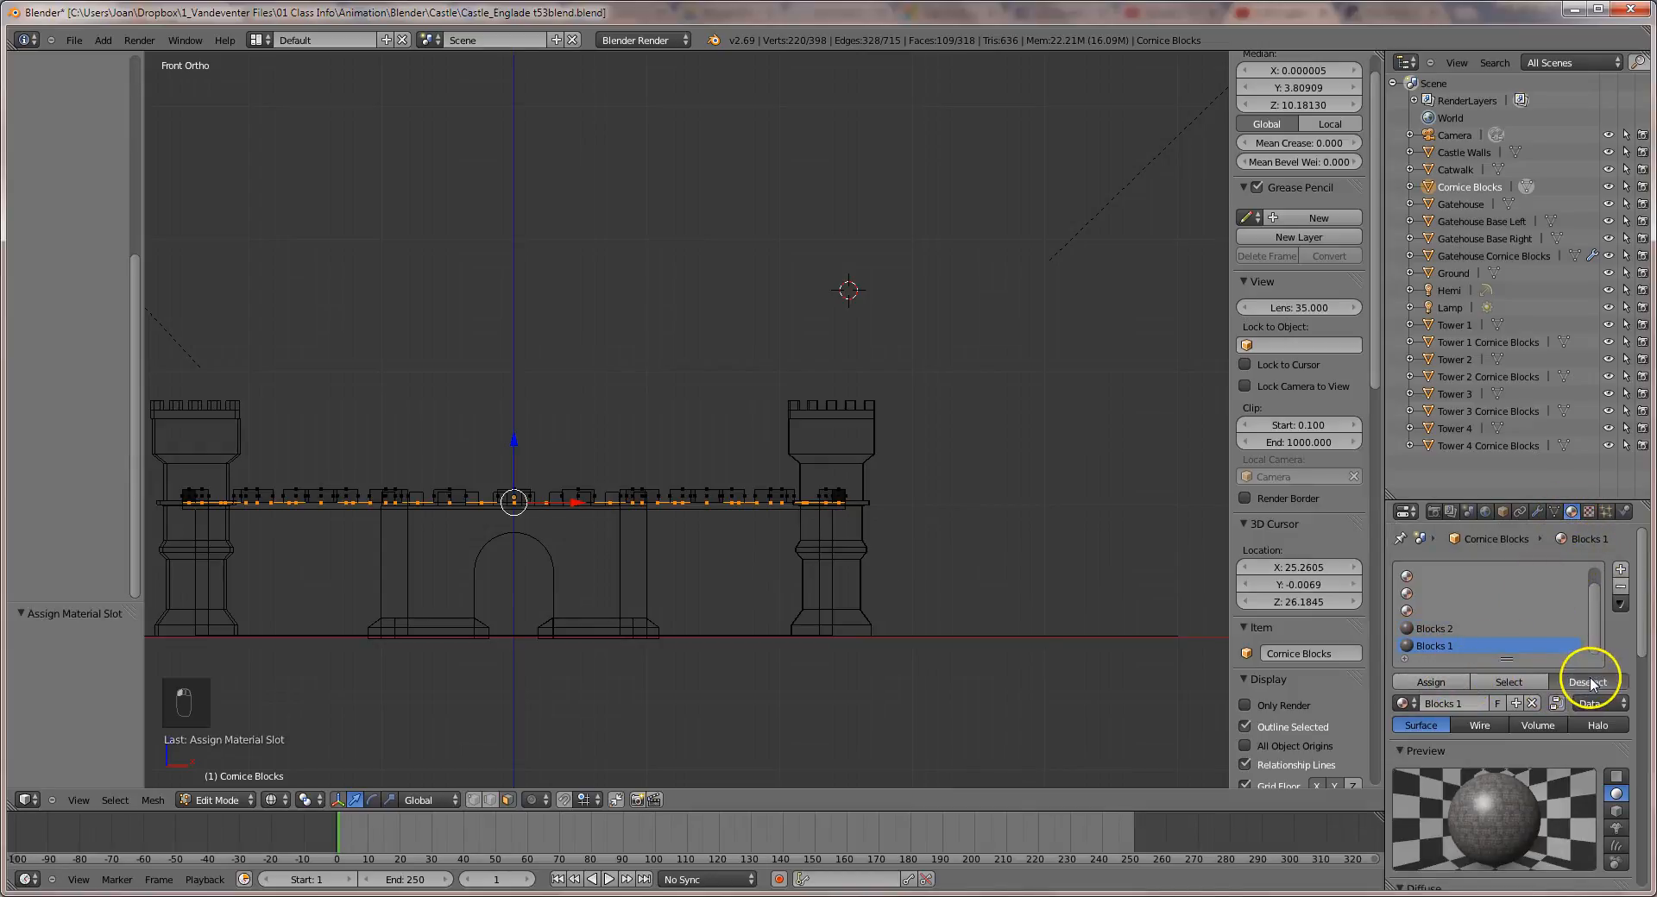
# Assign the Blocks 2 material to the raised upper blocks of the wall Cornice Blocks mesh and render the castle.
pyautogui.press('b')
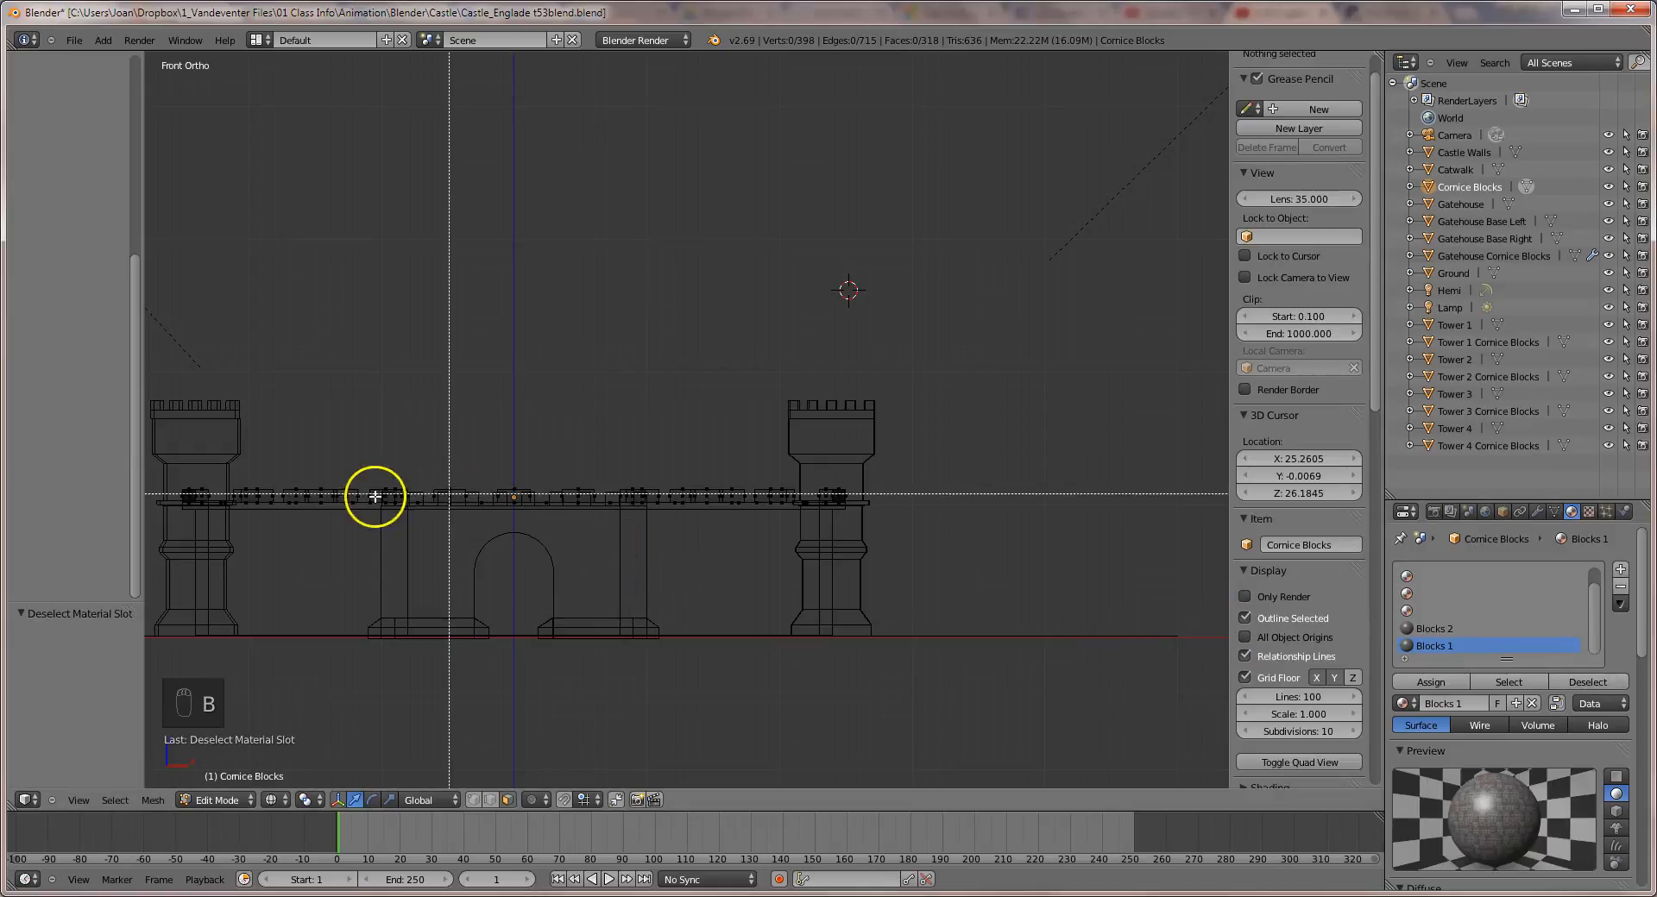
pyautogui.moveTo(167, 480); pyautogui.dragTo(854, 500)
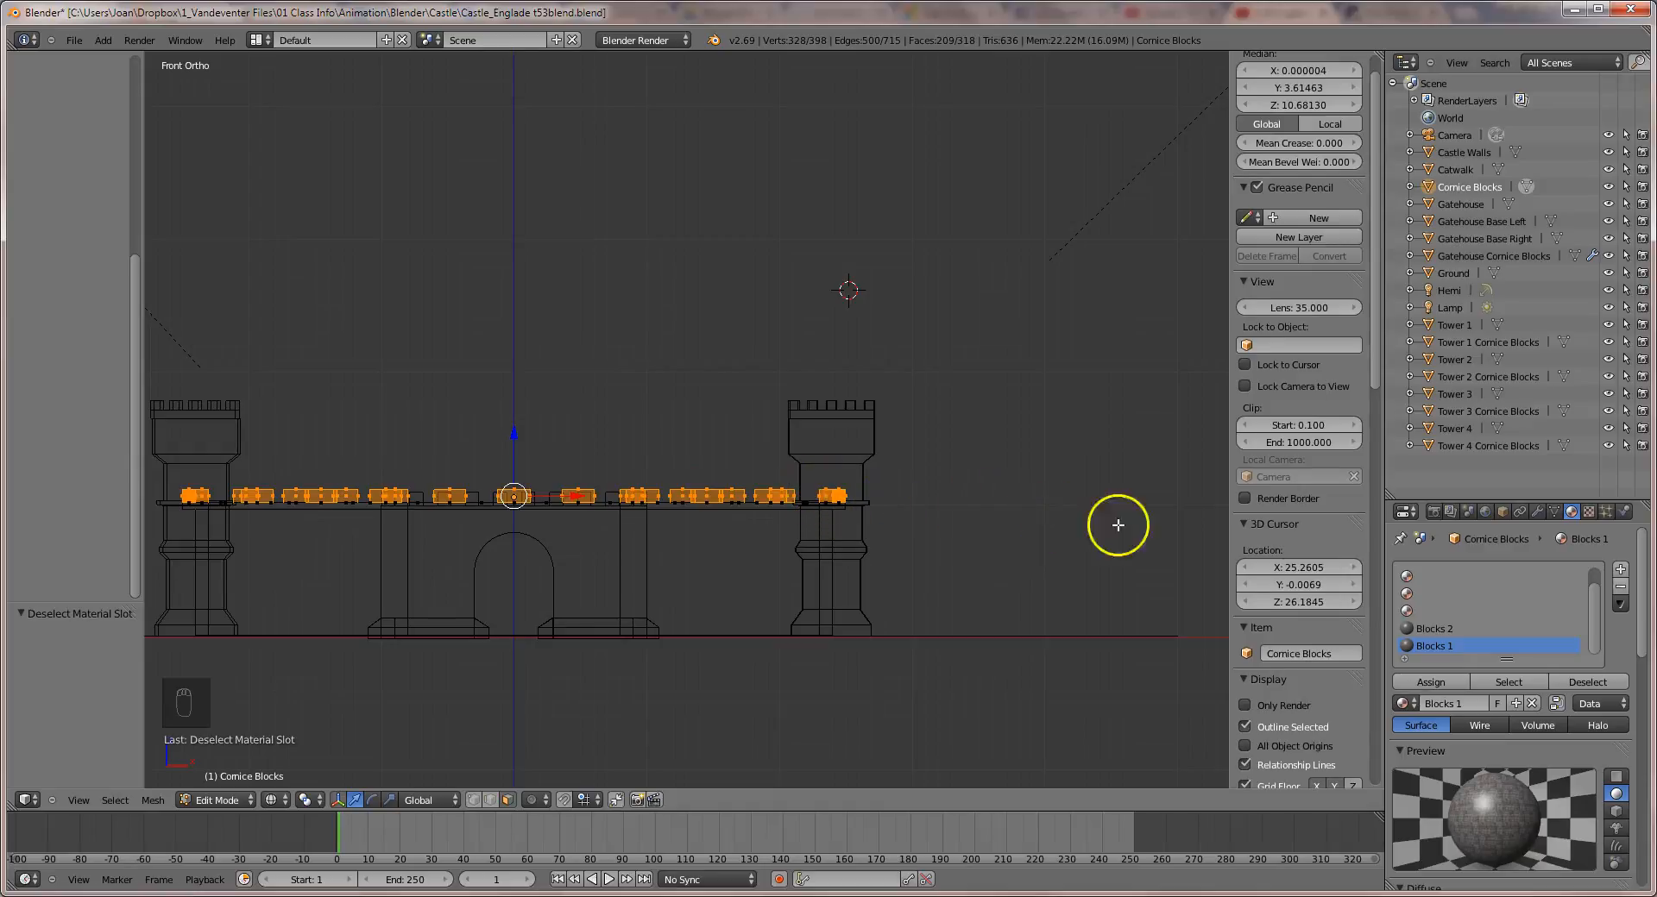
pyautogui.click(1450, 629)
pyautogui.click(1419, 681)
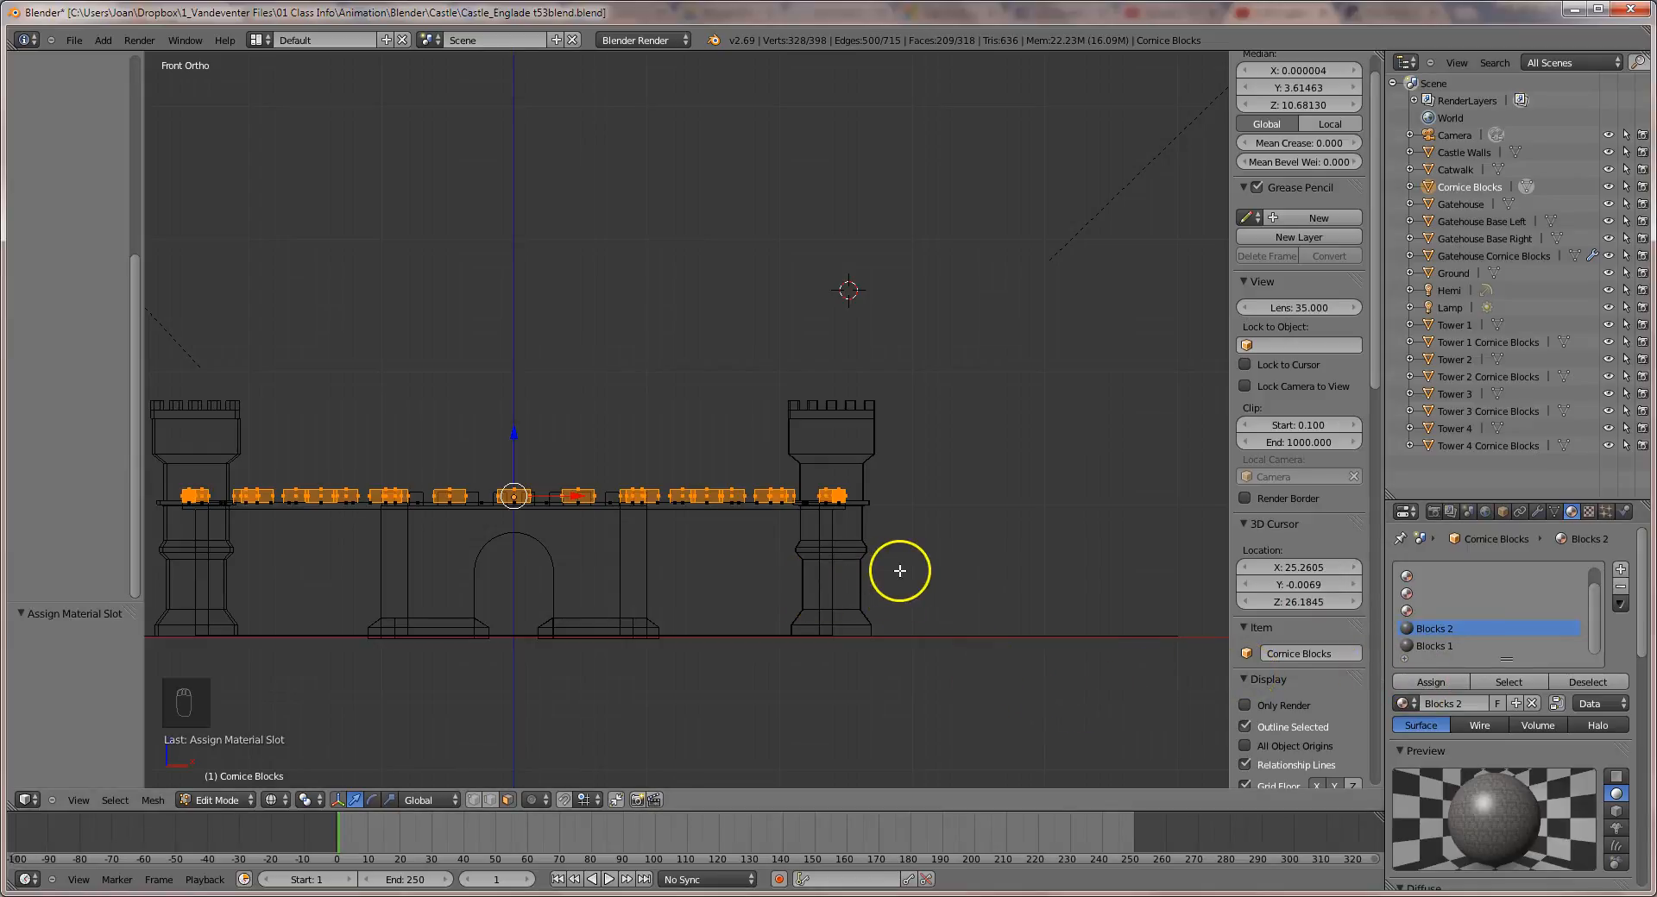
pyautogui.press('F12')
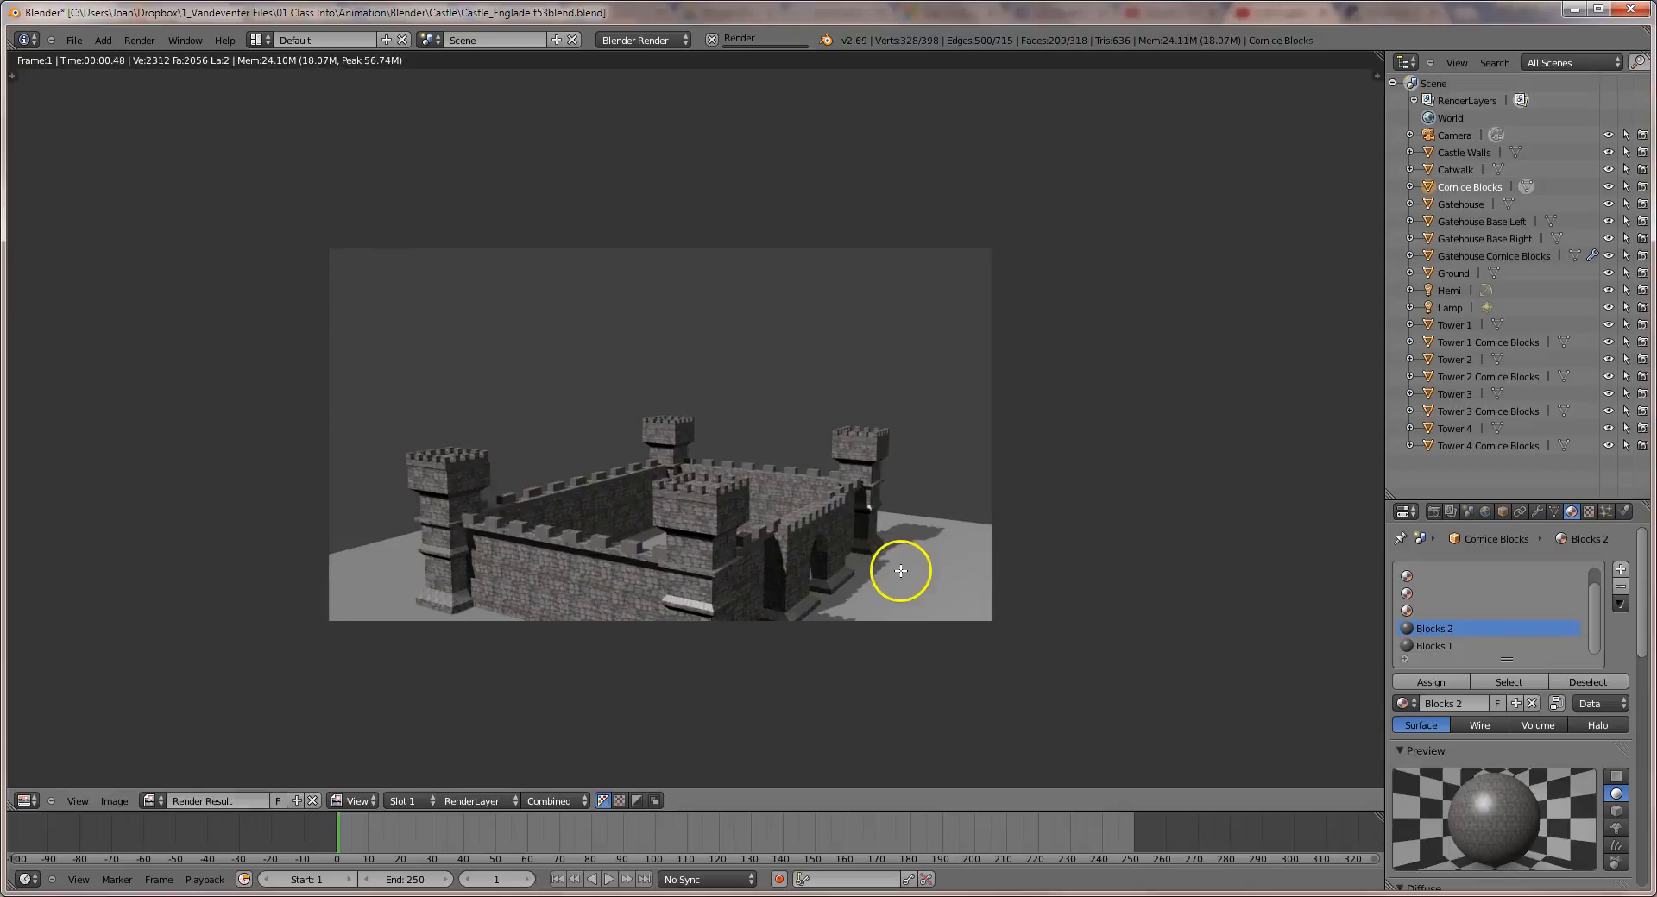
# Check the wall cornices up close in the castle render and reassign Blocks 2 to the selected upper blocks from an angled view.
pyautogui.scroll(2, 907, 573)
pyautogui.scroll(-1, 908, 573)
pyautogui.scroll(1, 908, 573)
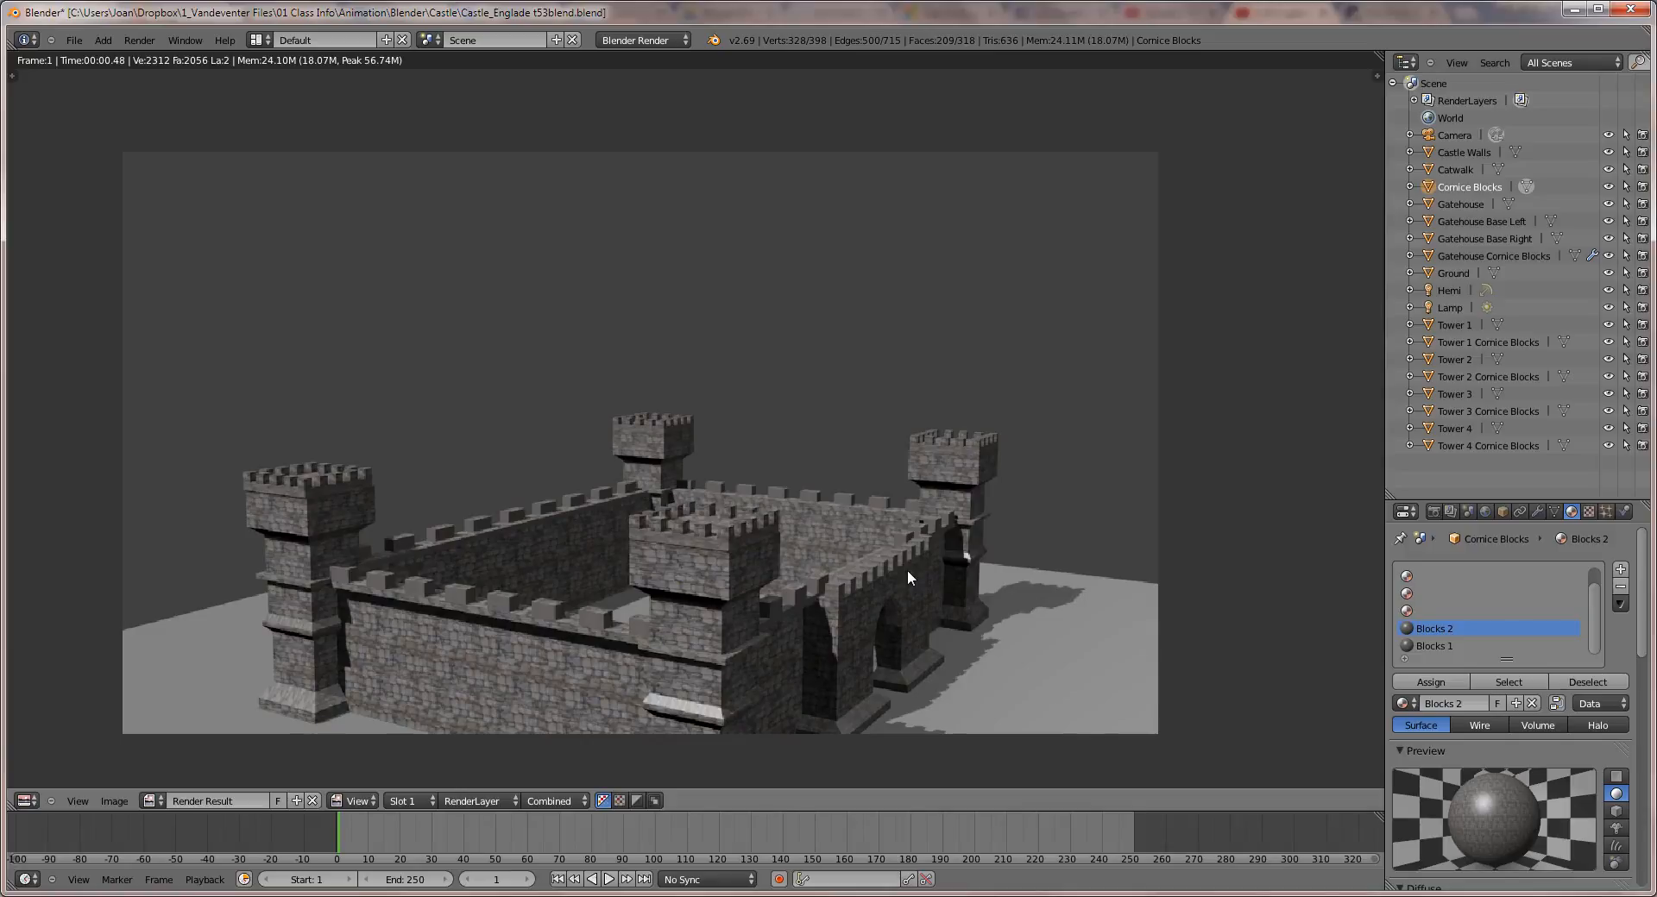
pyautogui.press('Escape')
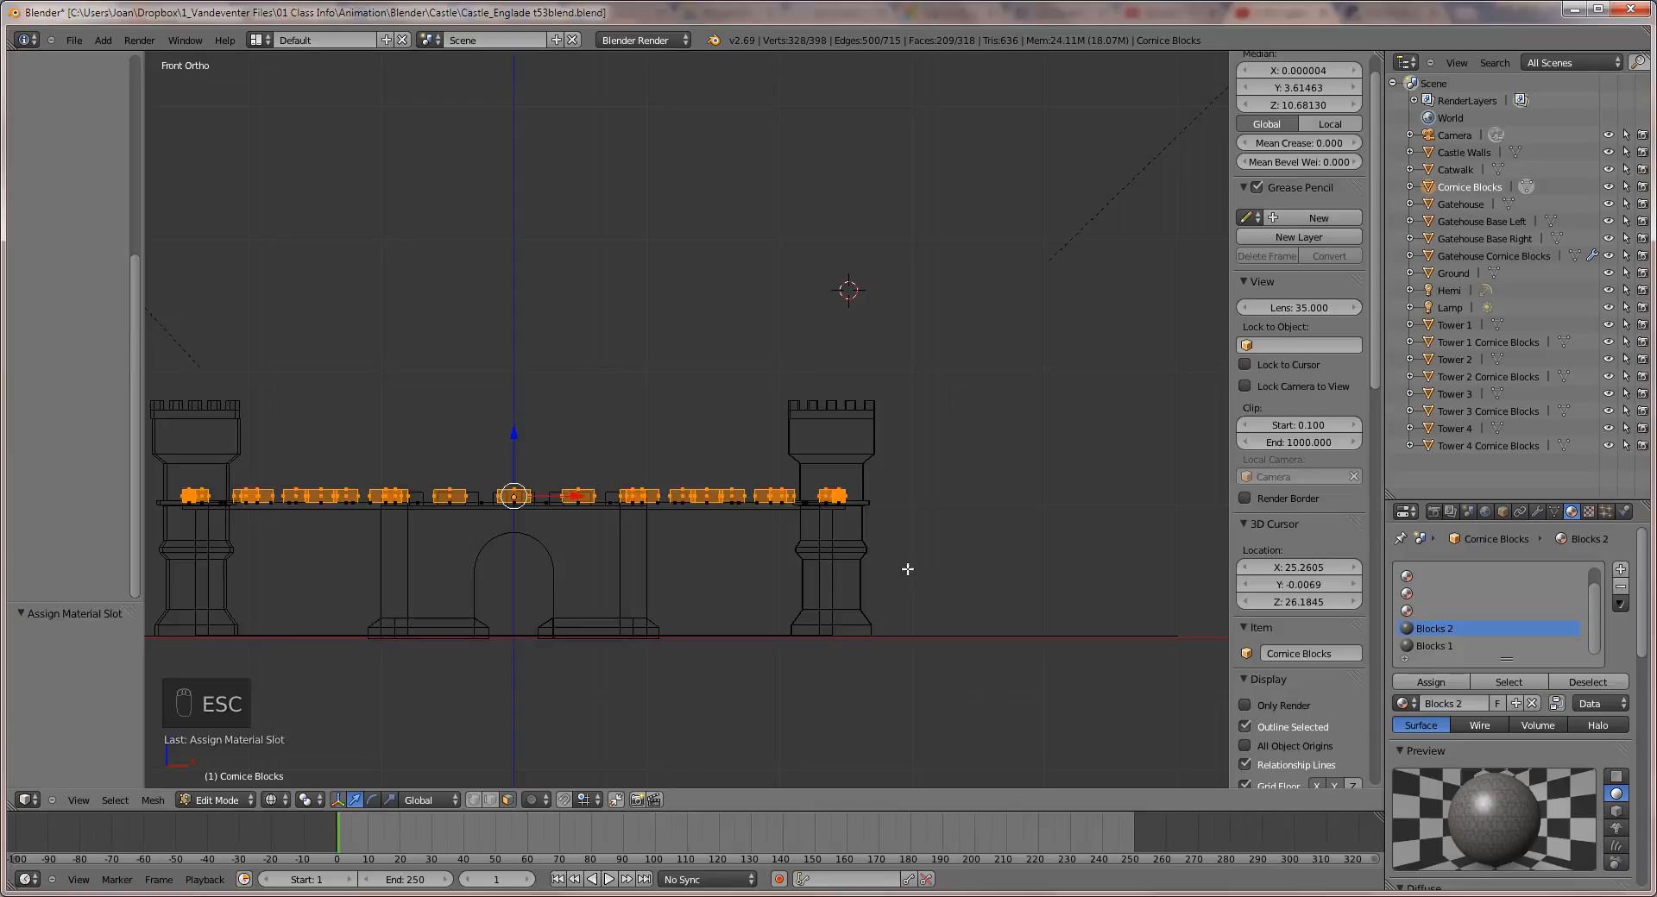
pyautogui.moveTo(913, 566); pyautogui.dragTo(1231, 581, button='middle')
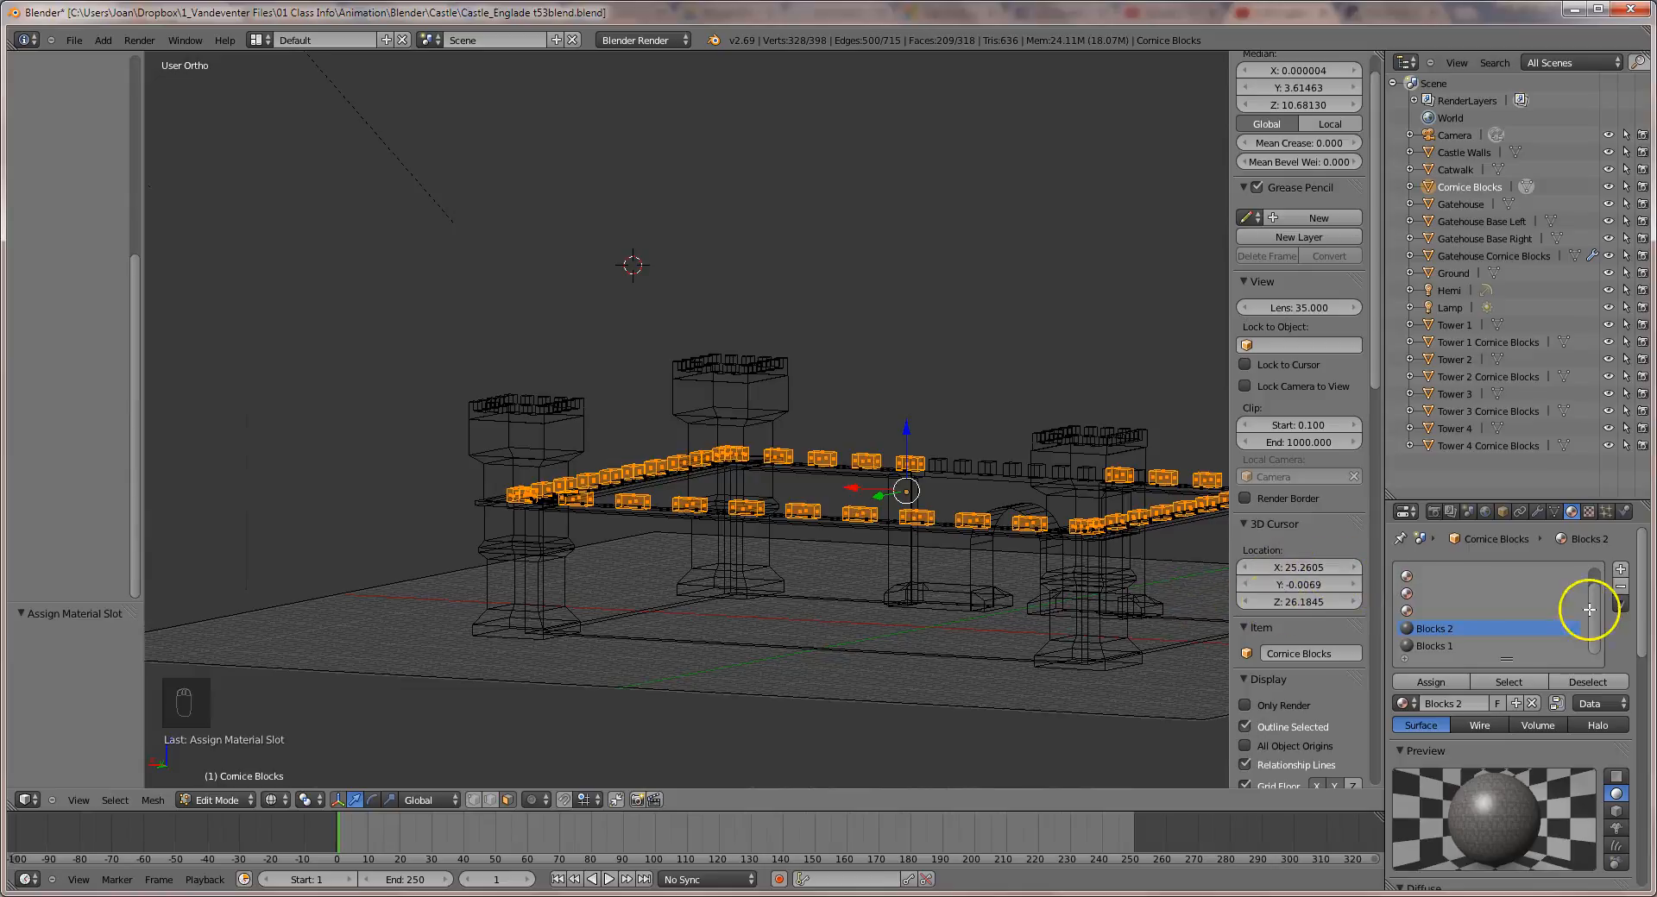
pyautogui.click(1429, 682)
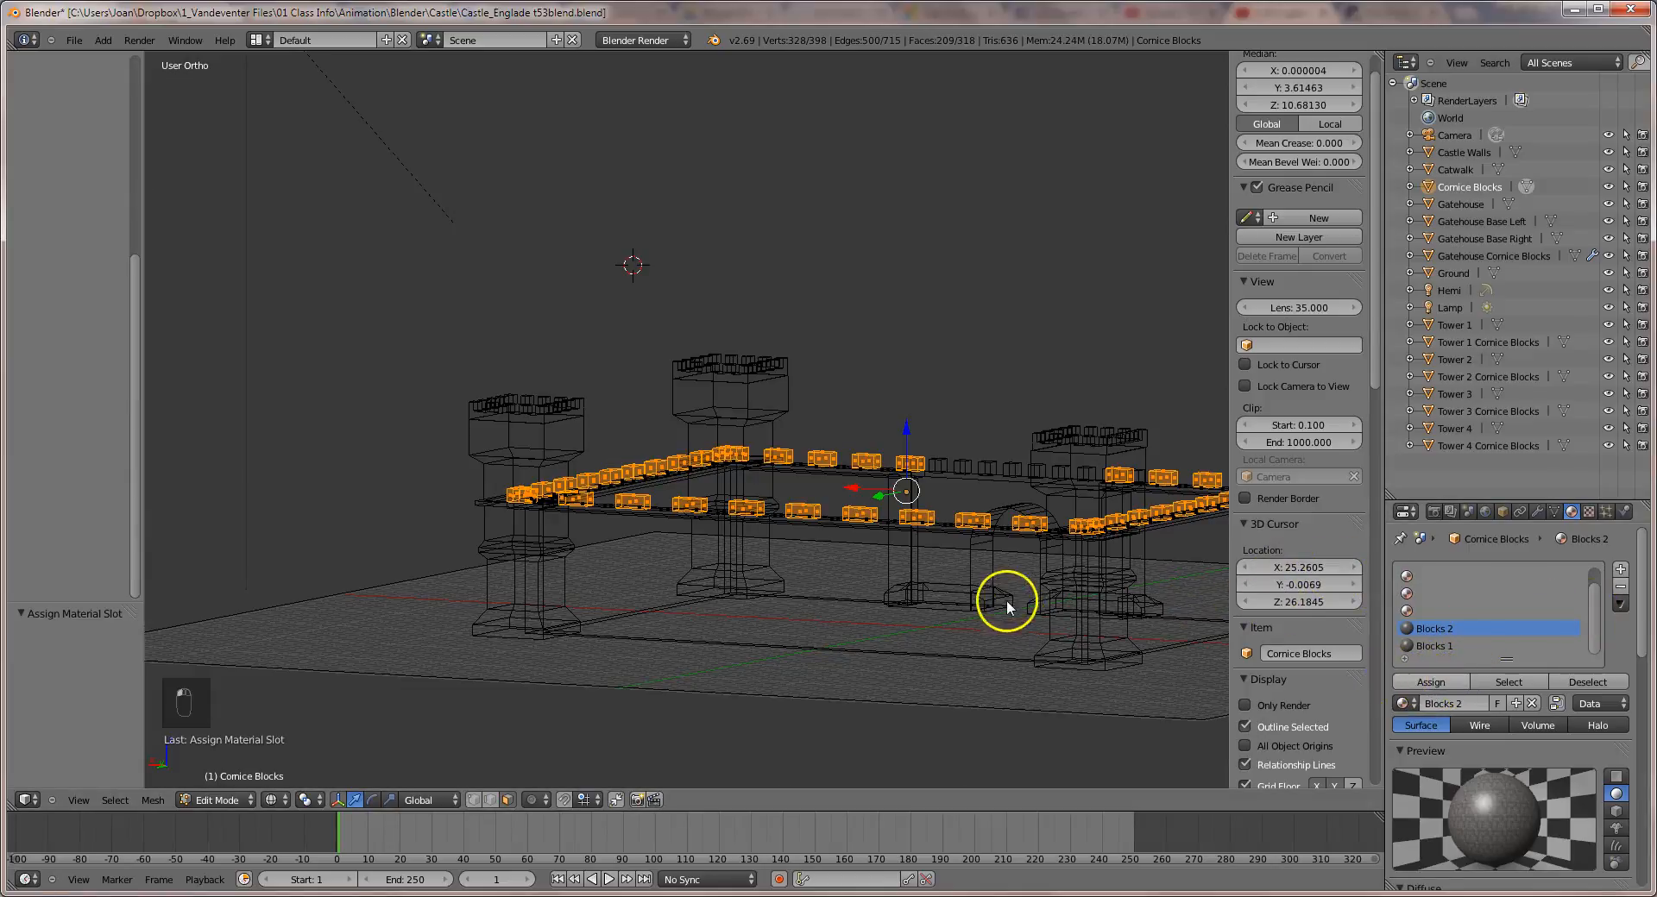
# Align the camera to a closer angled view of the castle walls and cornice blocks, and render it.
pyautogui.scroll(-6, 1013, 563)
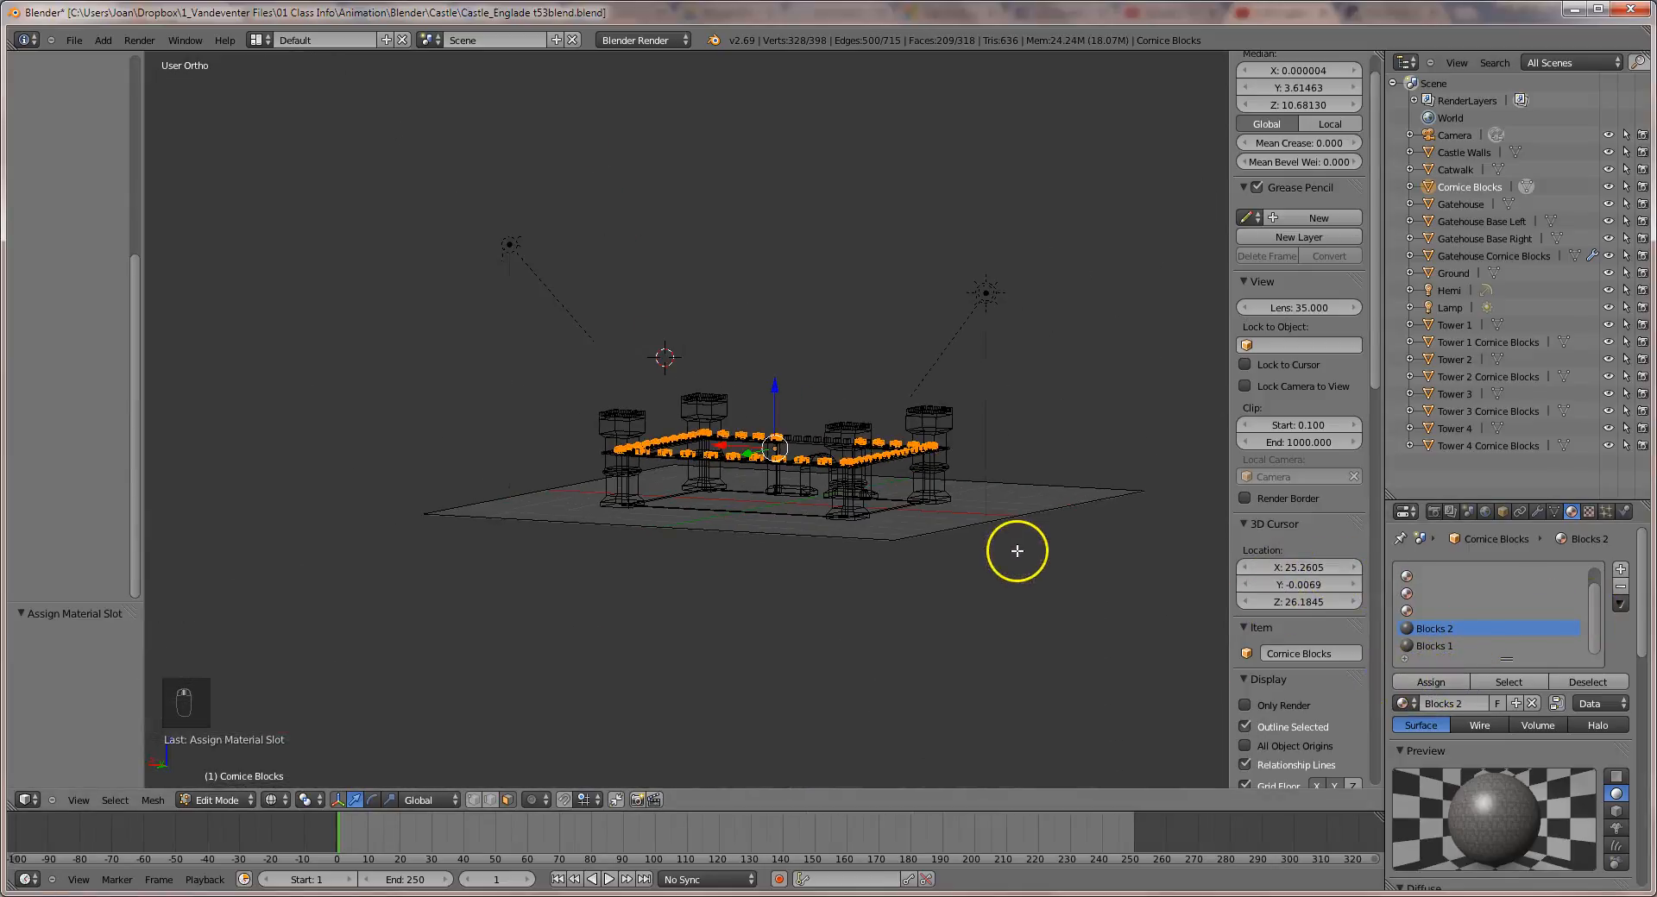
pyautogui.scroll(3, 1042, 524)
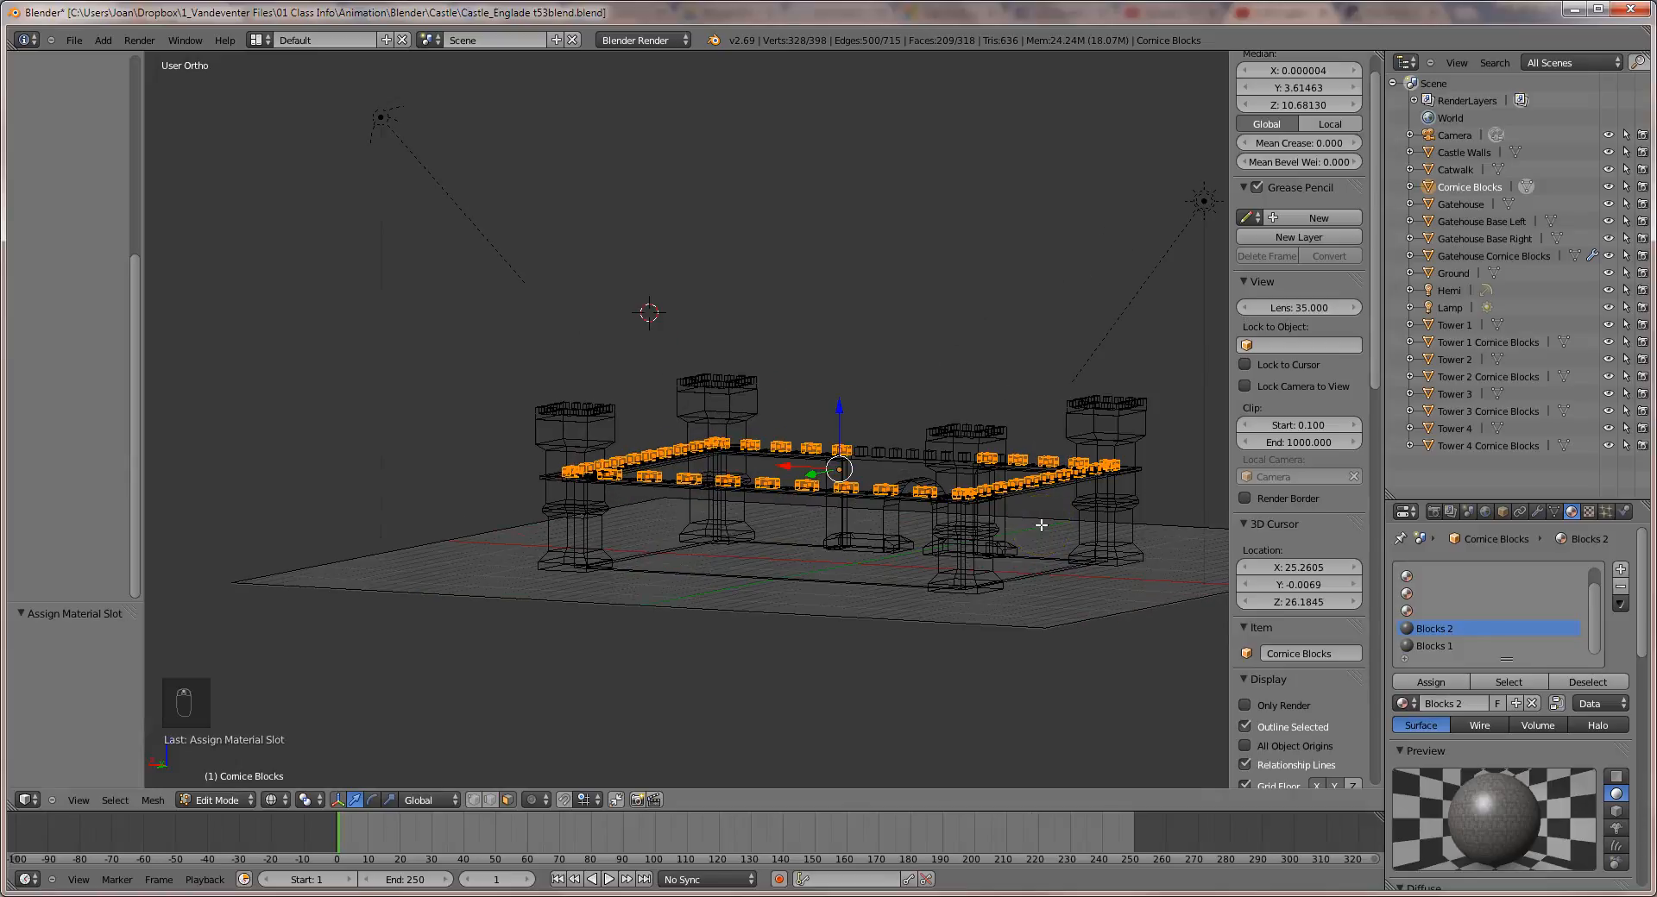
pyautogui.scroll(3, 1042, 524)
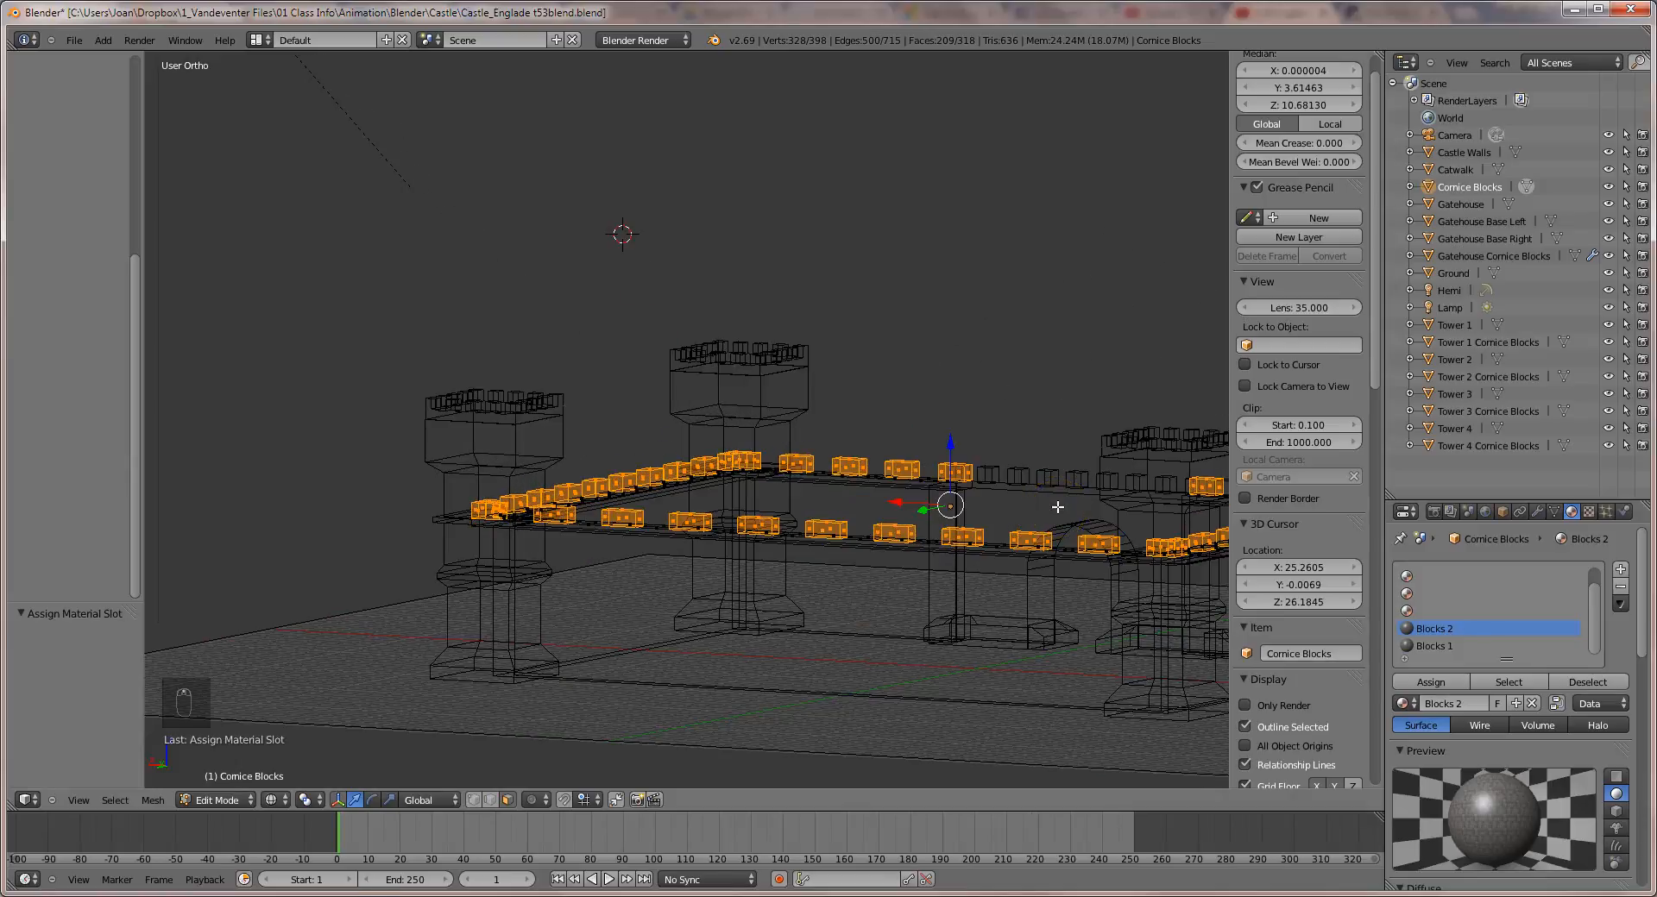
pyautogui.press('ctrl+alt+KP_0')
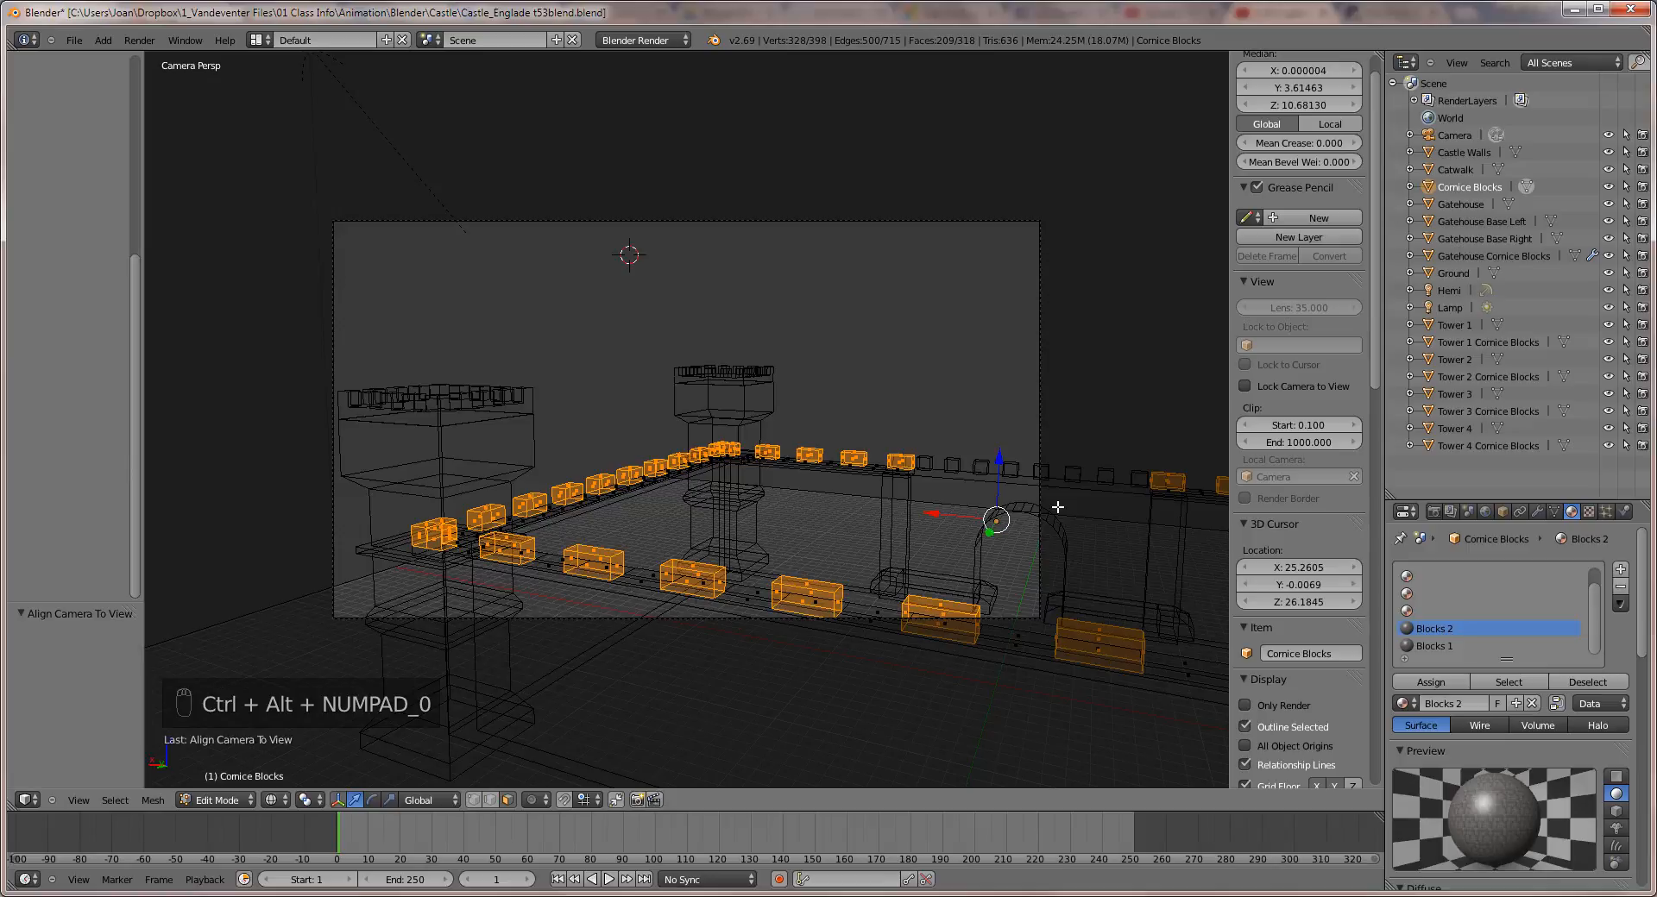
pyautogui.press('F12')
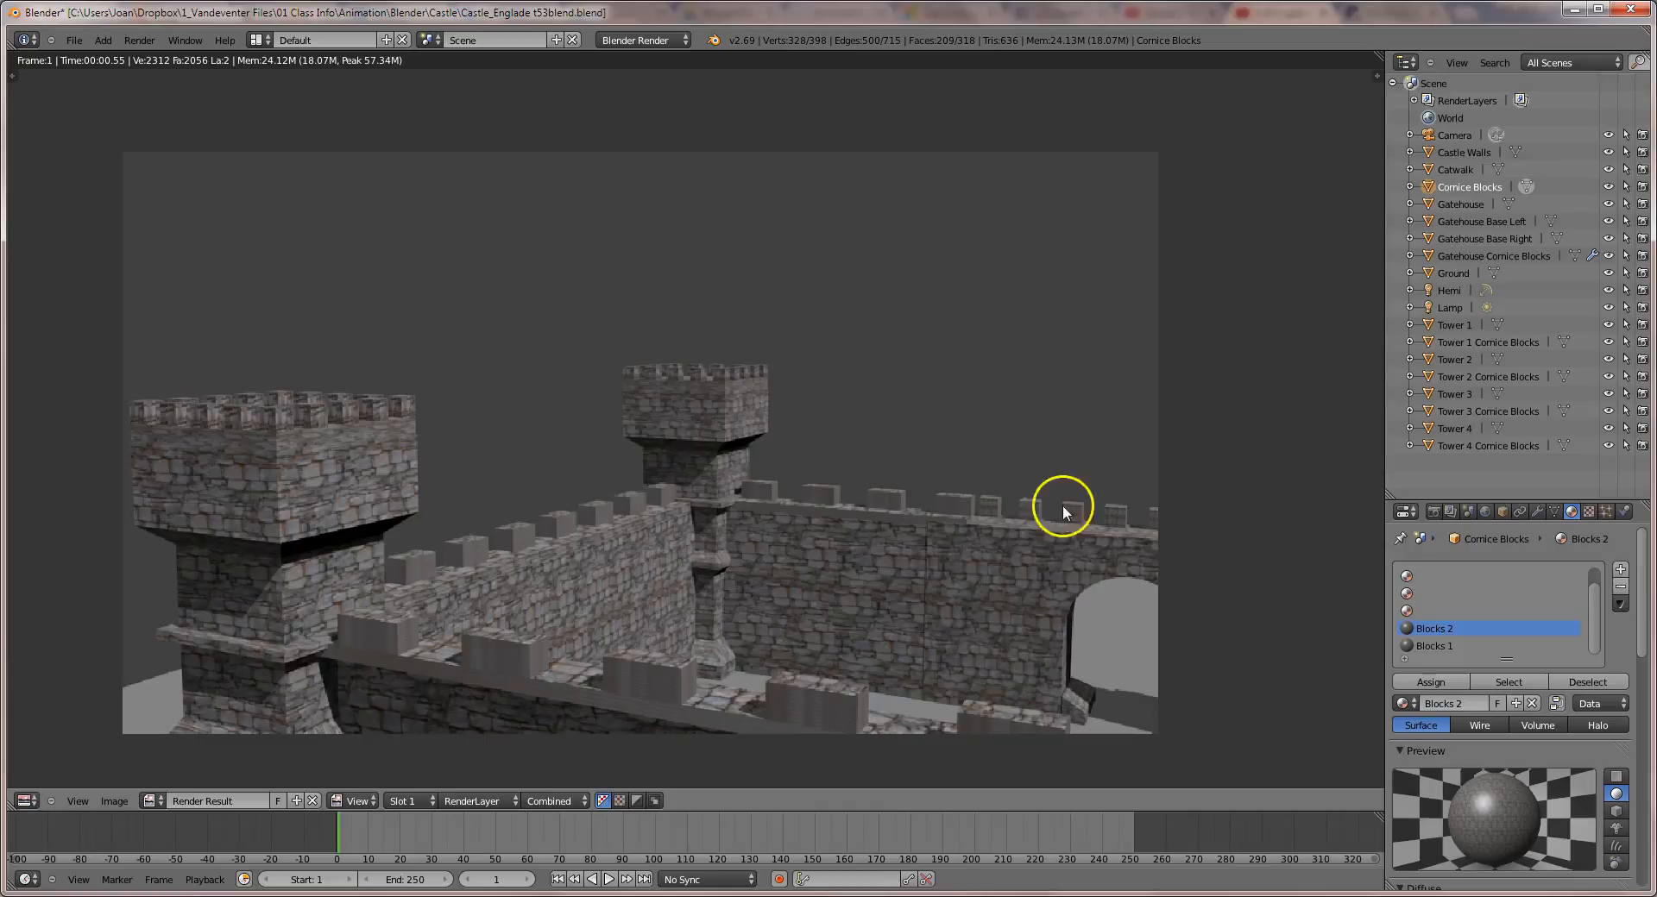
# Examine the image sampling, repeat, projection and mapping size settings of the wall Cornice Blocks texture.
pyautogui.click(1589, 512)
pyautogui.scroll(-10, 1531, 779)
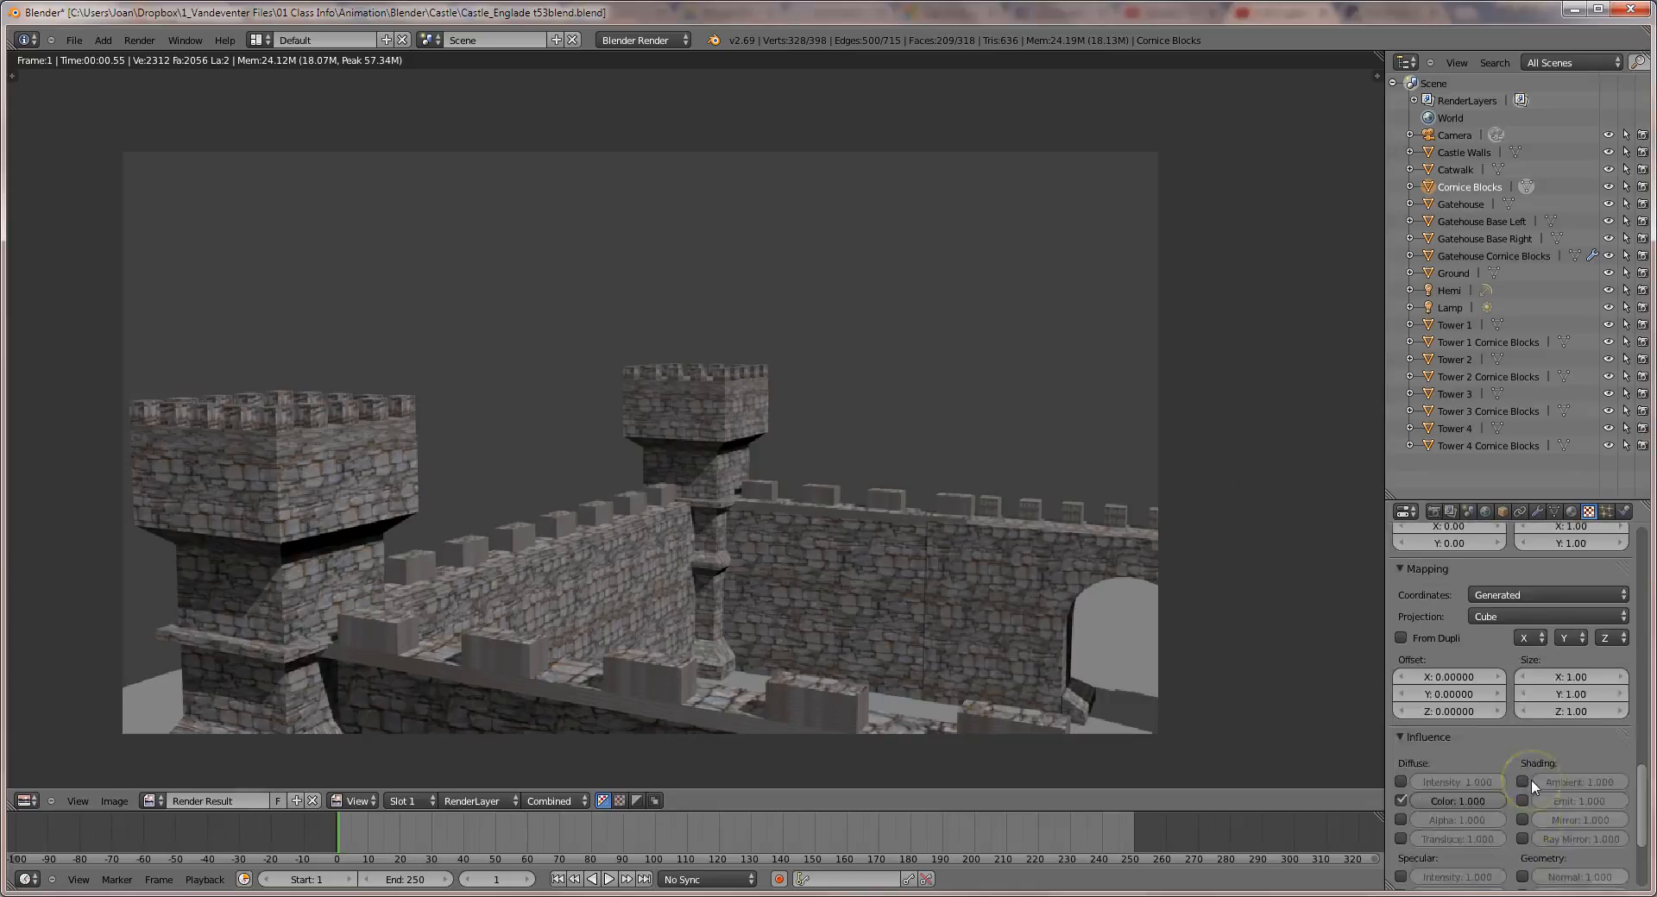
pyautogui.scroll(12, 1531, 779)
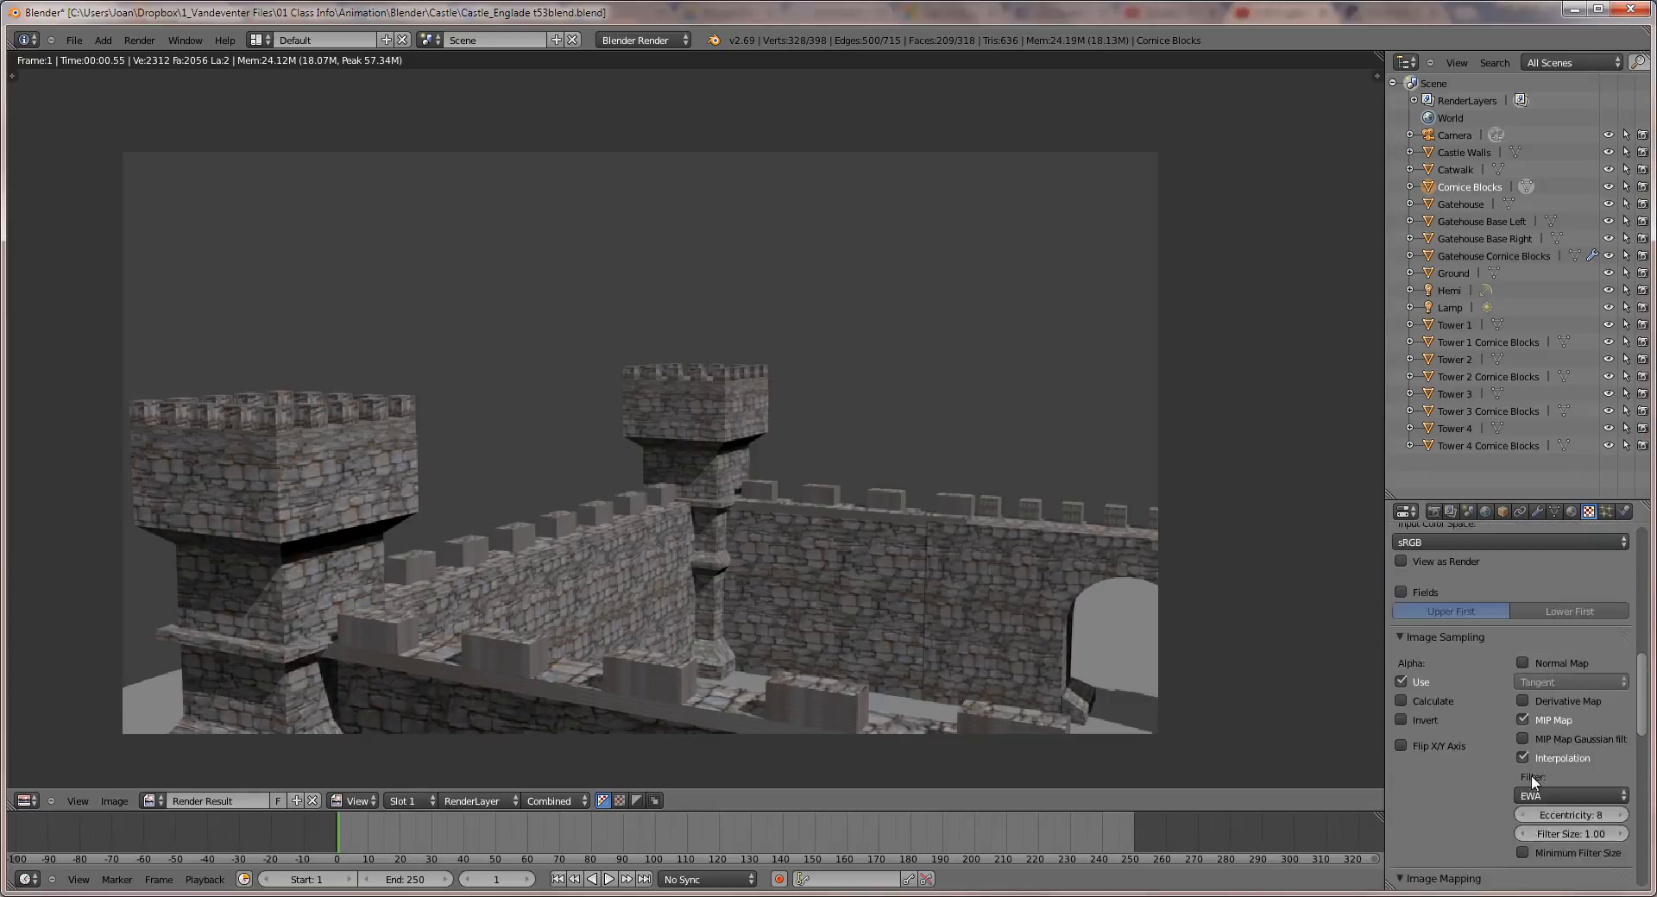
pyautogui.scroll(4, 1533, 781)
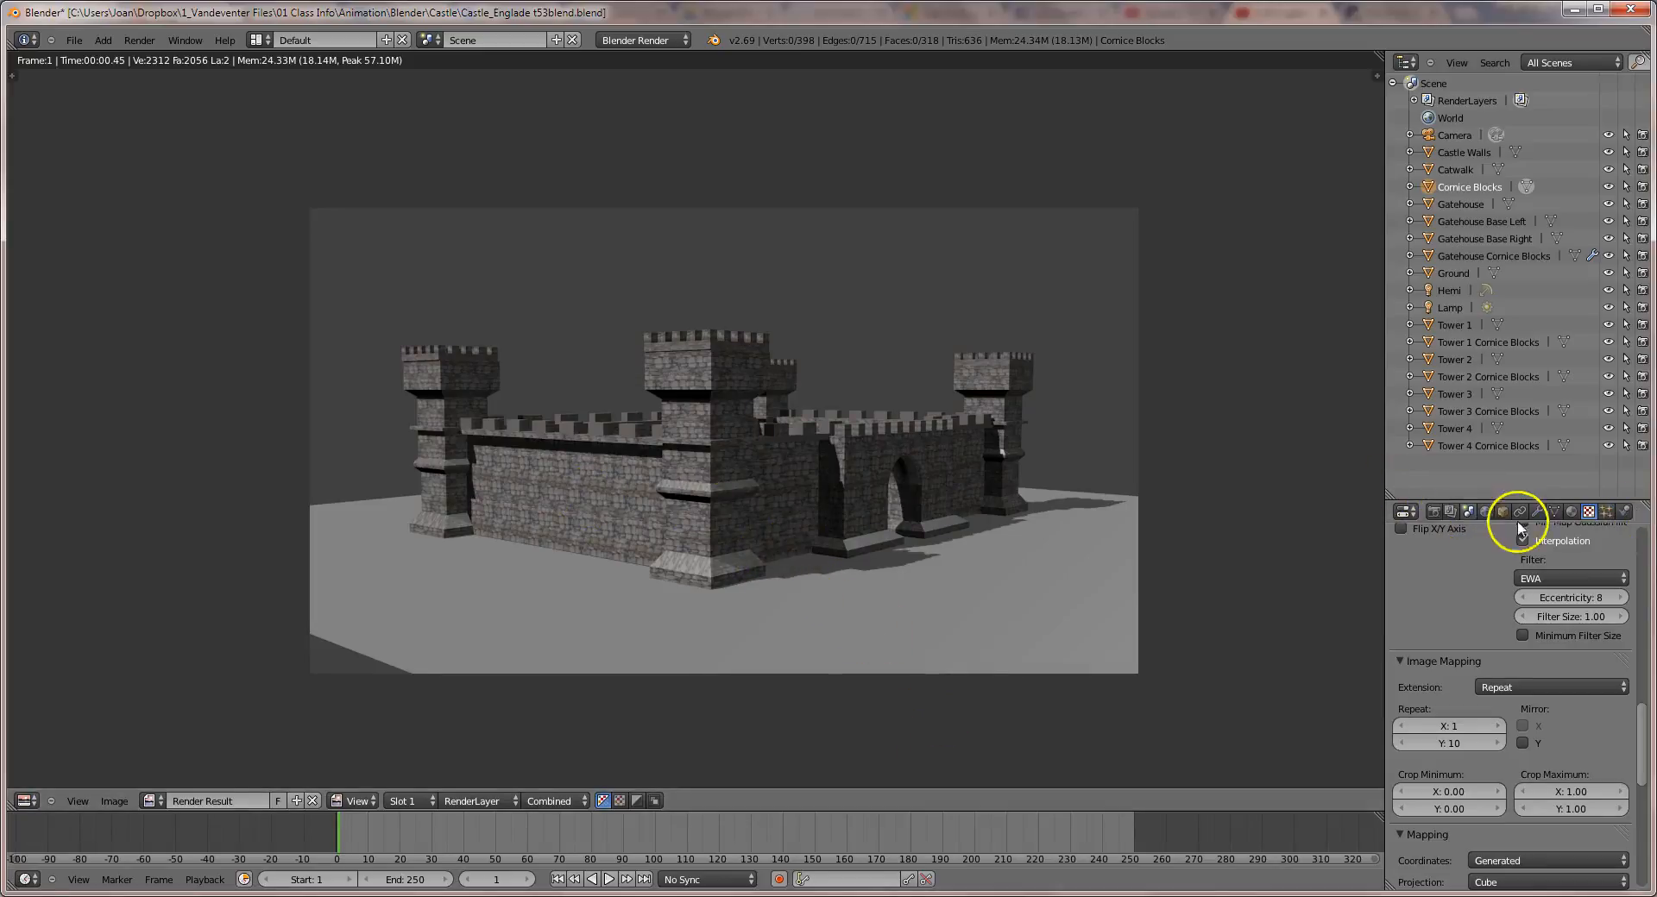
pyautogui.scroll(7, 1562, 614)
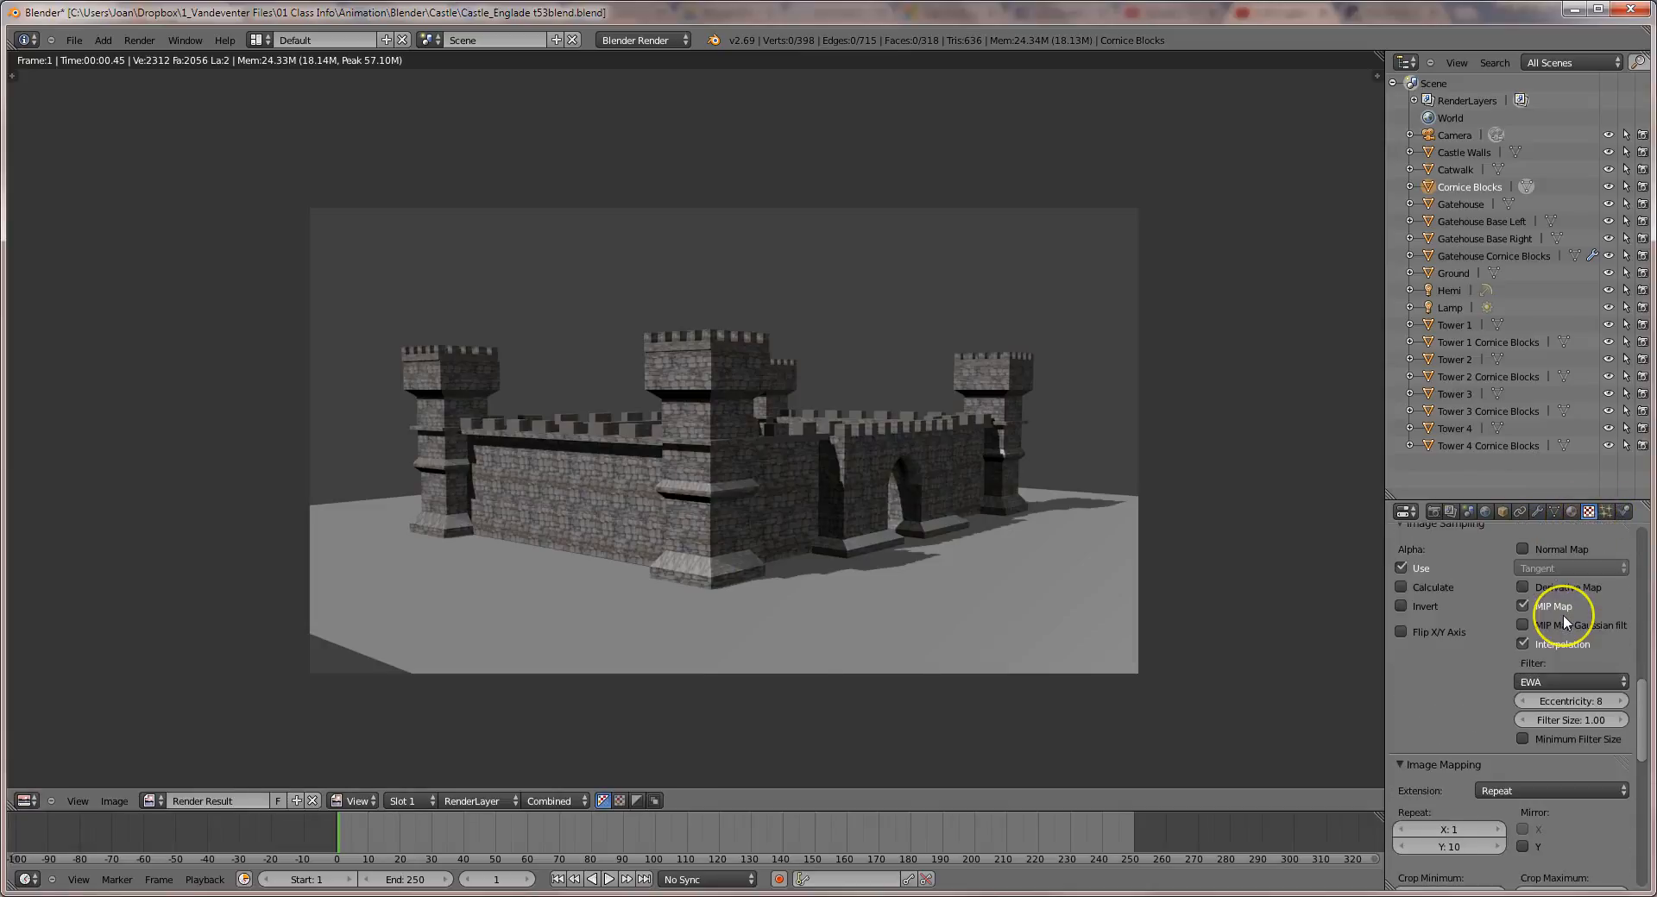
pyautogui.scroll(-10, 1562, 614)
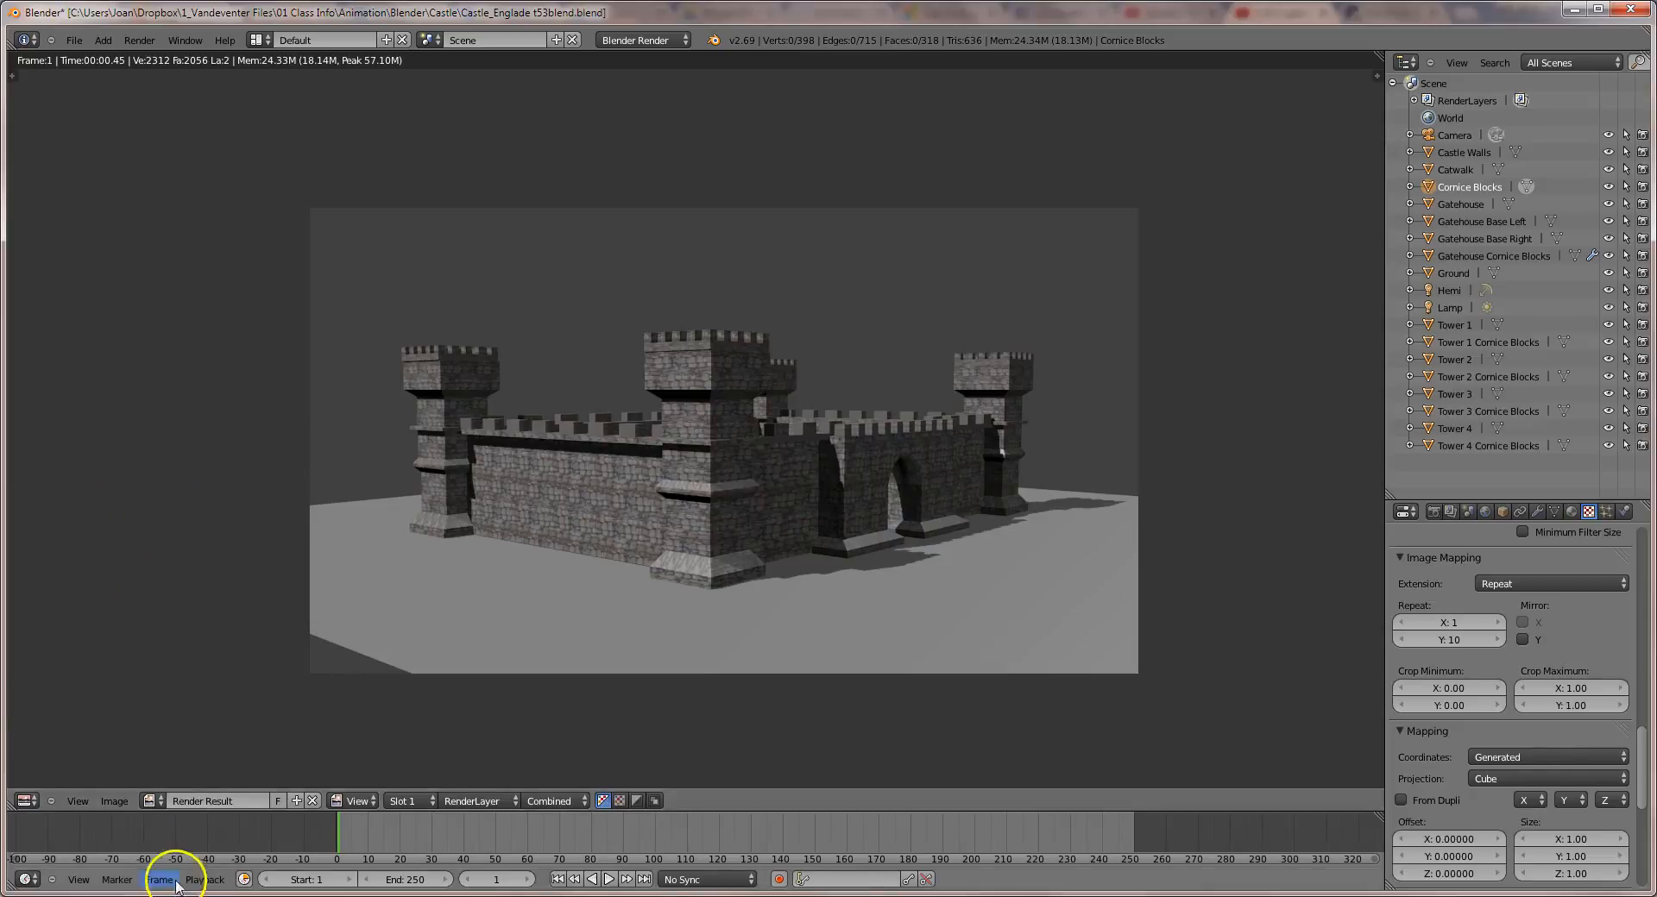
# Start saving the castle render as a separate PNG image, naming the file with Castle, an underscore and the author's surname.
pyautogui.click(115, 801)
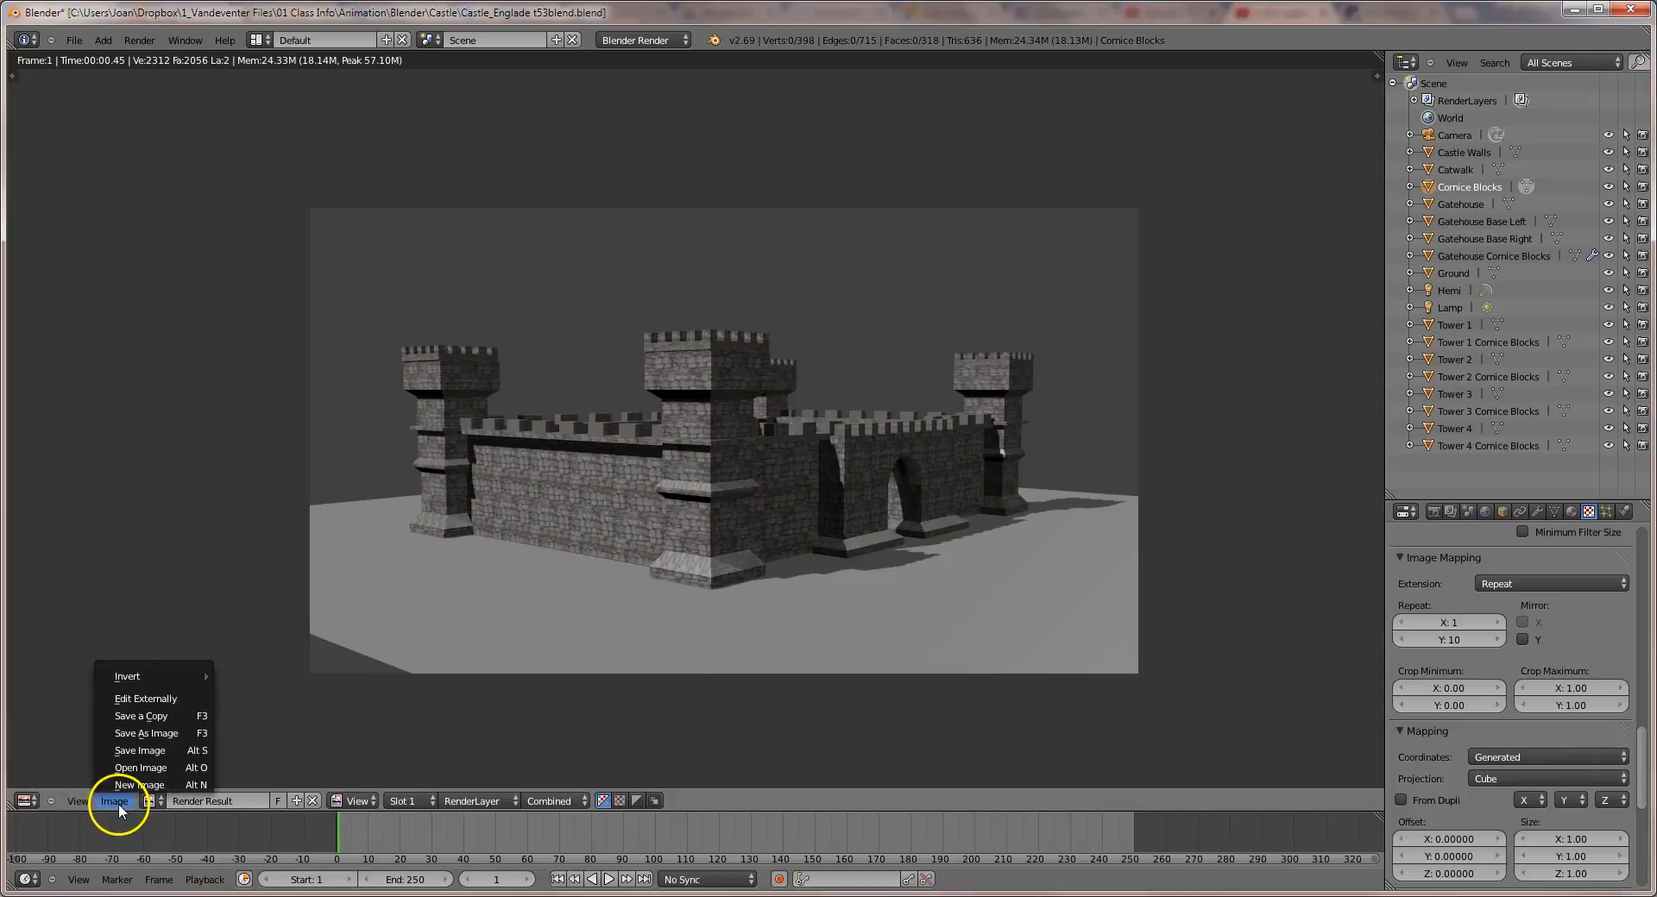
pyautogui.click(141, 733)
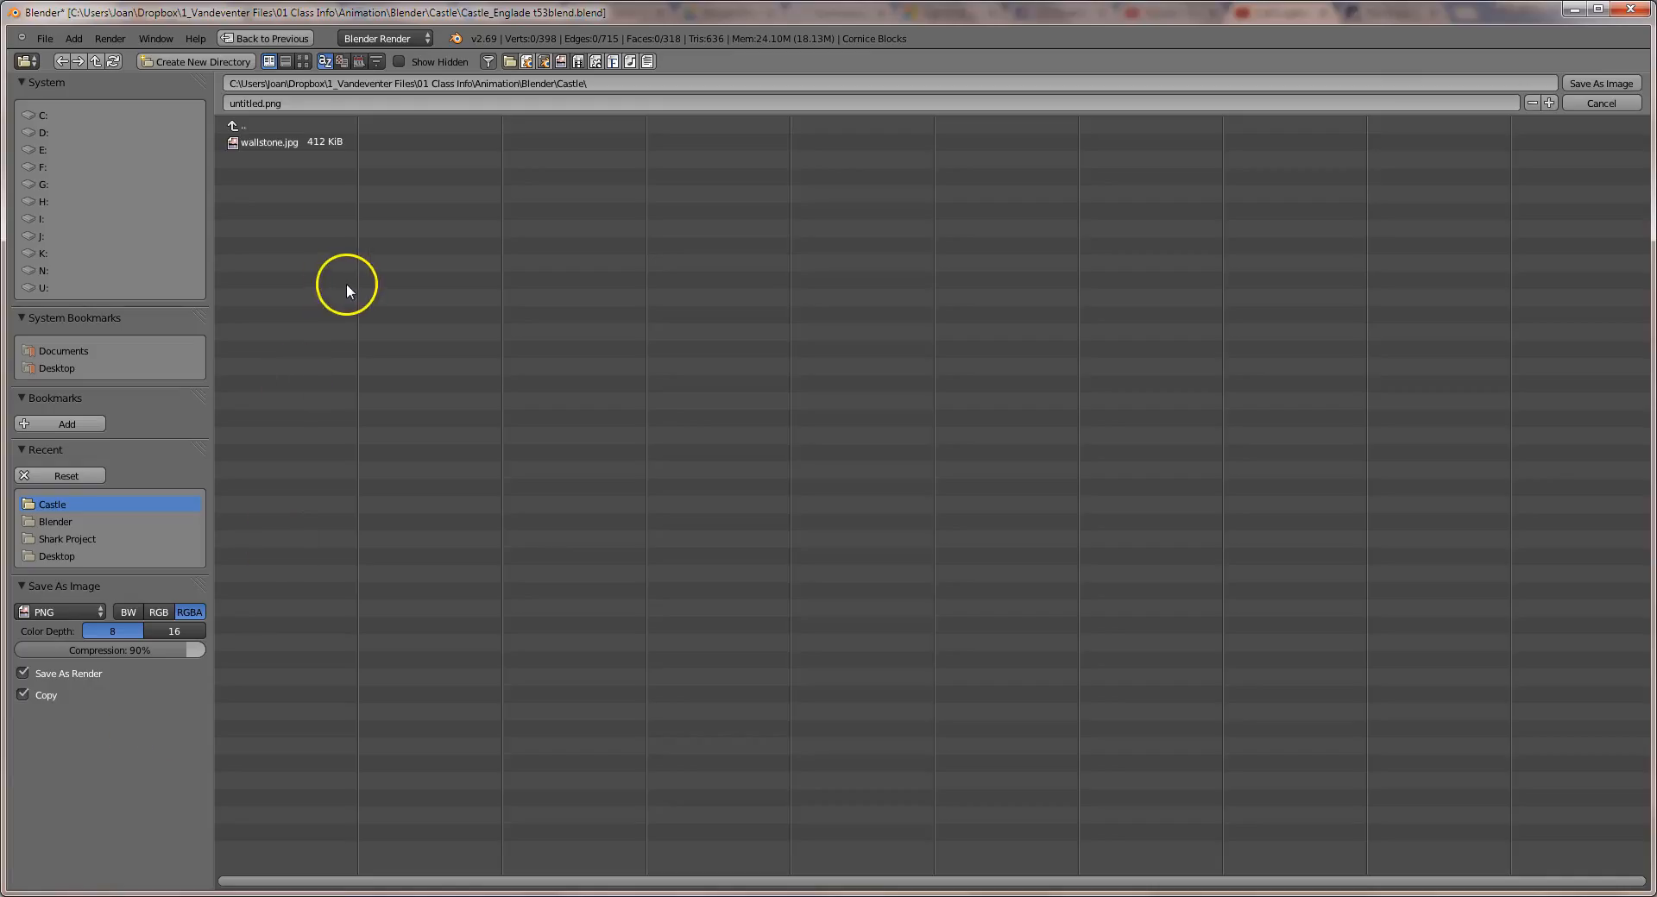
pyautogui.click(245, 106)
pyautogui.write('Castle')
pyautogui.press('BackSpace')
pyautogui.press('BackSpace')
pyautogui.write('le')
pyautogui.press('BackSpace')
pyautogui.press('BackSpace')
pyautogui.write('le')
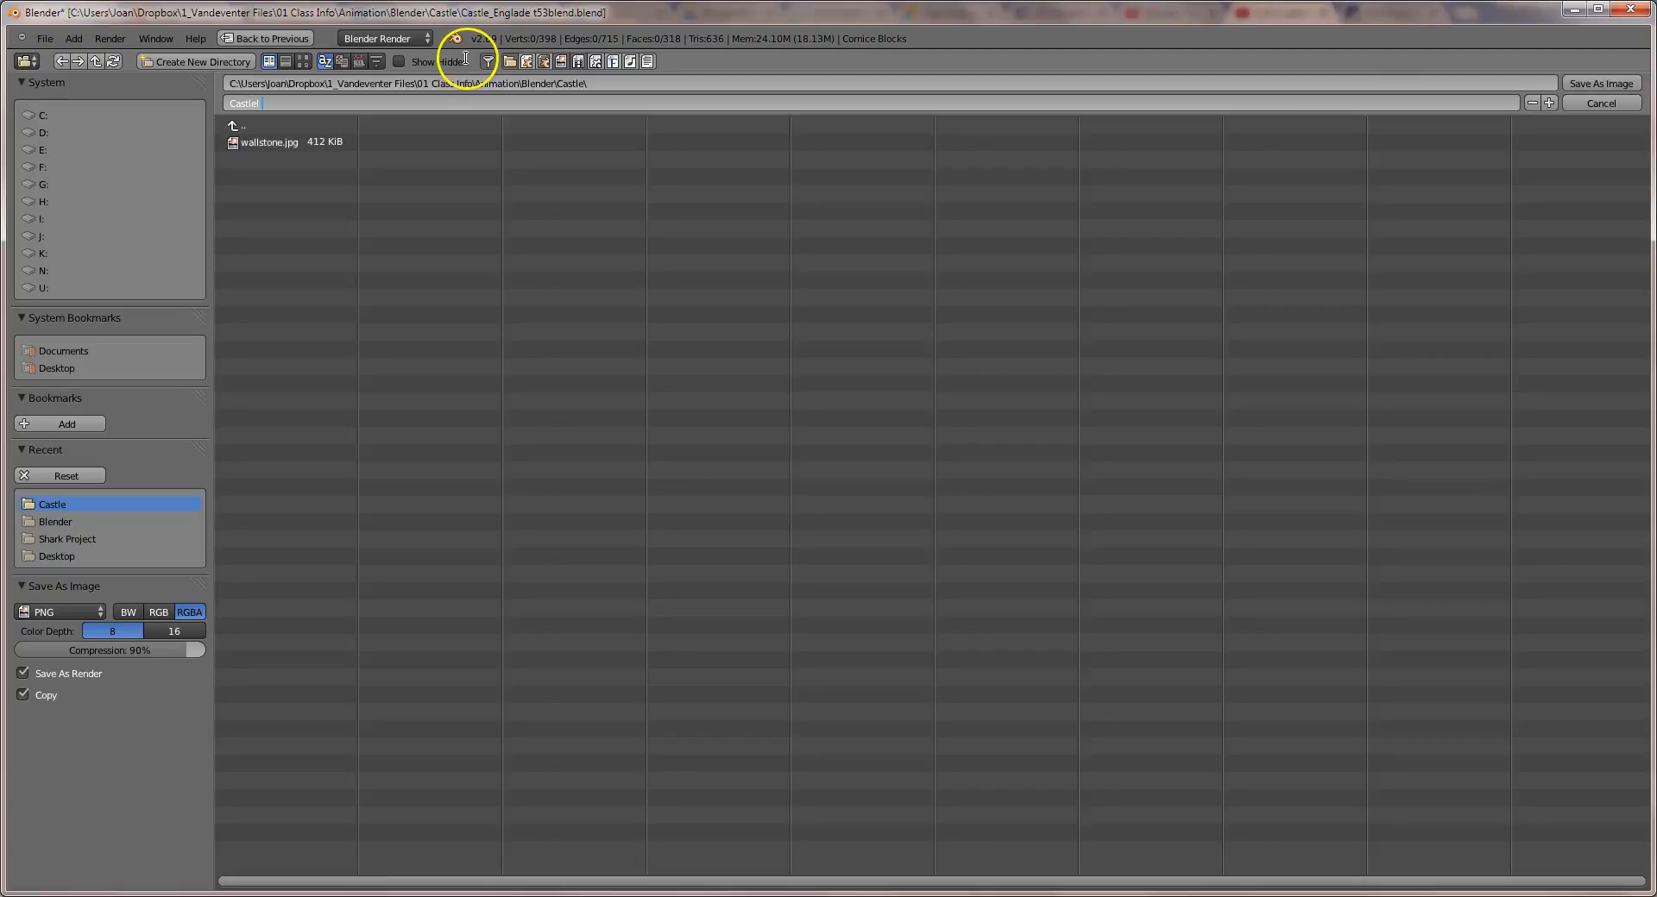
pyautogui.write('l_Englade')
# Show hidden files and turn off file filtering for the Castle folder, and save the rendered image there.
pyautogui.click(466, 60)
pyautogui.click(487, 62)
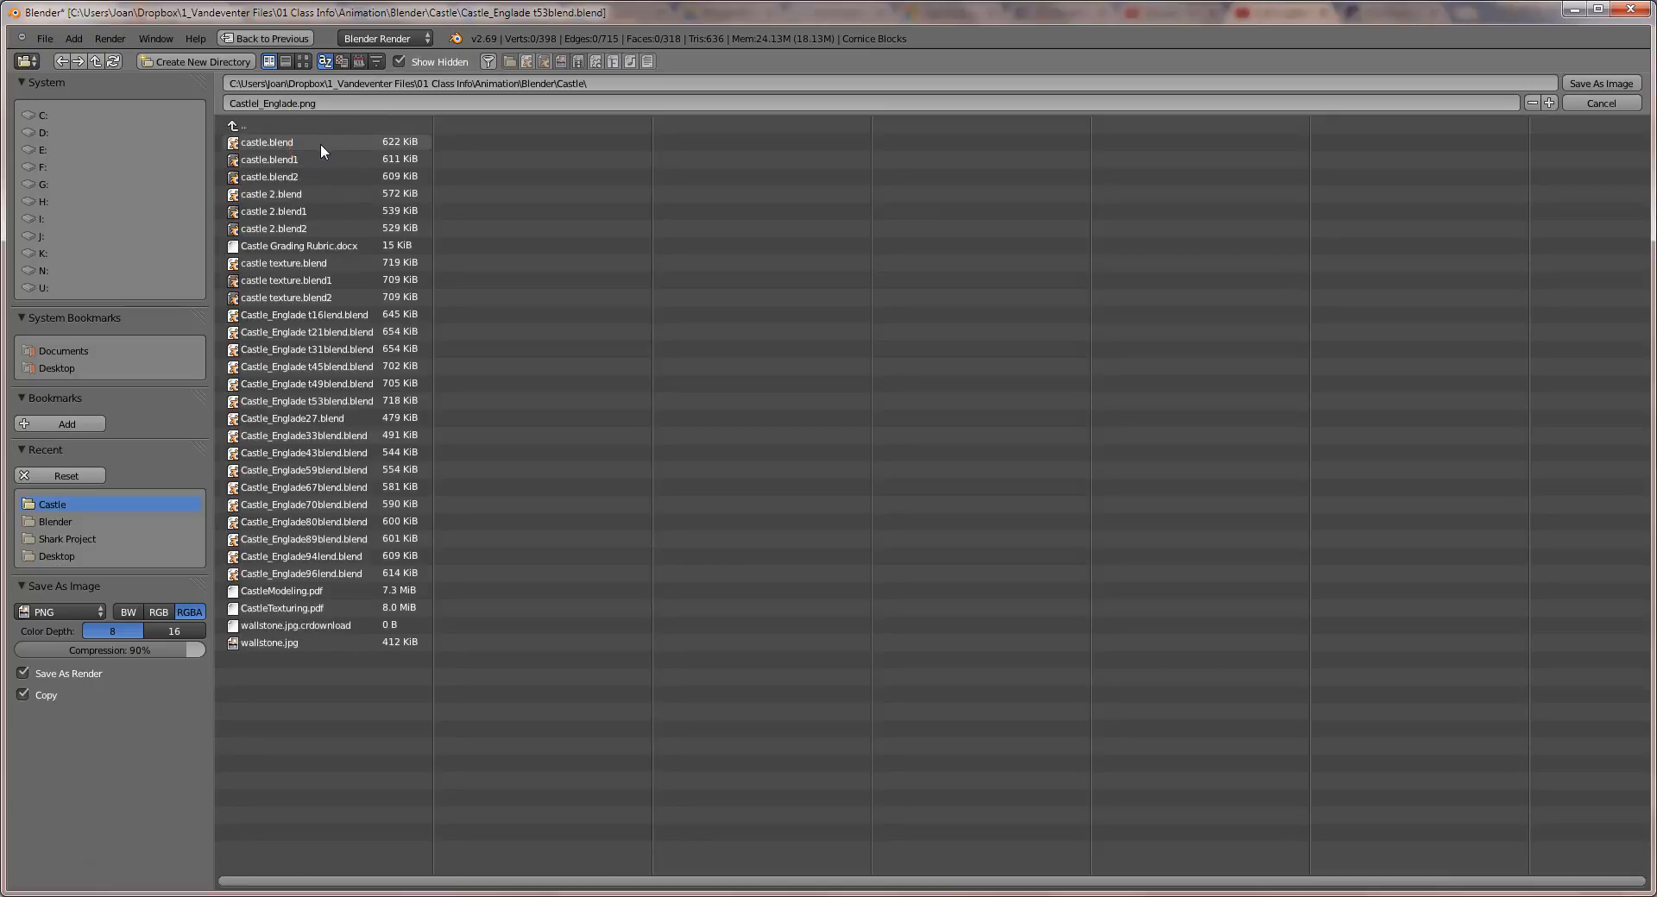
pyautogui.press('Return')
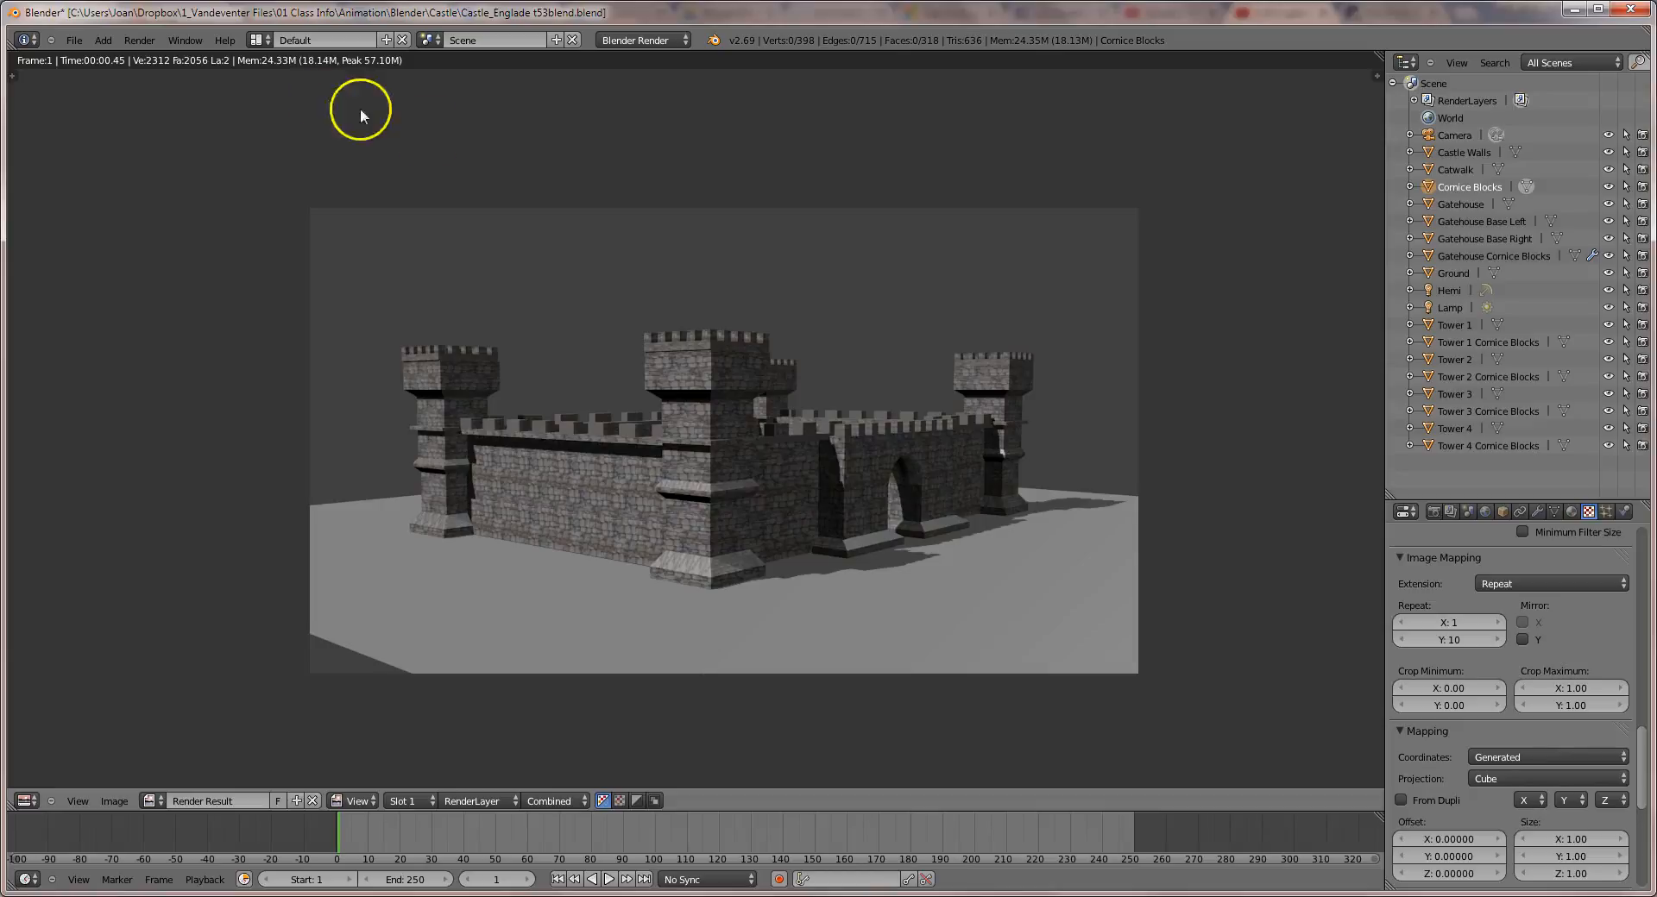